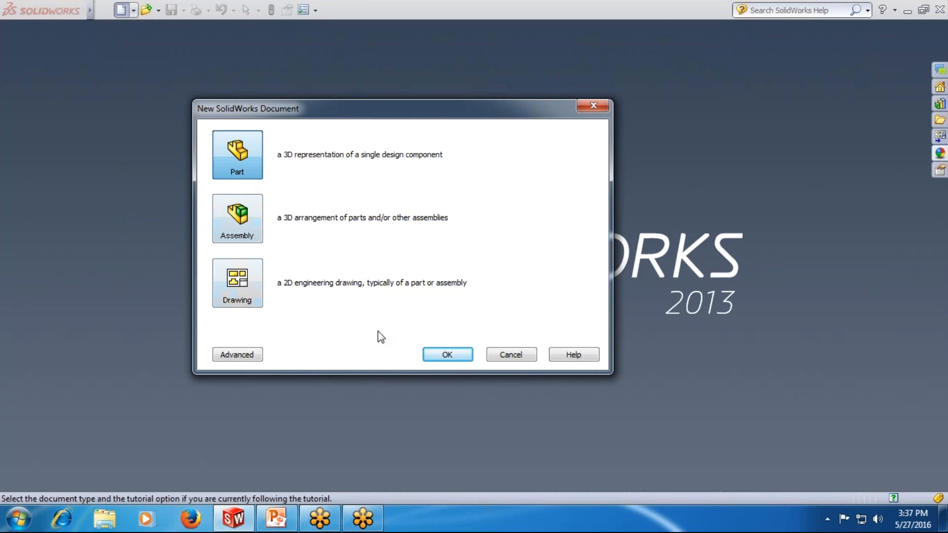
Create a new part document
left_click(446, 356)
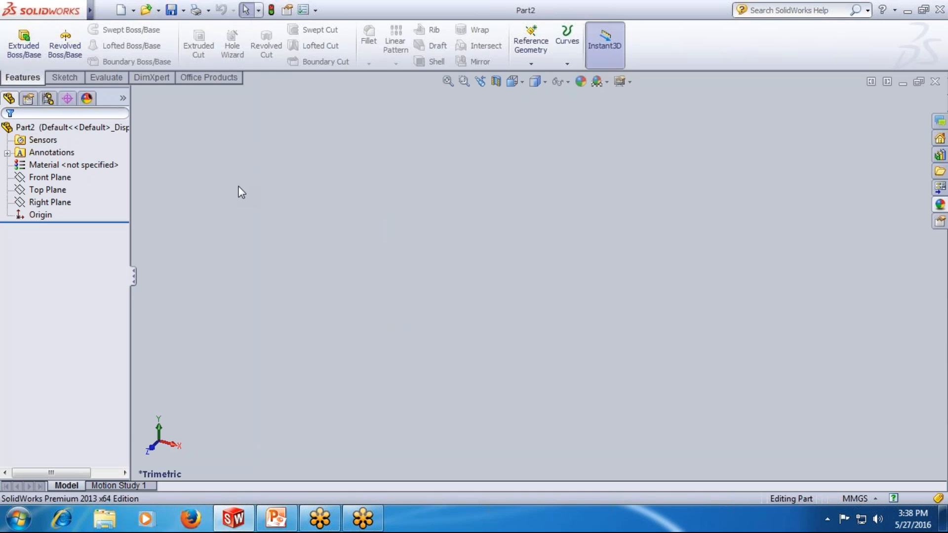
left_click(104, 10)
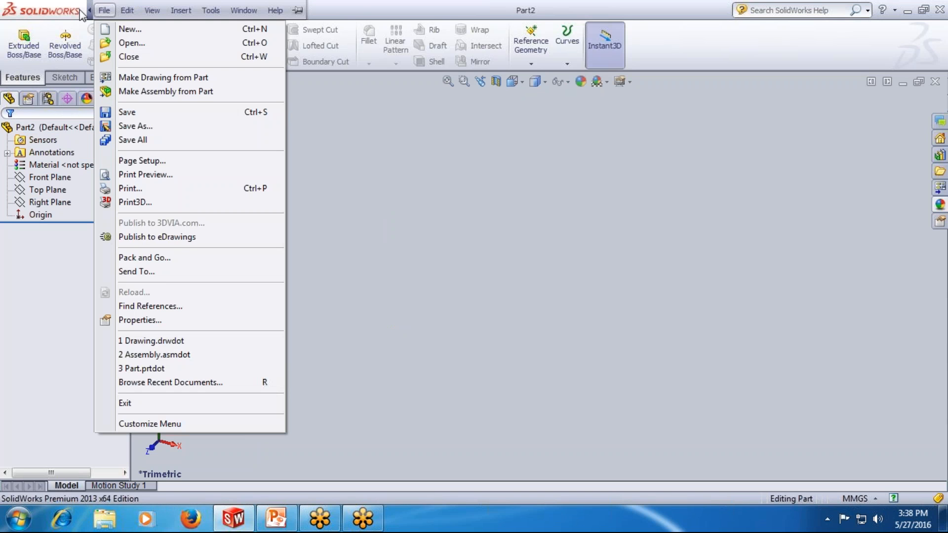
mouse_move(128, 11)
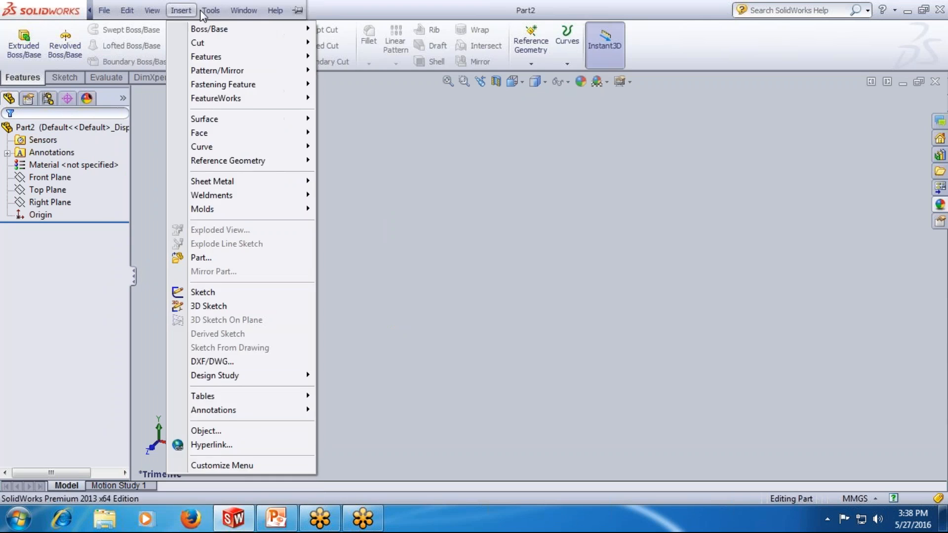
mouse_move(277, 13)
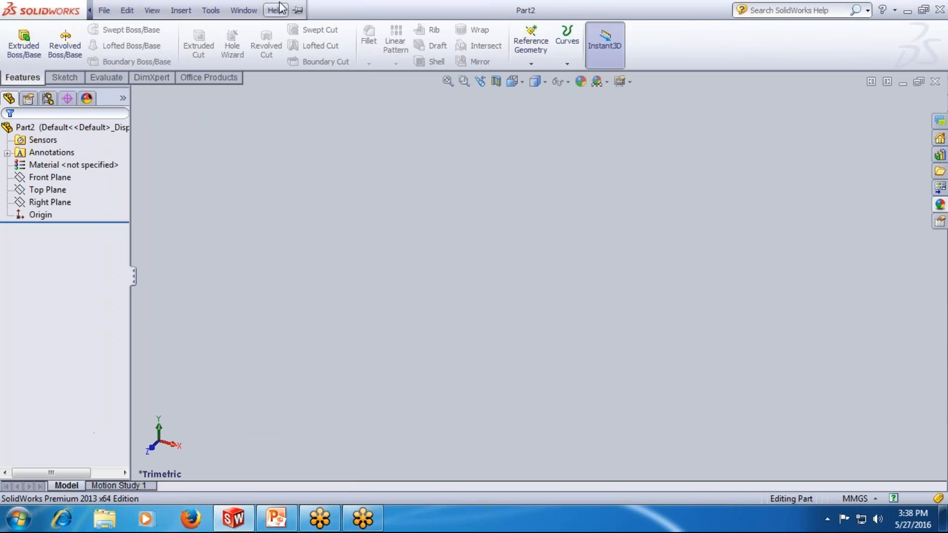
left_click(372, 261)
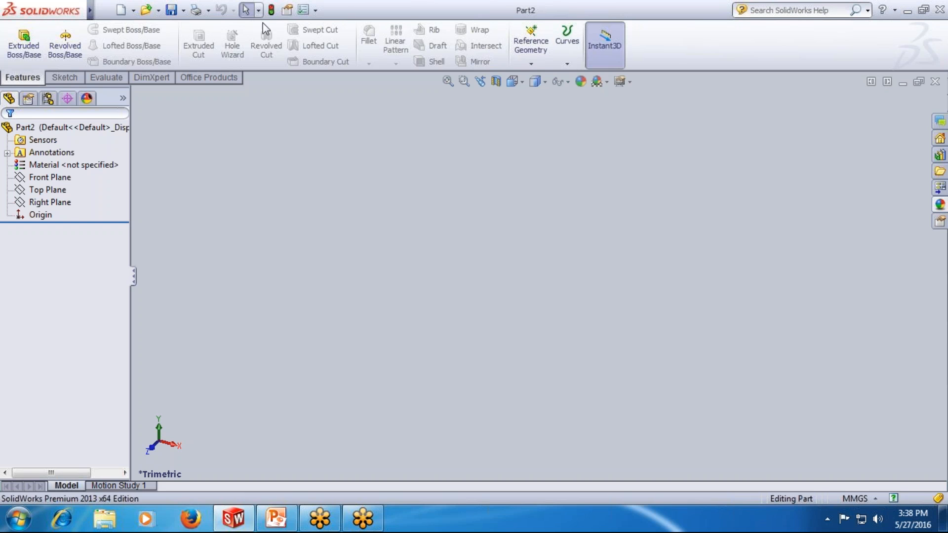
left_click(104, 10)
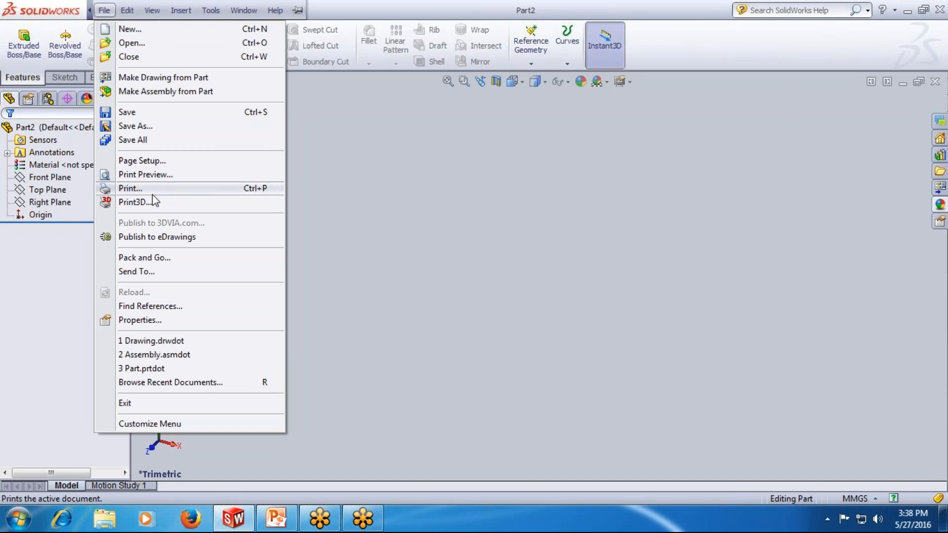
left_click(352, 168)
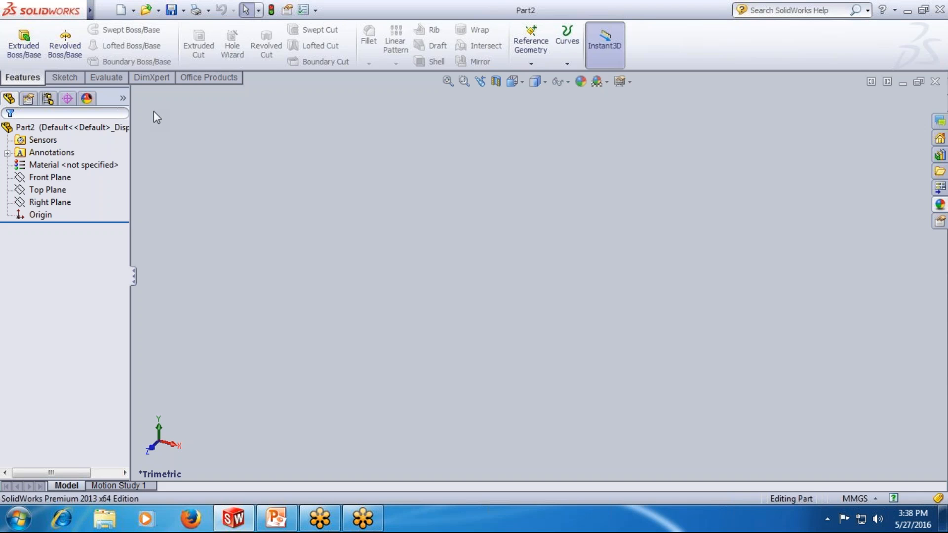
Start a 2D sketch on the Top Plane
left_click(60, 79)
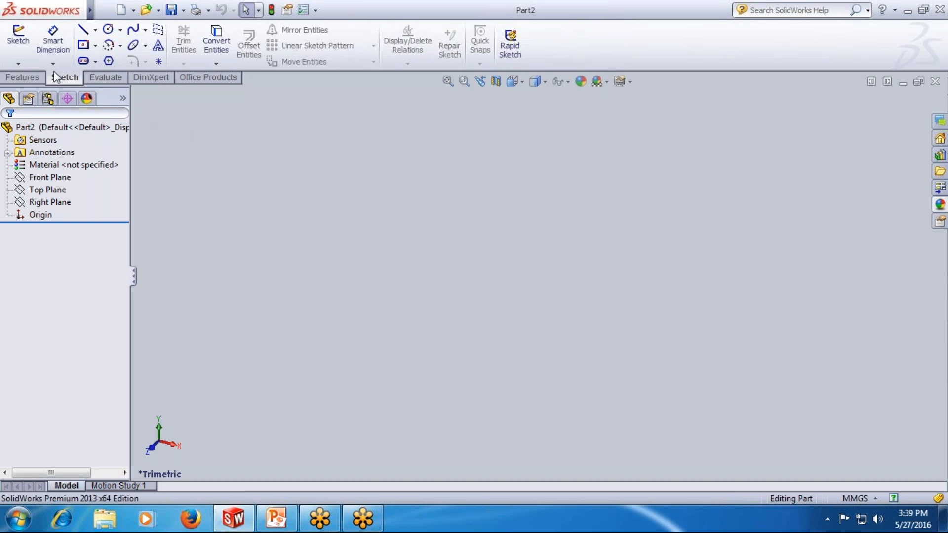
left_click(17, 63)
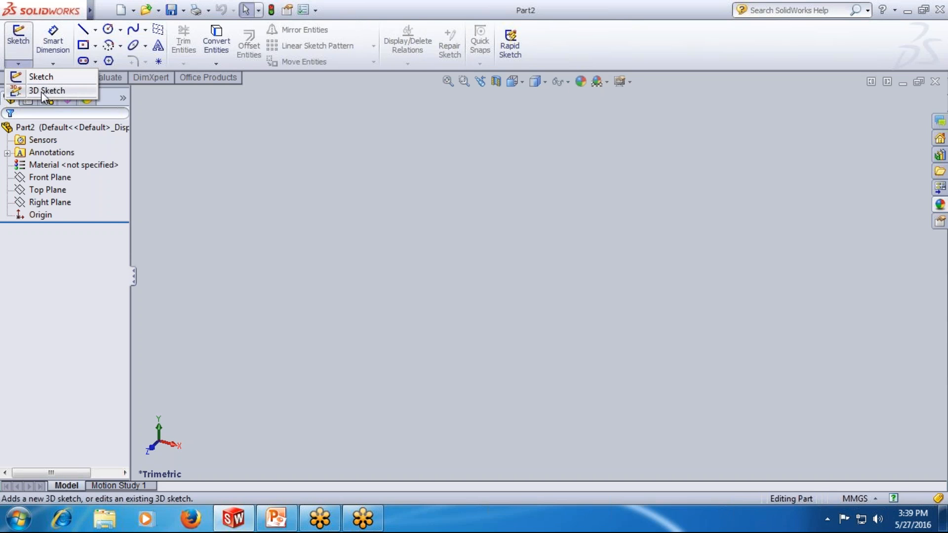
left_click(169, 131)
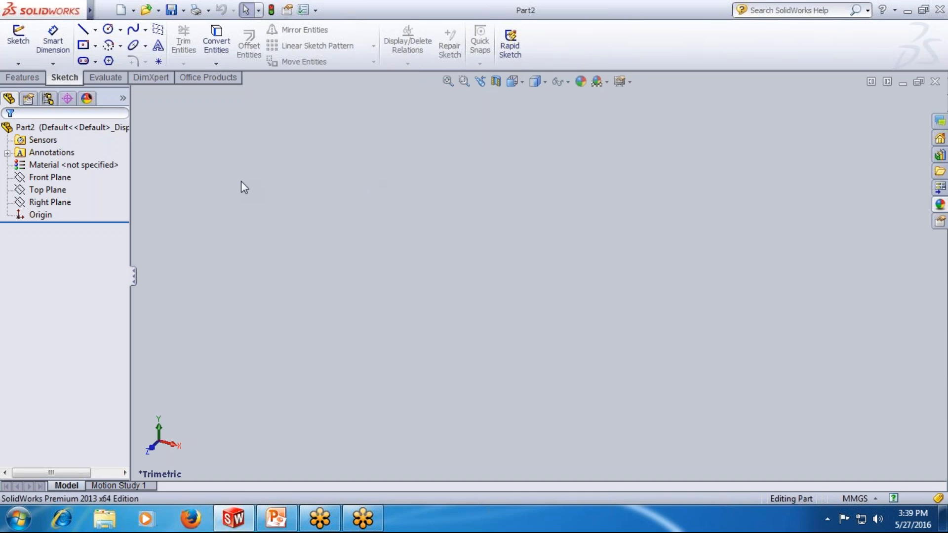
left_click(18, 63)
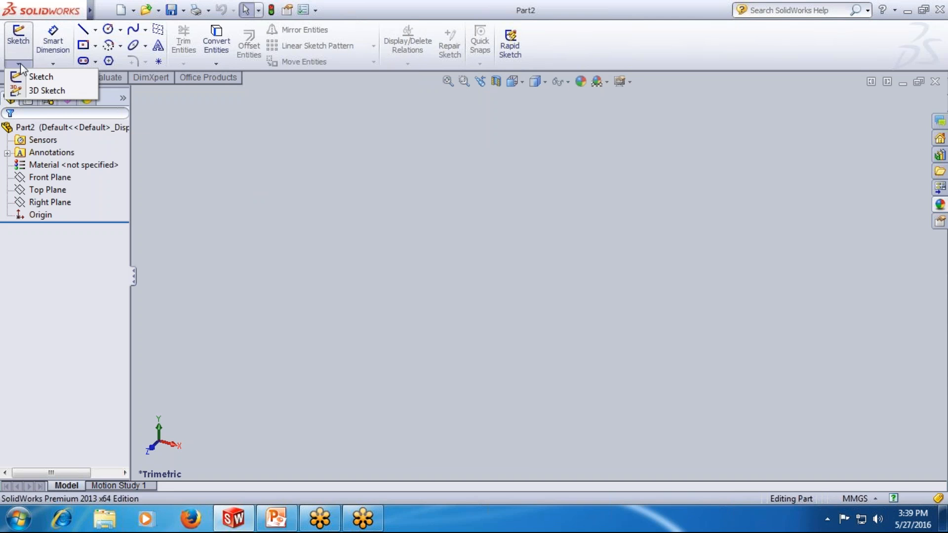
left_click(40, 79)
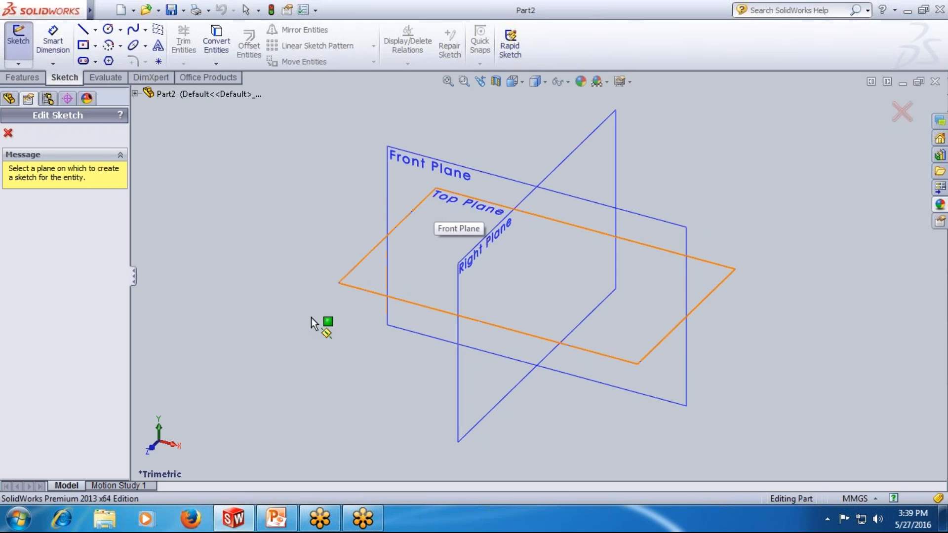
left_click(365, 268)
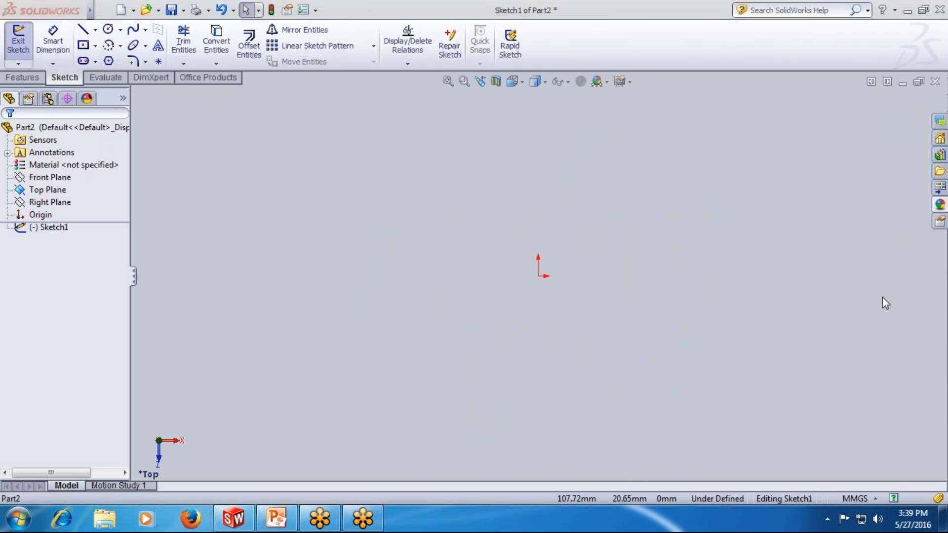
left_click(617, 333)
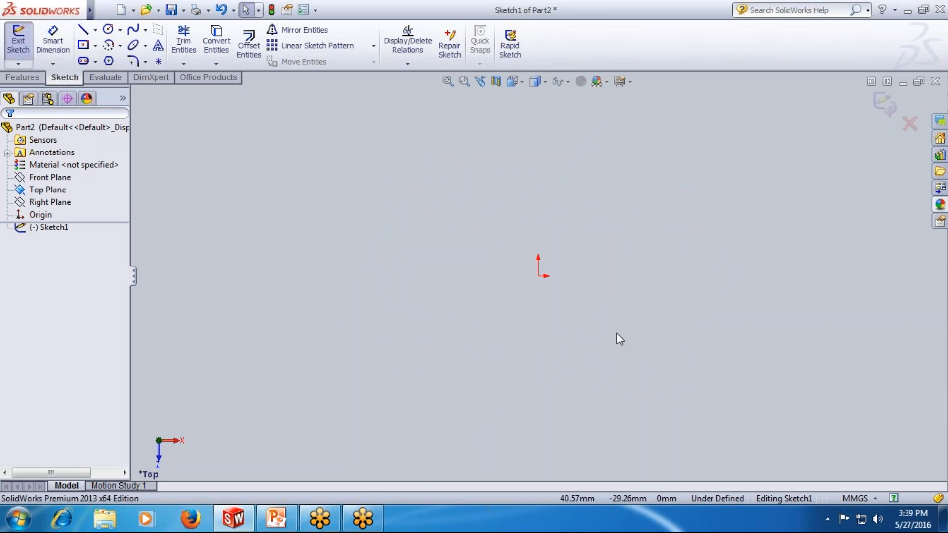
Sketch a stepped chain of four horizontal and vertical lines starting at the origin, and delete all of them
left_click(83, 30)
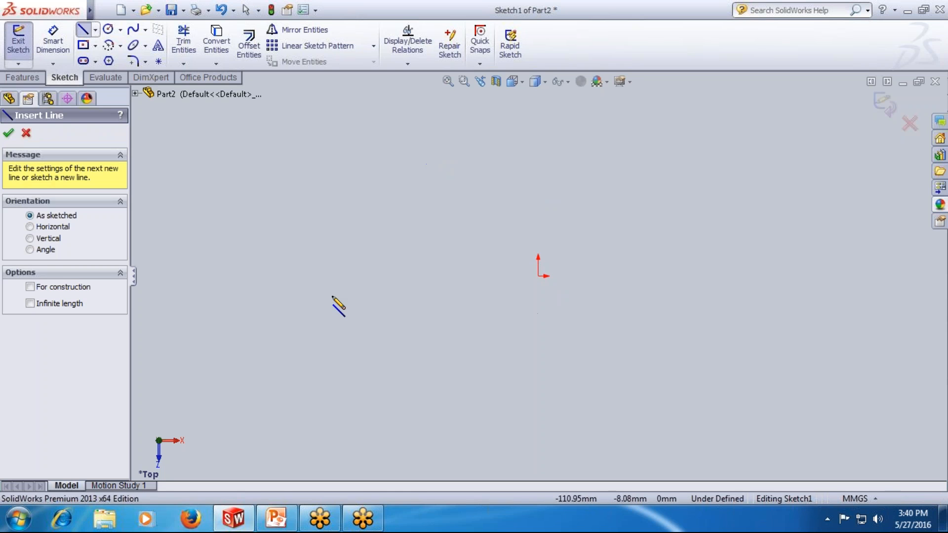
left_click(538, 276)
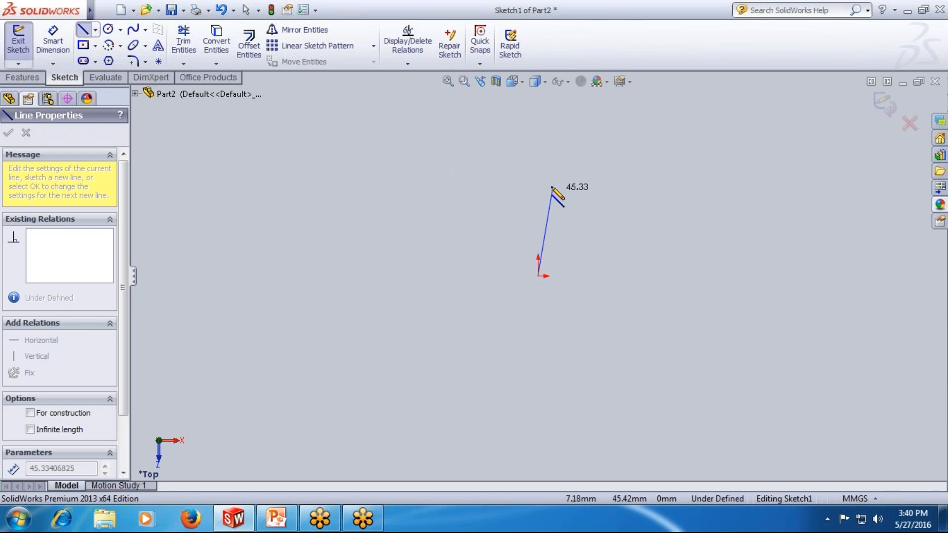
left_click(538, 137)
left_click(632, 138)
left_click(632, 192)
left_click(695, 192)
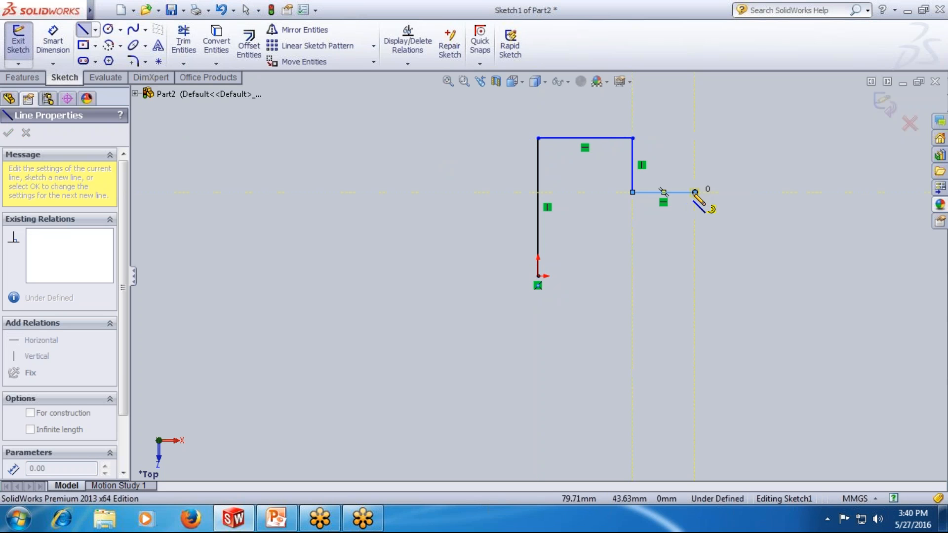
key("Escape")
mouse_move(489, 108)
left_mouse_down()
mouse_move(758, 339)
mouse_move(758, 355)
left_mouse_up()
key("Delete")
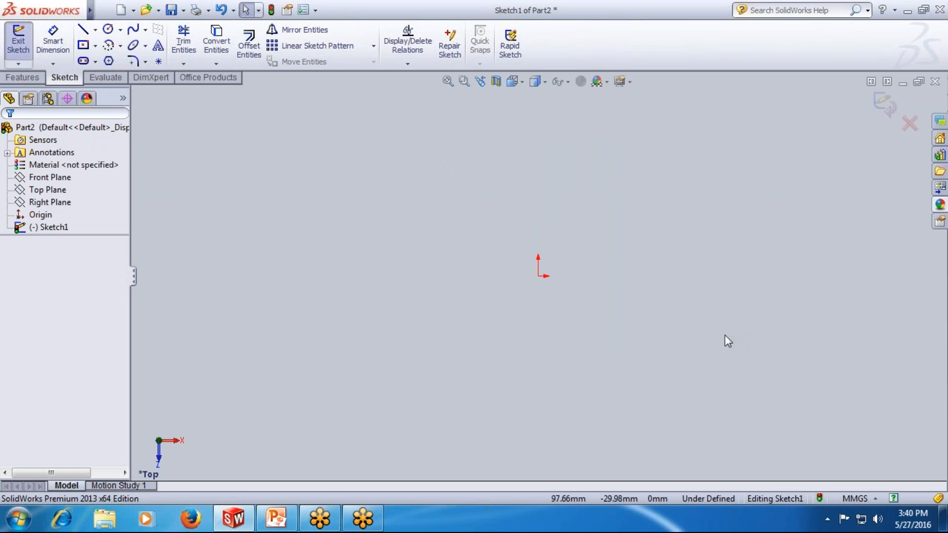
Draw a vertical centerline of infinite length through the origin
left_click(95, 30)
left_click(105, 59)
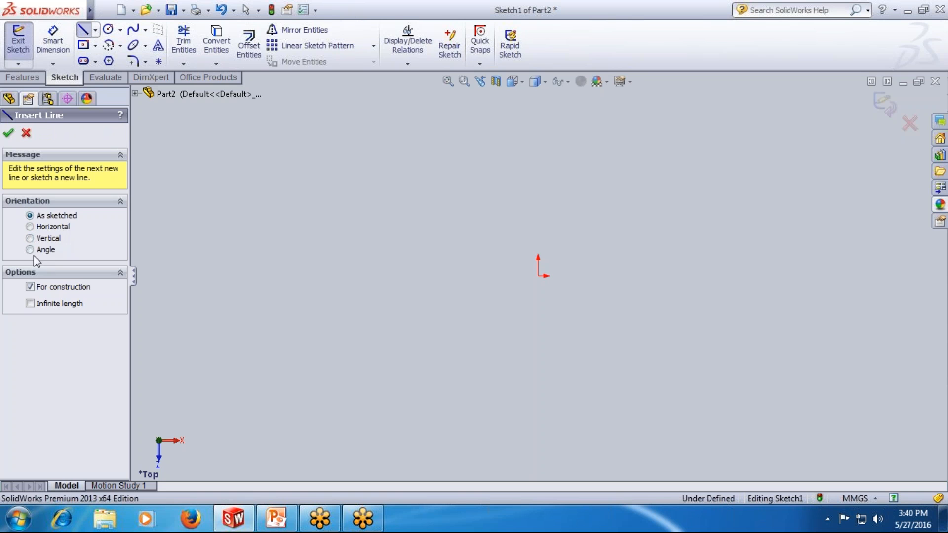
left_click(30, 239)
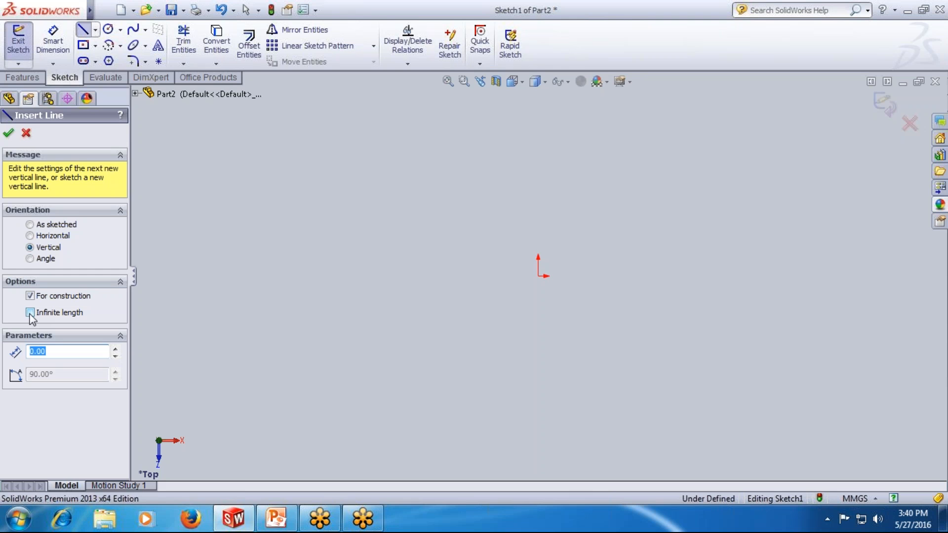
left_click(30, 312)
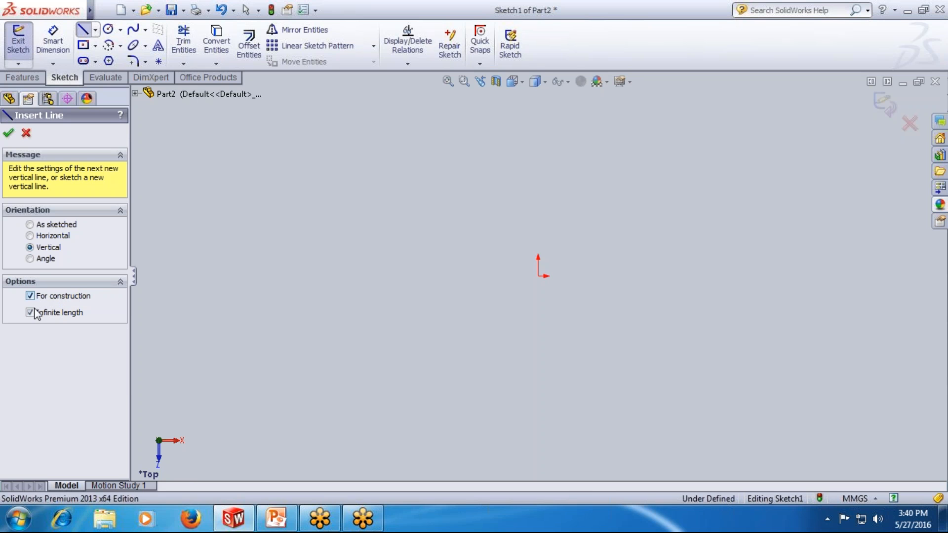
left_click(539, 276)
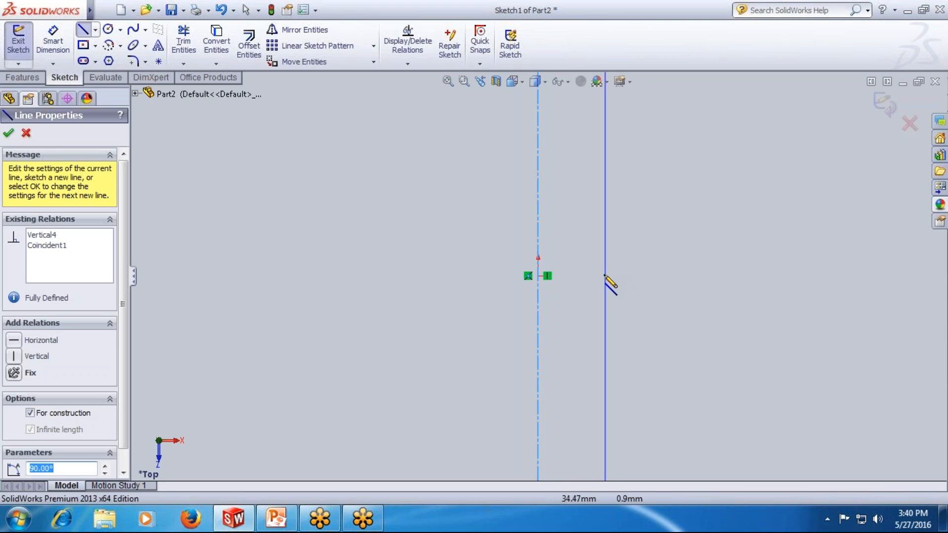
key("Escape")
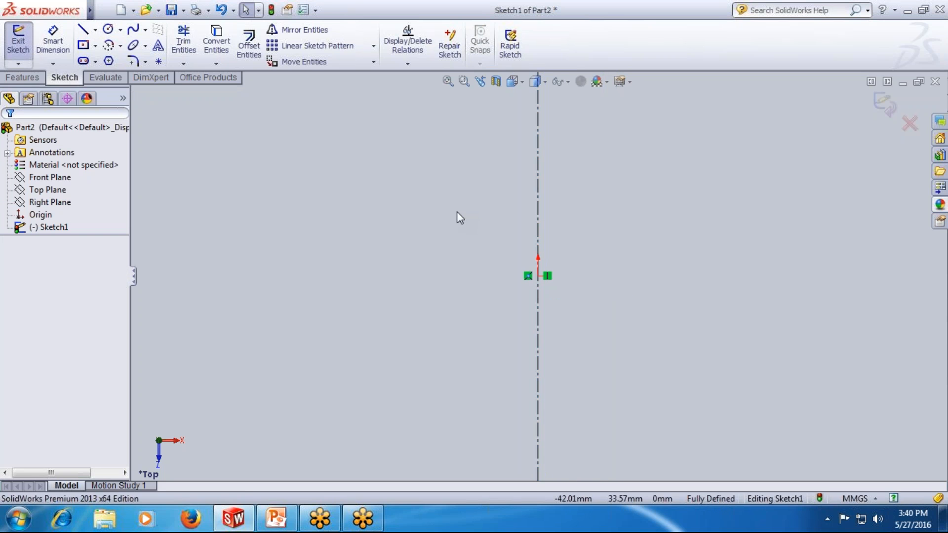
Draw a horizontal centerline of infinite length through the origin
left_click(95, 29)
left_click(114, 57)
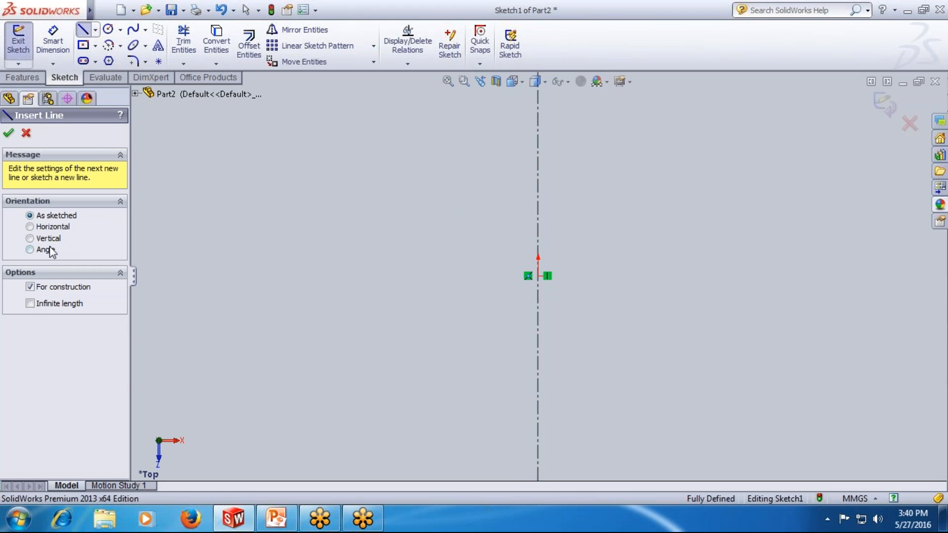
left_click(31, 227)
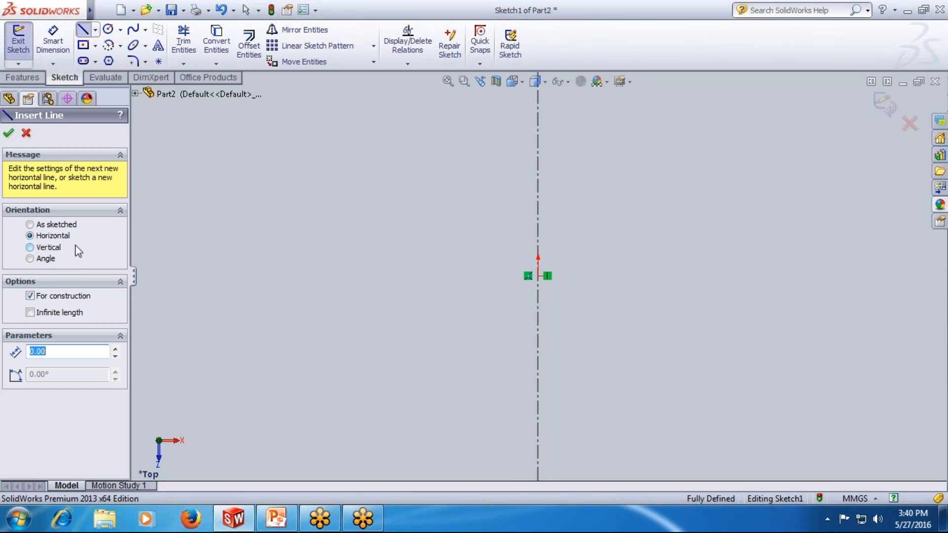
left_click(43, 314)
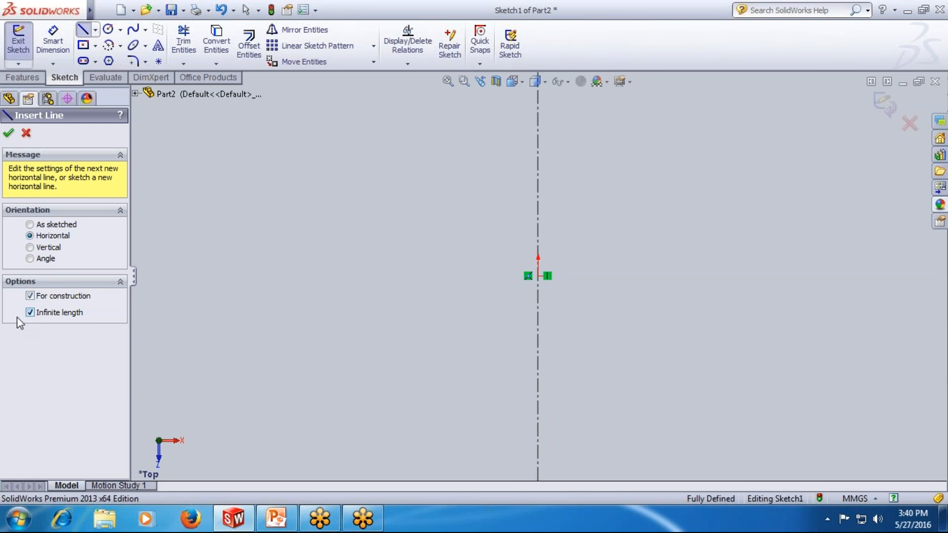
left_click(538, 276)
key("Escape")
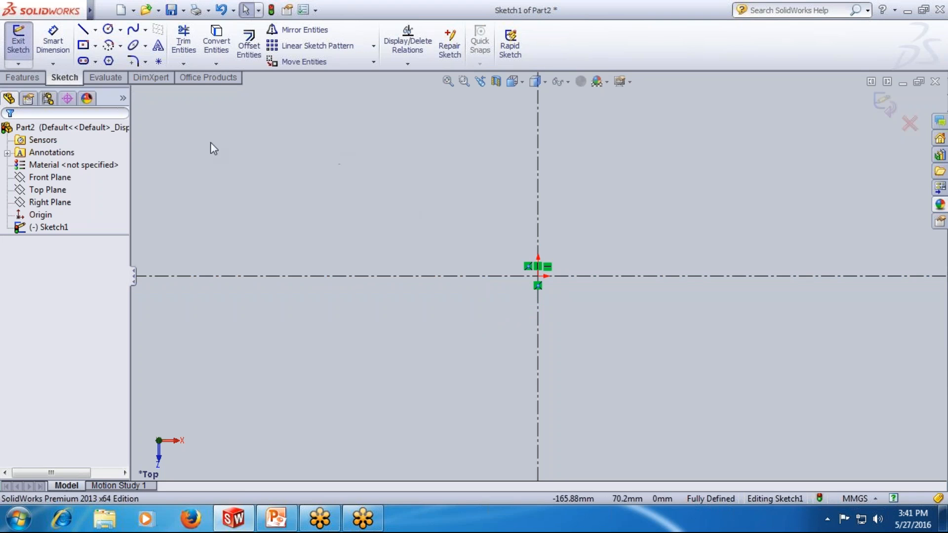
left_click(95, 30)
left_click(538, 201)
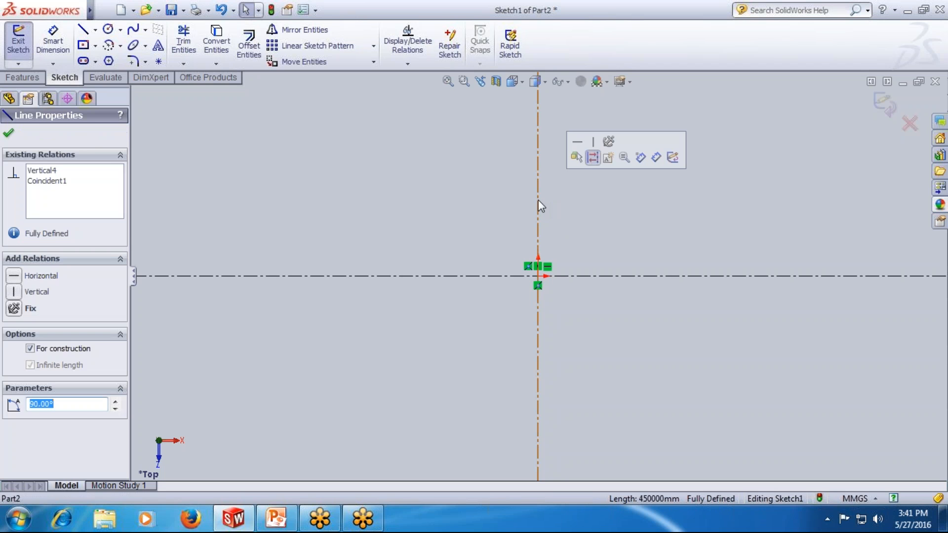
left_click(569, 199)
Draw a second vertical centerline of infinite length, placed freely to the left of the origin
left_click(96, 30)
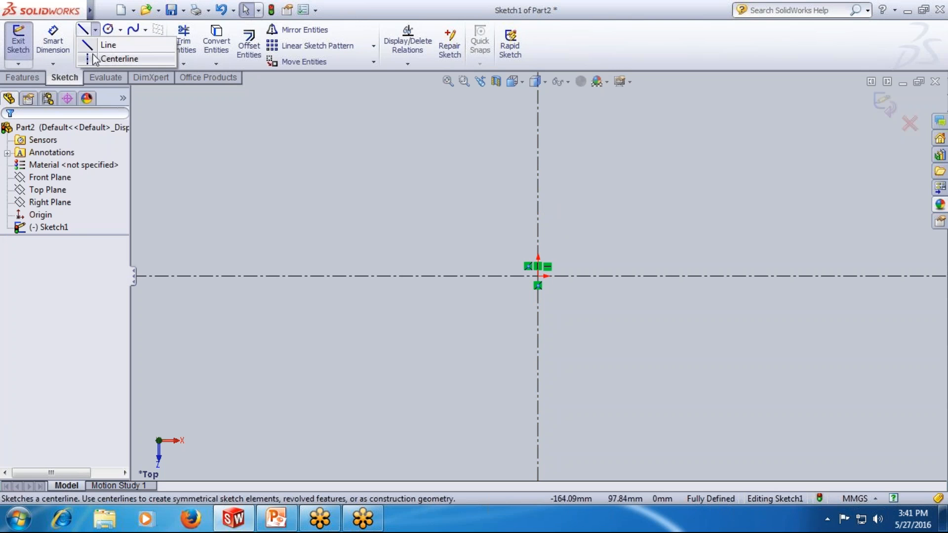
left_click(101, 57)
left_click(48, 239)
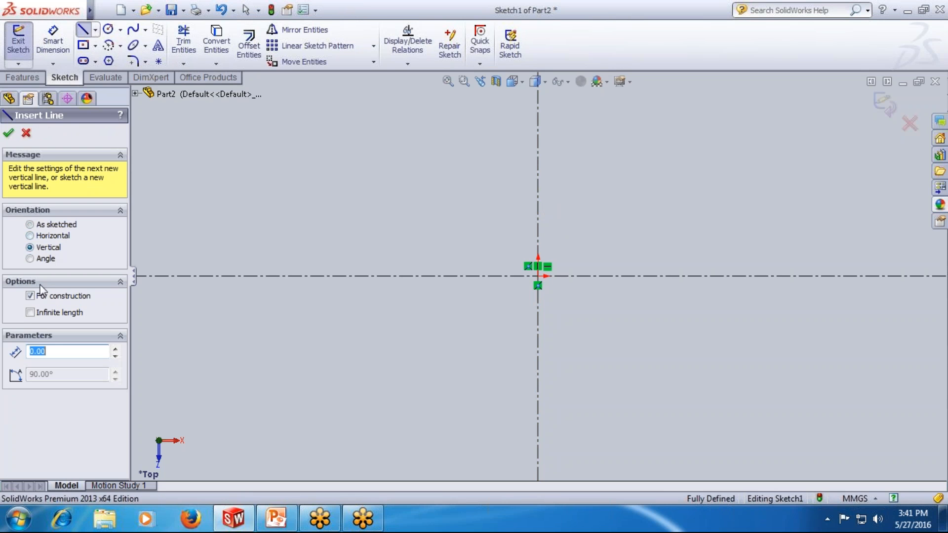
left_click(44, 313)
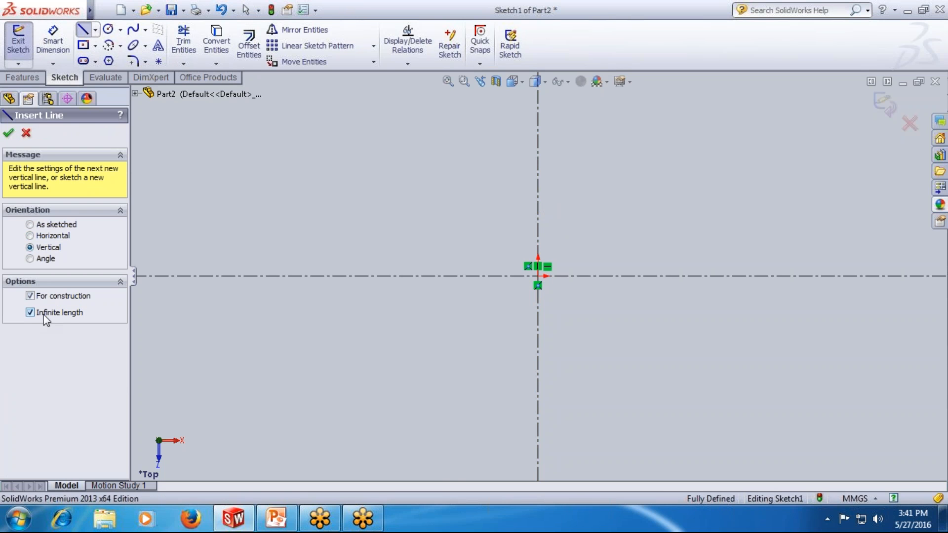
left_click(472, 235)
key("Escape")
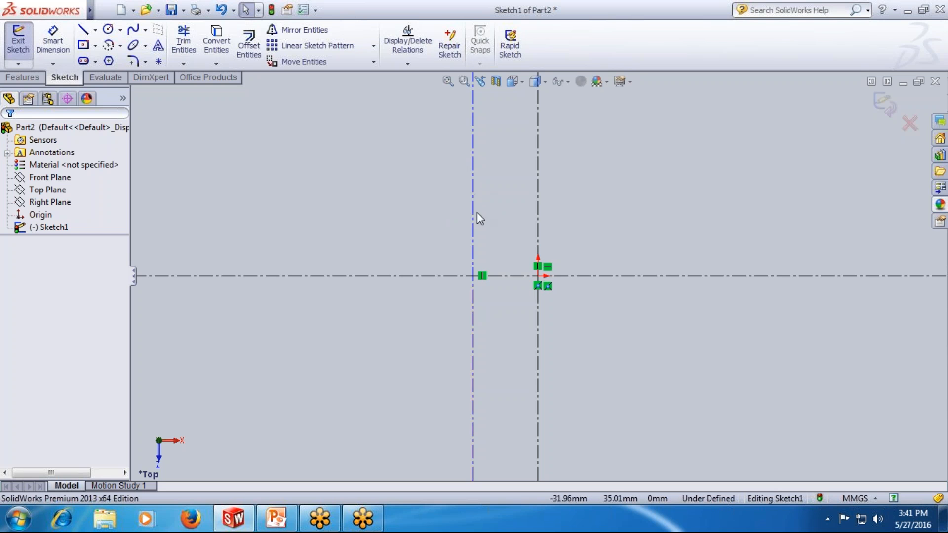
Move the free vertical centerline farther left, to about 80 mm from the origin
left_click(538, 193)
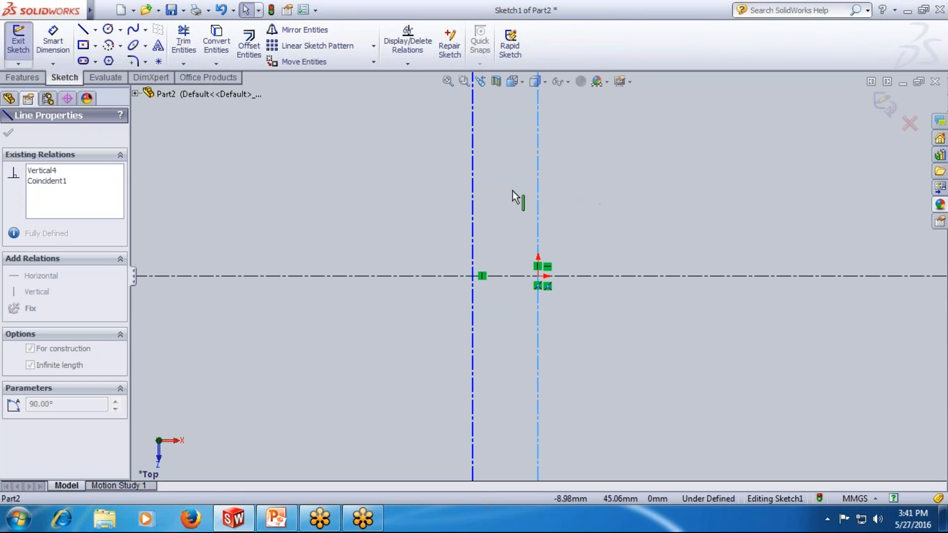
left_click(524, 203)
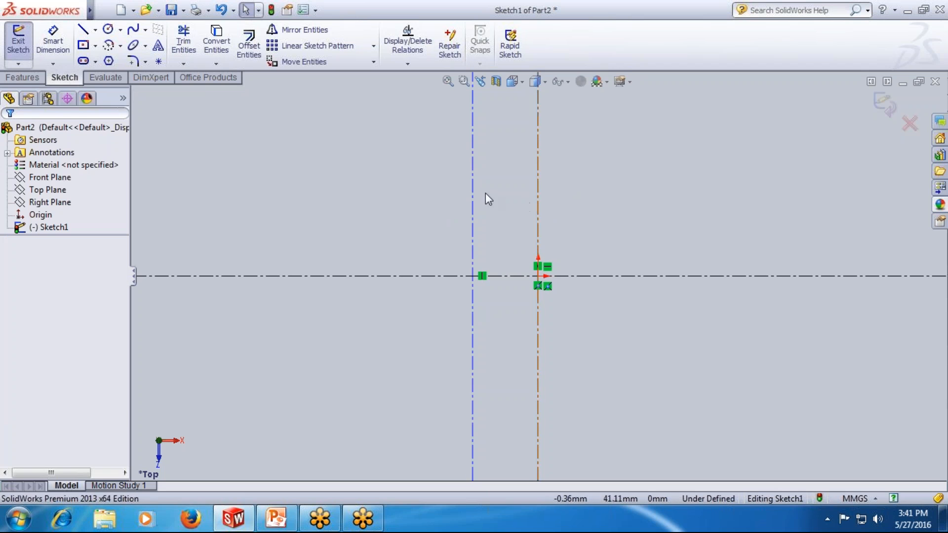
left_click_drag(473, 174, 390, 196)
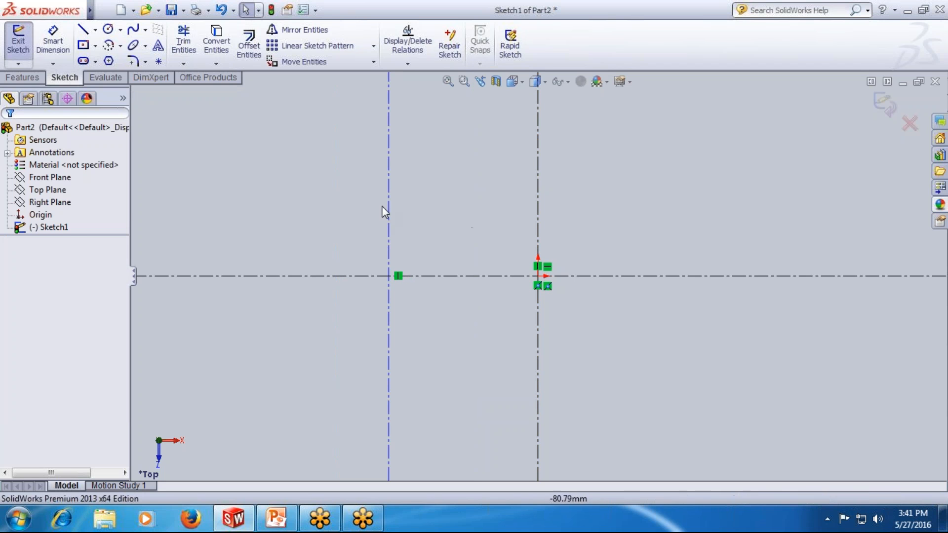
Dimension the distance between the free vertical centerline and the vertical centerline through the origin as 50 mm
left_click(399, 204)
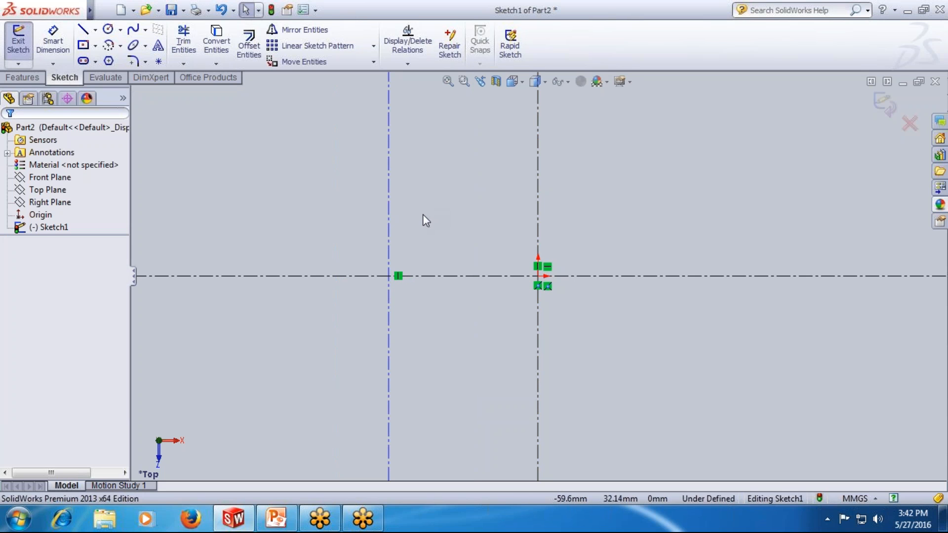
left_click(53, 44)
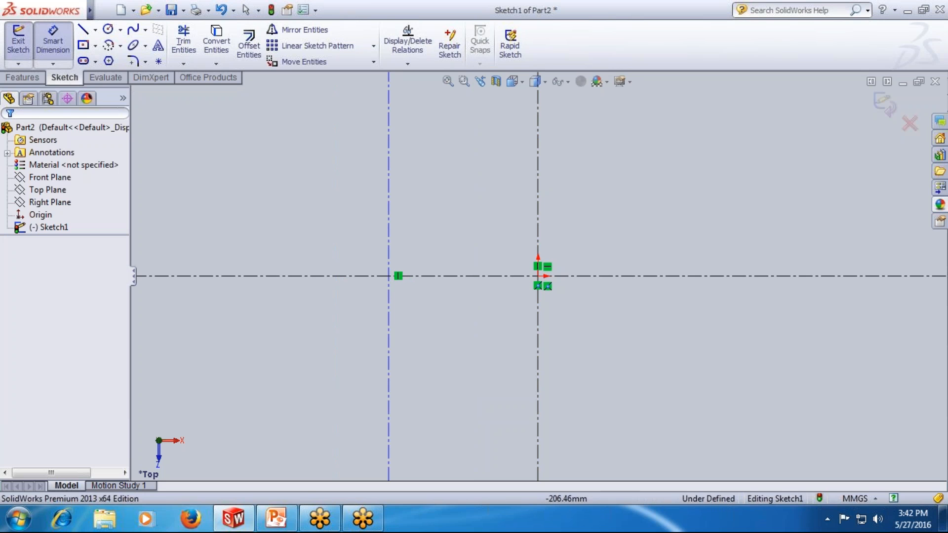
left_click(538, 186)
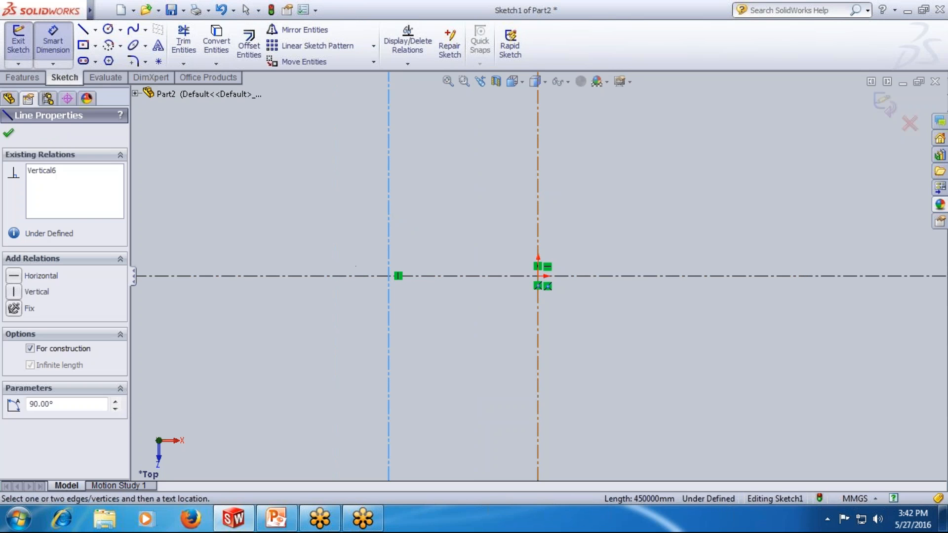
left_click(389, 183)
left_click(390, 180)
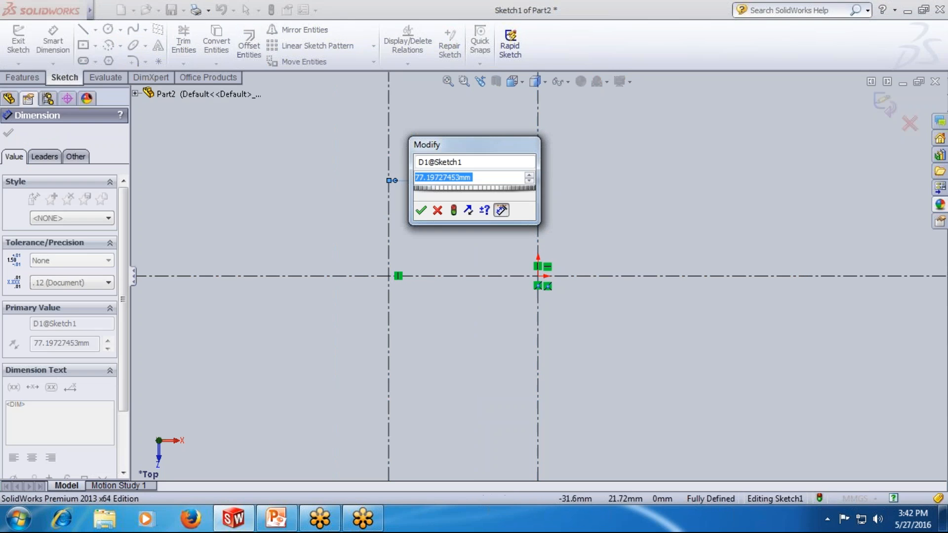
type("50")
key("Return")
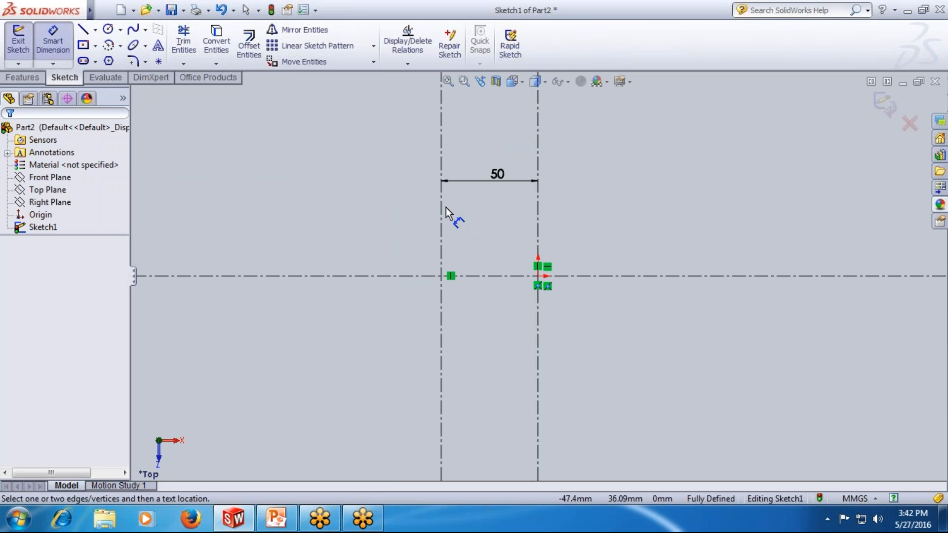
Delete the 50 mm dimension between the two vertical centerlines
key("Escape")
left_click(441, 206)
left_click(381, 215)
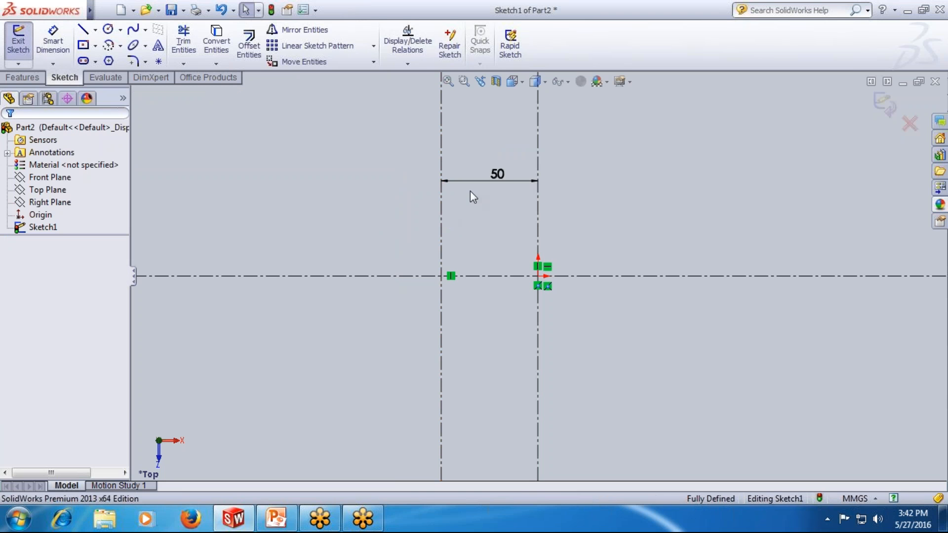
left_click(502, 180)
key("Delete")
Move the free vertical centerline farther left of the origin and delete it from the sketch
left_click_drag(446, 190, 400, 211)
left_click(400, 212)
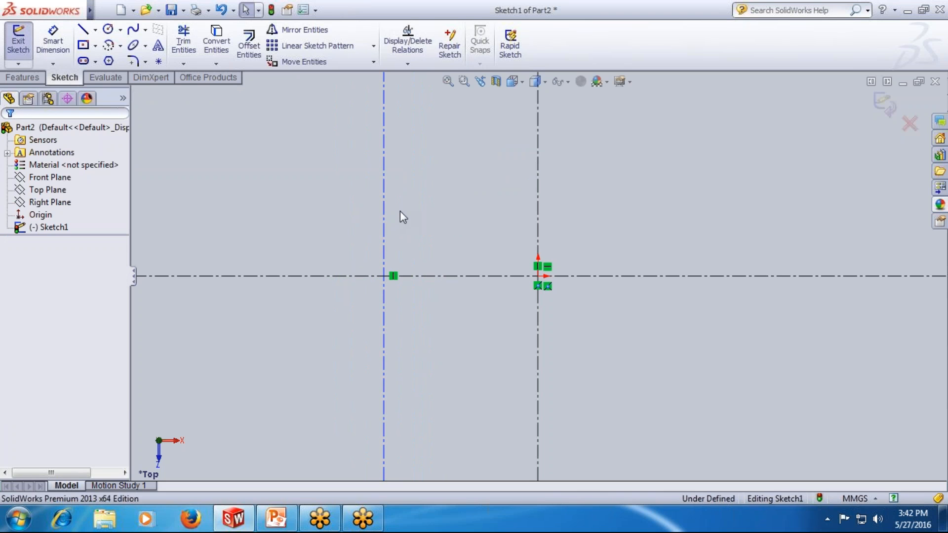
left_click(384, 206)
key("Delete")
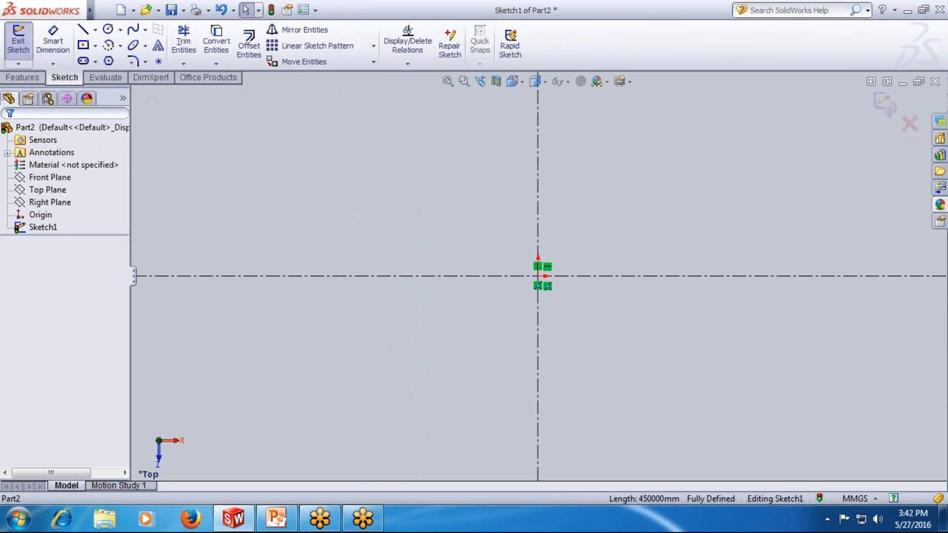
Draw four connected stepped lines starting on the horizontal centerline left of the origin, and move the first corner to about 79 mm from the vertical centerline
left_click(95, 30)
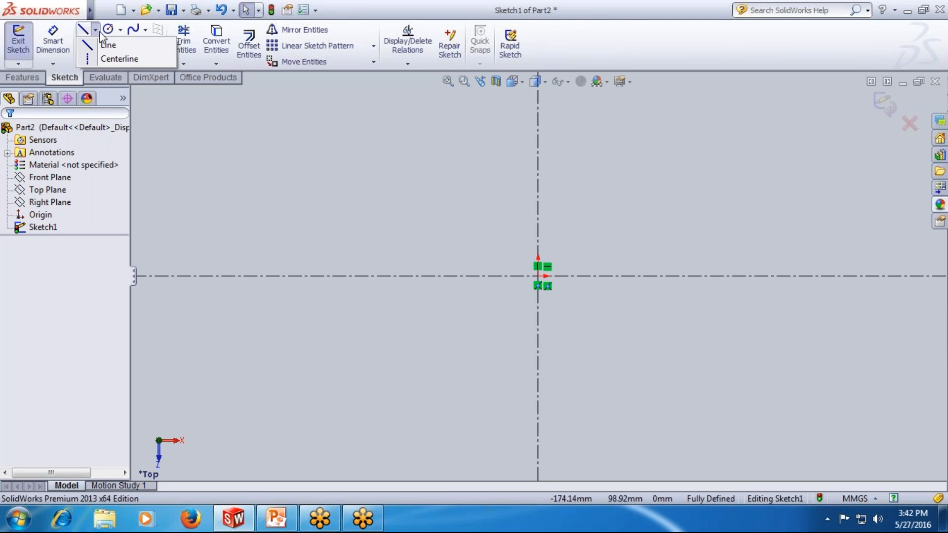
left_click(103, 45)
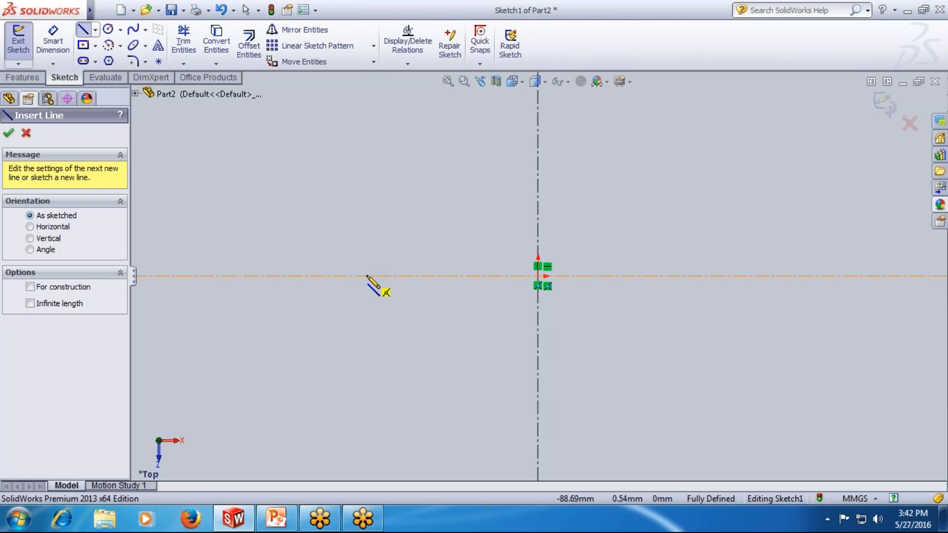
left_click(400, 276)
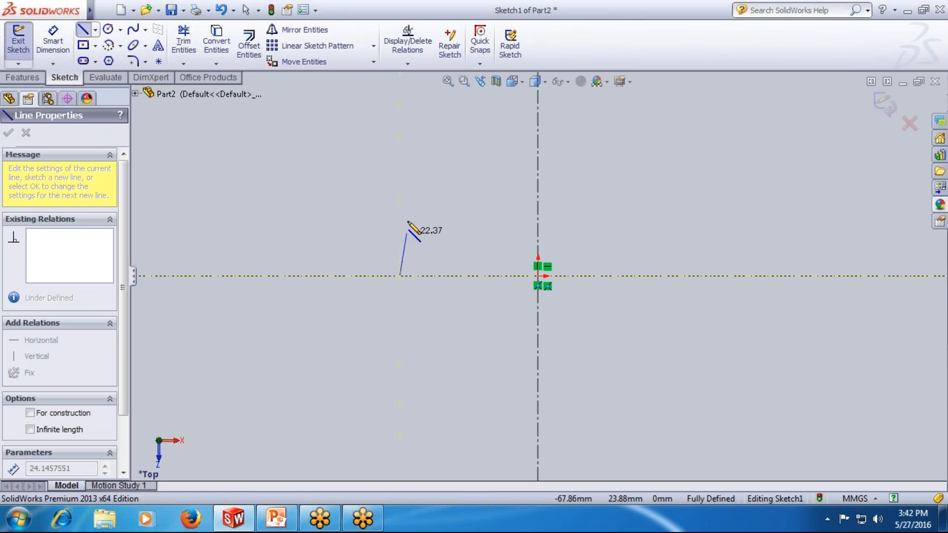
left_click(400, 172)
left_click(455, 171)
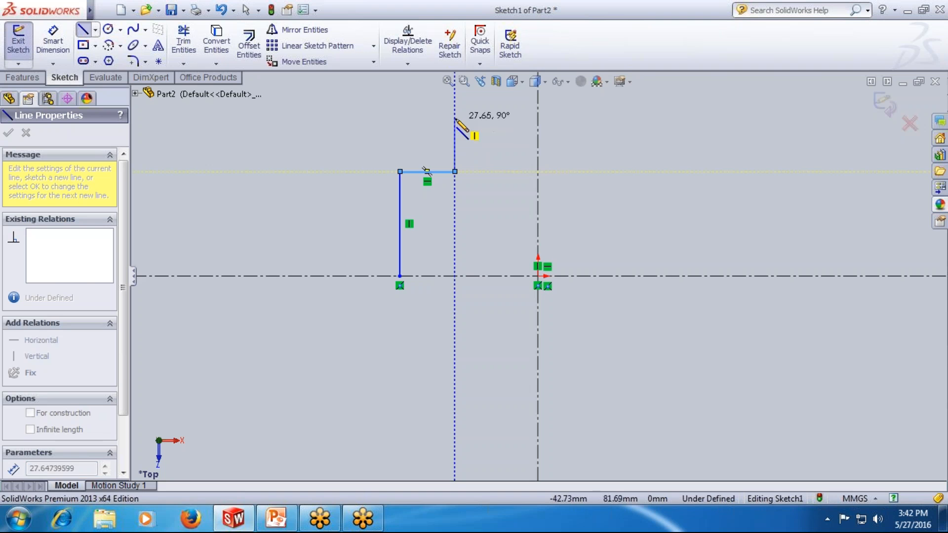
left_click(455, 119)
left_click(610, 118)
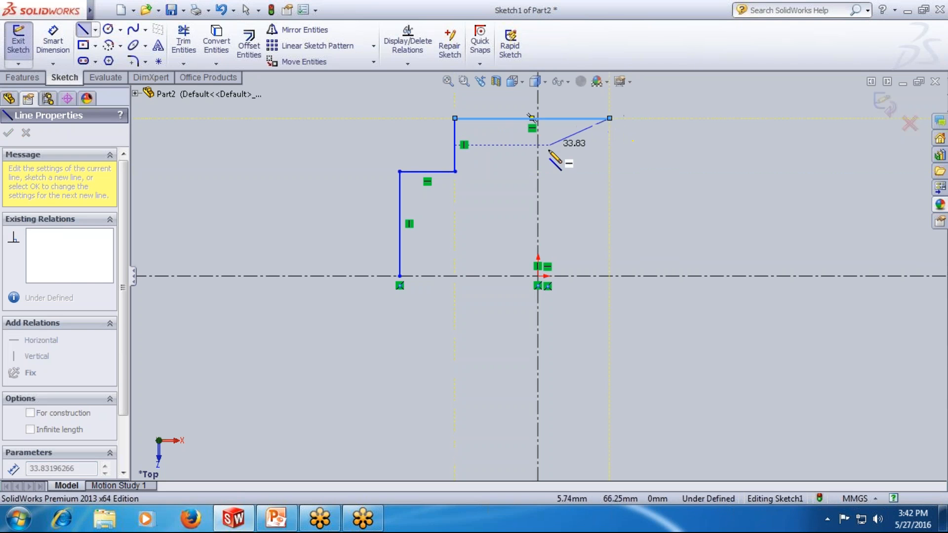
key("Escape")
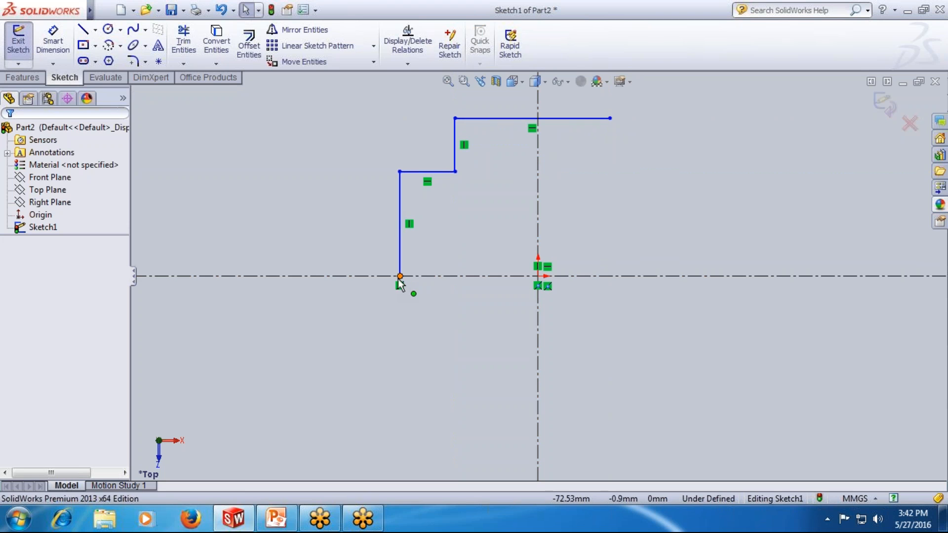
mouse_move(401, 178)
left_mouse_down()
mouse_move(289, 191)
mouse_move(417, 200)
mouse_move(396, 208)
left_mouse_up()
mouse_move(377, 171)
left_mouse_down()
mouse_move(378, 152)
mouse_move(386, 175)
left_mouse_up()
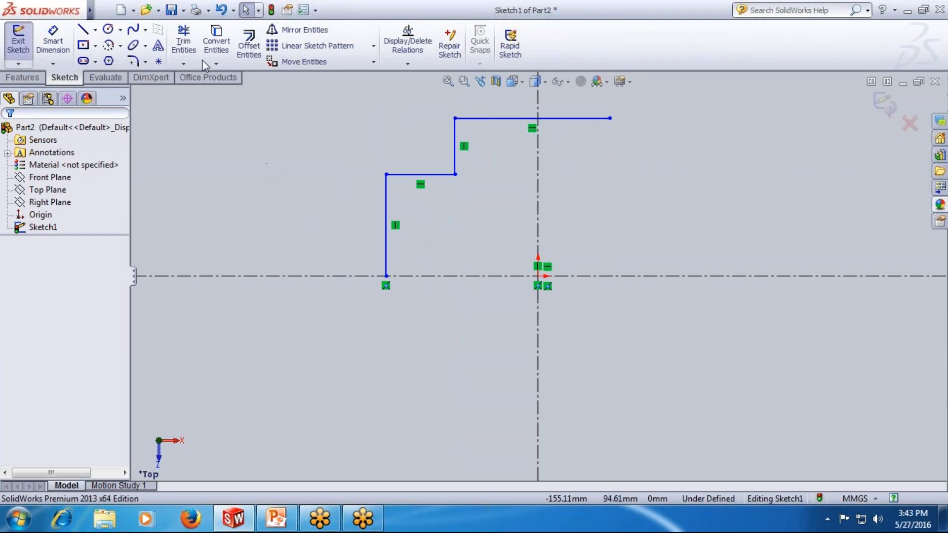
Dimension the distance between the left vertical line and the vertical centerline as 50 mm
left_click(52, 45)
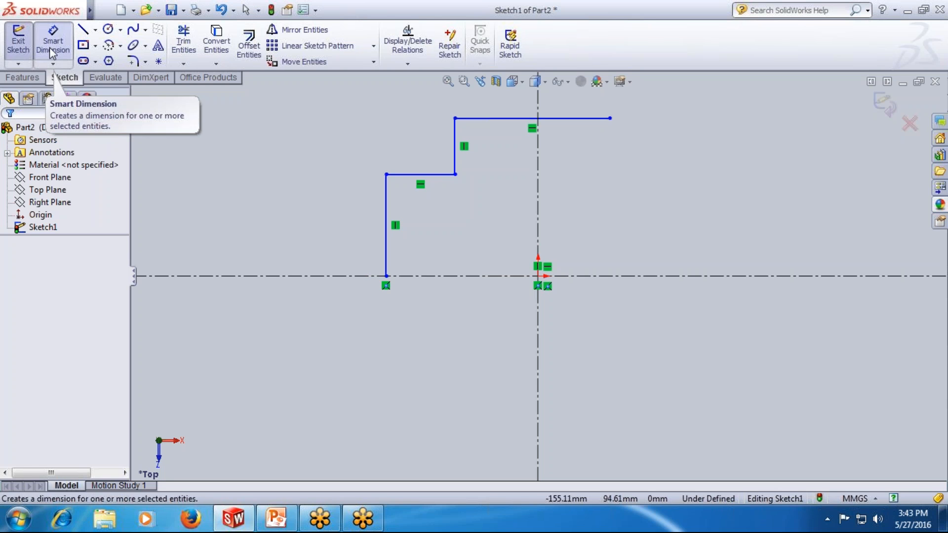
left_click(386, 246)
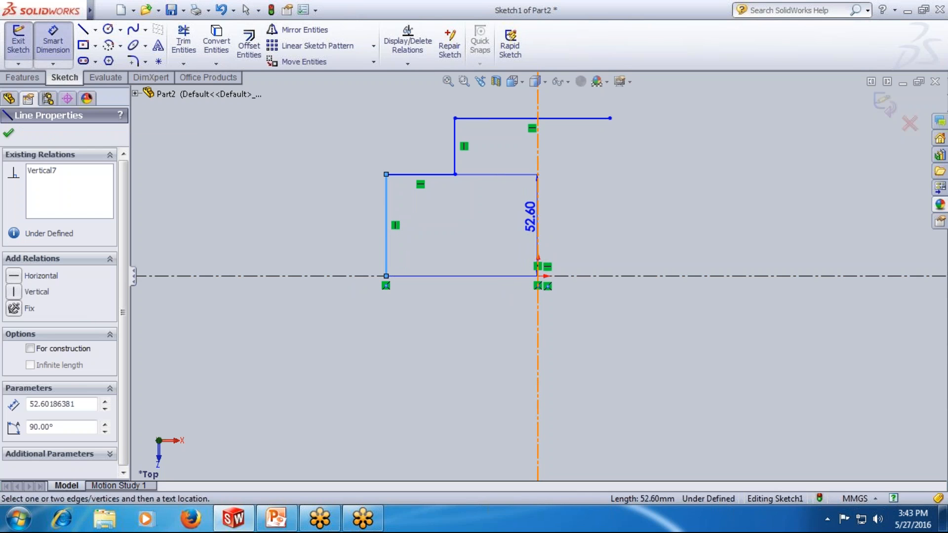
left_click(537, 232)
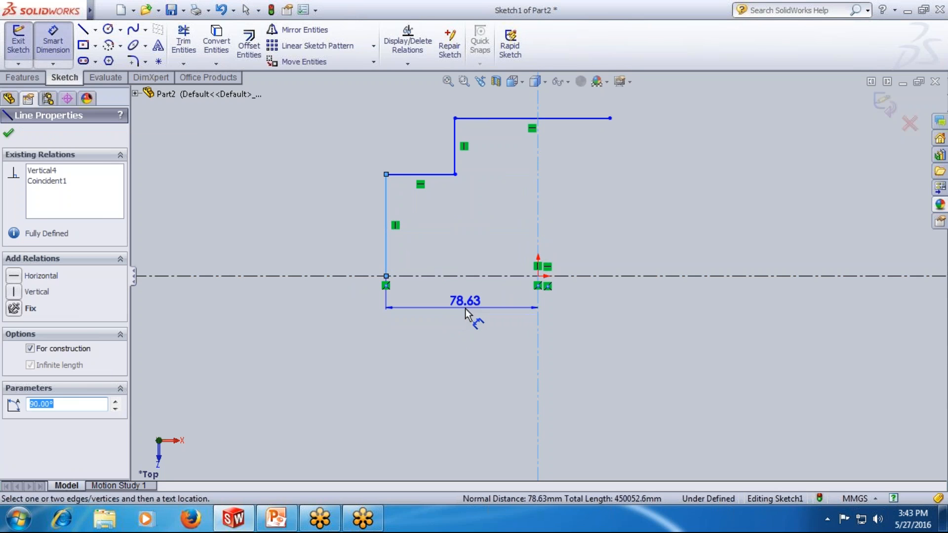
left_click(459, 316)
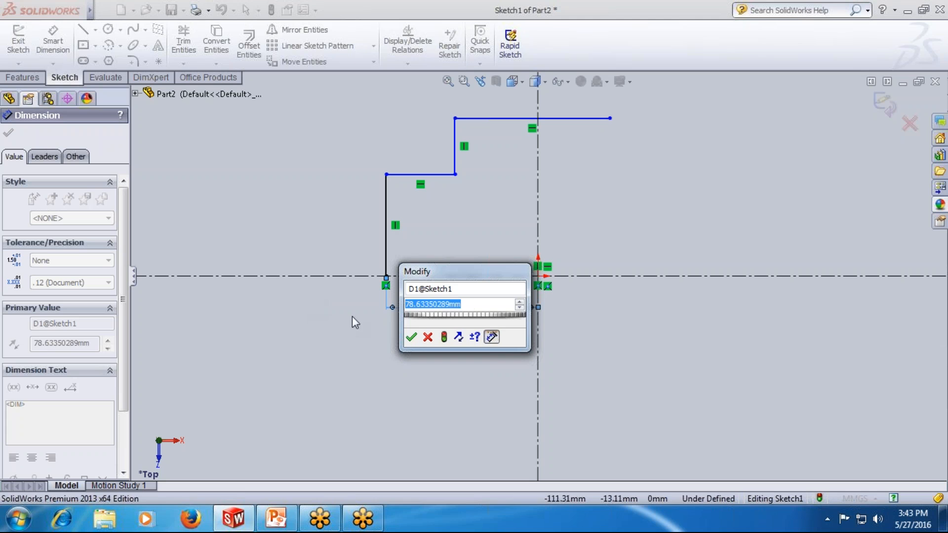
left_click(474, 303)
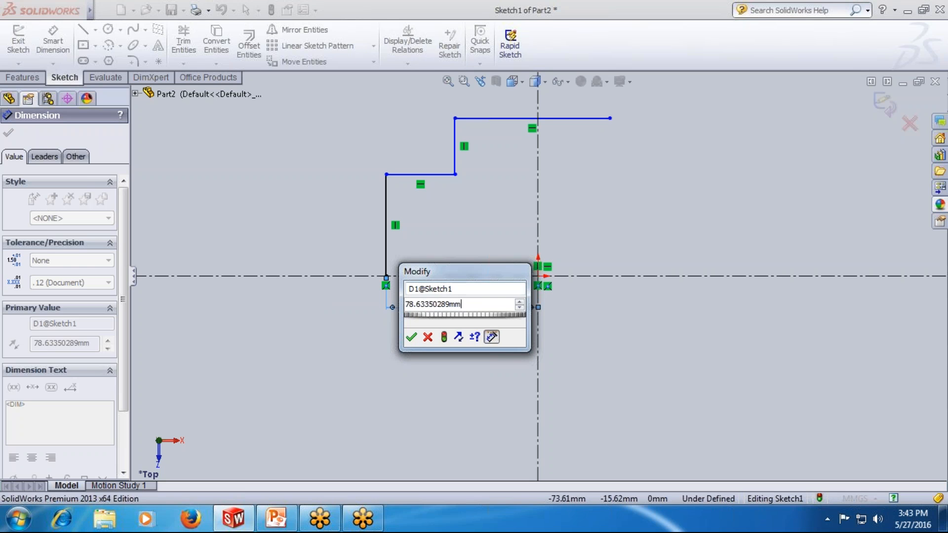
double_click(477, 307)
type("5")
key("Return")
left_click(366, 330)
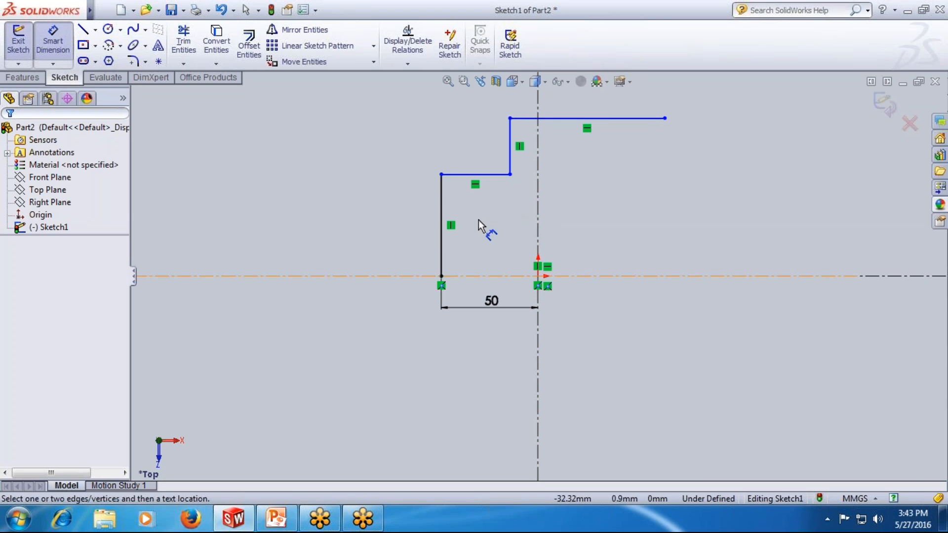
Dimension the left vertical line's length as 50 mm and delete that dimension again
left_click(442, 210)
left_click(418, 212)
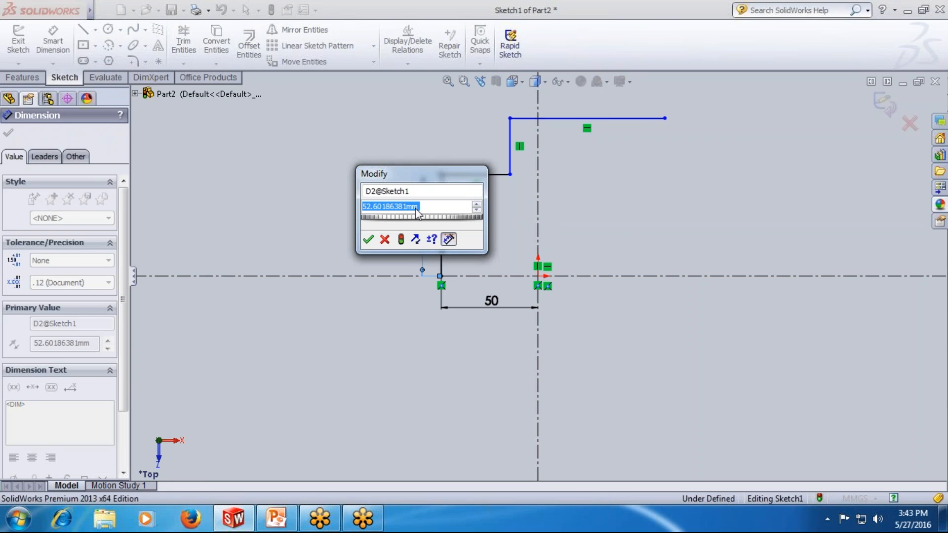
type("50")
key("Return")
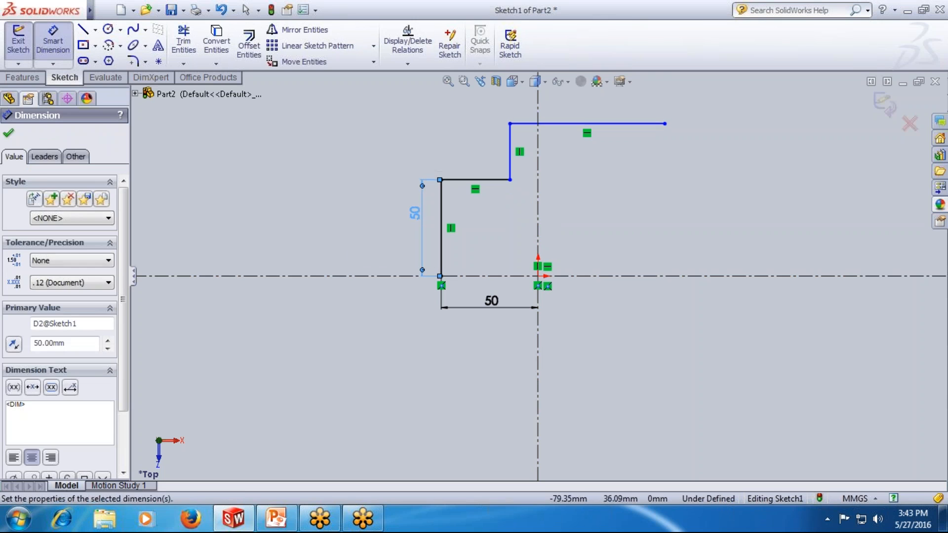
left_click(417, 212)
key("Delete")
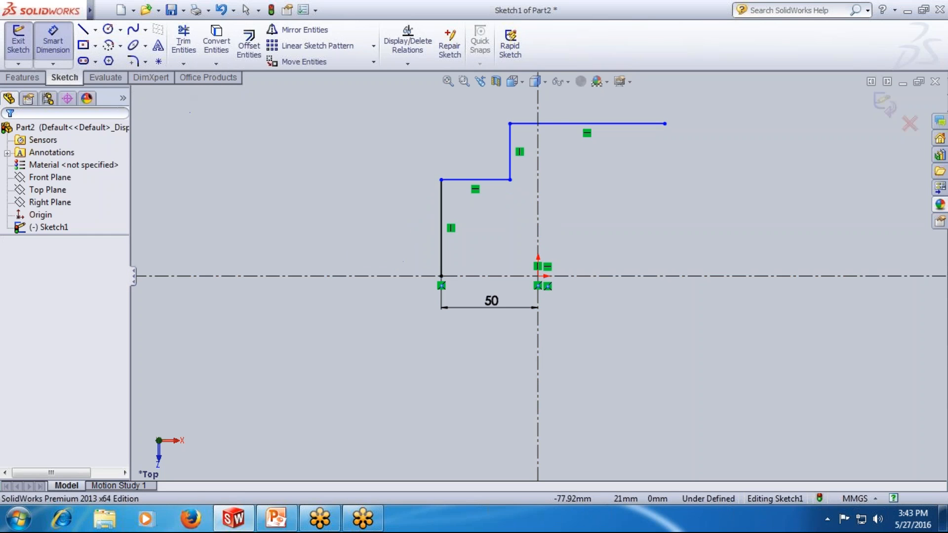
Dimension the distance between the lower horizontal line and the horizontal centerline as 75 mm
left_click(480, 181)
left_click(523, 275)
left_click(494, 242)
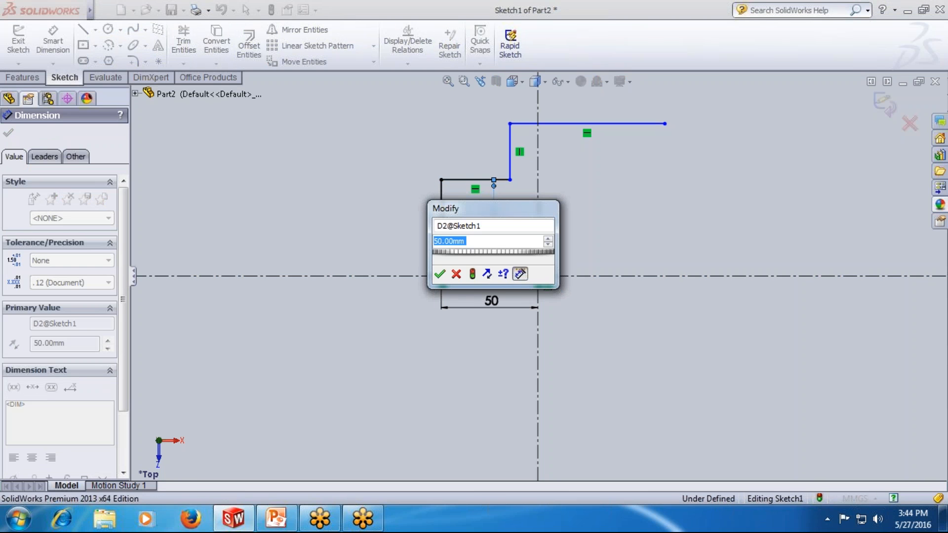
type("75")
key("Return")
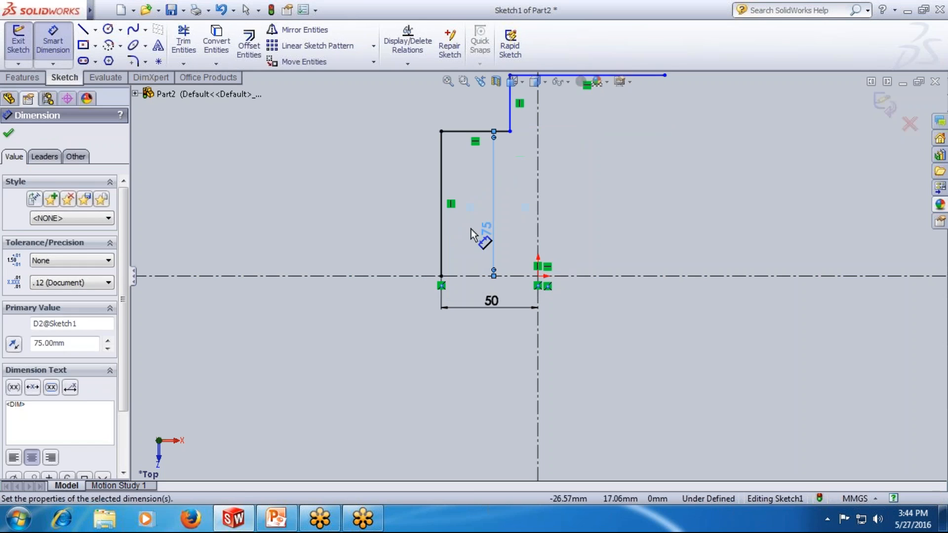
scroll(584, 143, "down", 1)
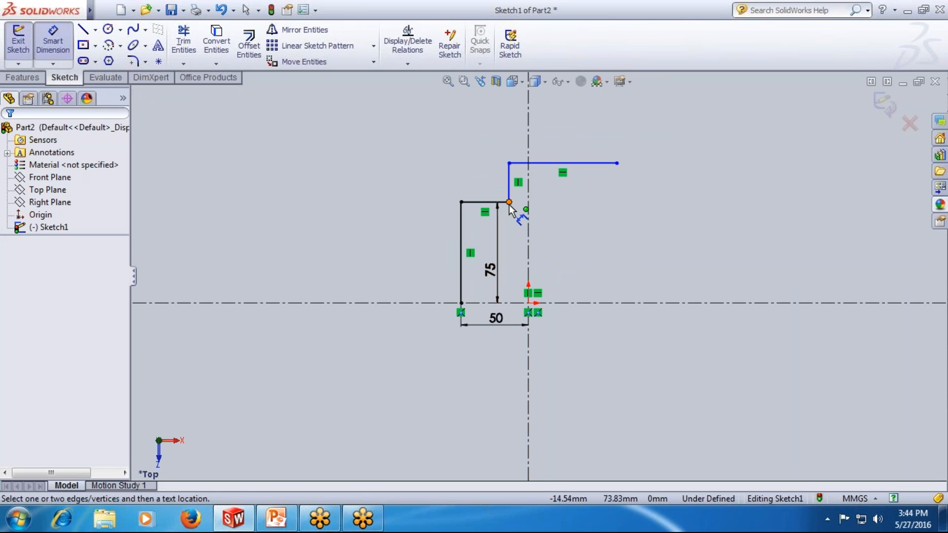
key("Escape")
Set the distance between the left vertical line and the vertical centerline to 100 mm
left_click(496, 317)
double_click(495, 318)
type("100")
key("Return")
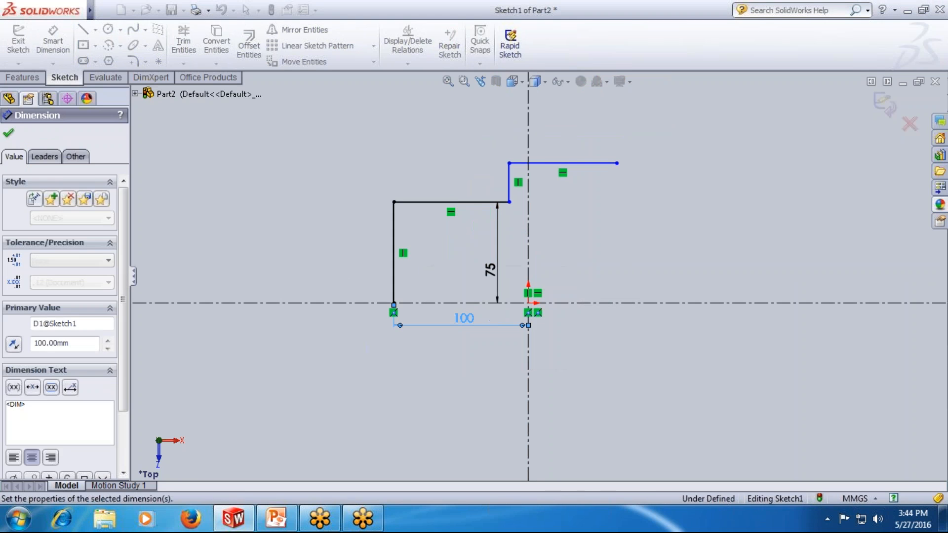
left_click(508, 284)
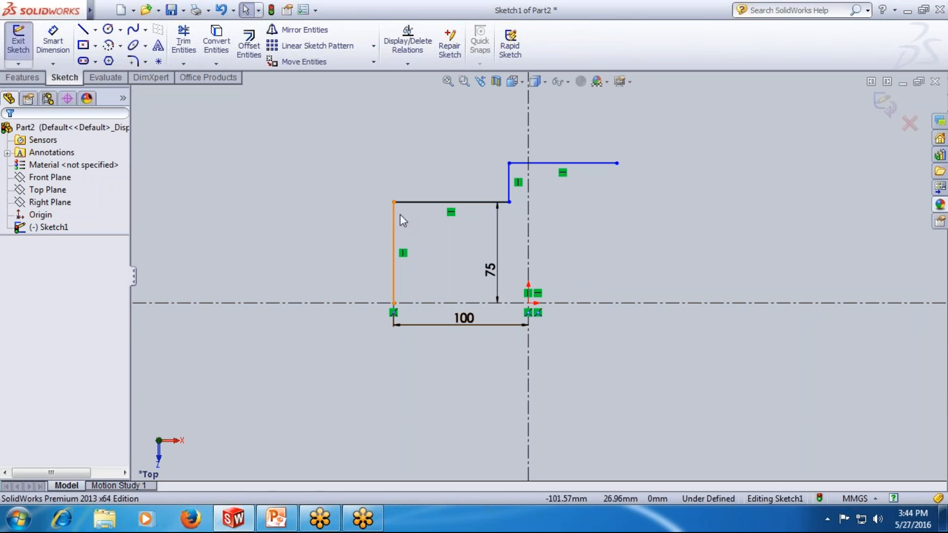
Dimension the length of the lower horizontal line, placing the dimension above it
left_click(430, 202)
left_click(428, 189)
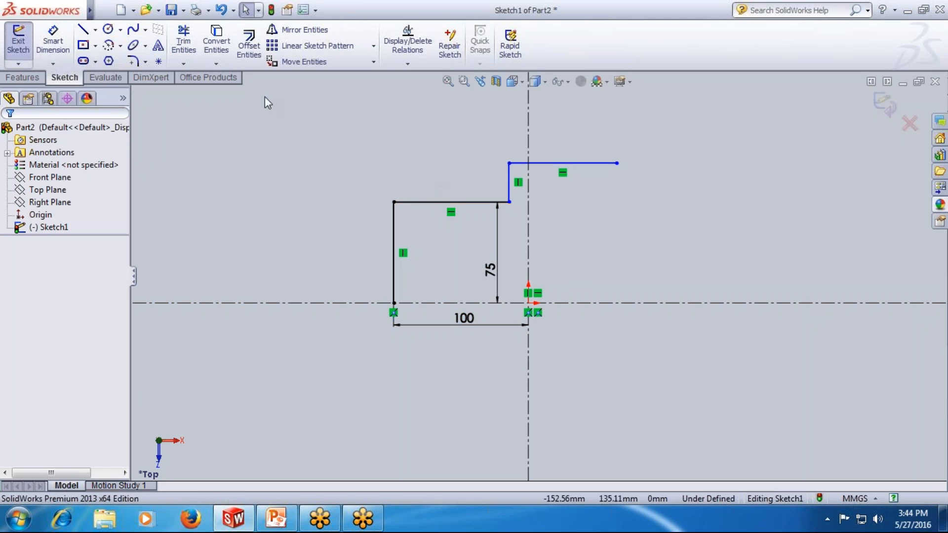
left_click(60, 44)
left_click(430, 200)
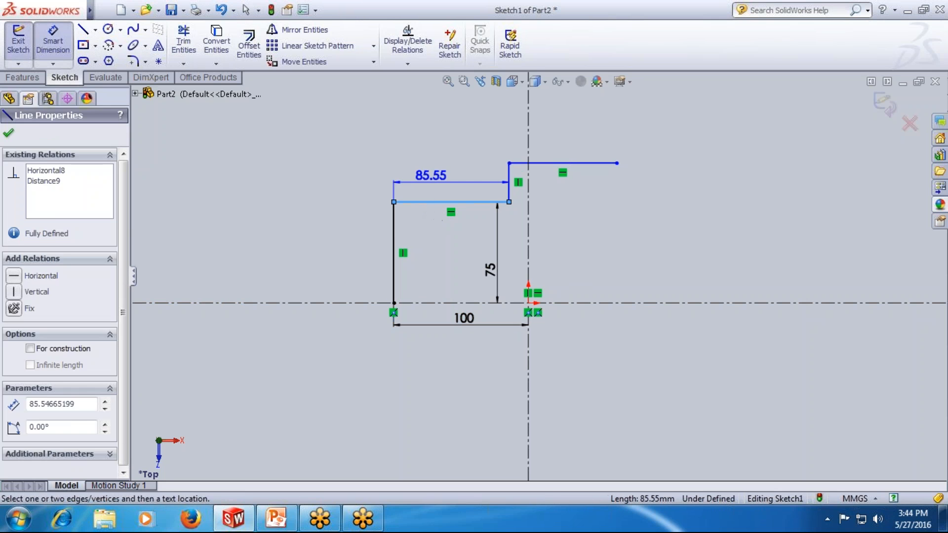
left_click(429, 174)
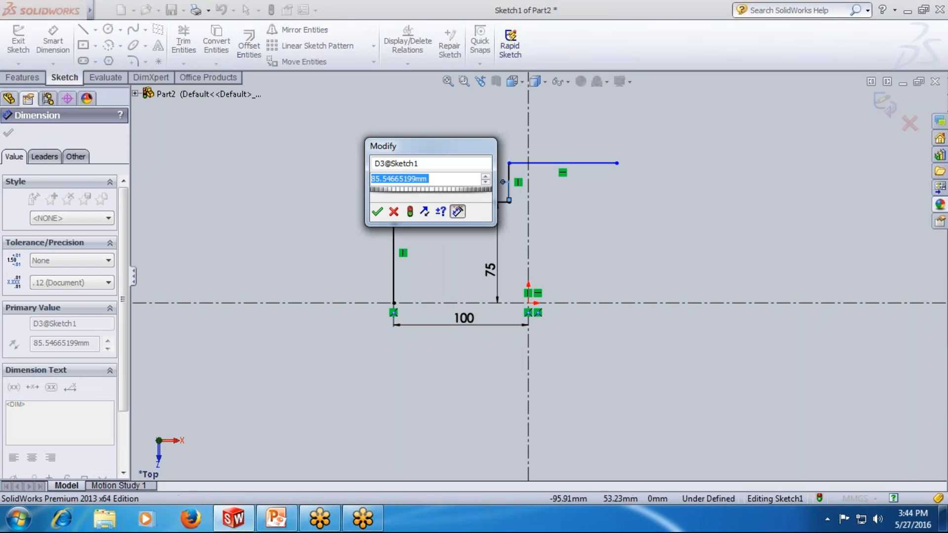
left_click(394, 213)
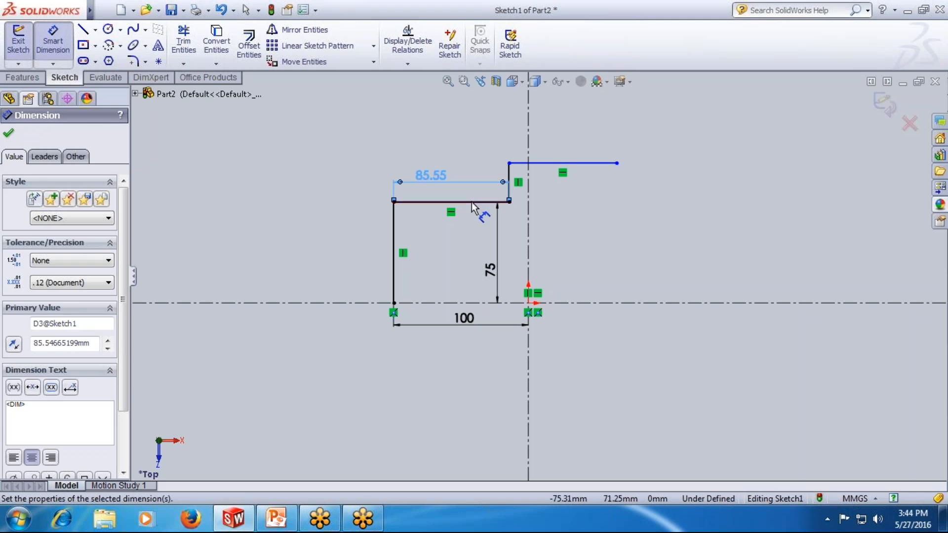
key("Escape")
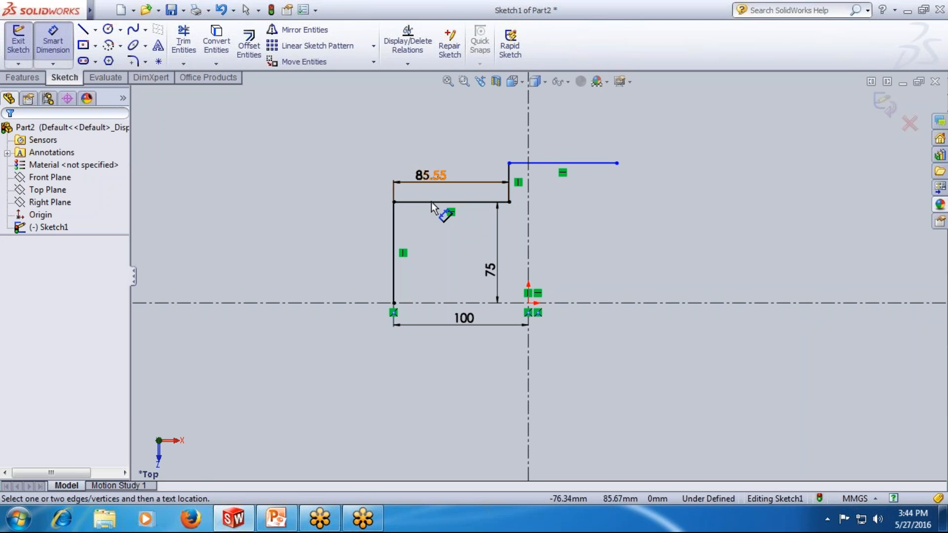
Delete the length dimension of the lower horizontal line
key("Escape")
left_click(431, 173)
key("Delete")
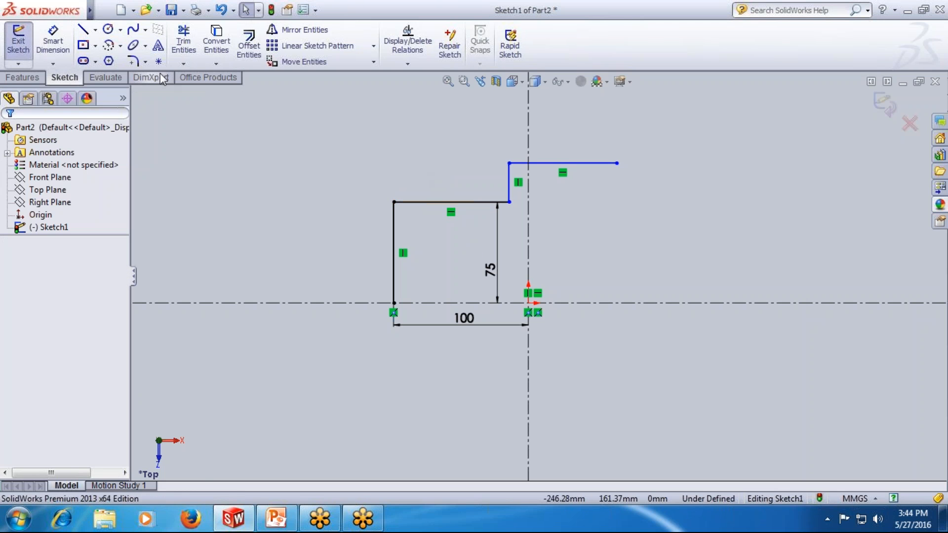
Add a 50 mm doubled dimension from the short upper vertical line across the vertical centerline, placing its text below the line
left_click(53, 42)
left_click(510, 192)
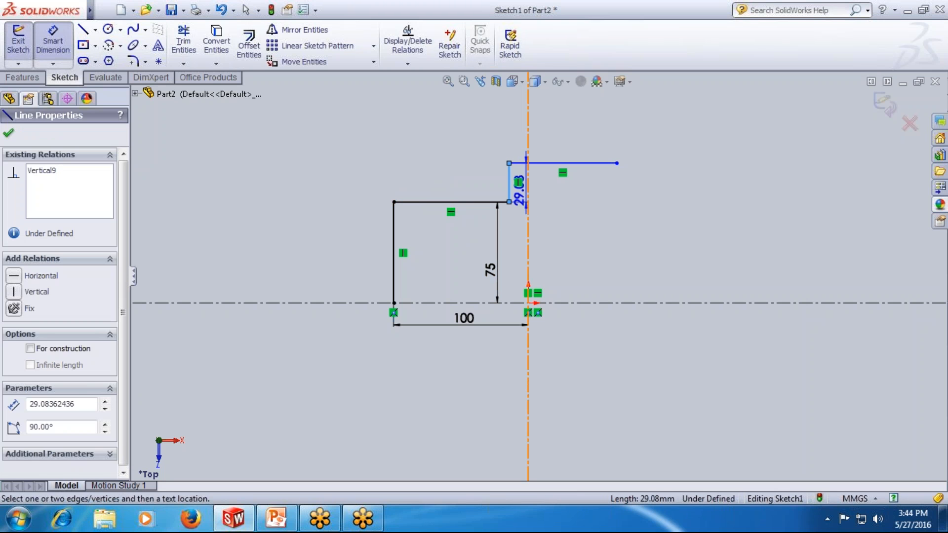
left_click(528, 192)
left_click(557, 187)
type("50")
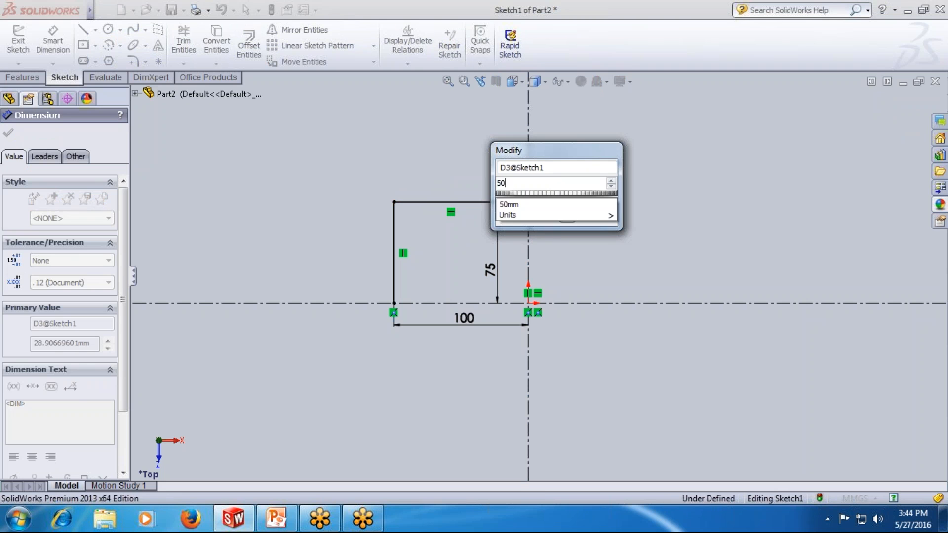
key("Return")
left_click(548, 239)
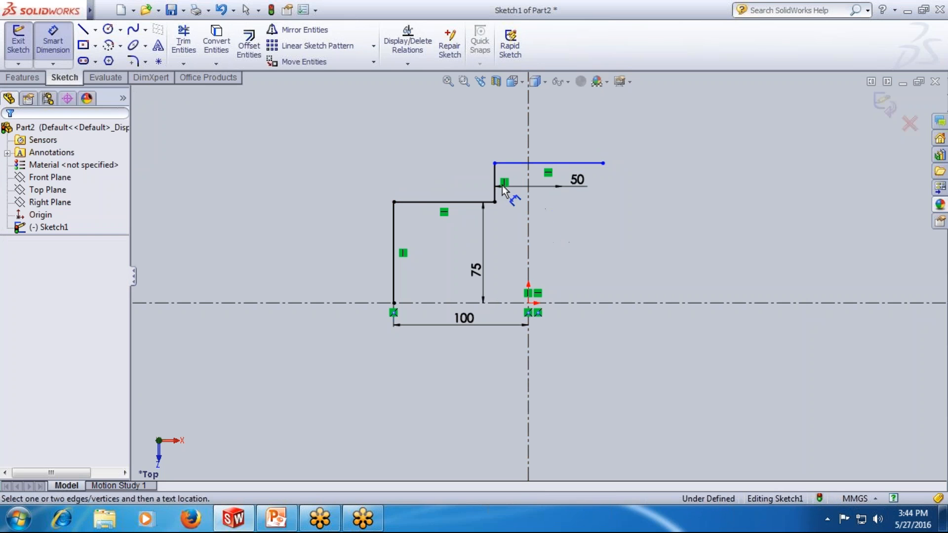
left_click_drag(582, 187, 553, 229)
scroll(552, 227, "down", 1)
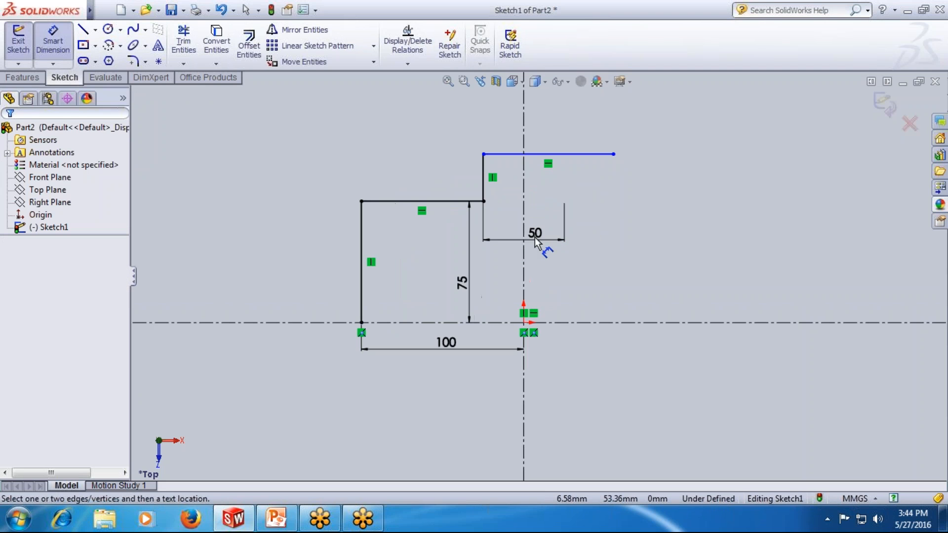
Delete the 50 mm doubled dimension across the vertical centerline
left_click(543, 241)
key("Delete")
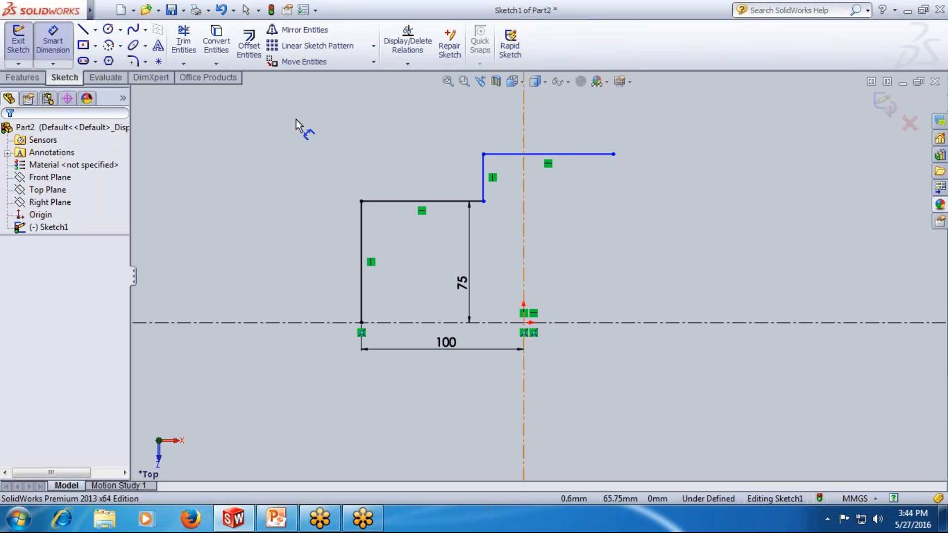
Dimension the distance between the short upper vertical line and the vertical centerline as 35 mm, placing it above the profile
left_click(53, 42)
left_click(53, 42)
left_click(484, 182)
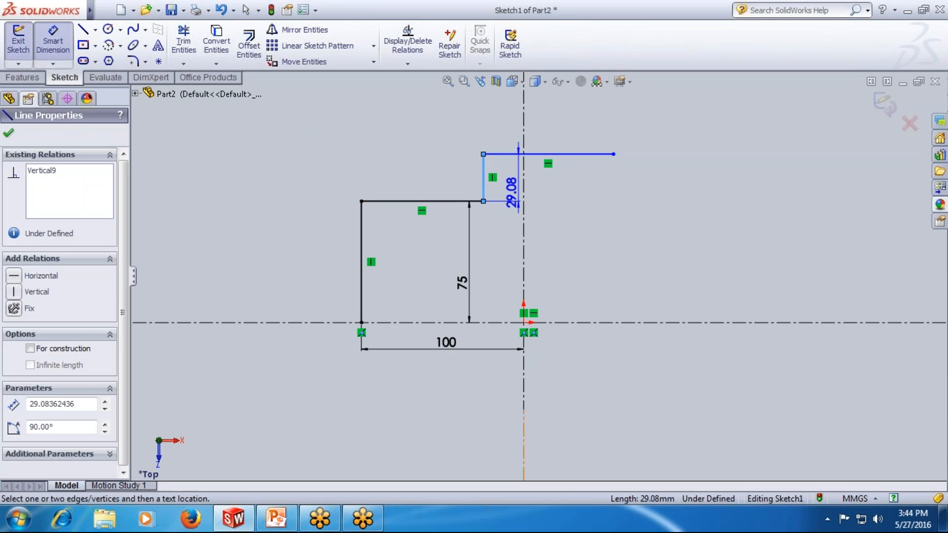
left_click(524, 184)
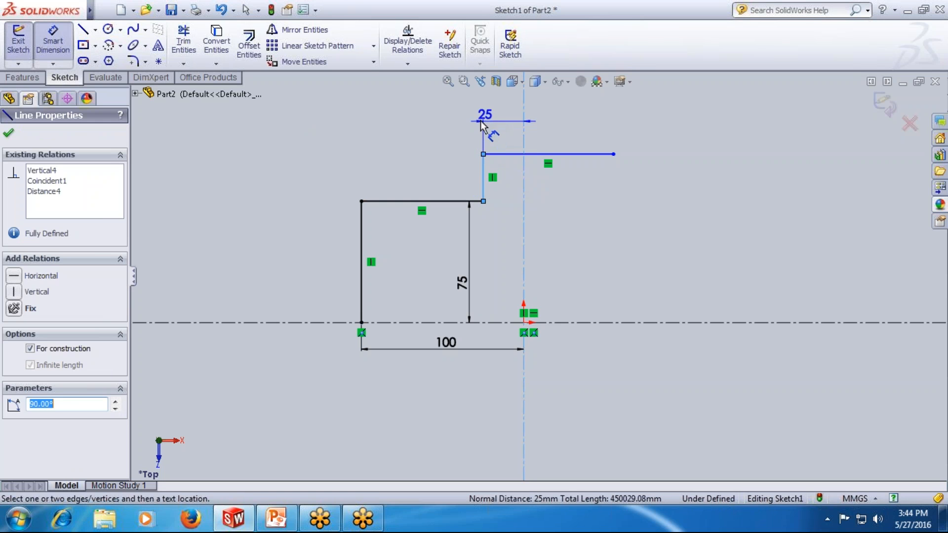
left_click(484, 115)
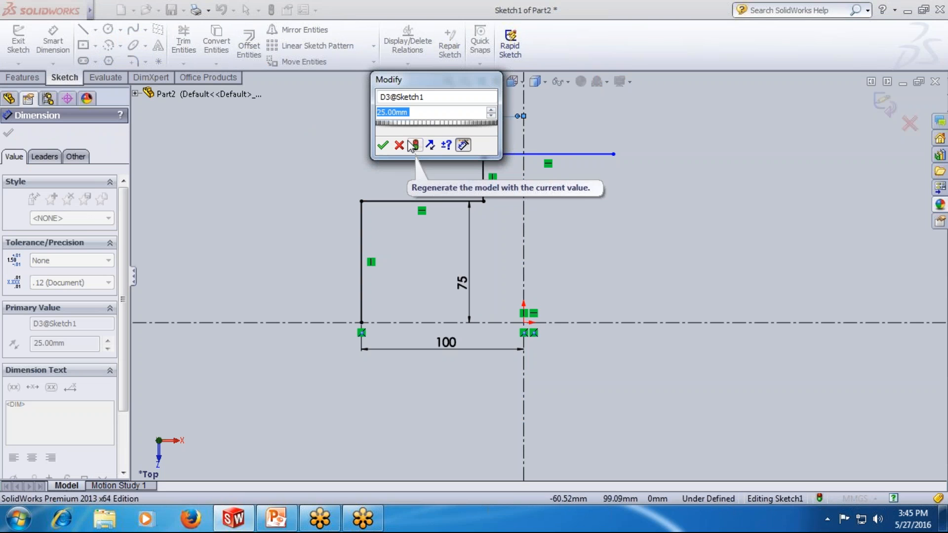
type("35")
key("Return")
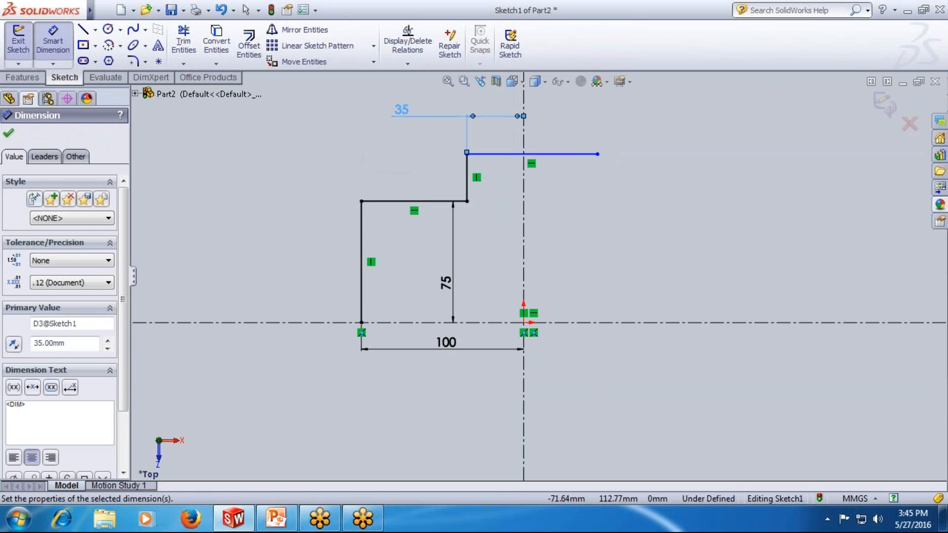
left_click(474, 237)
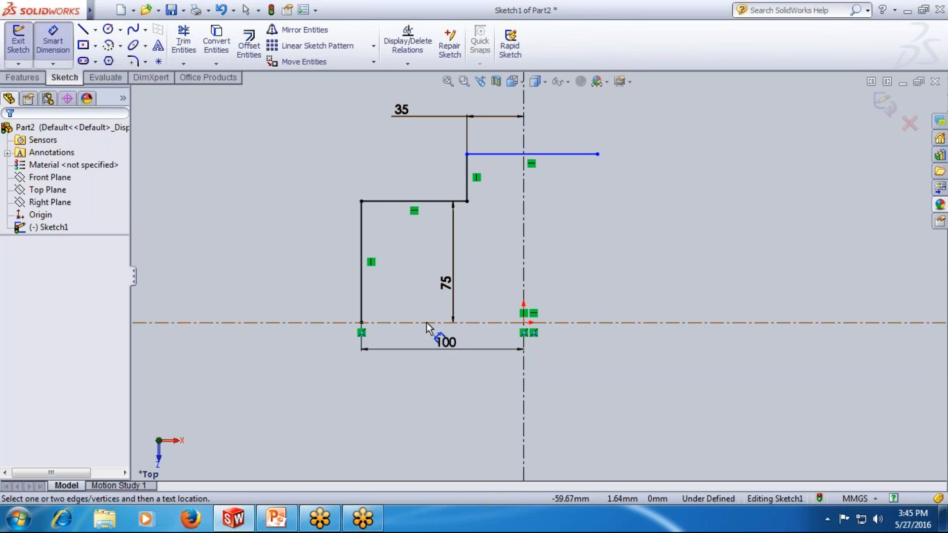
Dimension the length of the short upper vertical line as 30 mm, placing the dimension on its outer side
left_click(467, 170)
left_click(445, 171)
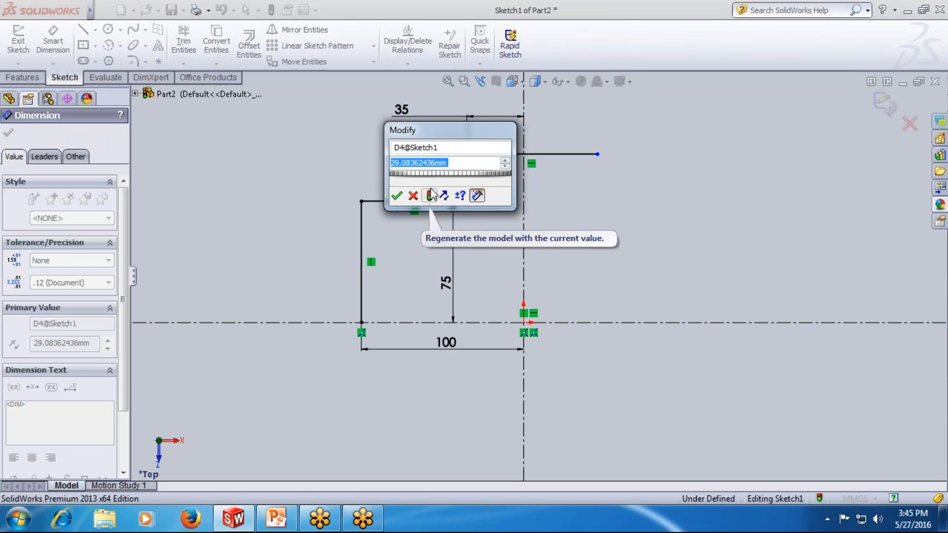
type("30")
key("Return")
left_click(615, 182)
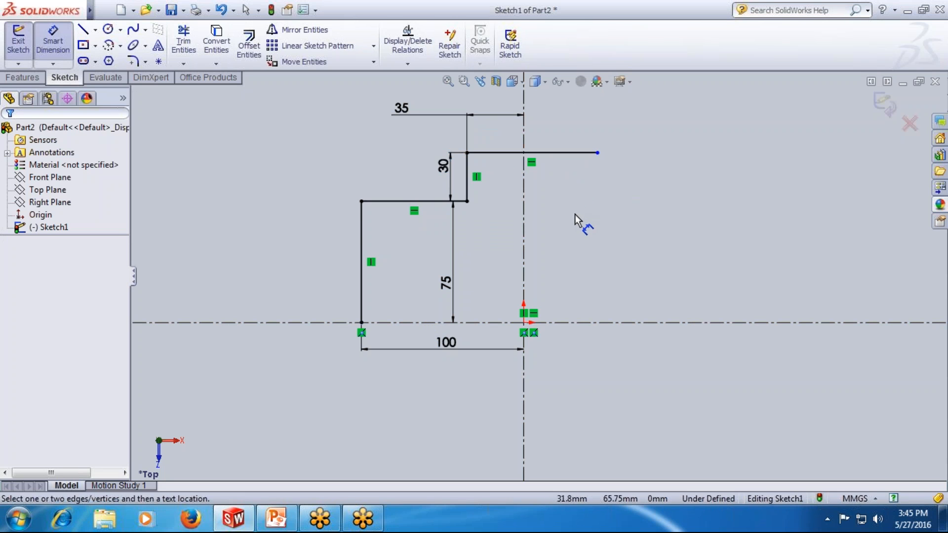
key("Escape")
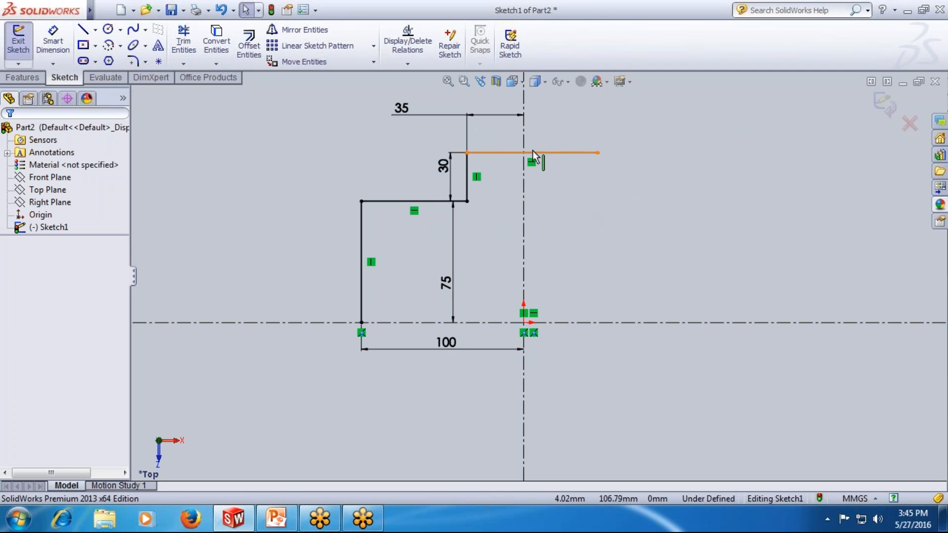
Dimension the length of the top horizontal line as 50 mm, placing the dimension above it
left_click(53, 45)
left_click(548, 153)
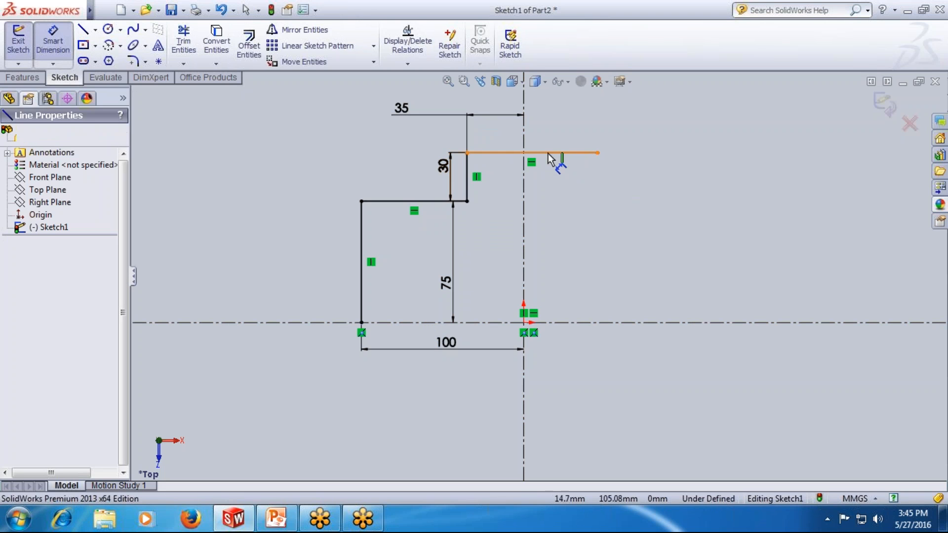
left_click(543, 129)
type("75")
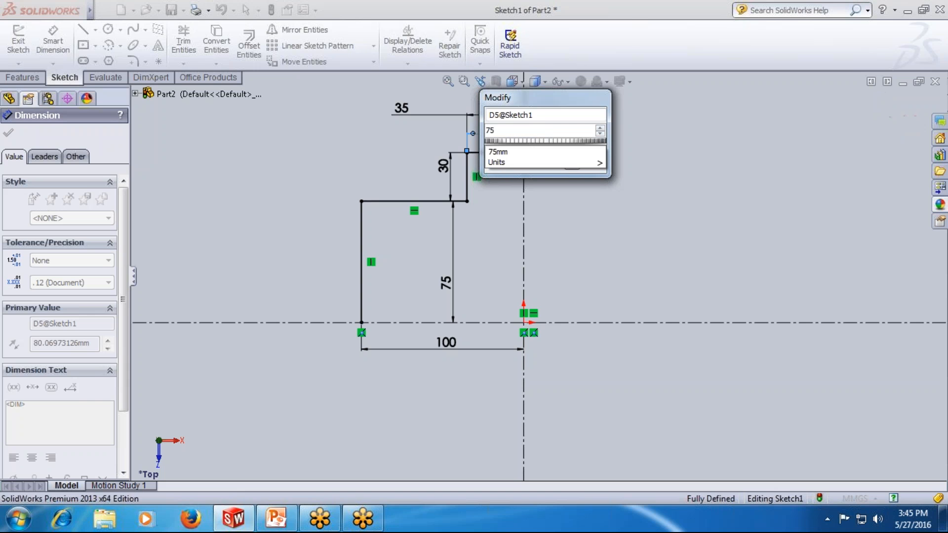
key("BackSpace")
key("BackSpace")
type("80")
key("Return")
left_click(602, 179)
scroll(566, 183, "down", 2)
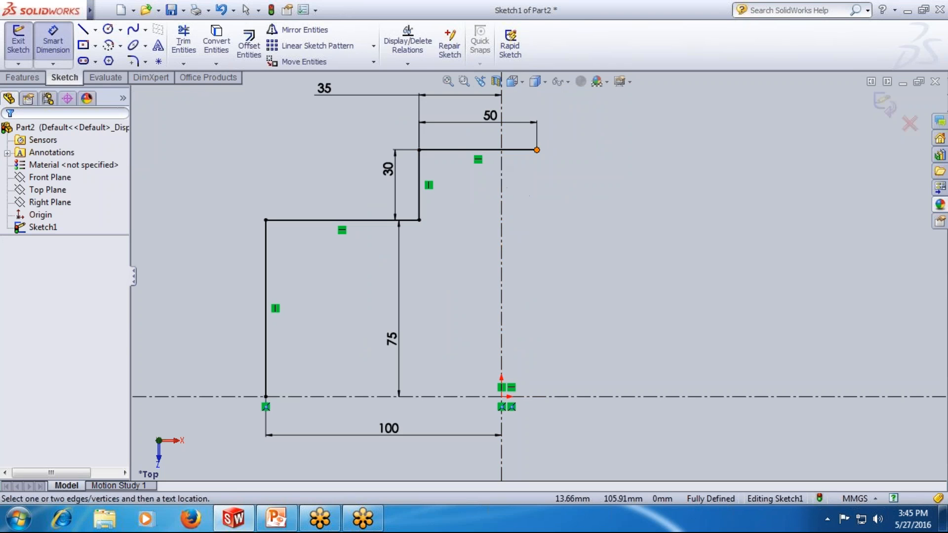
scroll(523, 179, "up", 2)
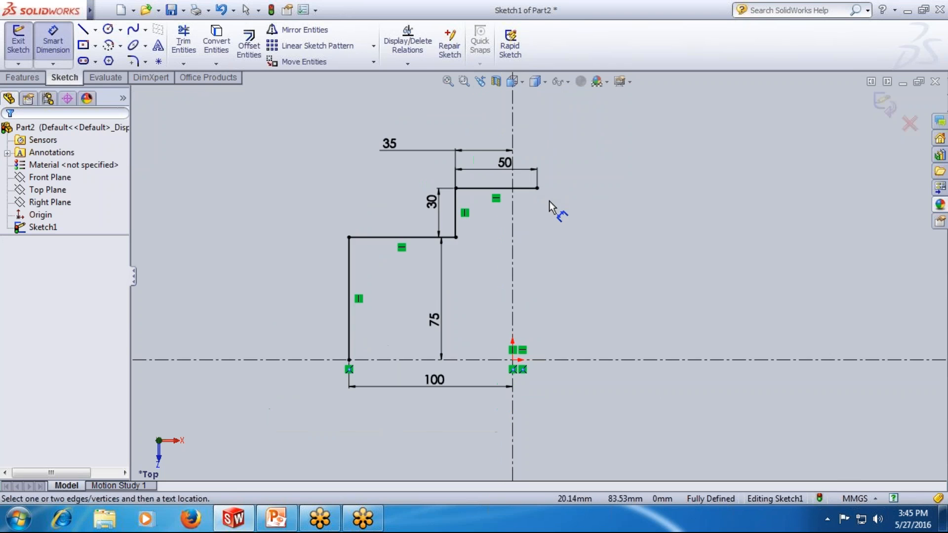
Set the top horizontal line's length to 60 mm
scroll(528, 136, "down", 1)
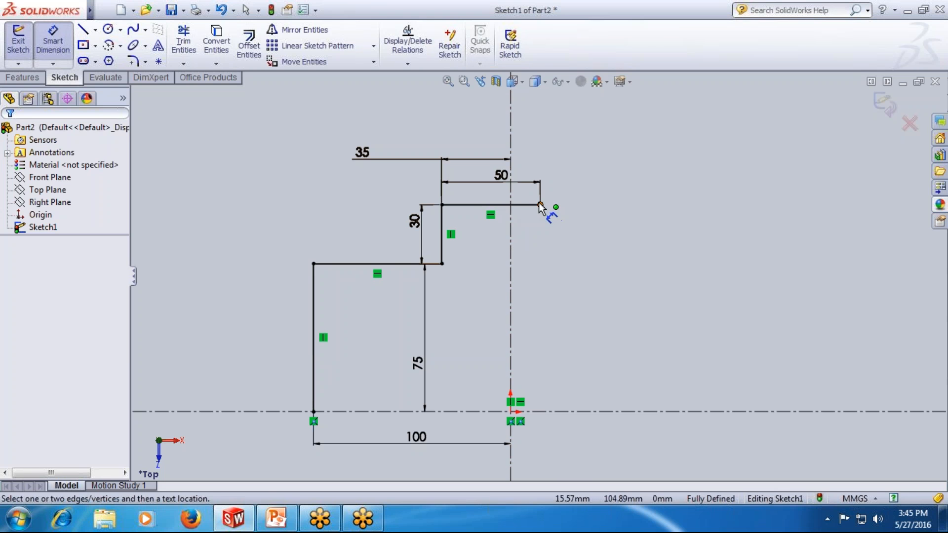
left_click(501, 174)
type("60")
key("Return")
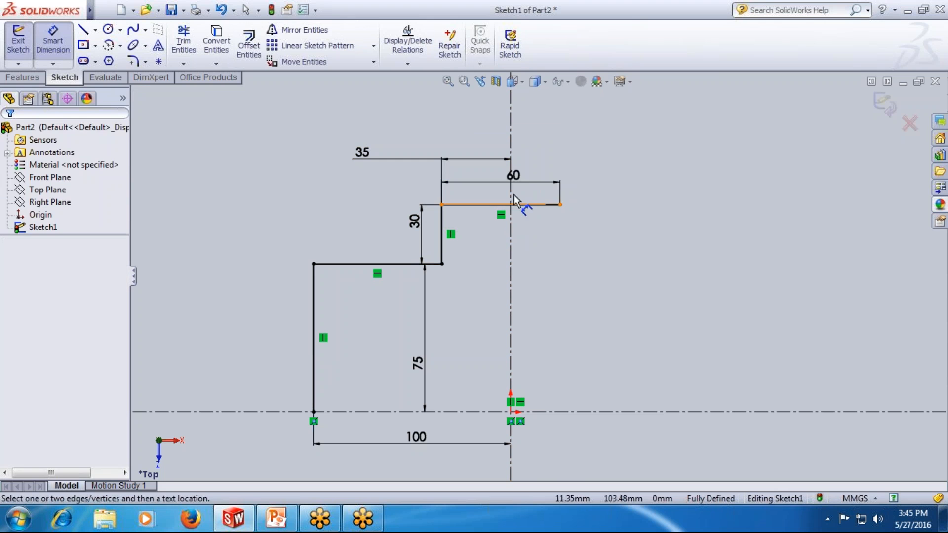
Set the top horizontal line's length to 70 mm
left_click(514, 175)
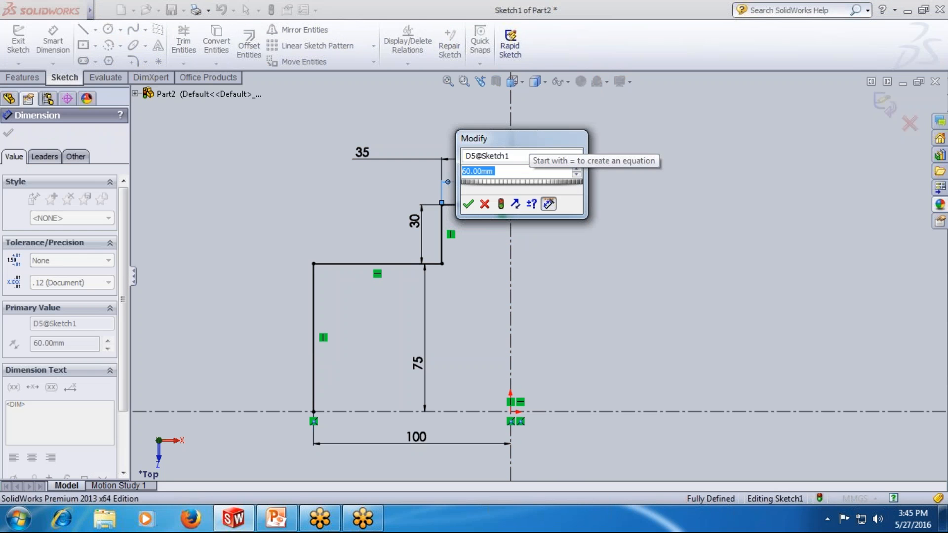
type("70")
key("Return")
scroll(581, 246, "up", 1)
scroll(507, 238, "down", 1)
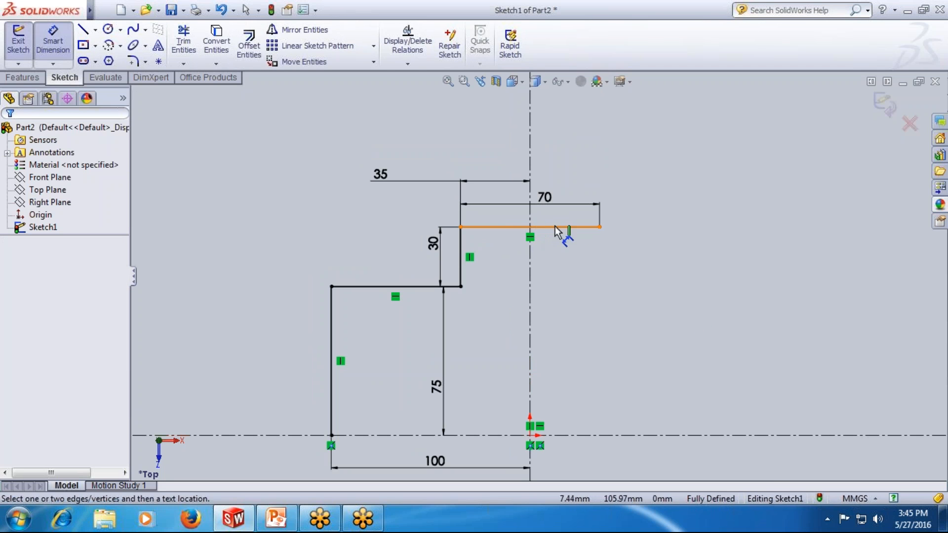
scroll(590, 295, "up", 2)
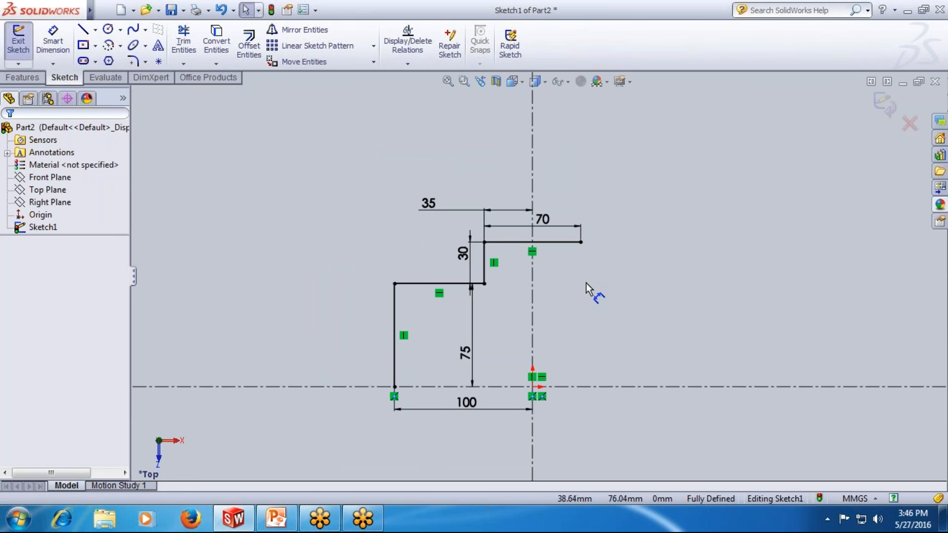
From the top line's right end, sketch connected lines 30 mm down, right to about 228 mm overall width, and down to the horizontal centerline
key("l")
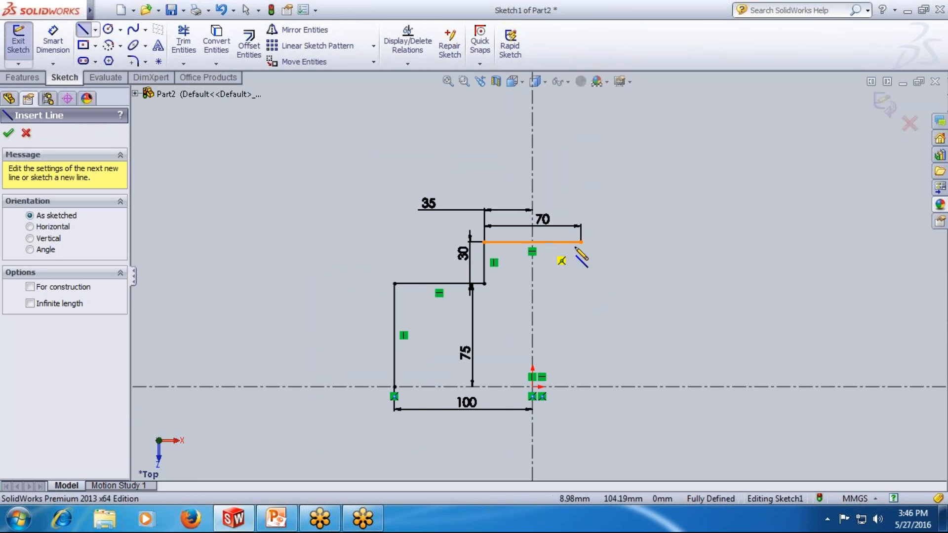
left_click(581, 241)
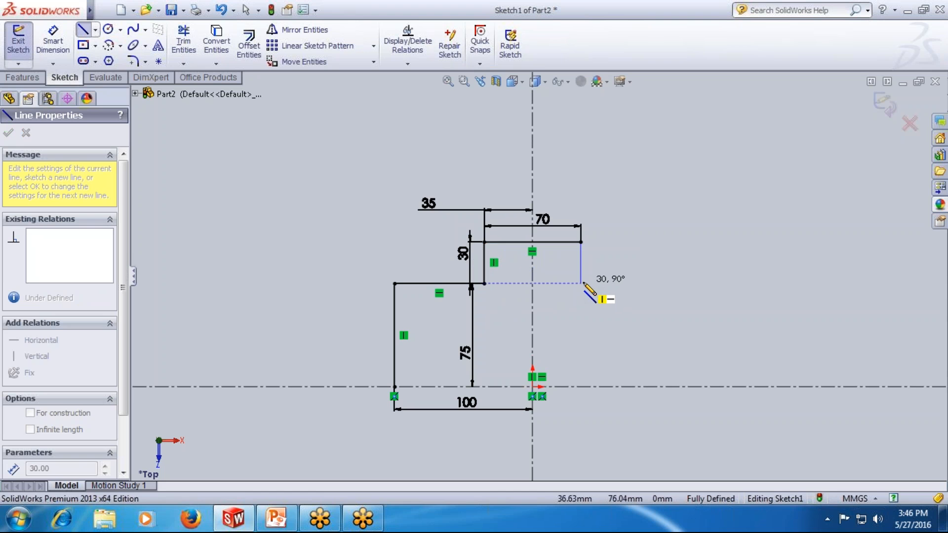
left_click(583, 285)
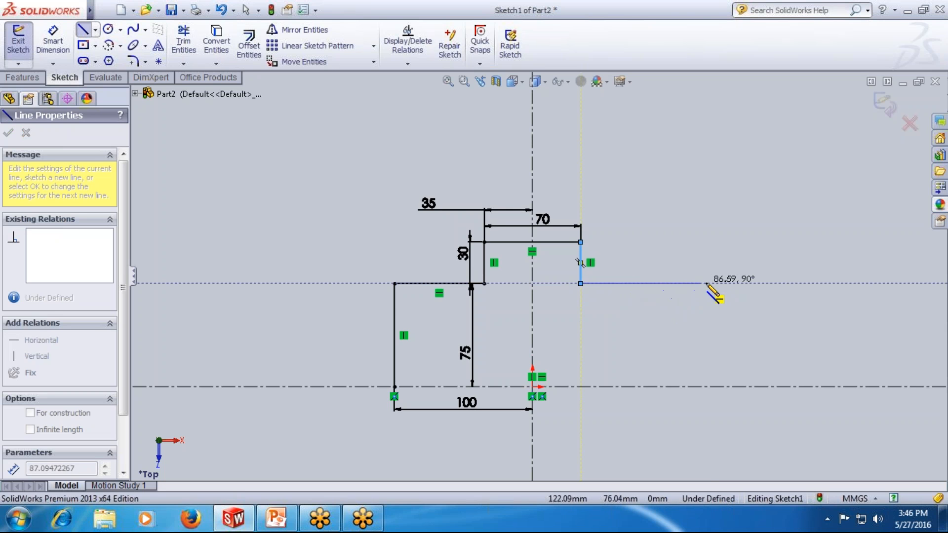
left_click(709, 284)
left_click(710, 387)
key("Escape")
Set the length of the short upper vertical line on the left of the profile to 35 mm
left_click(53, 44)
key("Escape")
left_click(462, 254)
double_click(463, 254)
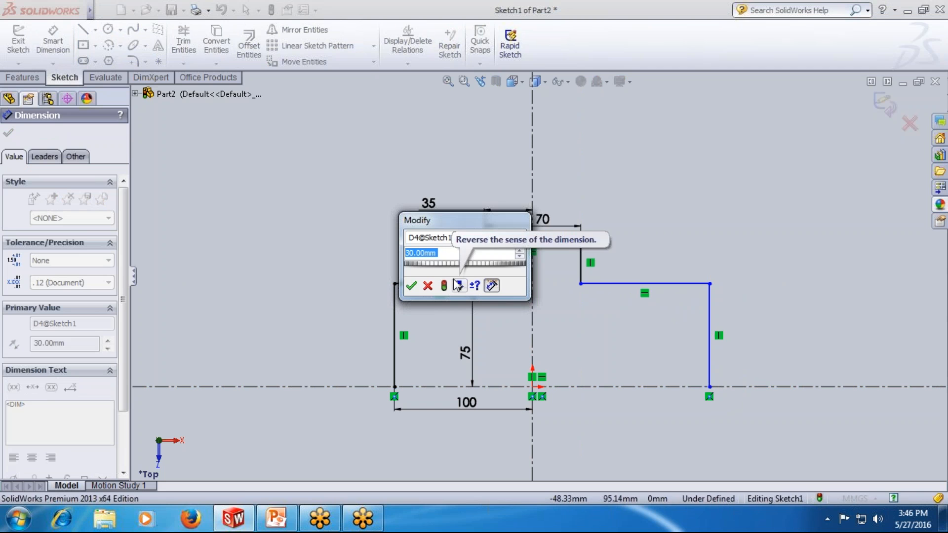
type("35")
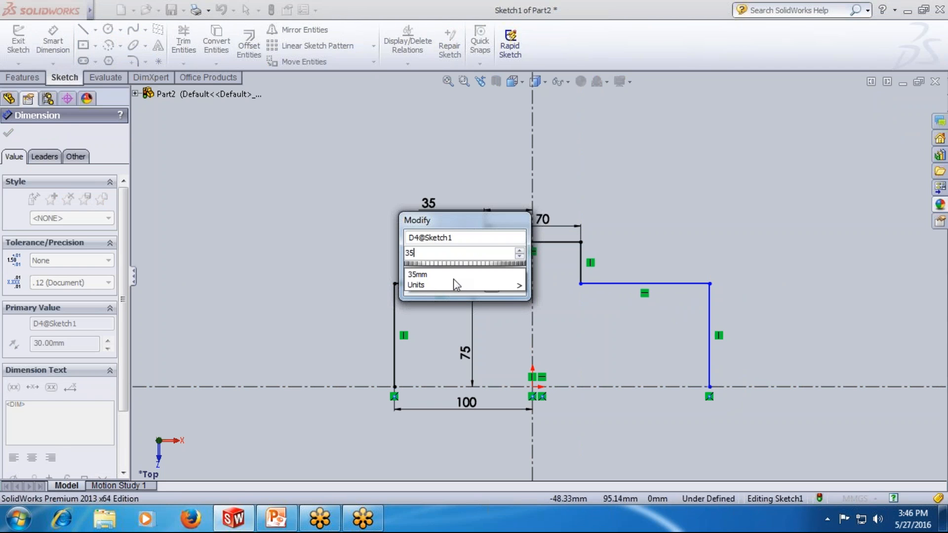
key("Return")
key("Escape")
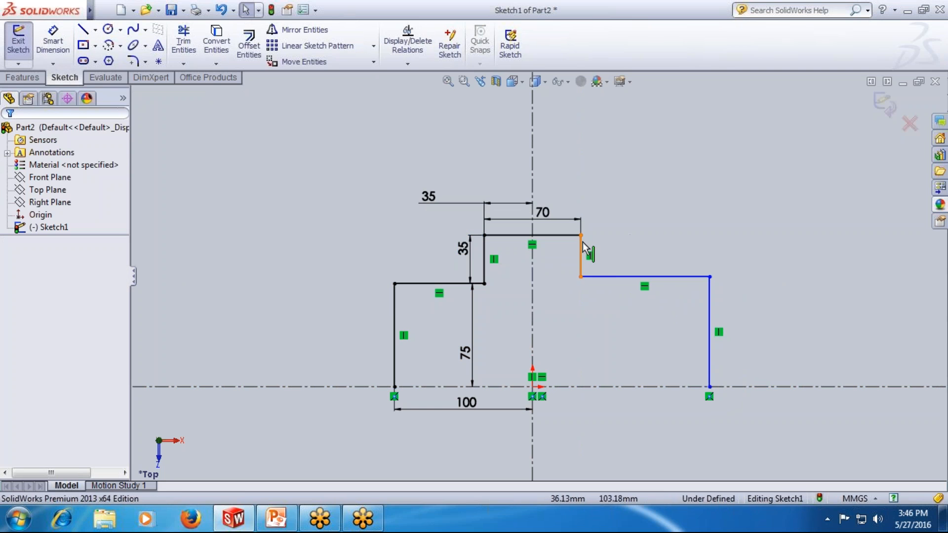
Dimension the length of the short upper vertical line on the right of the profile as 35 mm, placing it outside
left_click(62, 45)
left_click(581, 257)
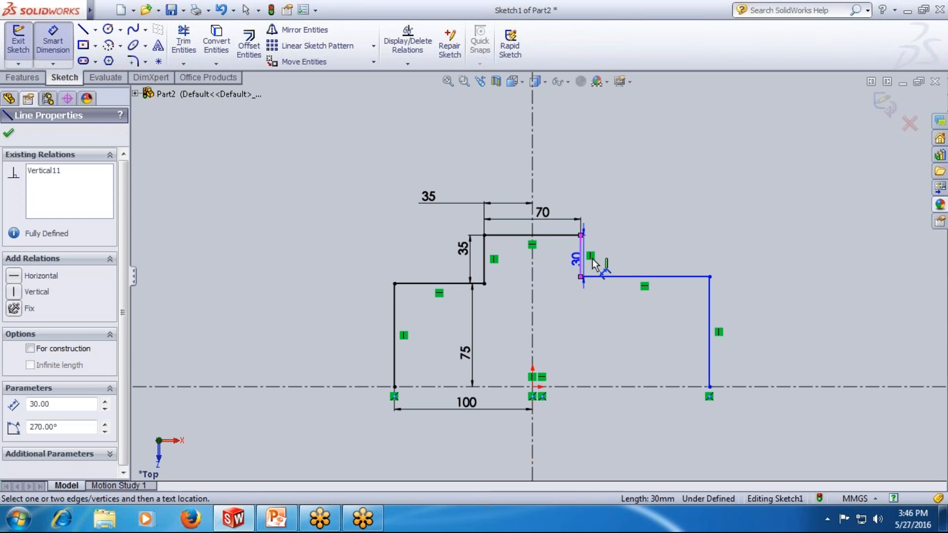
left_click(642, 223)
type("30")
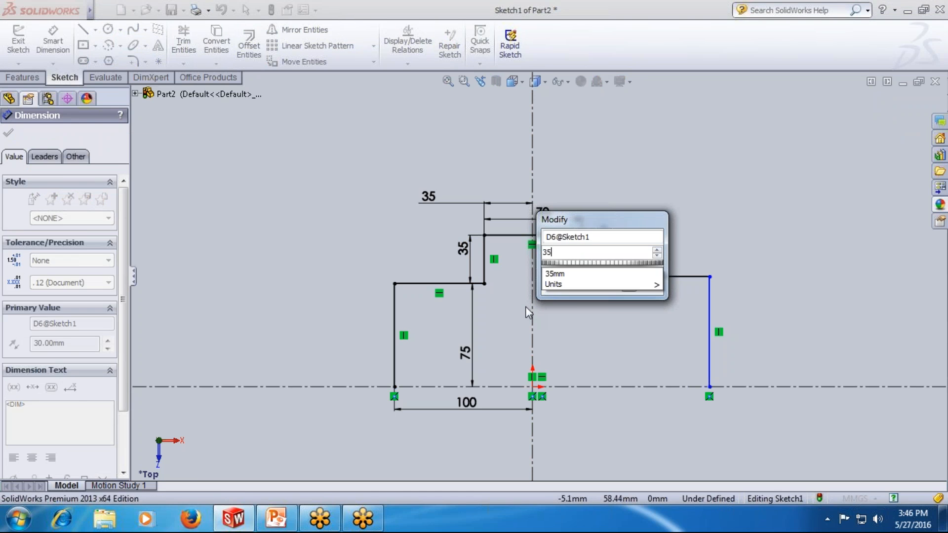
key("Return")
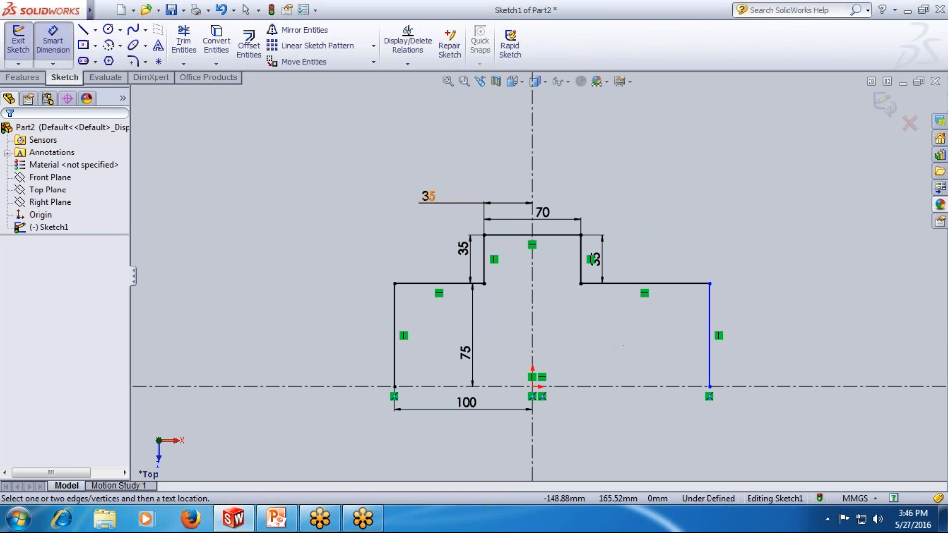
Dimension the distance between the two outer vertical lines as 200 mm, placing it below the 100 mm dimension
left_click(710, 327)
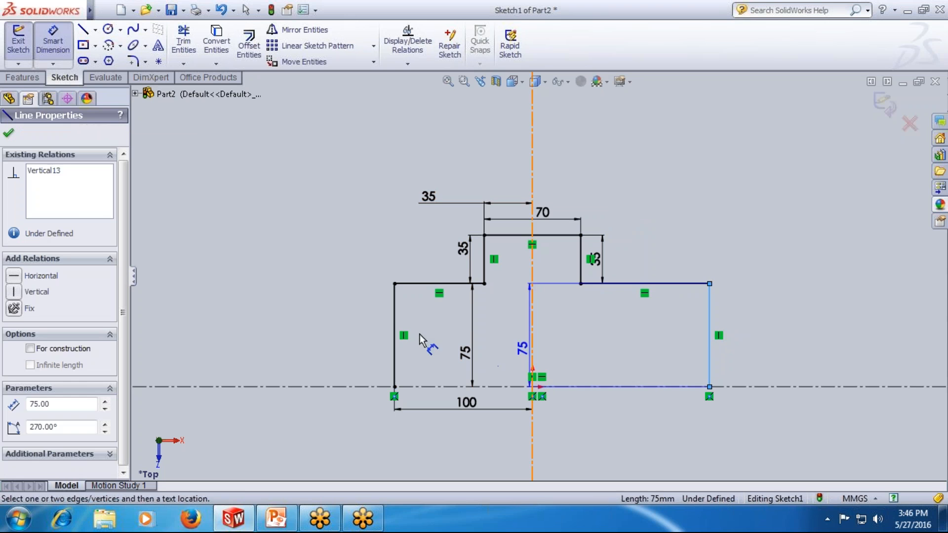
left_click(395, 338)
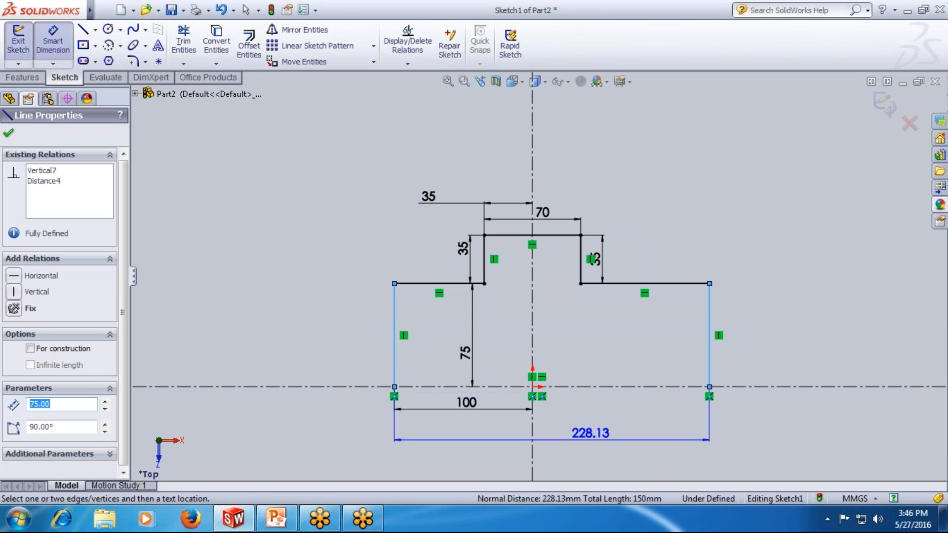
left_click(585, 446)
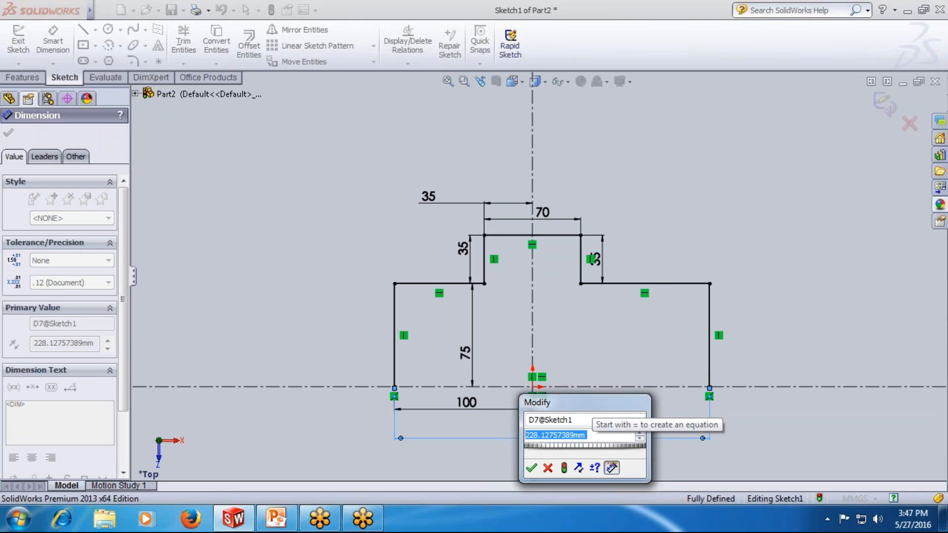
type("200")
key("Return")
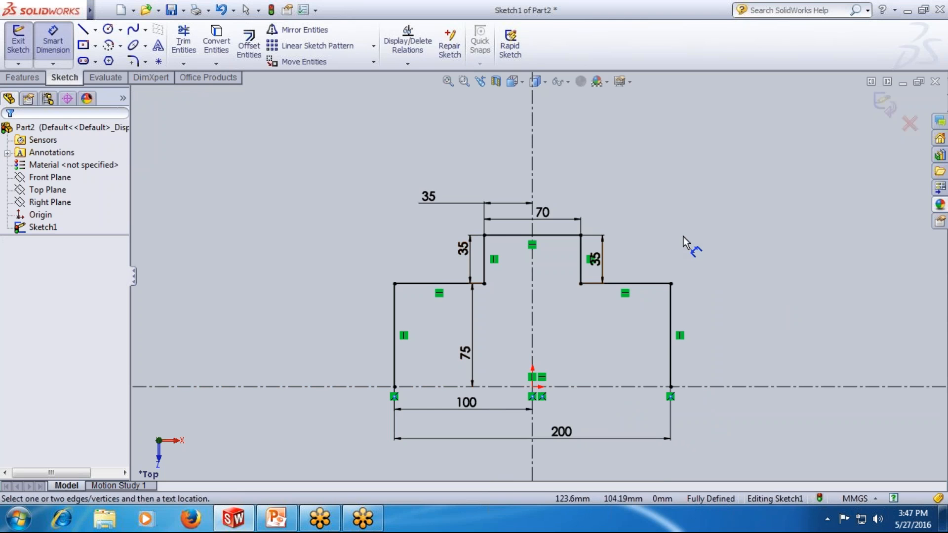
Close the profile with a 200 mm horizontal line along the horizontal centerline, joining the lower ends of the outer vertical lines
scroll(570, 299, "up", 3)
scroll(577, 310, "down", 3)
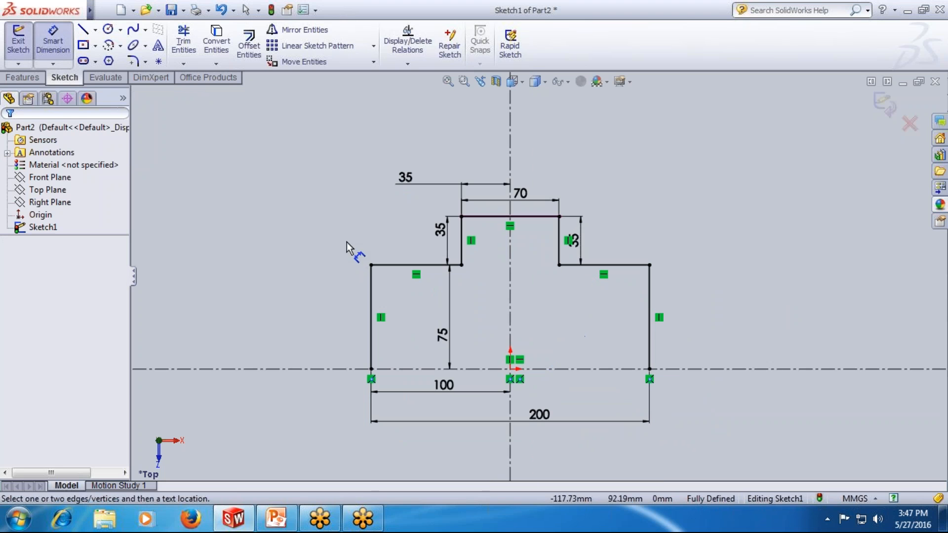
key("l")
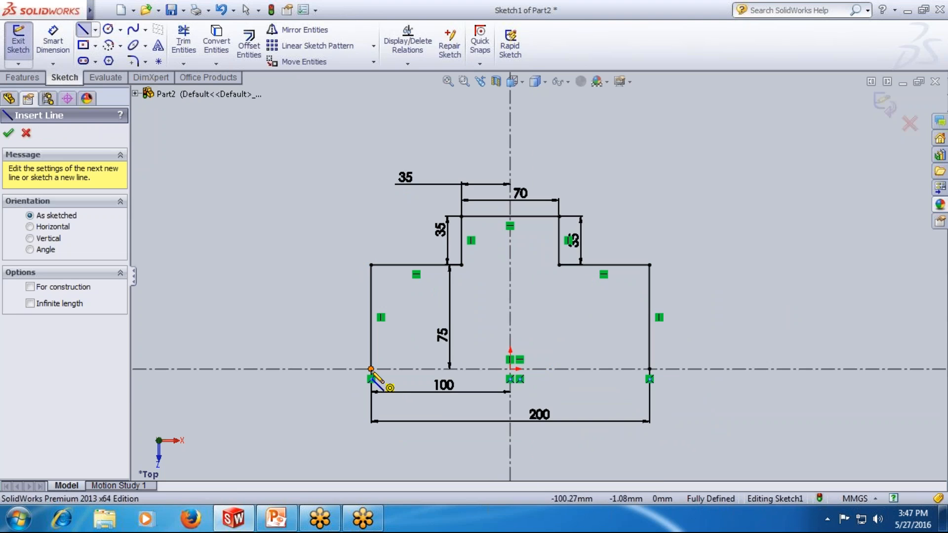
left_click(371, 370)
left_click(649, 371)
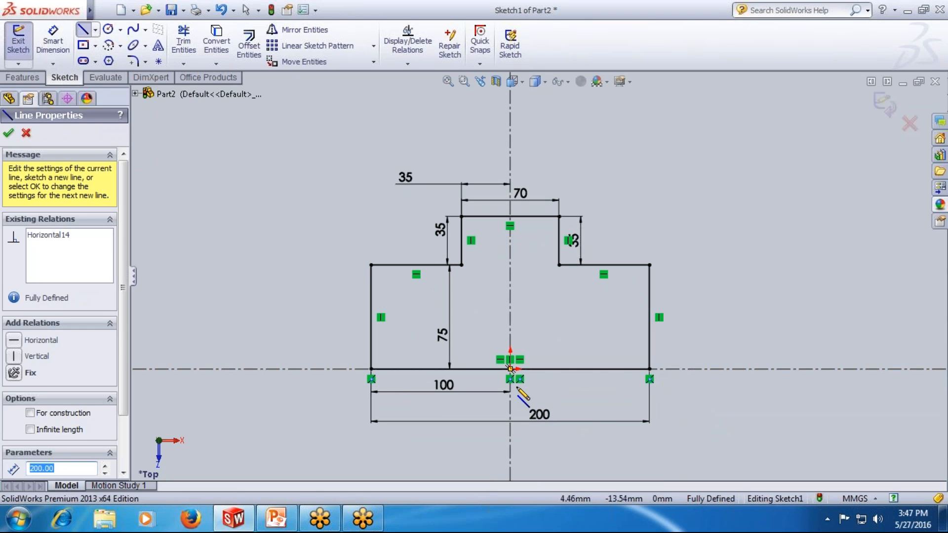
key("Escape")
key("Escape")
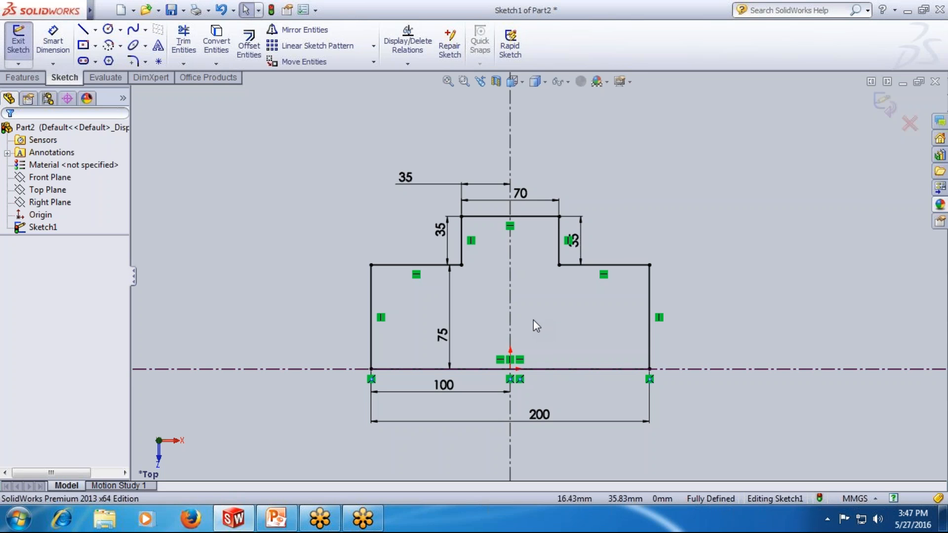
scroll(416, 322, "down", 1)
scroll(408, 341, "up", 1)
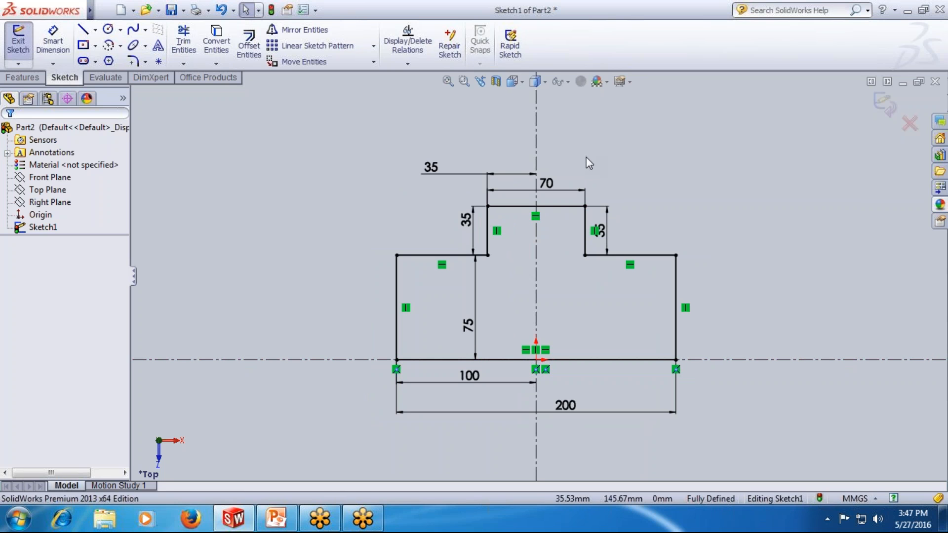
Hide the sketch relation symbols
left_click(566, 85)
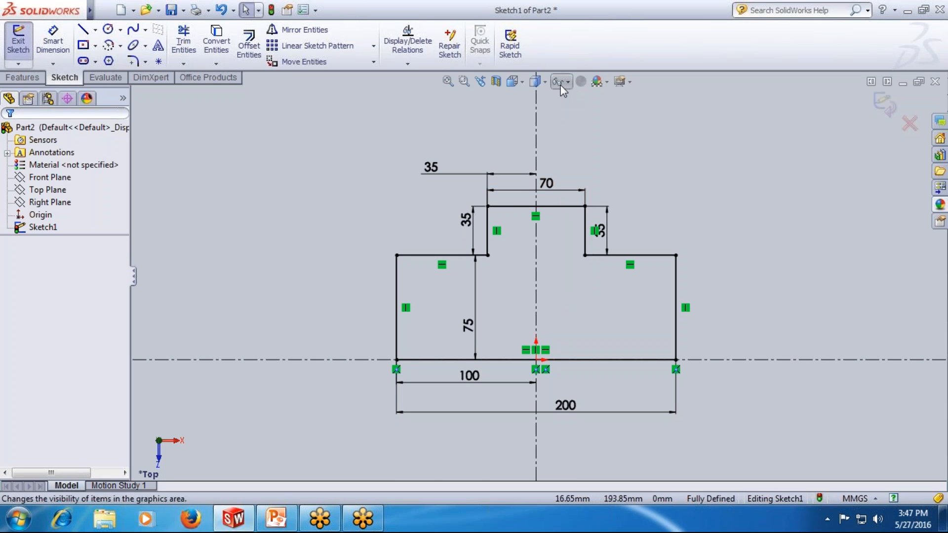
left_click(561, 85)
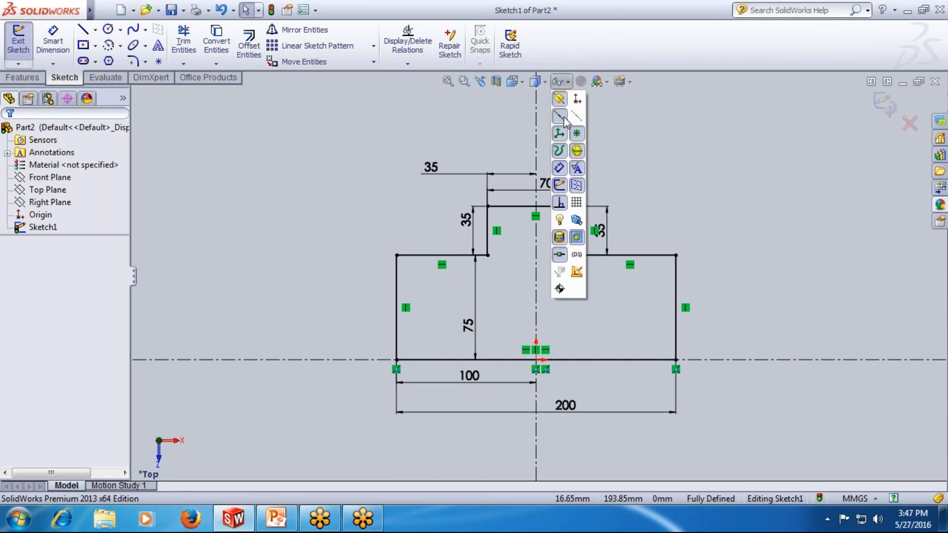
left_click(560, 203)
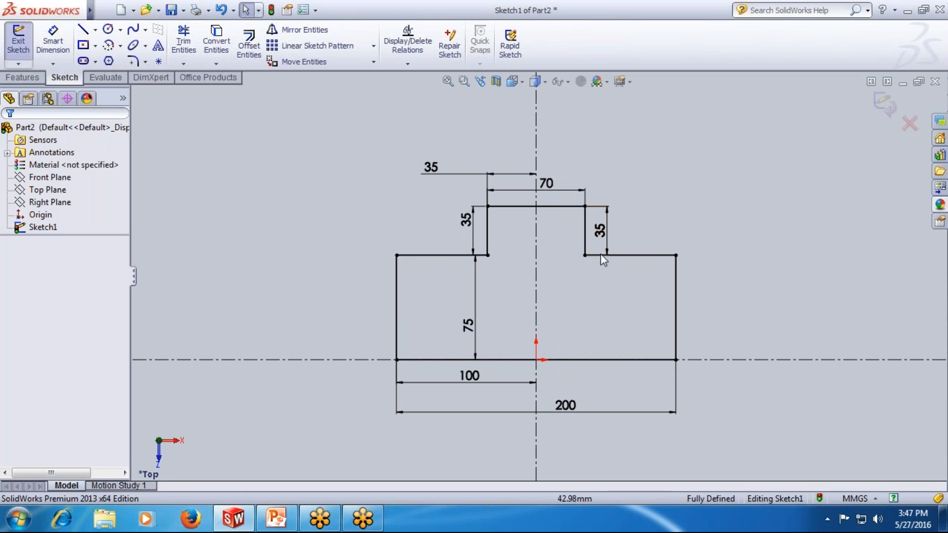
Switch the visibility of the sketch relation symbols on and off several times, leaving them shown
left_click(559, 82)
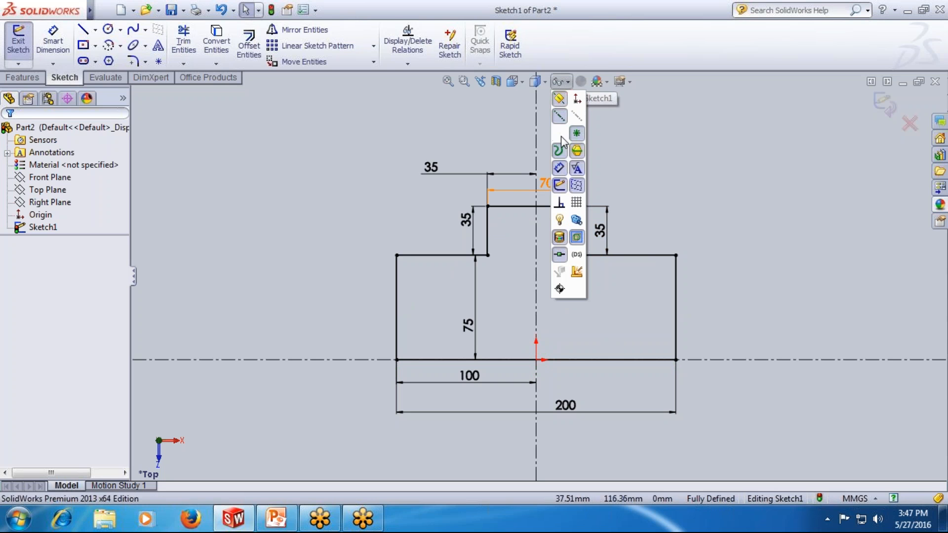
left_click(561, 204)
left_click(560, 204)
left_click(561, 204)
left_click(561, 204)
left_click(561, 204)
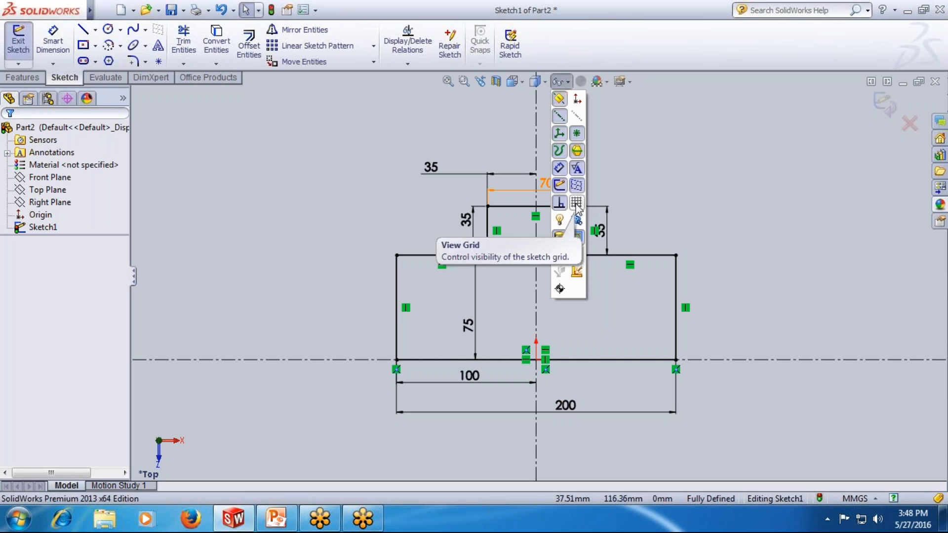
Show the sketch grid and examine it around the profile
left_click(576, 203)
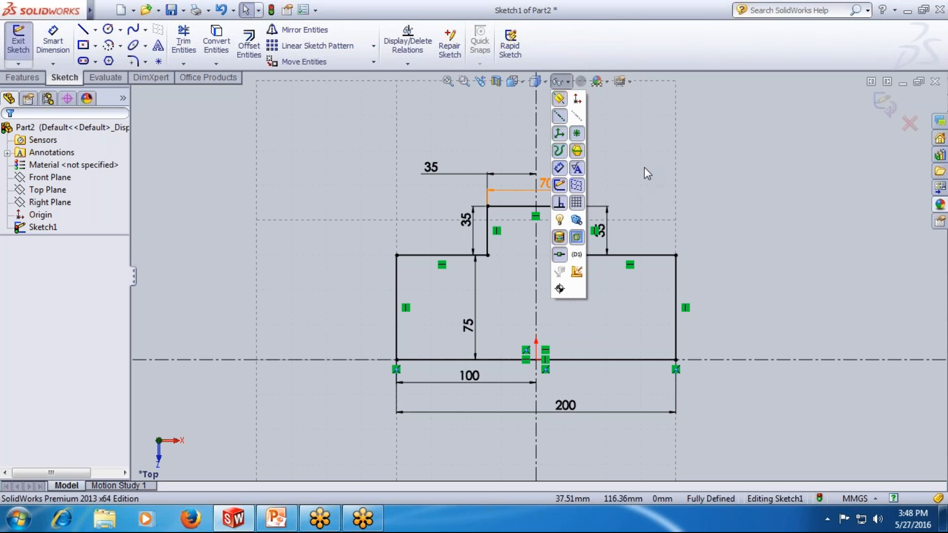
scroll(644, 168, "up", 3)
scroll(622, 194, "down", 6)
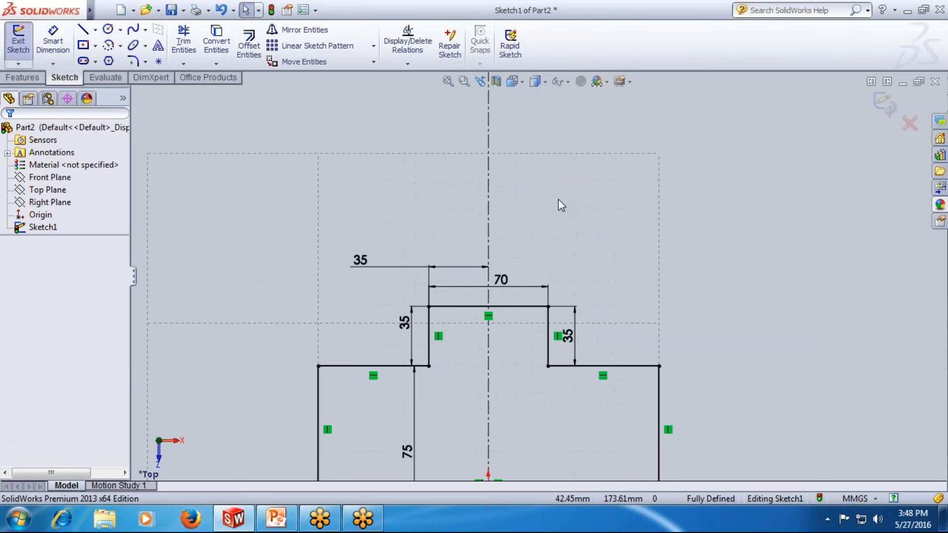
scroll(531, 218, "up", 5)
scroll(430, 321, "down", 1)
scroll(423, 326, "down", 1)
scroll(539, 294, "down", 1)
scroll(598, 398, "down", 4)
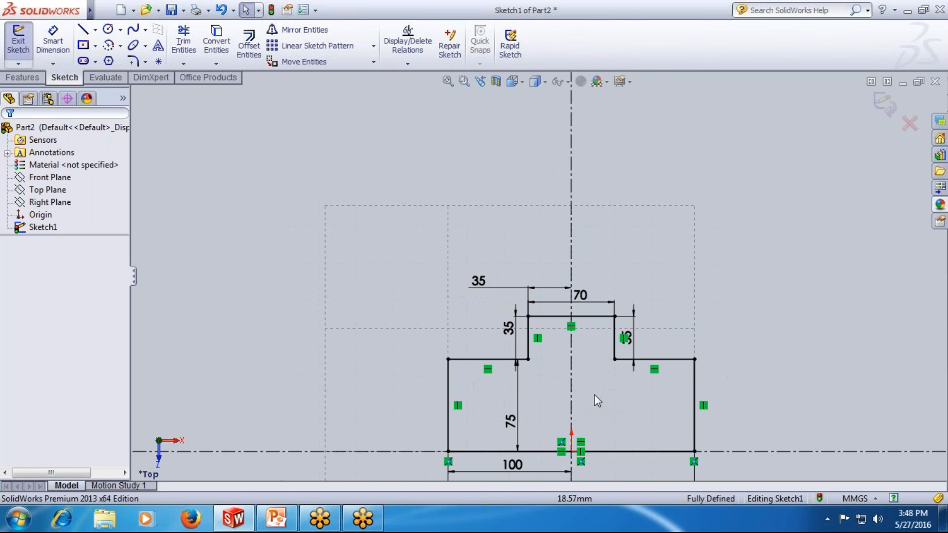
scroll(590, 357, "up", 4)
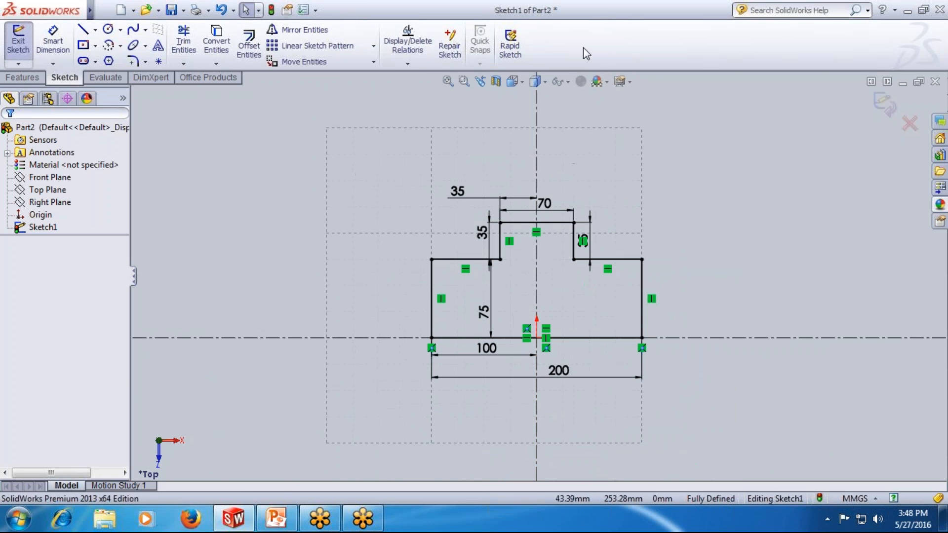
Hide both the sketch relation symbols and the sketch grid
left_click(569, 85)
left_click(561, 206)
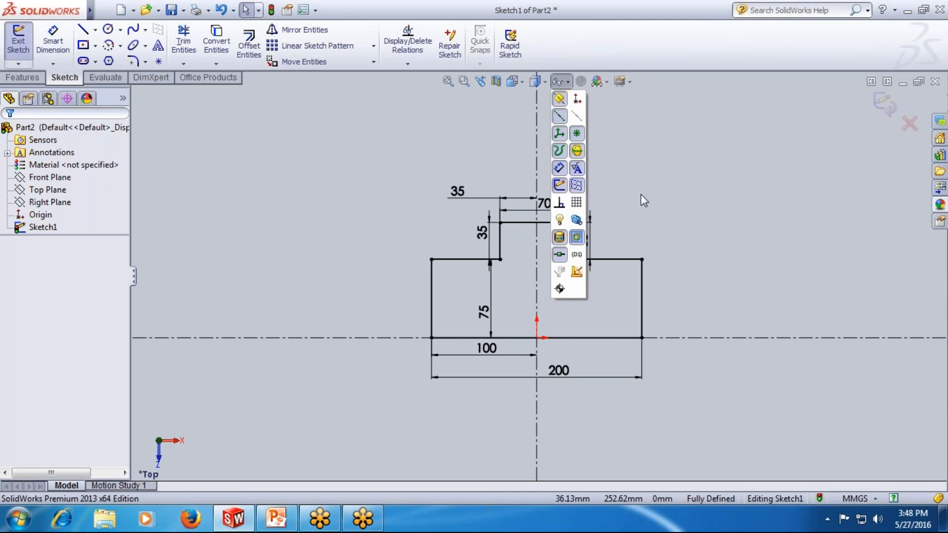
scroll(633, 202, "down", 1)
scroll(387, 422, "up", 1)
scroll(387, 424, "down", 1)
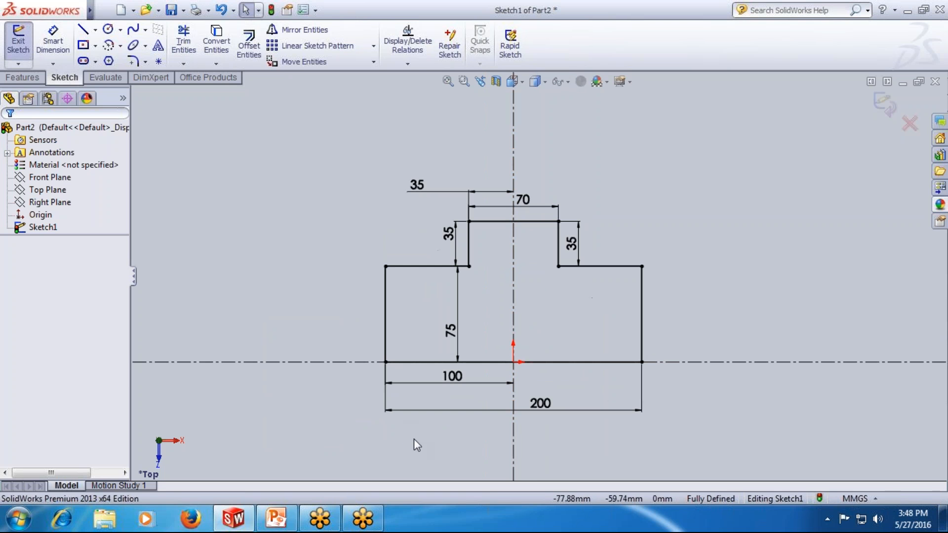
left_click(362, 518)
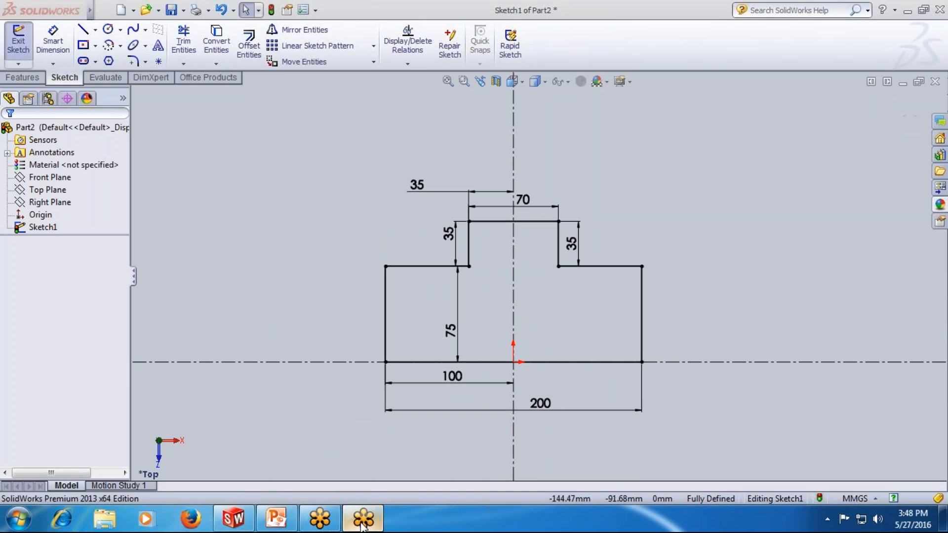
left_click(328, 520)
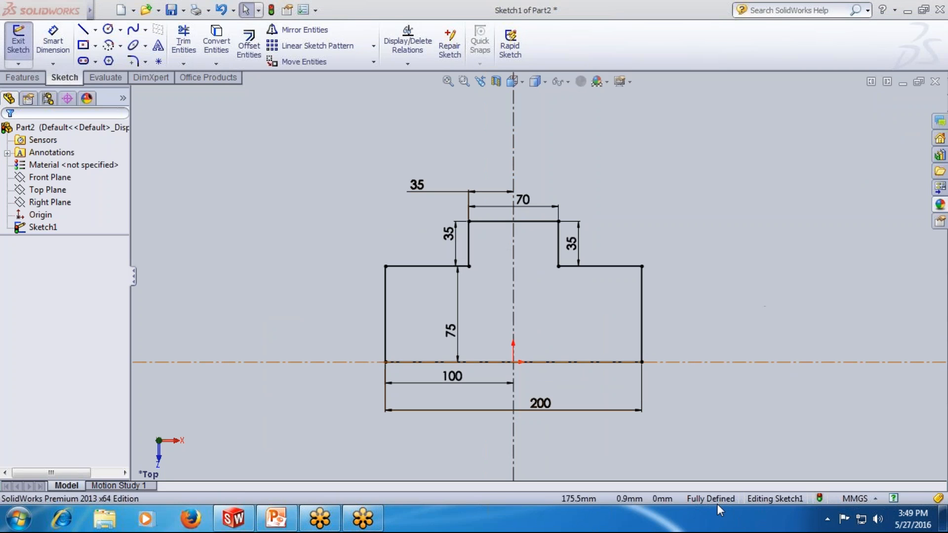
left_click(760, 303)
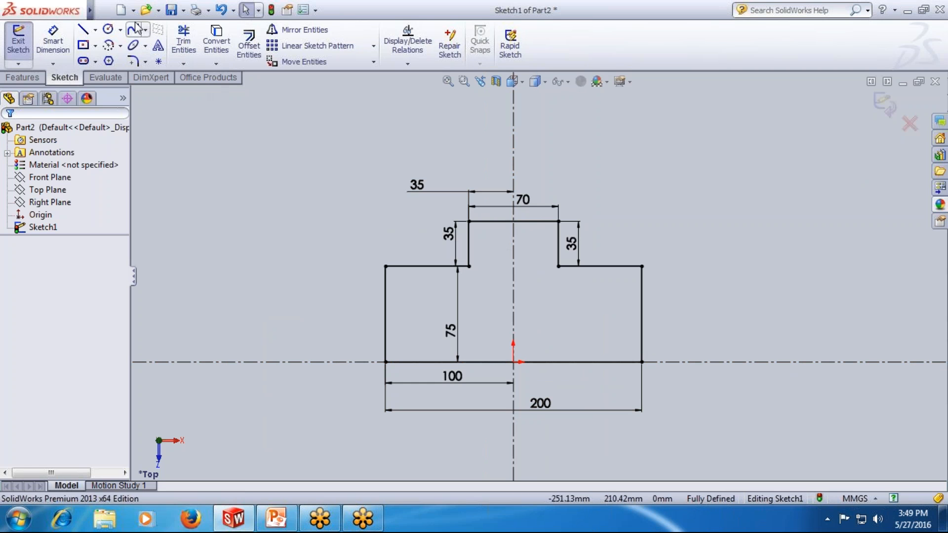
Sketch three connected lines forming a rectangular tab about 67 mm long and 38 mm high, projecting from the profile's left outer vertical line
left_click(83, 29)
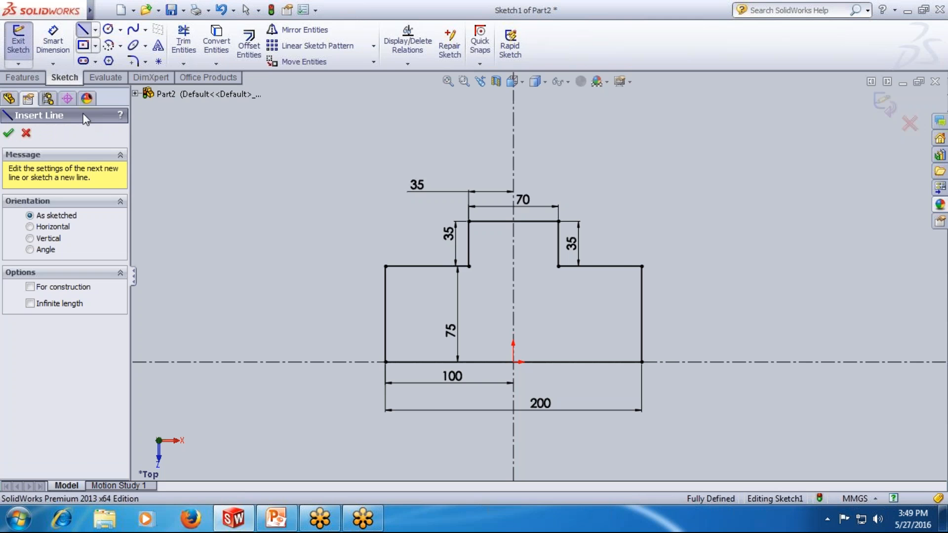
left_click(386, 289)
left_click(300, 289)
left_click(300, 338)
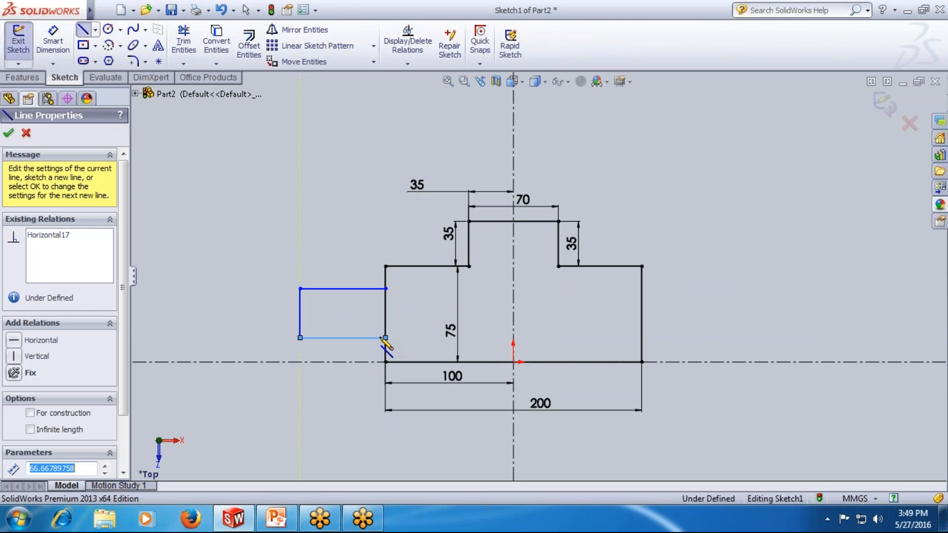
left_click(387, 337)
key("Escape")
Dimension the length of the tab's upper horizontal line as 50 mm, placing it above the tab
left_click(53, 39)
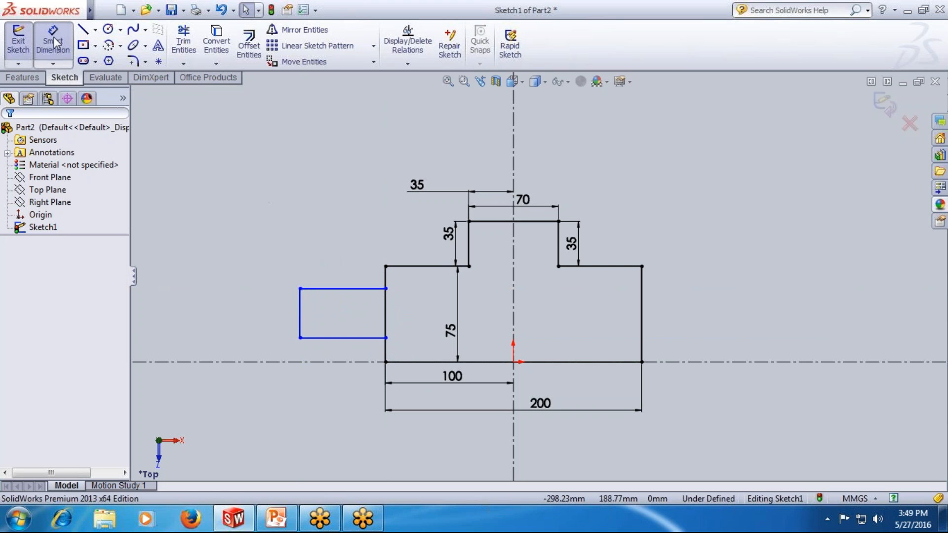
left_click(321, 288)
left_click(341, 247)
type("50")
key("Return")
Dimension the tab's end vertical line as 20 mm, placing it to the left of the tab
left_click(321, 318)
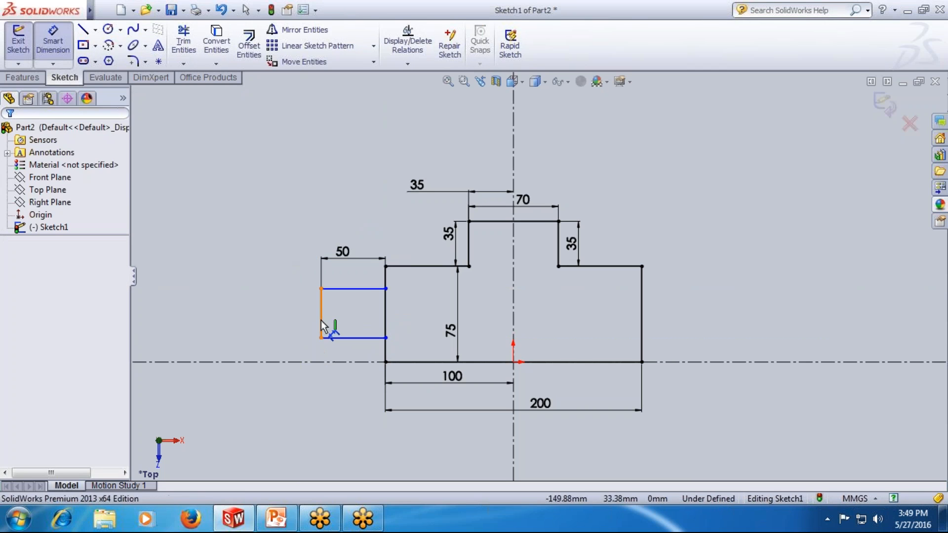
left_click(302, 321)
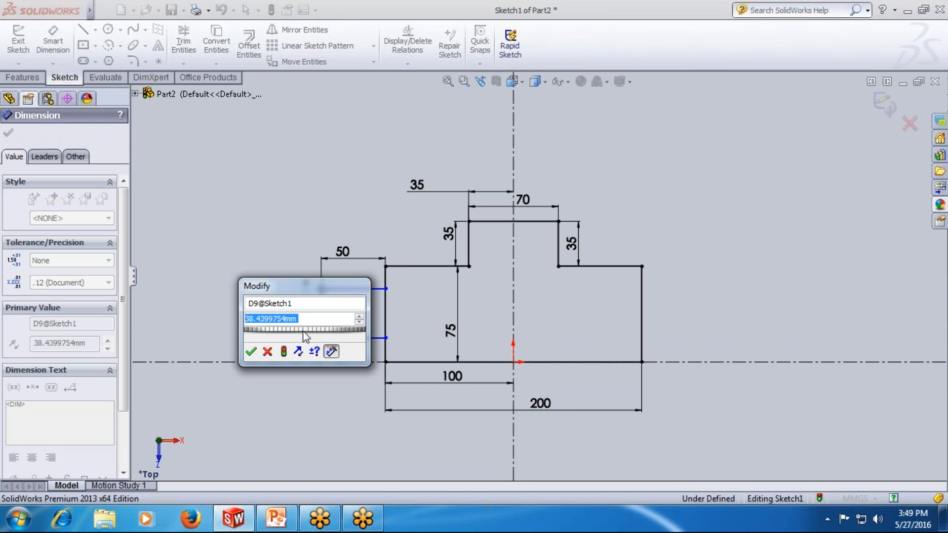
type("20")
key("Return")
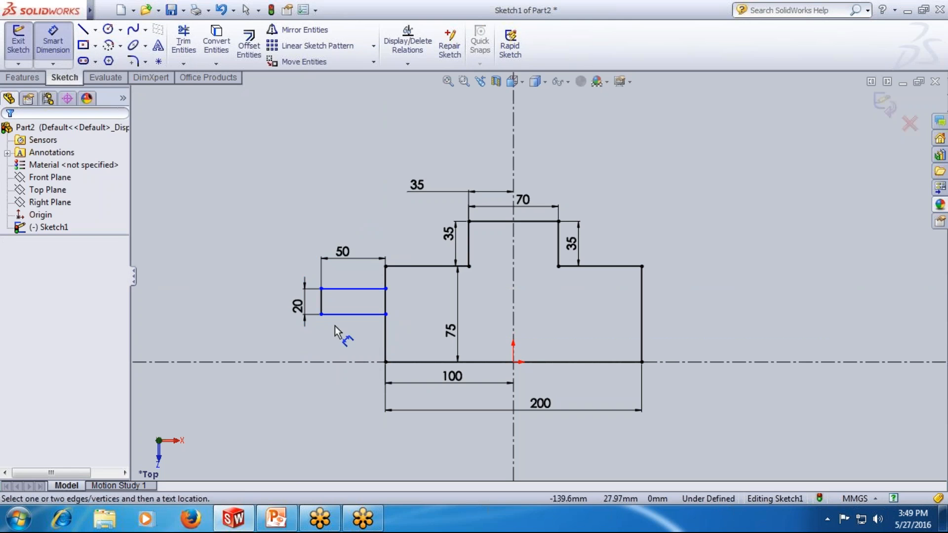
Try to dimension the length of the tab's lower horizontal line
left_click(334, 314)
left_click(345, 325)
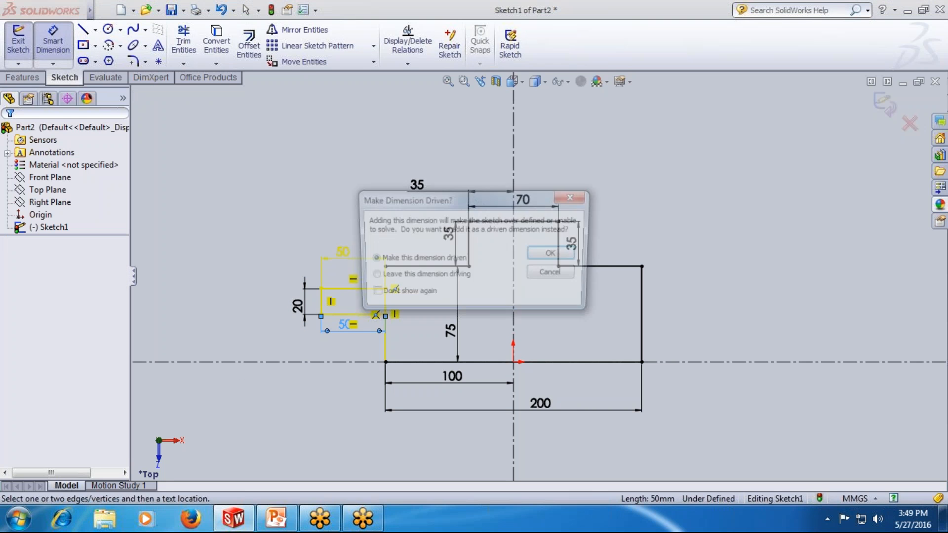
left_click(556, 276)
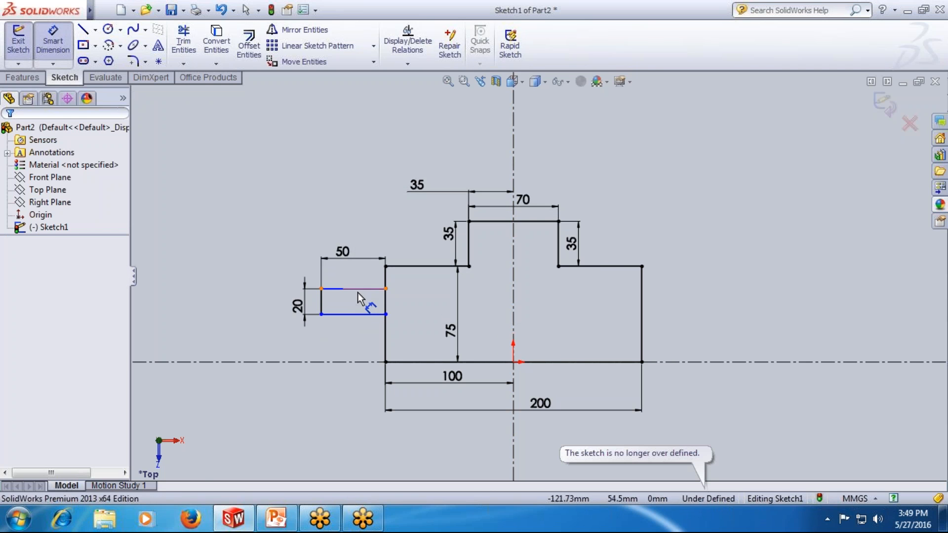
Dimension the distance from the tab's lower line to the horizontal centerline as 30 mm, and finish dimensioning
left_click(355, 314)
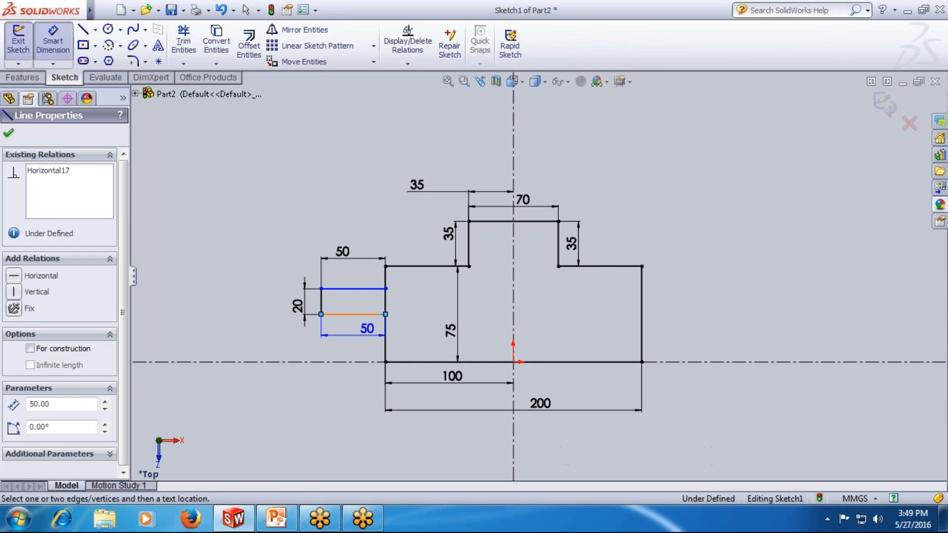
left_click(360, 363)
left_click(319, 339)
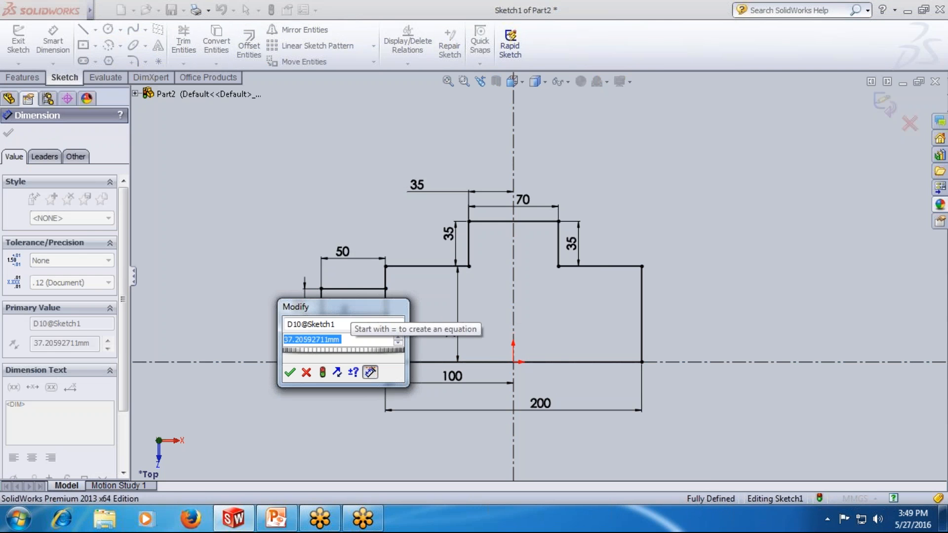
type("30")
key("Return")
left_click(254, 266)
key("Escape")
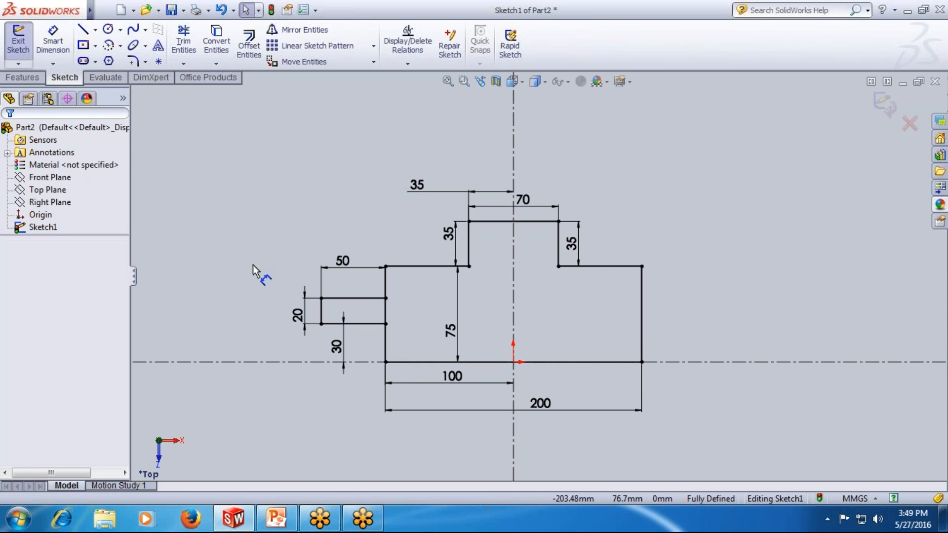
Trim away the vertical line segment between the tab and the main profile using Trim to closest
scroll(296, 318, "down", 1)
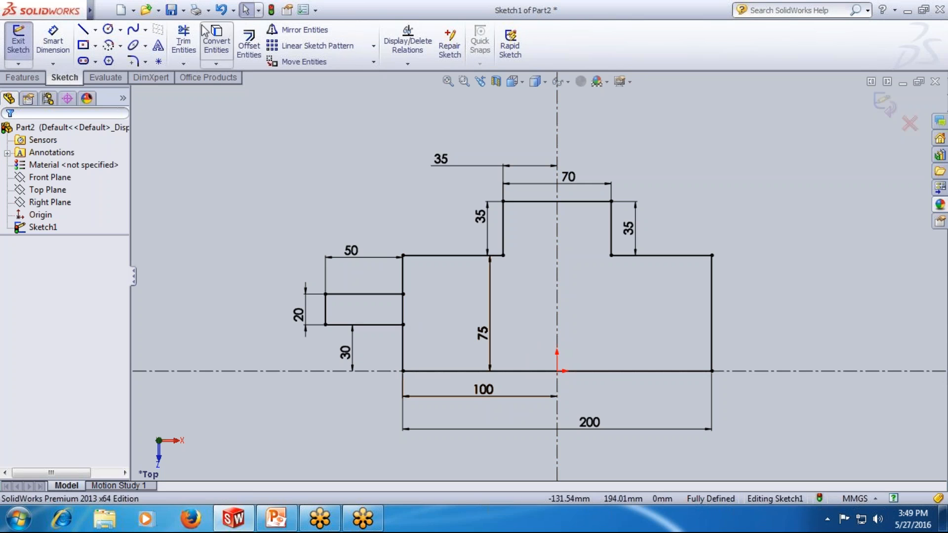
left_click(184, 63)
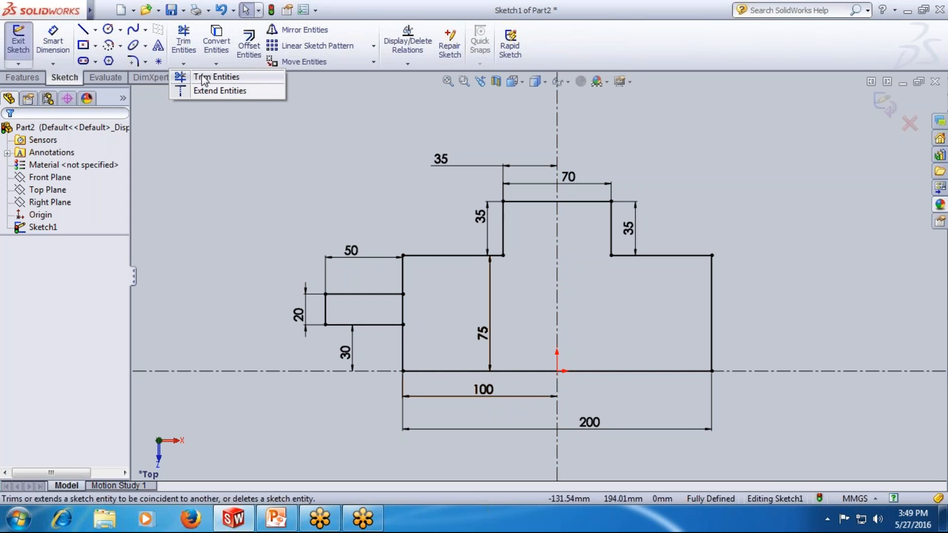
left_click(204, 78)
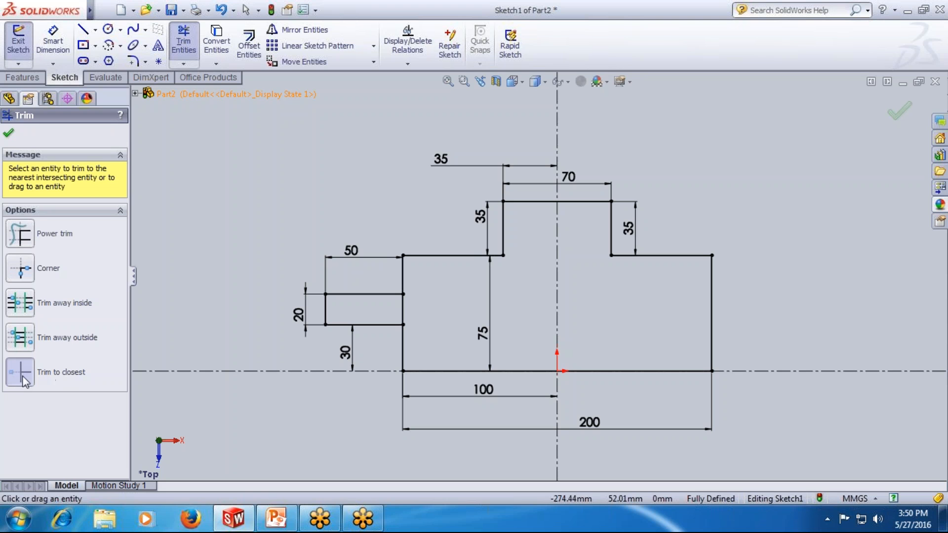
left_click(403, 309)
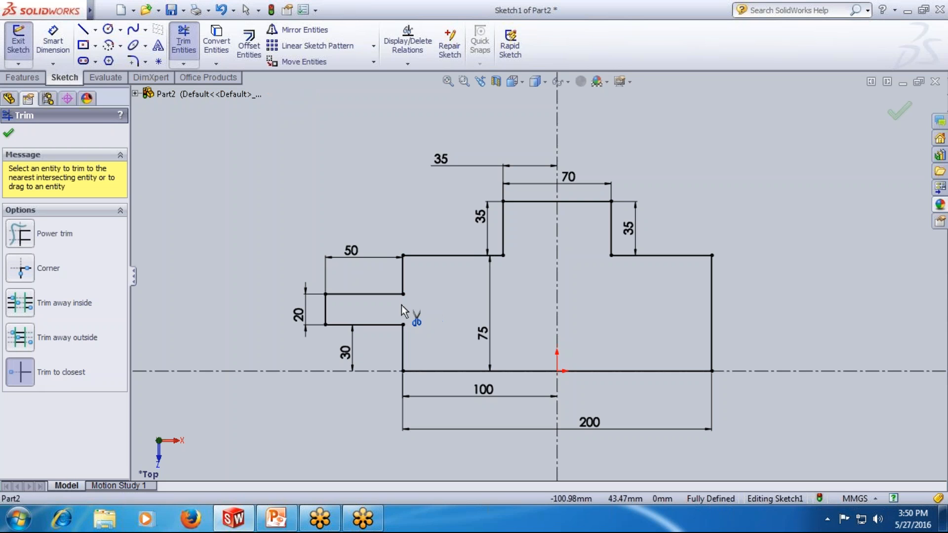
key("Escape")
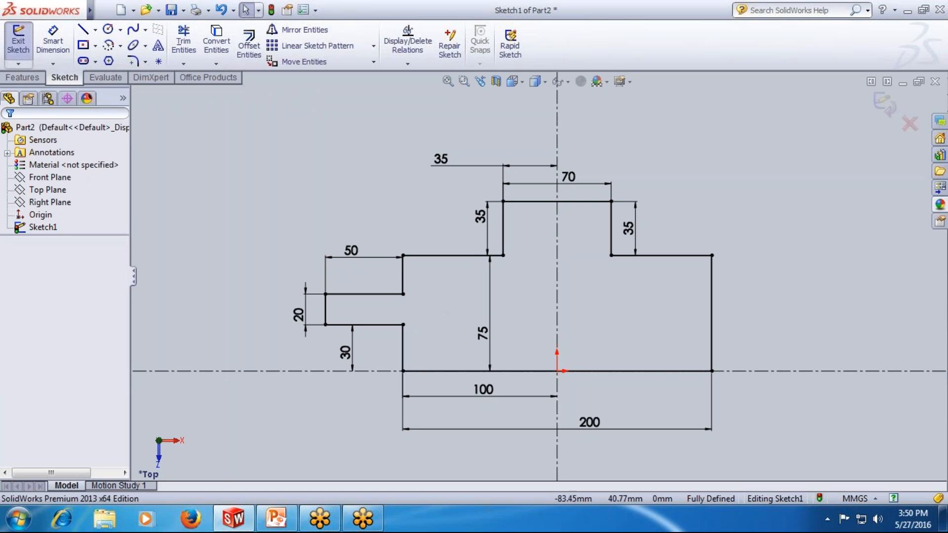
Erase all the profile lines and centerlines with Power trim, and undo the trimming
left_click(191, 63)
left_click(215, 77)
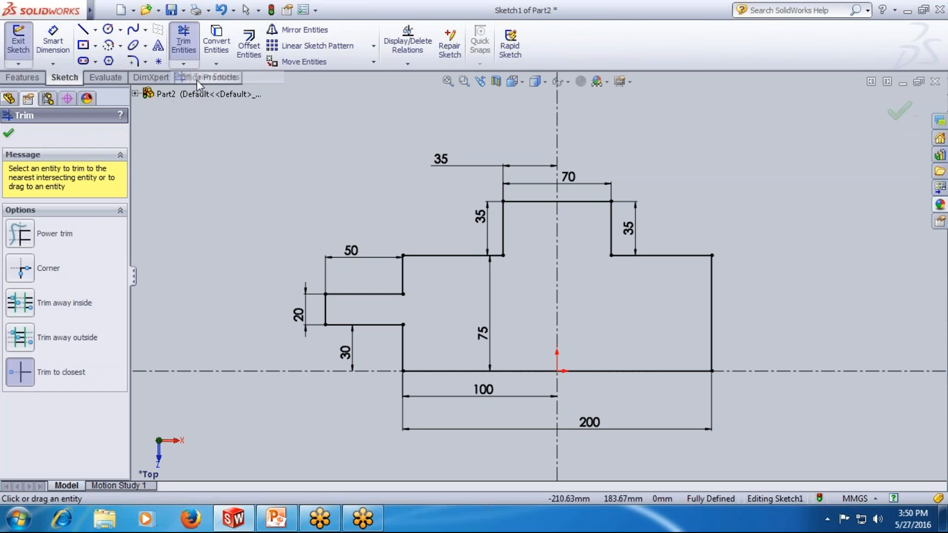
left_click(22, 237)
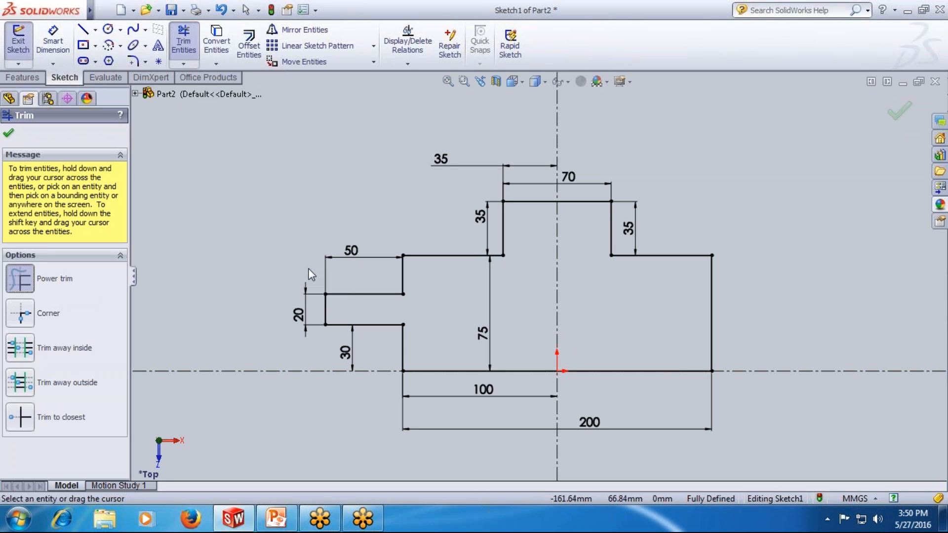
left_click_drag(306, 270, 401, 289)
mouse_move(451, 258)
left_mouse_down()
mouse_move(500, 237)
mouse_move(532, 198)
mouse_move(586, 209)
mouse_move(663, 291)
mouse_move(721, 319)
mouse_move(647, 372)
mouse_move(515, 334)
mouse_move(390, 374)
mouse_move(337, 308)
mouse_move(310, 316)
mouse_move(441, 353)
left_mouse_up()
mouse_move(534, 376)
left_mouse_down()
mouse_move(747, 378)
mouse_move(772, 362)
left_mouse_up()
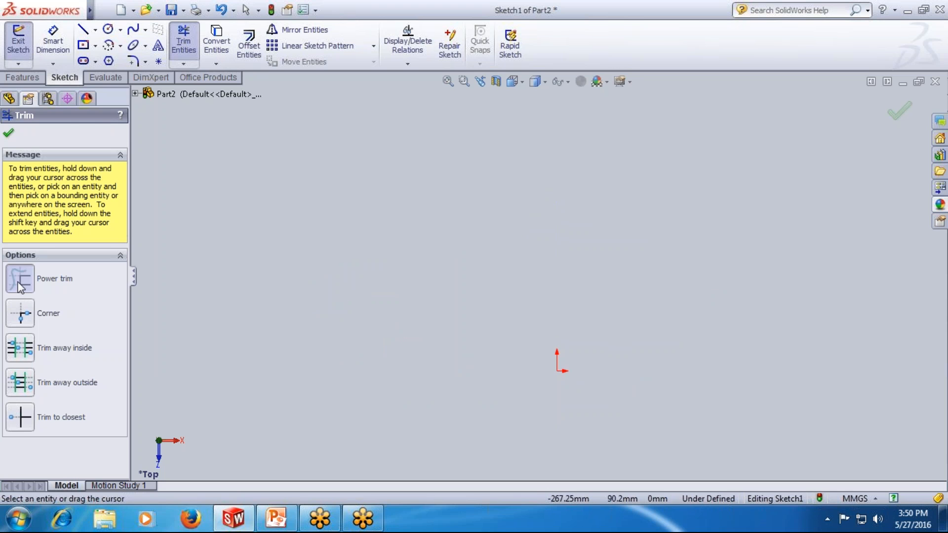
left_click(8, 133)
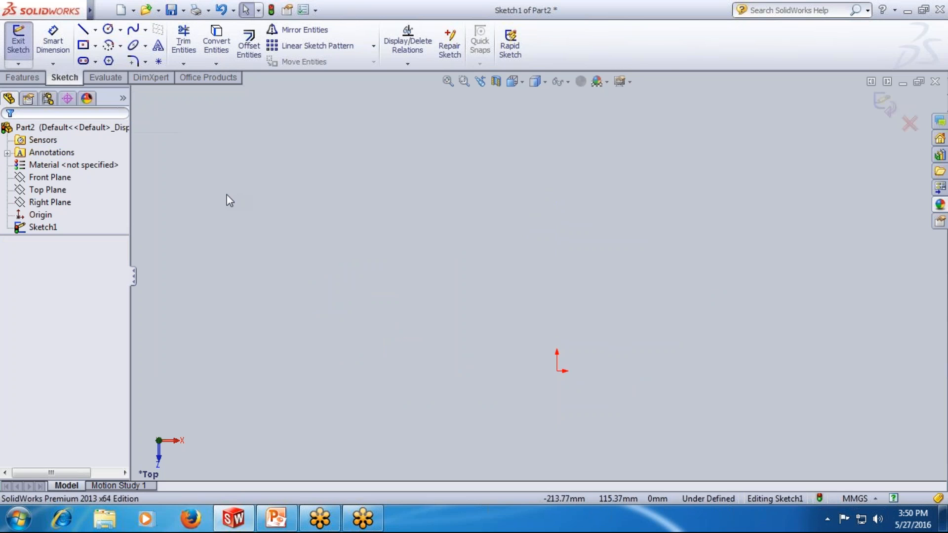
scroll(546, 304, "up", 3)
scroll(538, 399, "down", 3)
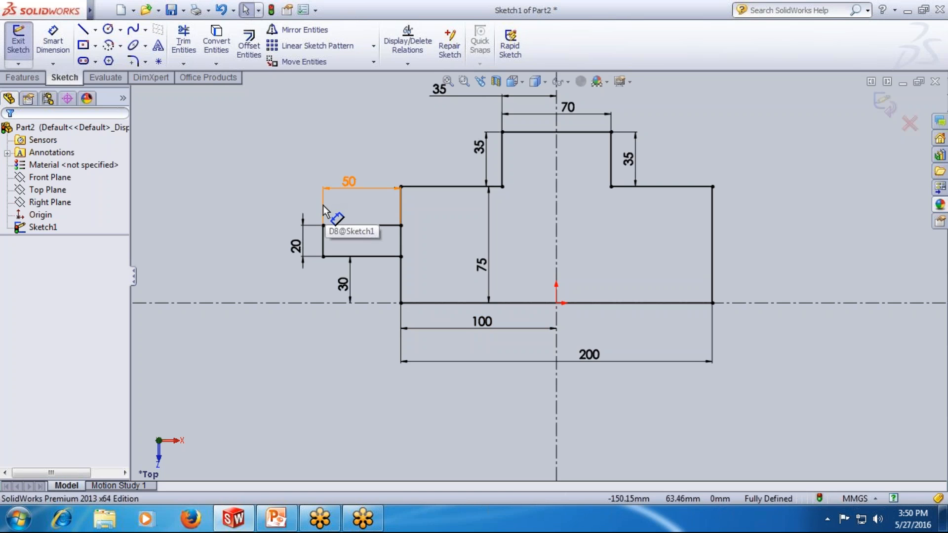
left_click(183, 63)
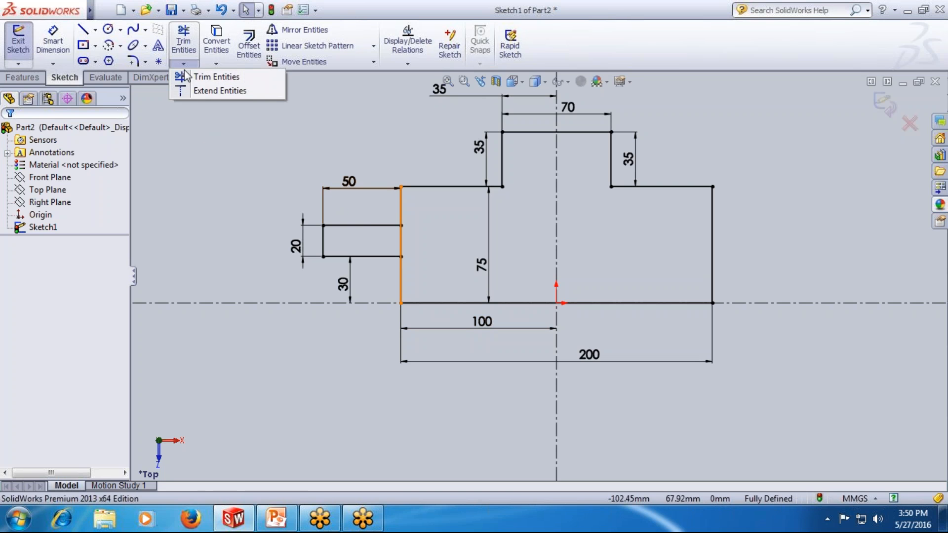
left_click(186, 77)
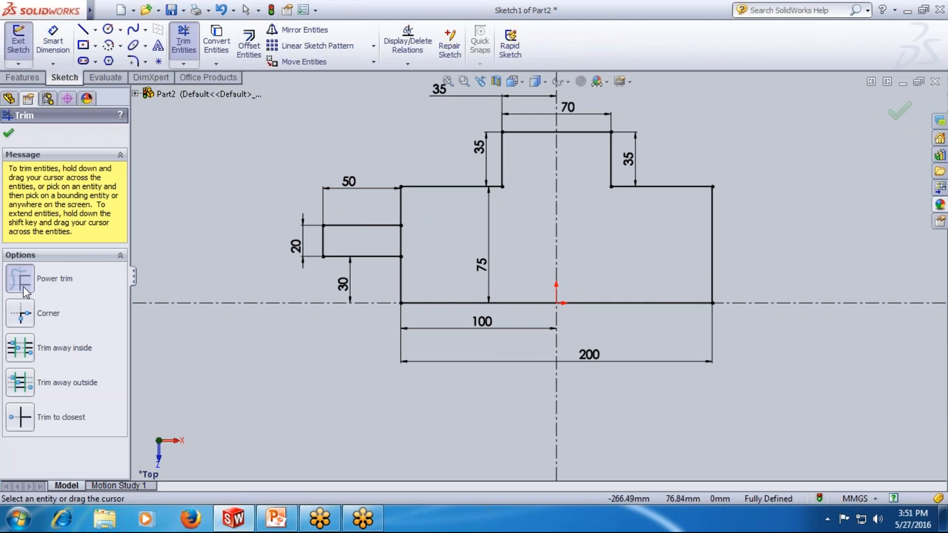
scroll(344, 321, "up", 2)
Sketch a line about 110 mm long in the empty area left of the profile and make it vertical
mouse_move(55, 17)
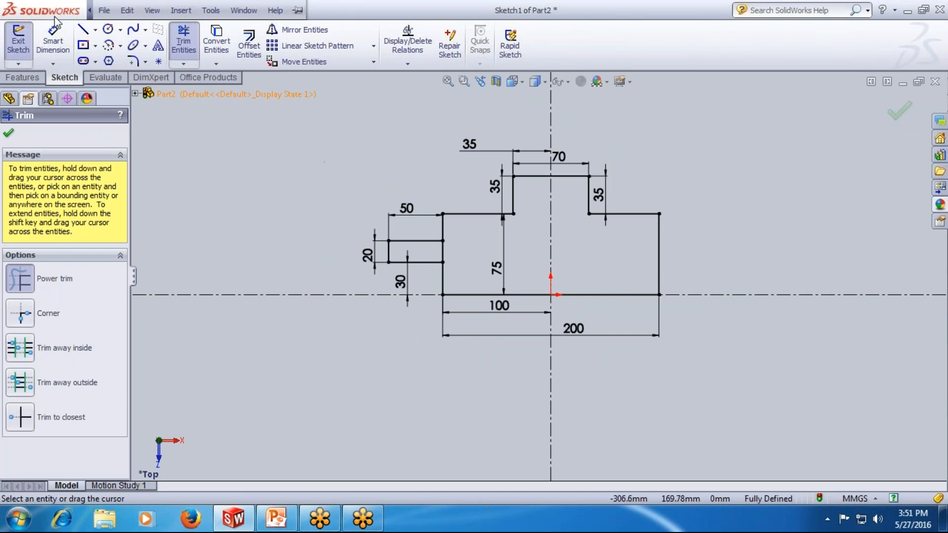
left_click(83, 30)
left_click(220, 134)
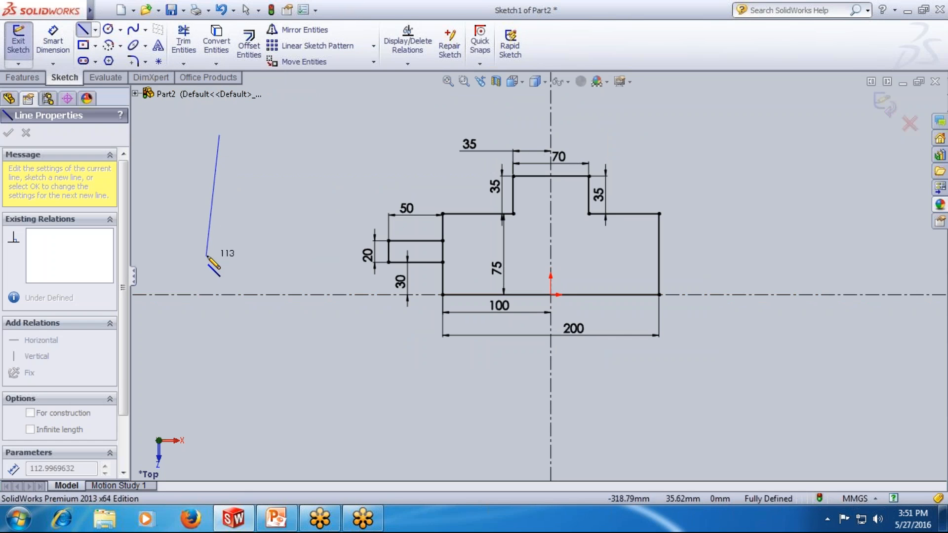
left_click(214, 254)
key("Escape")
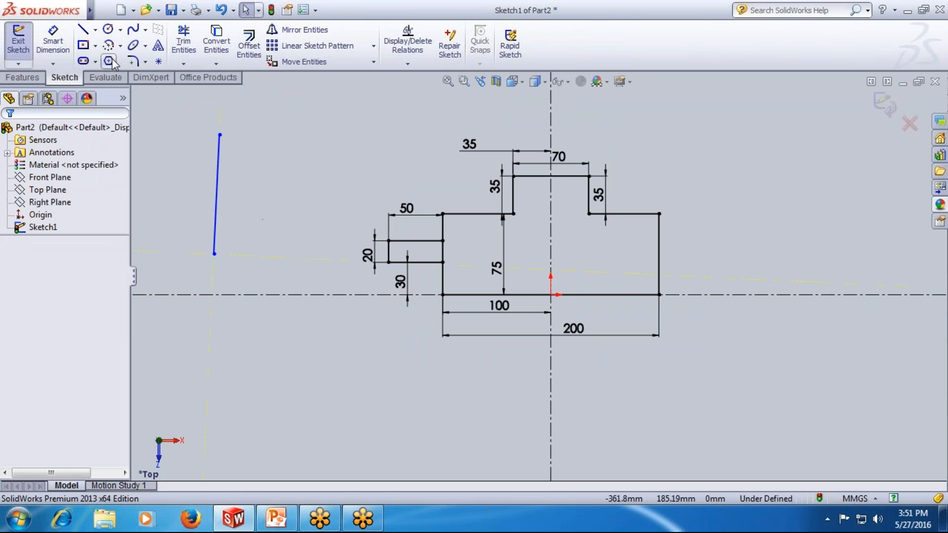
left_click(217, 192)
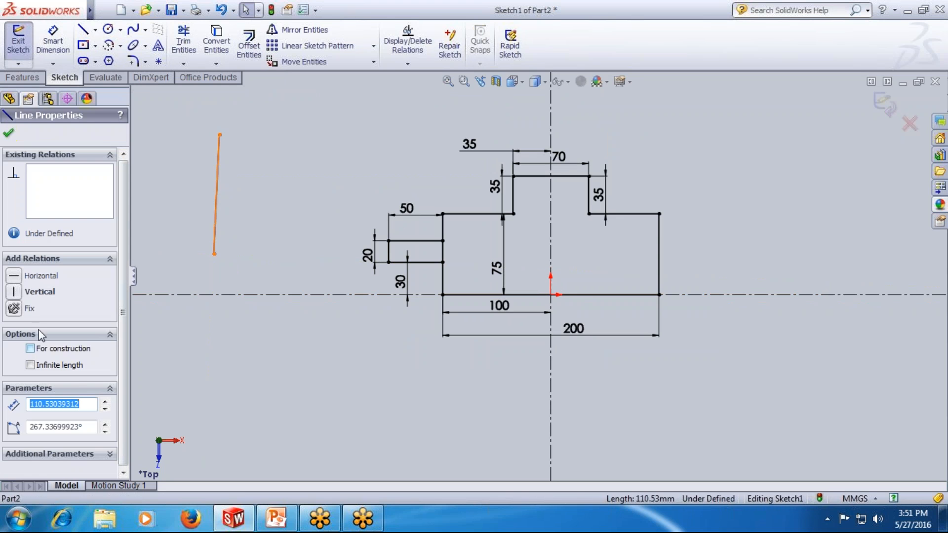
left_click(18, 292)
left_click(8, 133)
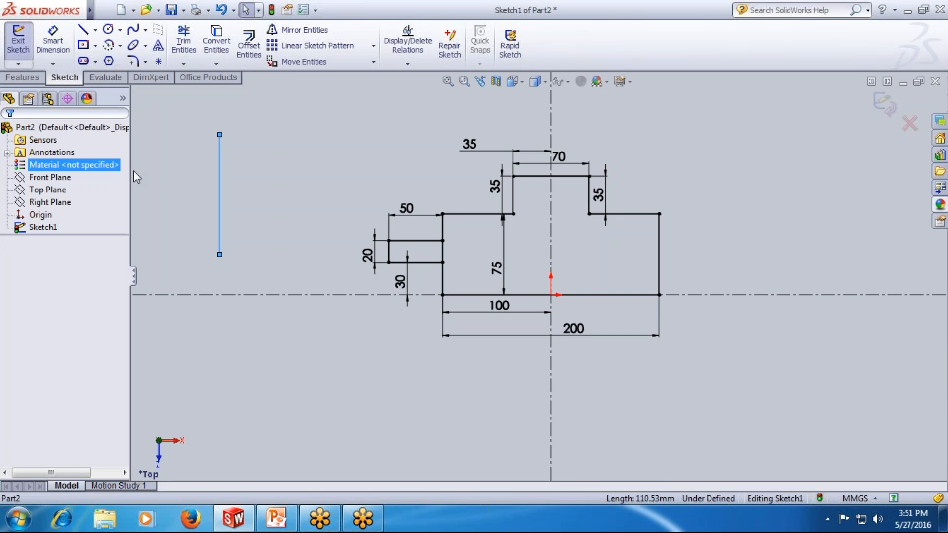
left_click(275, 154)
Sketch two parallel horizontal lines, each about 166 mm long, crossing the upper half of the new vertical line
key("l")
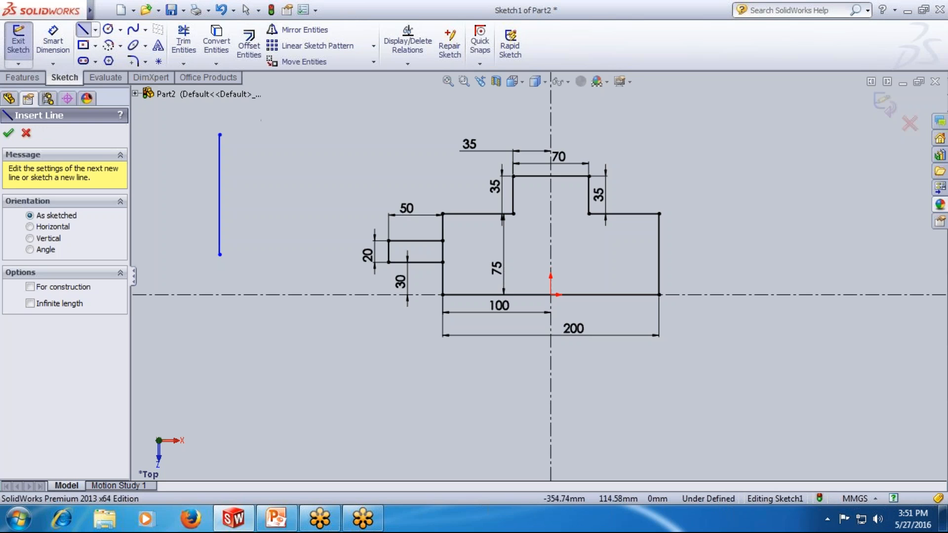
left_click(188, 152)
left_click(367, 152)
key("Escape")
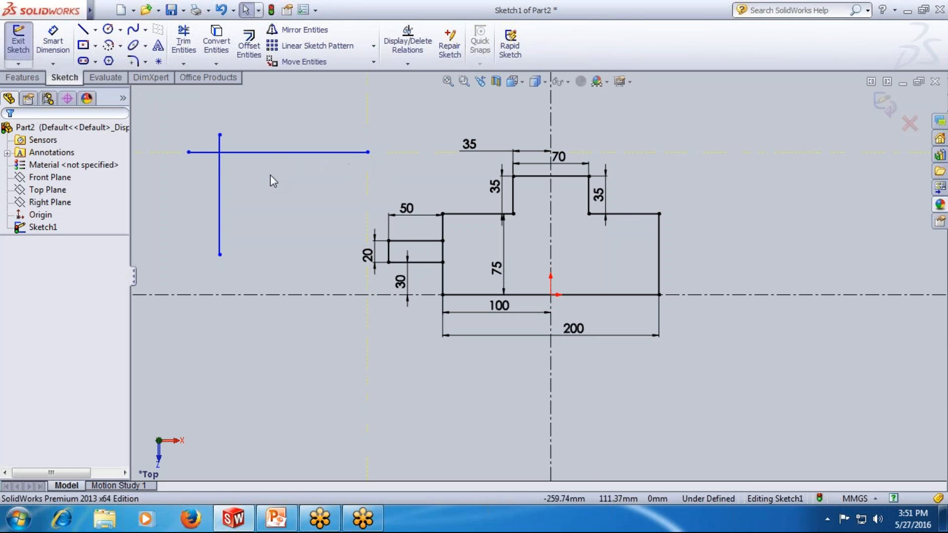
key("l")
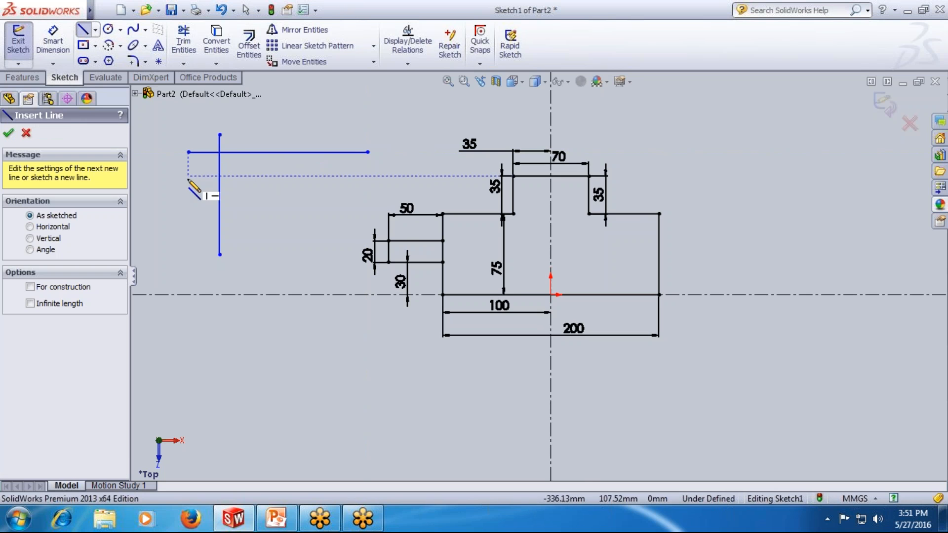
left_click(188, 176)
left_click(367, 176)
key("Escape")
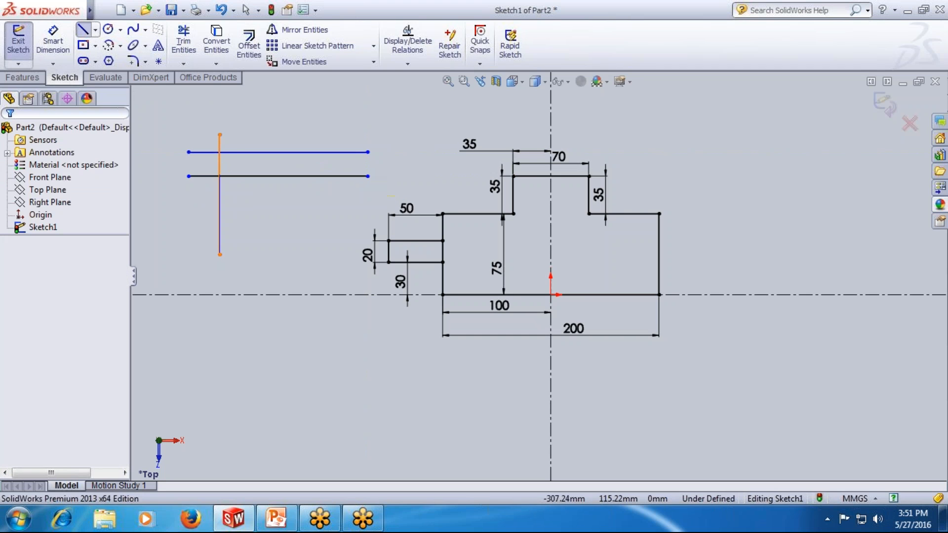
Sketch two more horizontal lines below the first pair, spaced down the vertical line and crossing it
left_click(83, 30)
left_click(189, 204)
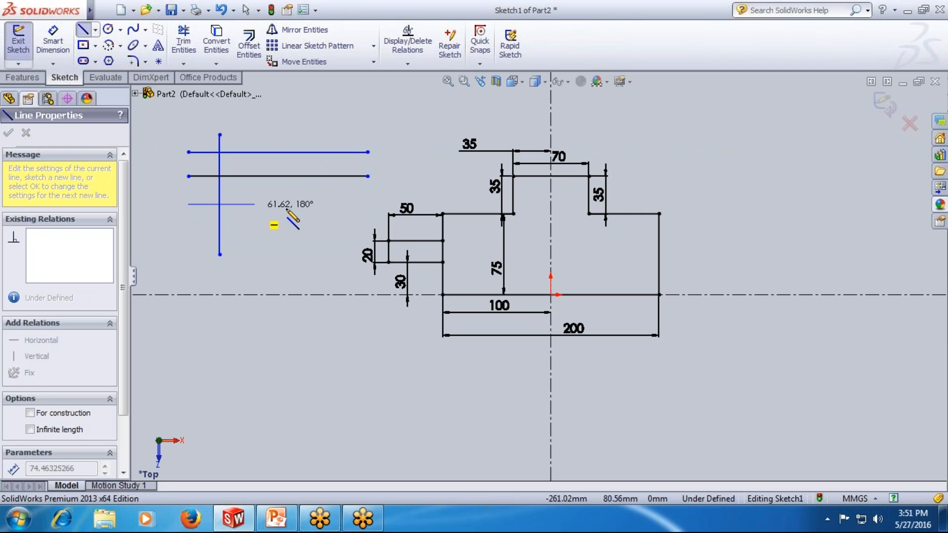
left_click(368, 204)
key("Escape")
left_click(83, 29)
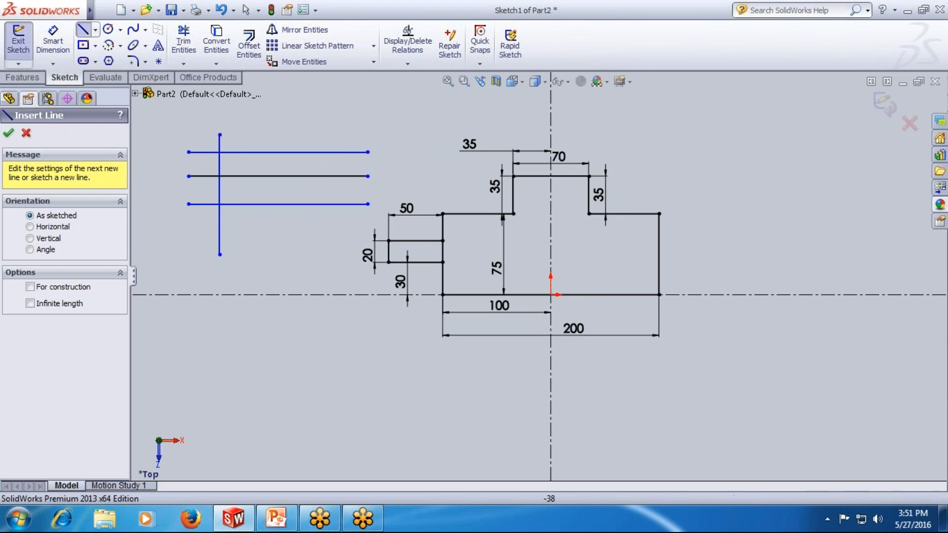
left_click(188, 232)
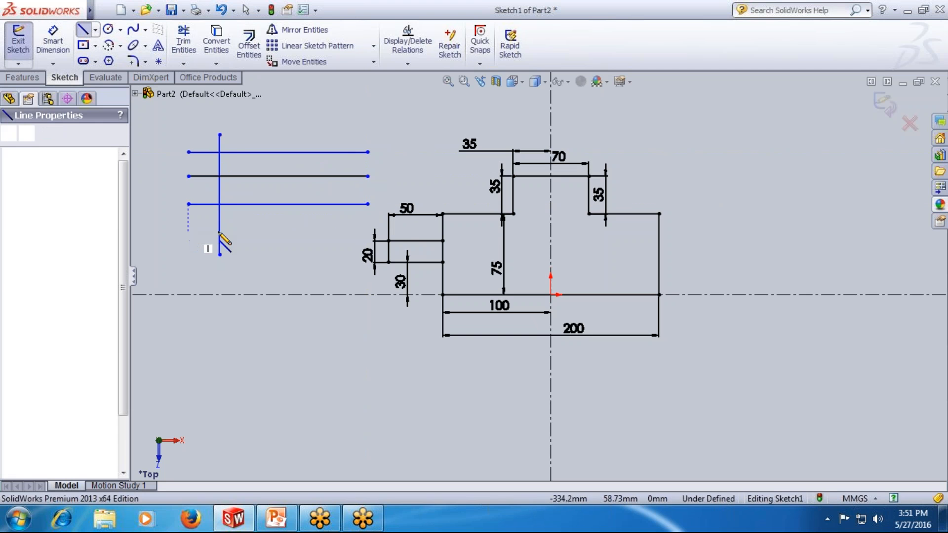
left_click(361, 232)
key("Escape")
Sketch two more vertical lines to the right of the first, matching its extent and crossing all four horizontal lines
left_click(83, 30)
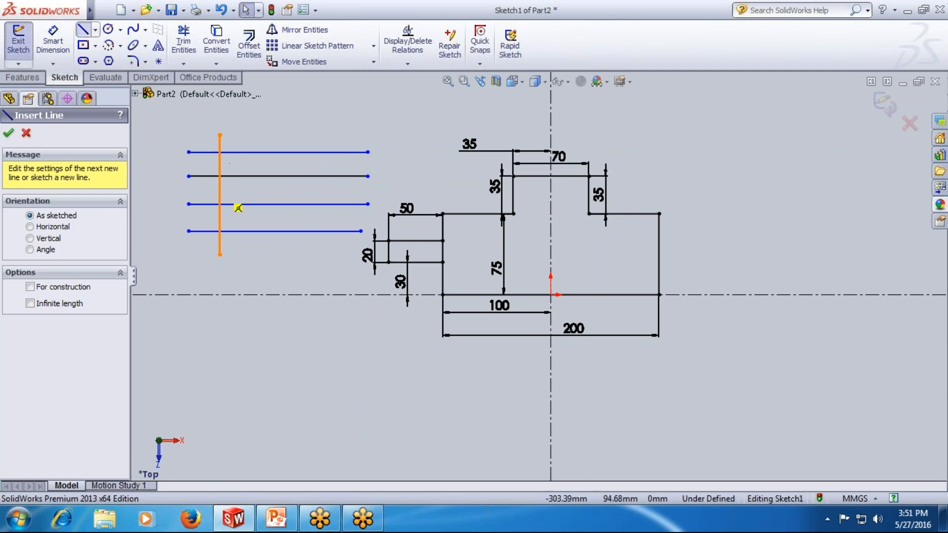
left_click(257, 134)
left_click(256, 254)
key("Escape")
left_click(83, 30)
left_click(303, 134)
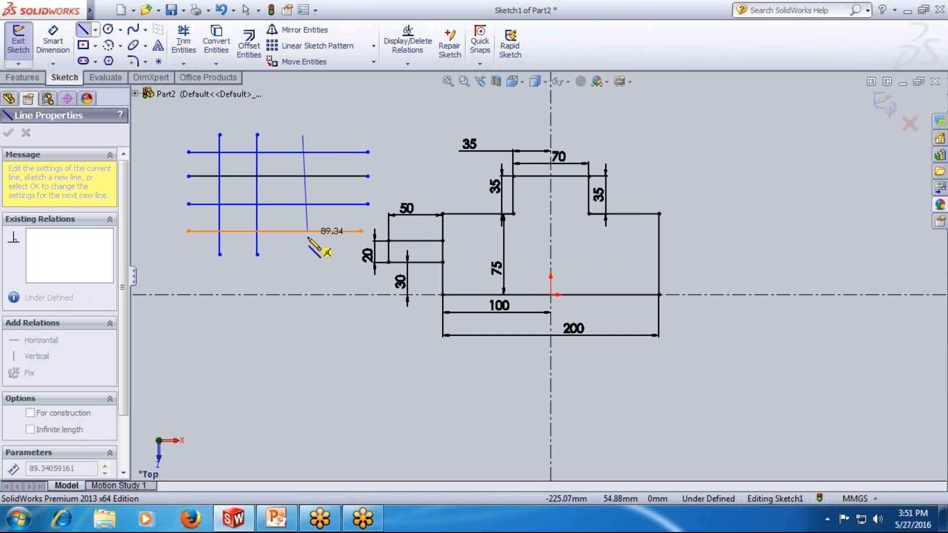
left_click(302, 255)
key("Escape")
key("Escape")
Corner-trim the grid's top horizontal and leftmost vertical lines, keeping their right and lower portions, and undo the trim
scroll(284, 152, "down", 3)
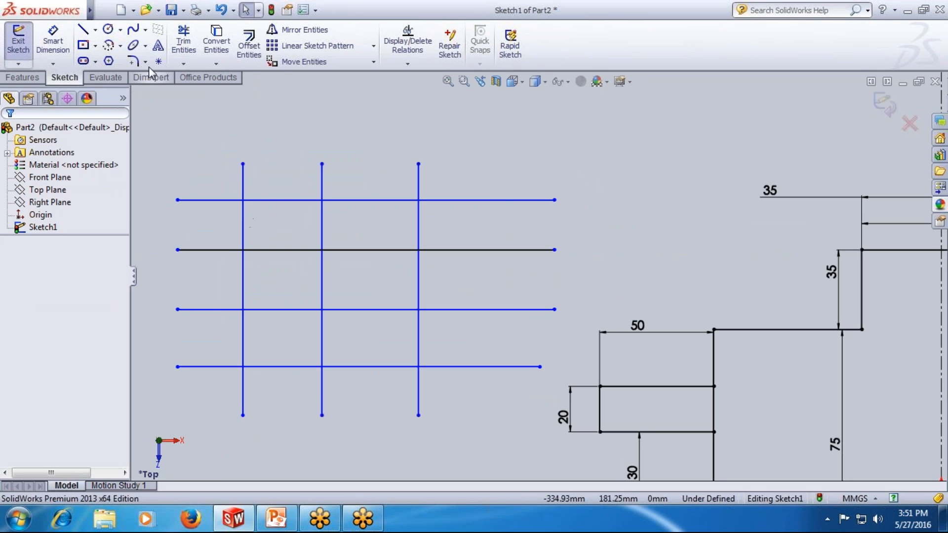
left_click(183, 64)
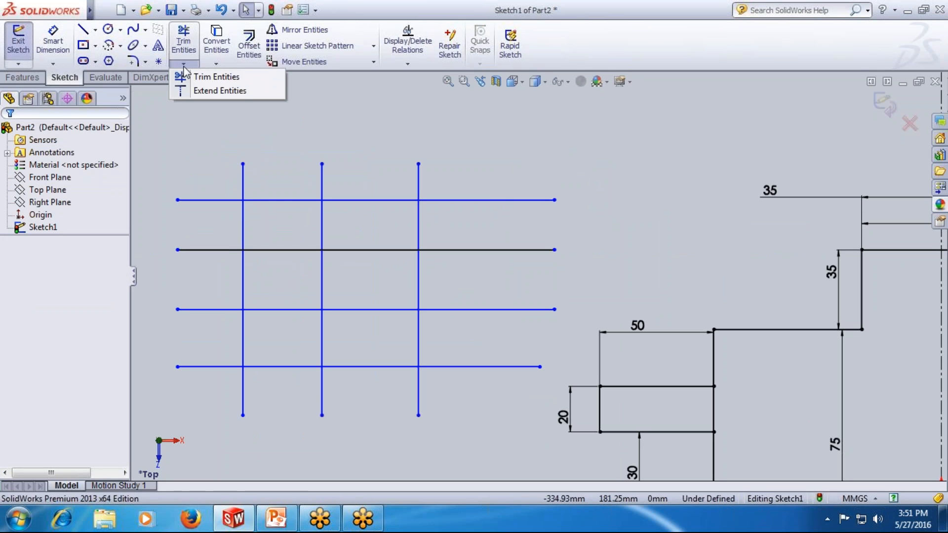
left_click(205, 78)
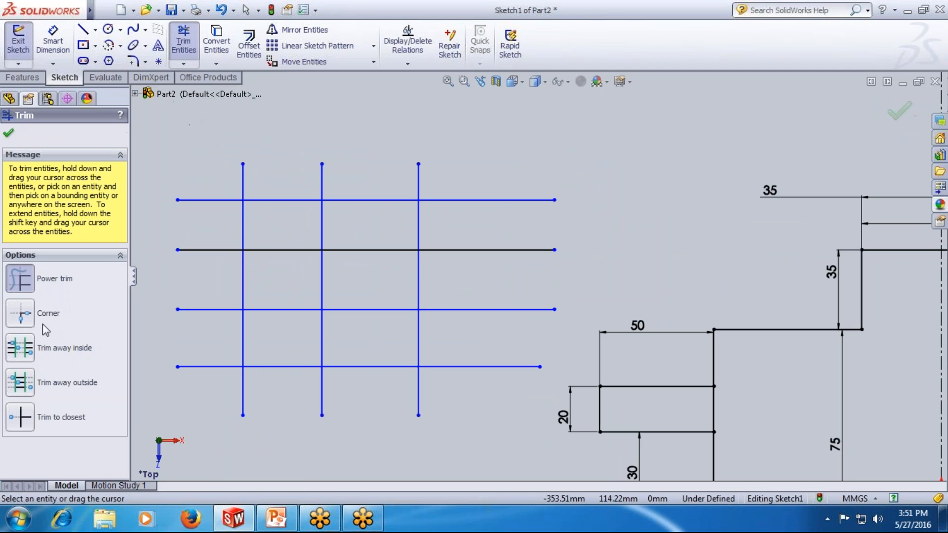
left_click(27, 322)
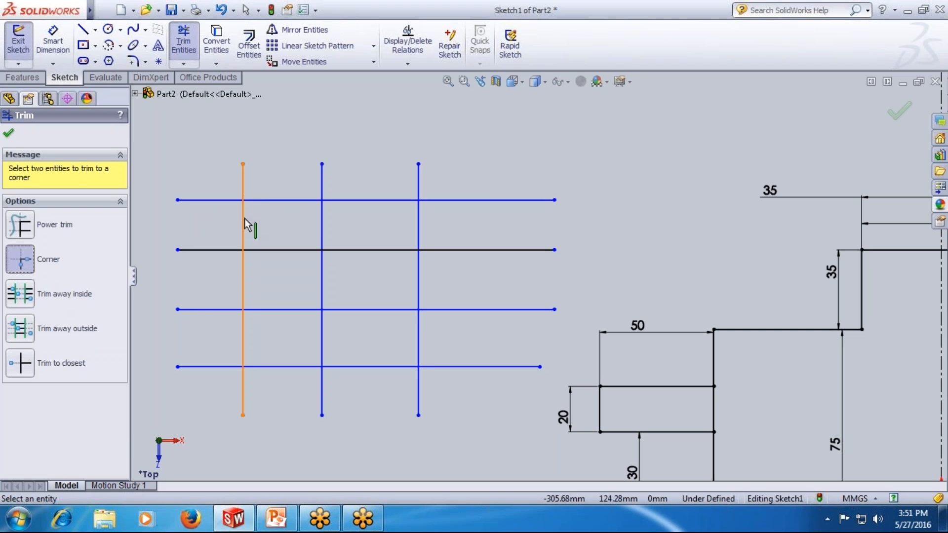
left_click(263, 202)
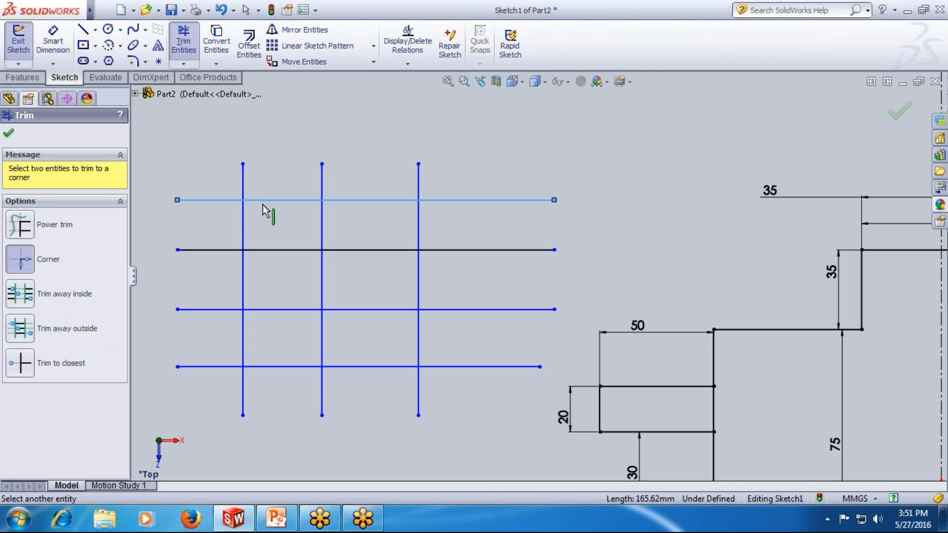
left_click(244, 232)
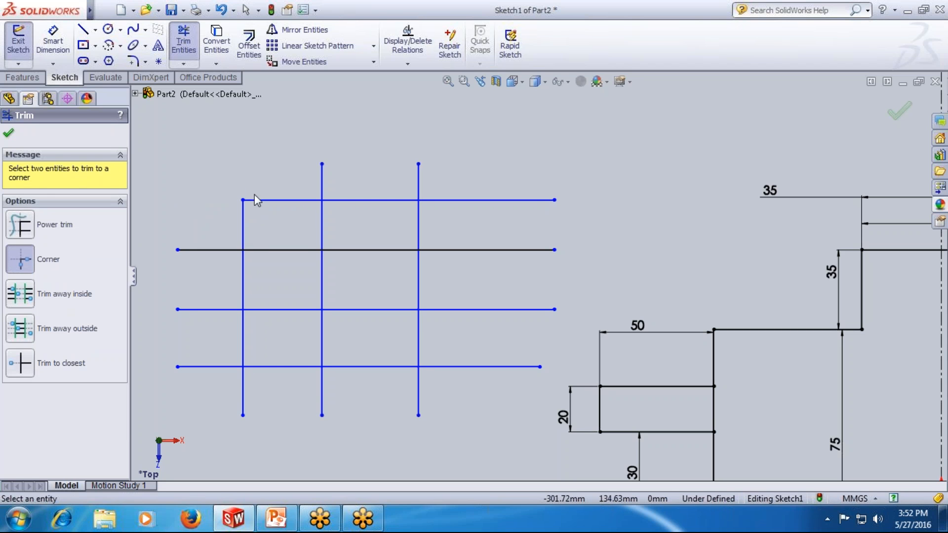
key("Escape")
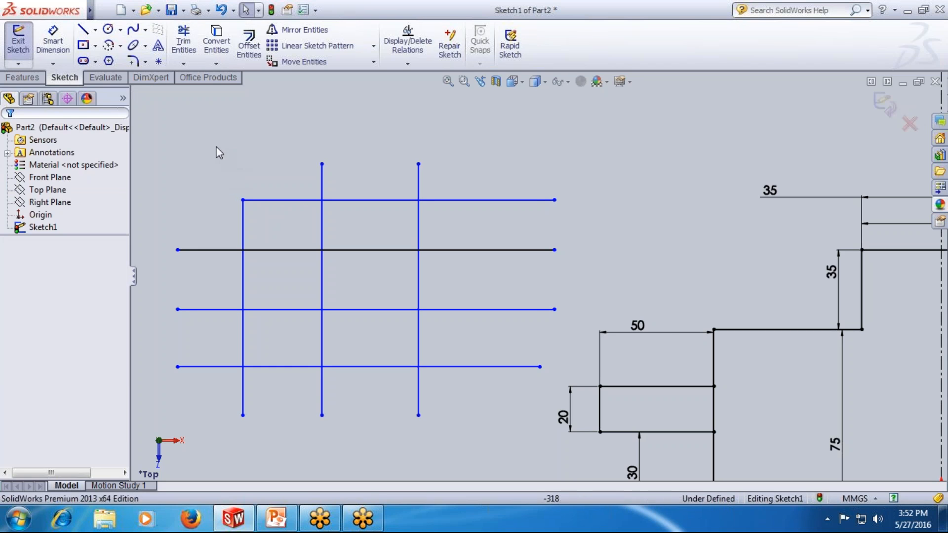
key("ctrl+z")
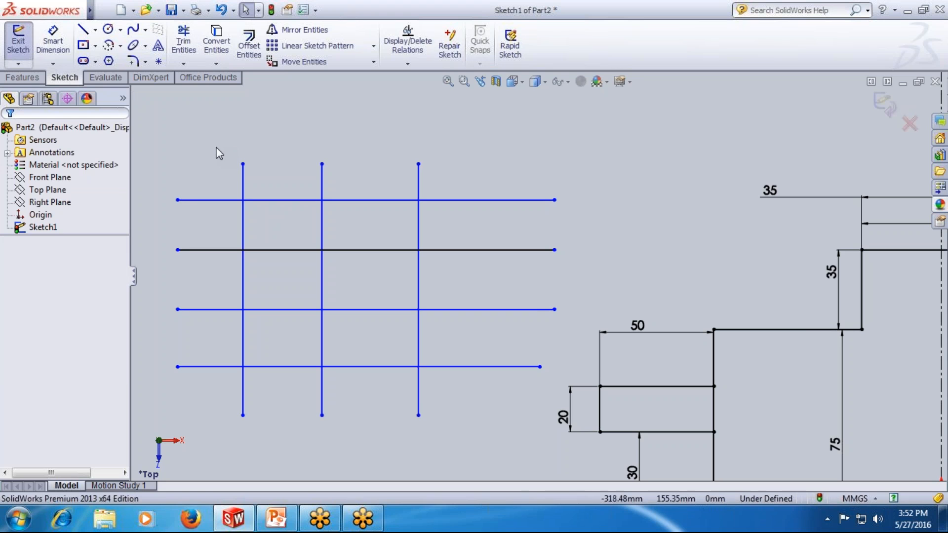
Corner-trim the same two grid lines, keeping their short left and upper ends, and undo the trim
left_click(185, 43)
left_click(36, 263)
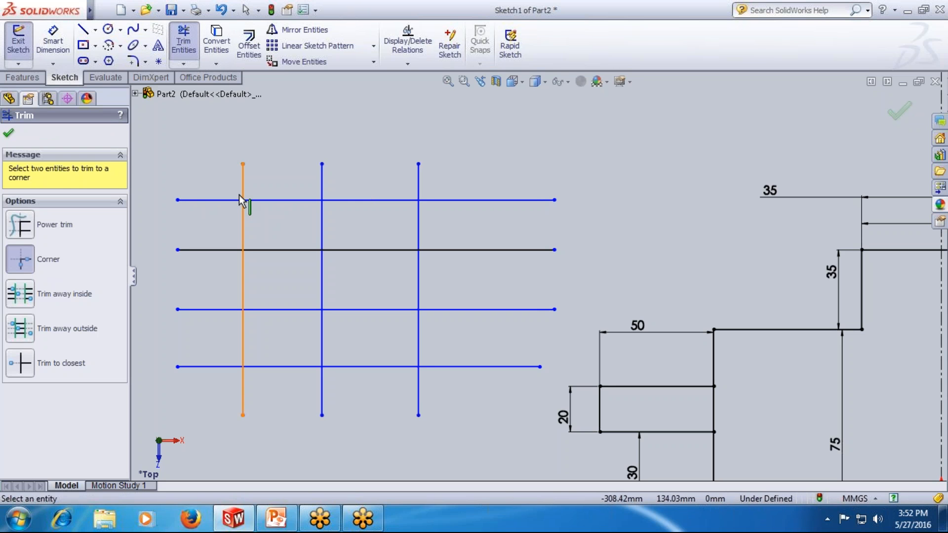
left_click(214, 200)
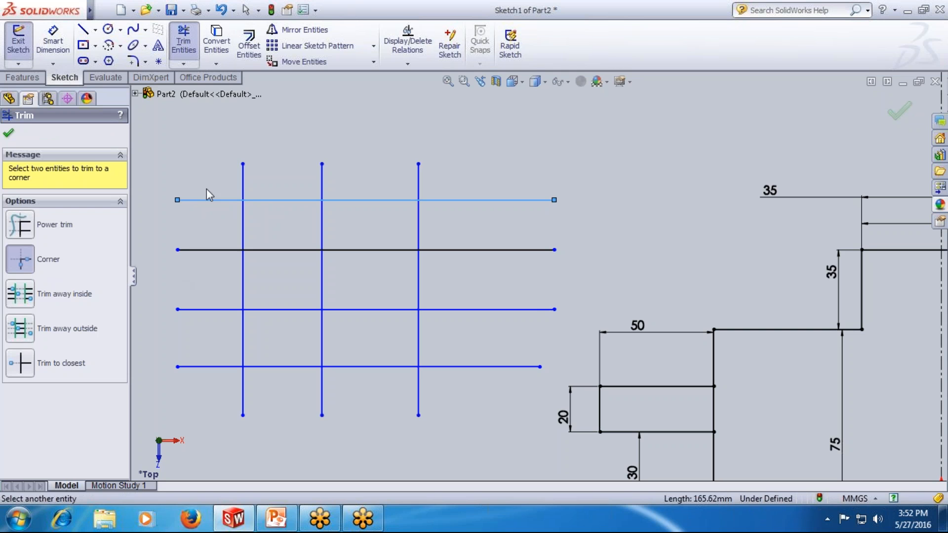
left_click(247, 181)
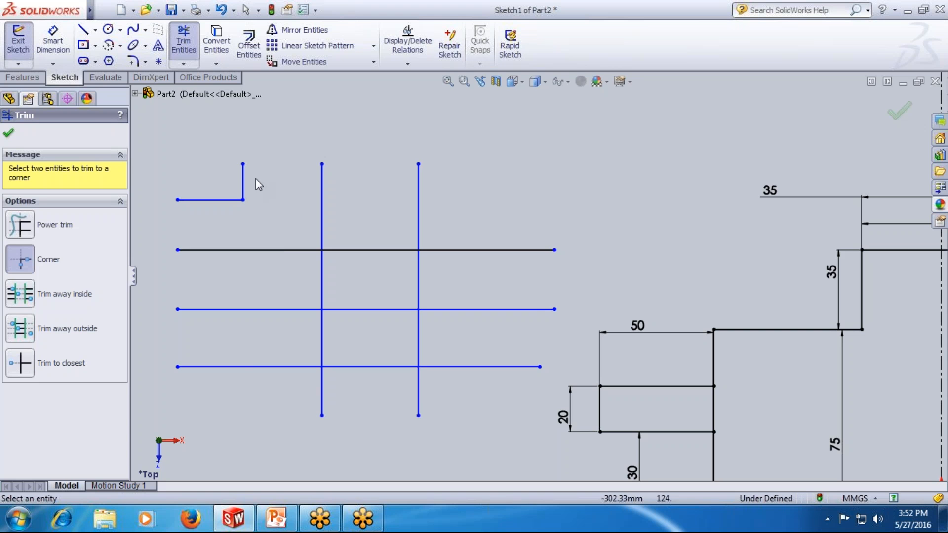
key("ctrl+z")
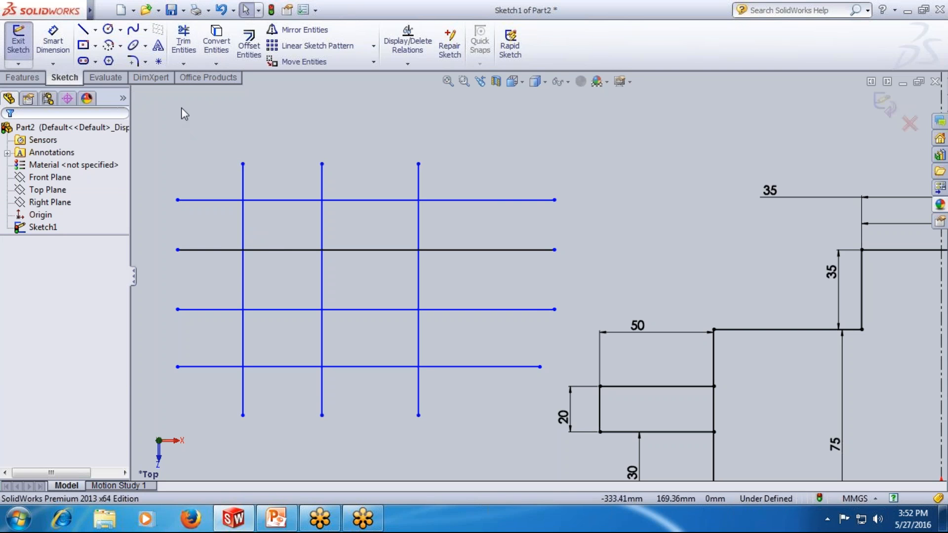
Trim away inside the three vertical grid lines between the top and bottom horizontal lines, and remove both middle horizontal lines
left_click(182, 63)
left_click(217, 76)
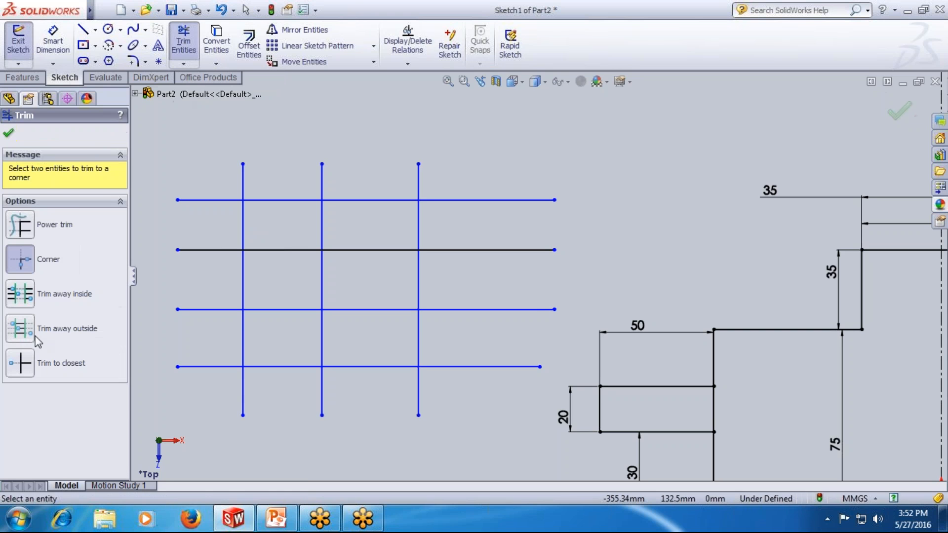
left_click(20, 294)
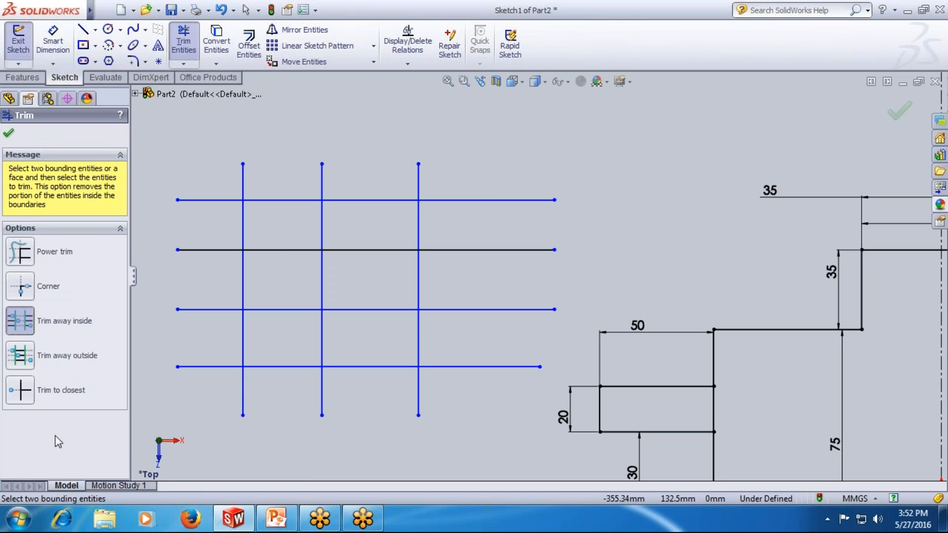
left_click(198, 200)
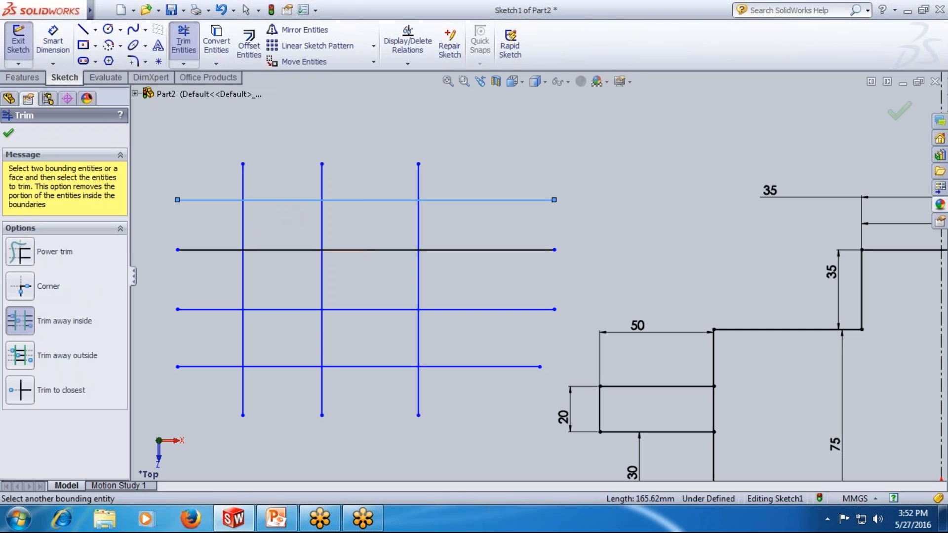
left_click(281, 368)
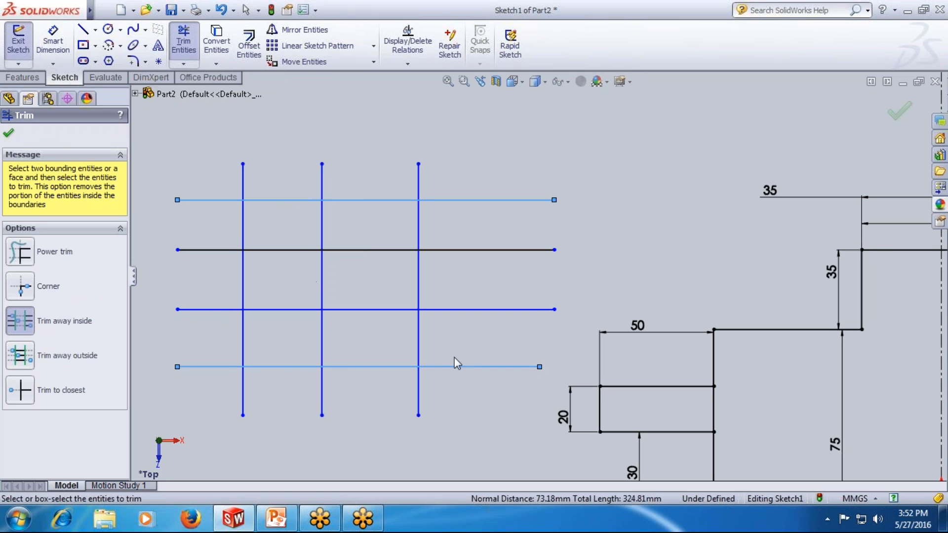
left_click(242, 328)
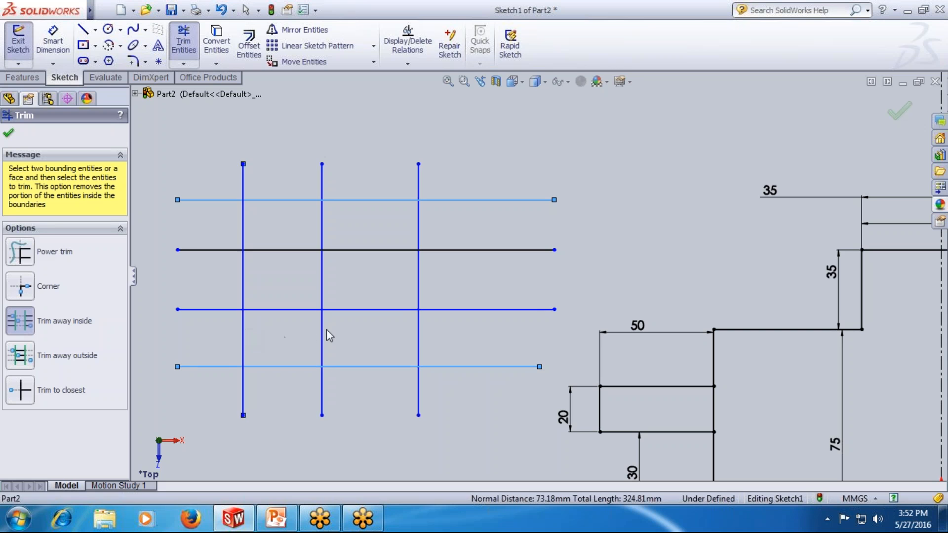
left_click(321, 325)
left_click(418, 328)
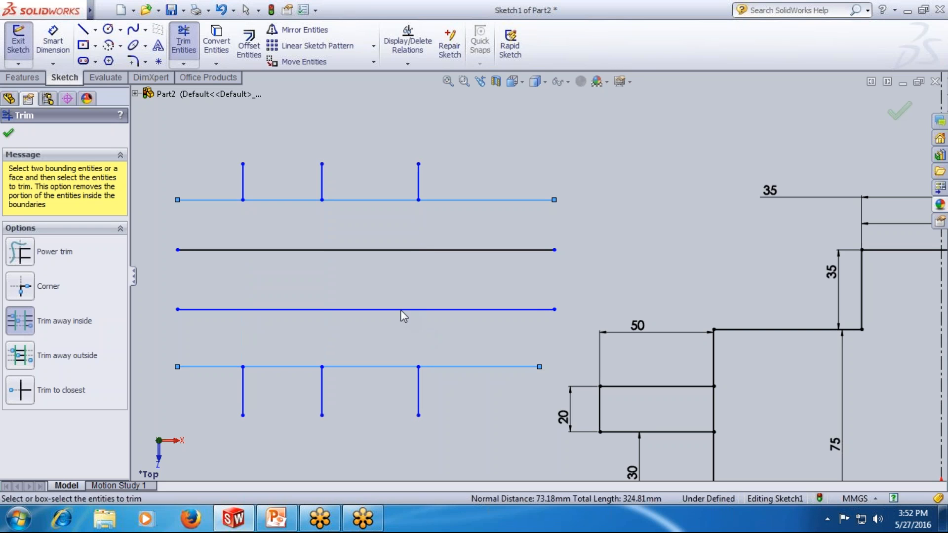
left_click(401, 310)
left_click(310, 249)
key("Escape")
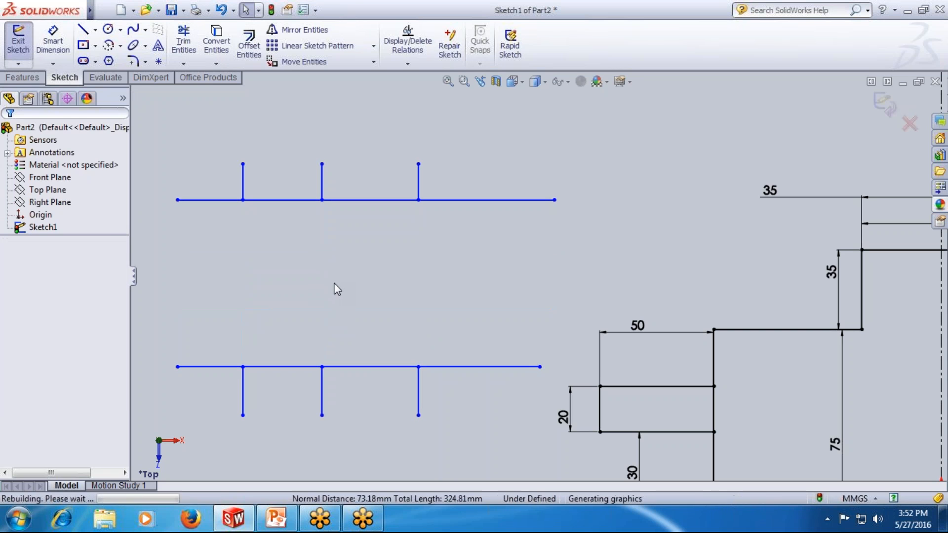
Undo the inside trims so the full line grid is restored
key("ctrl+z")
key("ctrl+z")
key("ctrl+z")
key("ctrl+z")
key("ctrl+z")
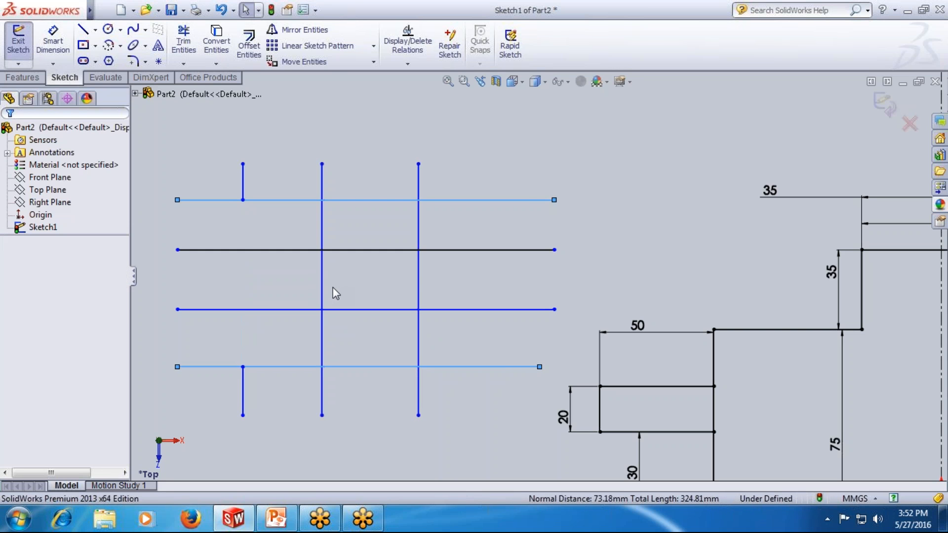
Trim away outside the three vertical grid lines, using the top and bottom horizontal lines as boundaries
left_click(183, 52)
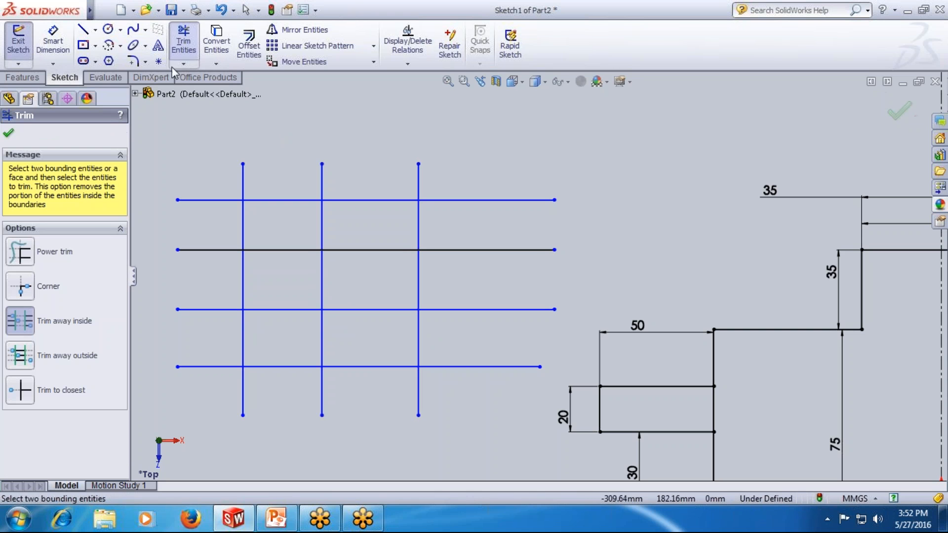
left_click(22, 355)
left_click(229, 200)
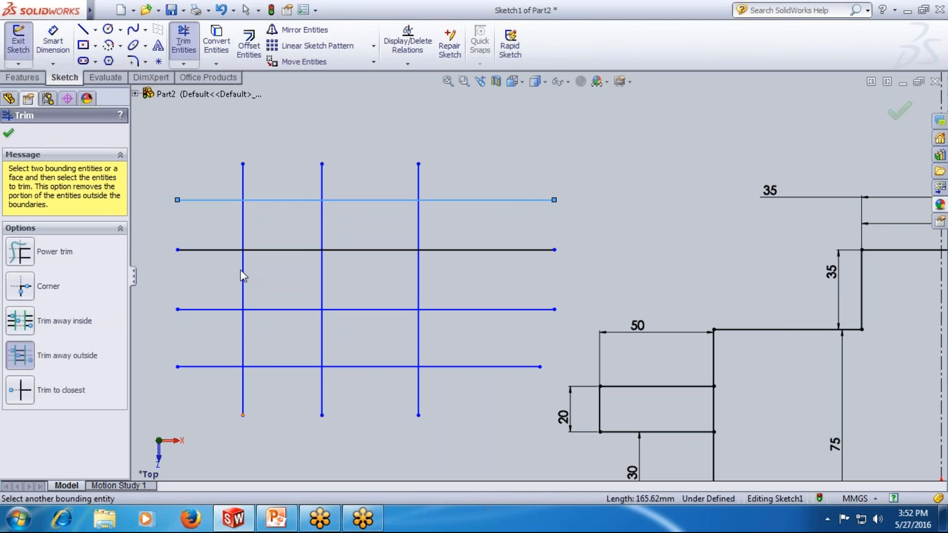
left_click(269, 367)
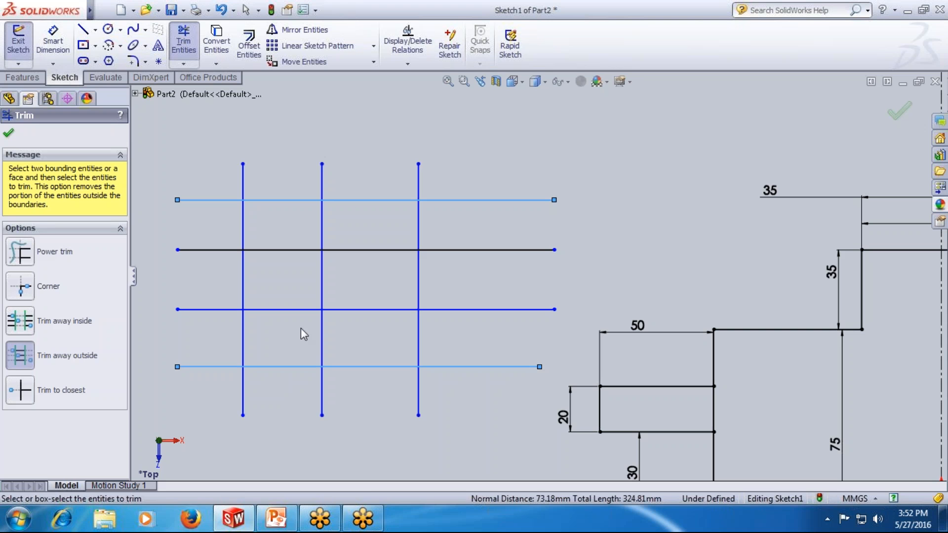
left_click(243, 330)
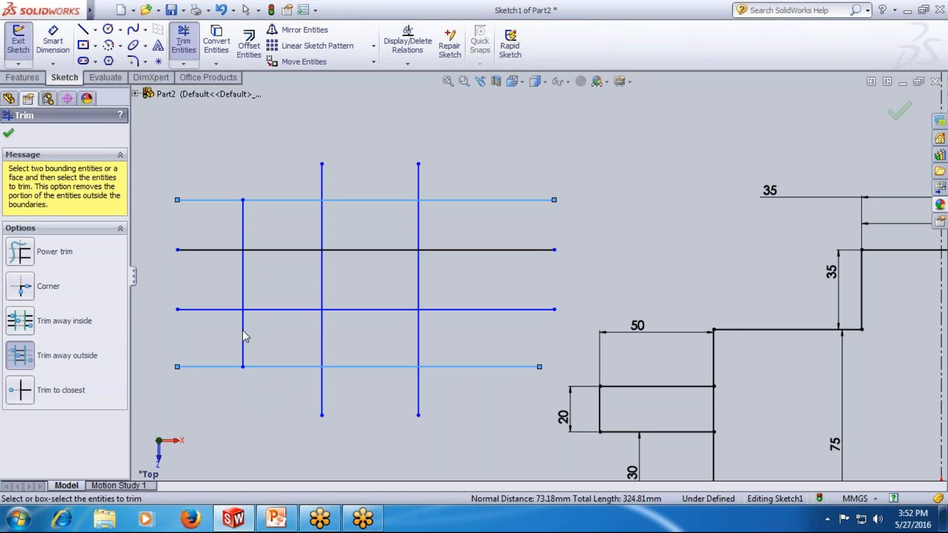
left_click(322, 331)
left_click(420, 331)
key("Escape")
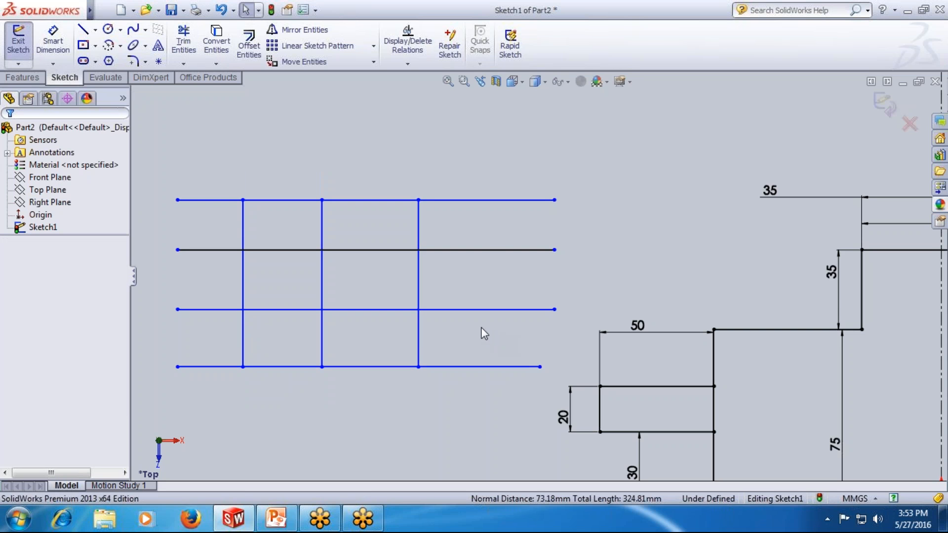
Undo the three outside trims of the vertical grid lines
key("ctrl+z")
key("ctrl+z")
key("ctrl+z")
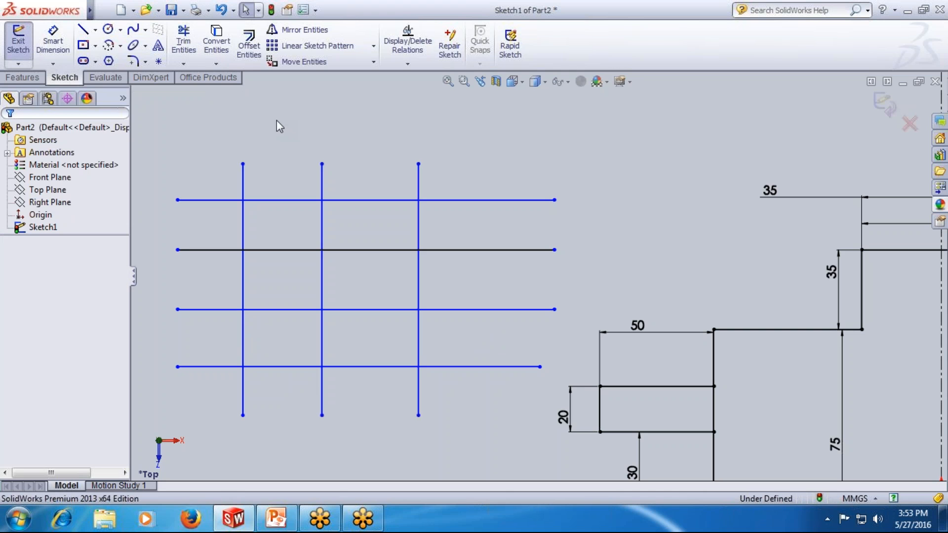
left_click(184, 46)
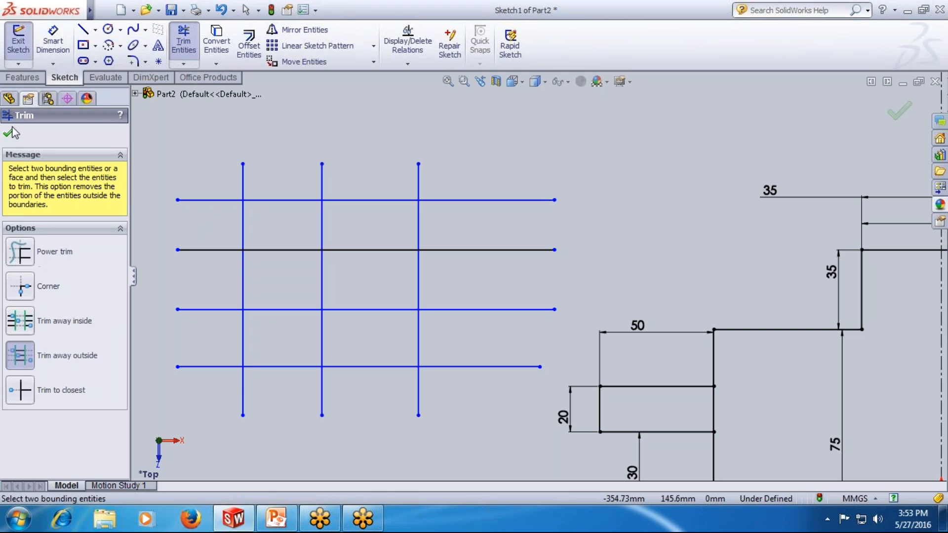
left_click(20, 390)
left_click(9, 133)
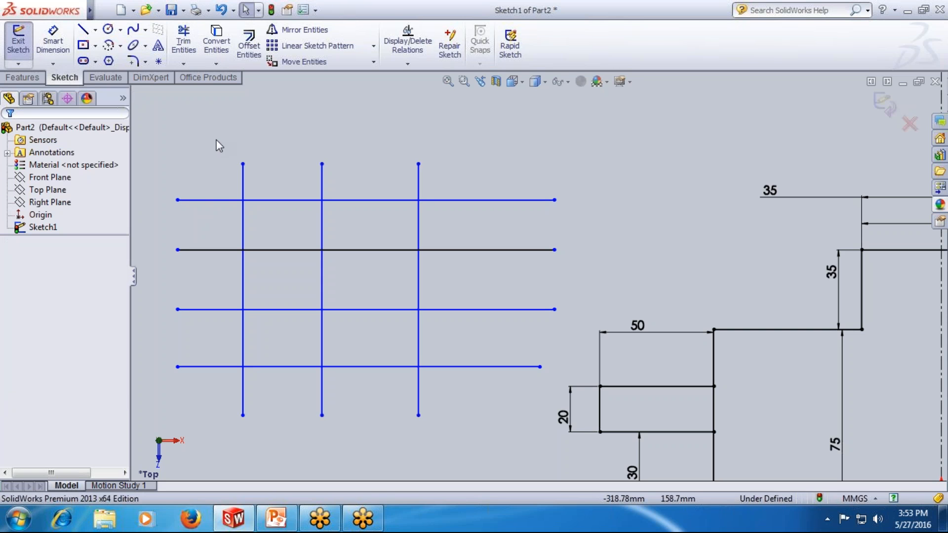
left_click(209, 47)
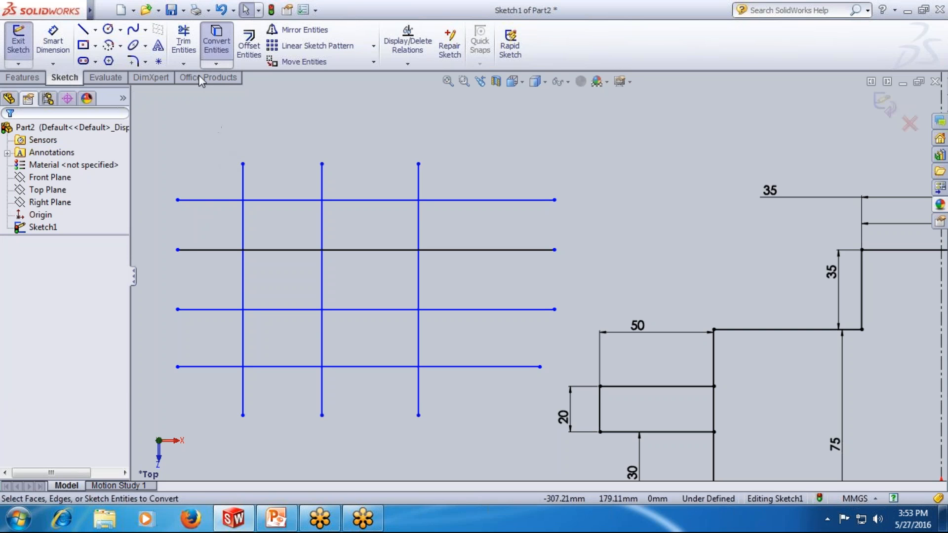
left_click(183, 64)
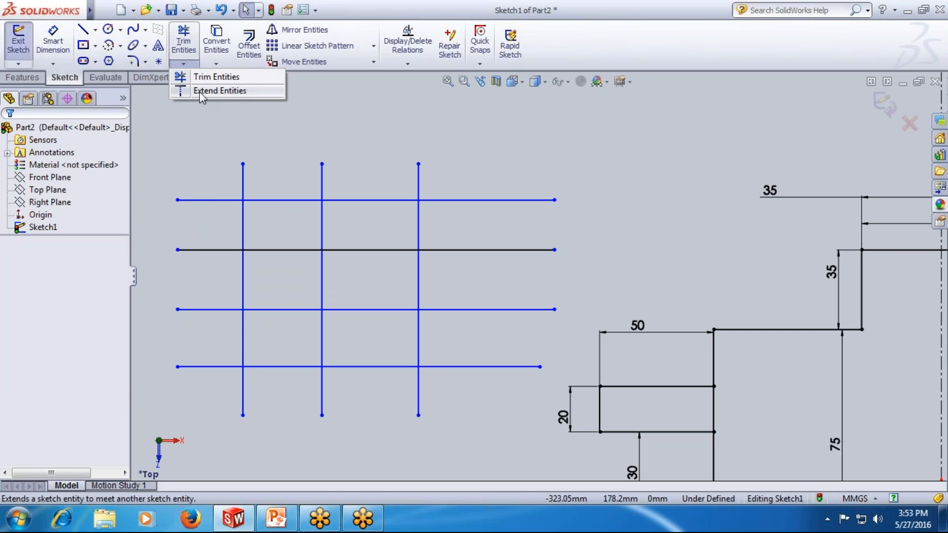
left_click(402, 148)
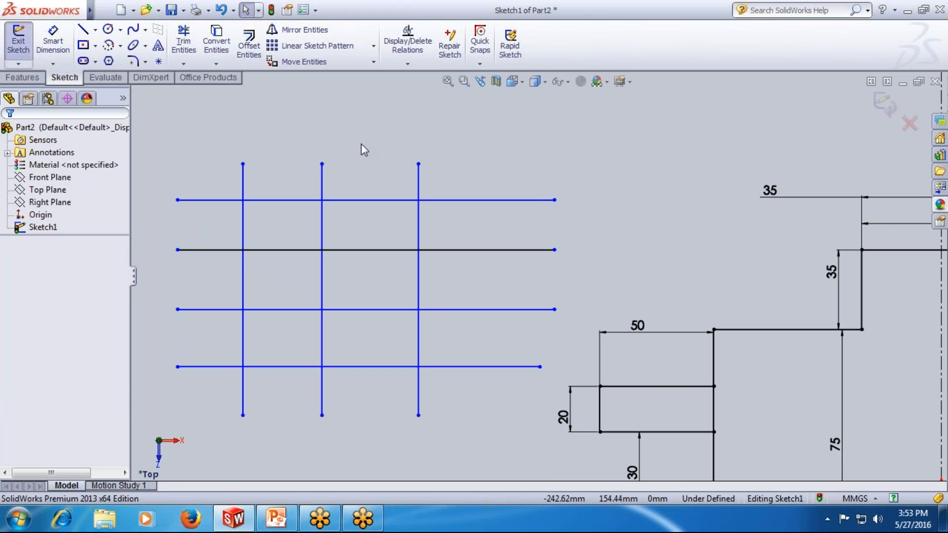
Shorten the grid's top horizontal line by moving its left endpoint to the right of the rightmost vertical line
scroll(315, 162, "up", 1)
left_click_drag(238, 213, 500, 222)
left_click(493, 183)
scroll(486, 186, "down", 2)
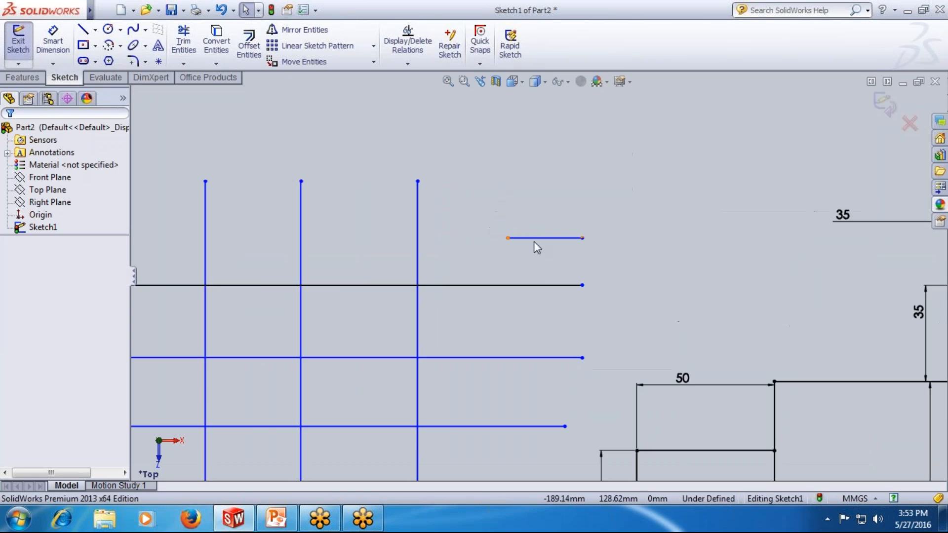
scroll(538, 242, "up", 1)
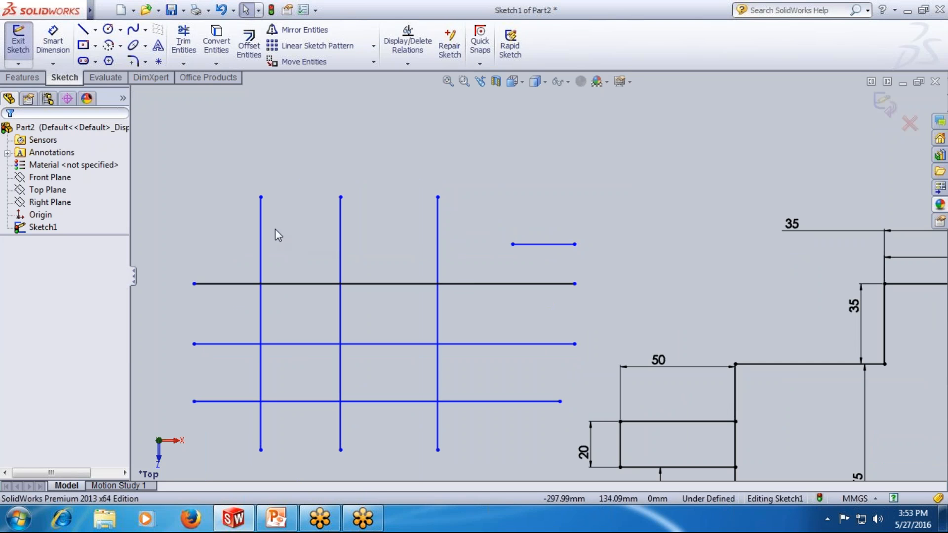
Extend the shortened top horizontal line leftward across the vertical lines, one after another, up to the leftmost one
left_click(184, 63)
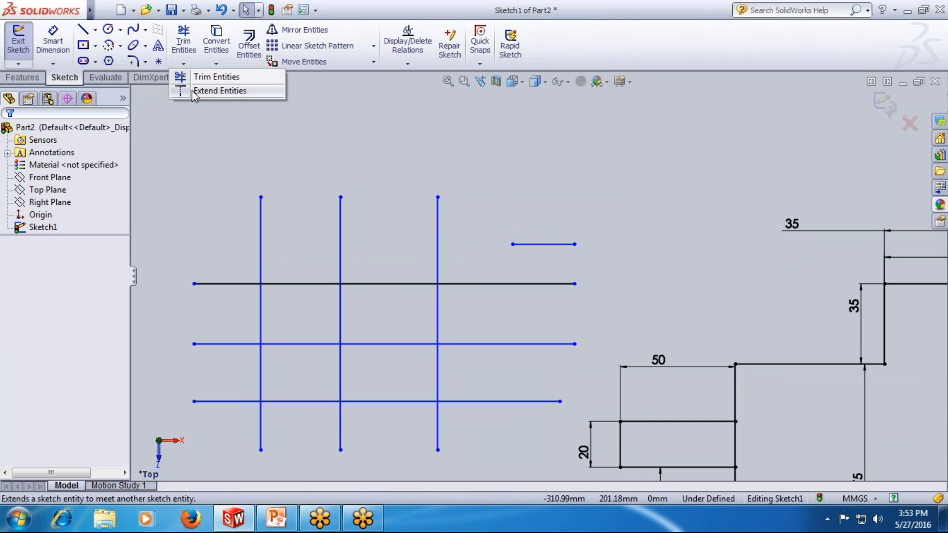
left_click(193, 92)
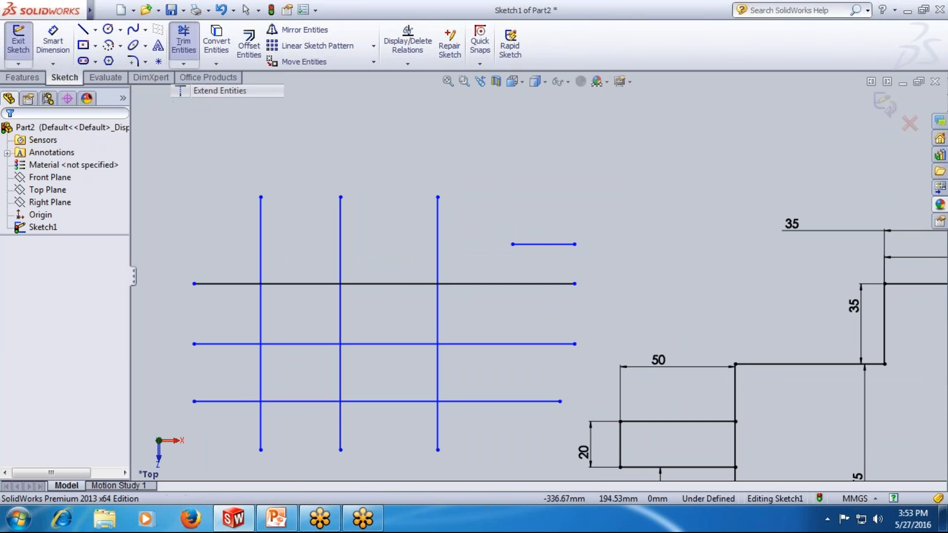
left_click(523, 247)
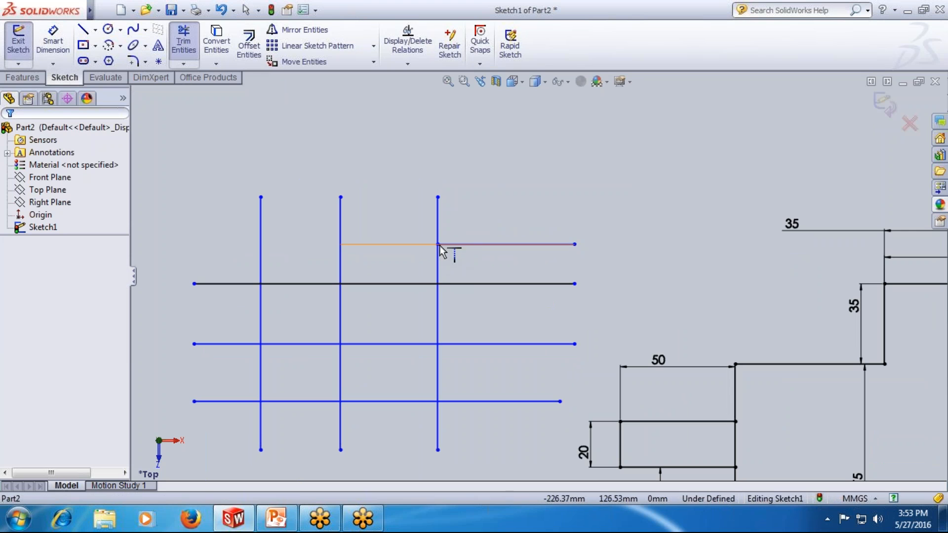
left_click(458, 243)
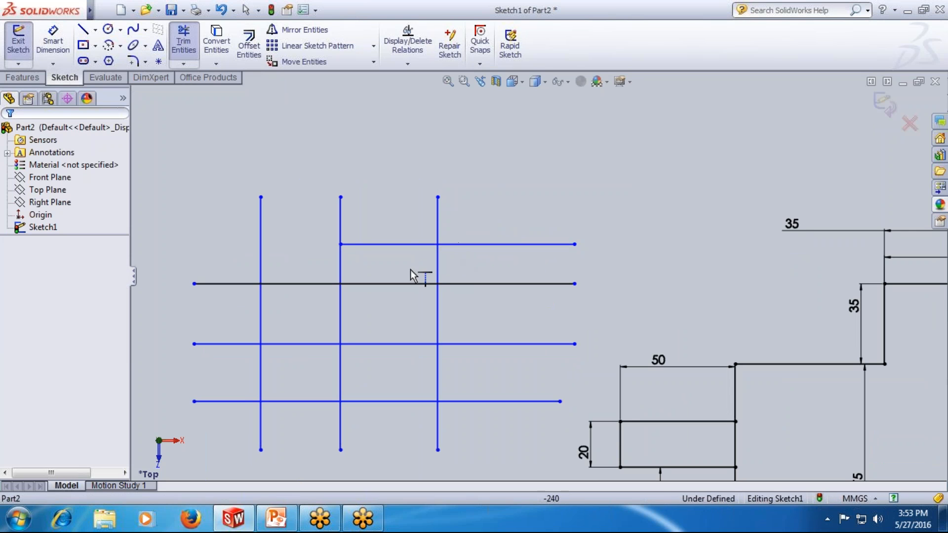
left_click(351, 245)
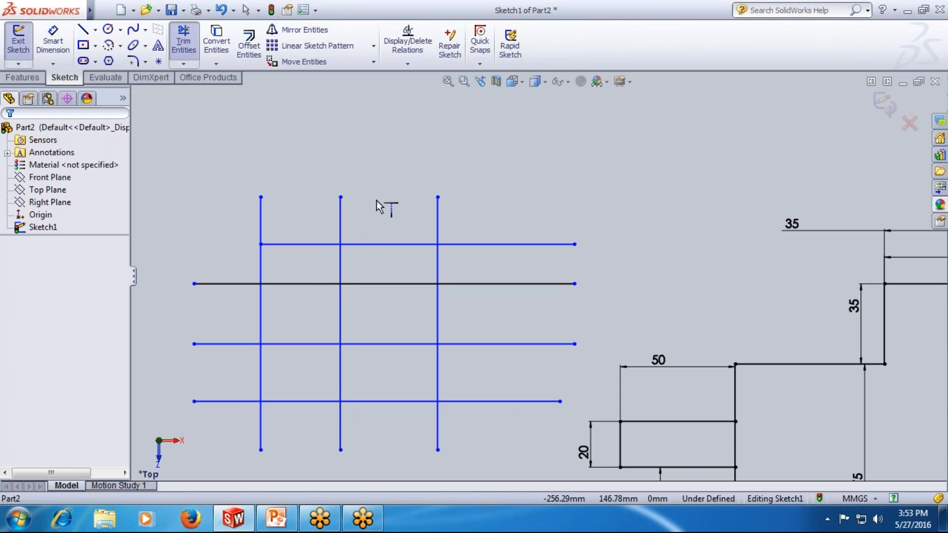
Sketch two separate slanted, nearly vertical lines to the left of the grid, spanning the height of its top horizontal line
scroll(322, 258, "up", 3)
scroll(324, 259, "down", 2)
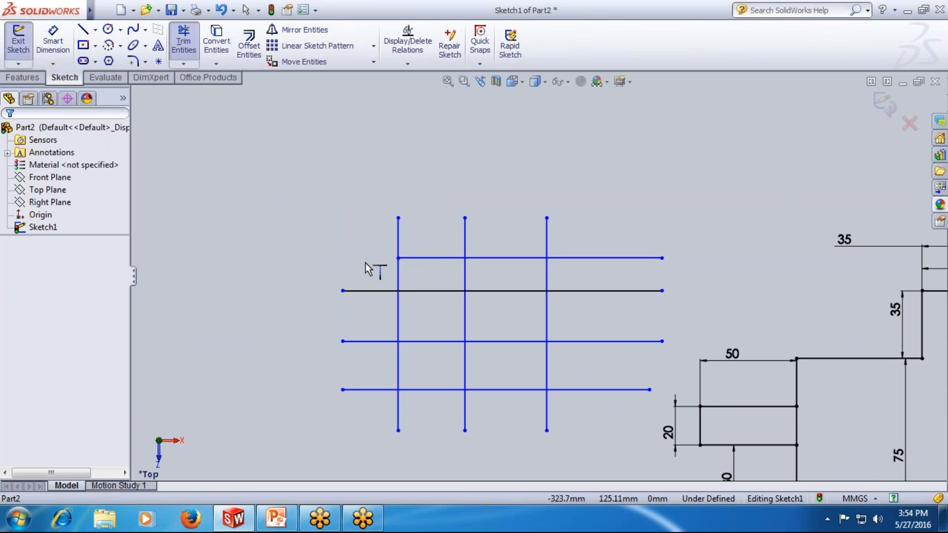
key("Escape")
key("l")
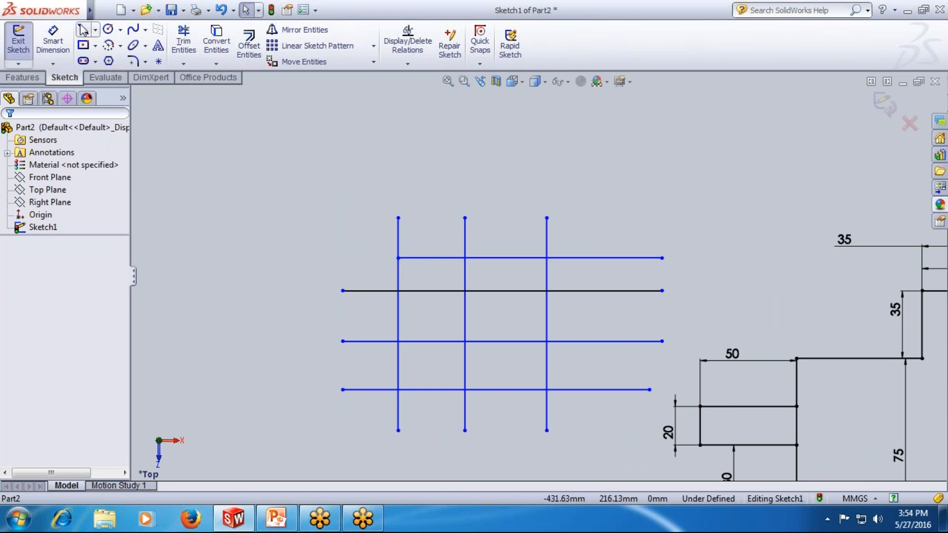
left_click(295, 177)
left_click(281, 335)
key("Escape")
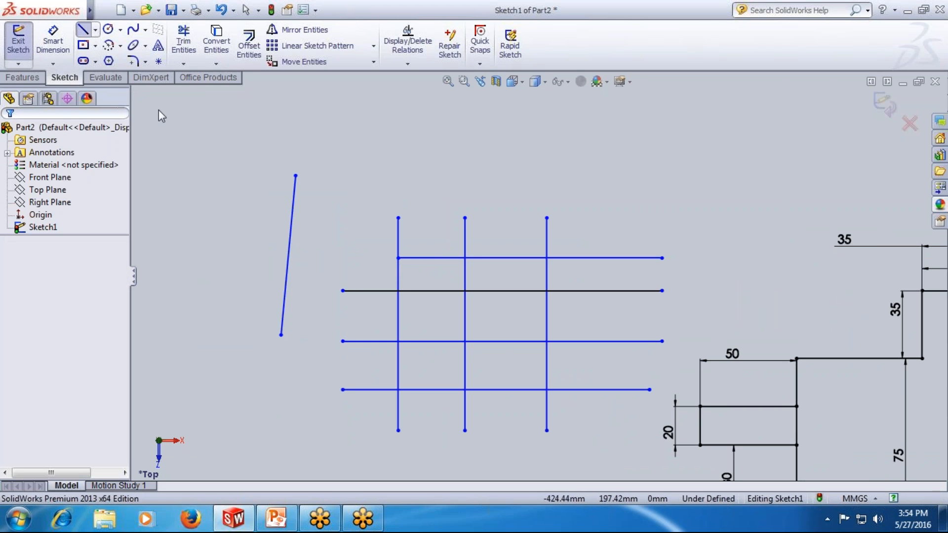
left_click(84, 30)
left_click(228, 161)
left_click(237, 359)
key("Escape")
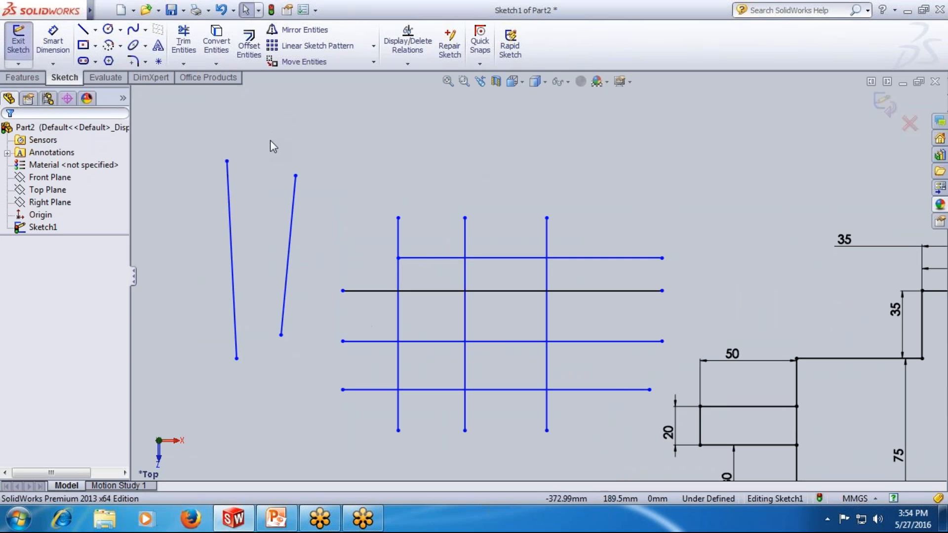
Extend the grid's top horizontal line leftward through the nearer slanted line to the farther one
left_click(183, 63)
left_click(202, 90)
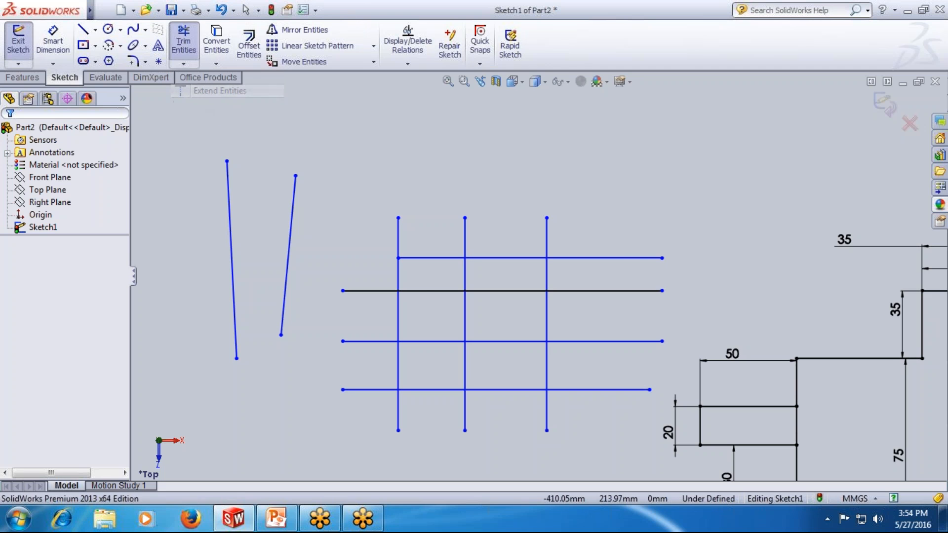
left_click(410, 259)
left_click(352, 260)
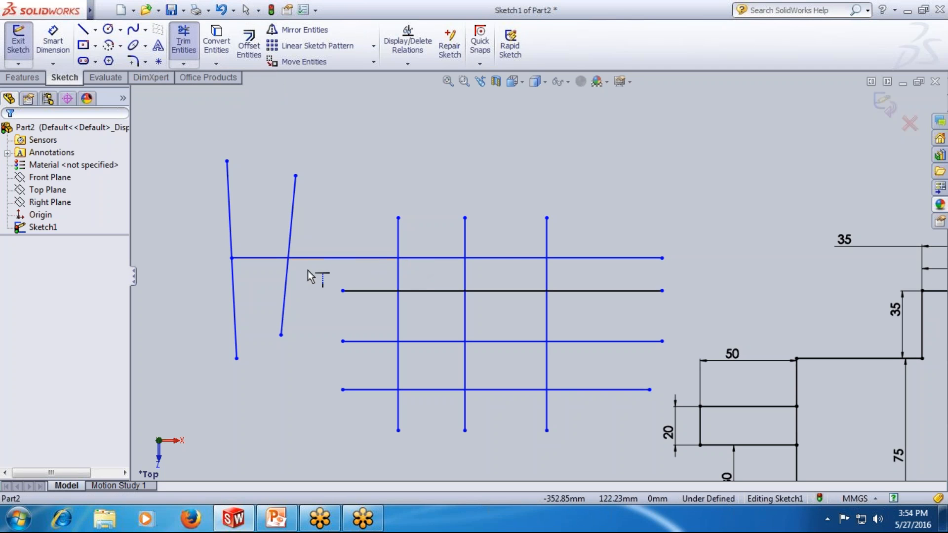
key("Escape")
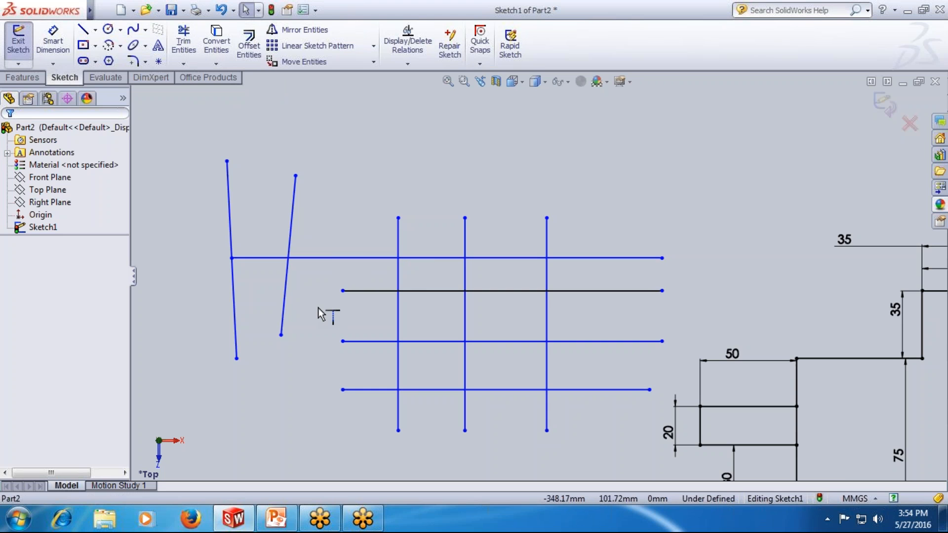
Undo the extensions to the slanted lines, both slanted lines, and the top horizontal line's extension to the leftmost vertical line
scroll(358, 250, "up", 1)
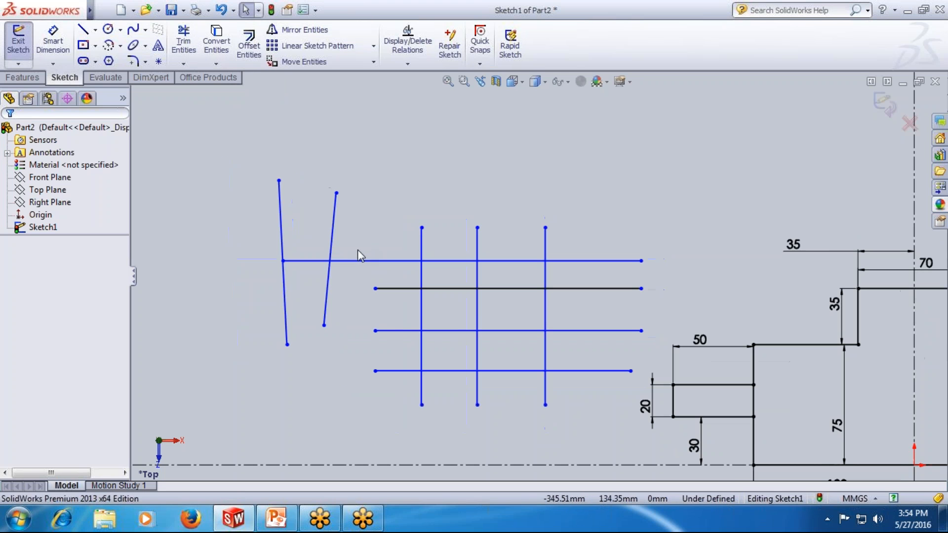
key("ctrl+z")
key("ctrl+z")
key("ctrl+z")
key("ctrl+z")
key("ctrl+z")
key("ctrl+z")
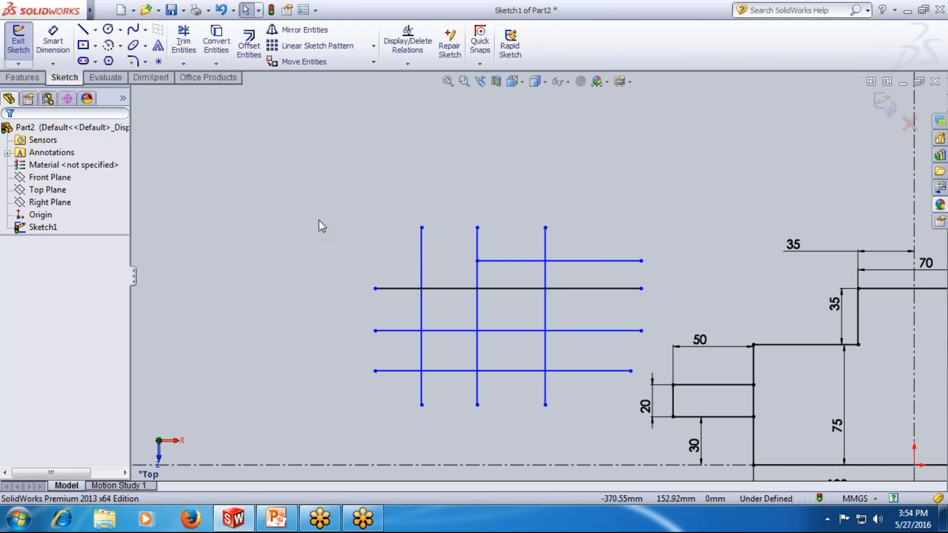
Undo the last extension and delete the three vertical lines of the practice grid
key("ctrl+z")
left_click(316, 161)
scroll(397, 235, "up", 3)
left_click_drag(650, 222, 399, 349)
left_click(432, 239)
left_click_drag(394, 204, 611, 375)
left_click(574, 354)
left_click_drag(427, 213, 567, 354)
key("Delete")
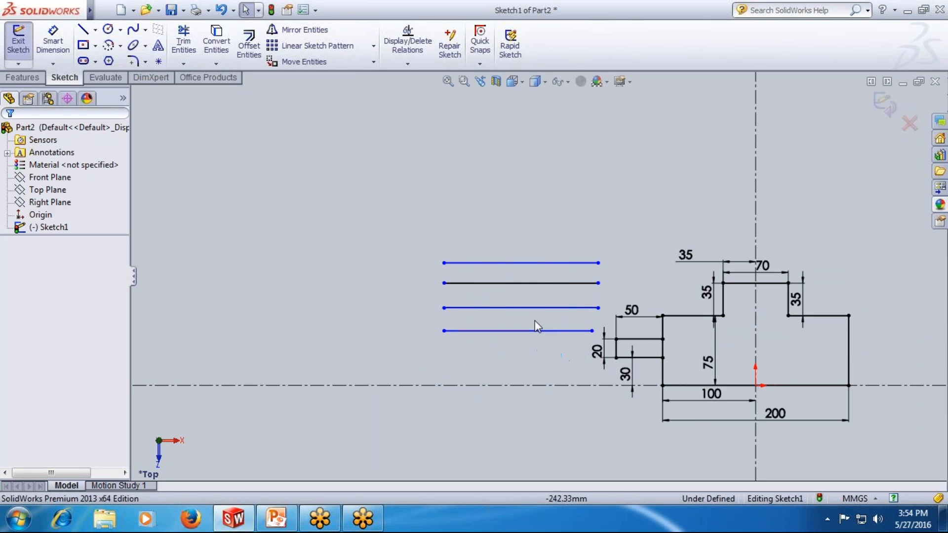
Delete the four remaining horizontal lines of the practice grid and fit the sketch in view
left_click(536, 263)
key("Delete")
left_click(556, 283)
key("Delete")
left_click(551, 307)
key("Delete")
left_click(531, 330)
key("Delete")
key("f")
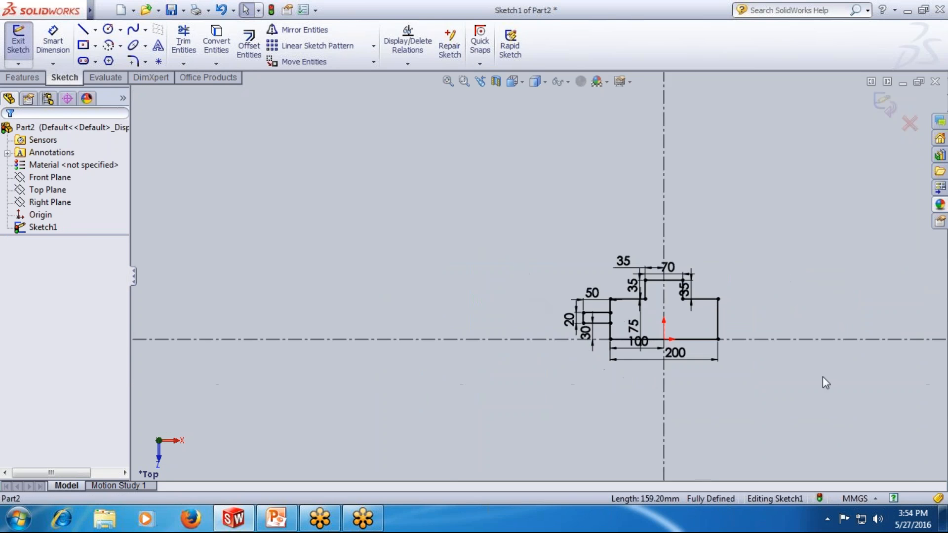
Mirror the stepped outline above the baseline and its side tab about the horizontal centerline, keeping the originals
scroll(528, 248, "up", 2)
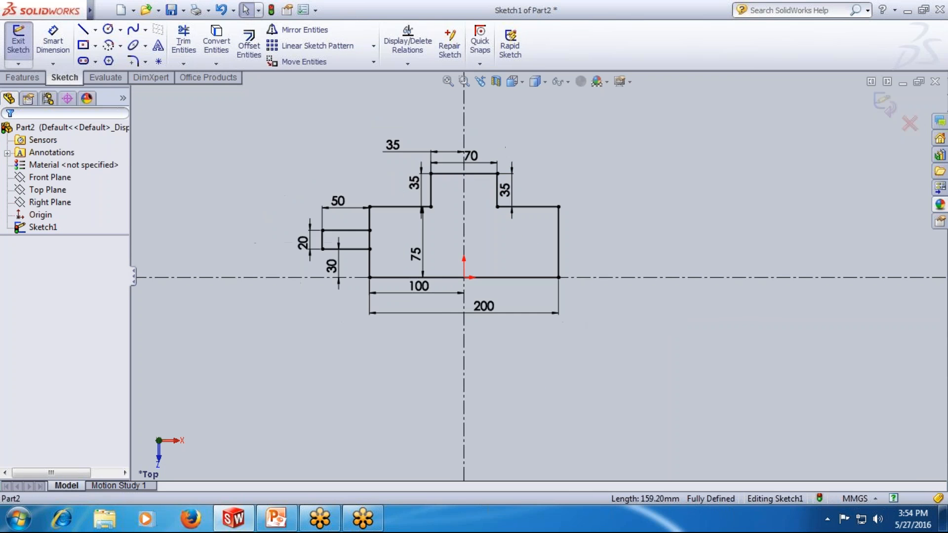
scroll(476, 237, "down", 3)
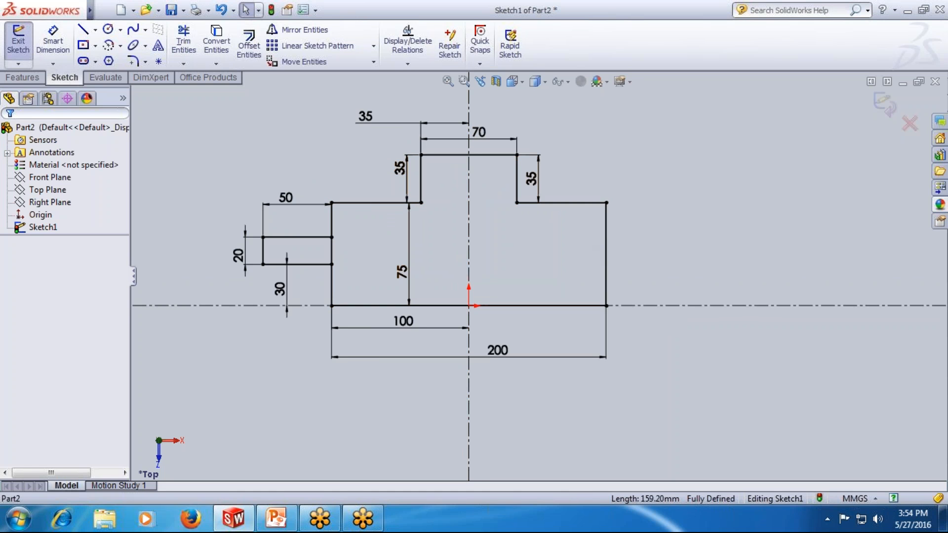
scroll(476, 237, "up", 1)
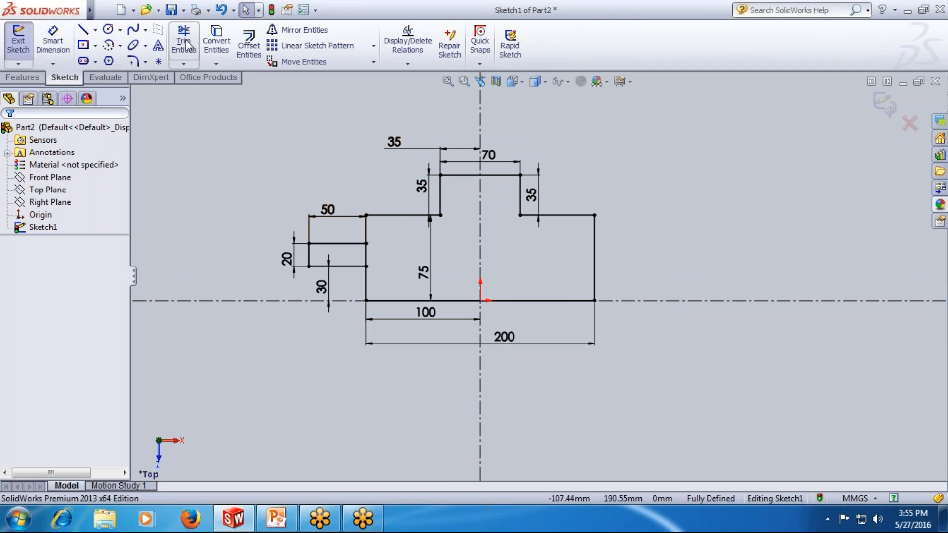
left_click(299, 30)
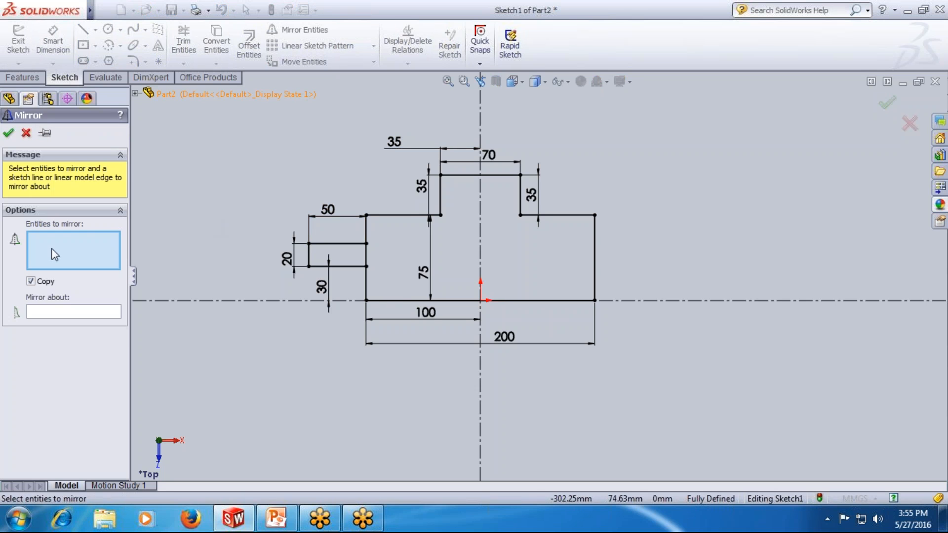
left_click(366, 284)
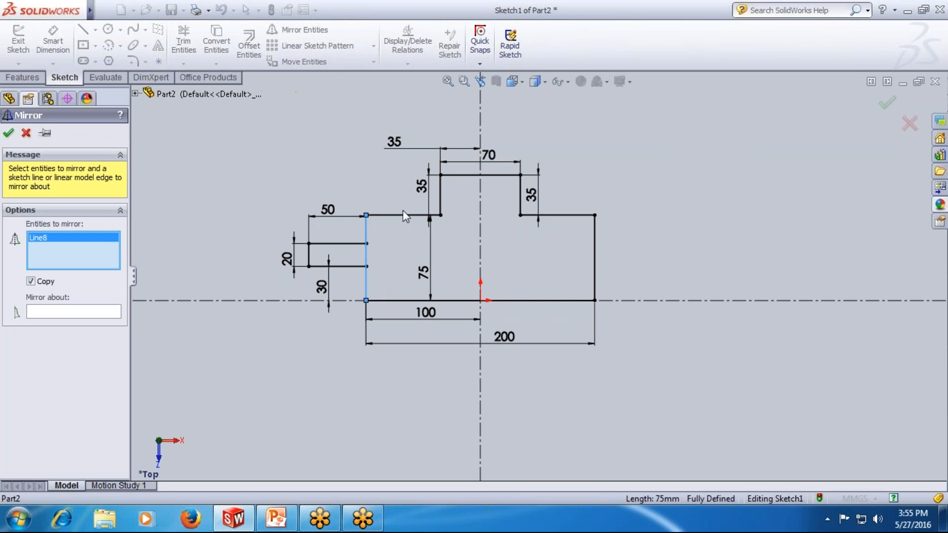
left_click(405, 215)
left_click(440, 197)
left_click(468, 175)
left_click(520, 197)
left_click(556, 215)
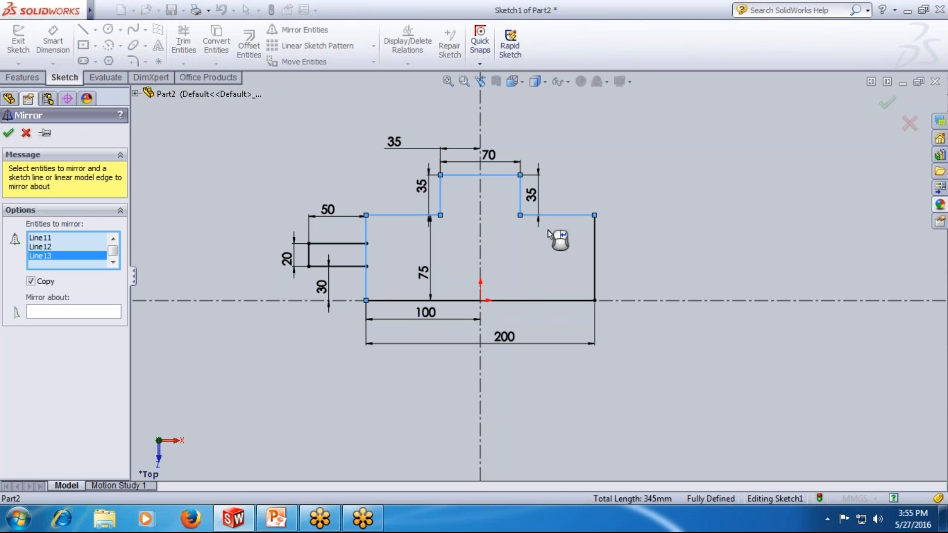
left_click(595, 254)
left_click(330, 245)
left_click(309, 255)
left_click(341, 268)
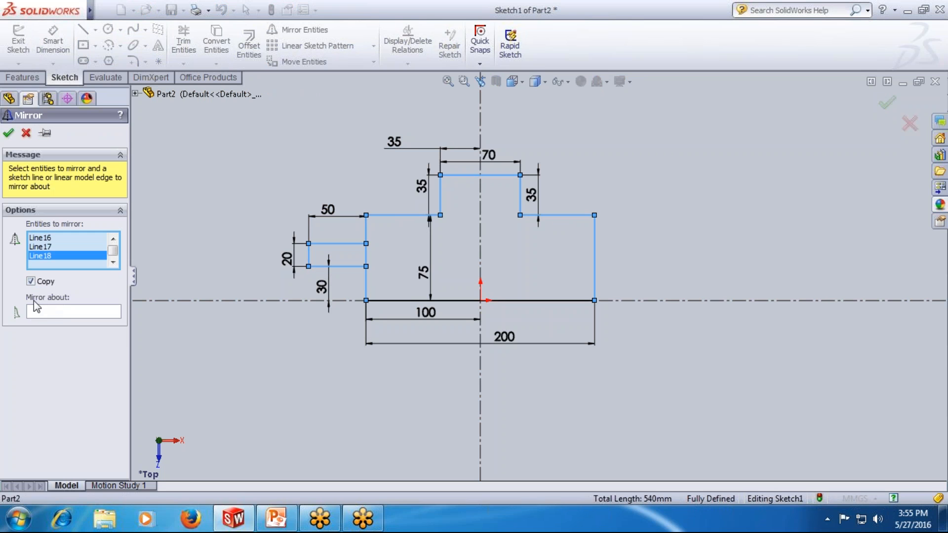
left_click(63, 311)
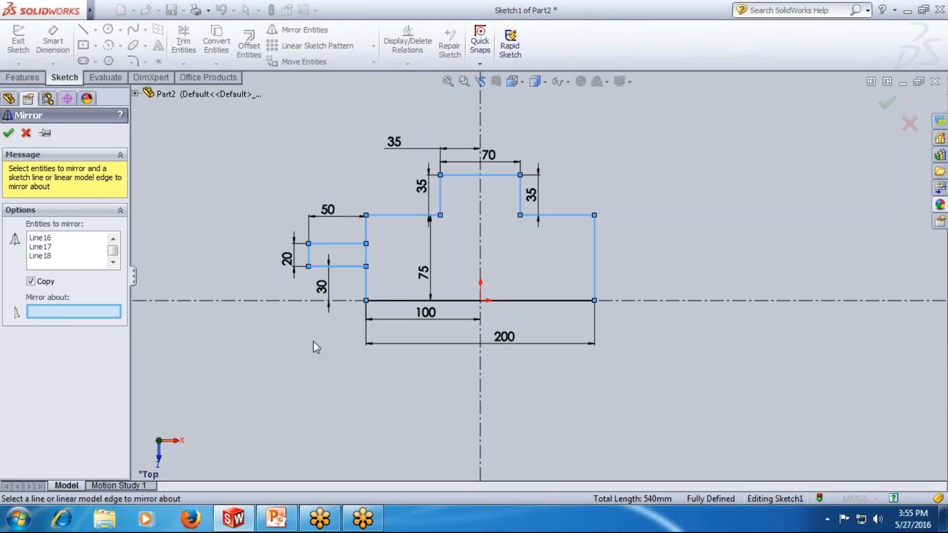
left_click(257, 300)
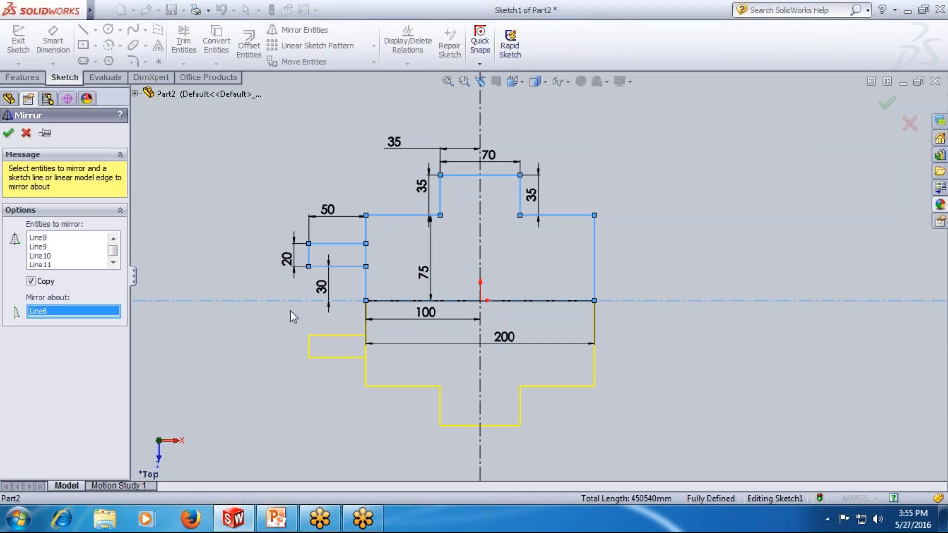
left_click(9, 132)
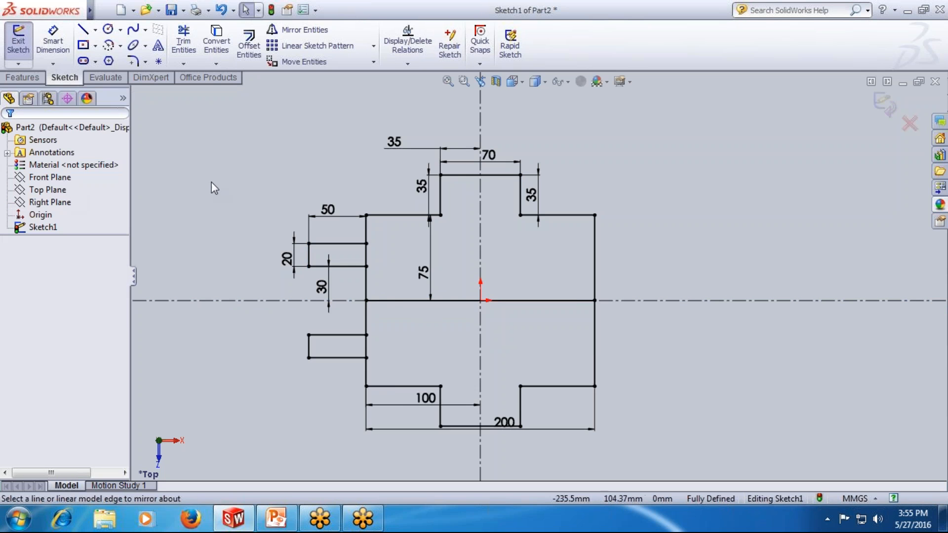
Draw a circle in the profile's upper right area, centred about 65 mm right of and 42 mm above the origin
key("z")
scroll(465, 418, "down", 1)
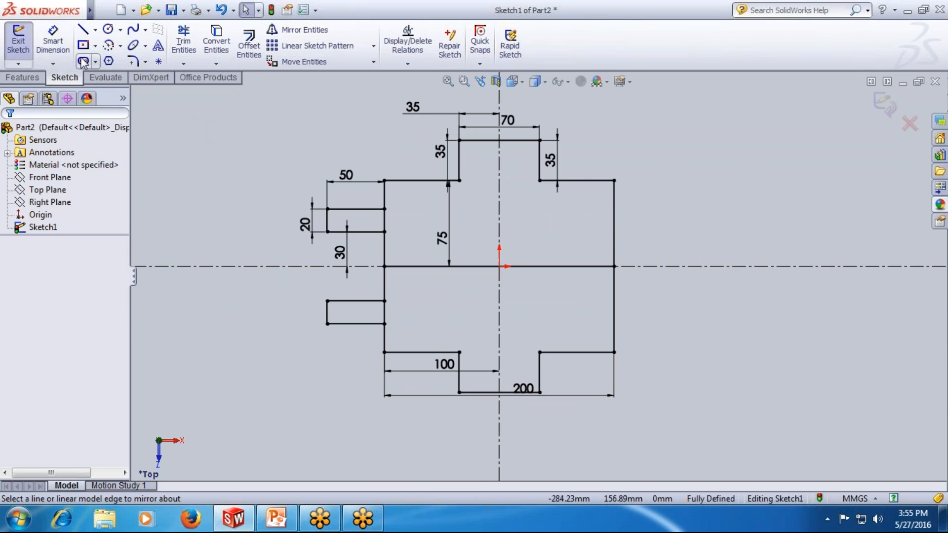
scroll(474, 272, "up", 1)
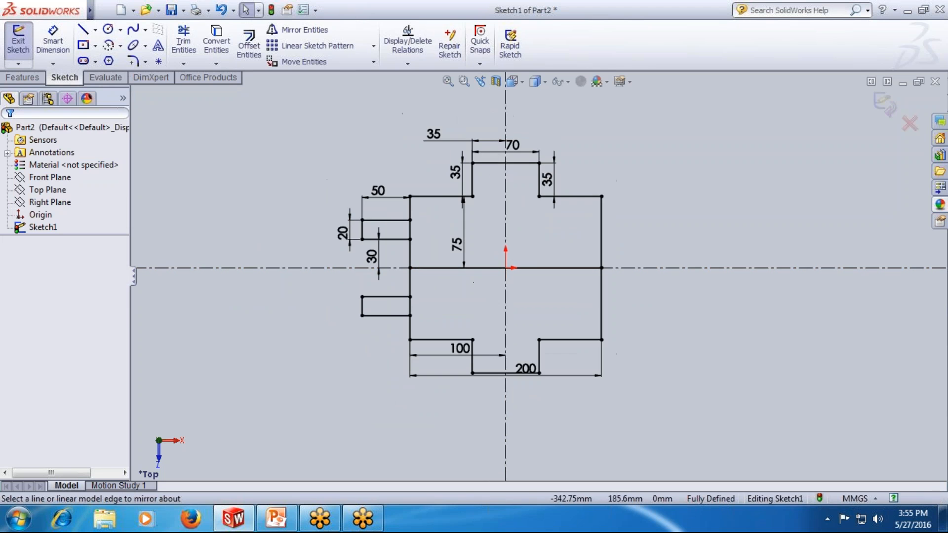
left_click(110, 32)
scroll(617, 231, "down", 1)
left_click(558, 227)
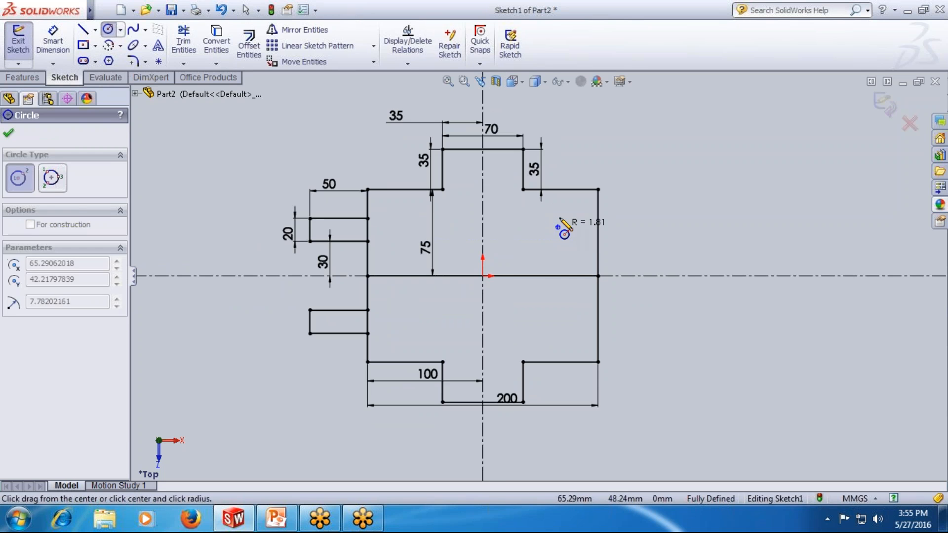
left_click(557, 210)
key("Escape")
Draw a horizontal line across the upper part of the circle, with both ends sticking out past it
scroll(577, 225, "down", 3)
left_click(82, 29)
left_click(499, 213)
left_click(583, 213)
key("Escape")
scroll(485, 254, "down", 1)
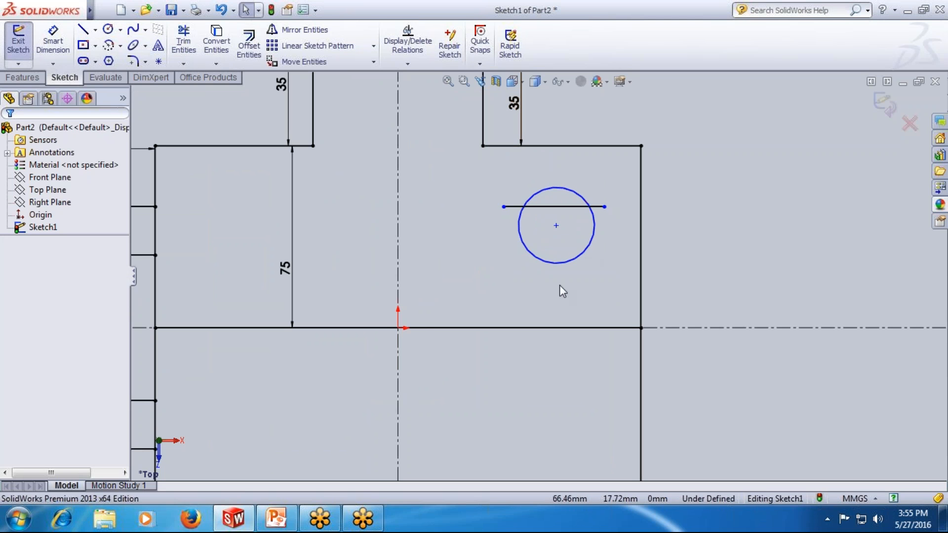
Trim away the arc above the horizontal line and both protruding line ends with Trim to closest
left_click(183, 63)
left_click(216, 77)
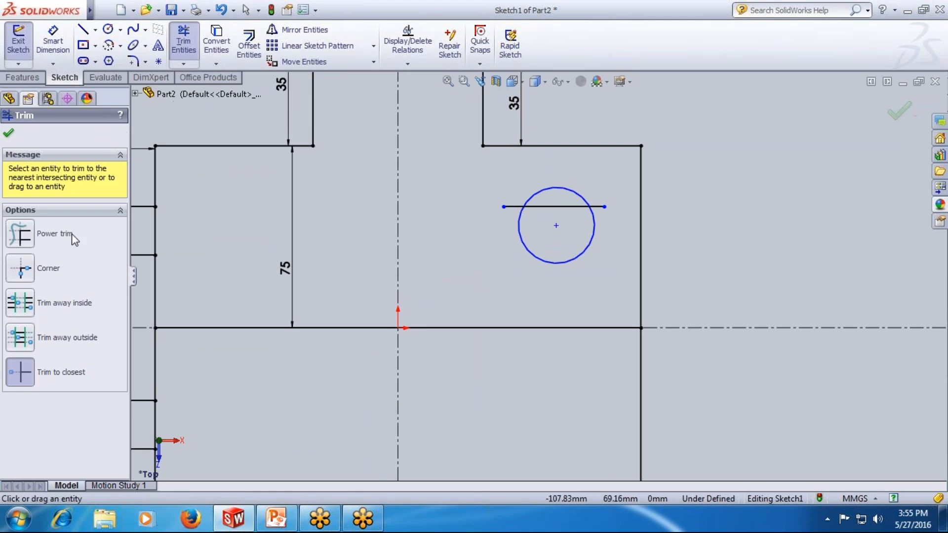
left_click(31, 382)
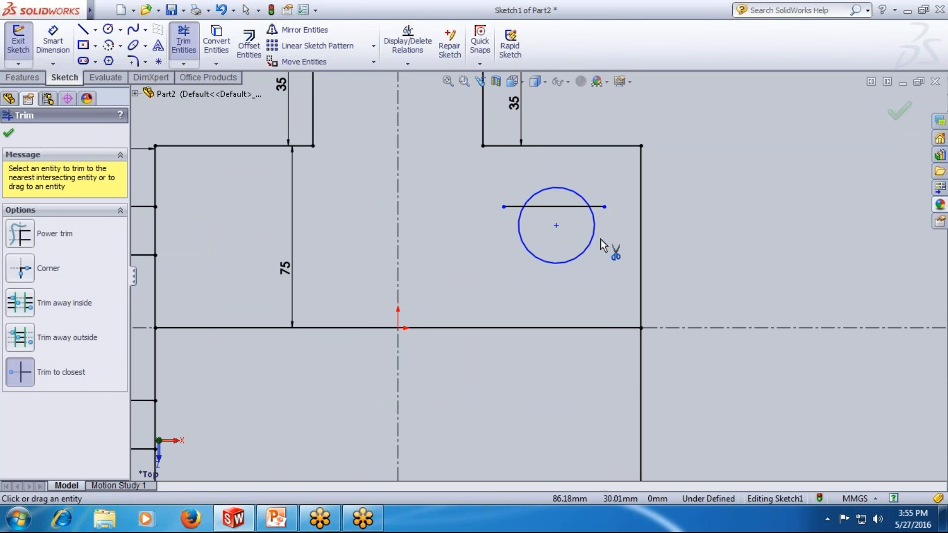
left_click(568, 193)
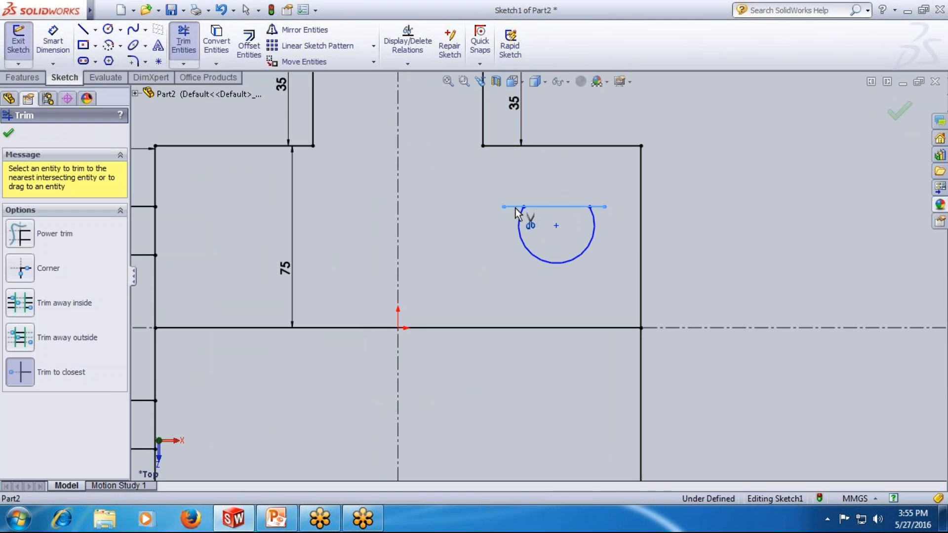
left_click(604, 208)
key("Escape")
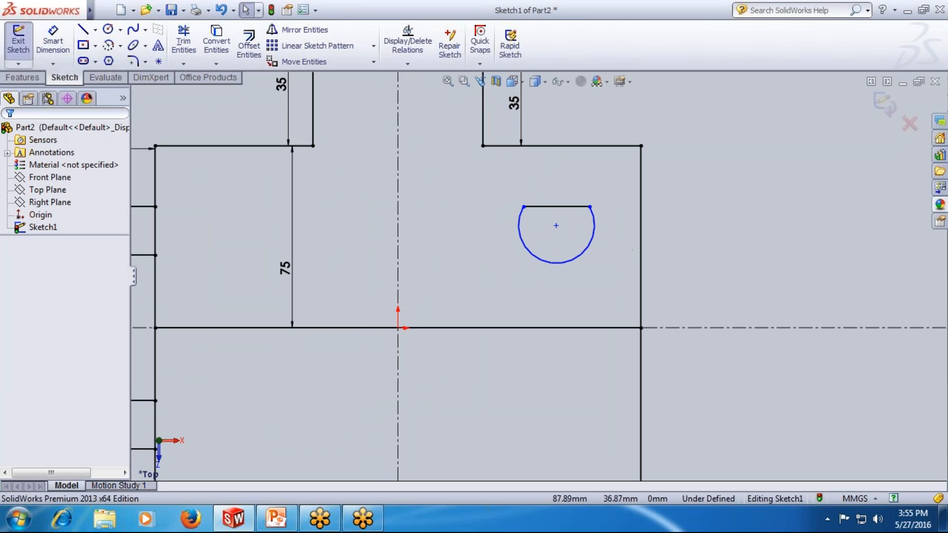
Add a vertical dimension between the arc's centre and the horizontal line through the origin
left_click(53, 41)
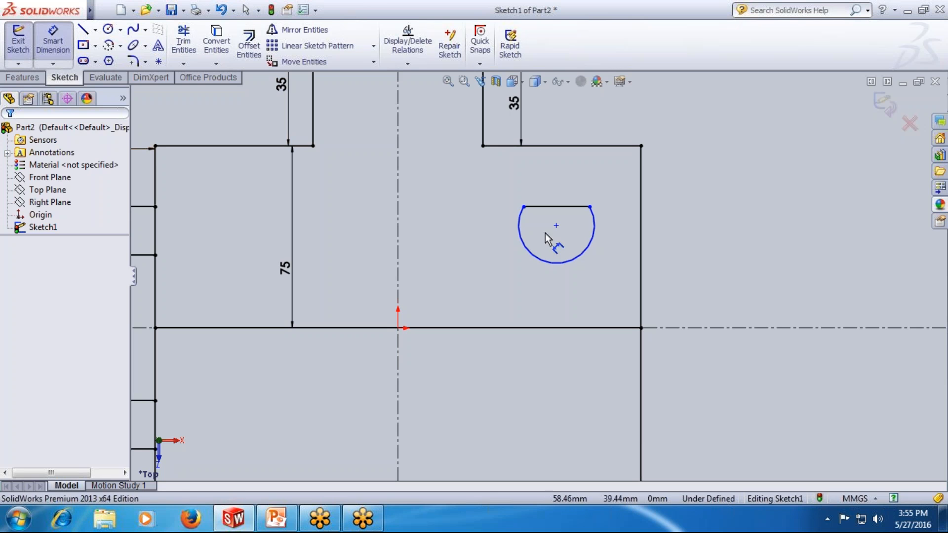
left_click(556, 226)
left_click(555, 327)
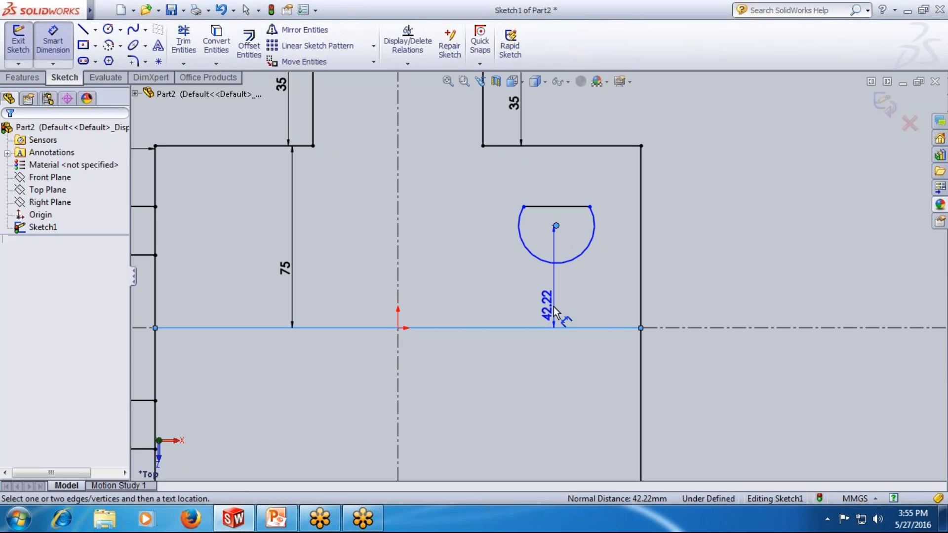
left_click(557, 317)
Try a height of 50 mm for the arc's centre and undo the value change
type("50")
key("Return")
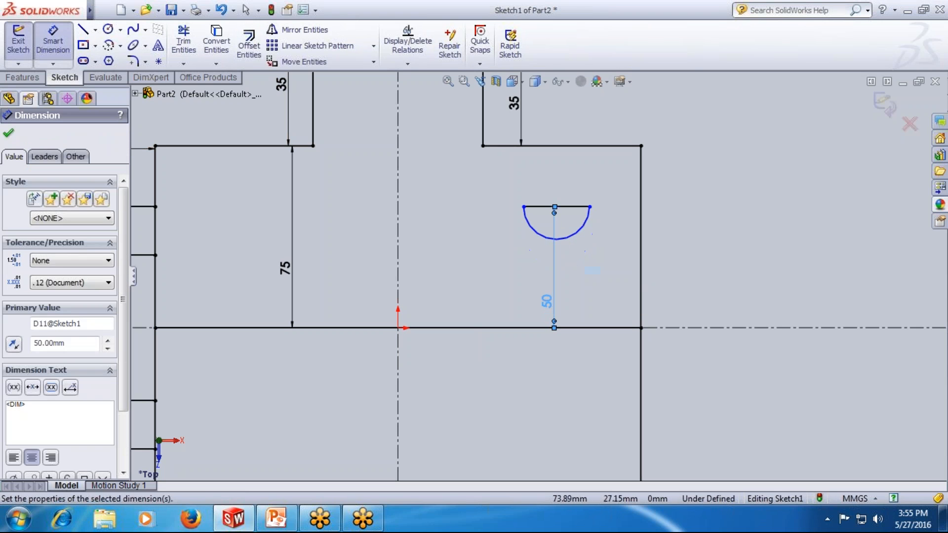
key("Escape")
key("ctrl+z")
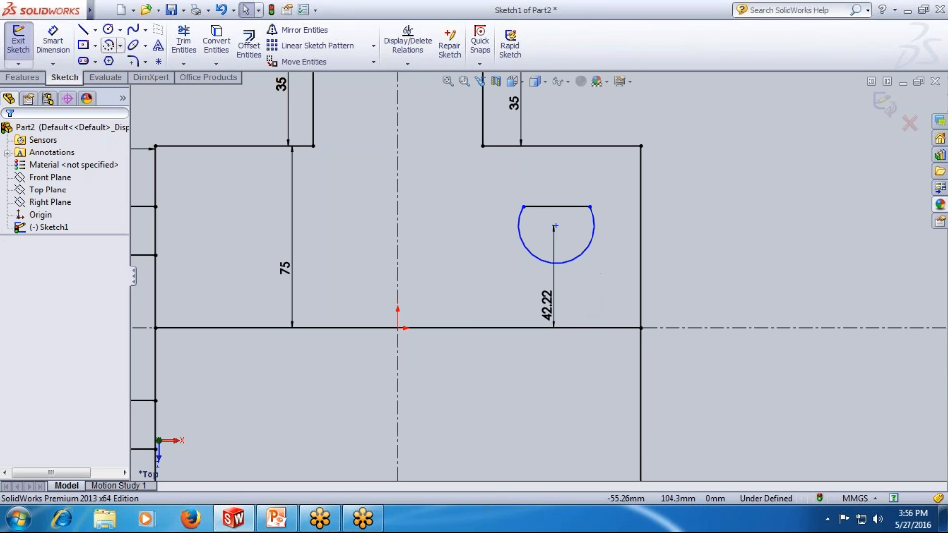
Try to dimension the arc's flat top line from the horizontal line through the origin
left_click(53, 40)
left_click(557, 207)
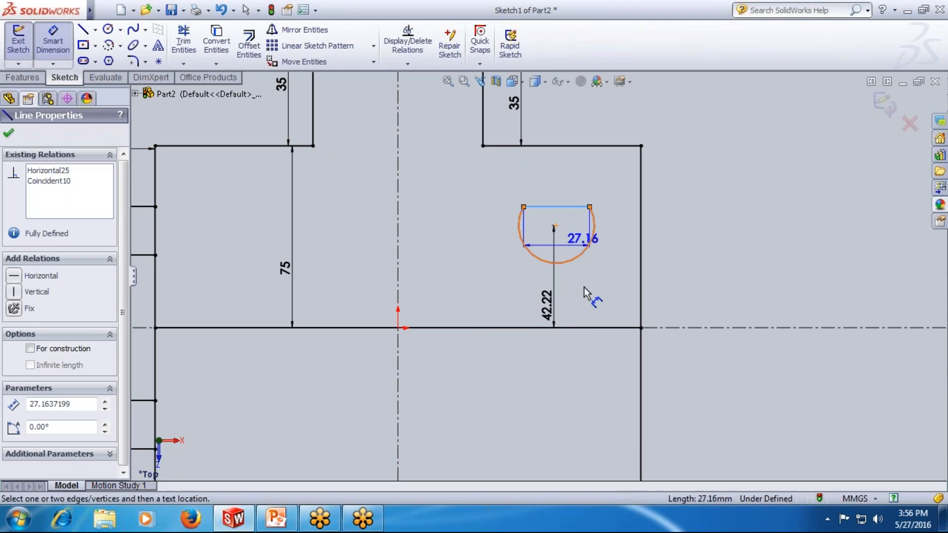
left_click(584, 328)
left_click(617, 290)
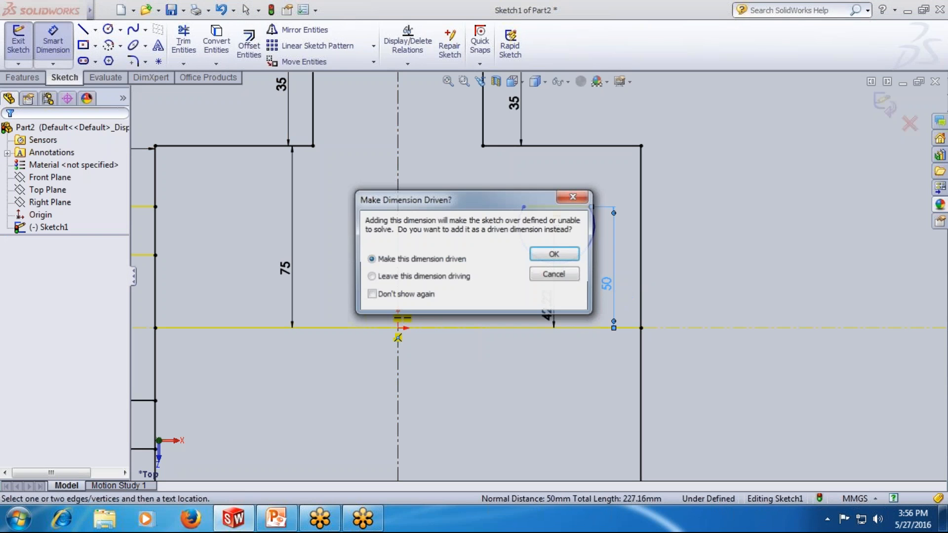
left_click(561, 276)
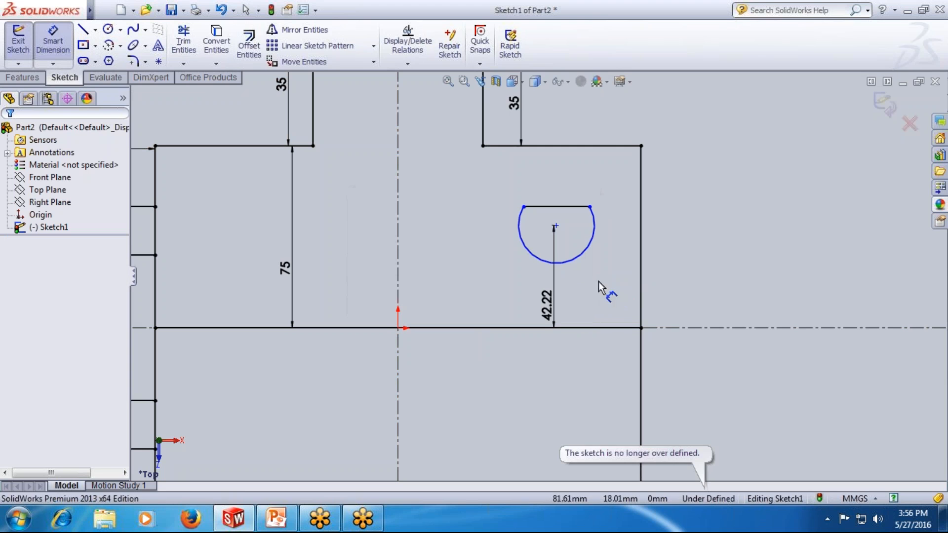
key("Escape")
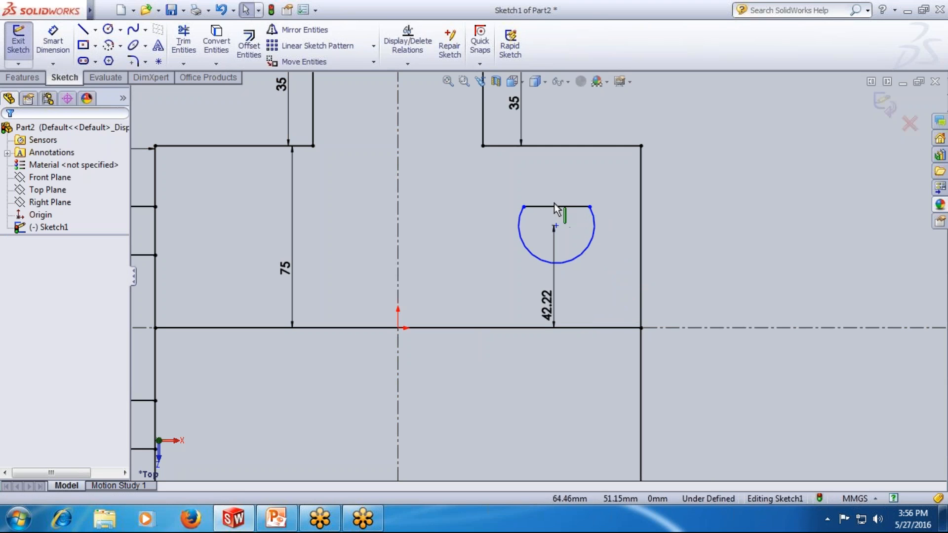
Set the arc centre's height above the horizontal line through the origin to 40 mm
key("z")
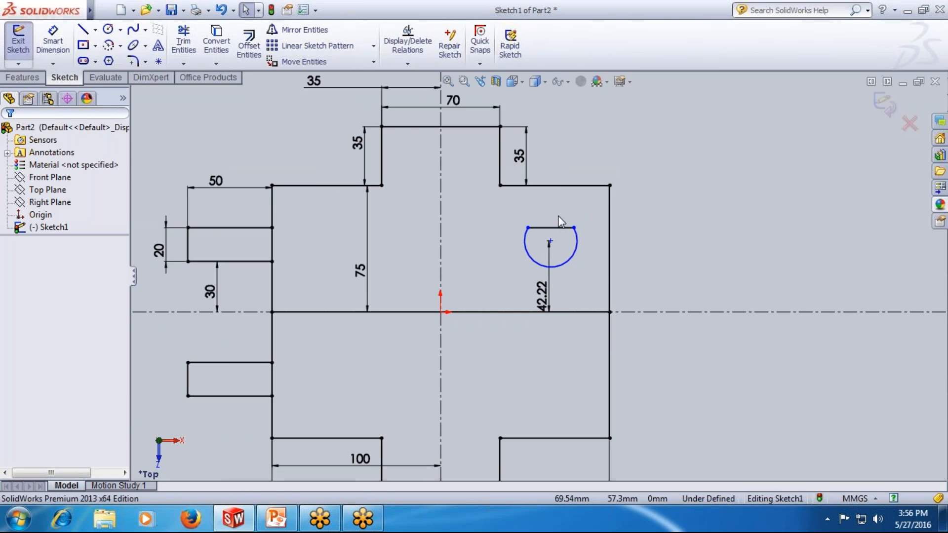
scroll(561, 222, "down", 1)
double_click(539, 315)
type("40")
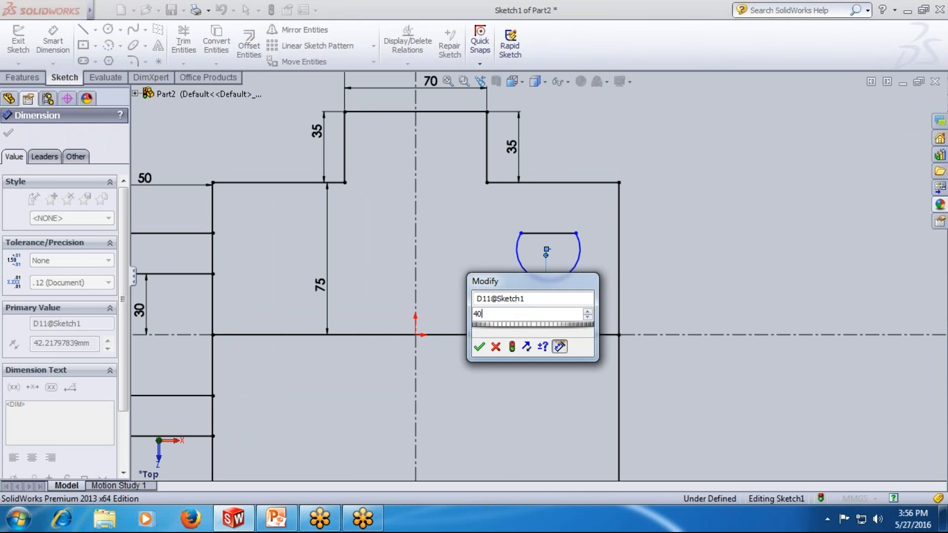
key("Return")
key("Escape")
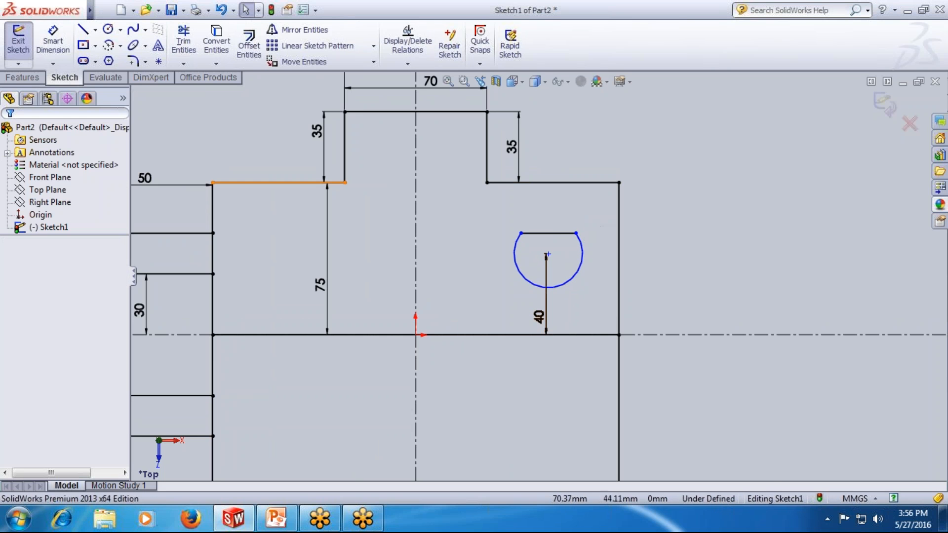
Dimension the arc's radius as 15 mm
left_click(53, 42)
left_click(547, 287)
left_click(568, 284)
type("15")
key("Return")
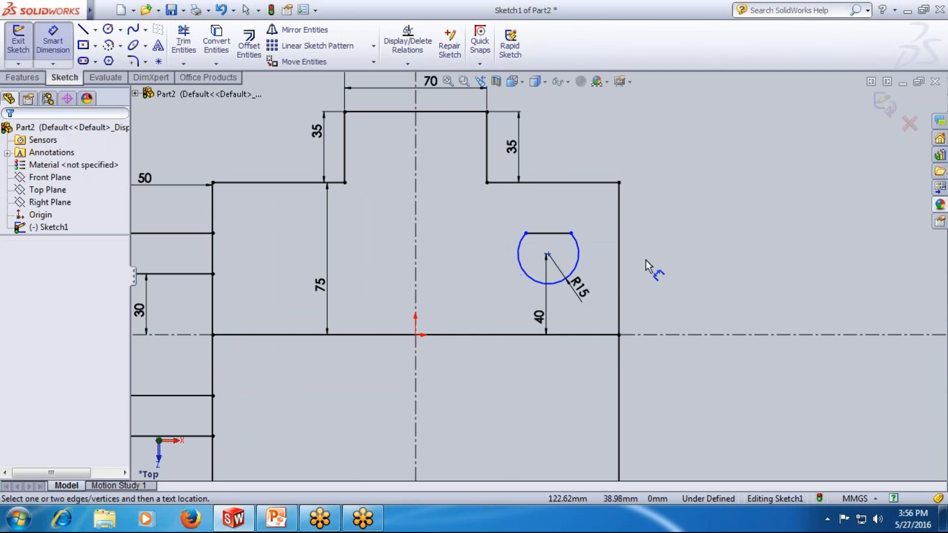
key("Escape")
left_click(578, 259)
left_click(556, 233, "ctrl")
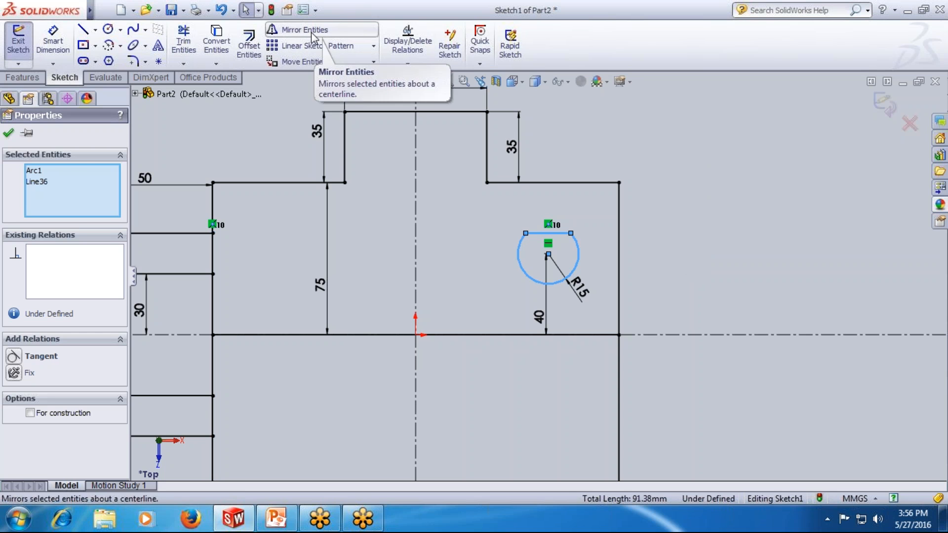
key("Escape")
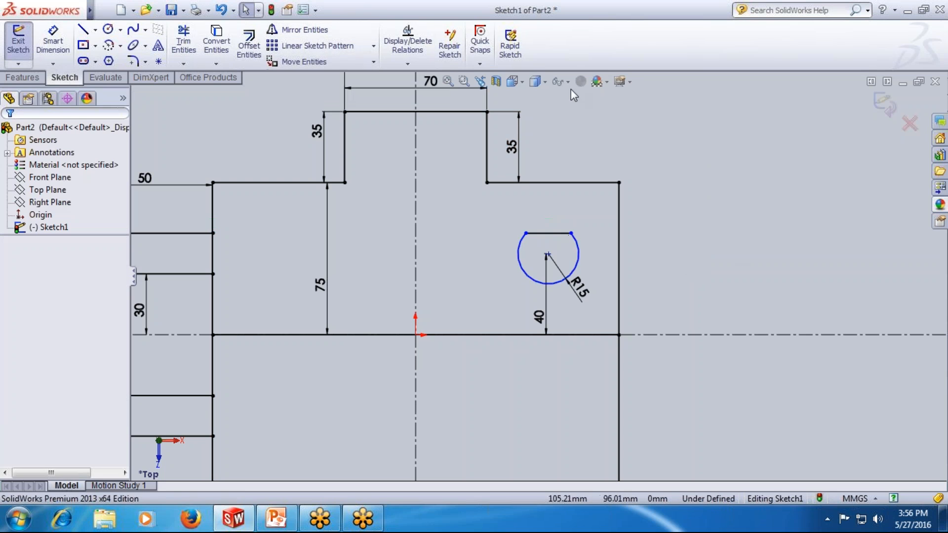
Mirror the arc and its flat top line about the horizontal centerline
left_click(306, 33)
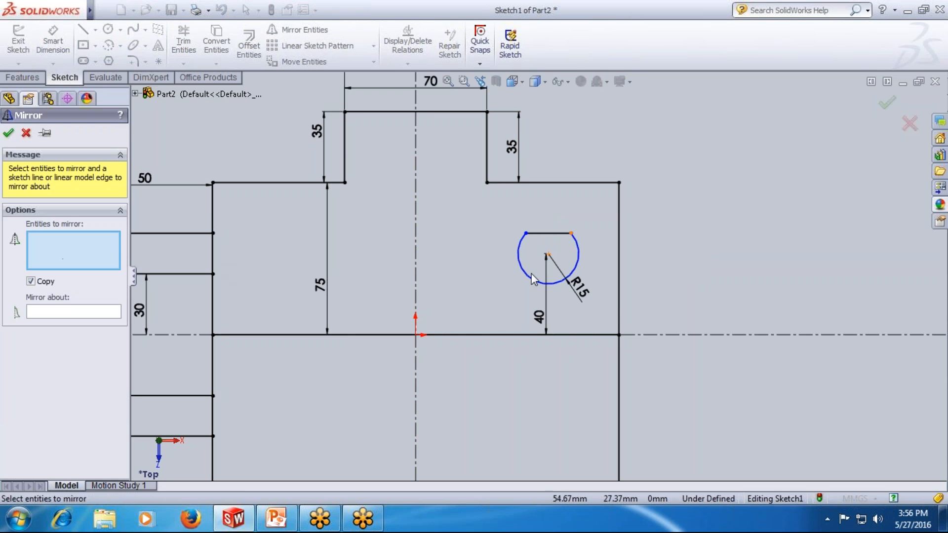
left_click(546, 234)
left_click(518, 257)
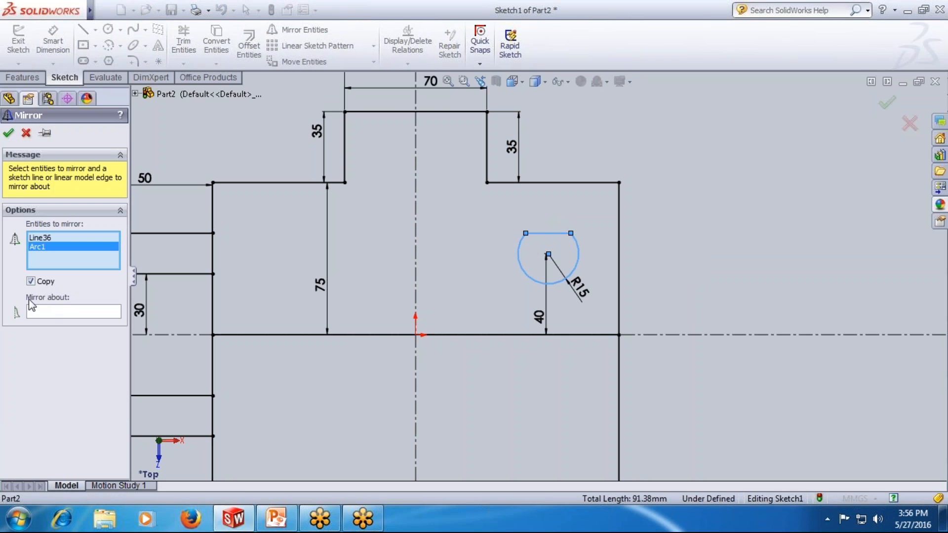
left_click(42, 314)
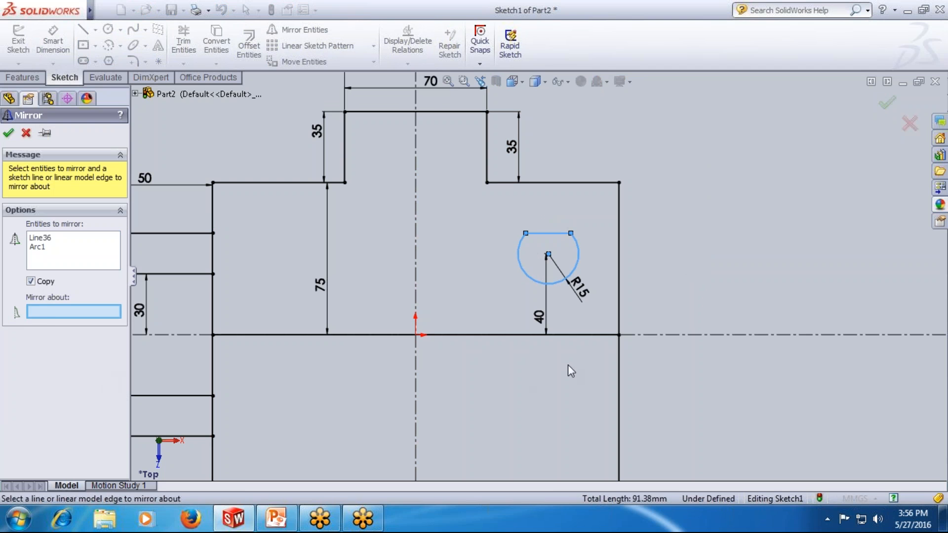
left_click(647, 335)
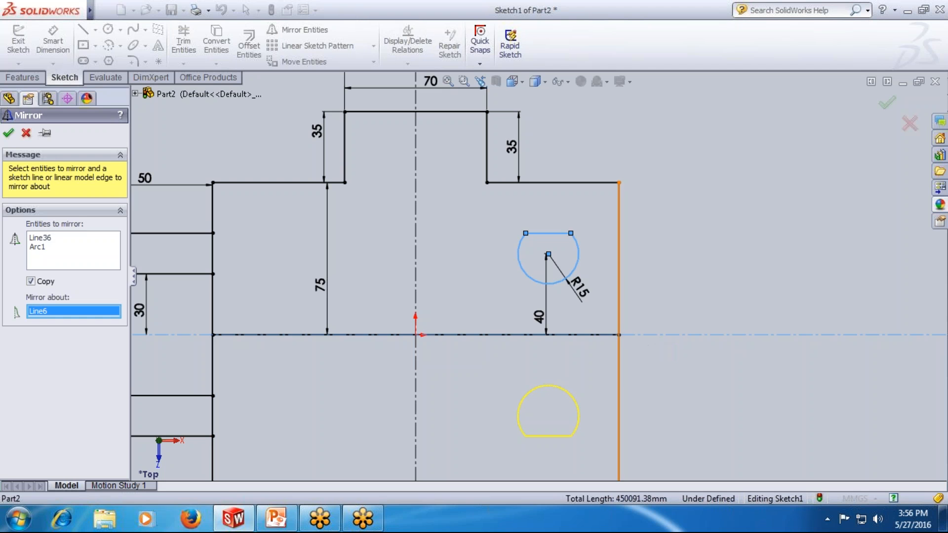
left_click(9, 134)
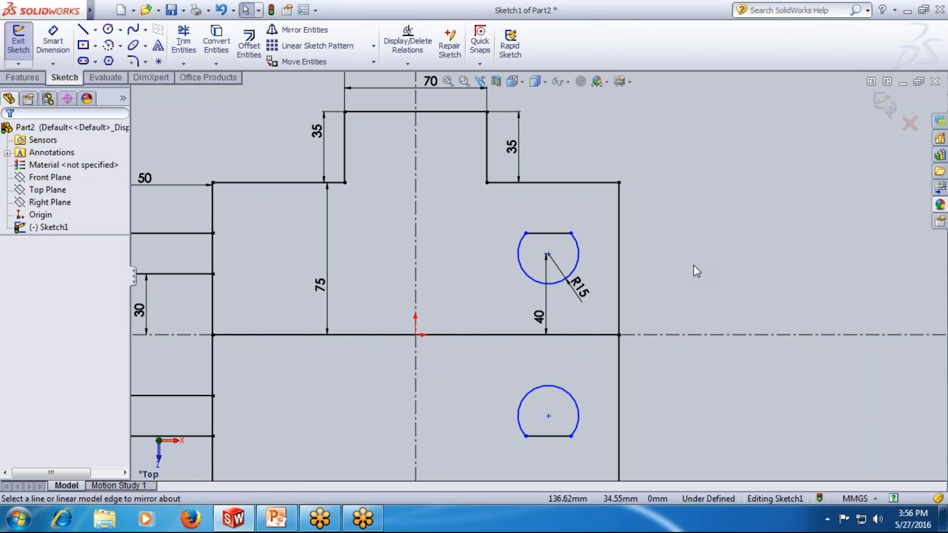
Move the upper flat-topped arc by its centre point horizontally into the open area beyond the profile's right edge, keeping relations
key("z")
scroll(494, 354, "down", 3)
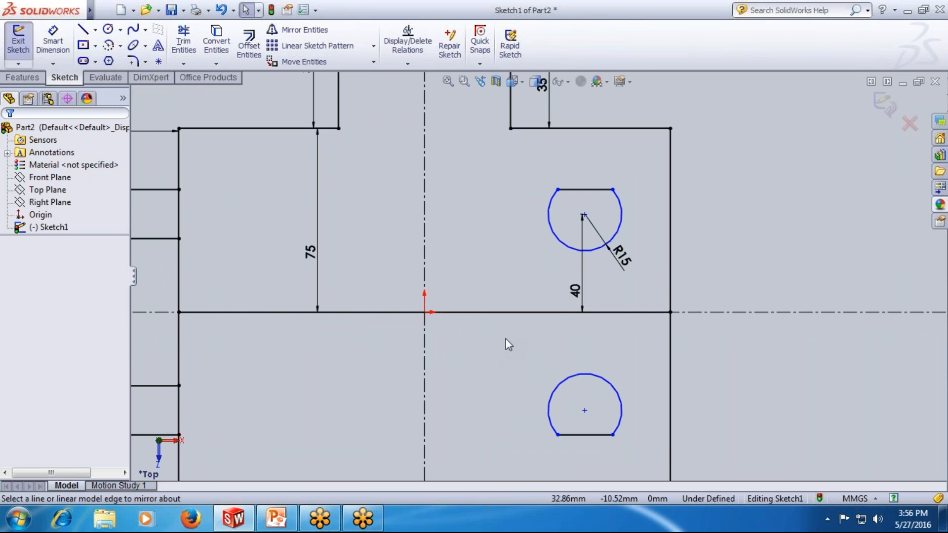
key("z")
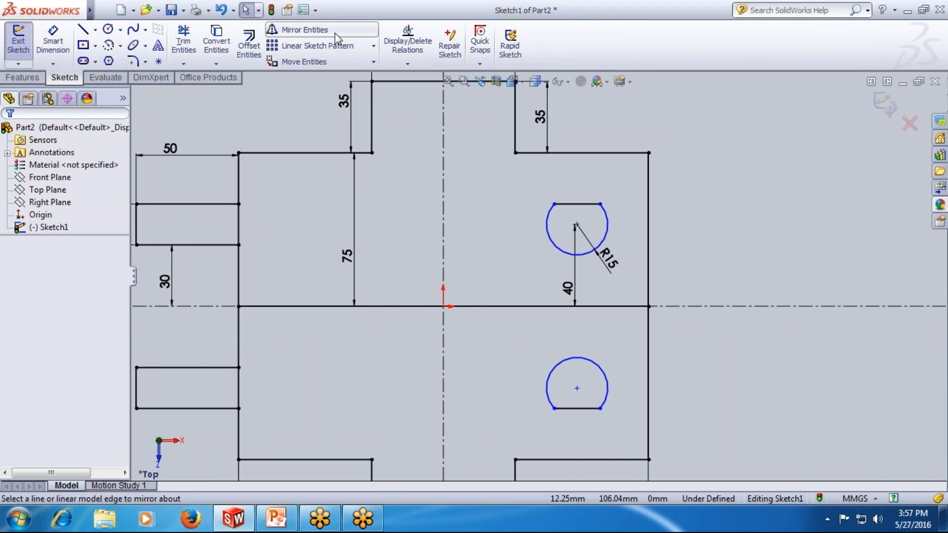
left_click(374, 62)
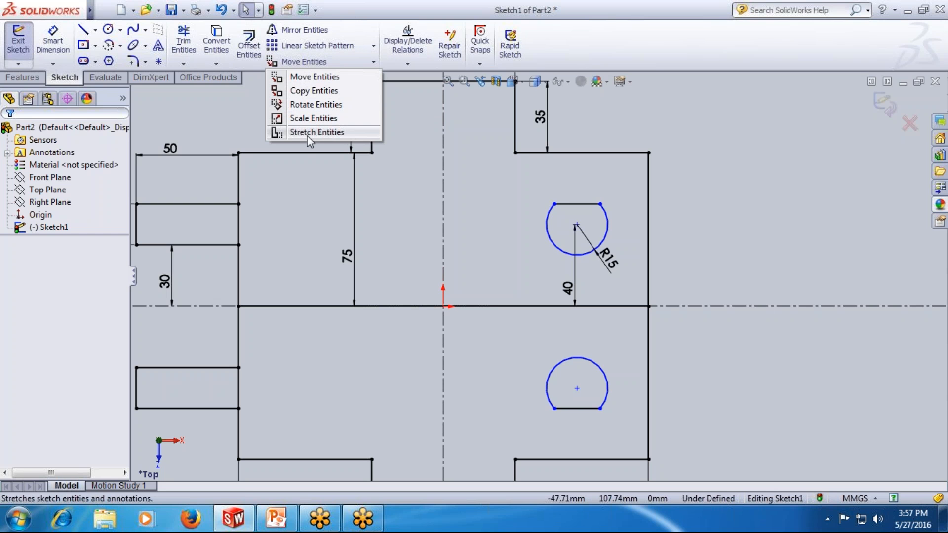
left_click(321, 78)
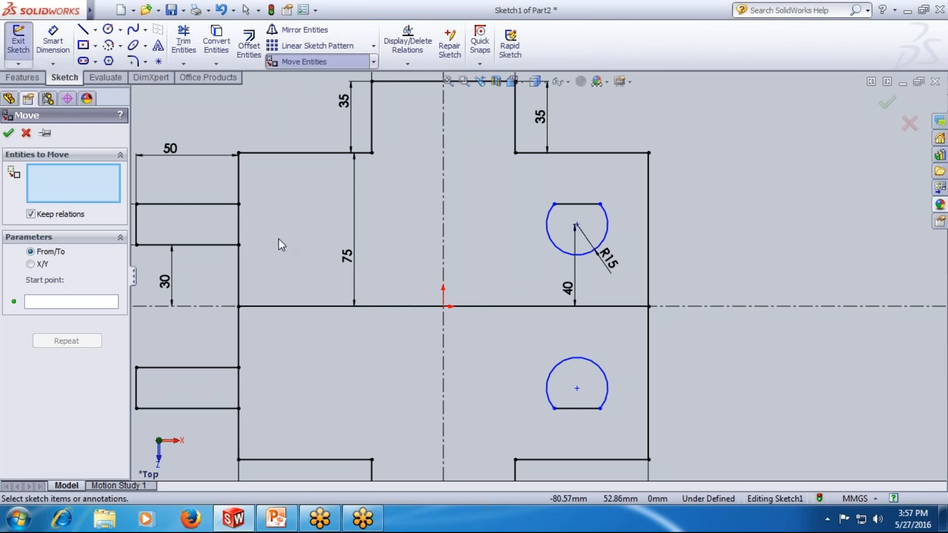
left_click(576, 204)
left_click(607, 217)
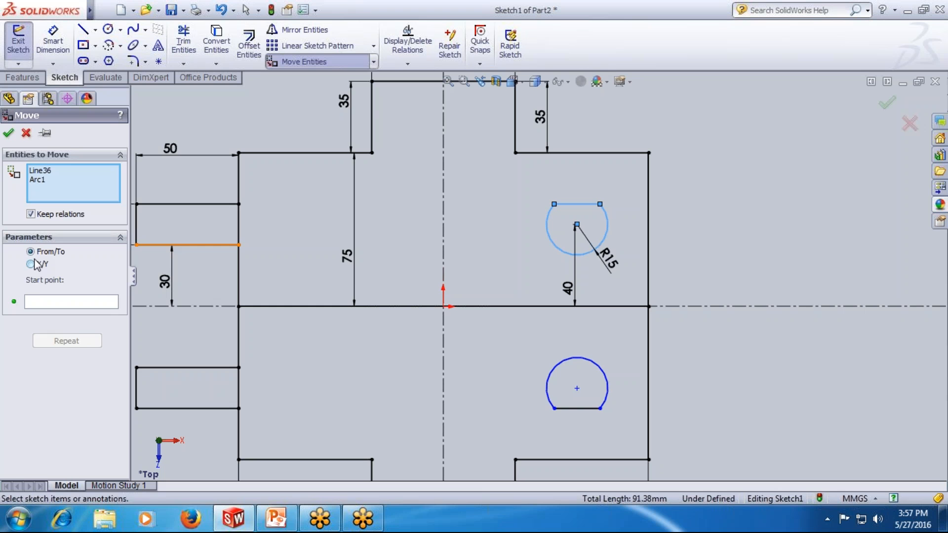
left_click(41, 302)
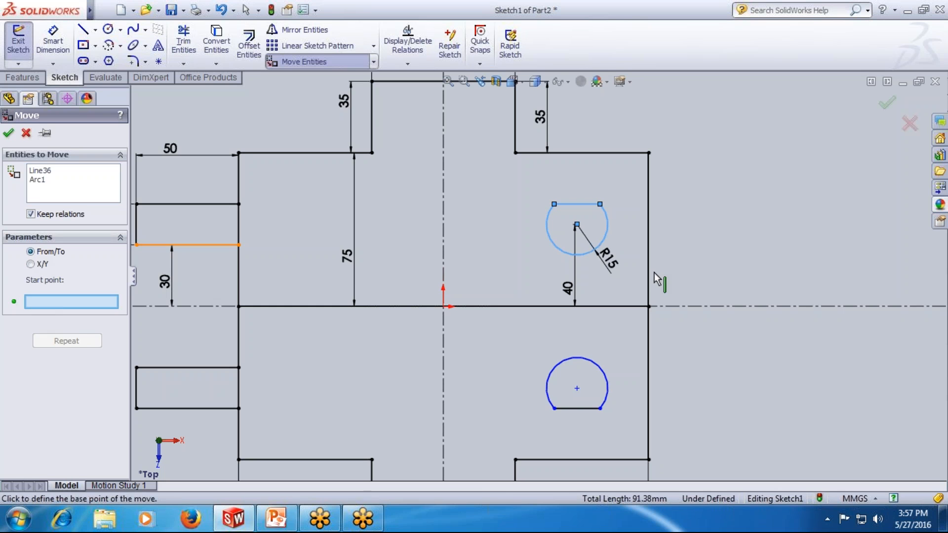
left_click(577, 224)
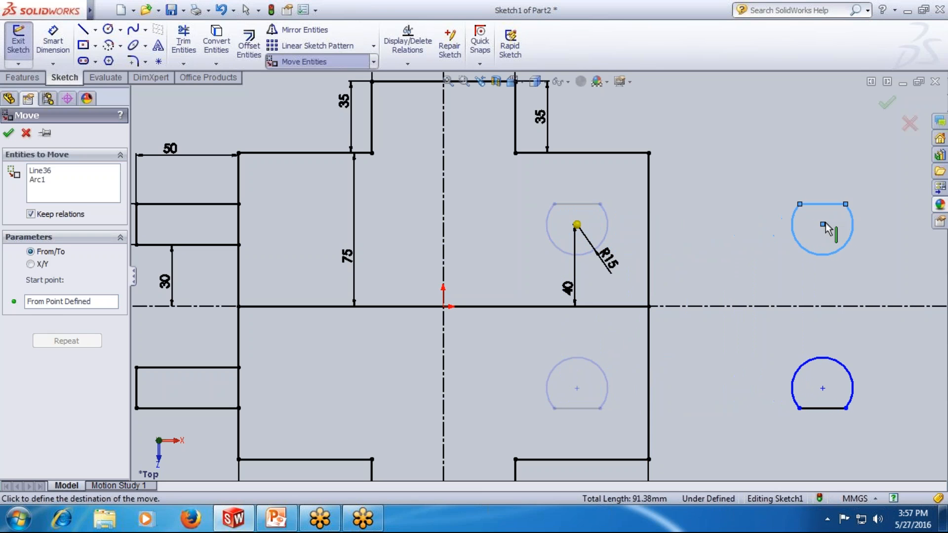
left_click(829, 226)
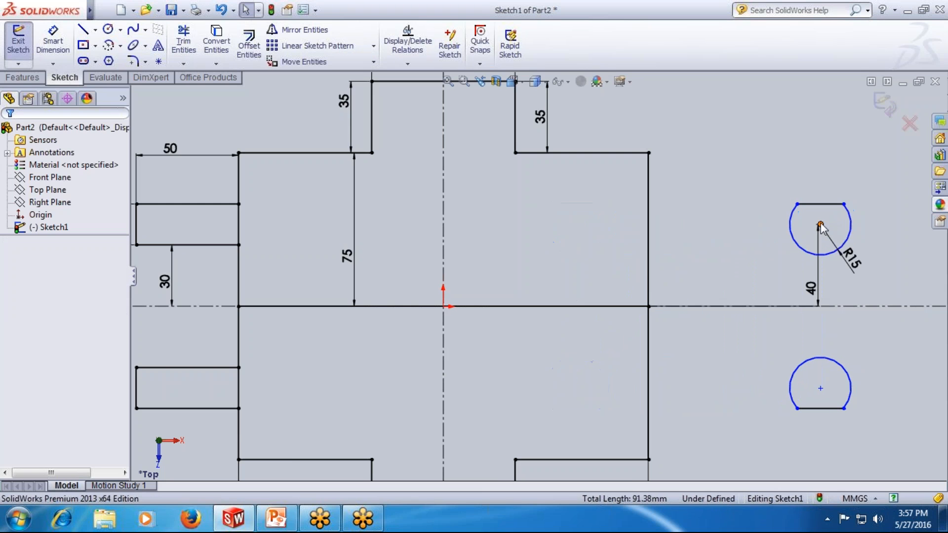
Try copying the upper flat-topped arc from its centre to a spot further right at the same height, and undo the copy
key("f")
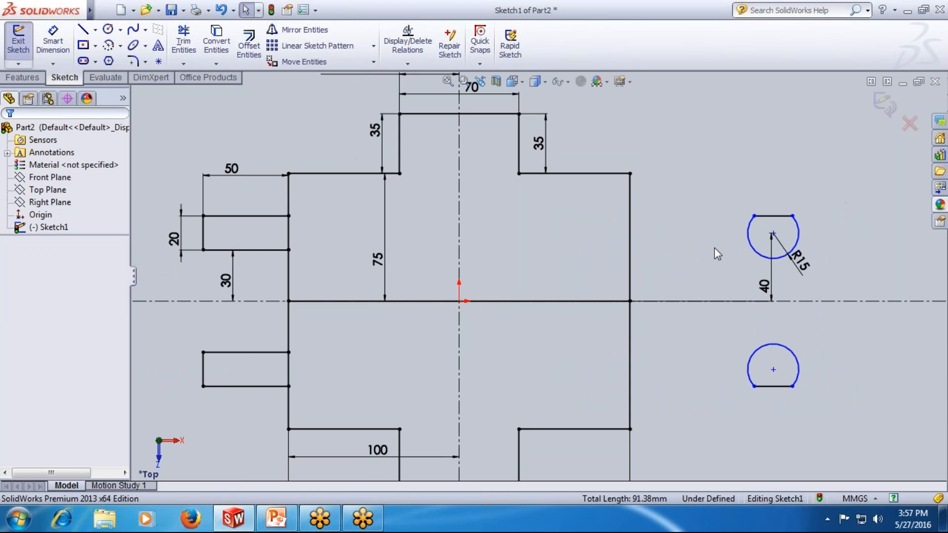
scroll(710, 247, "up", 2)
scroll(805, 256, "down", 1)
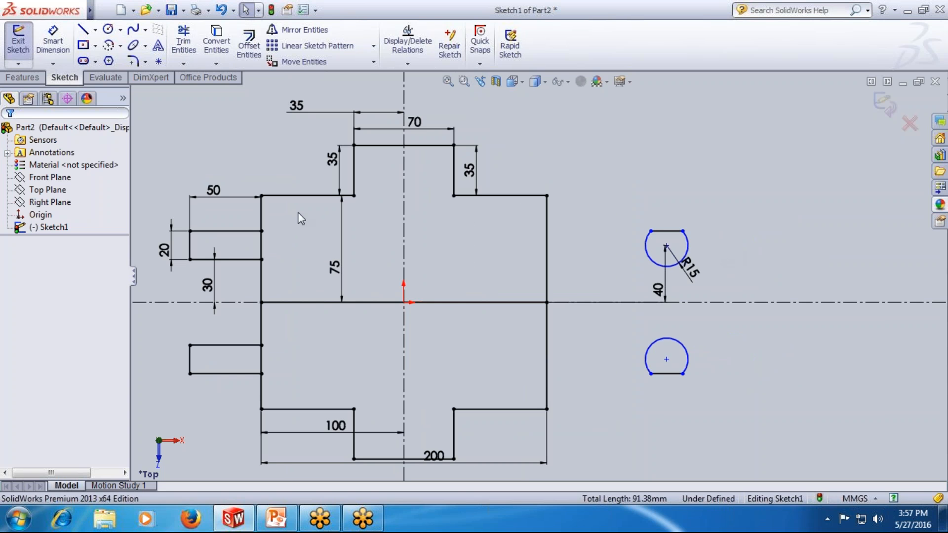
left_click(373, 62)
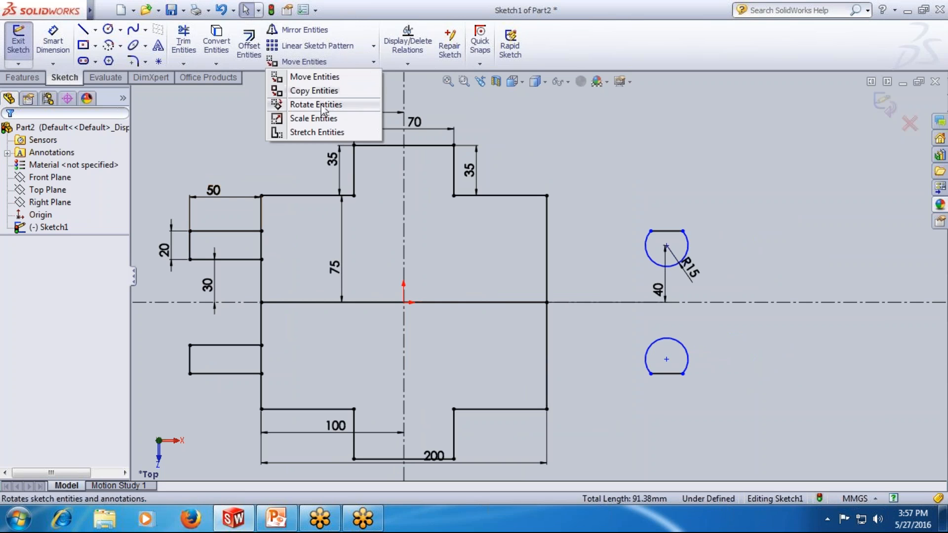
left_click(311, 92)
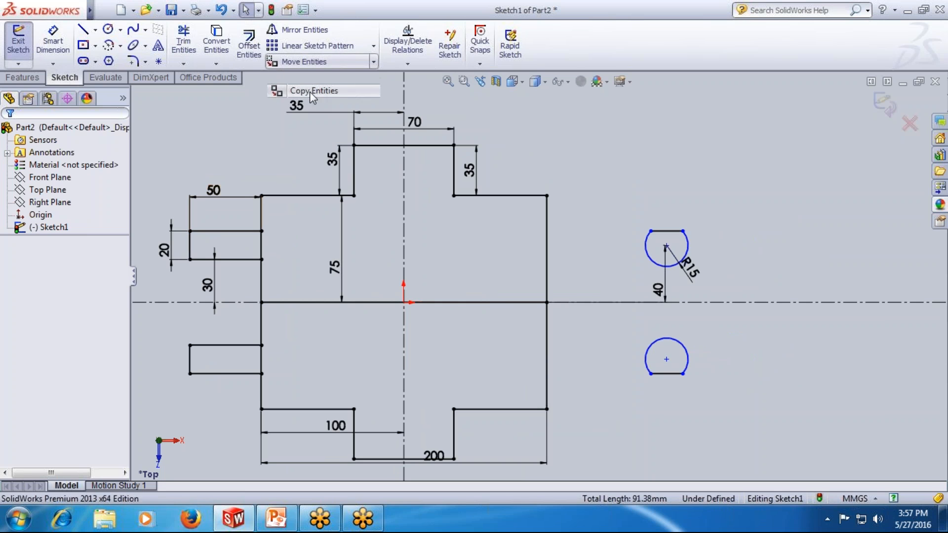
left_click(646, 248)
left_click(667, 231)
left_click(46, 302)
left_click(667, 246)
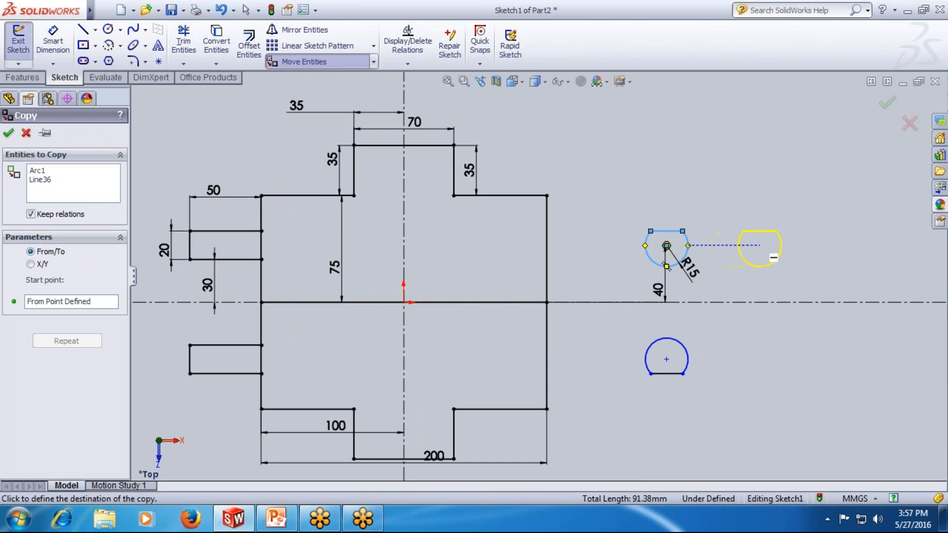
left_click(786, 245)
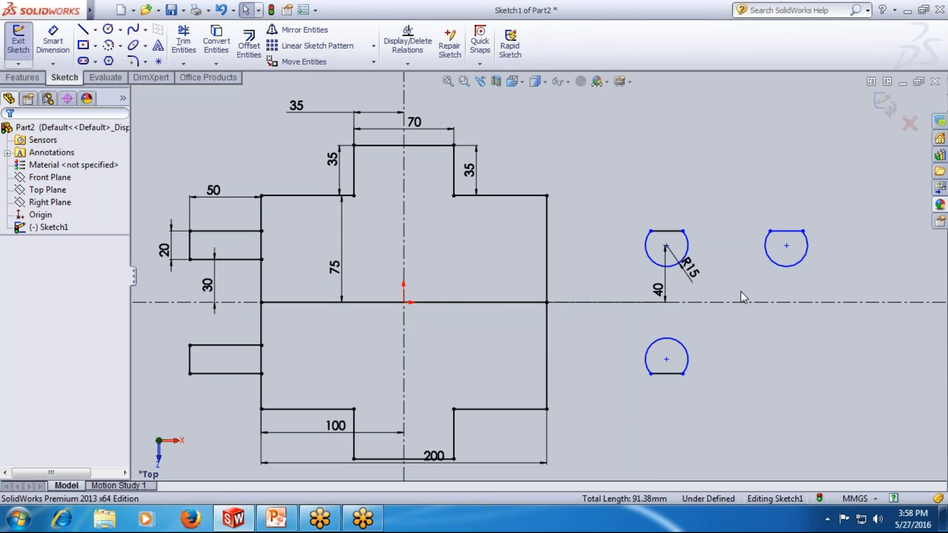
key("ctrl+z")
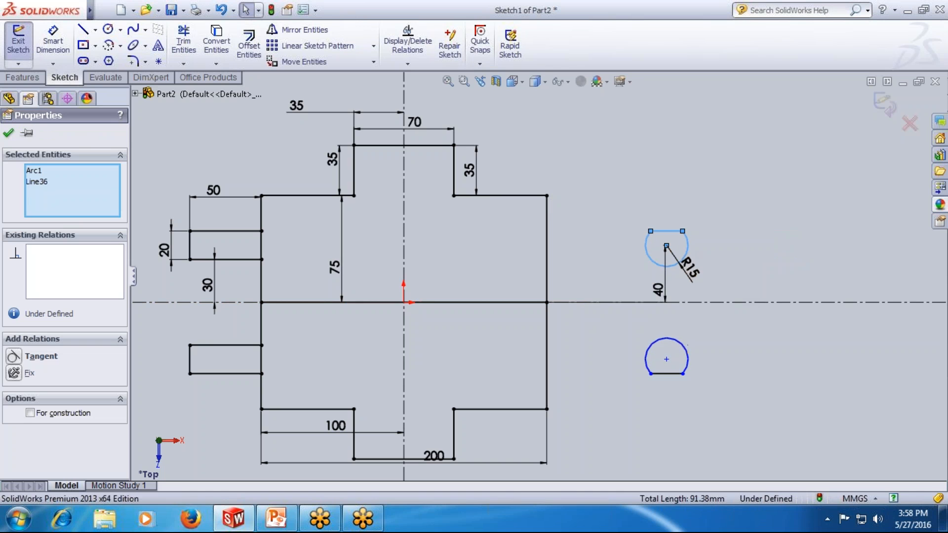
Copy both flat-sided arcs together from the upper arc's centre to a spot further right at the same height
left_click_drag(623, 402, 626, 400)
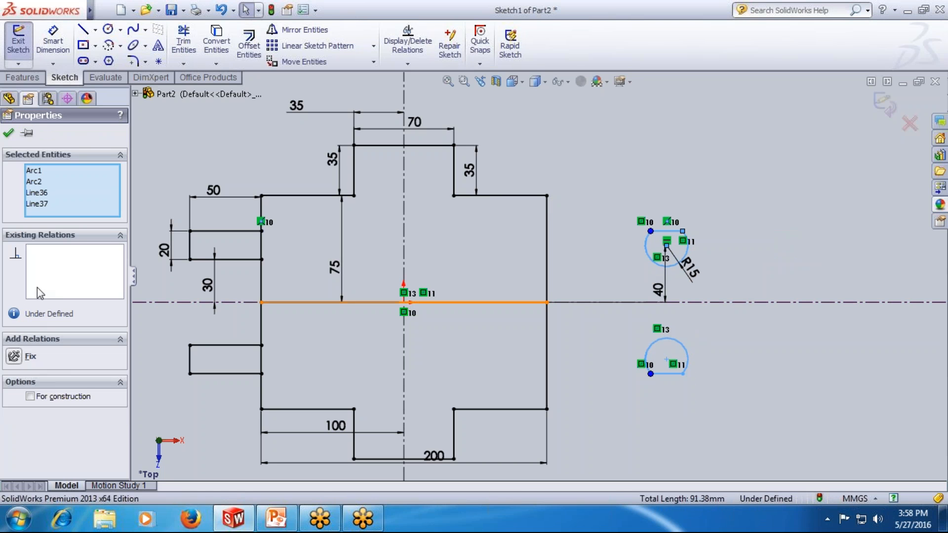
left_click(374, 62)
left_click(354, 91)
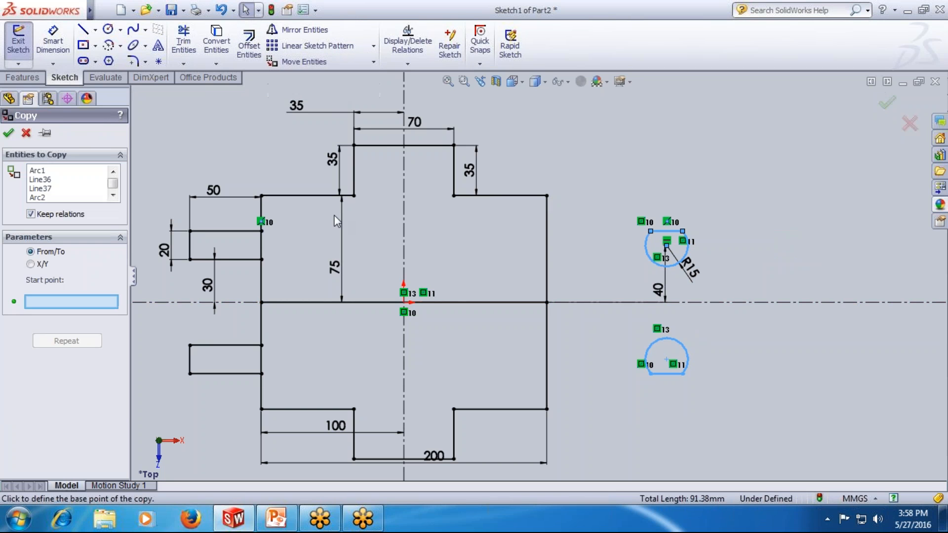
left_click(666, 246)
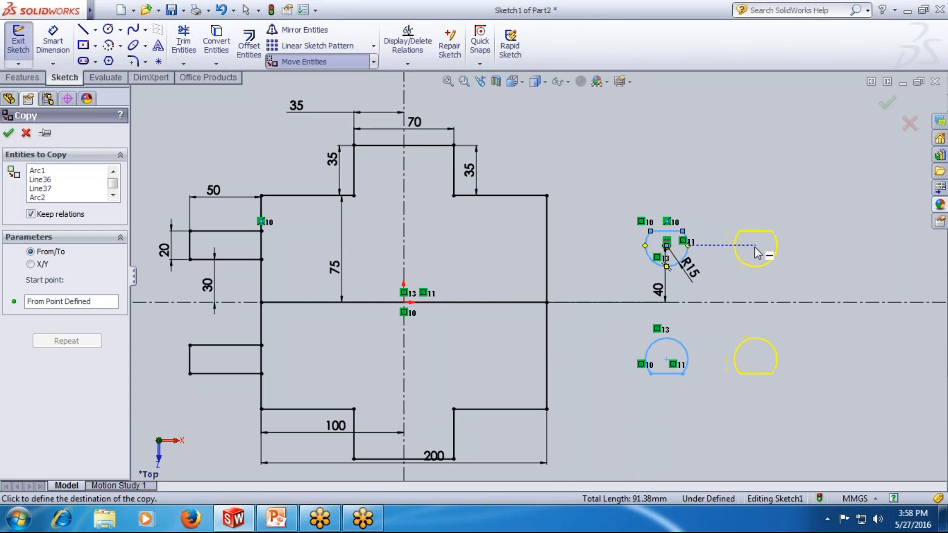
left_click(754, 246)
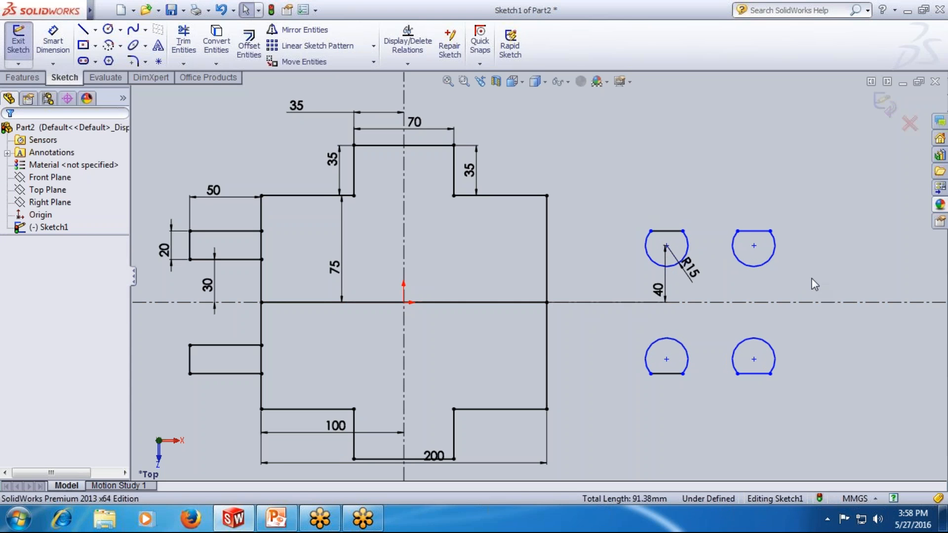
Try rotating the upper copied arc and its flat line 45 degrees about the arc's centre, and undo the rotation
scroll(810, 253, "up", 2)
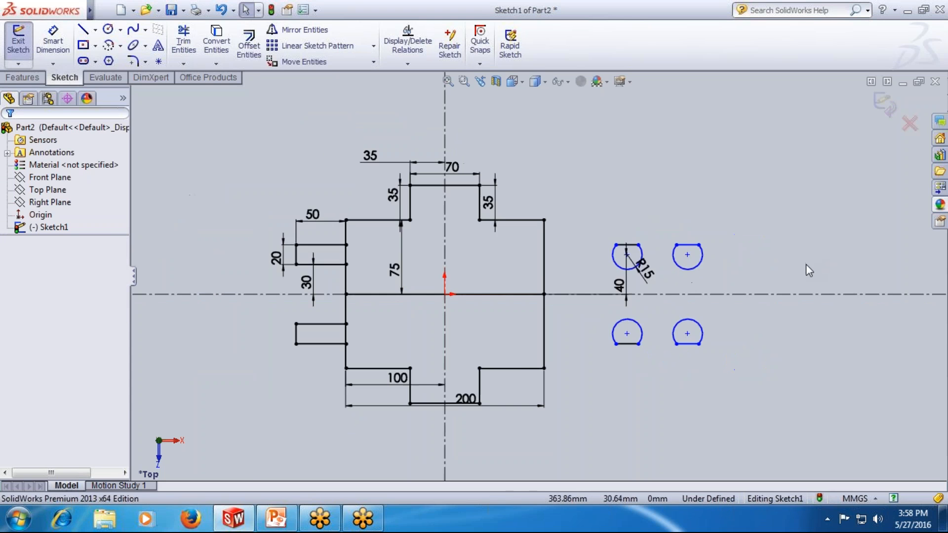
scroll(806, 265, "down", 2)
left_click(375, 63)
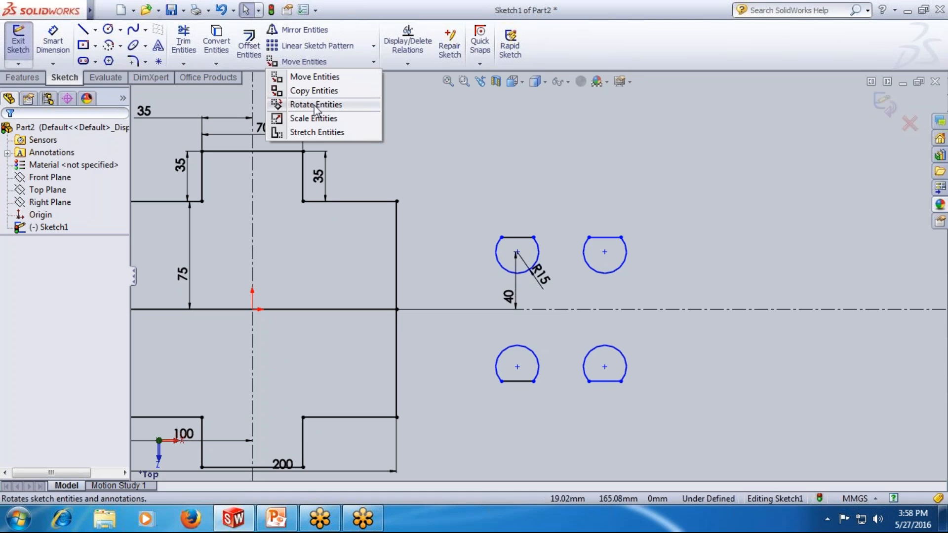
left_click(316, 105)
left_click_drag(642, 230, 573, 287)
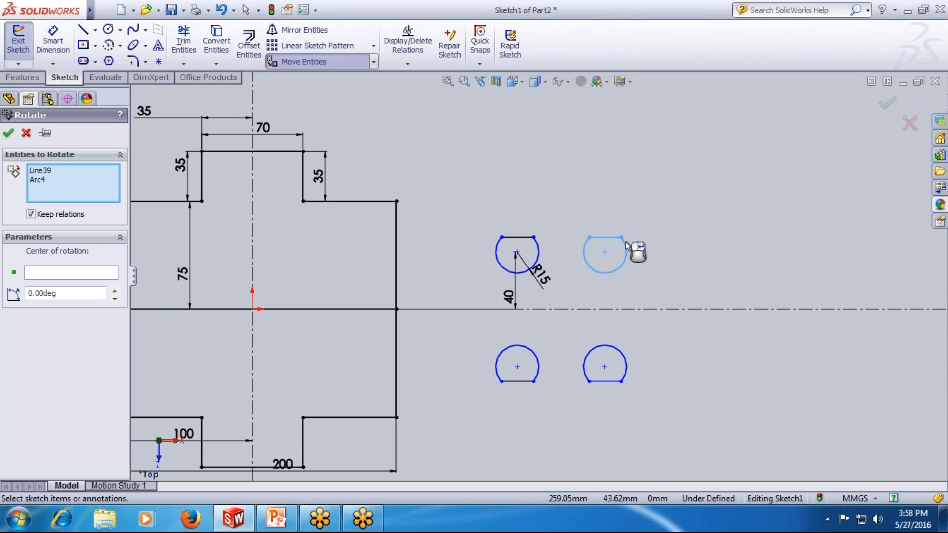
left_click(53, 276)
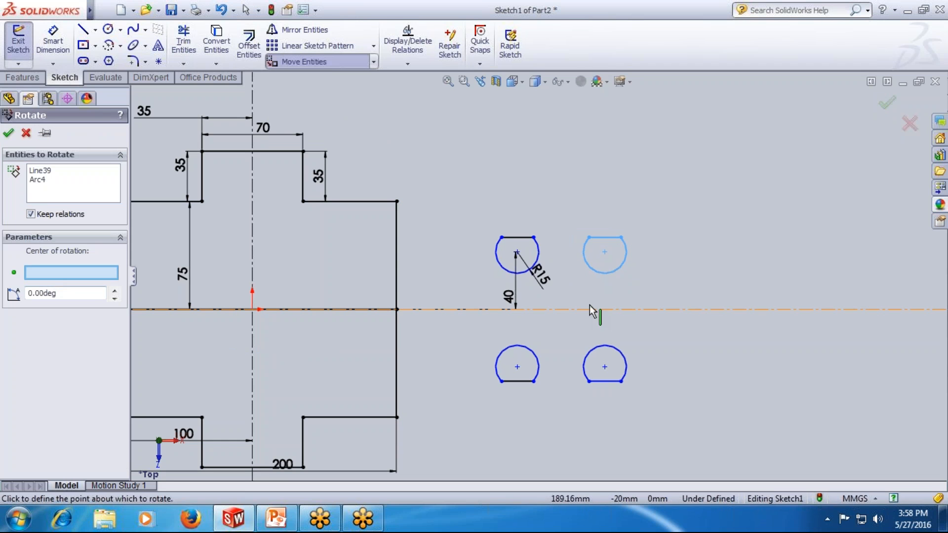
left_click(605, 252)
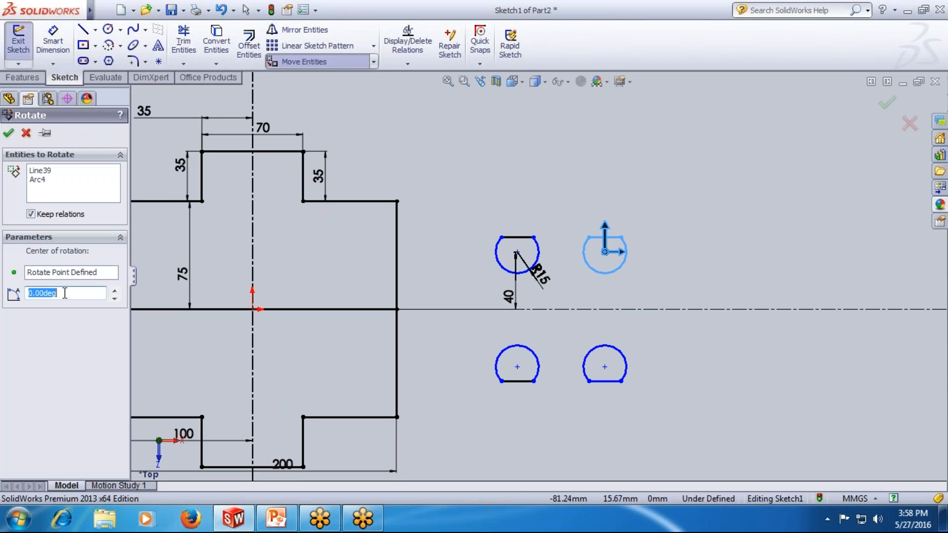
type("45")
key("Return")
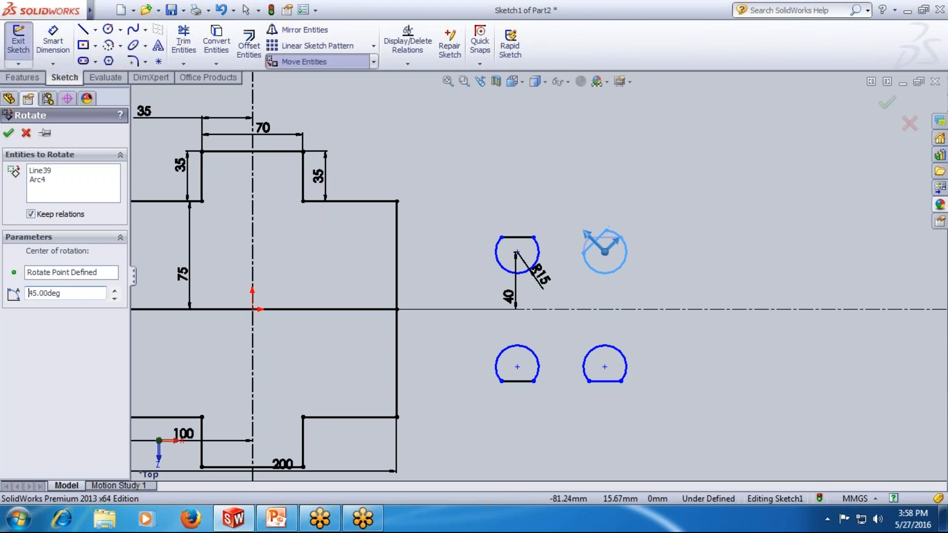
left_click(8, 135)
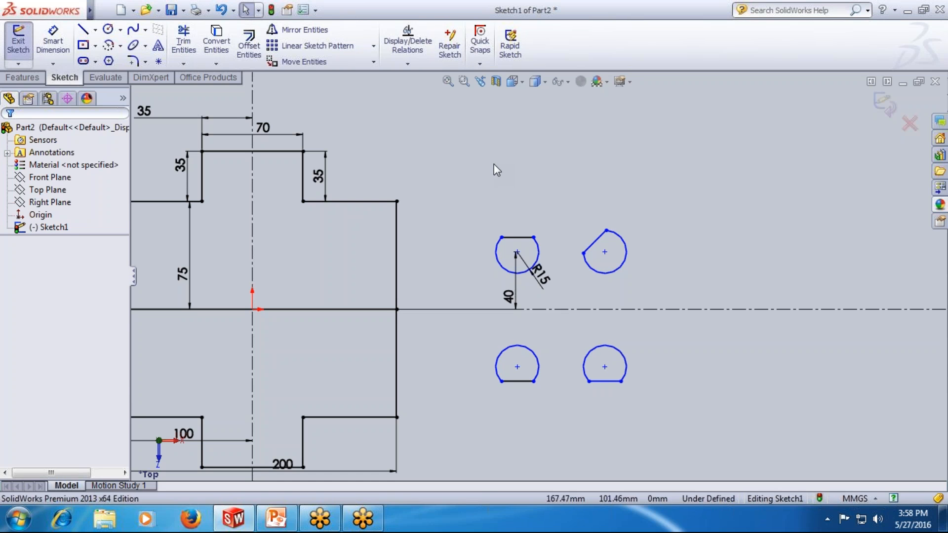
key("ctrl+z")
left_click(532, 181)
Try copying the right-hand upper flat-topped arc and its line using X/Y offsets of 50 mm each, keeping relations
left_click(374, 61)
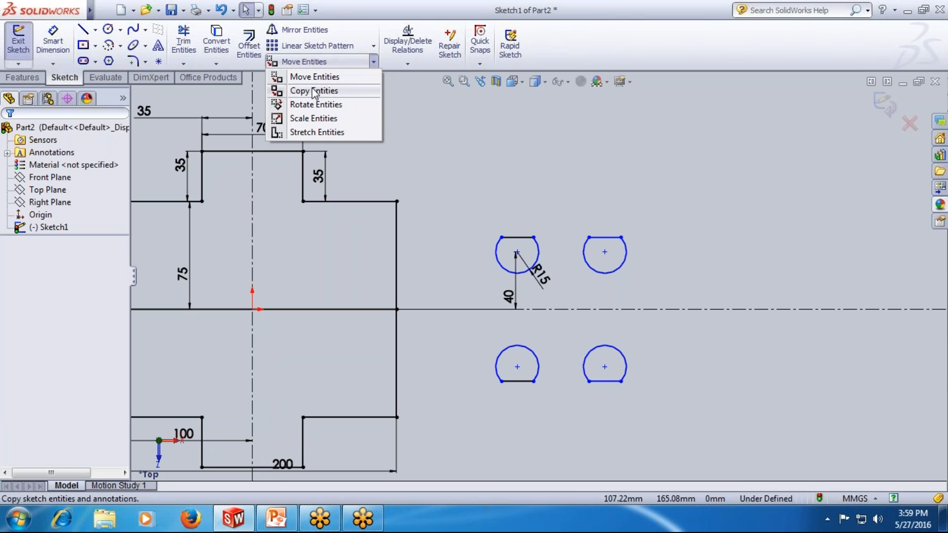
left_click(299, 103)
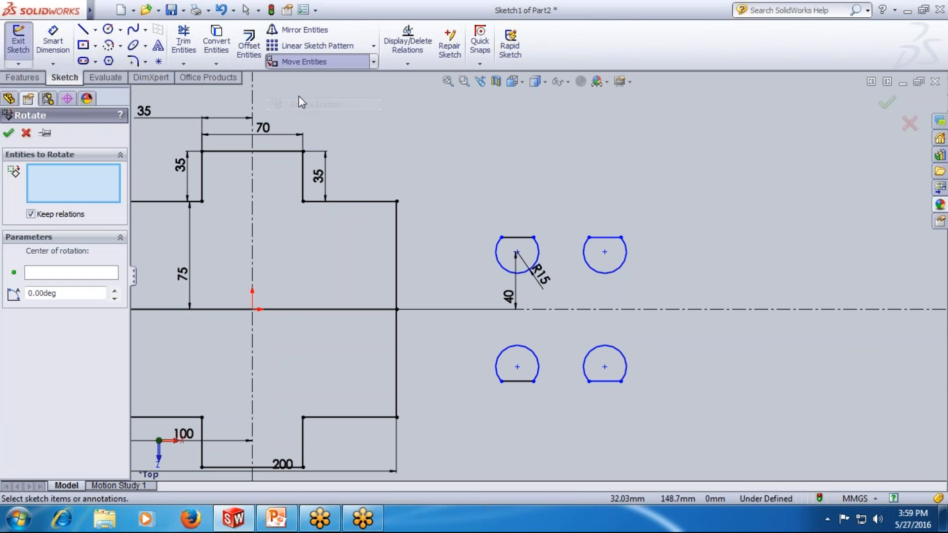
left_click(373, 61)
left_click(319, 91)
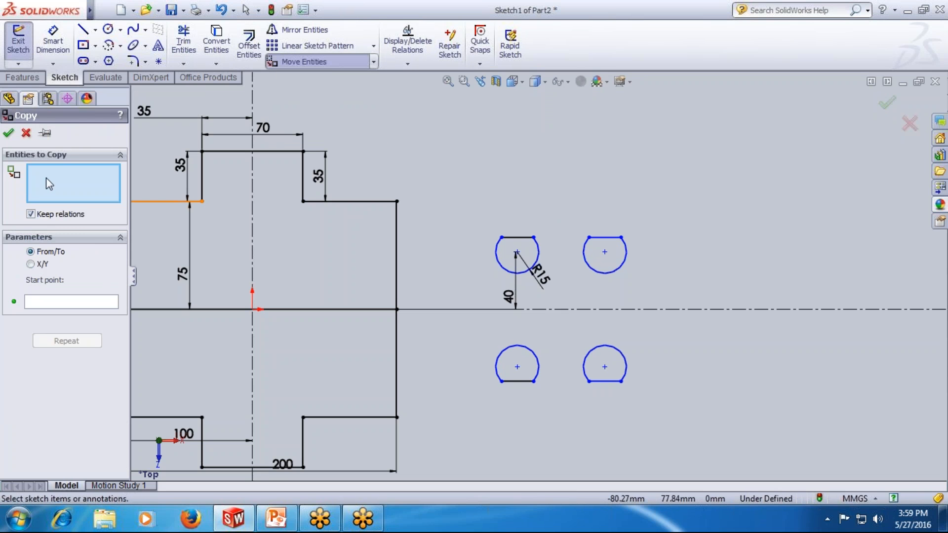
left_click_drag(641, 234, 576, 293)
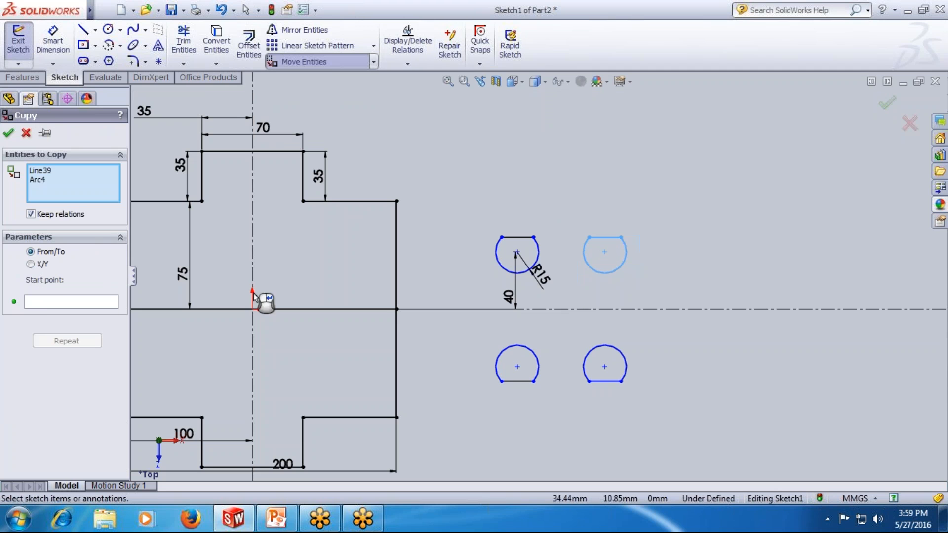
left_click(30, 264)
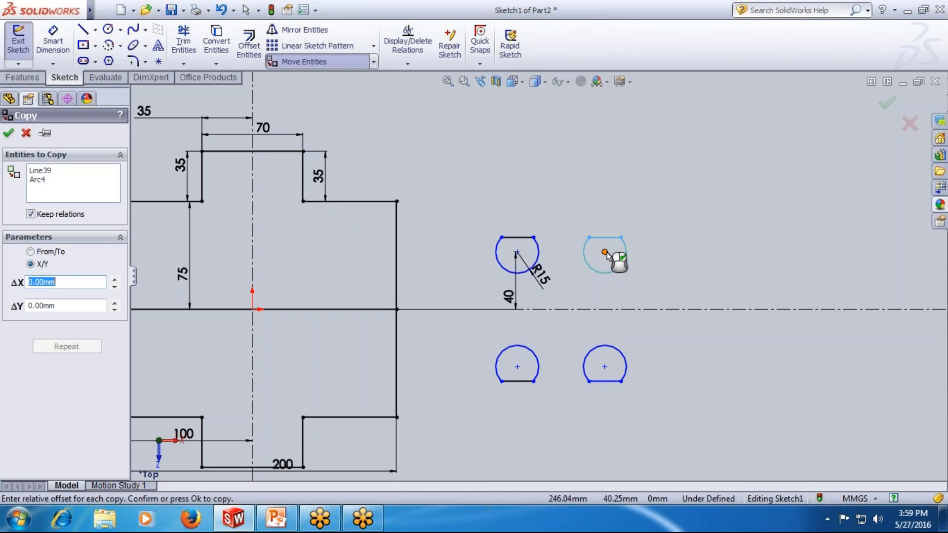
left_click(116, 279)
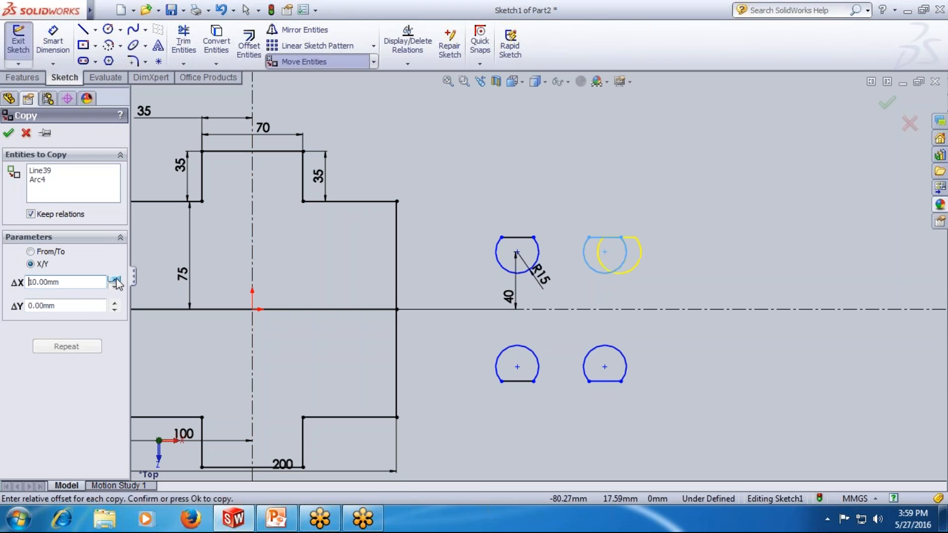
left_click(116, 280)
left_click(116, 280)
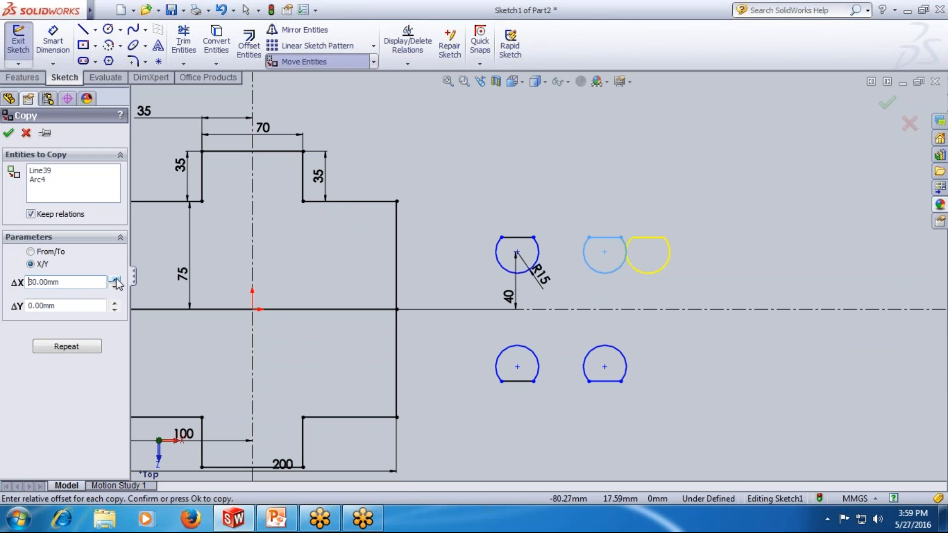
left_click(116, 280)
left_click(114, 304)
left_click(114, 303)
left_click(115, 303)
left_click(115, 303)
left_click(116, 303)
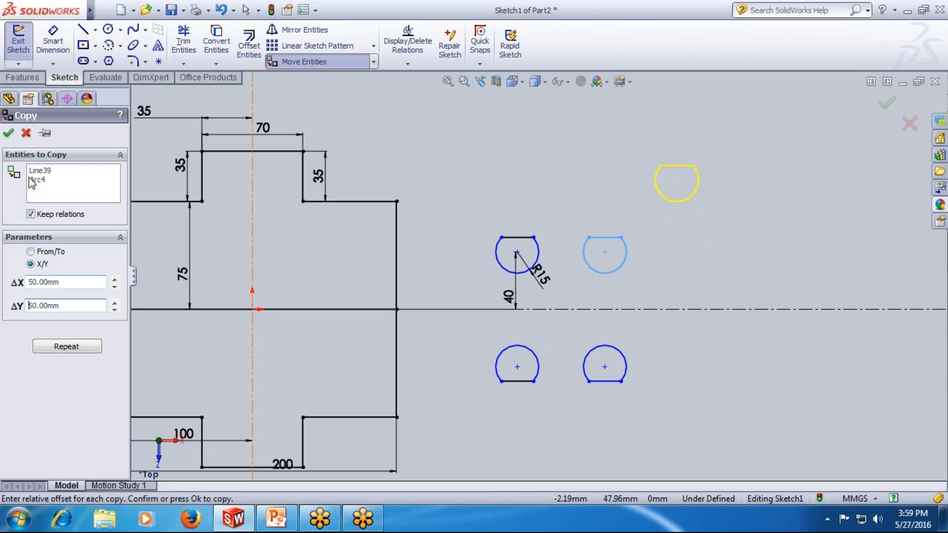
Repeat the offset copy twice, reset the X and Y offsets to 50 mm each, and finish the copy
left_click(66, 347)
left_click(89, 347)
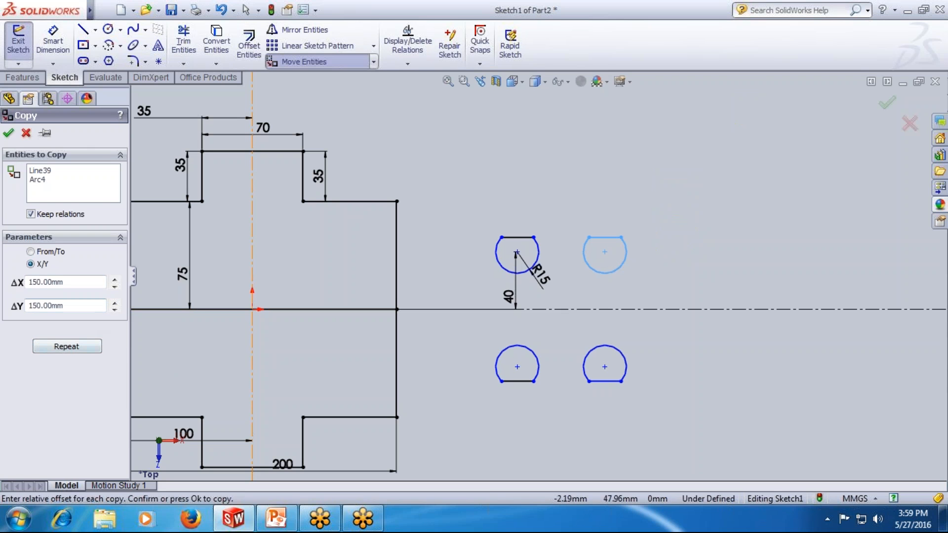
left_click(114, 287)
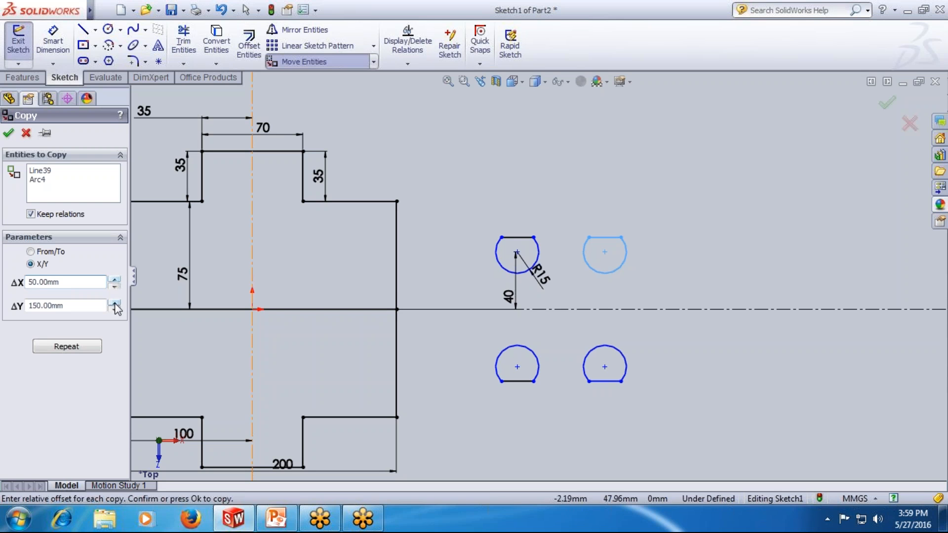
left_click(114, 311)
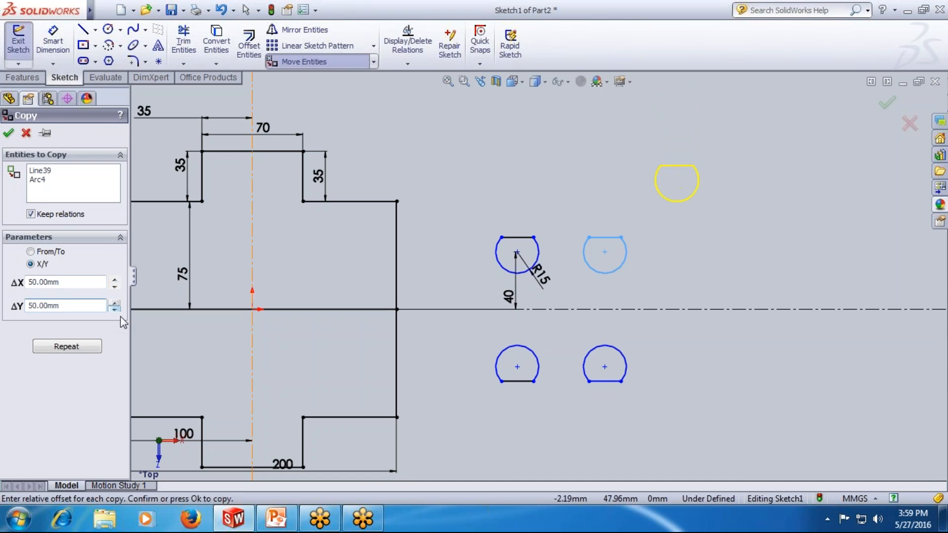
left_click(10, 134)
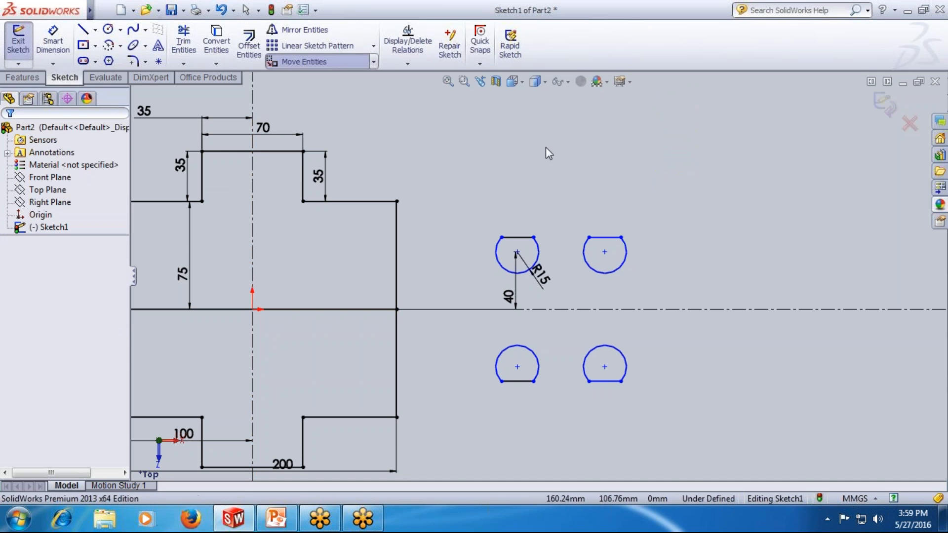
Copy the right-hand upper flat-topped arc and its line by 50 mm in X and 40 mm in Y, keeping relations
key("f")
scroll(629, 203, "up", 3)
scroll(562, 267, "down", 7)
left_click_drag(549, 347, 470, 280)
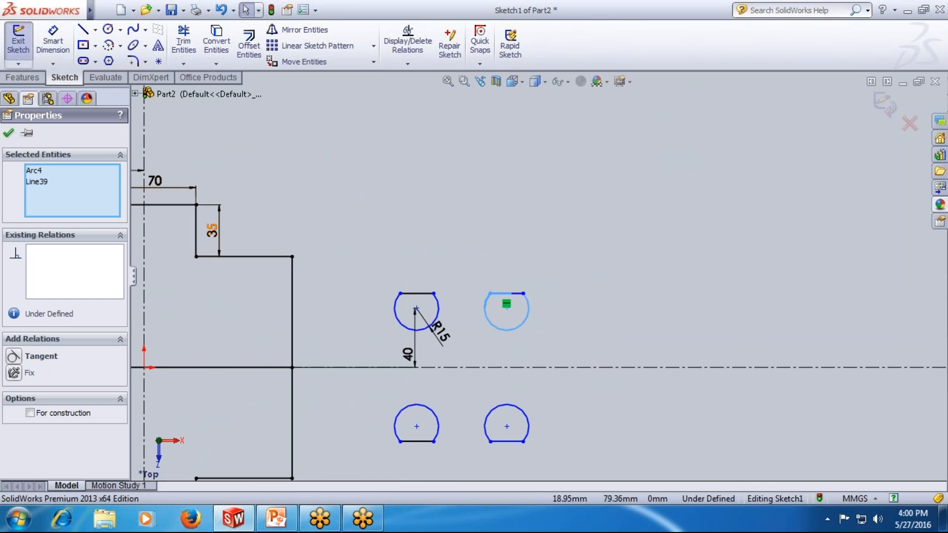
left_click(374, 61)
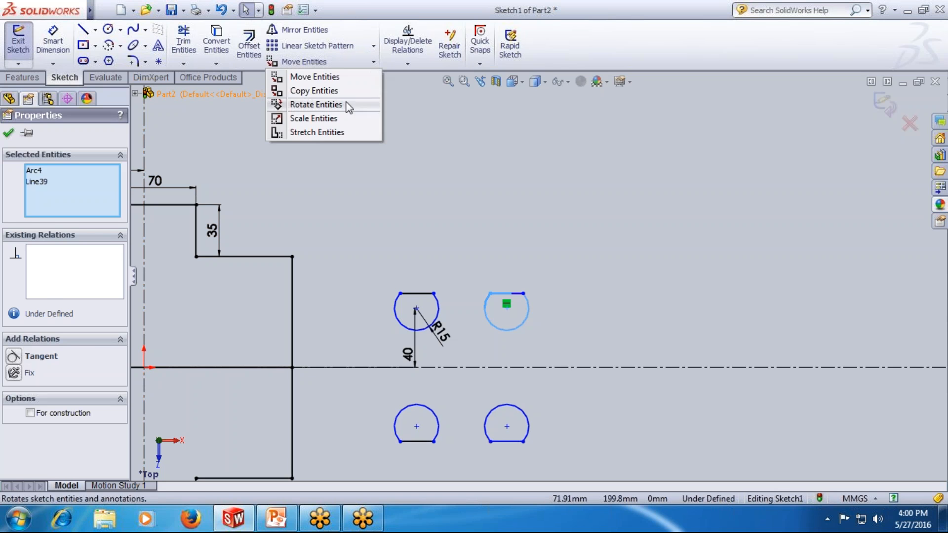
left_click(316, 92)
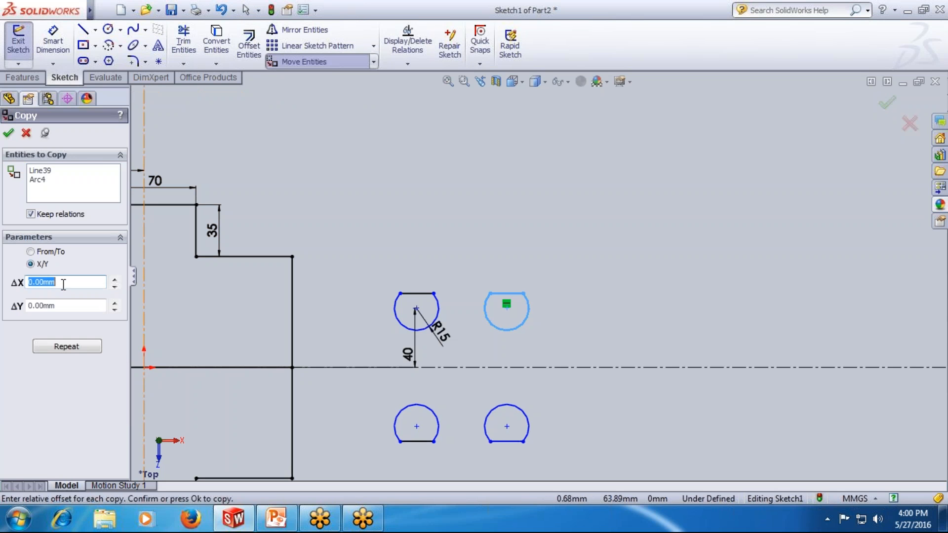
left_click(115, 280)
left_click(115, 279)
left_click(115, 279)
left_click(115, 279)
left_click(114, 302)
left_click(114, 302)
left_click(115, 302)
left_click(115, 302)
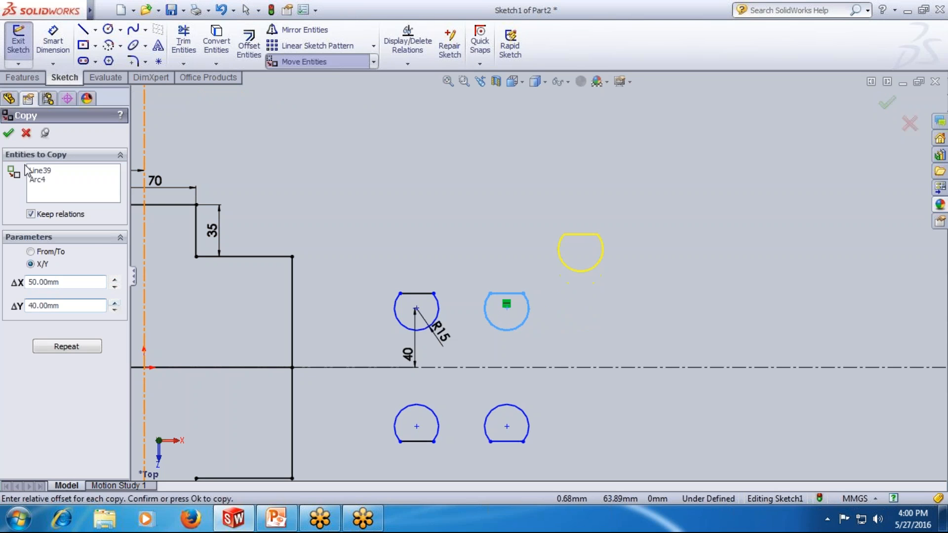
left_click(8, 134)
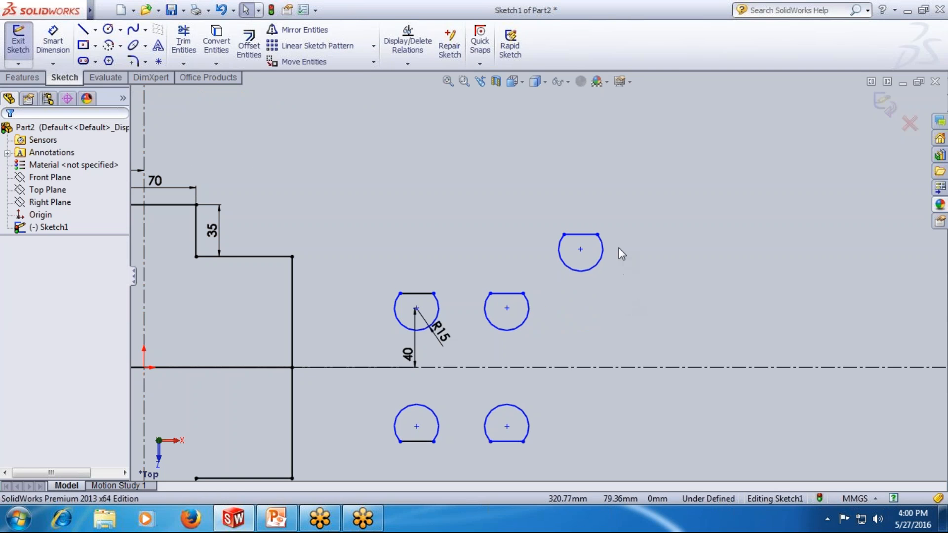
Sketch a circle of about 45 mm radius in the open area above and to the right of the newest flat-topped arc
left_click(374, 62)
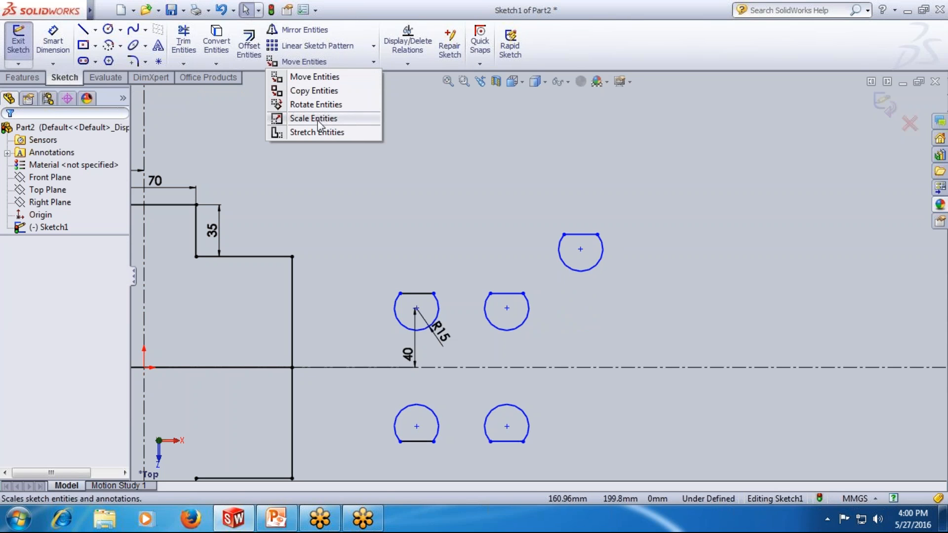
scroll(465, 209, "up", 3)
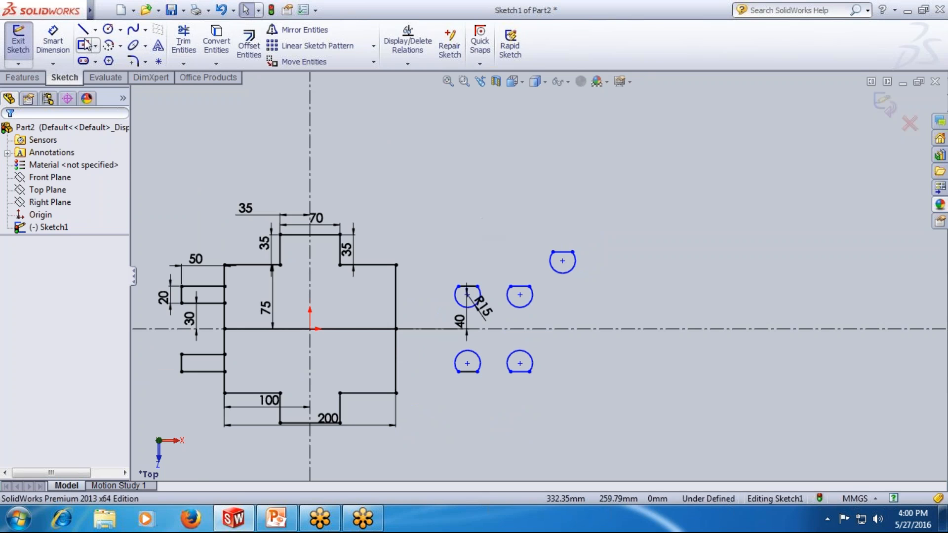
left_click(107, 29)
left_click(689, 195)
left_click(707, 165)
scroll(769, 201, "up", 2)
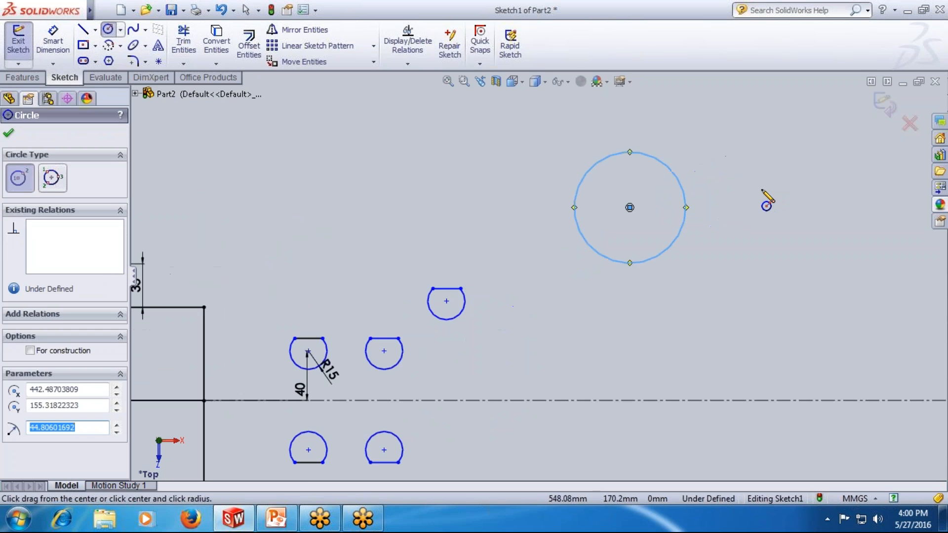
key("Escape")
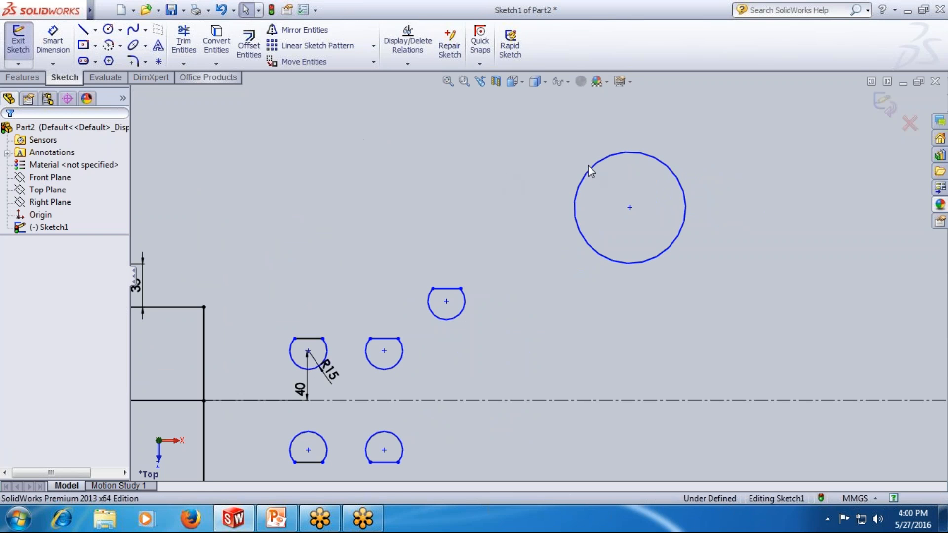
Dimension the new circle's diameter as 100 mm
left_click(592, 167)
key("Escape")
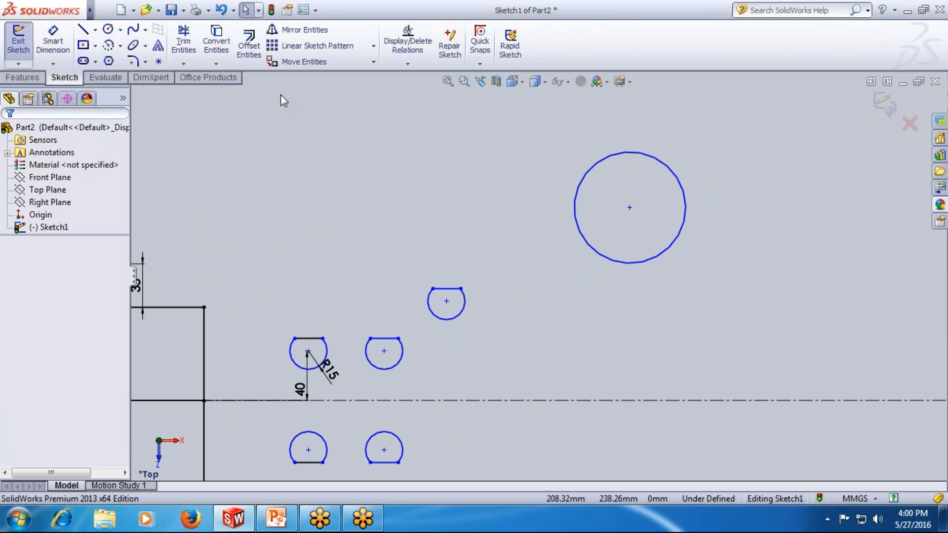
left_click(55, 43)
left_click(586, 163)
left_click(549, 191)
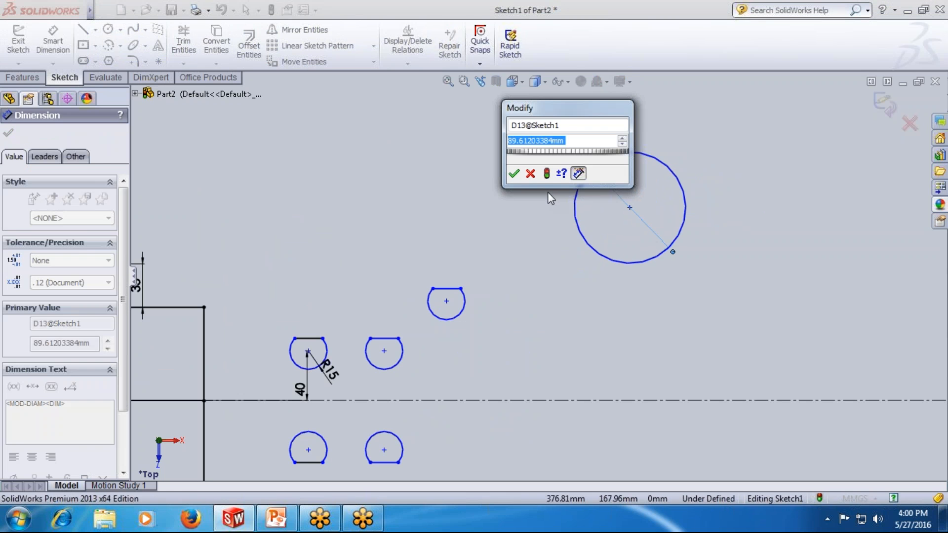
type("100")
key("Return")
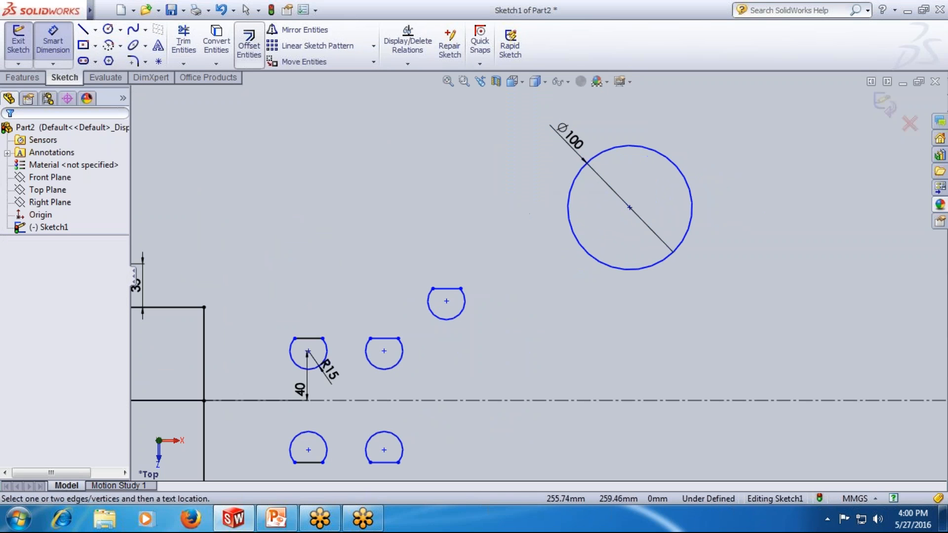
Sketch an arm of three lines from the circle's centre: horizontally right beyond the circle, about 22 mm up, and back left inside it
left_click(90, 33)
left_click(630, 207)
left_click(769, 207)
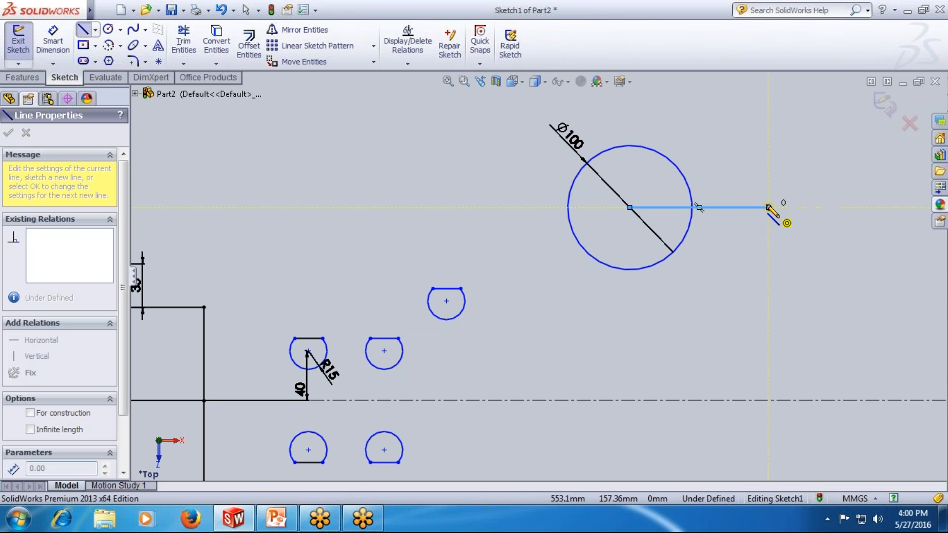
left_click(768, 181)
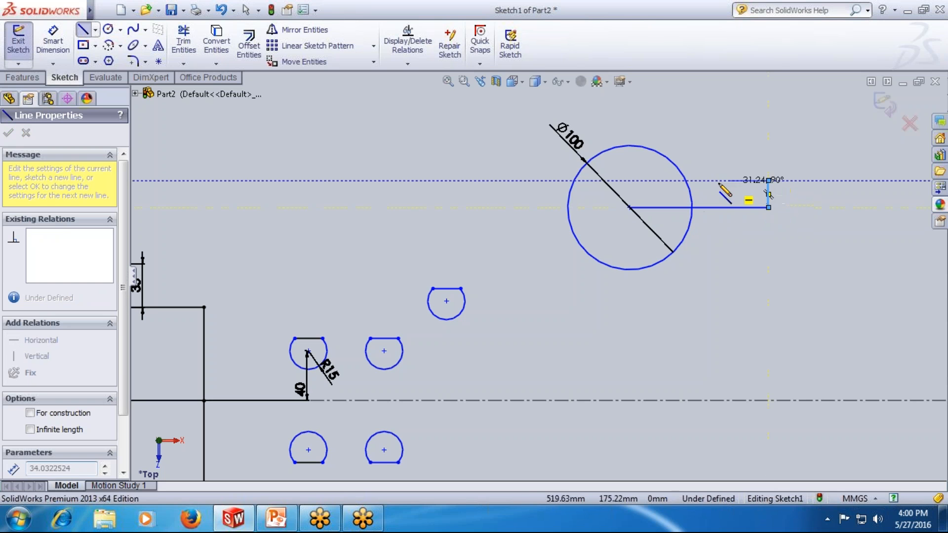
left_click(663, 180)
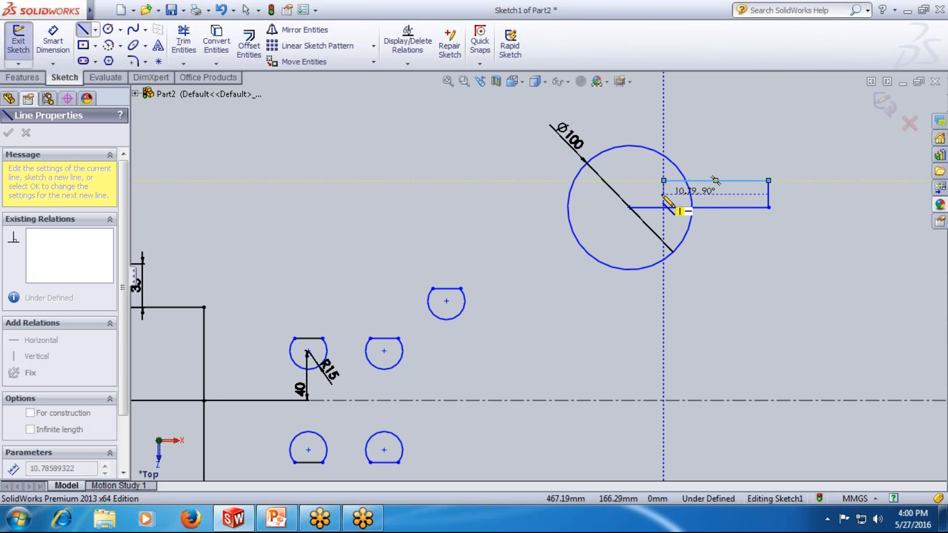
key("Escape")
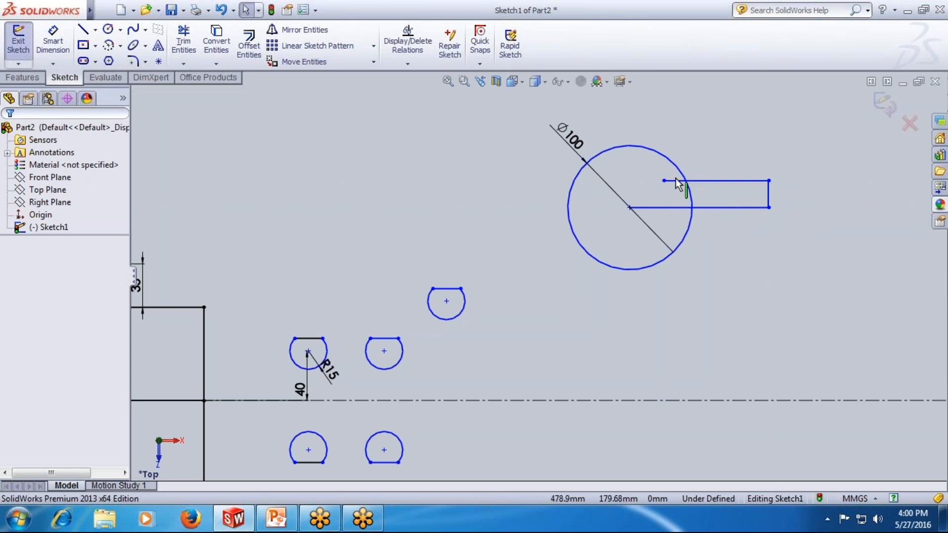
Dimension the arm's short vertical end line as 20 mm
scroll(712, 146, "down", 2)
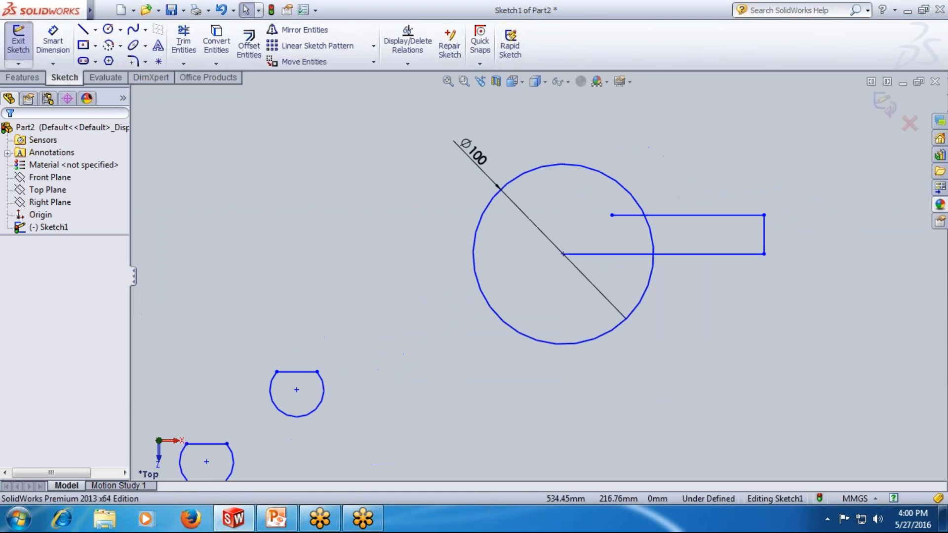
left_click(71, 48)
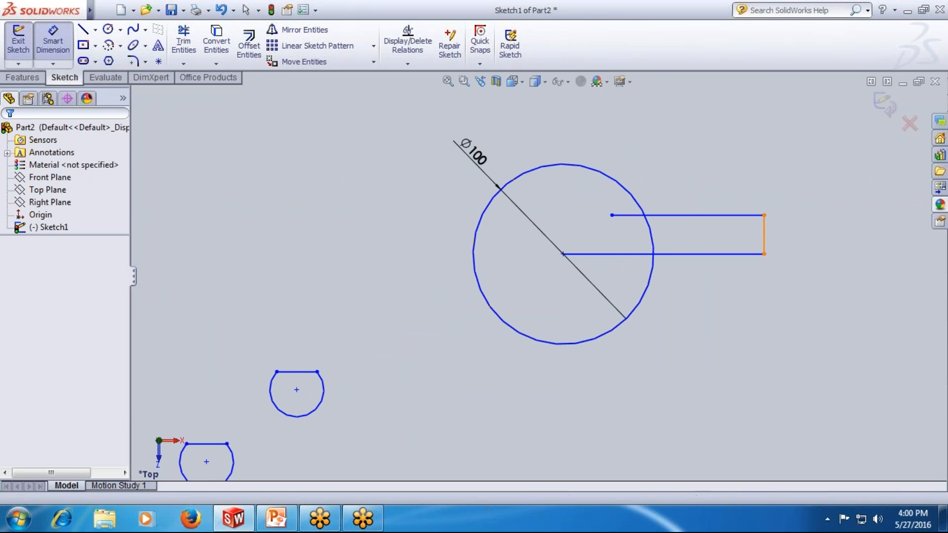
left_click(764, 235)
left_click(790, 239)
key("Return")
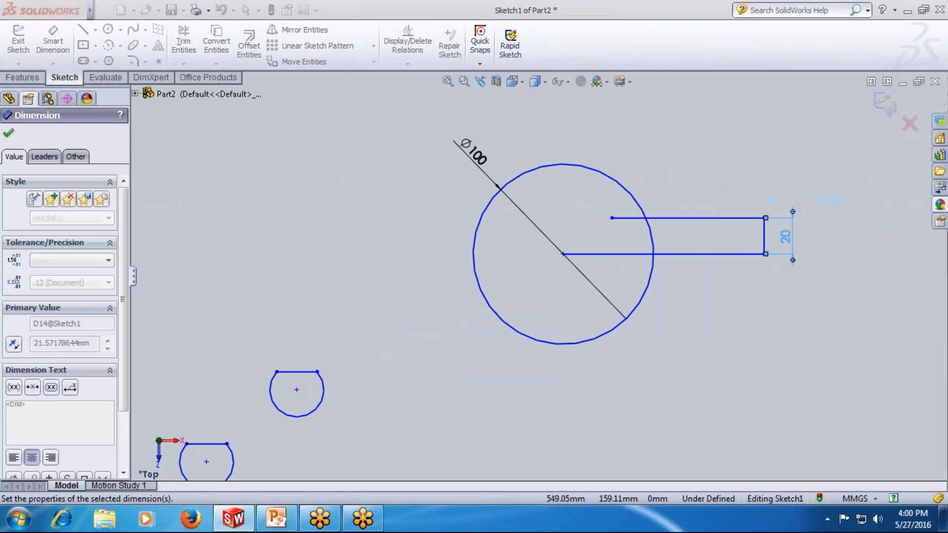
Dimension the arm's lower horizontal line, starting at the circle's centre, as 100 mm
left_click(698, 255)
left_click(661, 272)
type("100")
key("Return")
left_click(725, 310)
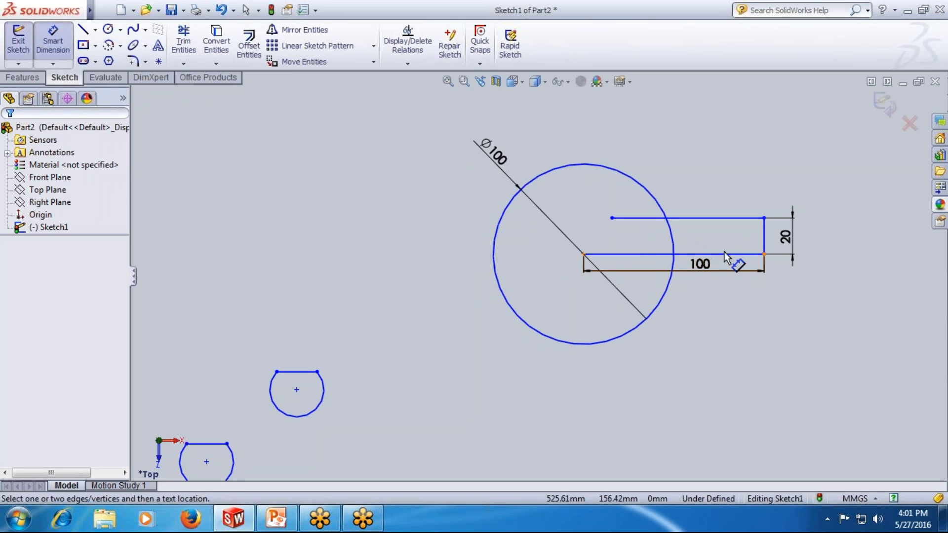
key("Escape")
Trim both arm lines inside the circle and the circle segment between them to leave one open outline
left_click(184, 40)
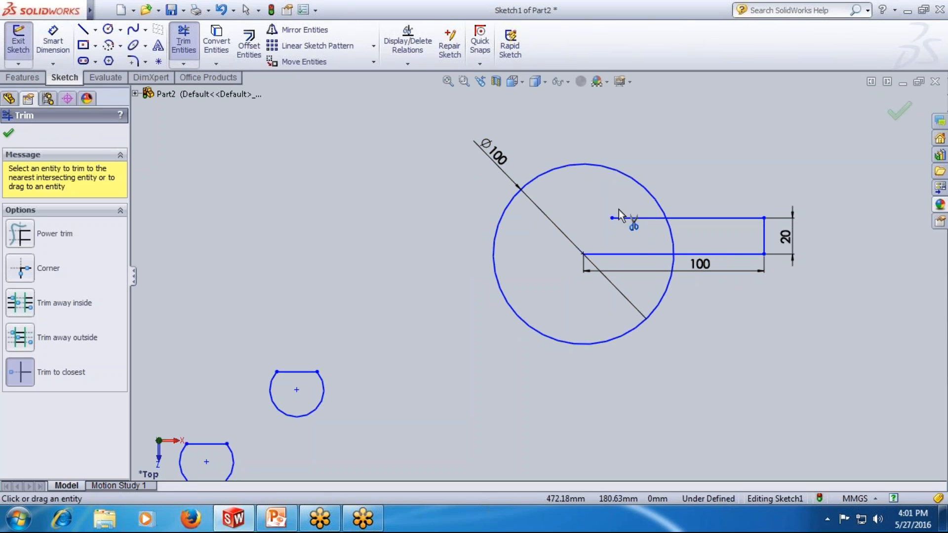
left_click(624, 216)
left_click(629, 257)
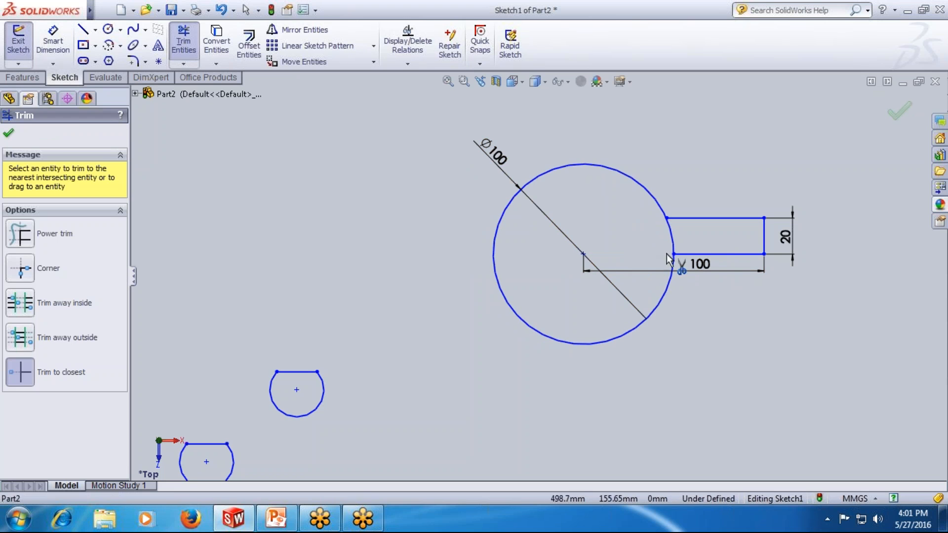
left_click(672, 242)
key("Escape")
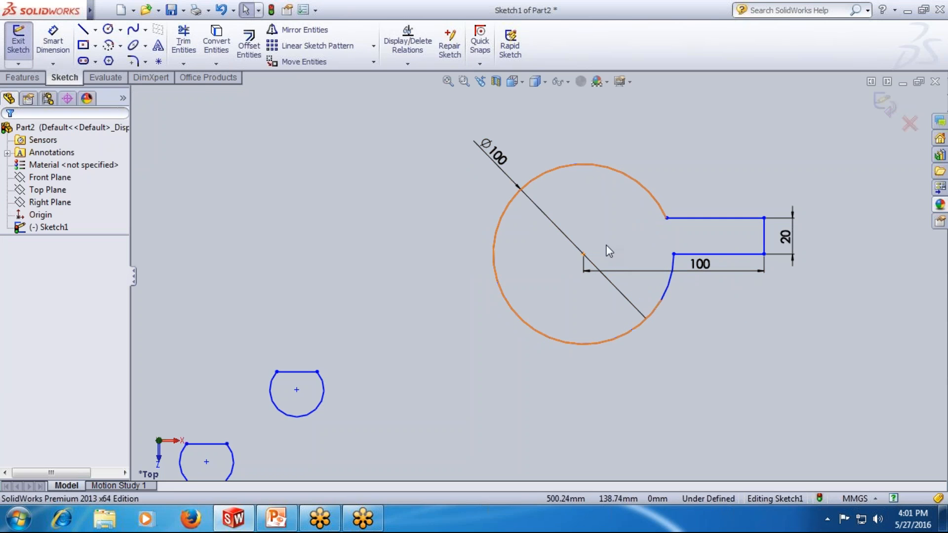
Draw a vertical centerline from the circle's centre up past the top of the circle
left_click(94, 30)
left_click(98, 58)
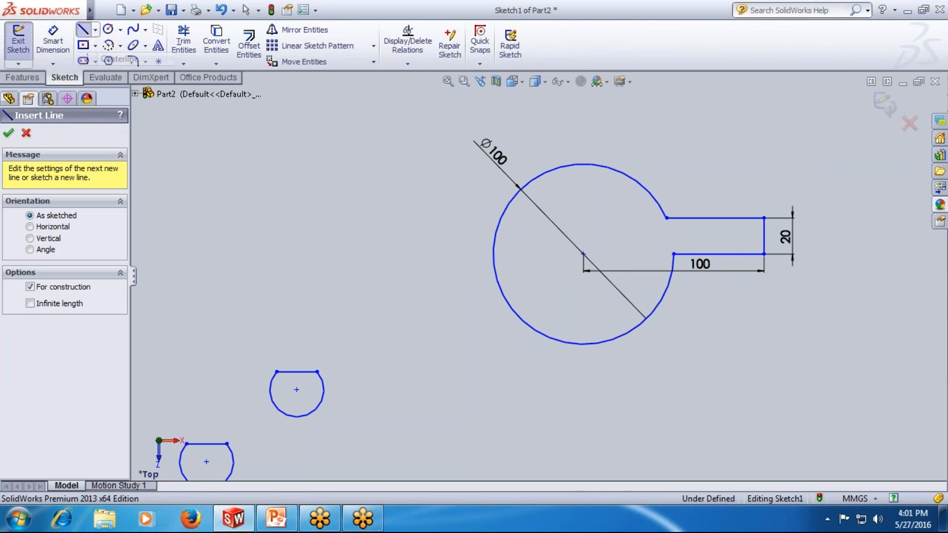
left_click(583, 255)
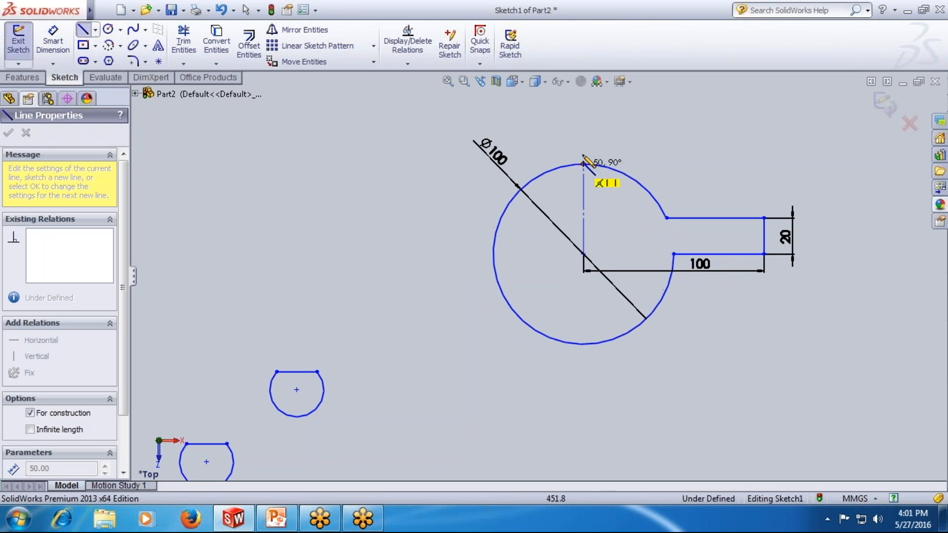
left_click(583, 118)
key("Escape")
Mirror the arm's three lines about the vertical centerline, keeping the original arm
mouse_move(804, 184)
left_mouse_down()
mouse_move(700, 275)
mouse_move(697, 291)
left_mouse_up()
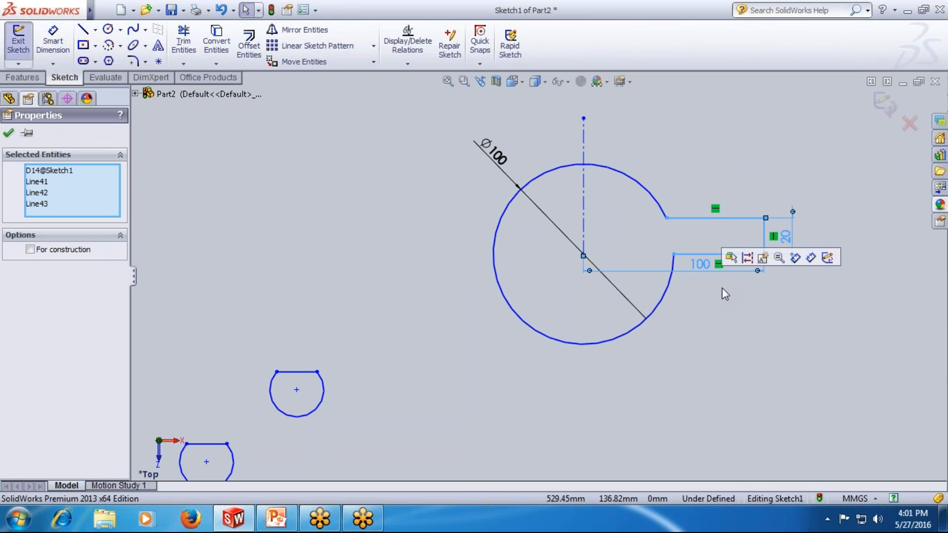
left_click(305, 31)
left_click(51, 312)
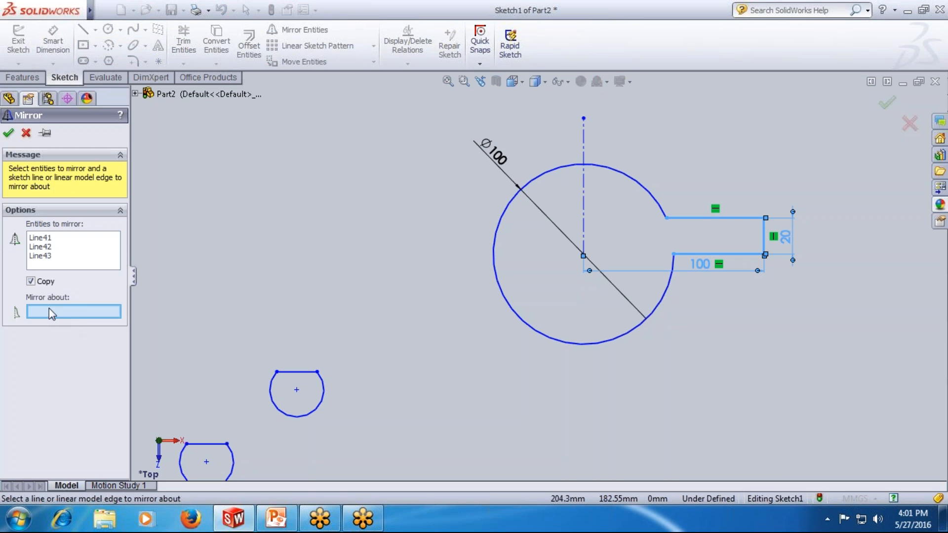
left_click(584, 207)
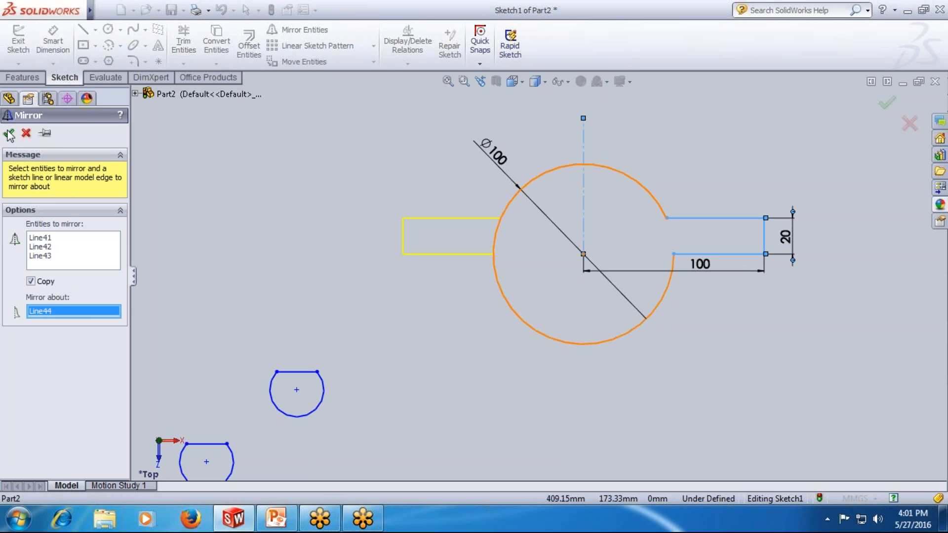
left_click(9, 134)
Power-trim the circle segment between the two mirrored arm lines to open the outline on the left
left_click(184, 42)
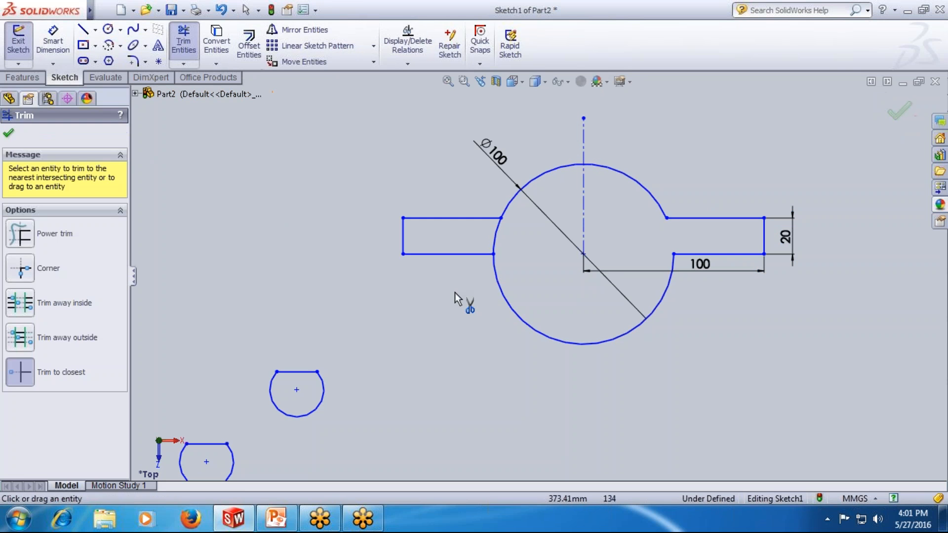
left_click(19, 234)
left_click_drag(483, 239, 511, 240)
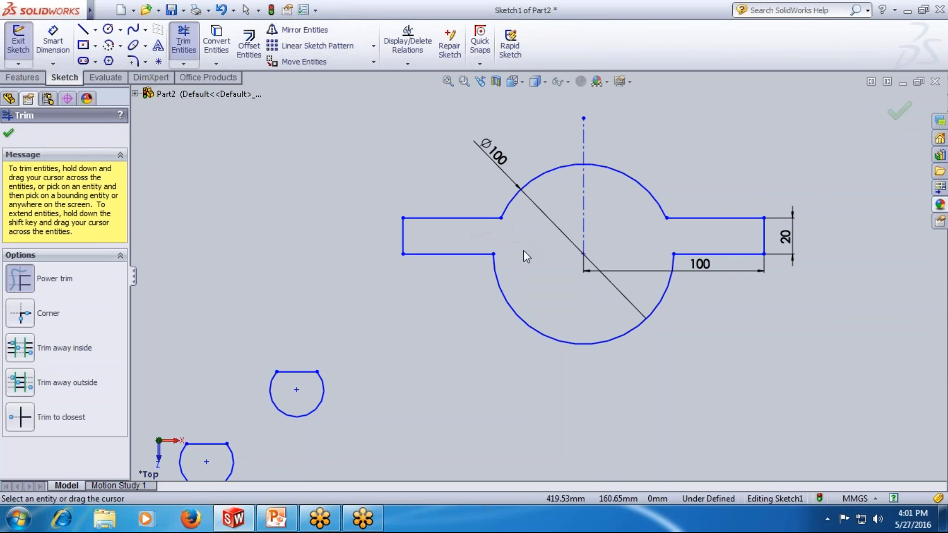
key("Escape")
scroll(539, 276, "up", 3)
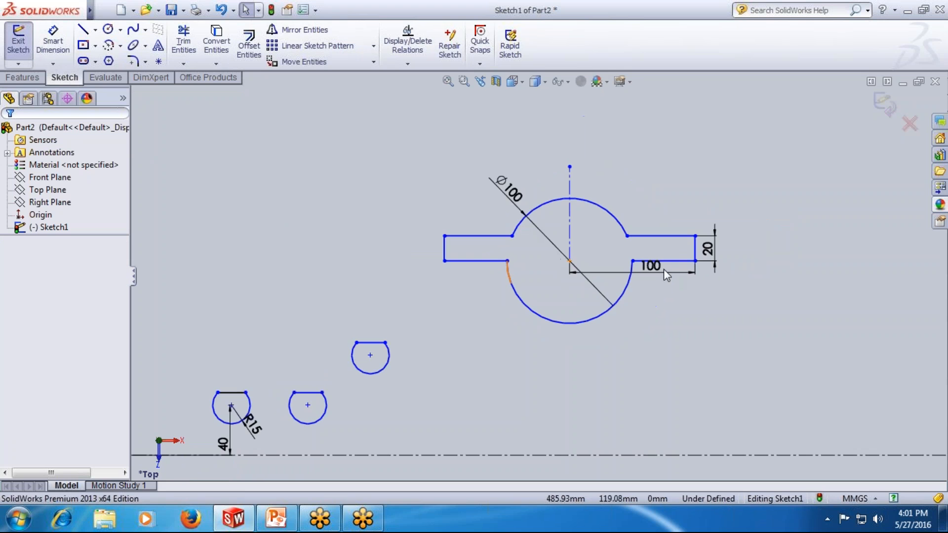
scroll(589, 345, "up", 1)
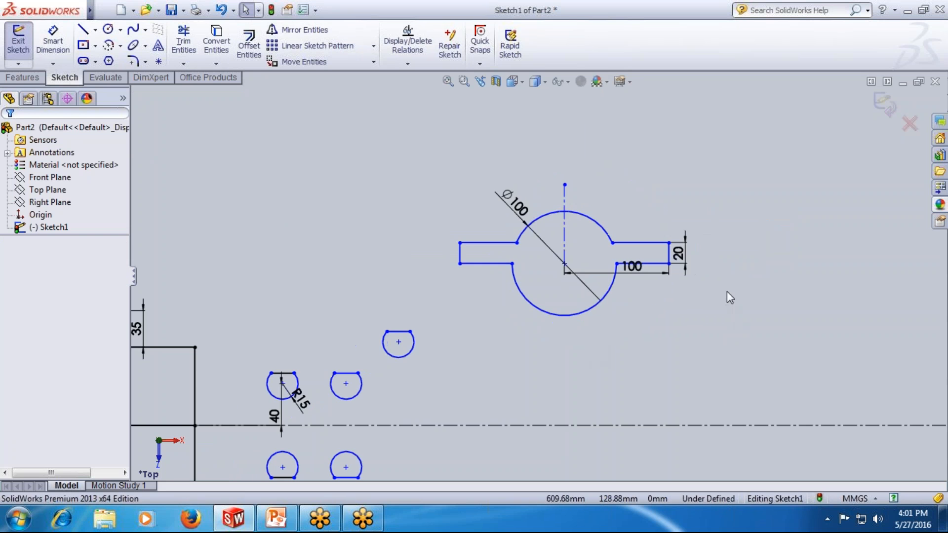
Sketch a center rectangle about 41 mm square in the empty area up and right of the two-armed outline
scroll(723, 292, "down", 1)
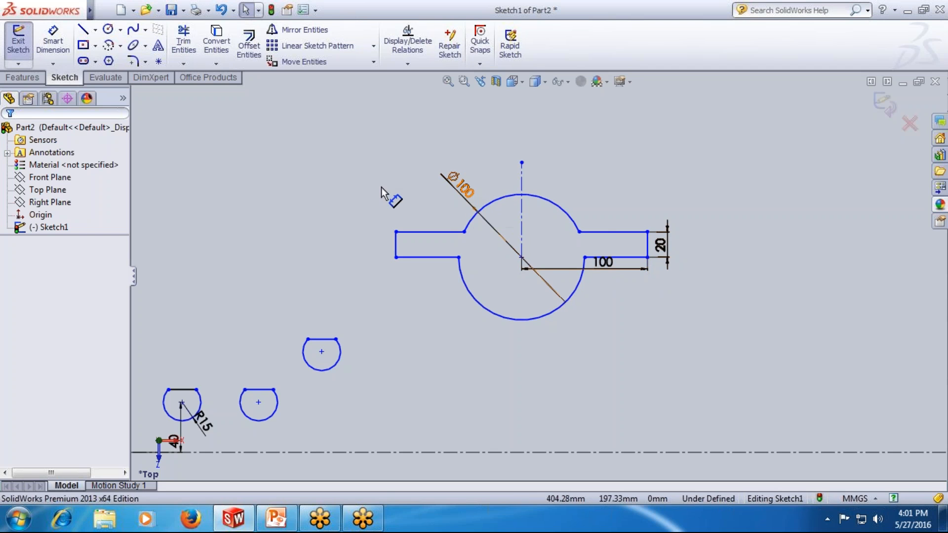
scroll(540, 276, "up", 2)
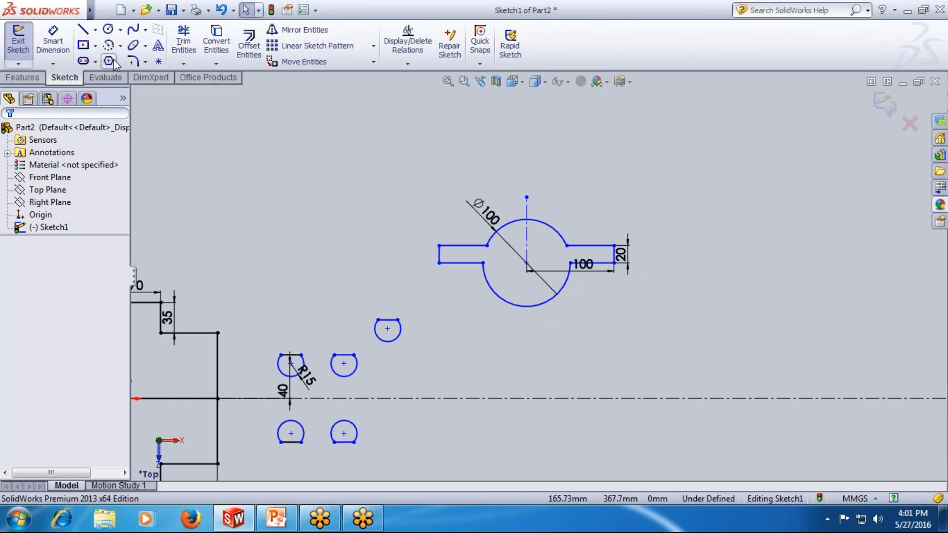
left_click(95, 46)
left_click(119, 72)
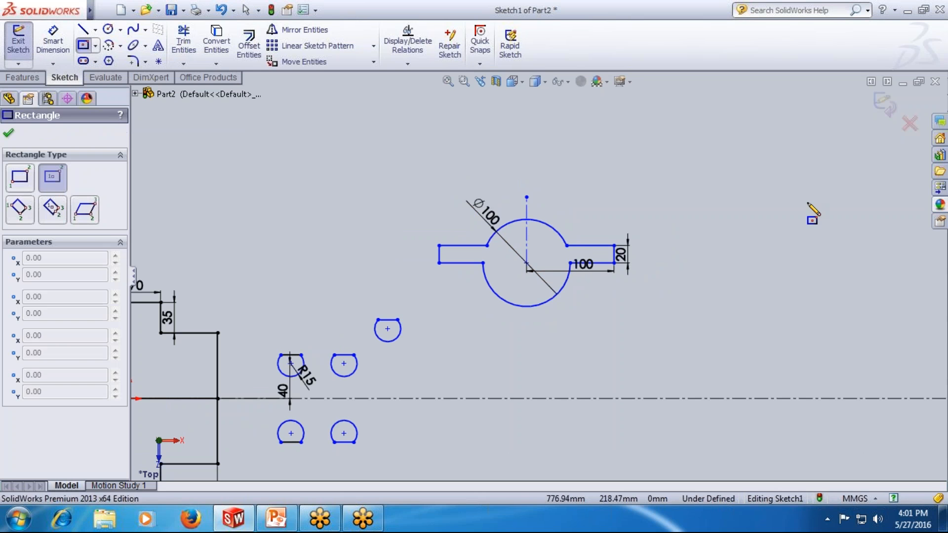
left_click(784, 178)
left_click(802, 196)
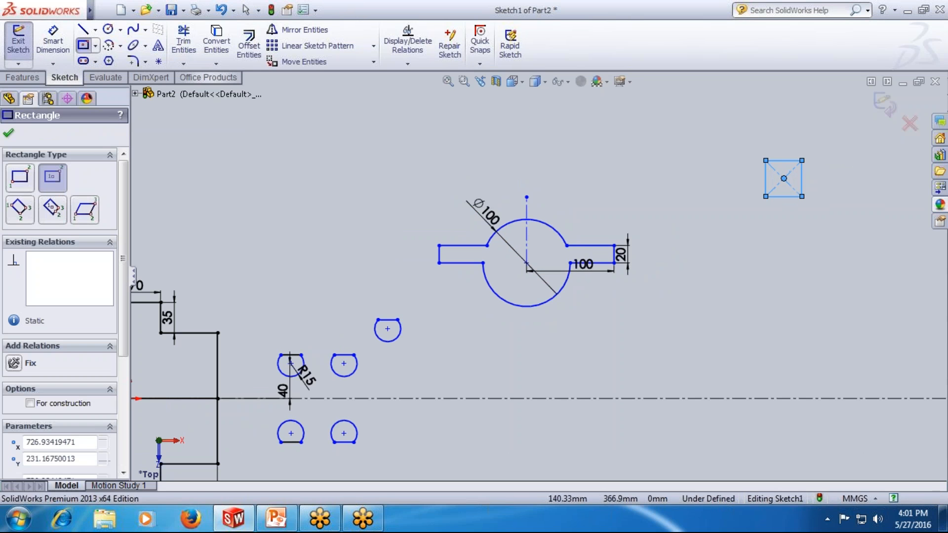
Dimension the square's top edge as 30 mm
left_click(48, 44)
left_click(784, 161)
left_click(790, 150)
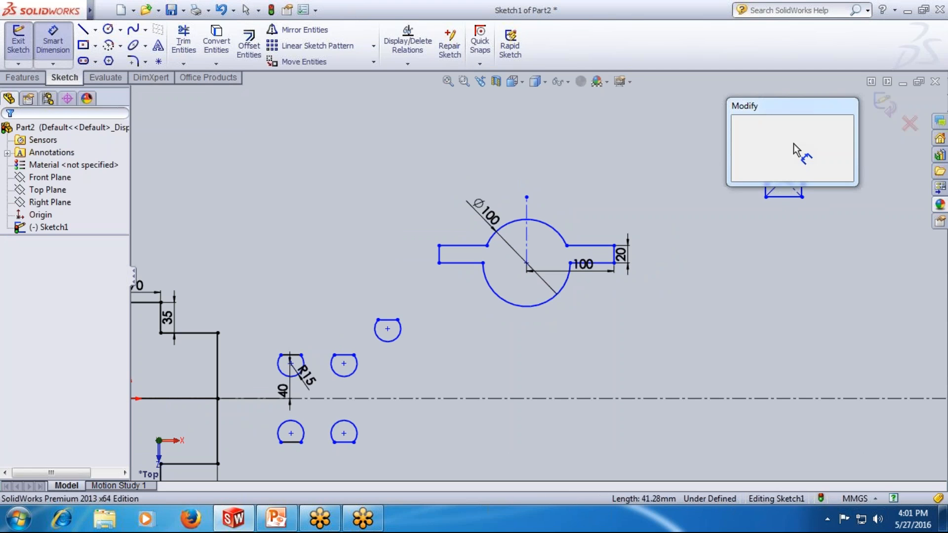
type("30")
key("Return")
Try to dimension the square's left vertical edge, declining to add it as a driven dimension
left_click(733, 158)
scroll(758, 178, "down", 1)
left_click(757, 179)
left_click(727, 176)
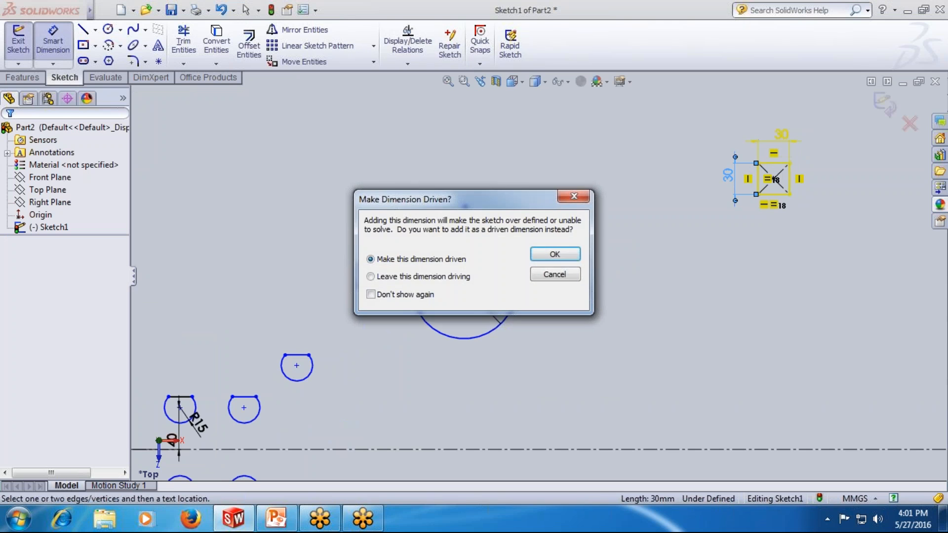
left_click(554, 274)
scroll(796, 222, "down", 2)
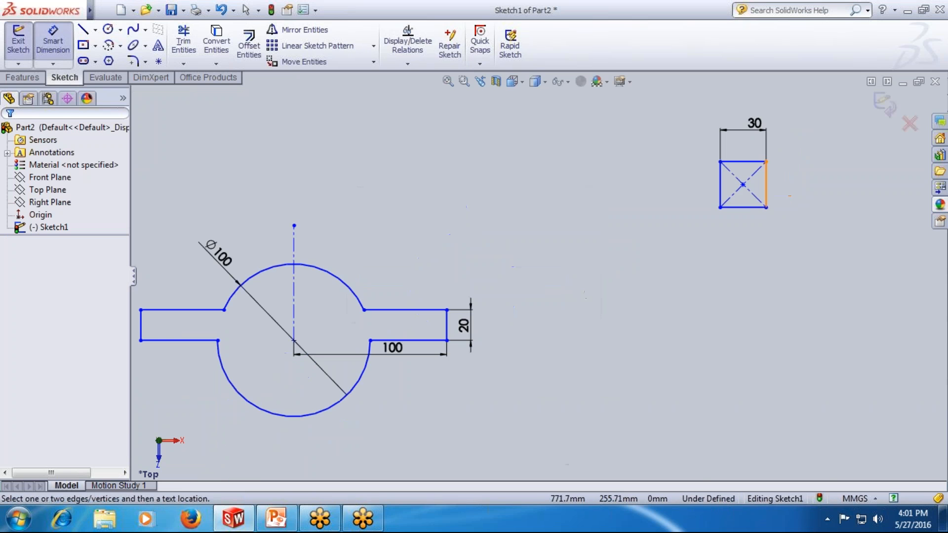
key("Escape")
Create one scaled copy of the whole two-armed outline about the circle's centre with a scale factor of 0.25
scroll(654, 264, "up", 1)
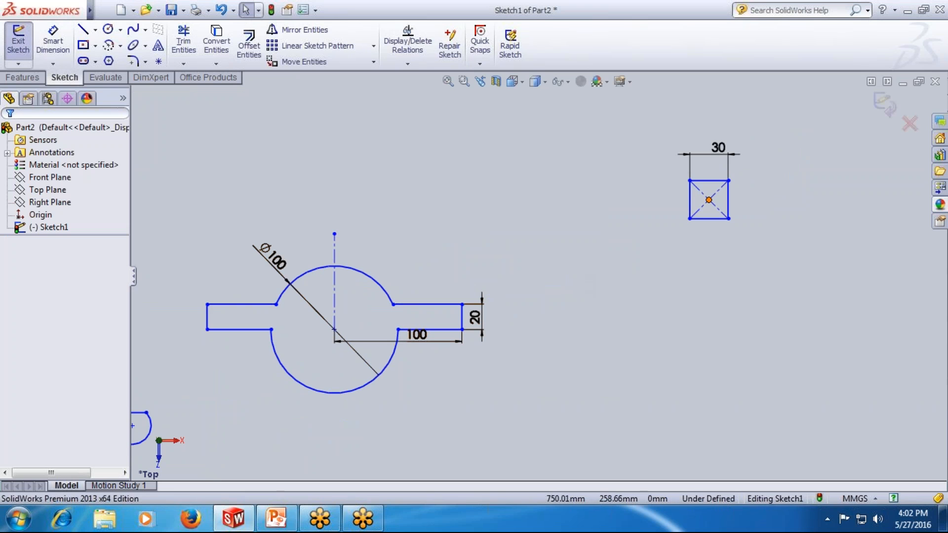
mouse_move(520, 200)
left_mouse_down()
mouse_move(394, 313)
mouse_move(193, 419)
left_mouse_up()
left_click(374, 61)
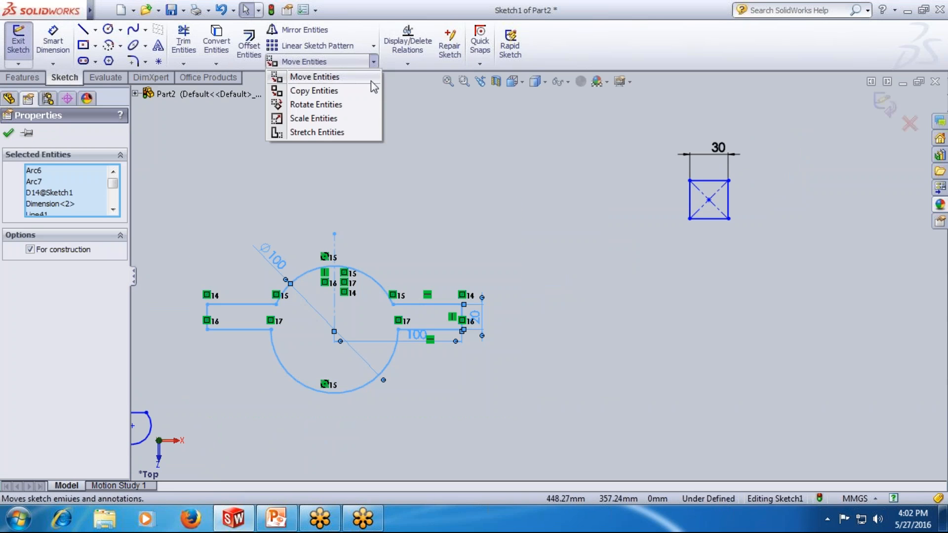
left_click(315, 120)
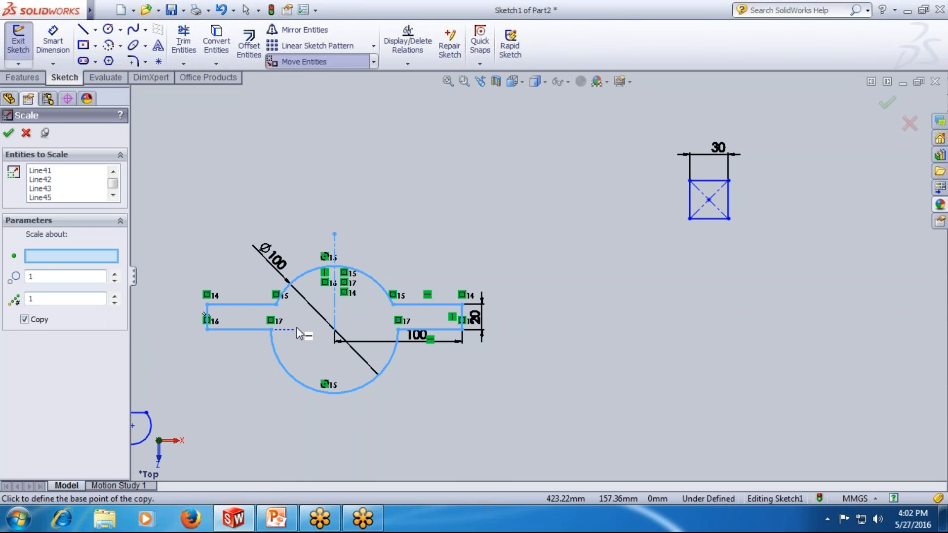
left_click(334, 330)
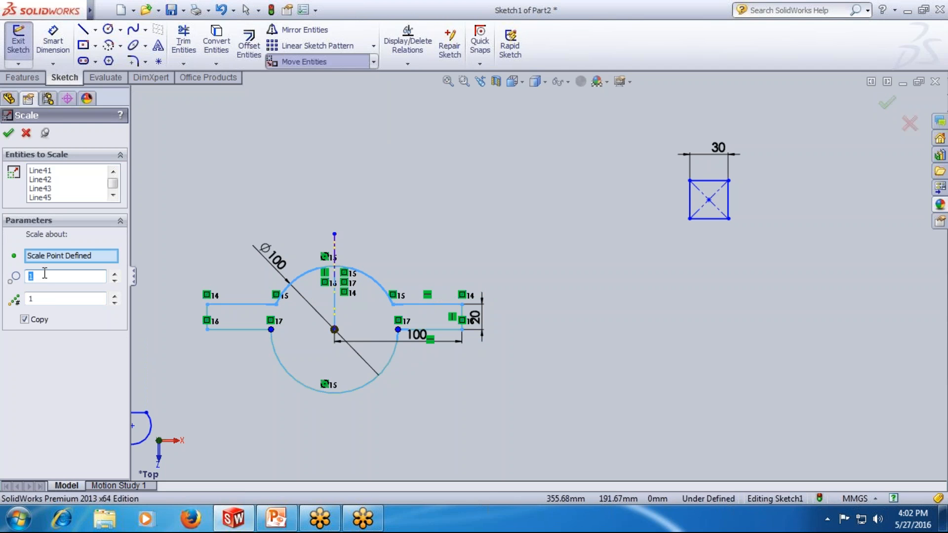
left_click(42, 300)
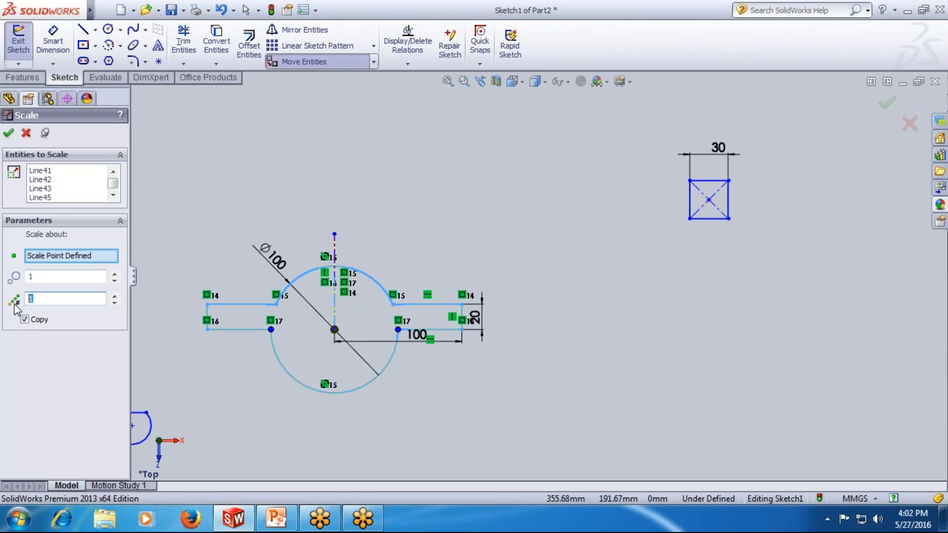
left_click(32, 276)
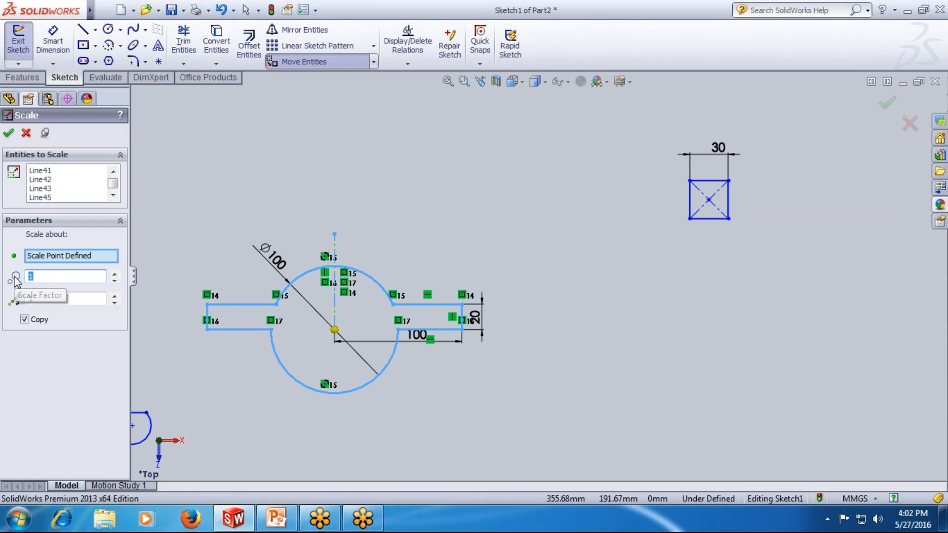
left_click(52, 299)
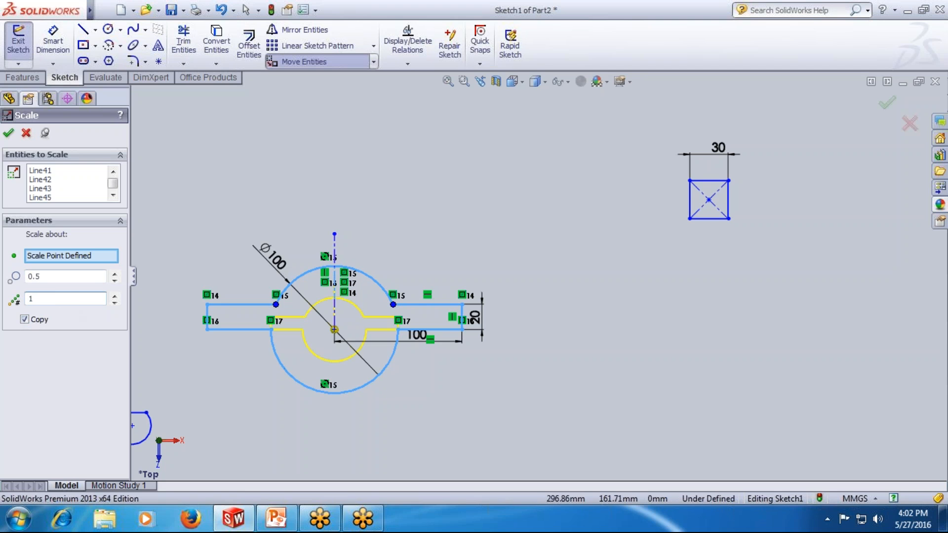
left_click_drag(42, 277, 6, 280)
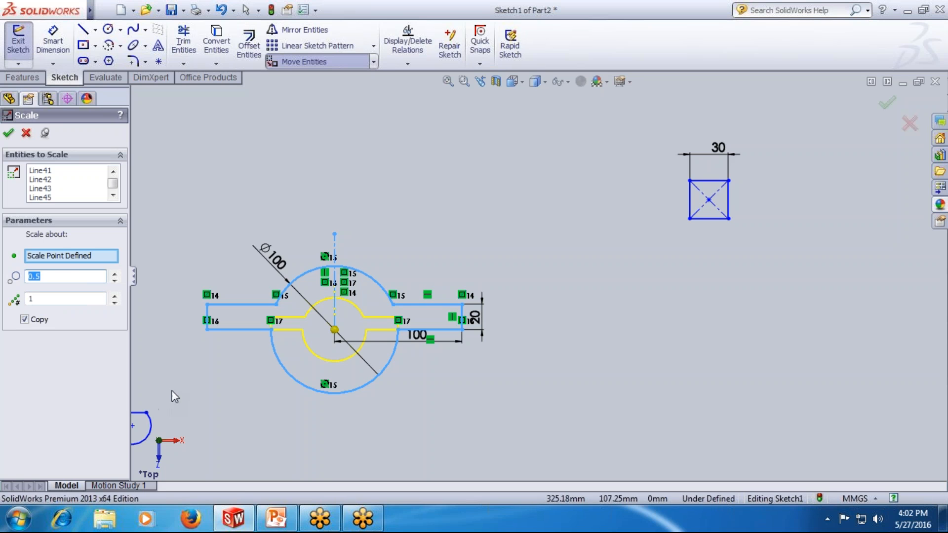
type("0.25")
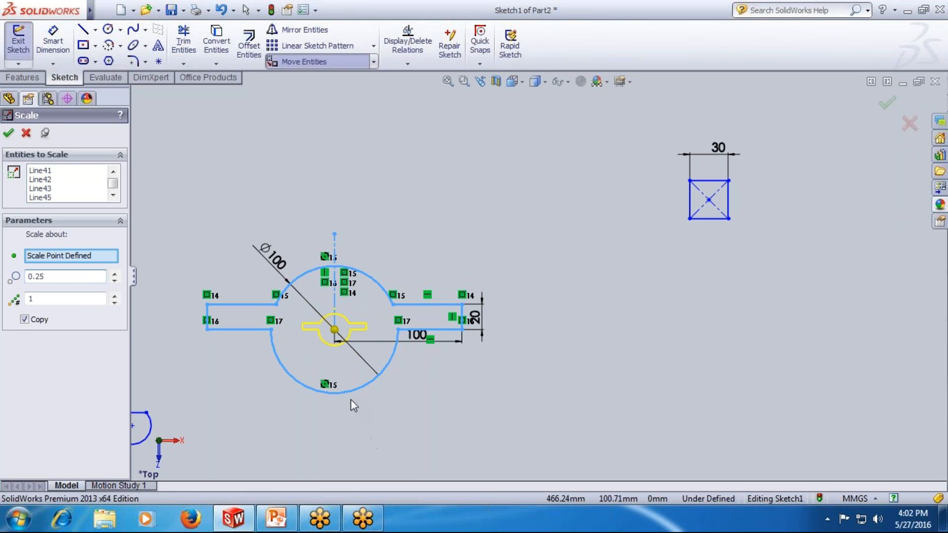
left_click(10, 134)
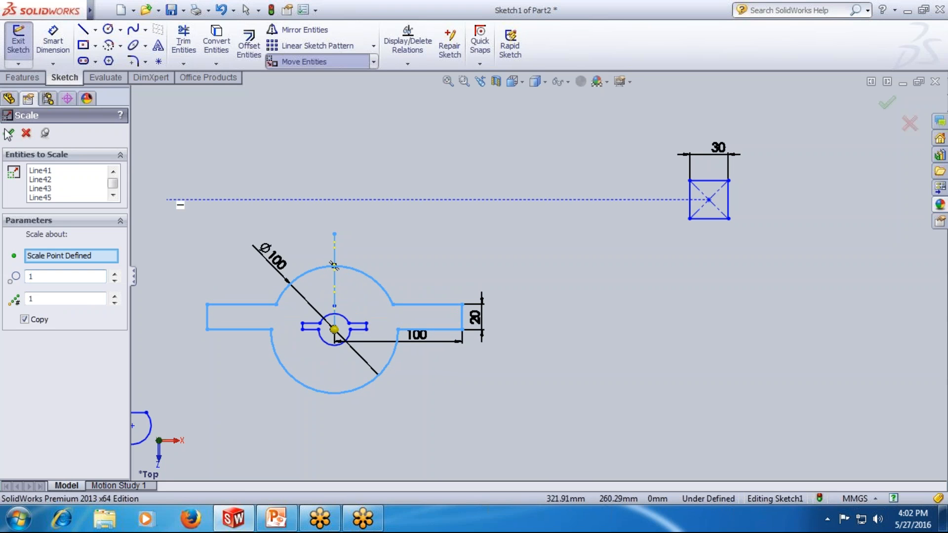
Start Move Entities and select all the lines and arcs of the small scaled outline
scroll(316, 341, "down", 3)
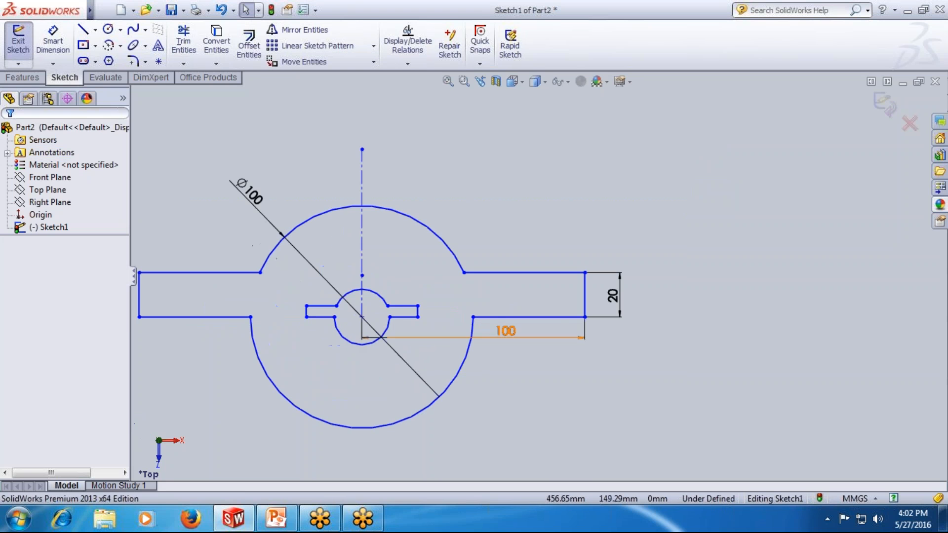
scroll(408, 330, "up", 3)
scroll(473, 310, "down", 1)
scroll(485, 299, "up", 2)
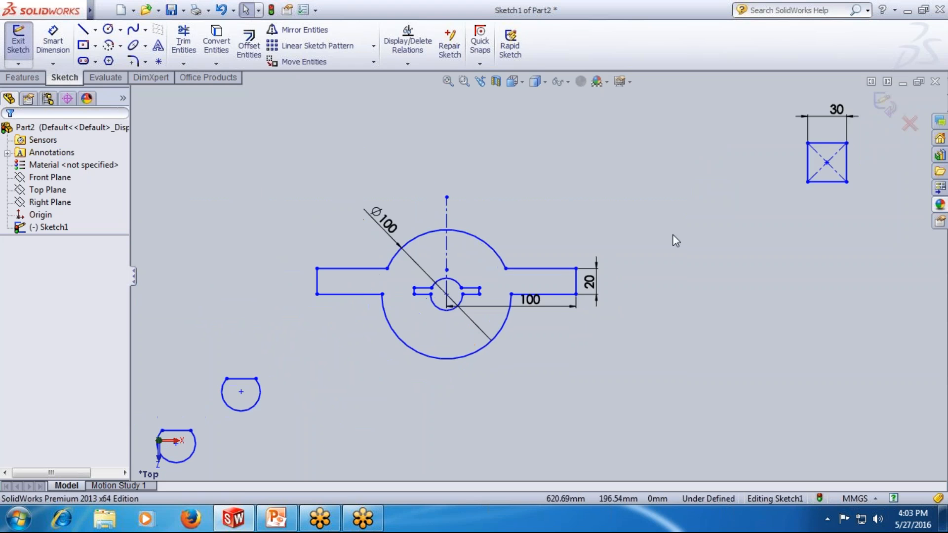
scroll(599, 245, "down", 2)
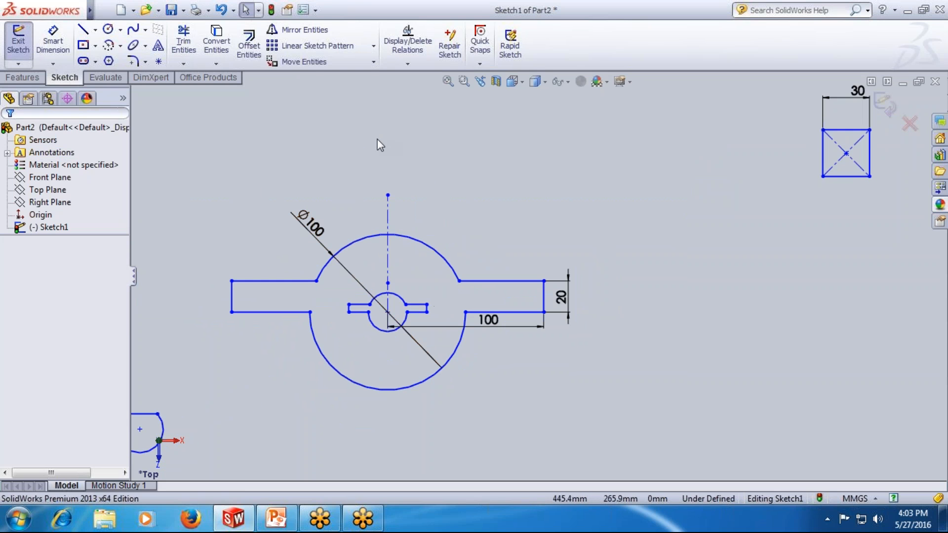
left_click(373, 62)
left_click(329, 77)
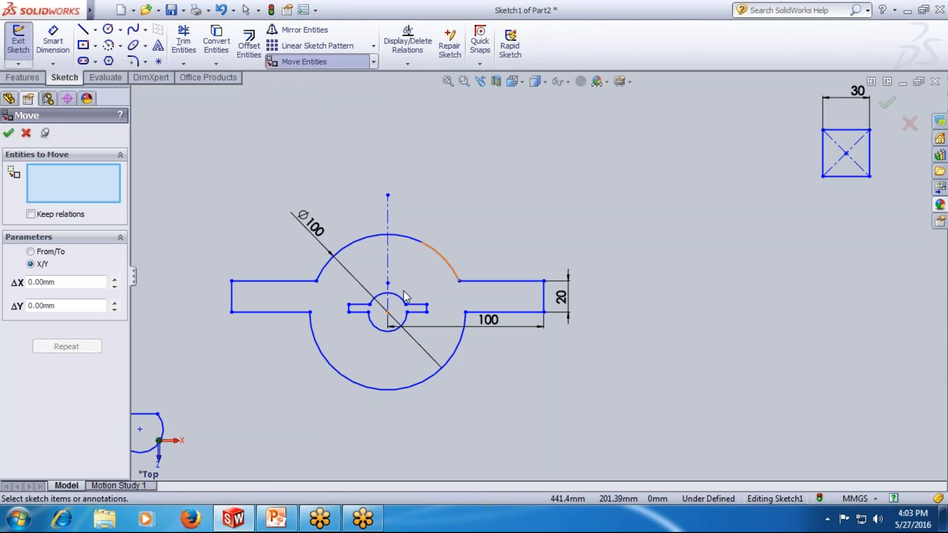
left_click(419, 305)
scroll(420, 306, "down", 4)
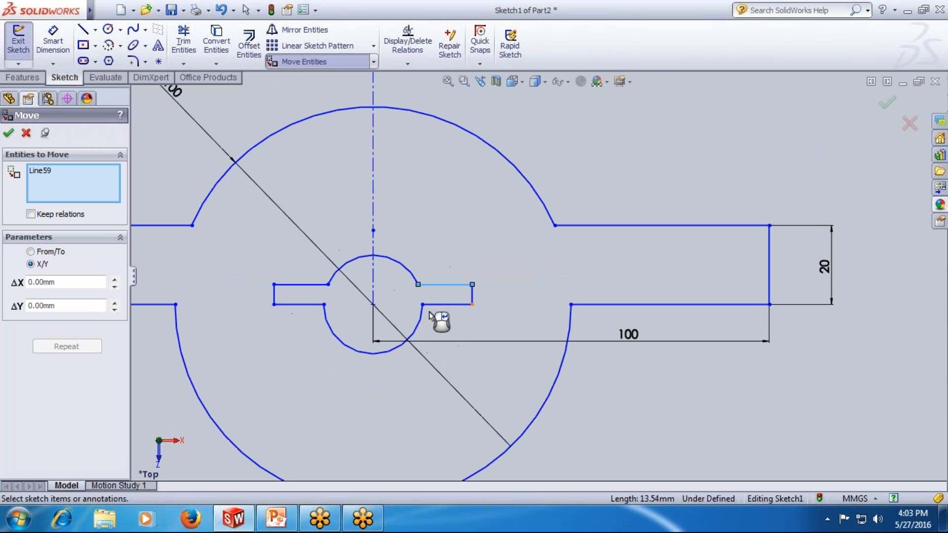
left_click(472, 296)
left_click(446, 305)
left_click(416, 327)
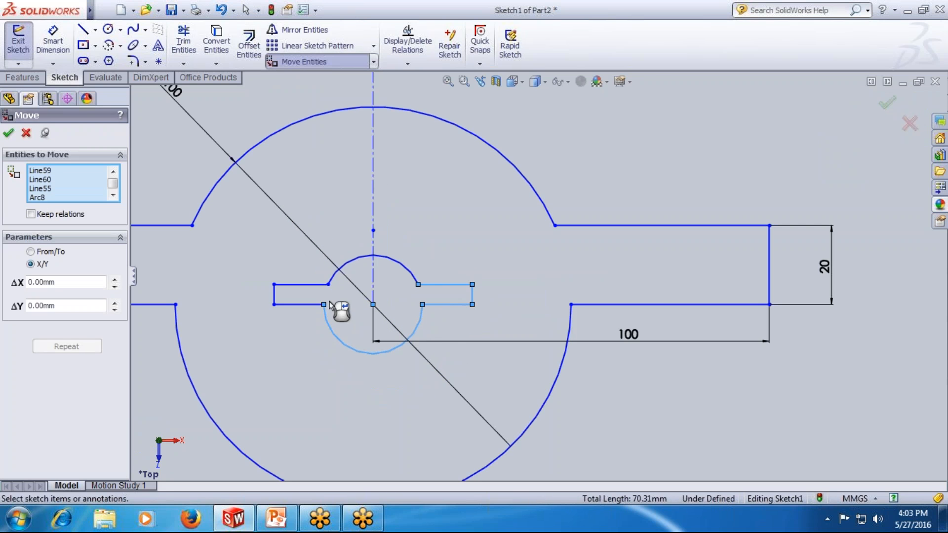
left_click(306, 305)
left_click(274, 295)
left_click(304, 285)
left_click(341, 270)
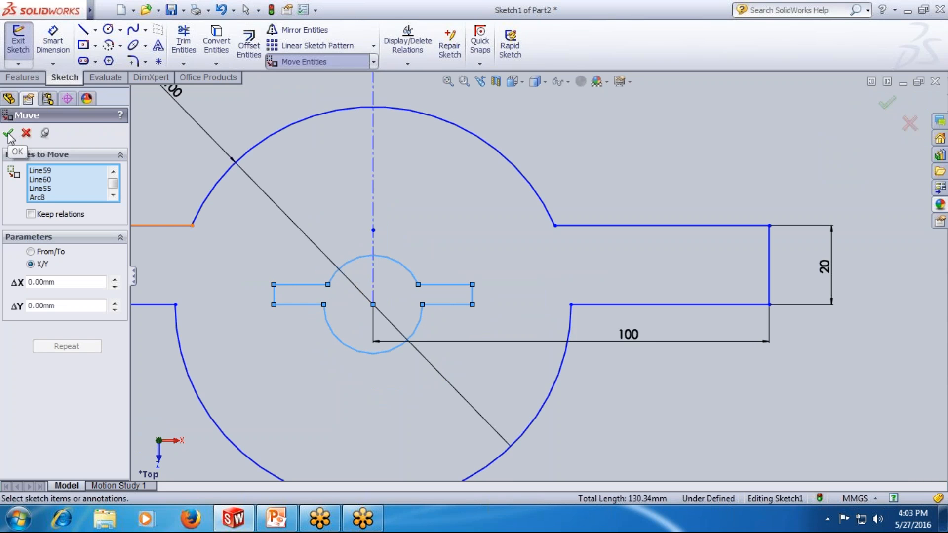
Try to move the small scaled outline with From/To, using its circle centre as start point and the square's centre as destination
left_click(32, 252)
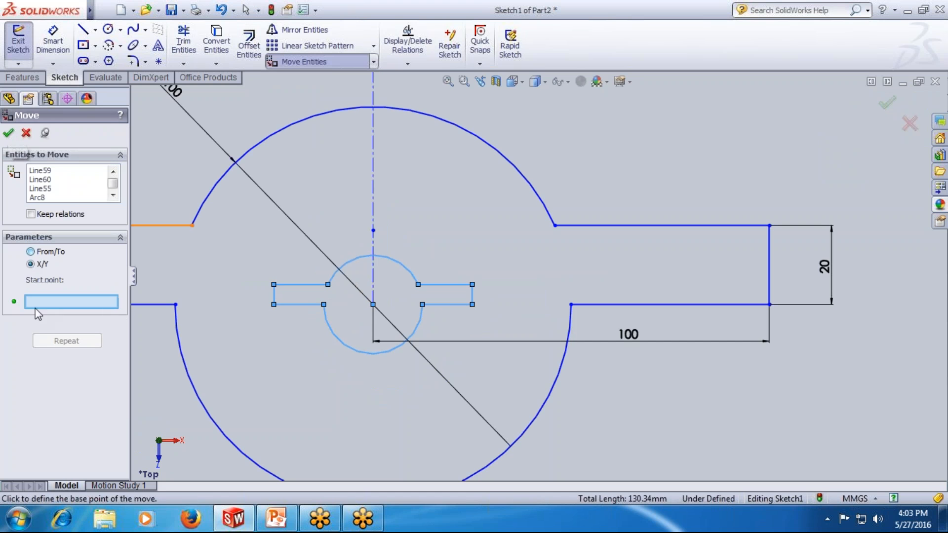
left_click(373, 305)
scroll(434, 356, "up", 2)
scroll(410, 341, "up", 6)
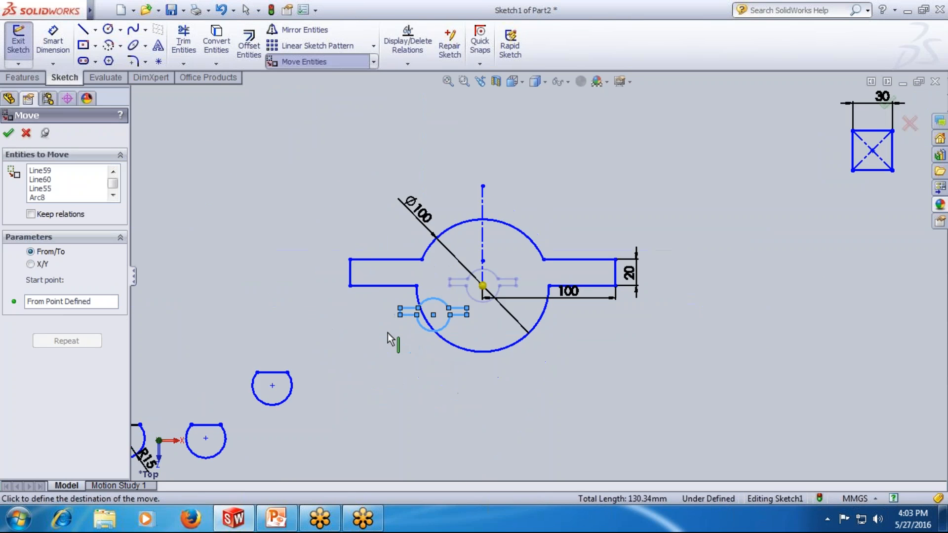
scroll(741, 217, "down", 3)
scroll(719, 195, "down", 6)
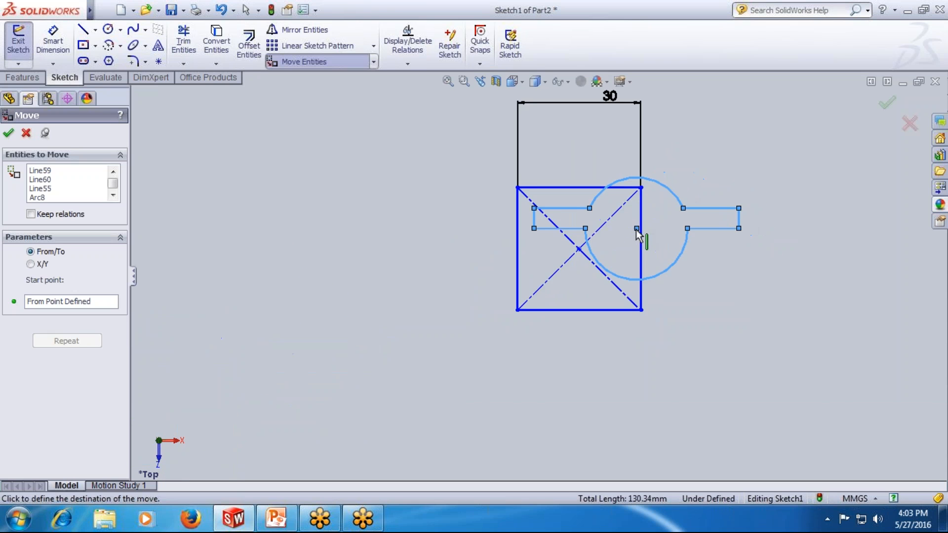
left_click(553, 256)
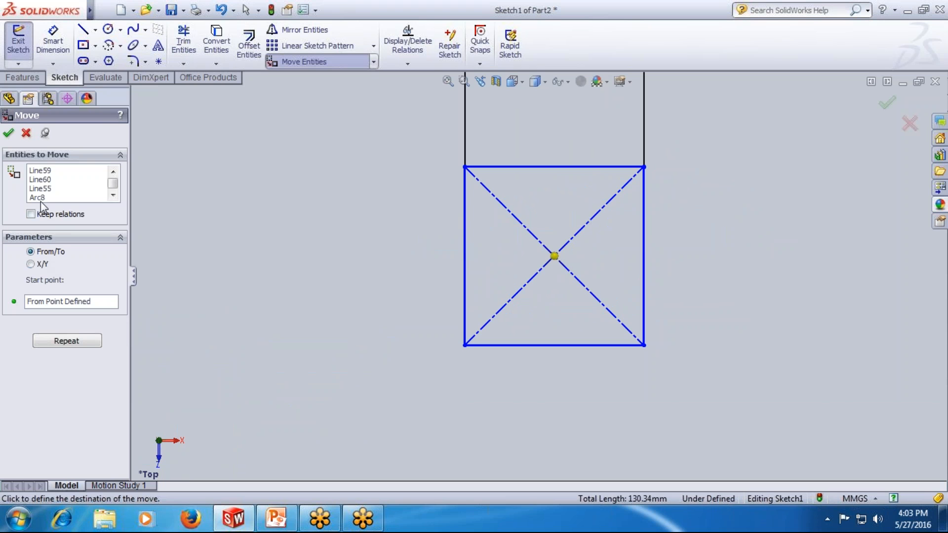
left_click(9, 134)
scroll(420, 316, "up", 8)
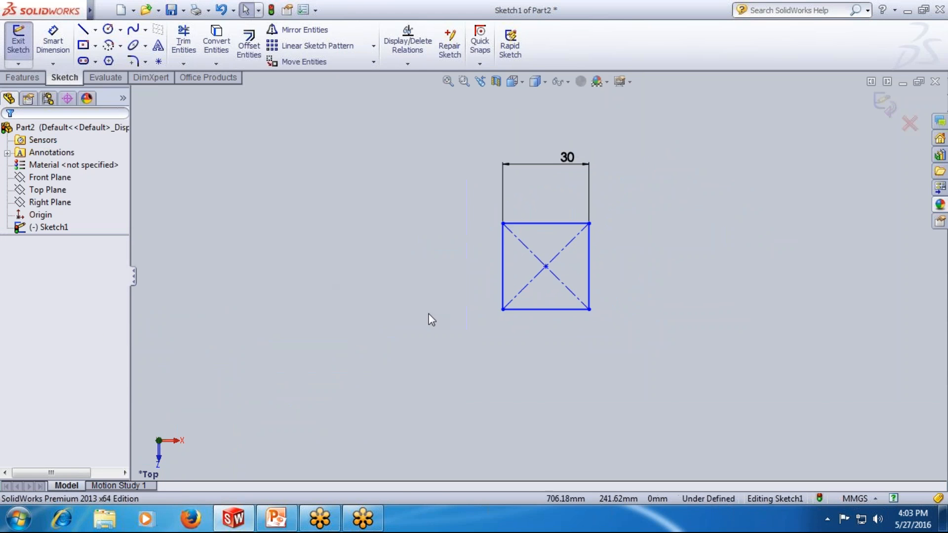
Try again to move the whole small outline from its own circle centre onto the centre of the 30 mm square
scroll(395, 311, "down", 2)
left_click_drag(415, 294, 318, 241)
left_click(309, 63)
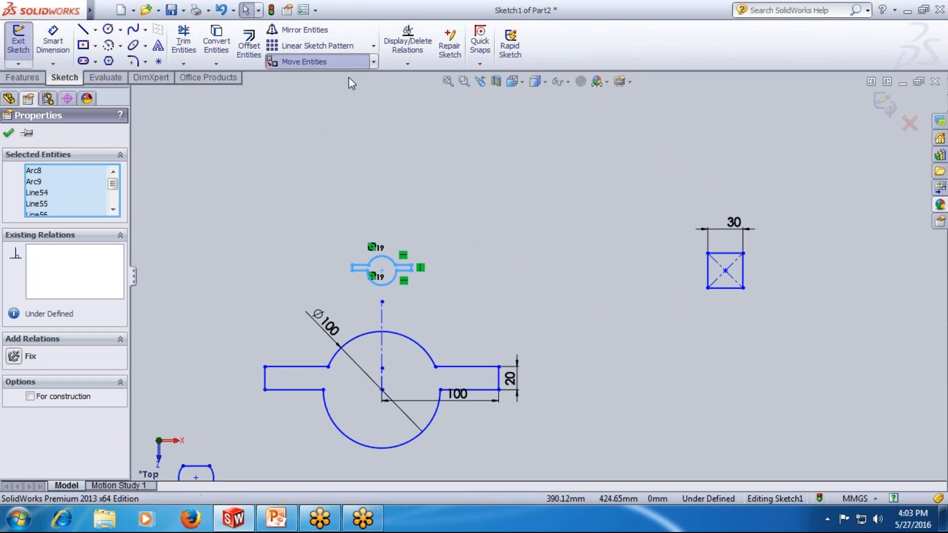
left_click(381, 271)
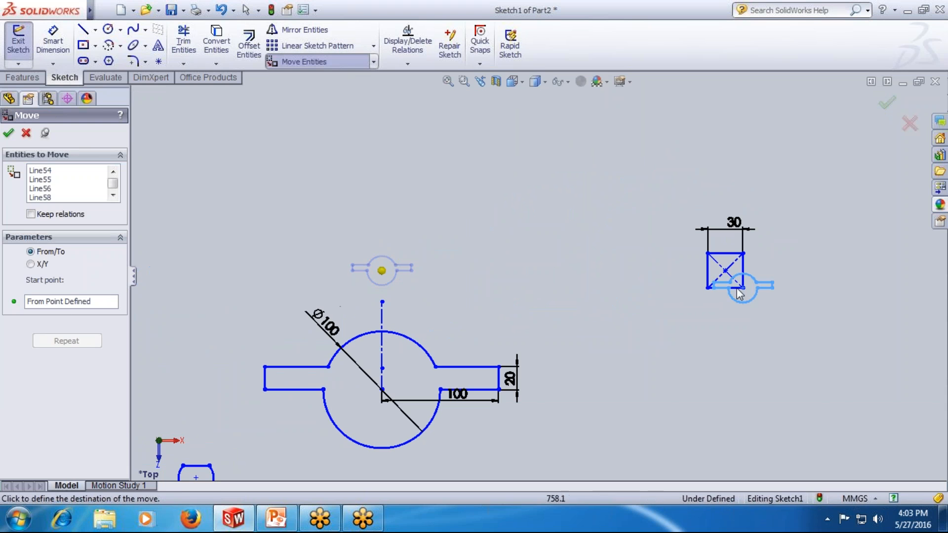
left_click(726, 271)
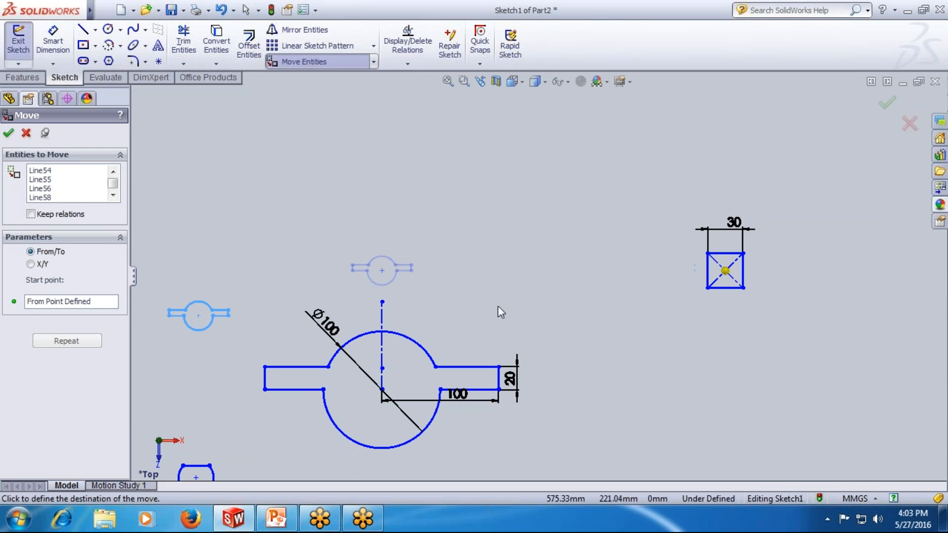
left_click(567, 300)
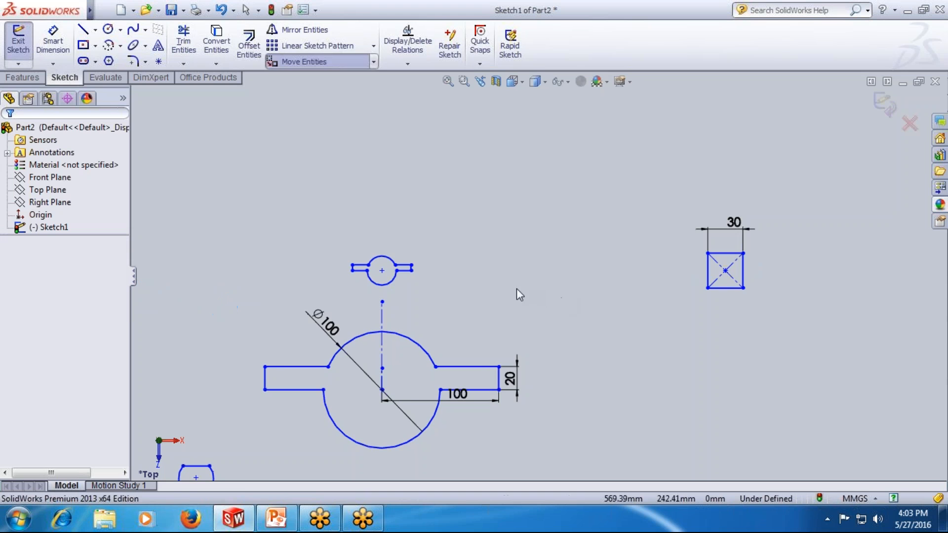
Copy the whole small outline with Copy Entities from its circle centre onto the centre of the 30 mm square
scroll(484, 293, "down", 2)
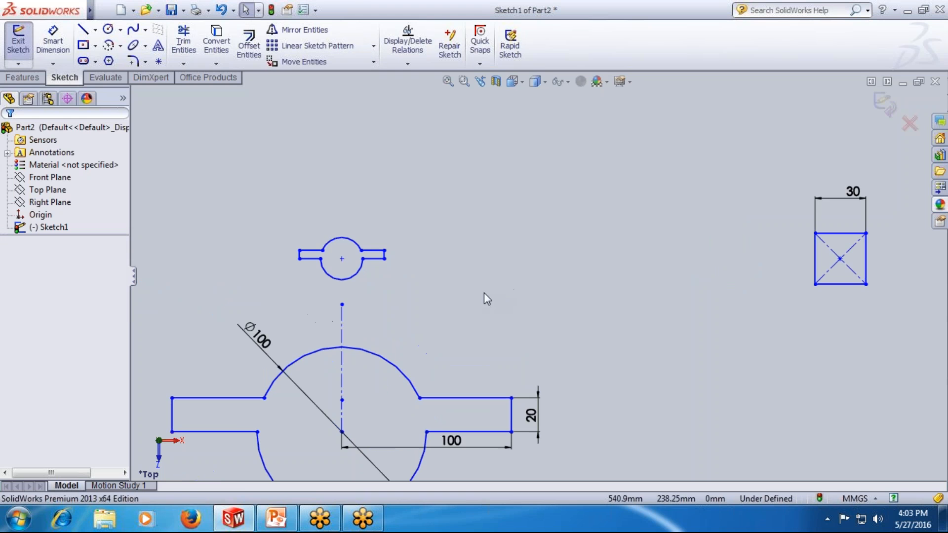
left_click(373, 62)
left_click(368, 91)
left_click_drag(406, 227, 272, 290)
left_click(56, 305)
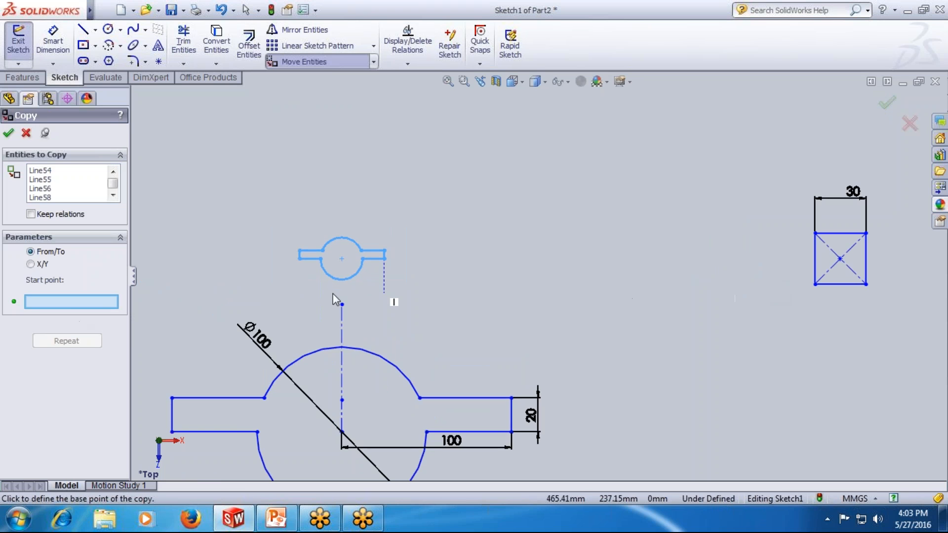
left_click(342, 259)
scroll(839, 261, "up", 2)
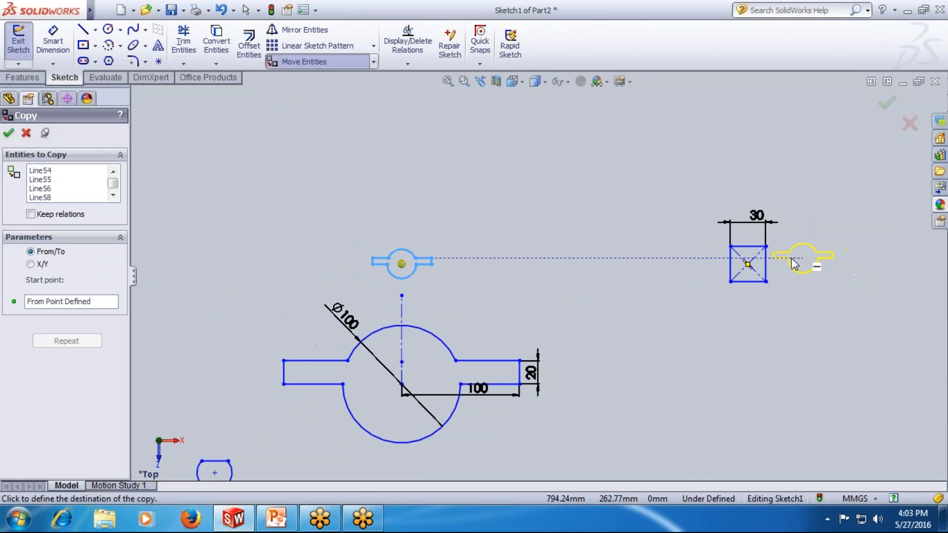
scroll(782, 264, "down", 4)
left_click(717, 266)
key("Escape")
scroll(559, 277, "up", 2)
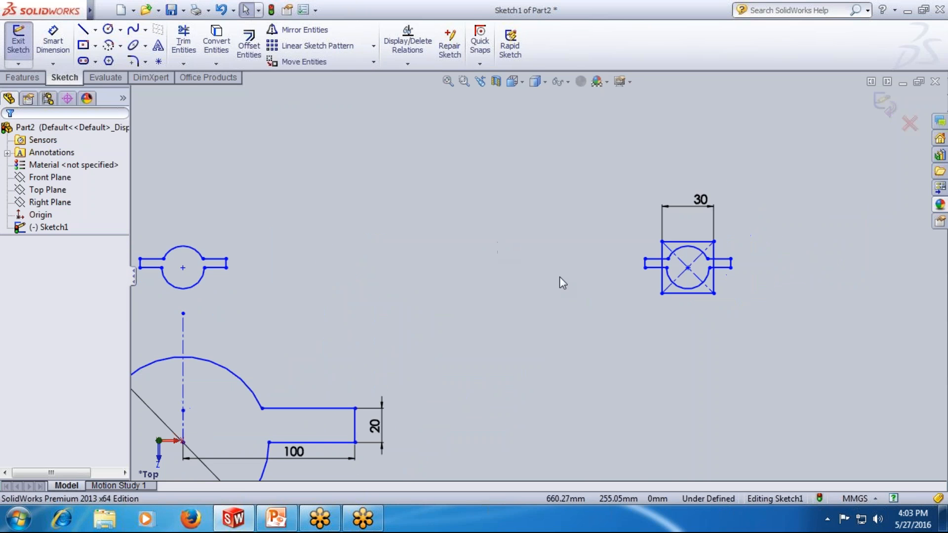
scroll(649, 286, "down", 4)
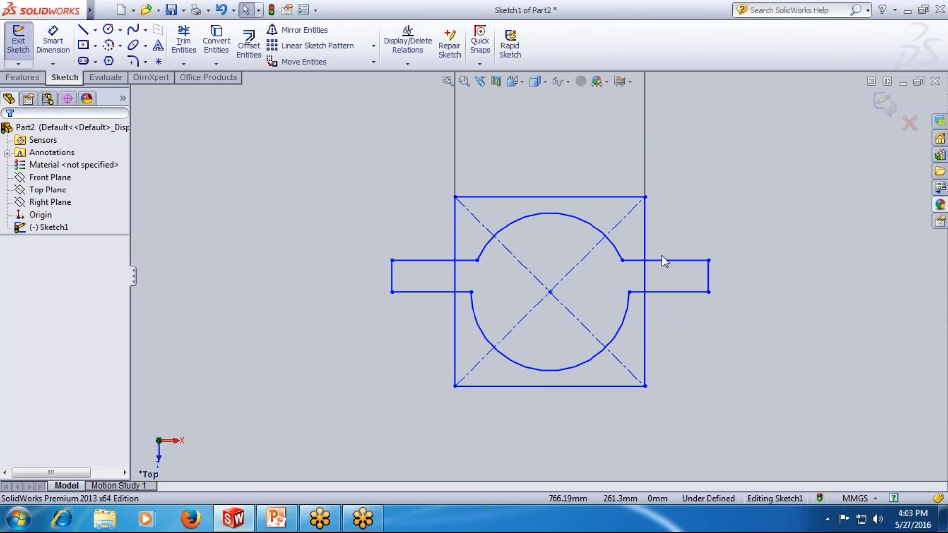
Exit the sketch and view all its profiles outside sketch mode
left_click(883, 105)
scroll(735, 316, "up", 5)
right_click(620, 340)
left_click(526, 347)
scroll(584, 323, "down", 3)
scroll(586, 316, "up", 5)
scroll(587, 312, "up", 4)
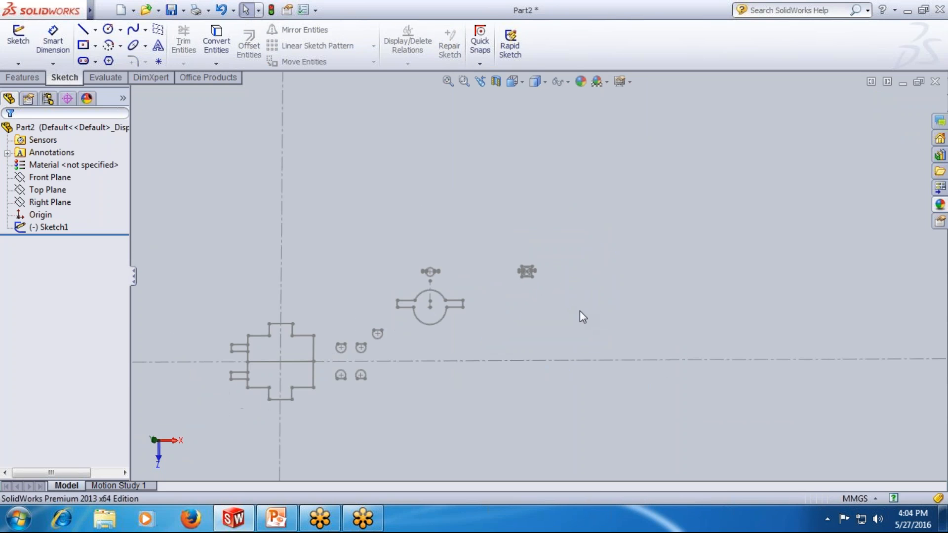
scroll(454, 286, "down", 3)
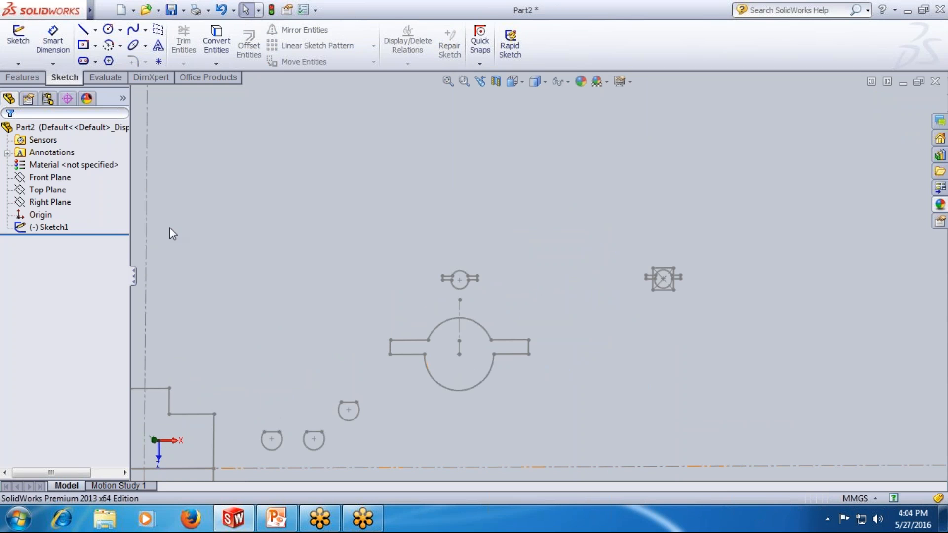
scroll(472, 265, "down", 2)
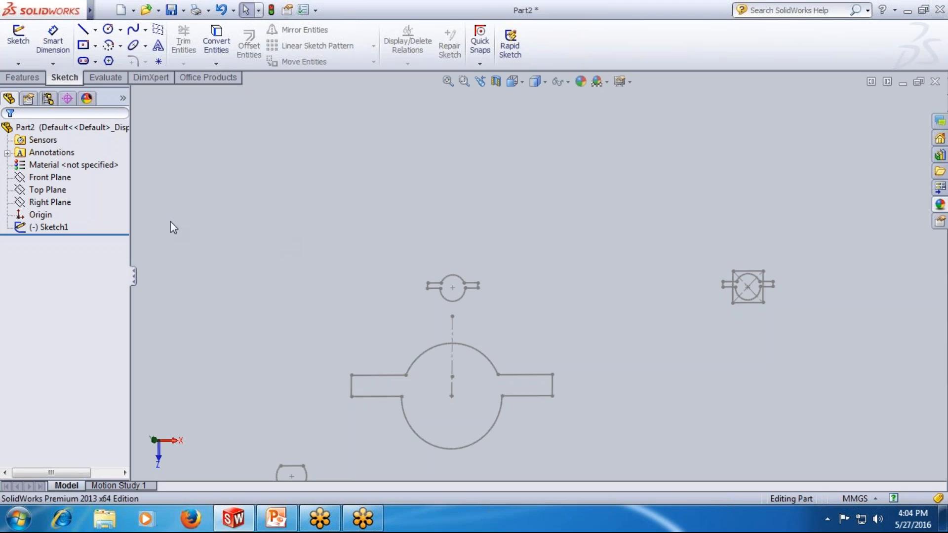
Reopen Sketch1 for editing
left_click(67, 227)
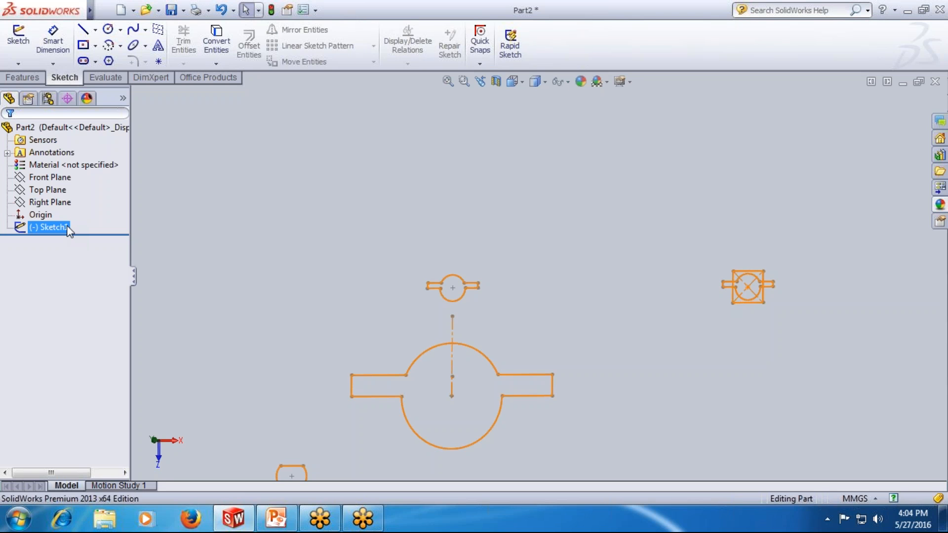
left_click(152, 219)
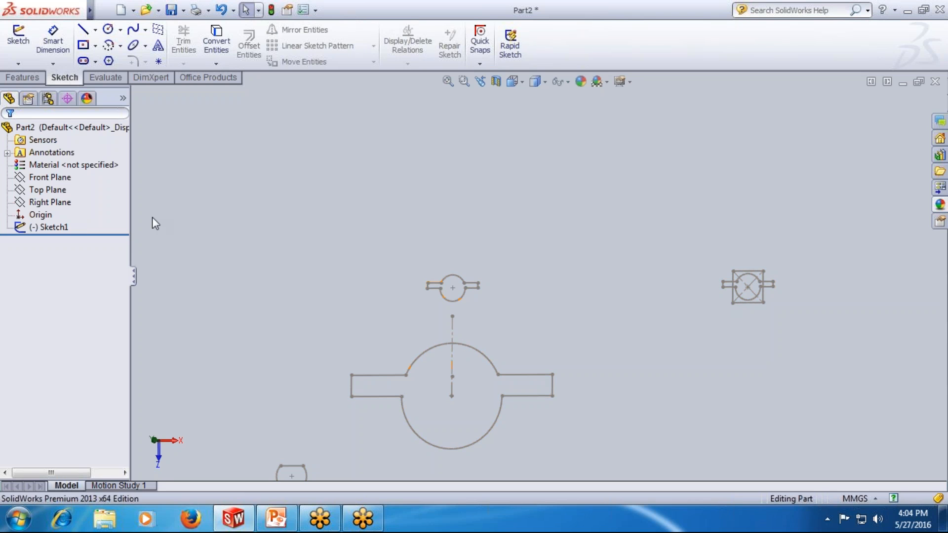
right_click(62, 228)
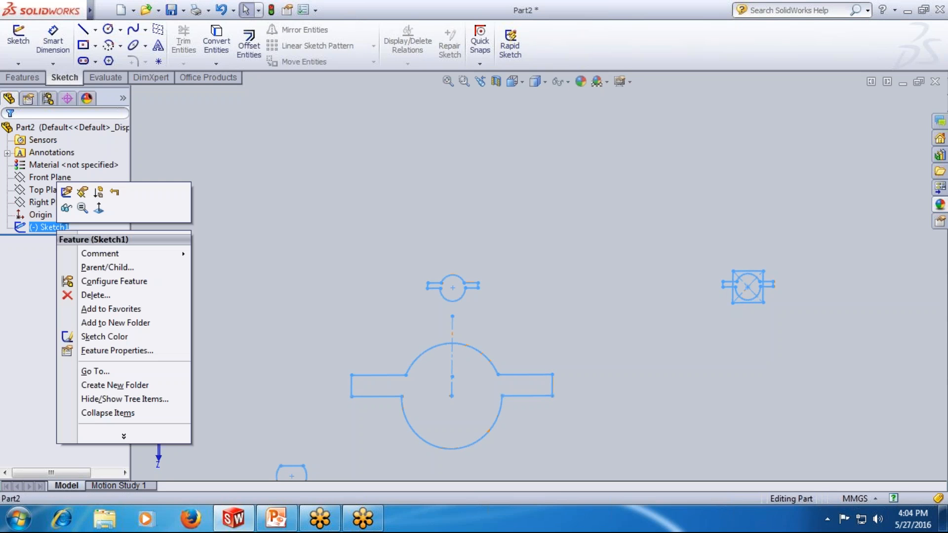
left_click(67, 193)
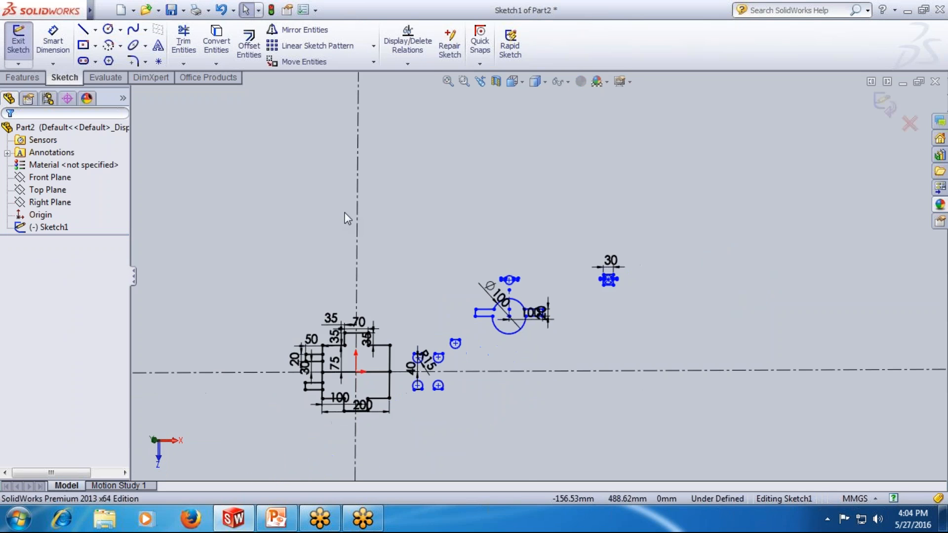
scroll(345, 213, "up", 3)
scroll(383, 305, "down", 4)
scroll(398, 246, "up", 2)
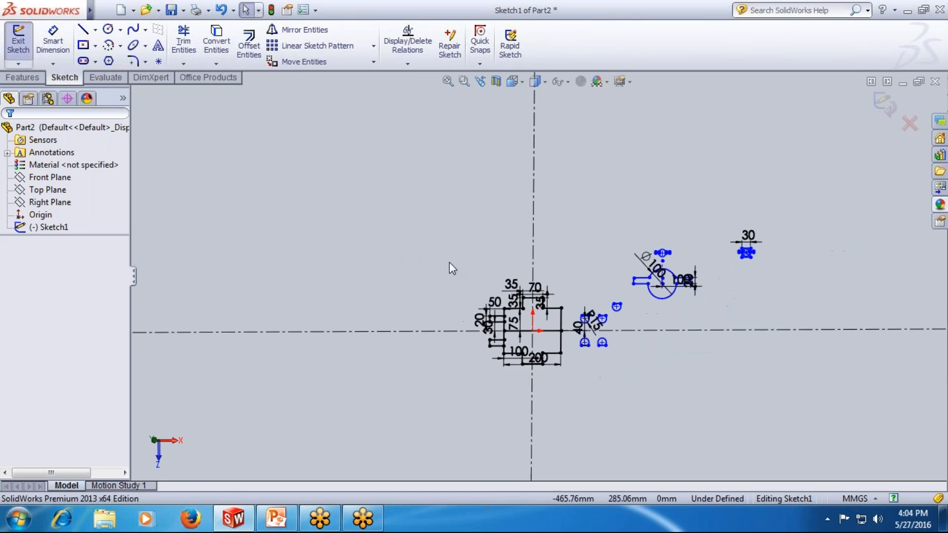
scroll(795, 422, "down", 1)
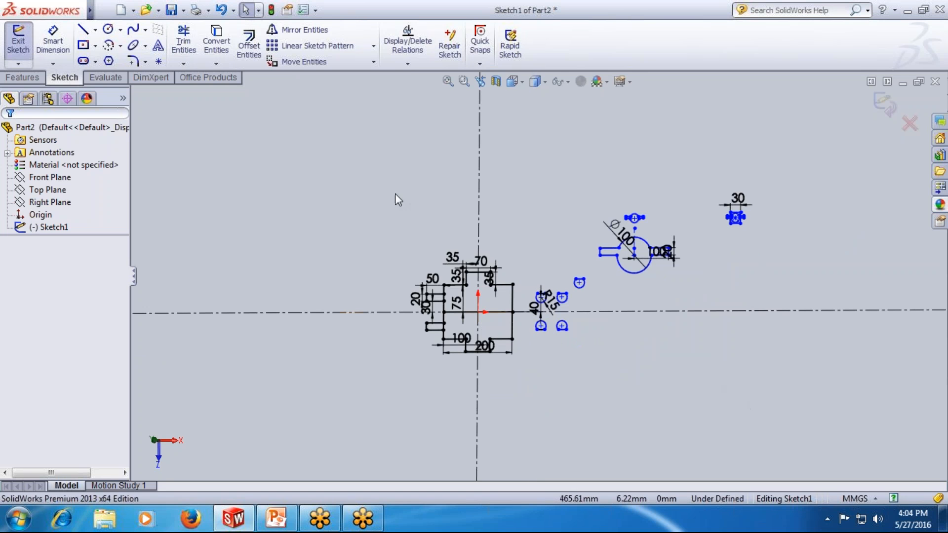
Exit the sketch and reopen Sketch1 for editing once more
left_click(884, 104)
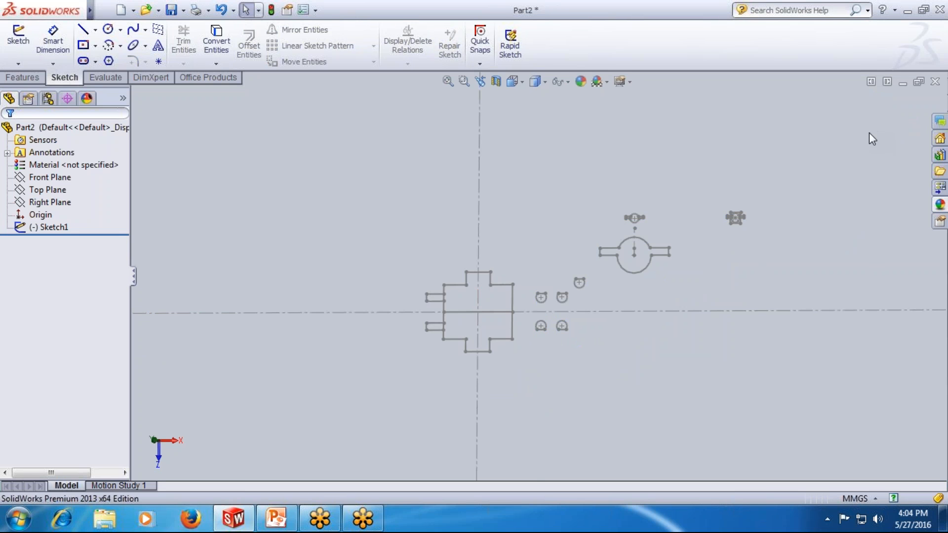
right_click(45, 227)
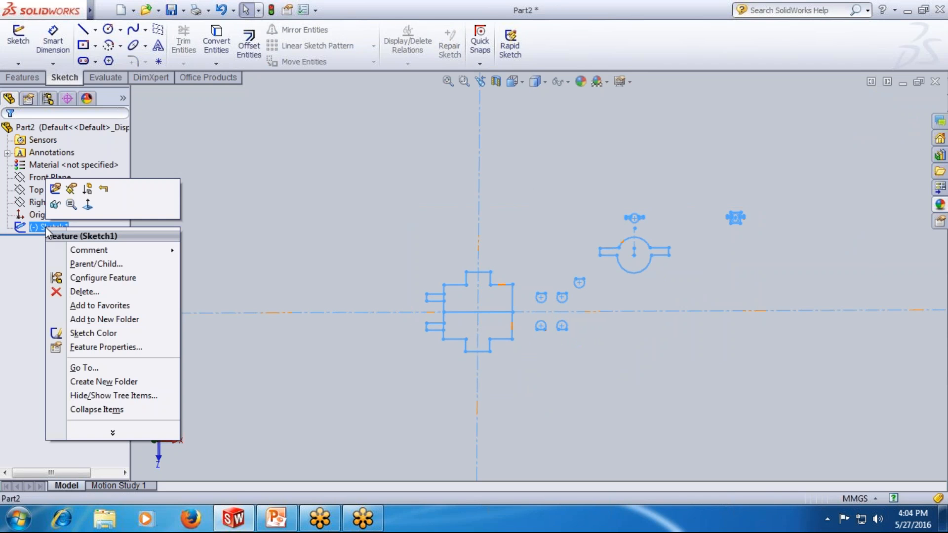
left_click(55, 190)
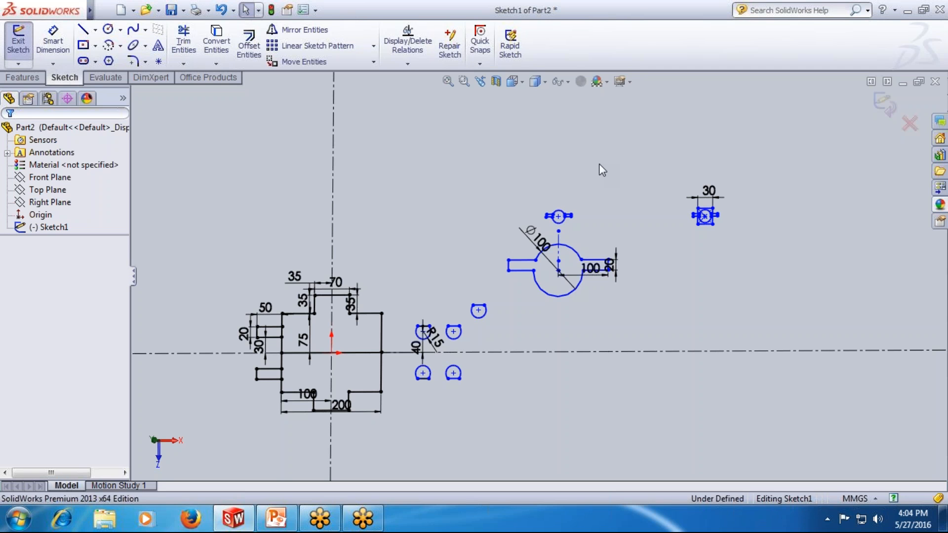
key("ctrl+a")
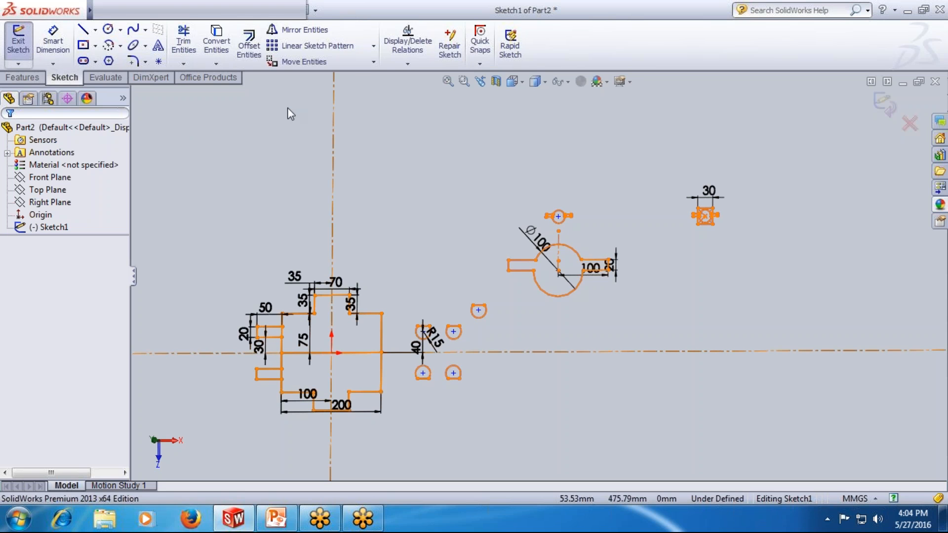
left_click(374, 61)
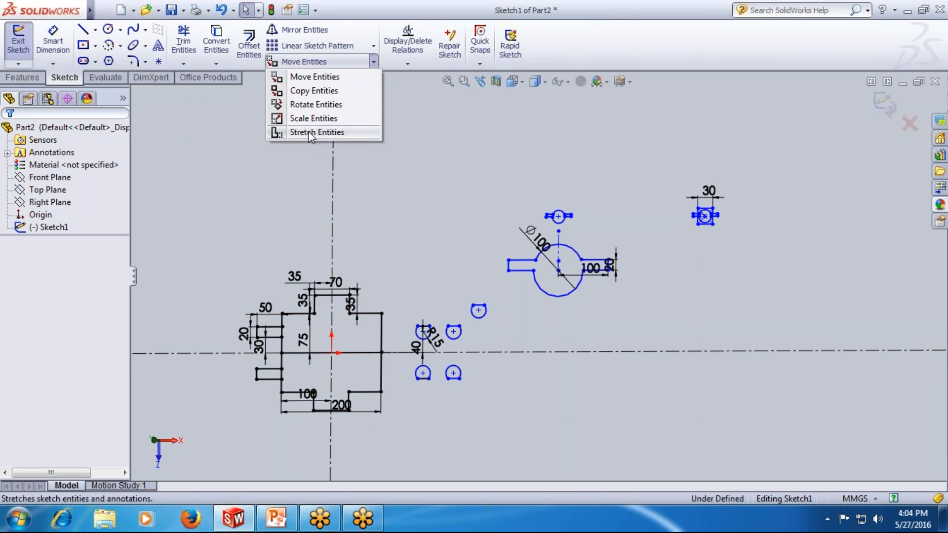
scroll(558, 292, "down", 3)
scroll(531, 286, "up", 4)
Sketch a closed eight-line stepped outline of horizontal and vertical lines in the empty area up and left of the main profile
left_click(82, 29)
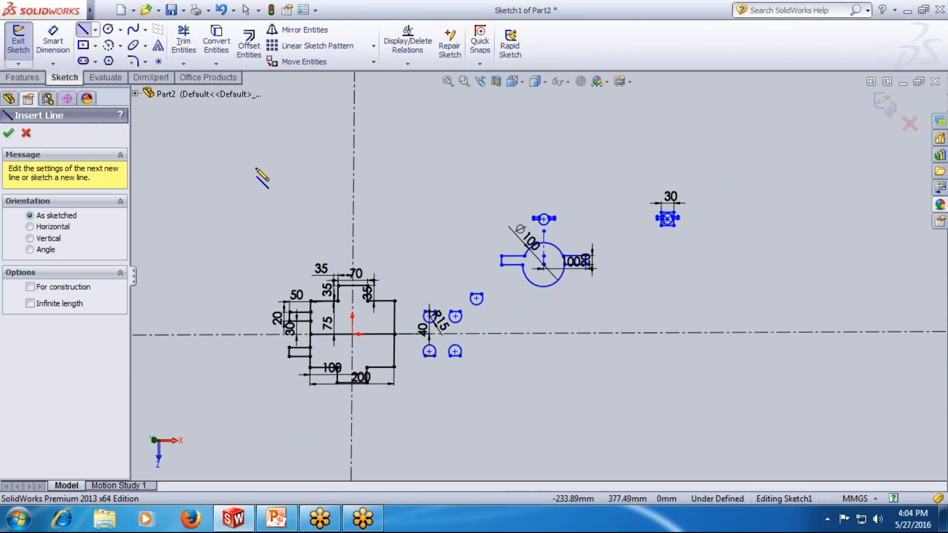
left_click(255, 168)
left_click(256, 129)
left_click(291, 129)
left_click(291, 156)
left_click(320, 157)
left_click(320, 195)
left_click(273, 196)
left_click(273, 168)
left_click(256, 167)
key("Escape")
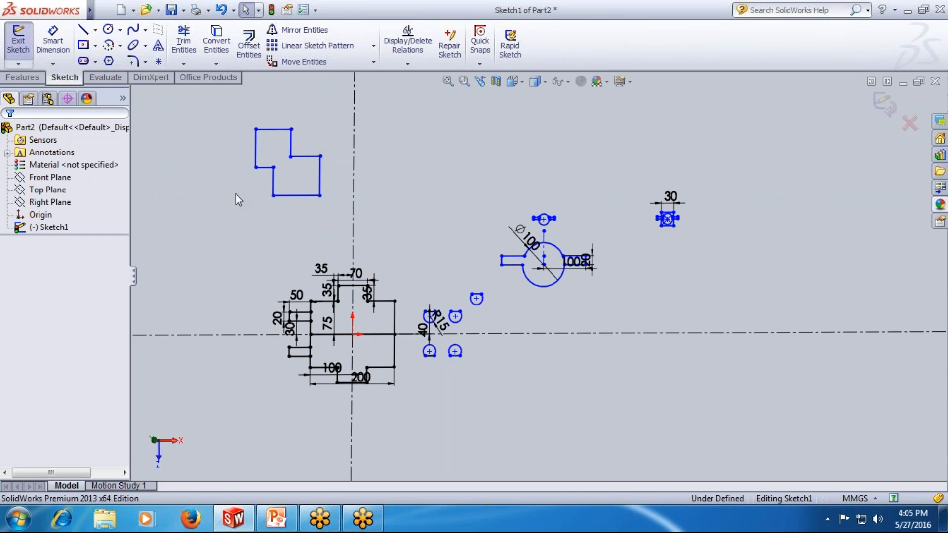
Stretch all lines of the new stepped outline with Stretch Entities and From/To, using its lower-right corner as the base point
scroll(239, 108, "down", 2)
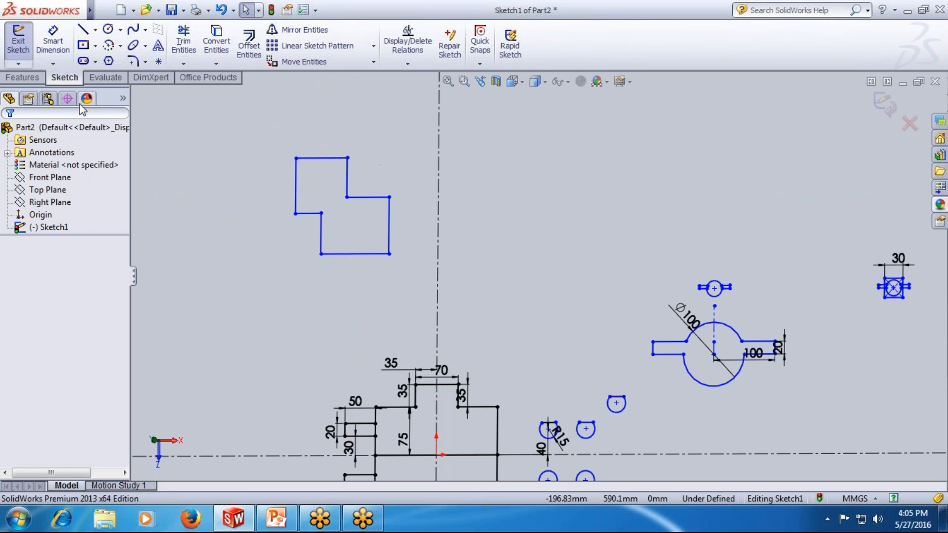
left_click(373, 62)
left_click(316, 133)
left_click_drag(417, 139, 188, 271)
left_click(46, 286)
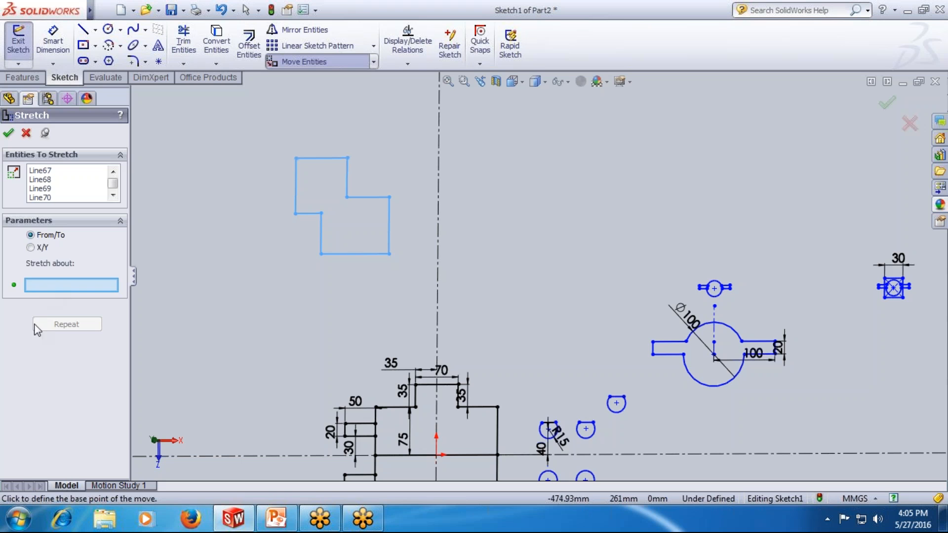
left_click(389, 254)
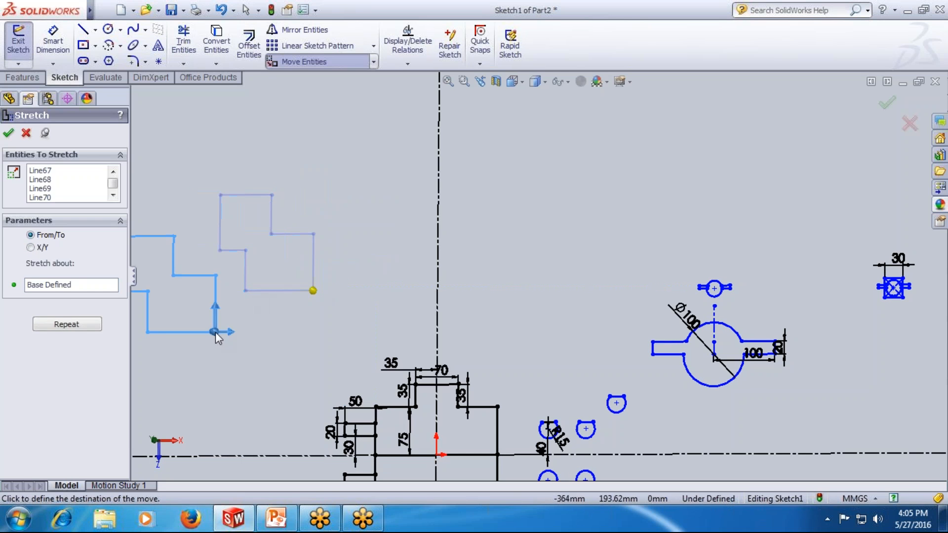
Stretch the complete stepped profile from its lower-right corner to a new location without changing its shape, and close the command
left_click(308, 224)
left_click(247, 288)
left_click(27, 135)
key("f")
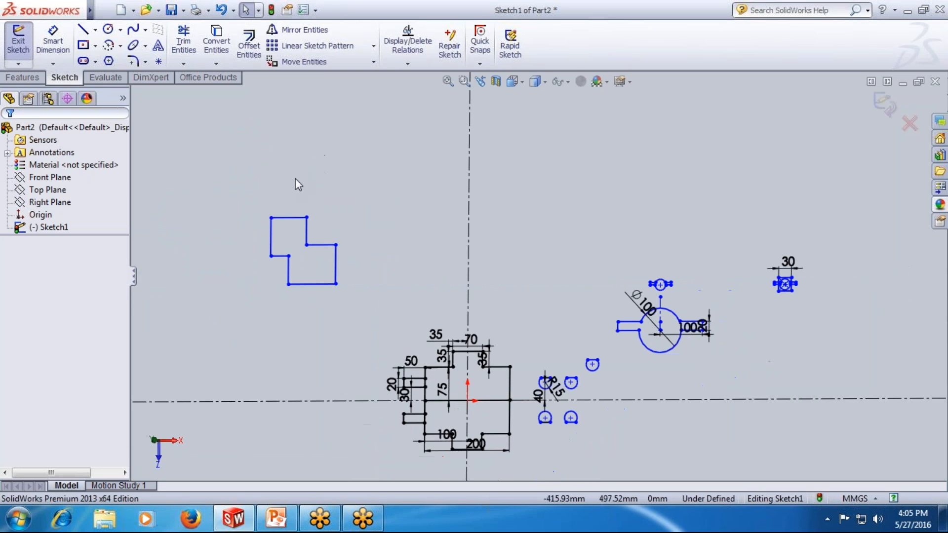
Stretch all lines of the stepped profile except its leftmost vertical edge, moving the lower-right corner up and to the right
left_click(374, 62)
left_click(336, 134)
left_click_drag(372, 206, 277, 289)
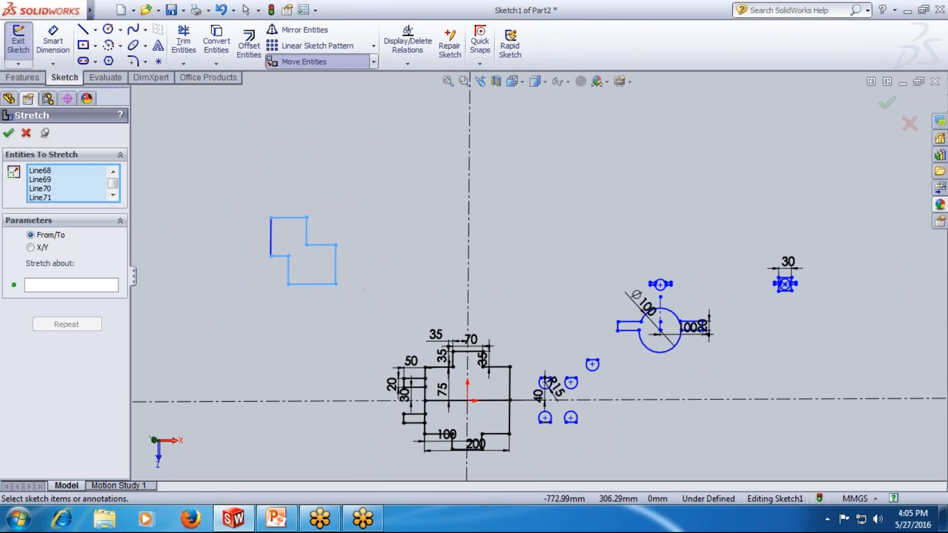
left_click(57, 286)
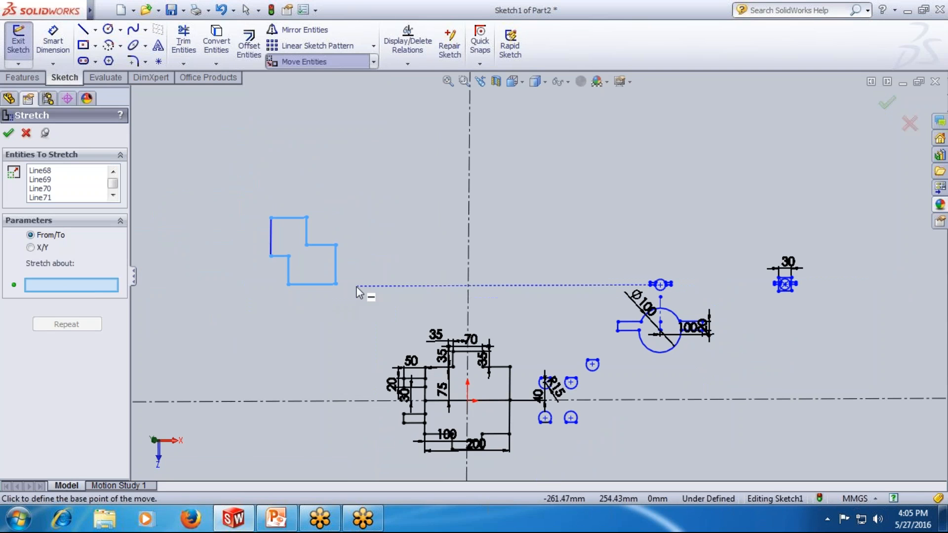
left_click(336, 284)
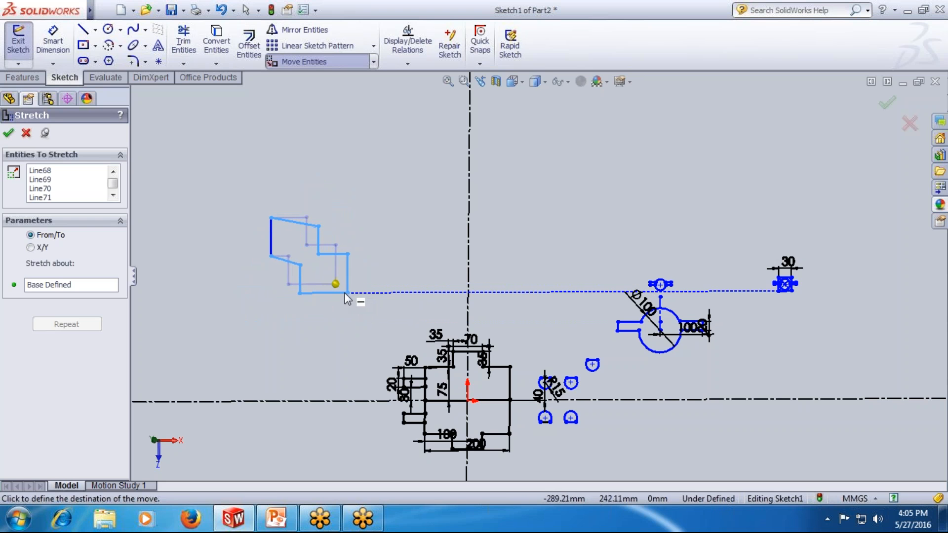
left_click(346, 293)
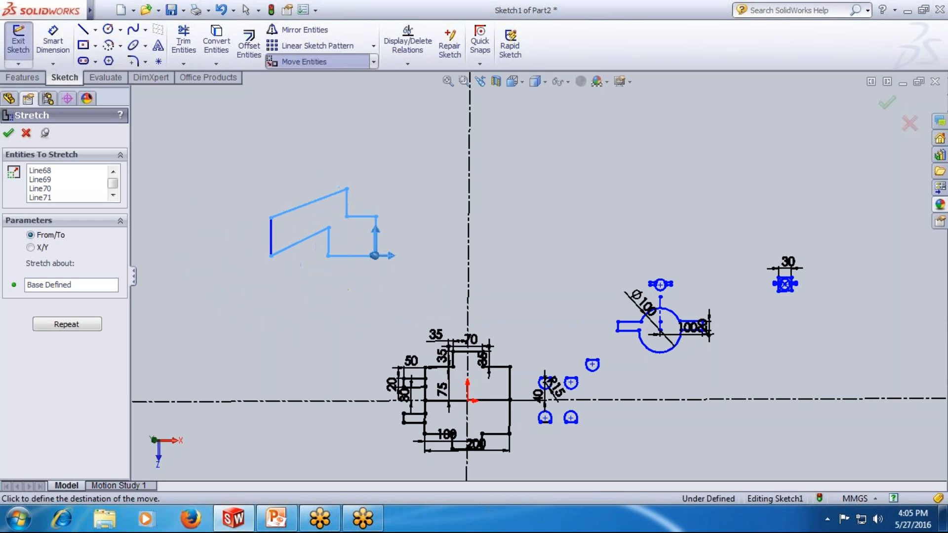
right_click(372, 265)
key("Return")
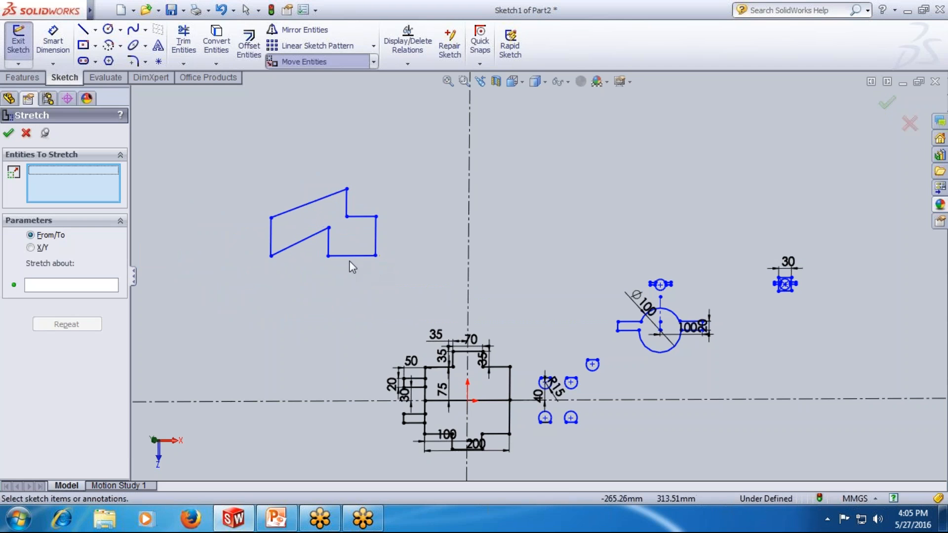
left_click(25, 134)
left_click(373, 63)
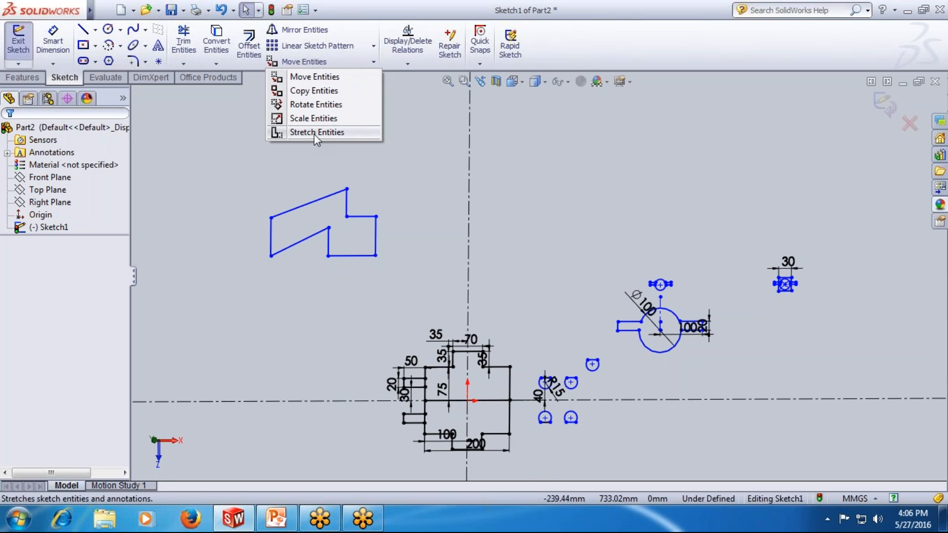
left_click(257, 236)
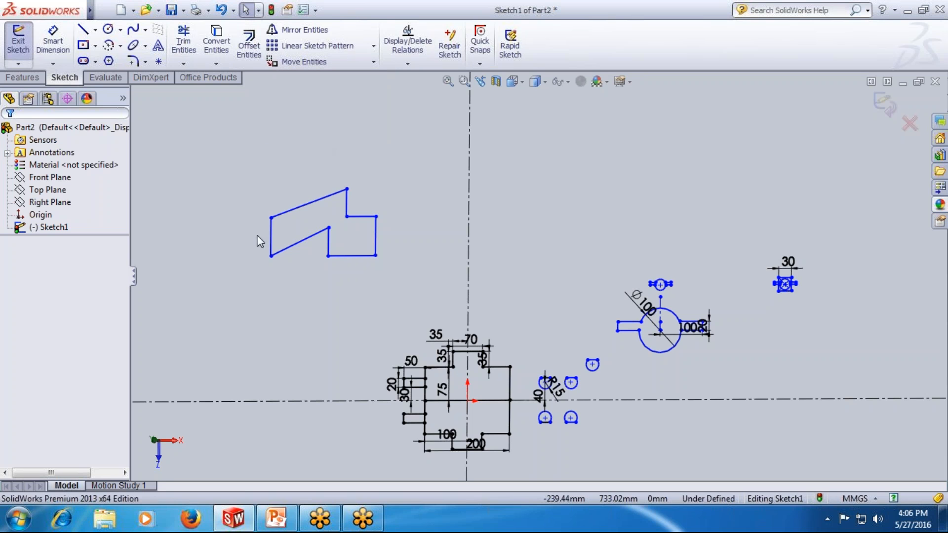
left_click(373, 45)
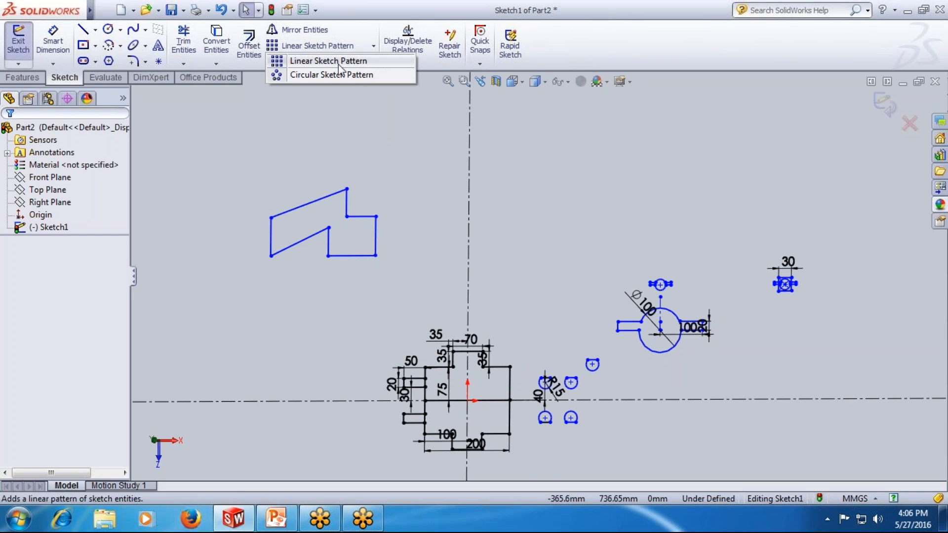
left_click(348, 139)
scroll(351, 150, "up", 3)
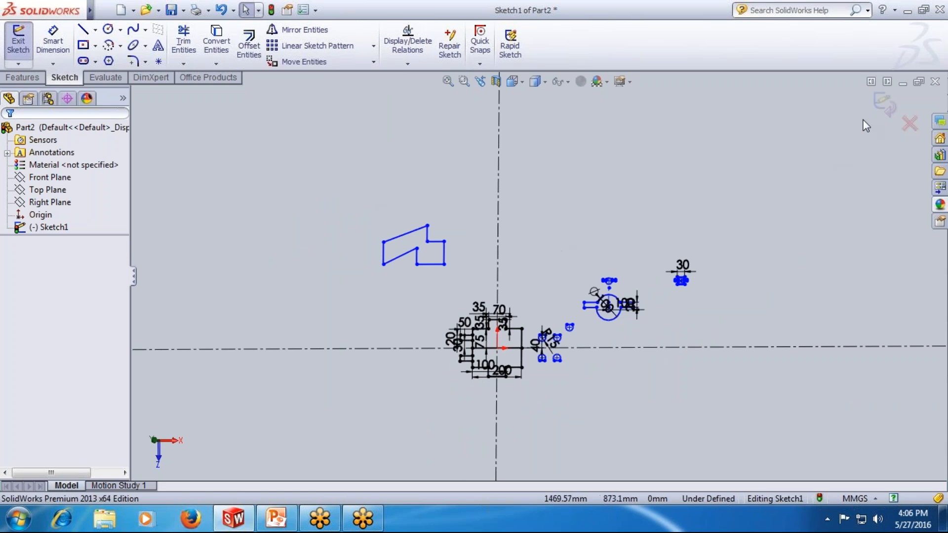
Exit the sketch and delete Sketch1 from the part
left_click(883, 104)
left_click(40, 215)
right_click(58, 228)
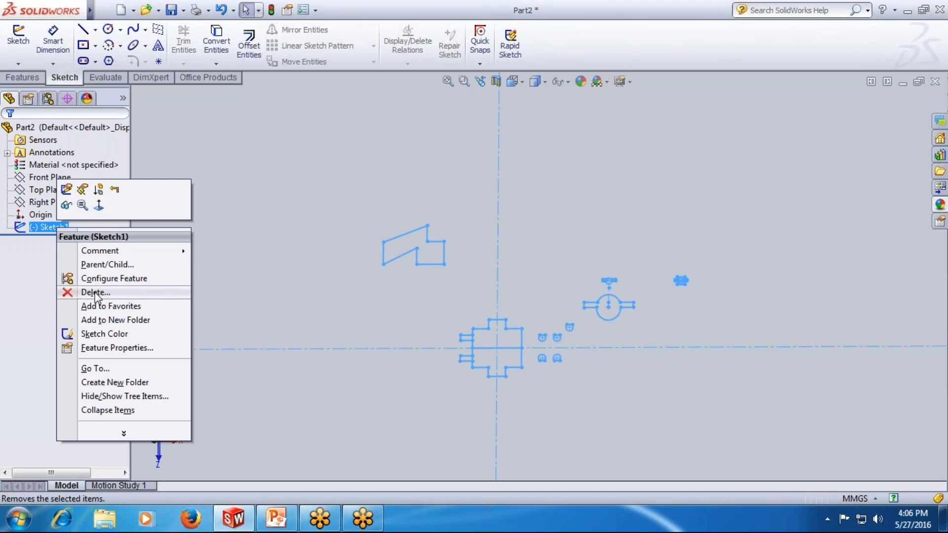
left_click(93, 292)
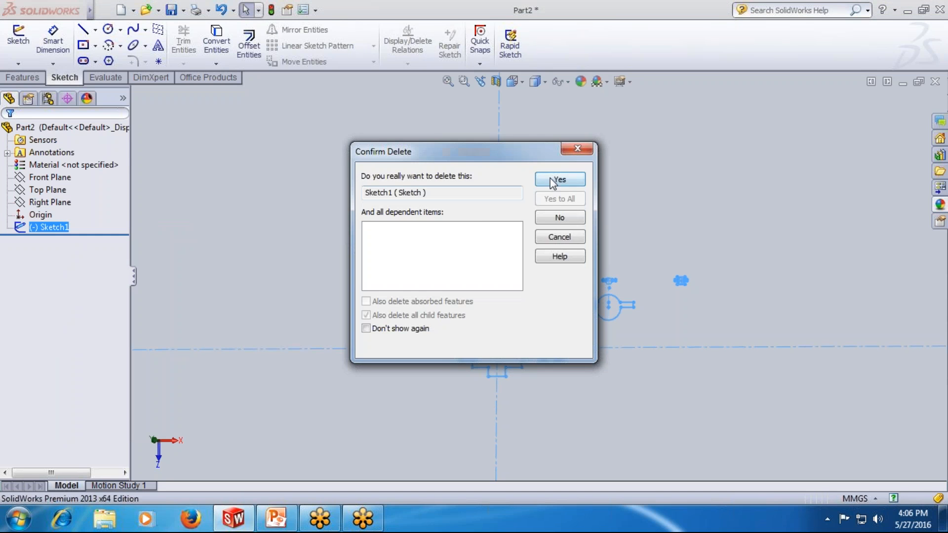
left_click(560, 180)
Start a new sketch on the Top Plane and view it face-on
left_click(18, 63)
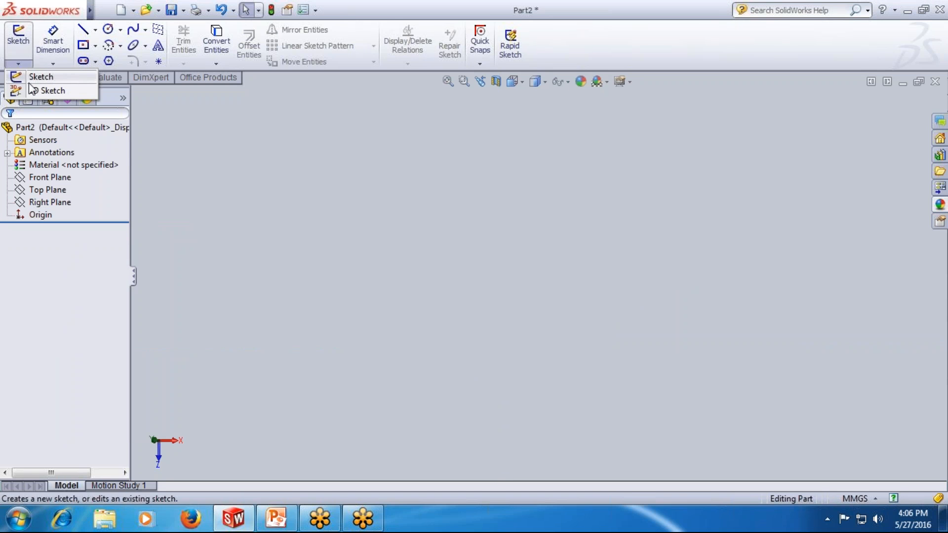
left_click(36, 76)
left_click(541, 304)
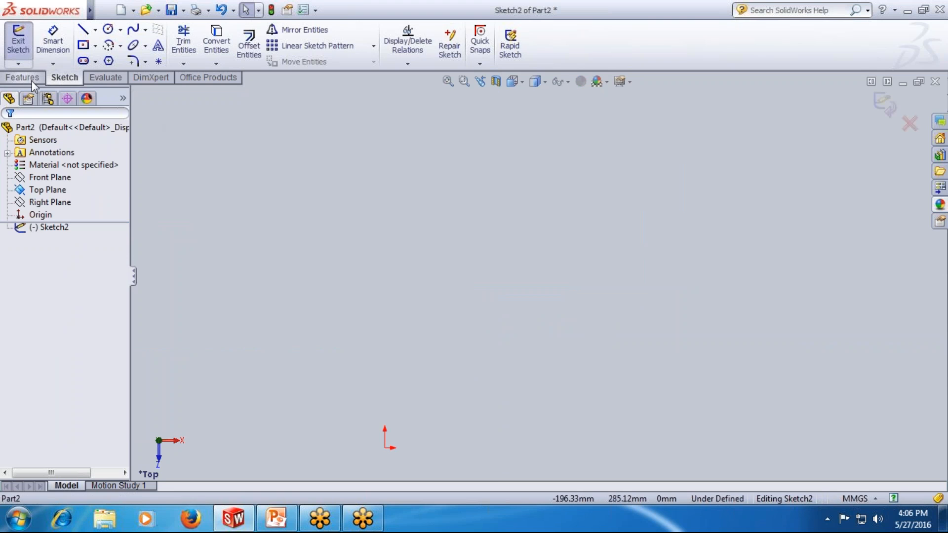
key("ctrl+8")
key("ctrl+8")
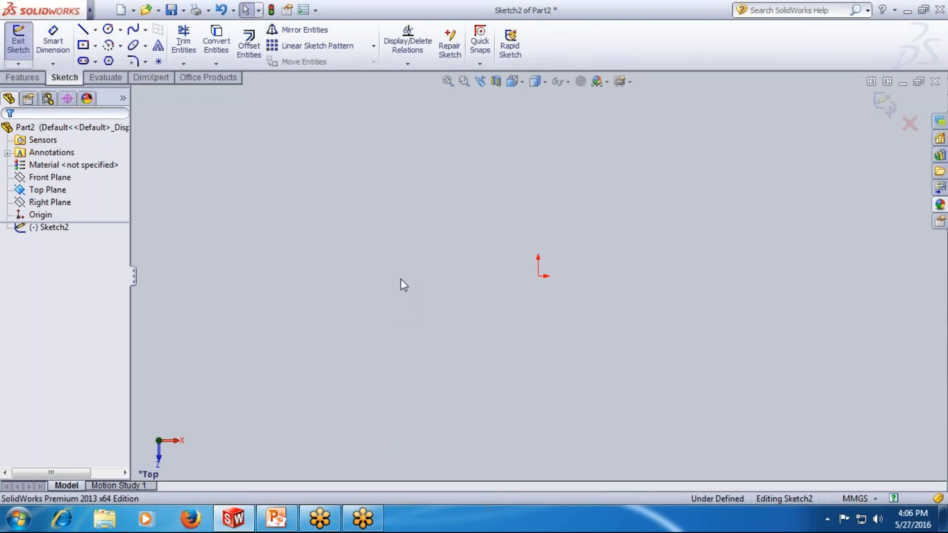
Draw a horizontal construction centerline of infinite length through the origin
left_click(95, 30)
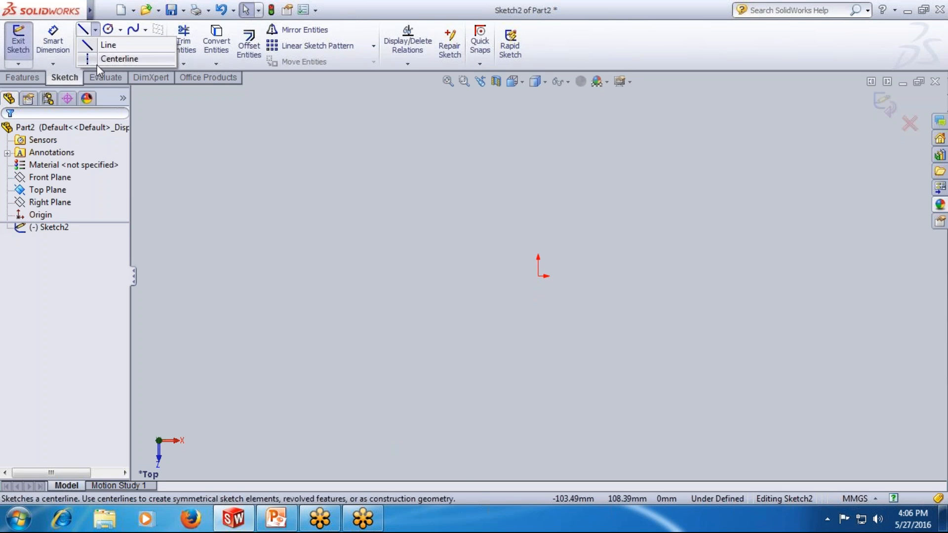
left_click(101, 60)
left_click(34, 227)
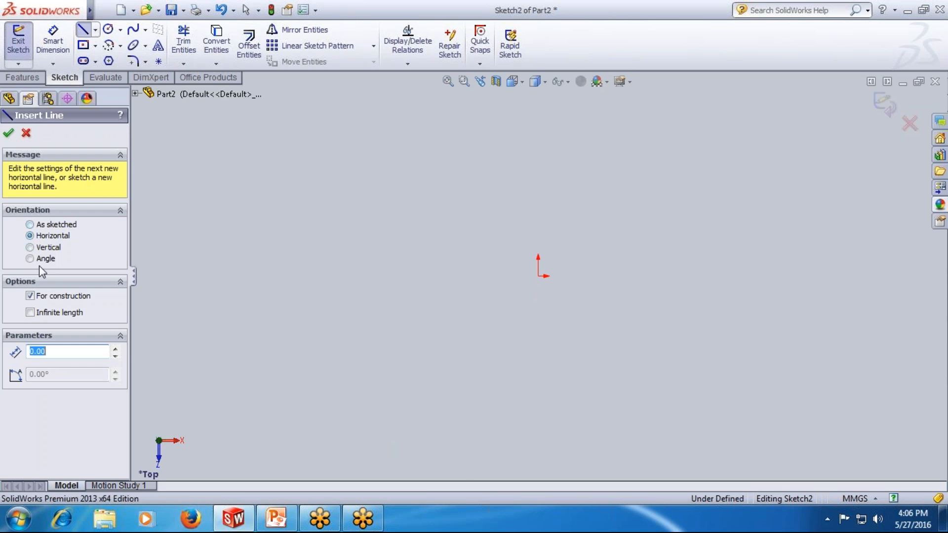
left_click(42, 319)
left_click(538, 276)
key("Escape")
Draw a vertical construction centerline of infinite length through the origin
left_click(96, 30)
left_click(101, 60)
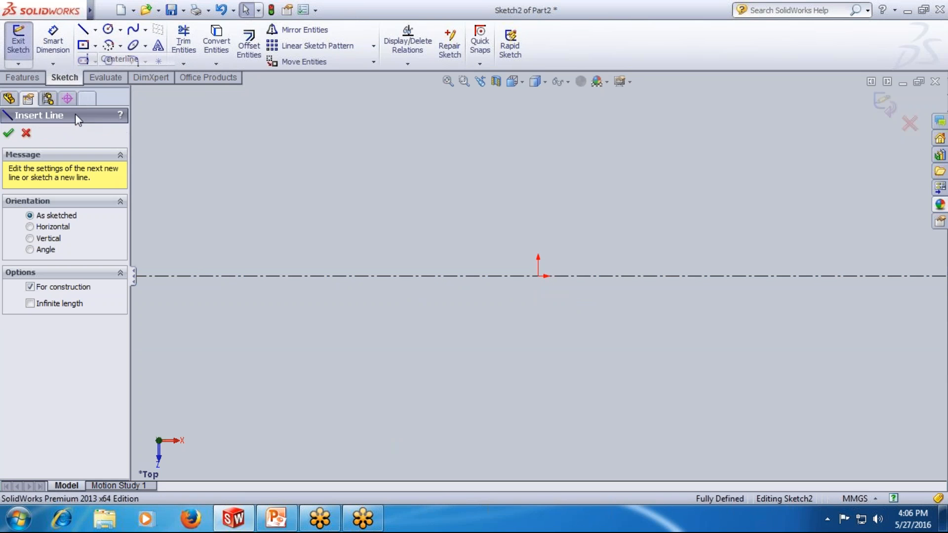
left_click(37, 239)
left_click(38, 312)
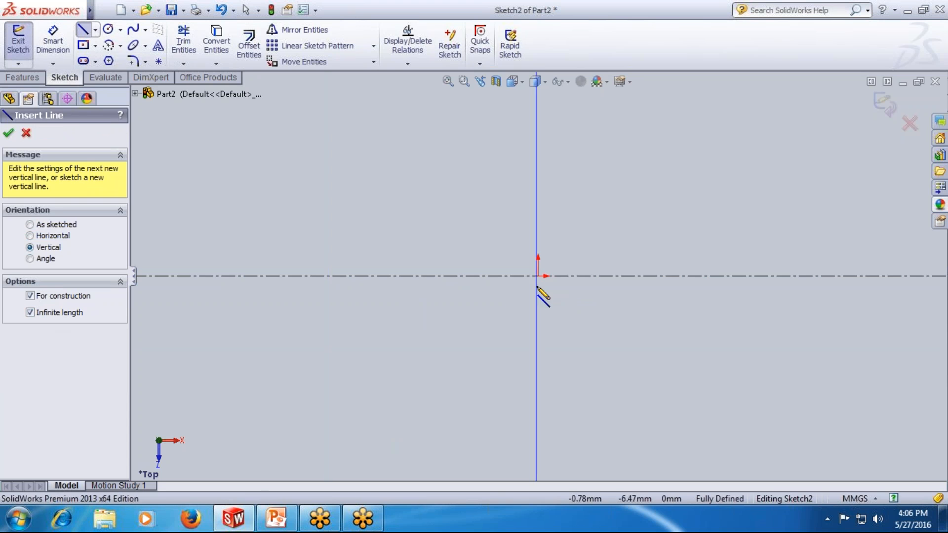
left_click(539, 276)
key("Escape")
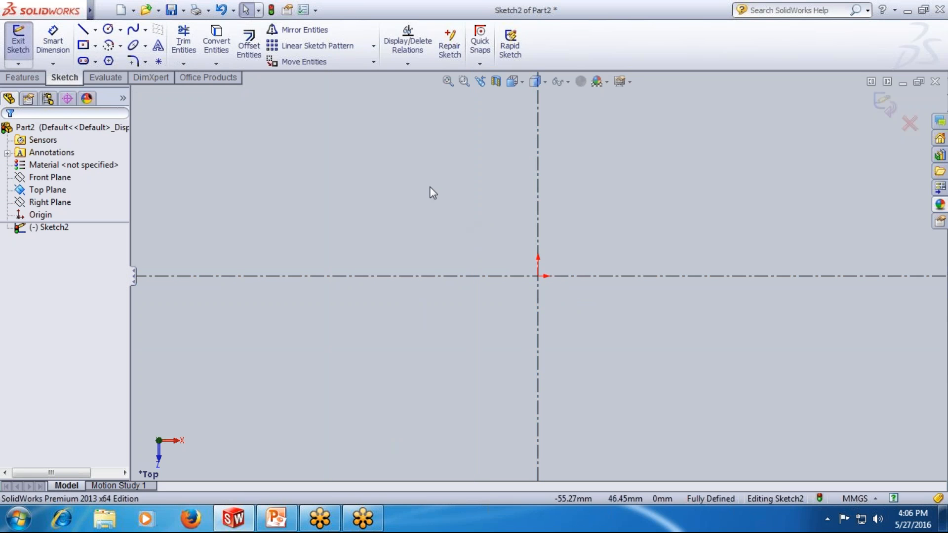
left_click(96, 30)
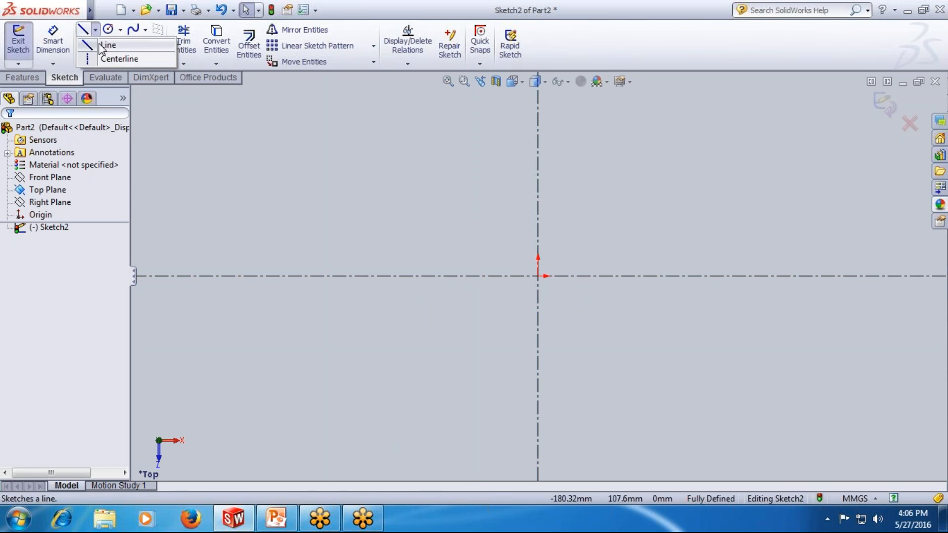
left_click(102, 46)
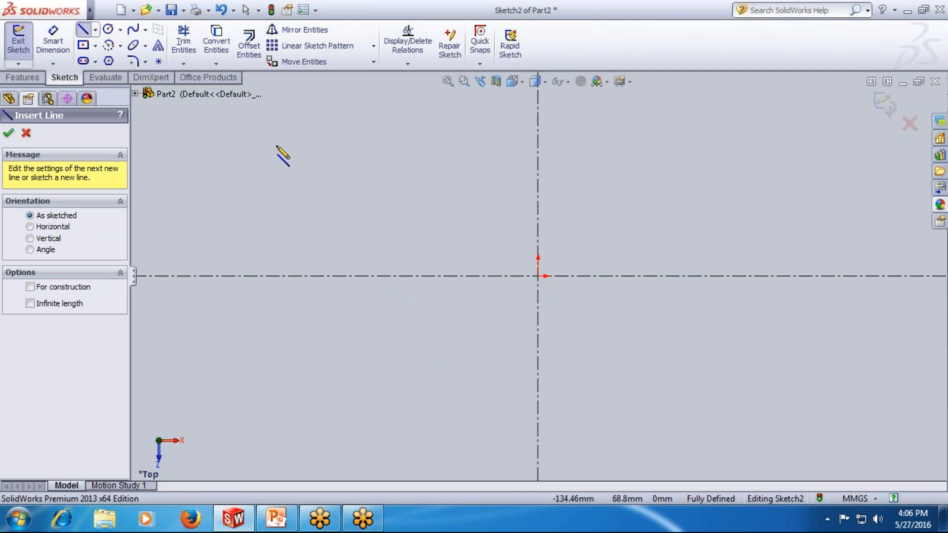
left_click(120, 29)
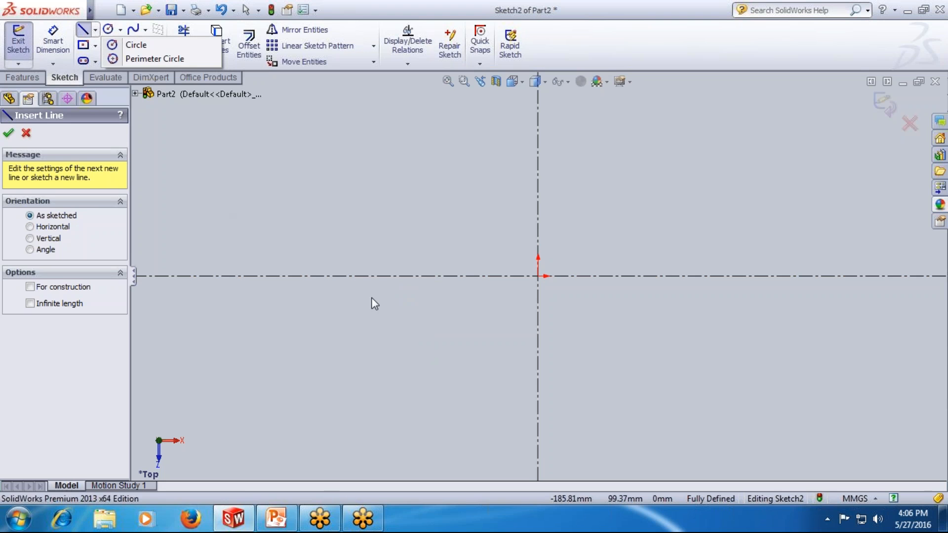
left_click(384, 276)
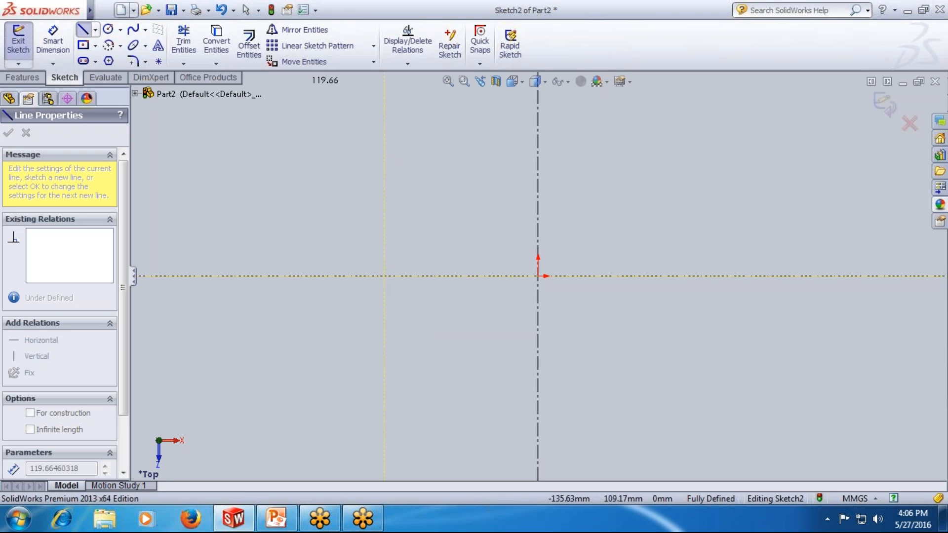
left_click(95, 29)
Sketch a circle with a radius of about 74 mm centred on the origin
left_click(108, 29)
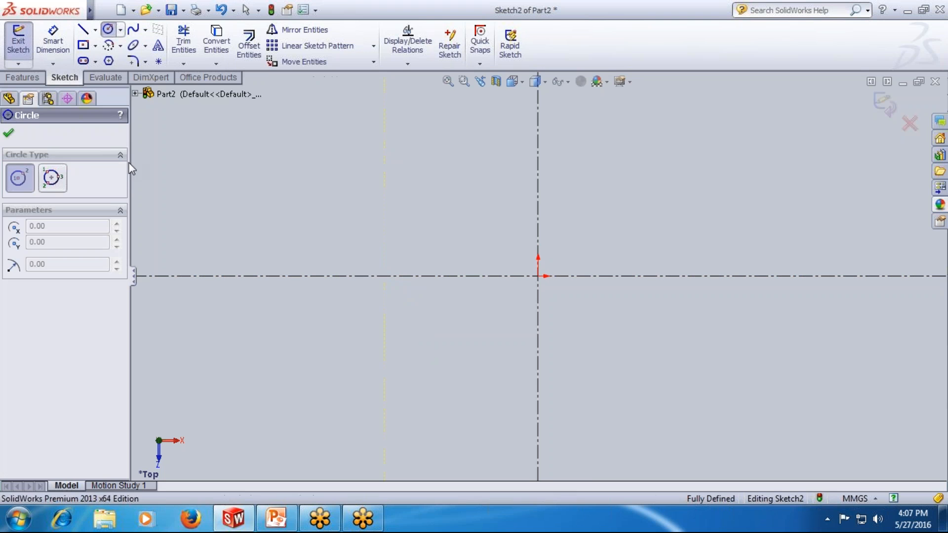
left_click(538, 276)
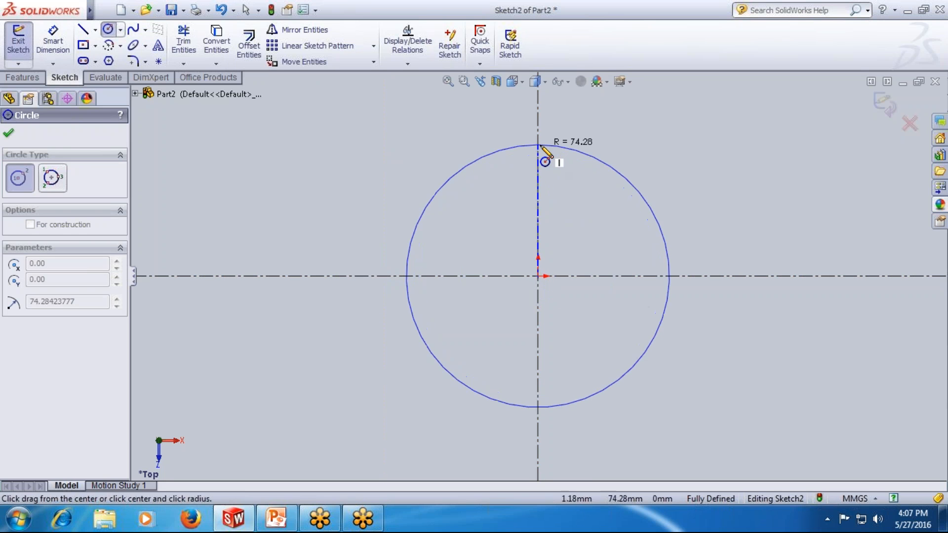
left_click(539, 145)
key("Escape")
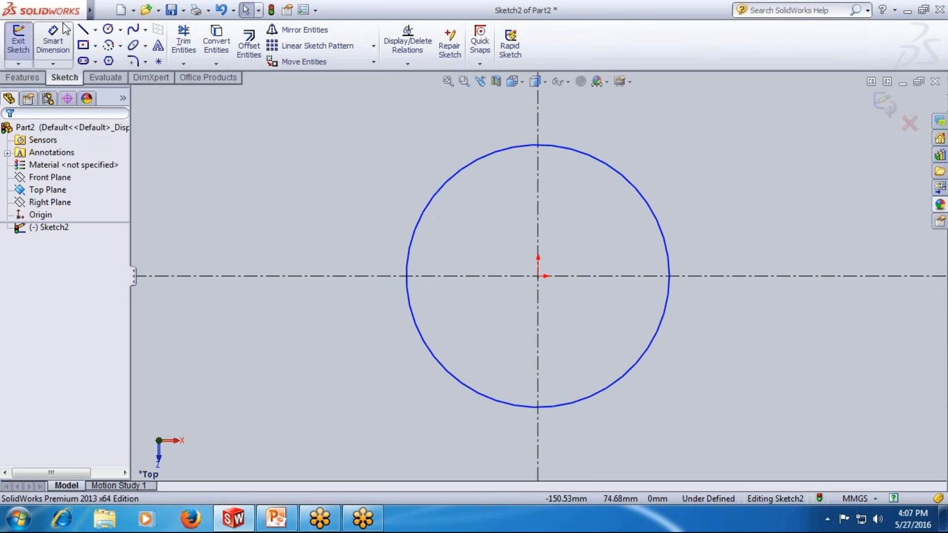
Dimension the circle's diameter as 200 mm
left_click(454, 179)
left_click(446, 185)
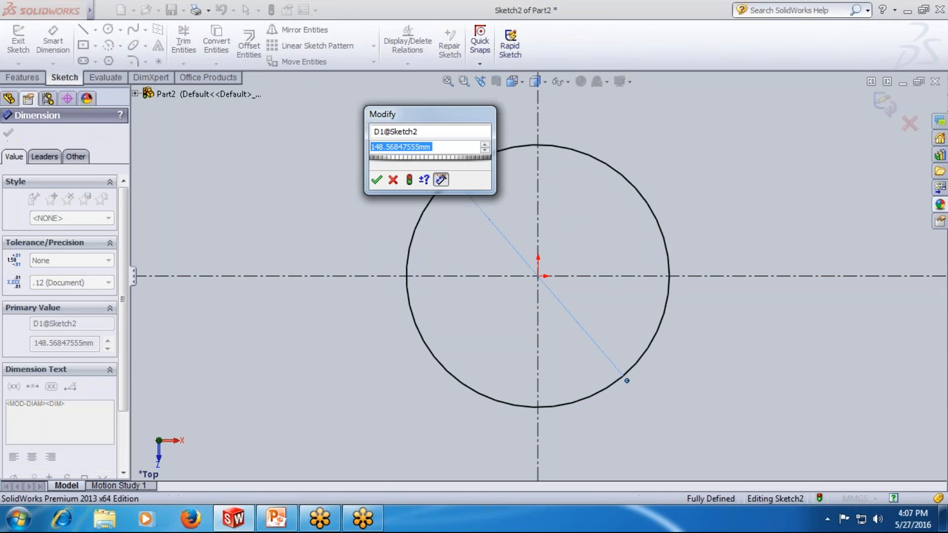
type("200")
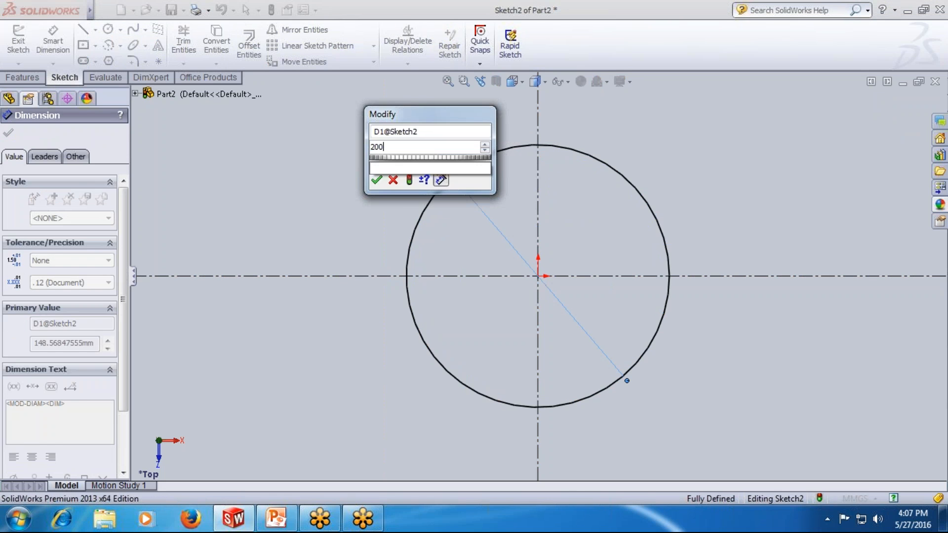
key("Return")
Sketch a concentric circle with a radius of about 81 mm at the origin, inside the 200 mm circle
left_click(107, 29)
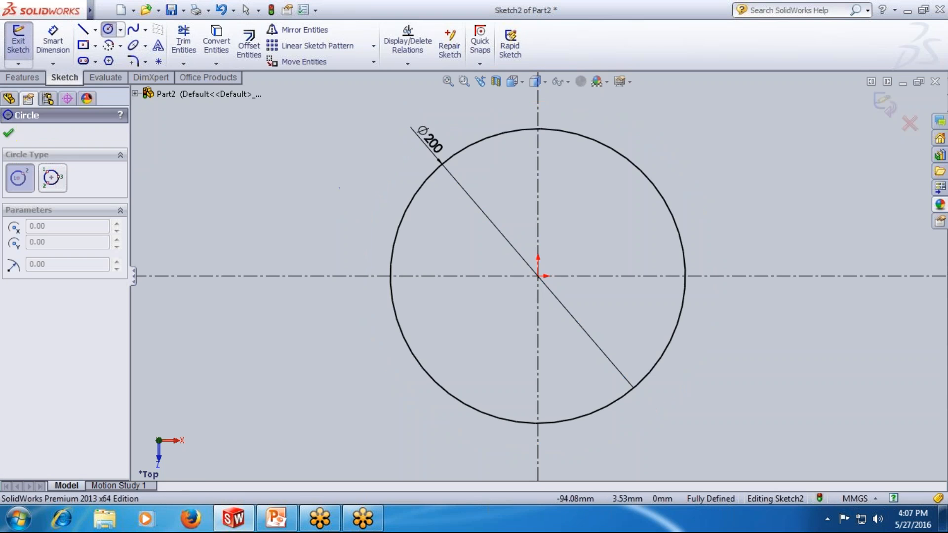
left_click(538, 276)
left_click(544, 159)
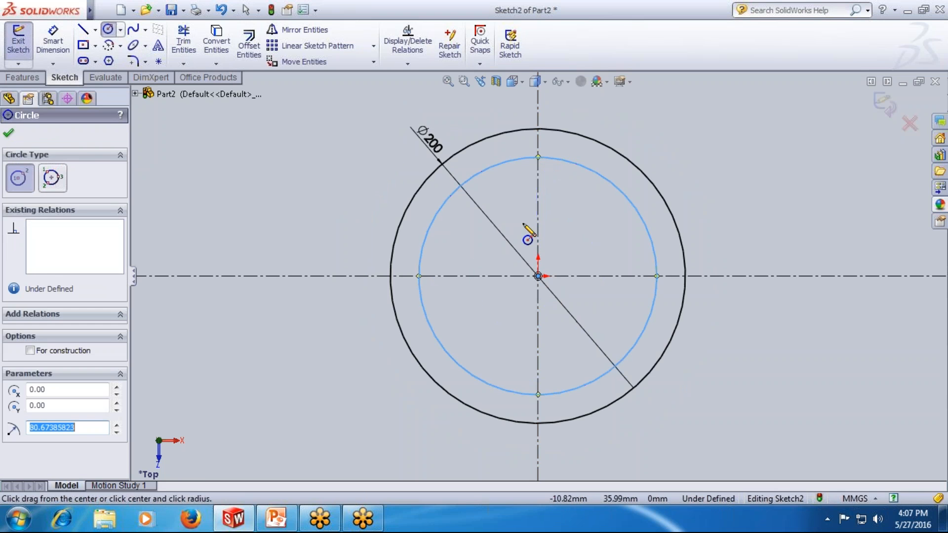
key("Escape")
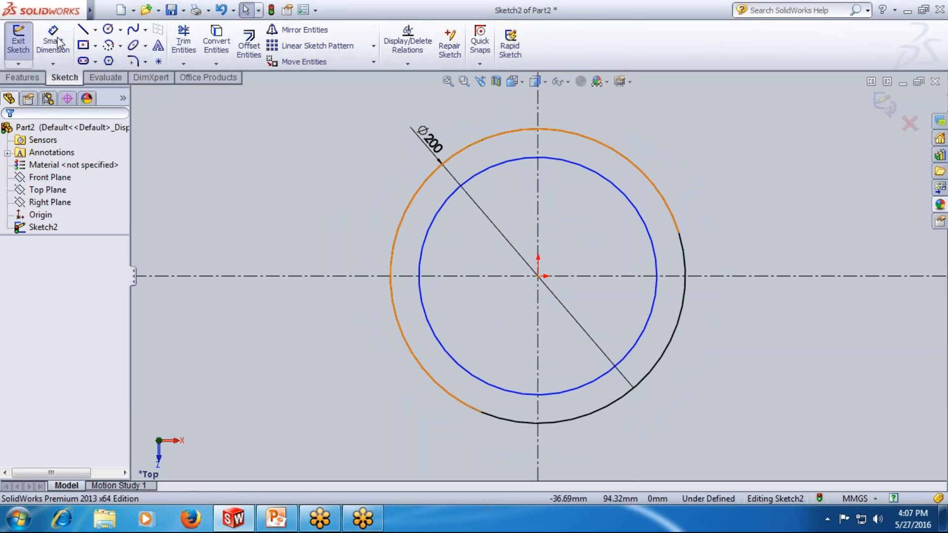
Dimension the inner circle's diameter as 150 mm
left_click(56, 37)
left_click(489, 165)
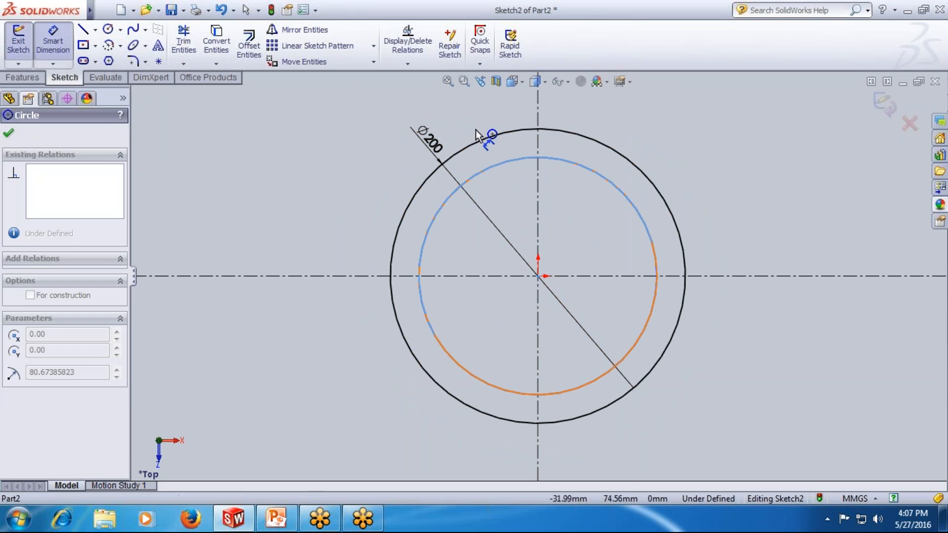
left_click(475, 129)
type("150")
key("Return")
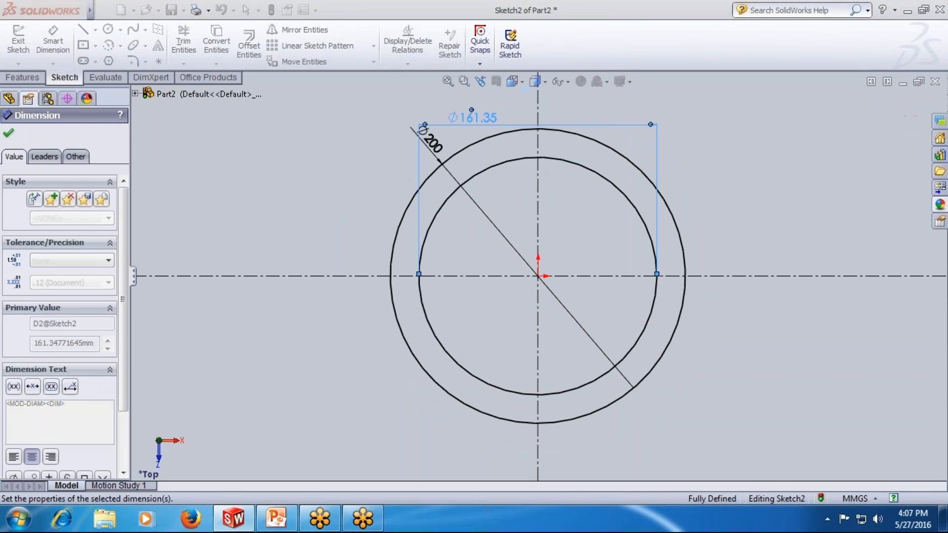
key("Escape")
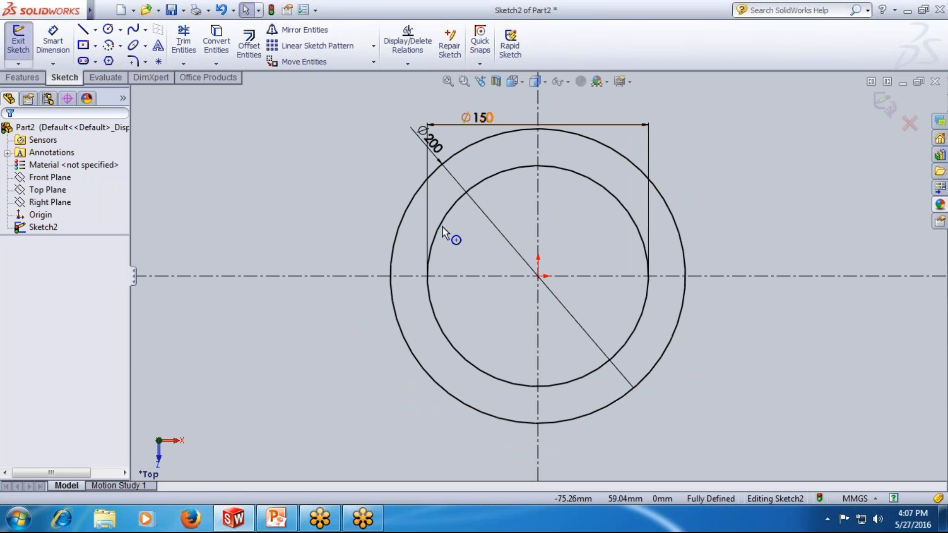
Convert the 150 mm circle into construction geometry
left_click(424, 189)
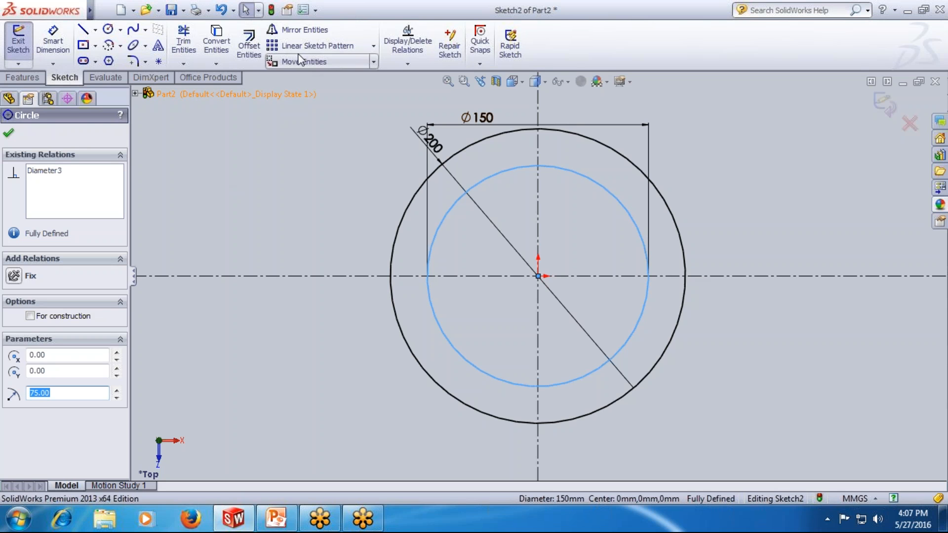
left_click(45, 318)
left_click(10, 135)
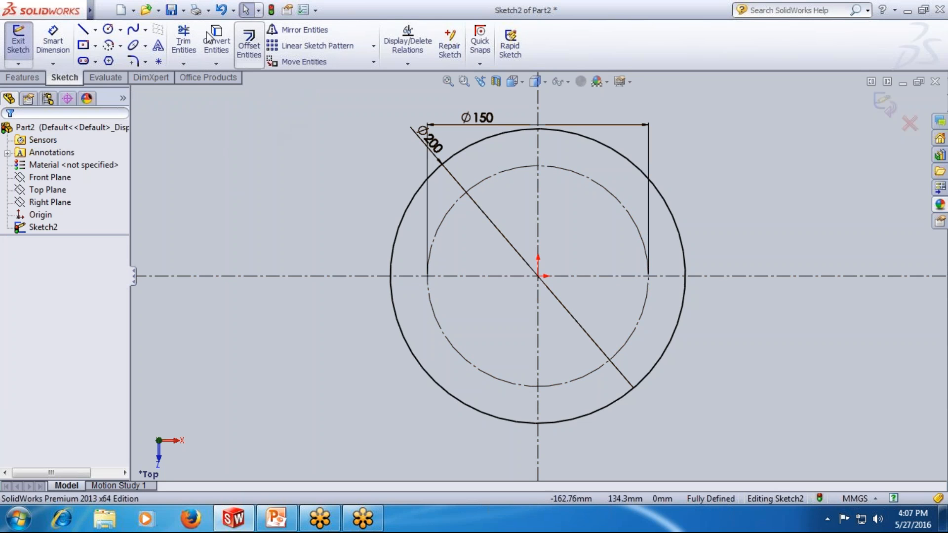
Sketch a small circle with a radius of about 10.5 mm where the construction circle's upper edge meets the vertical centerline
left_click(107, 29)
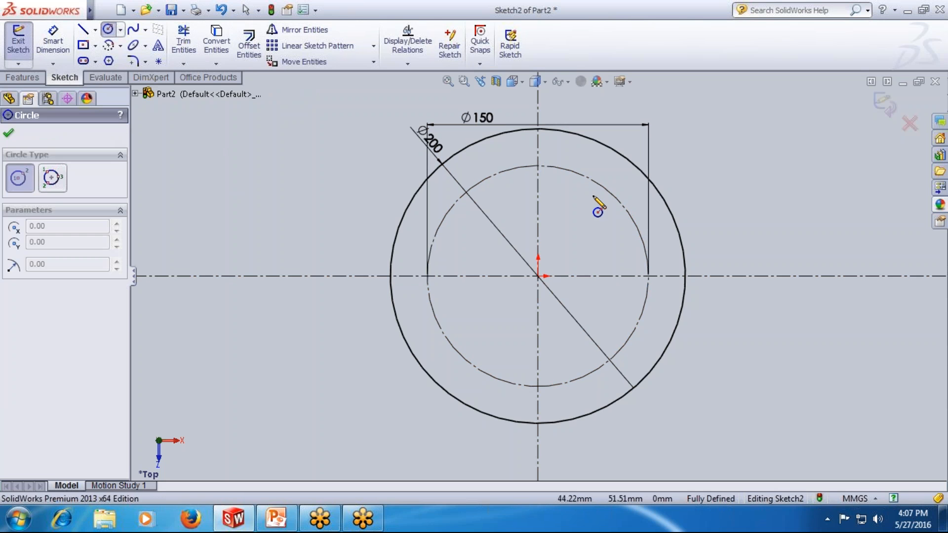
left_click(537, 166)
left_click(552, 159)
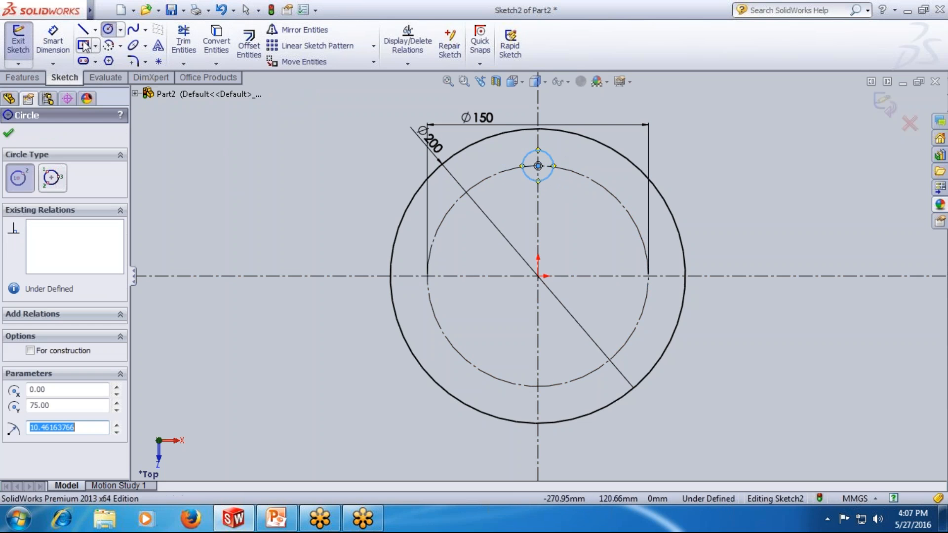
Dimension the small circle's diameter as 20 mm and place the dimension text outside the 200 mm circle
left_click(52, 40)
left_click(526, 178)
left_click(514, 192)
type("20")
key("Return")
key("Escape")
key("Escape")
left_click_drag(514, 181, 550, 138)
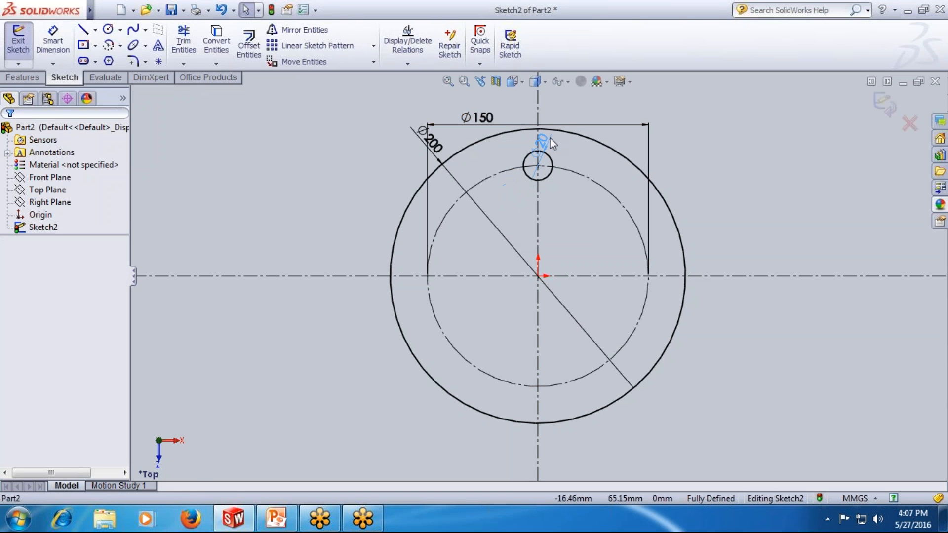
left_click_drag(592, 114, 592, 112)
left_click(729, 163)
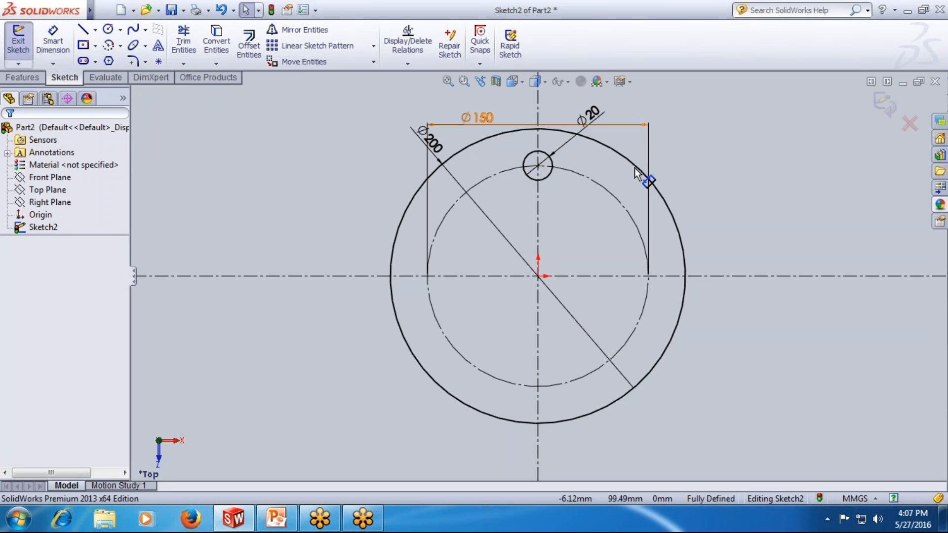
Set up a circular sketch pattern of the 20 mm circle about the origin with 8 instances over 360 degrees
left_click(524, 164)
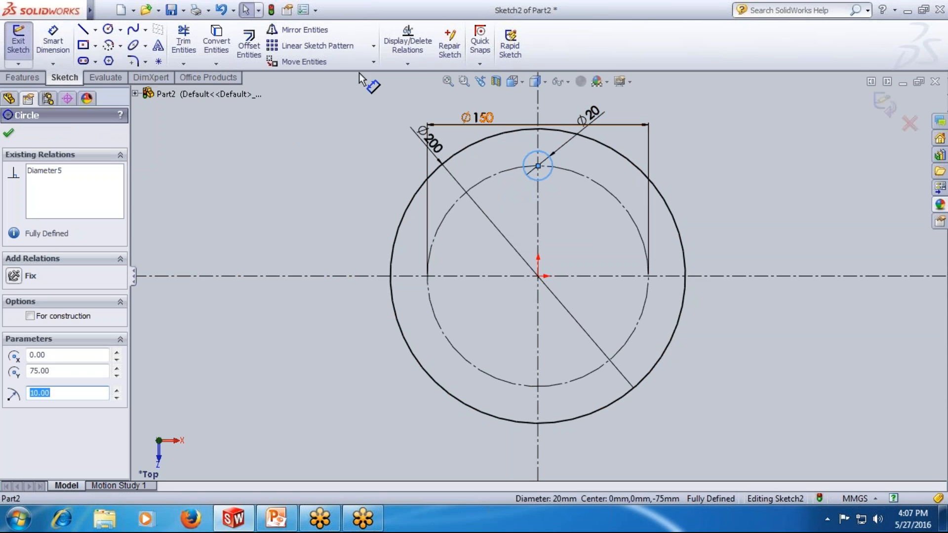
left_click(373, 45)
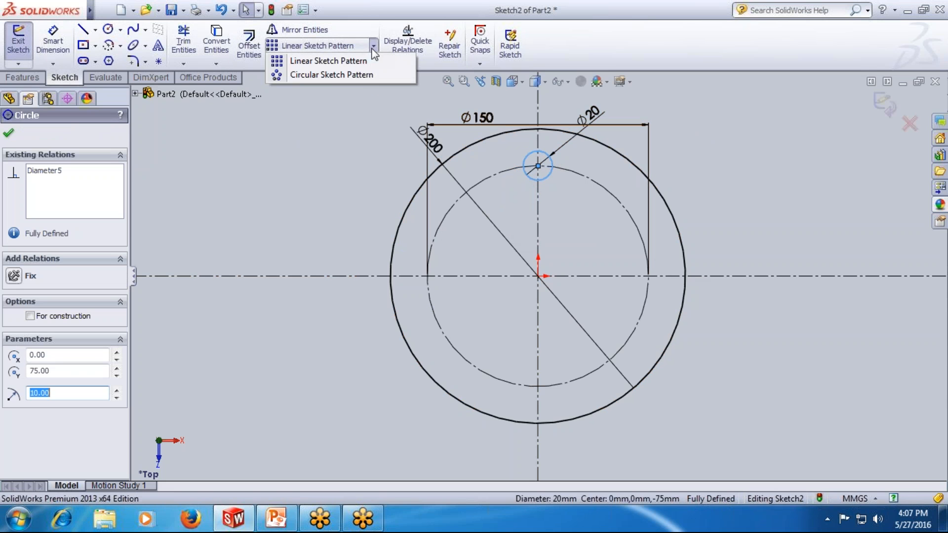
left_click(339, 75)
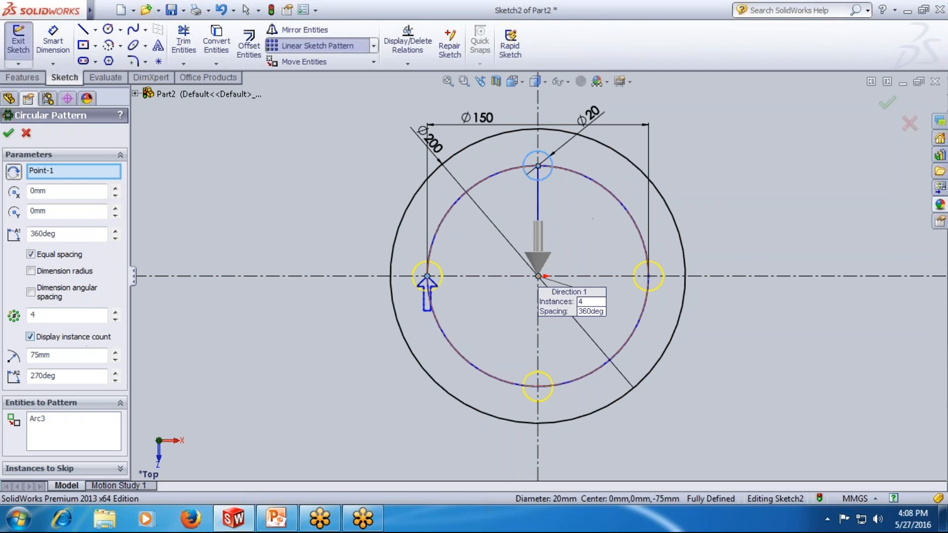
left_click(51, 316)
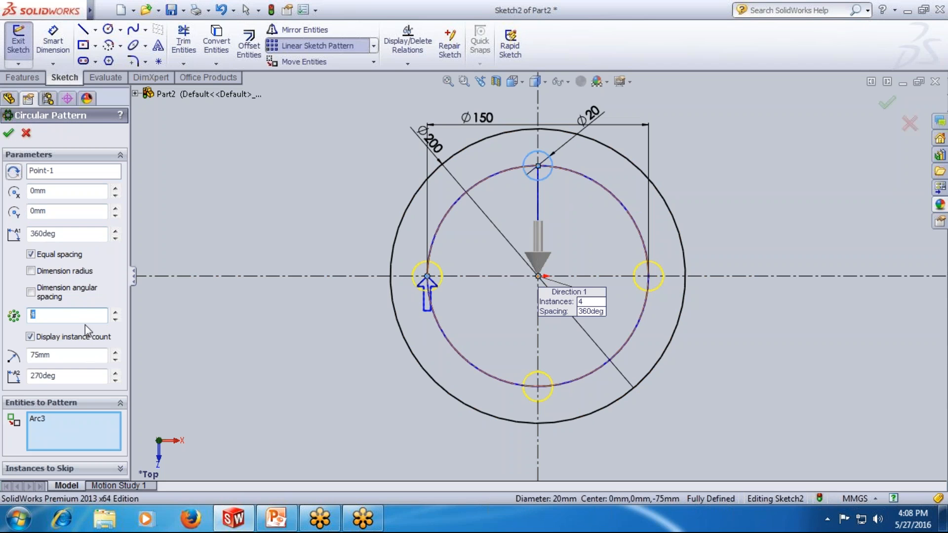
left_click(114, 312)
left_click(115, 312)
left_click(115, 312)
scroll(47, 316, "up", 2)
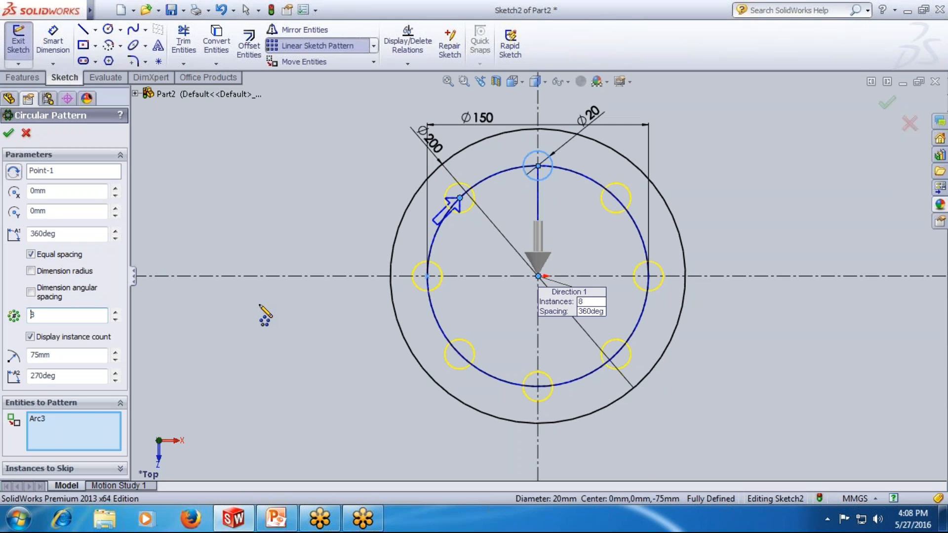
Turn off equal spacing and try angular spacings of 30 and 20 degrees between the pattern instances
left_click(31, 255)
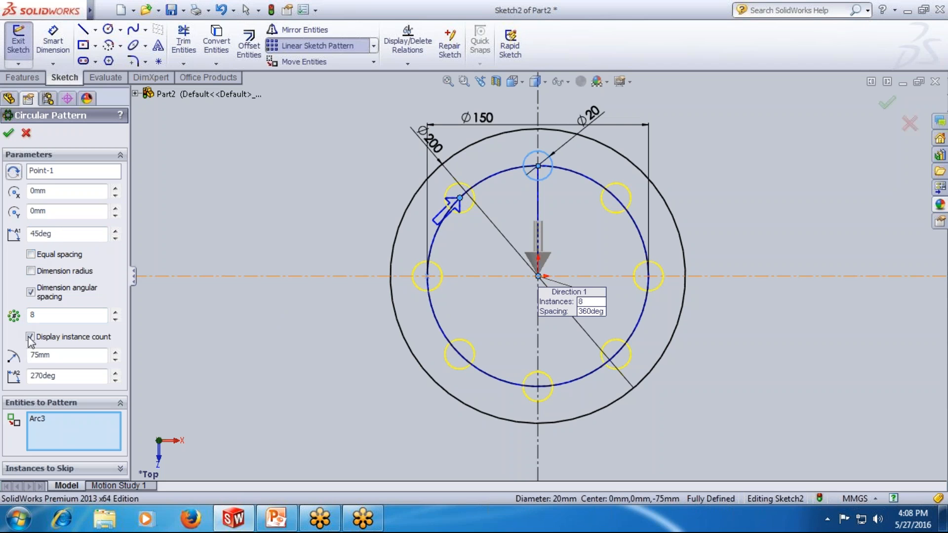
left_click_drag(57, 234, 18, 254)
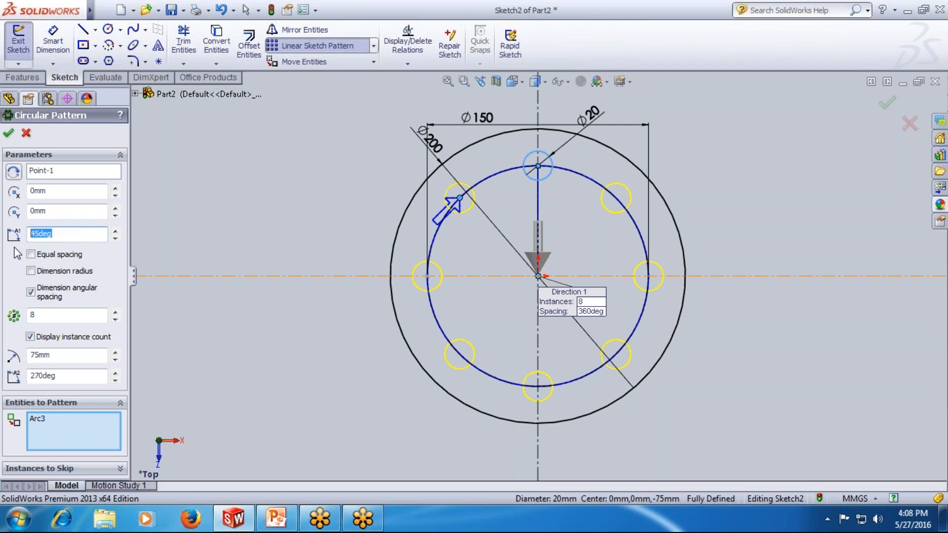
type("30")
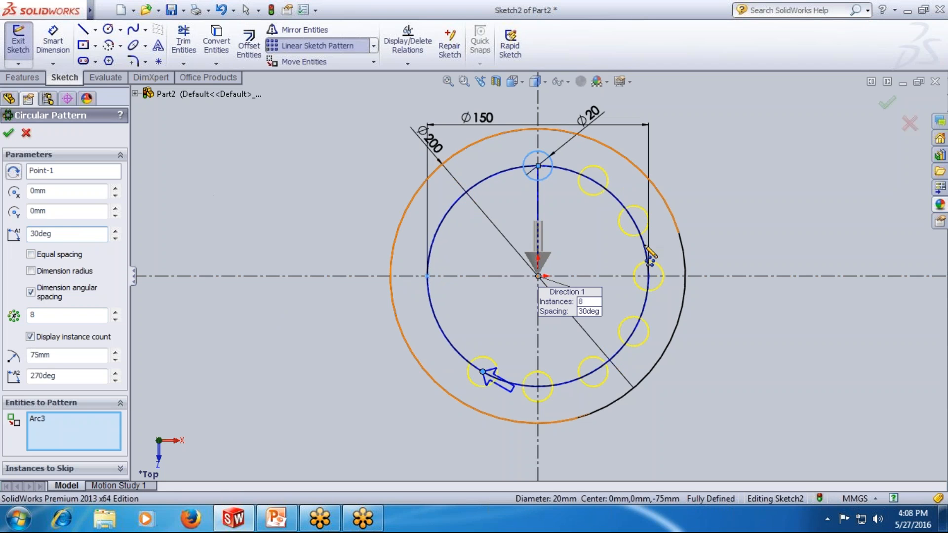
left_click_drag(44, 316, 10, 332)
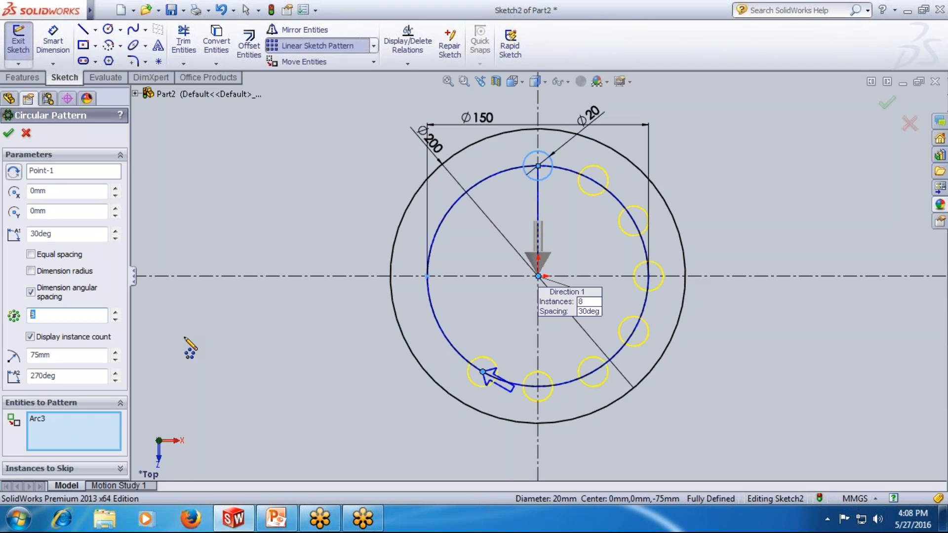
double_click(43, 234)
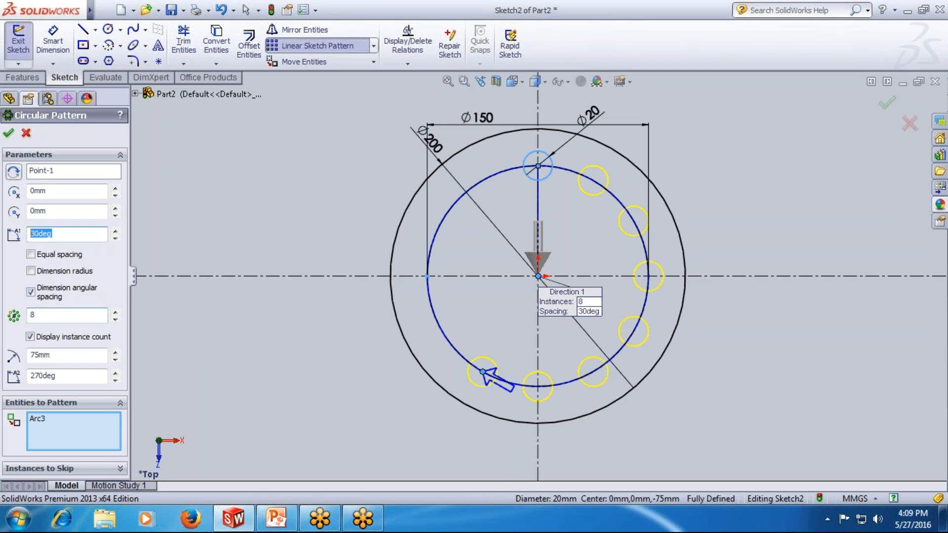
type("20")
key("Return")
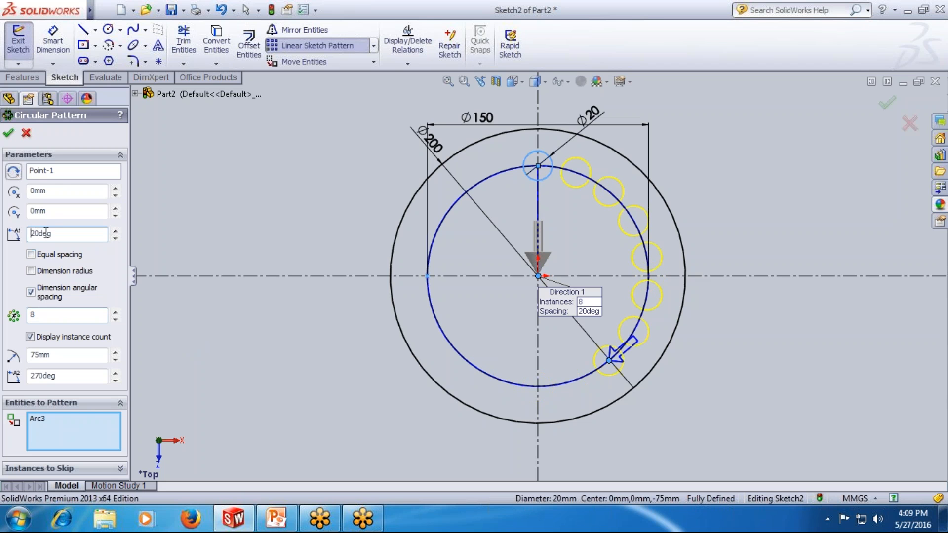
Restore equal spacing of the pattern instances over a total angle of 360 degrees
left_click(31, 254)
double_click(69, 234)
type("360")
key("Return")
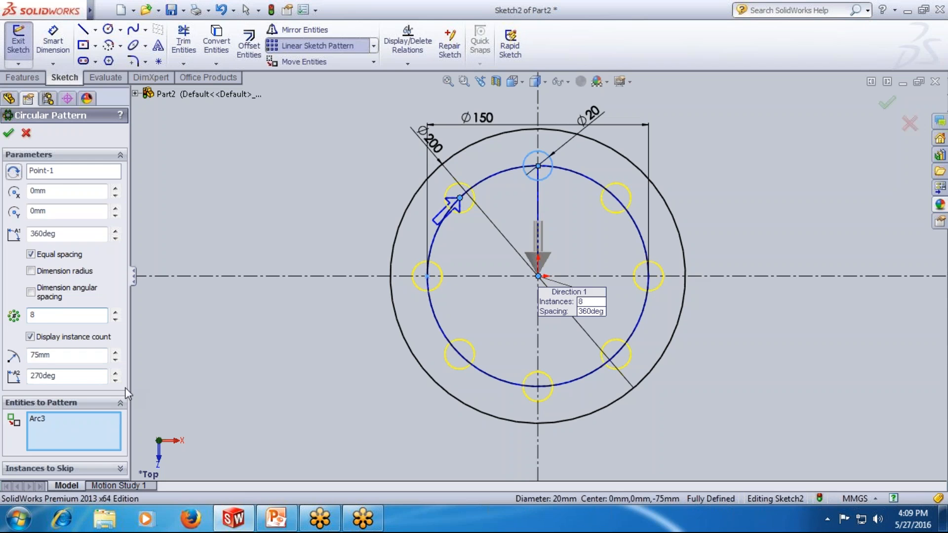
Skip instances 6 and 2 and finish the circular pattern
left_click(94, 467)
left_click(54, 453)
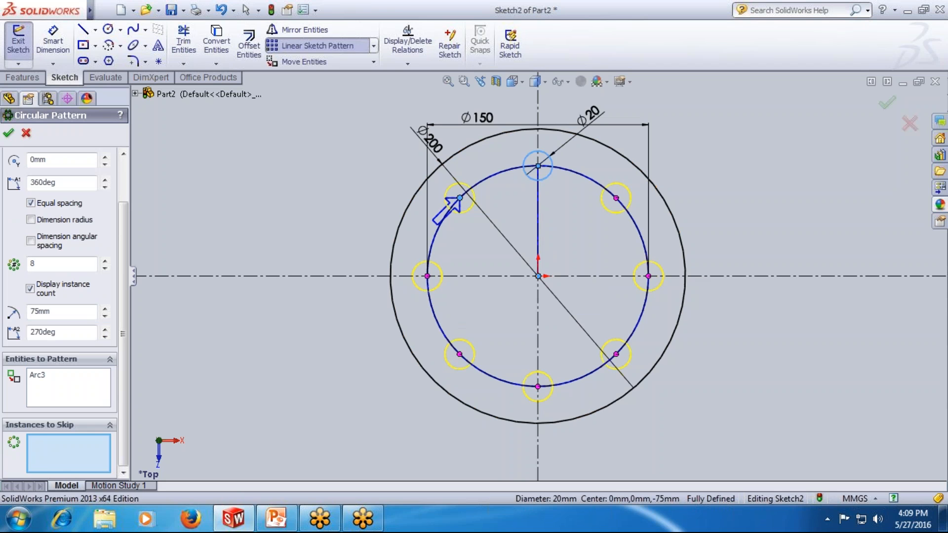
left_click(460, 356)
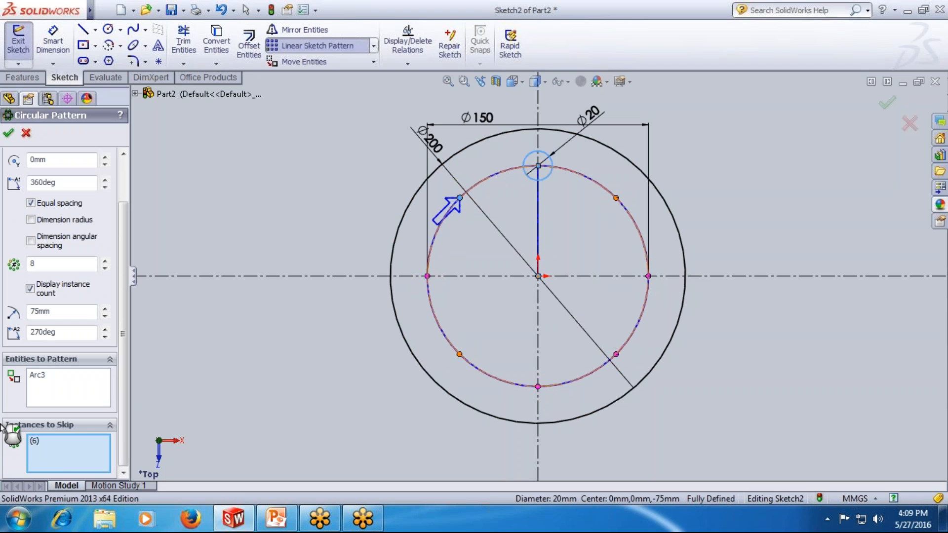
left_click(600, 200)
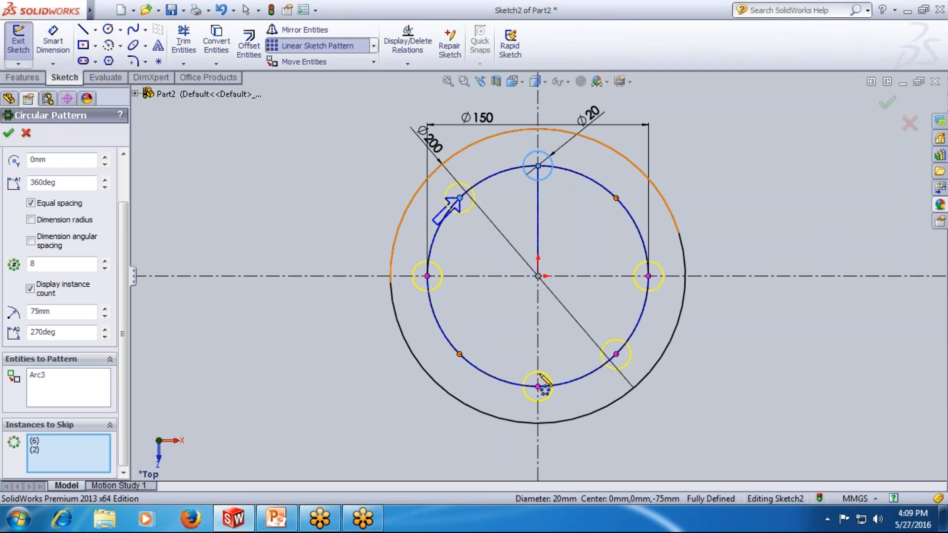
left_click(9, 133)
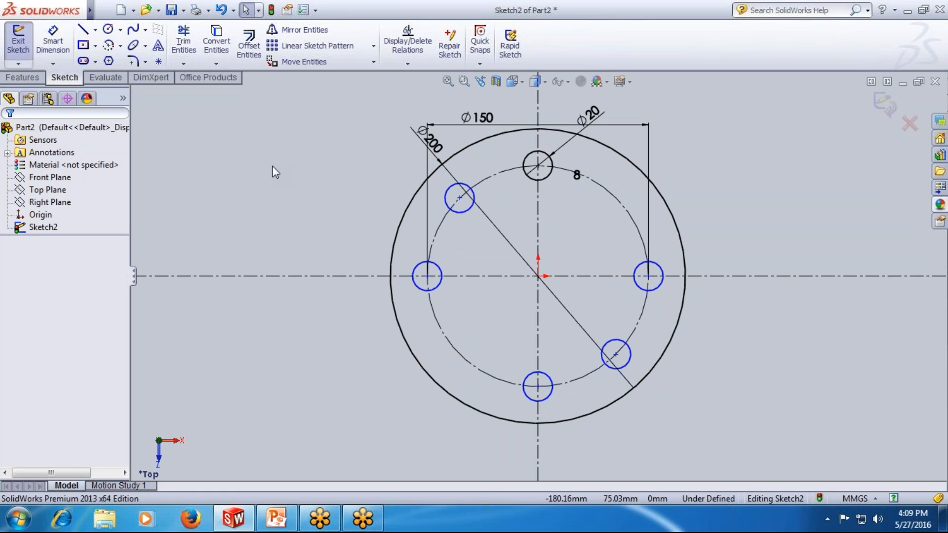
Delete all the circles and their dimensions, keeping only the two centerlines
scroll(558, 239, "up", 2)
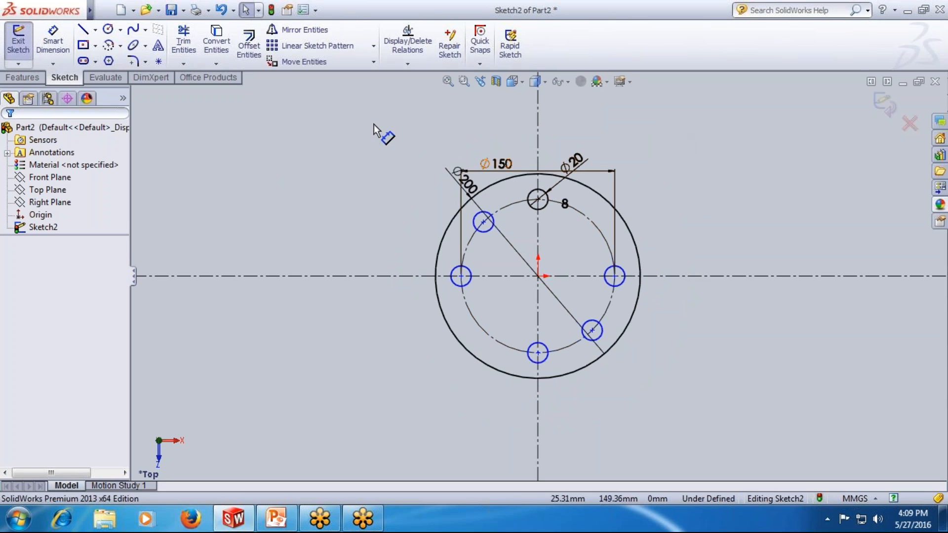
mouse_move(384, 128)
left_mouse_down()
mouse_move(413, 140)
mouse_move(658, 415)
left_mouse_up()
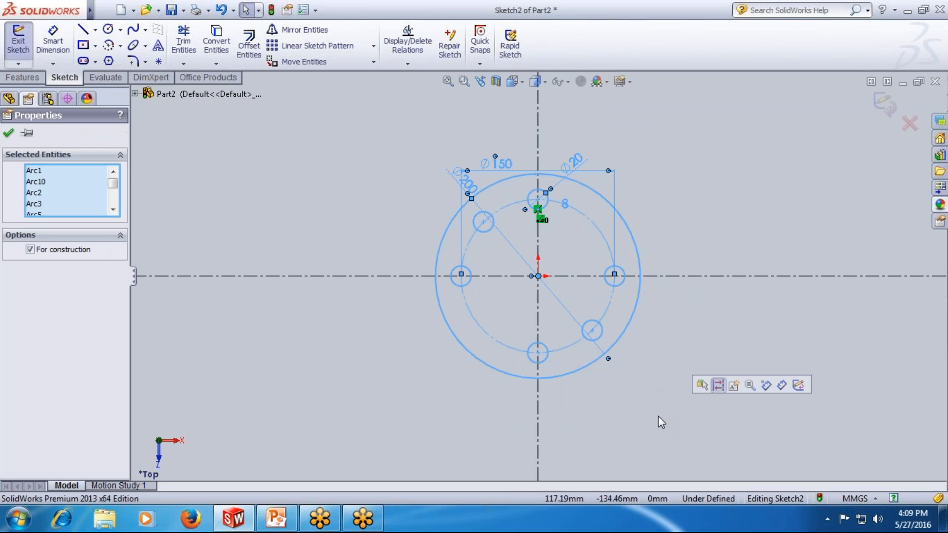
key("Delete")
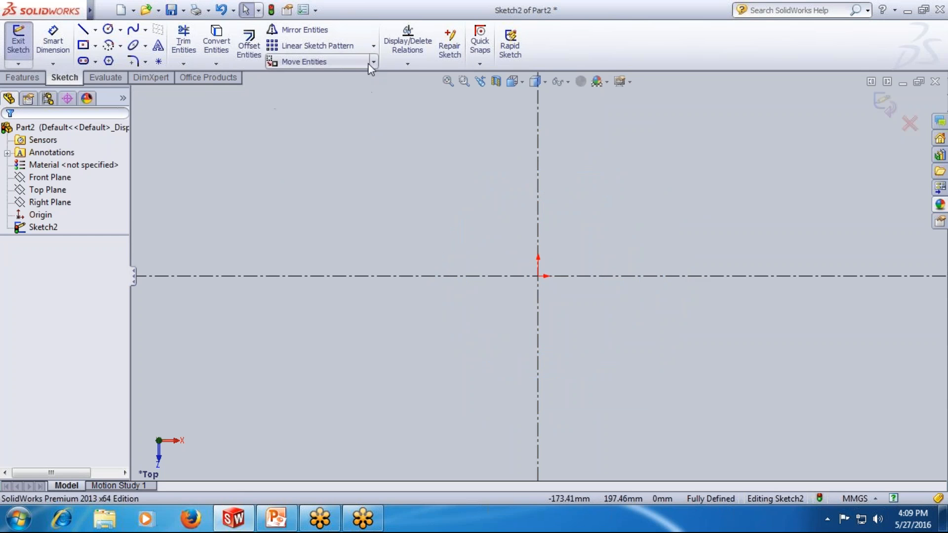
Sketch a corner rectangle about 442 mm wide enclosing the origin
left_click(374, 45)
left_click(83, 45)
left_click(95, 45)
left_click(126, 60)
left_click_drag(309, 161, 385, 283)
left_click_drag(417, 324, 763, 401)
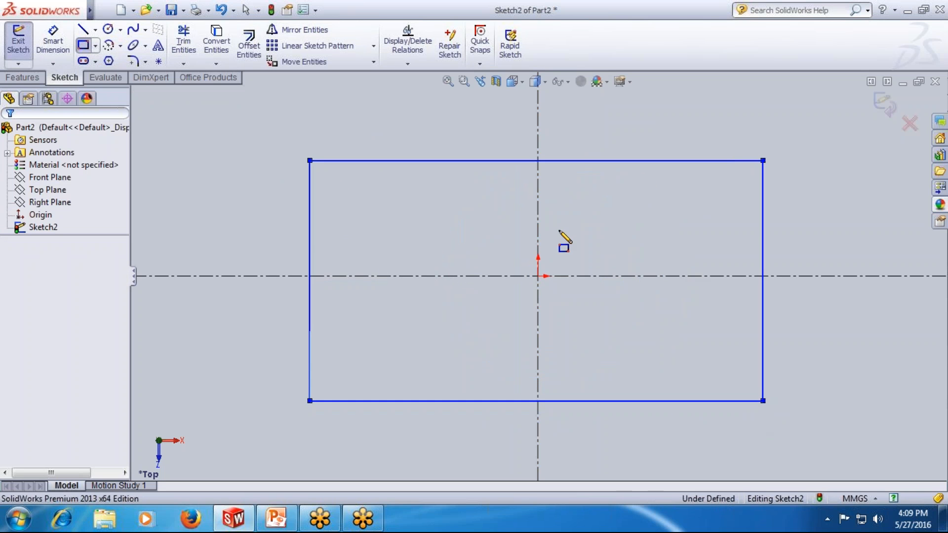
Dimension the rectangle's top edge as 500 mm
left_click(53, 42)
left_click(385, 160)
left_click(387, 147)
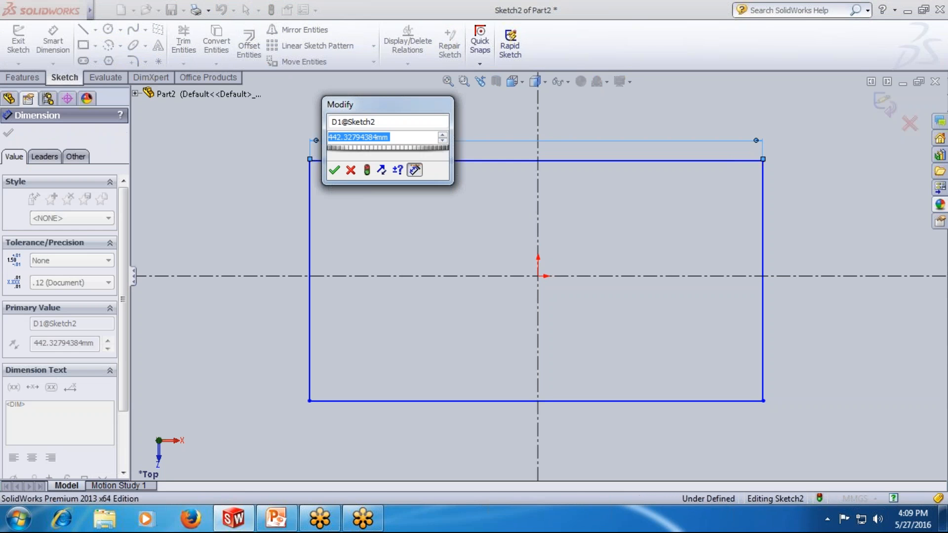
type("500")
key("Return")
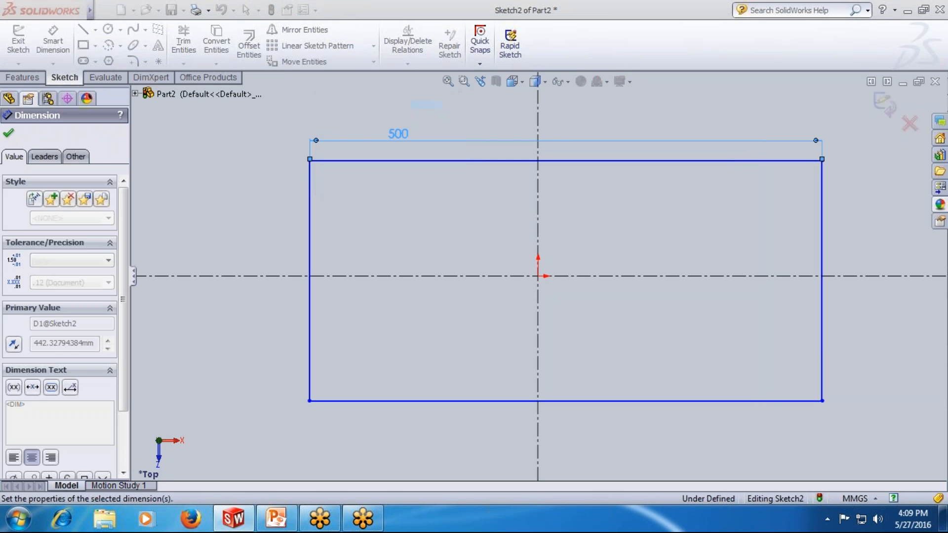
Dimension the rectangle's left edge as 200 mm
left_click(310, 210)
left_click(283, 208)
type("200")
key("Return")
key("Escape")
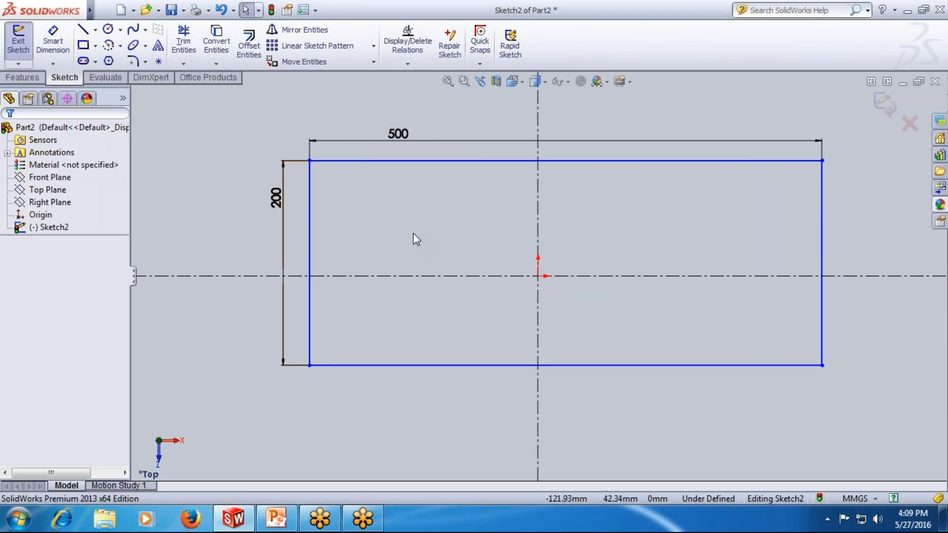
Move the rectangle so that it sits roughly centred on the origin
left_click_drag(324, 366, 288, 338)
left_click(310, 341)
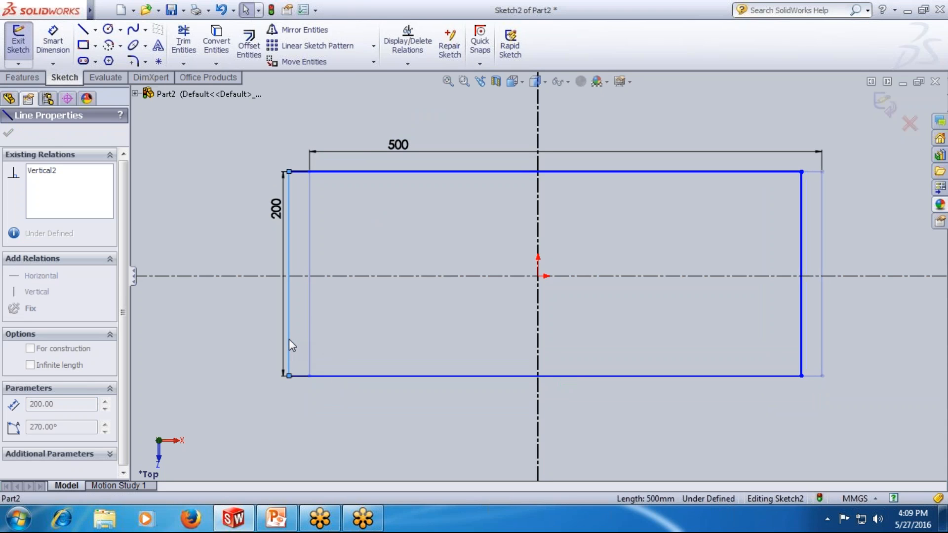
left_click(373, 354)
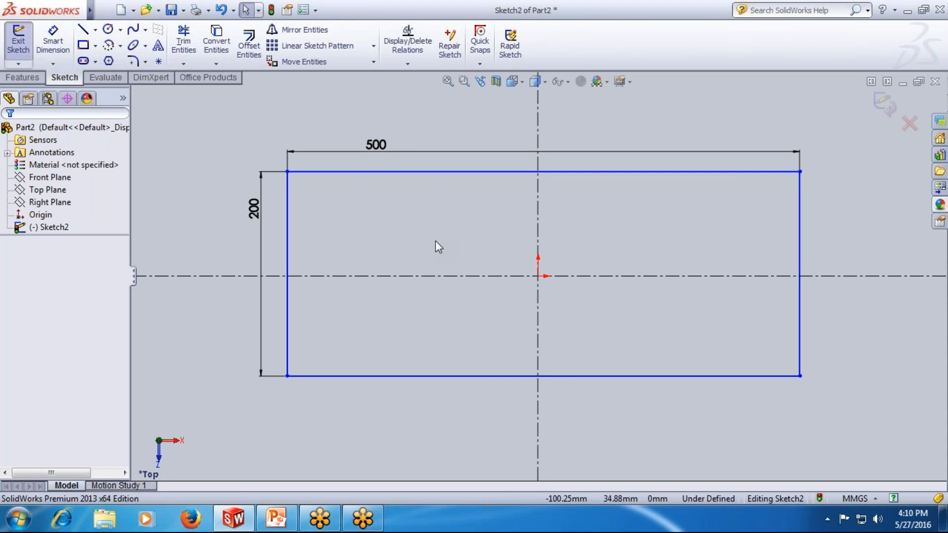
Sketch a circle about 26 mm in diameter inside the rectangle near its upper-left corner
left_click(108, 30)
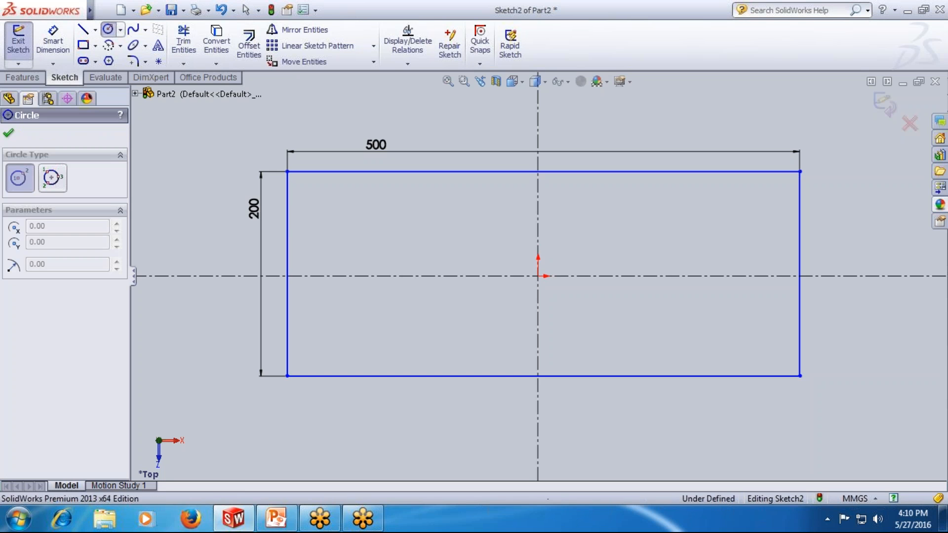
left_click(321, 193)
left_click(334, 194)
Dimension the circle's centre 30 mm from the rectangle's left edge
left_click(53, 40)
left_click(320, 194)
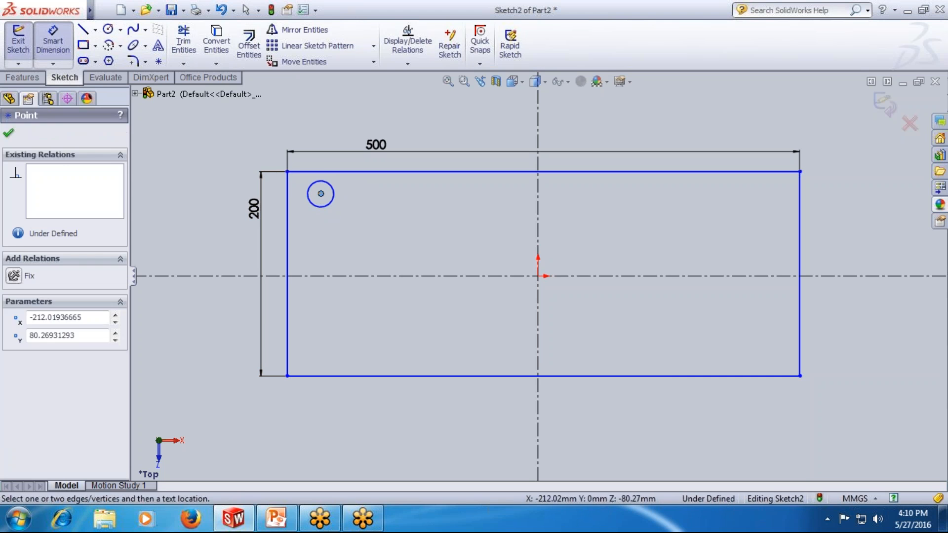
left_click(288, 212)
left_click(255, 130)
type("30")
key("Return")
Dimension the circle's centre 30 mm from the rectangle's top edge
left_click(318, 194)
left_click(316, 172)
left_click(270, 188)
type("3")
key("Return")
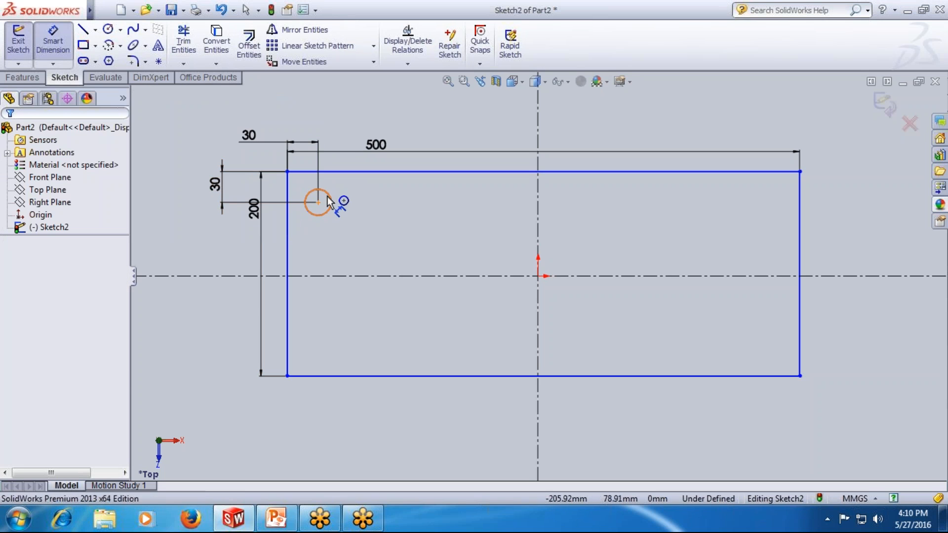
Dimension the corner circle's diameter to 25 mm
left_click(328, 201)
left_click(328, 174)
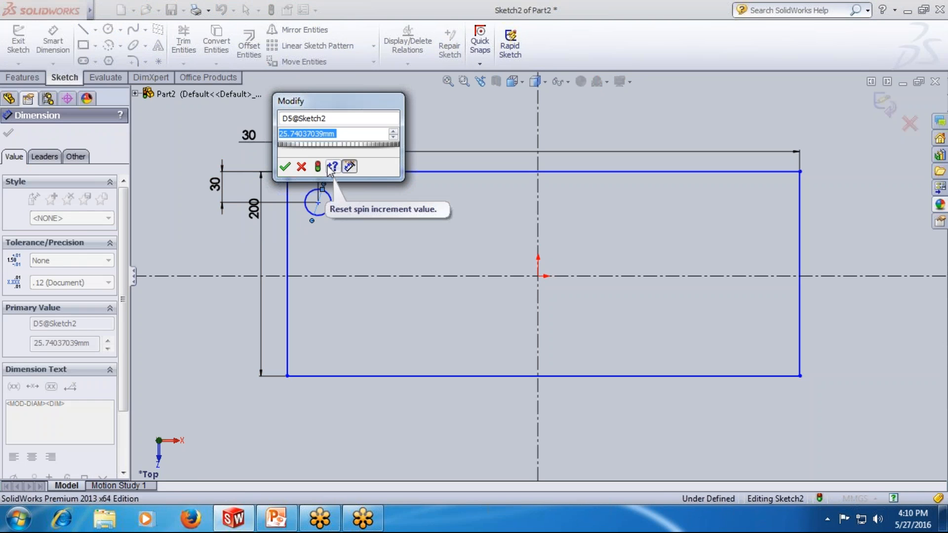
type("25")
key("Return")
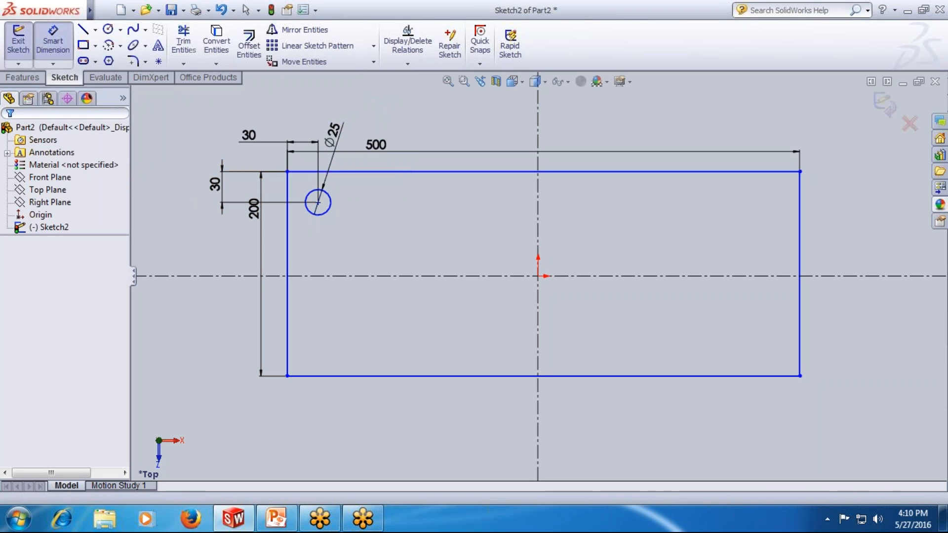
Dimension the rectangle's left edge 250 mm from the vertical centreline
left_click(288, 252)
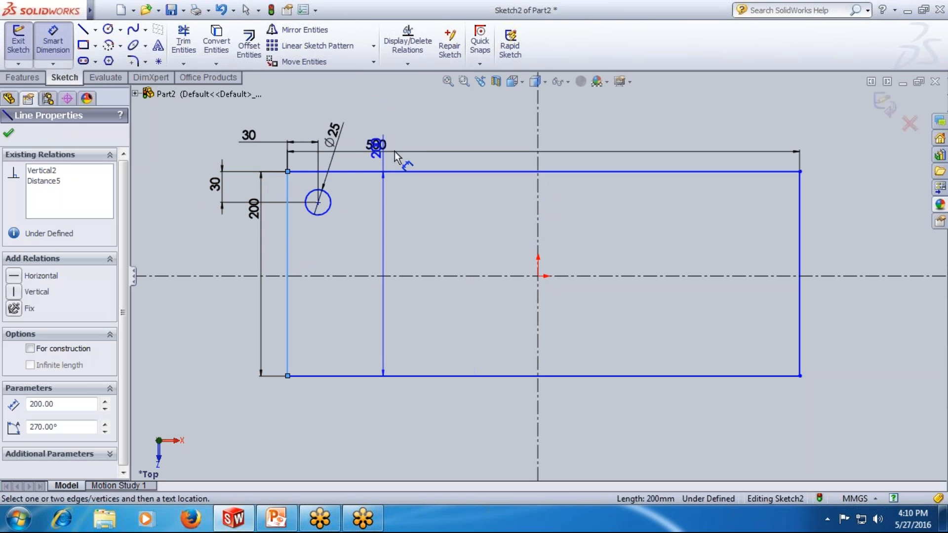
left_click(539, 228)
left_click(434, 121)
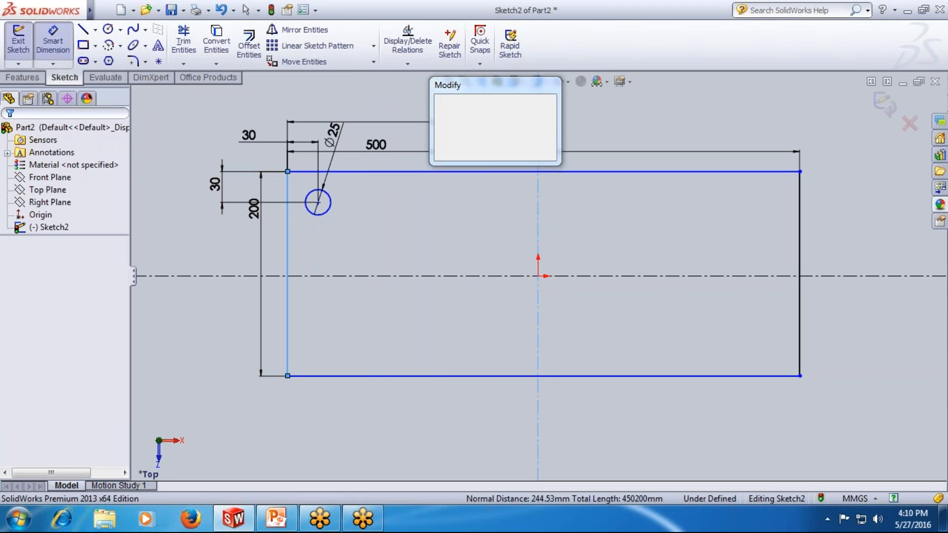
type("250")
key("Return")
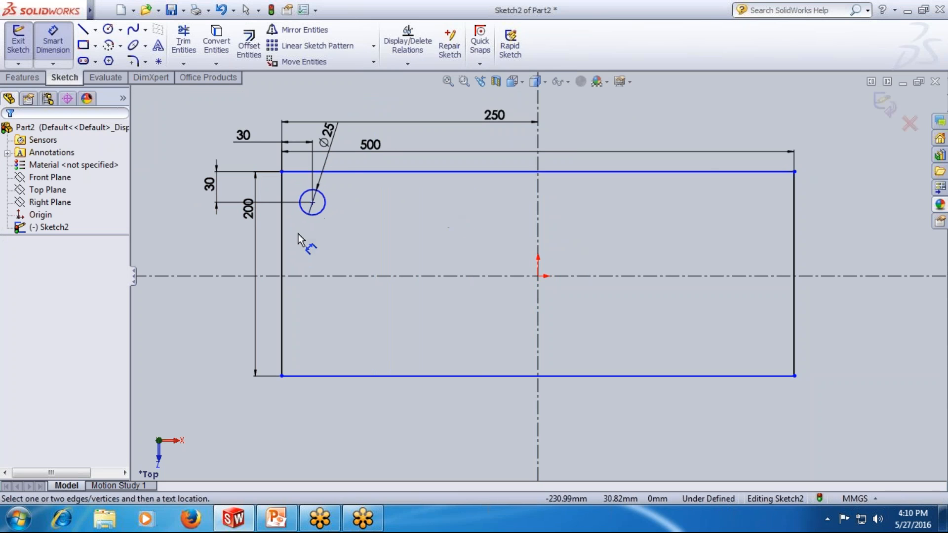
Dimension the rectangle's top edge 100 mm from the horizontal centreline
left_click(356, 172)
left_click(366, 275)
left_click(202, 230)
type("100")
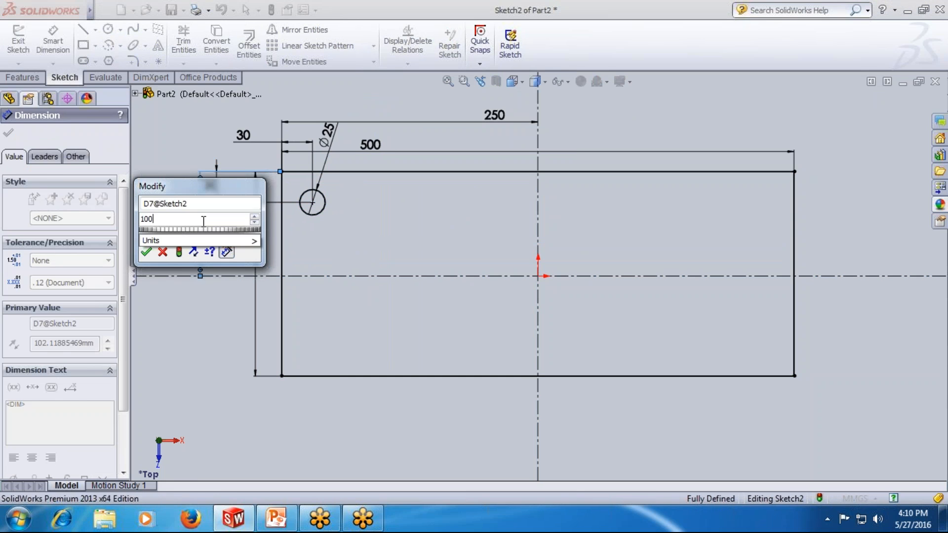
key("Return")
key("Escape")
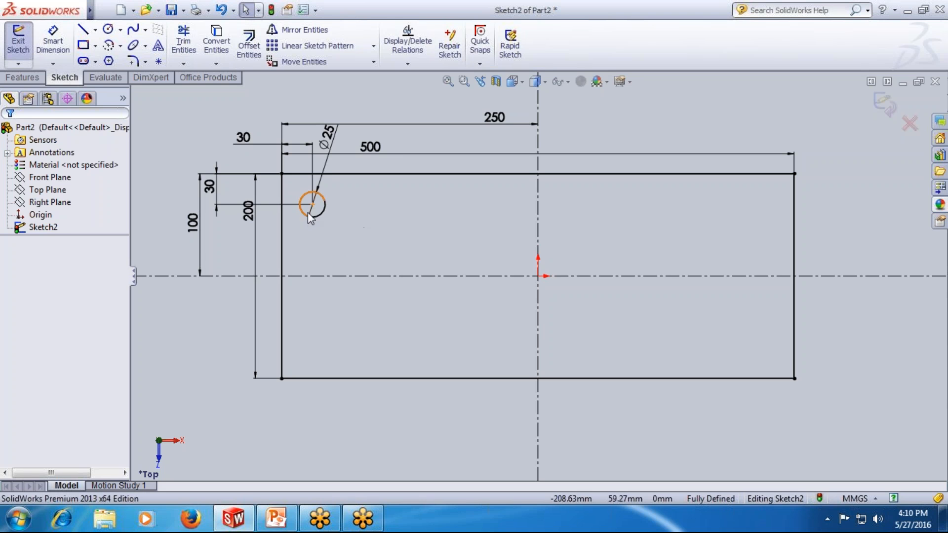
Start a linear sketch pattern of the 25 mm circle with 8 instances along the X-axis
left_click(324, 205)
left_click(372, 219)
left_click(324, 205)
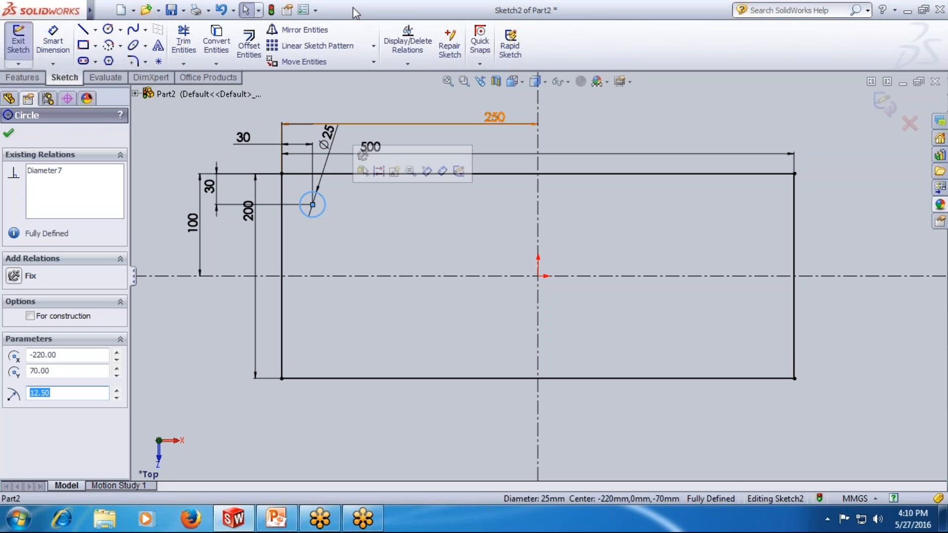
left_click(373, 45)
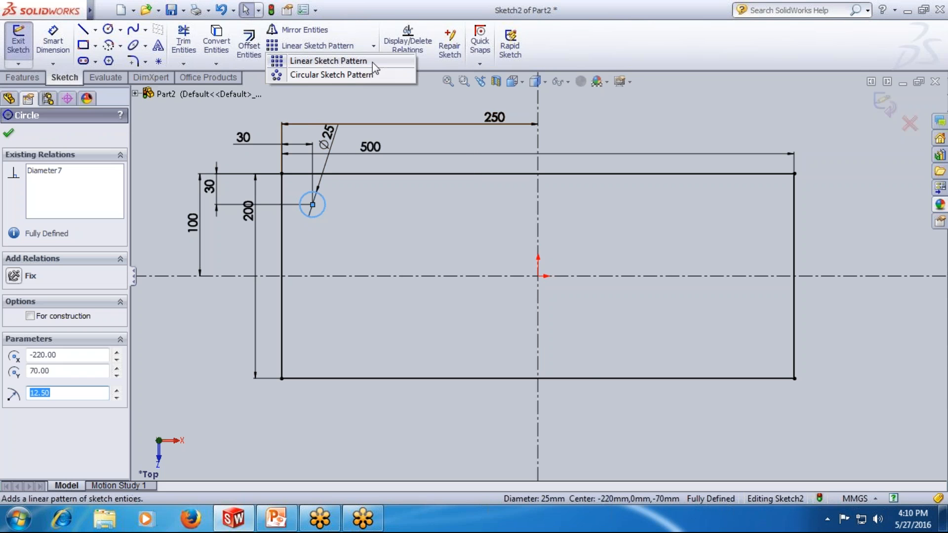
left_click(316, 61)
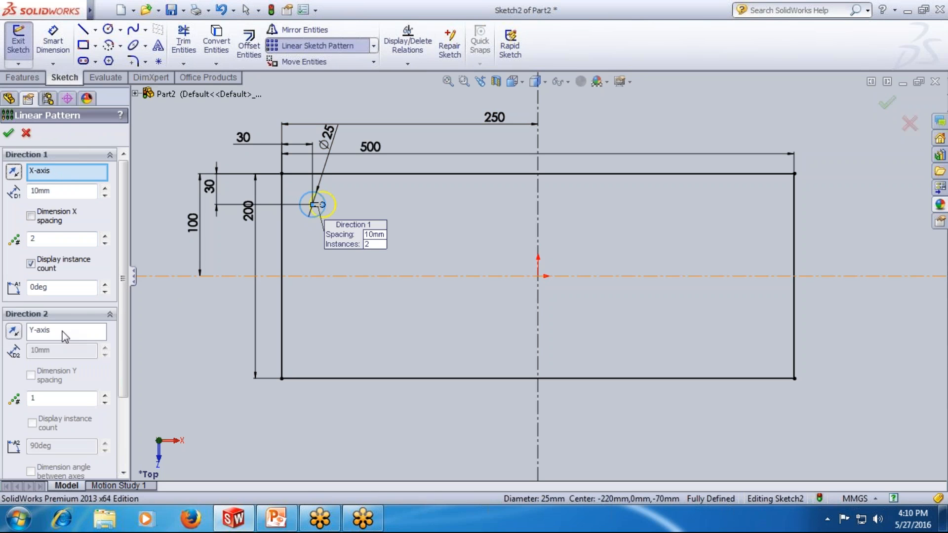
left_click(104, 236)
left_click(104, 236)
double_click(71, 242)
type("8")
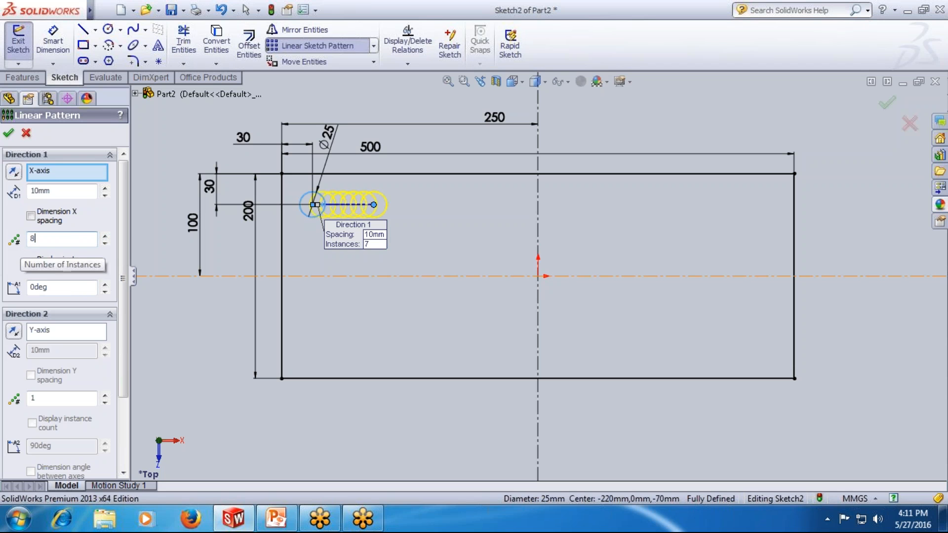
Set the pattern's X-axis spacing to 40 mm
left_click(85, 195)
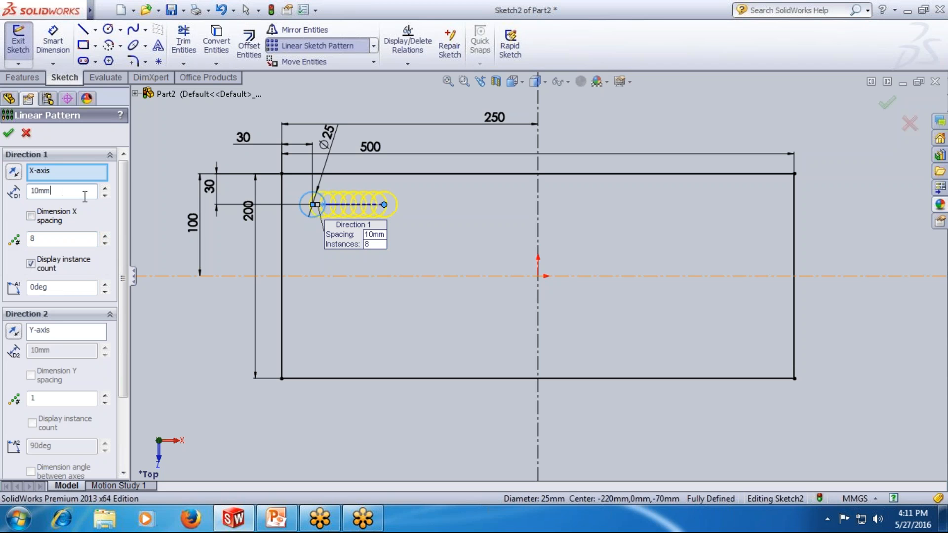
left_click(106, 188)
left_click(105, 188)
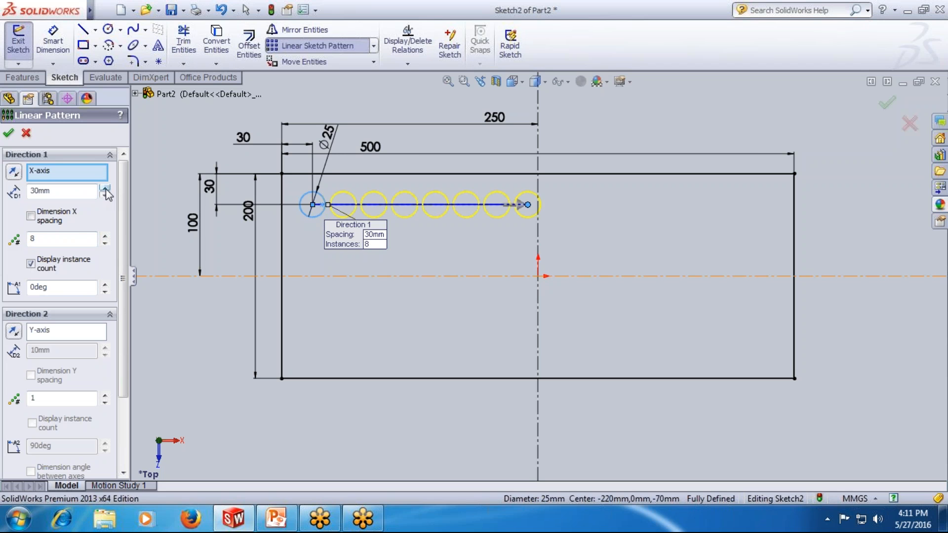
double_click(59, 191)
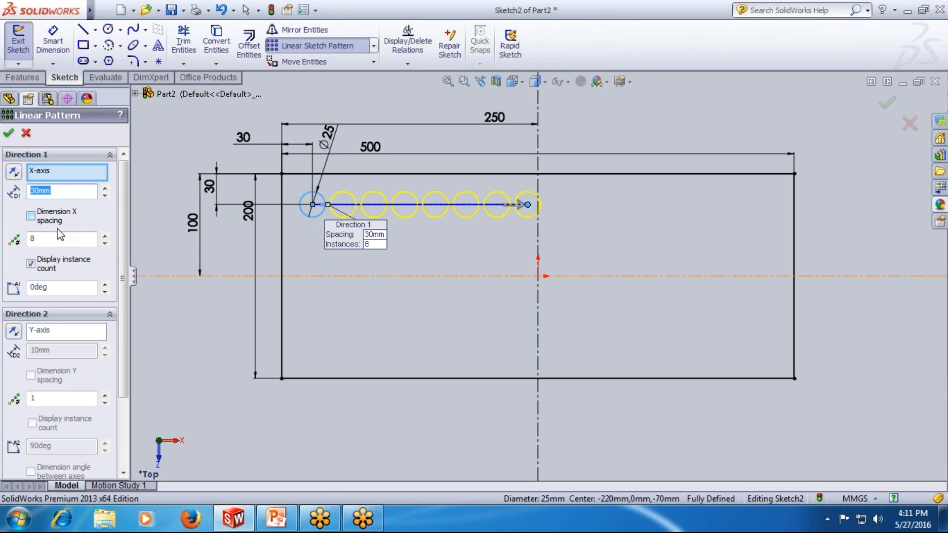
type("40")
key("Return")
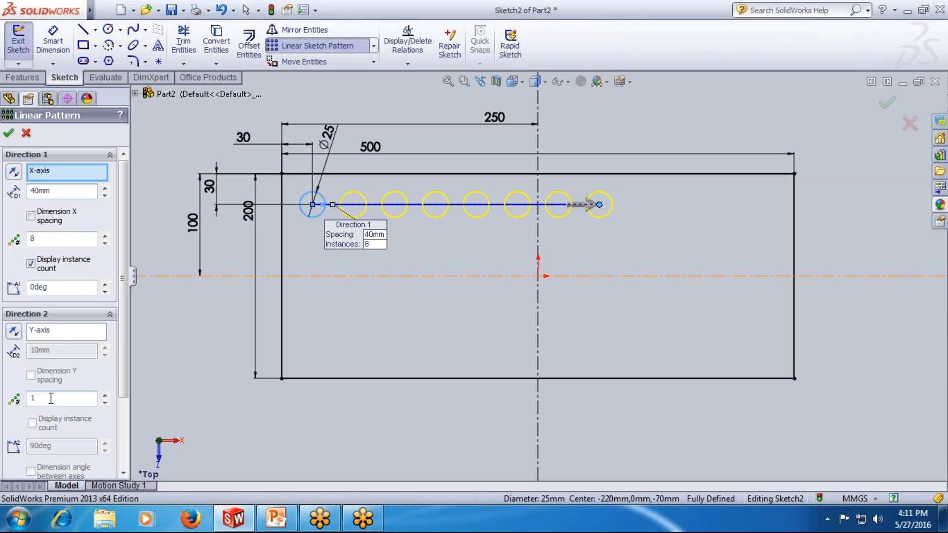
Set the pattern's Y-axis direction to 4 instances
left_click(104, 394)
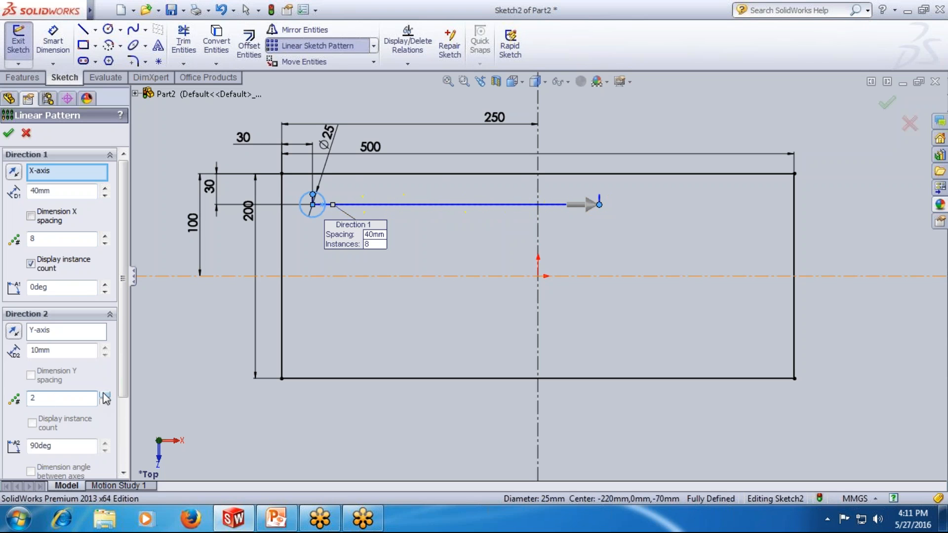
left_click(104, 394)
left_click(104, 395)
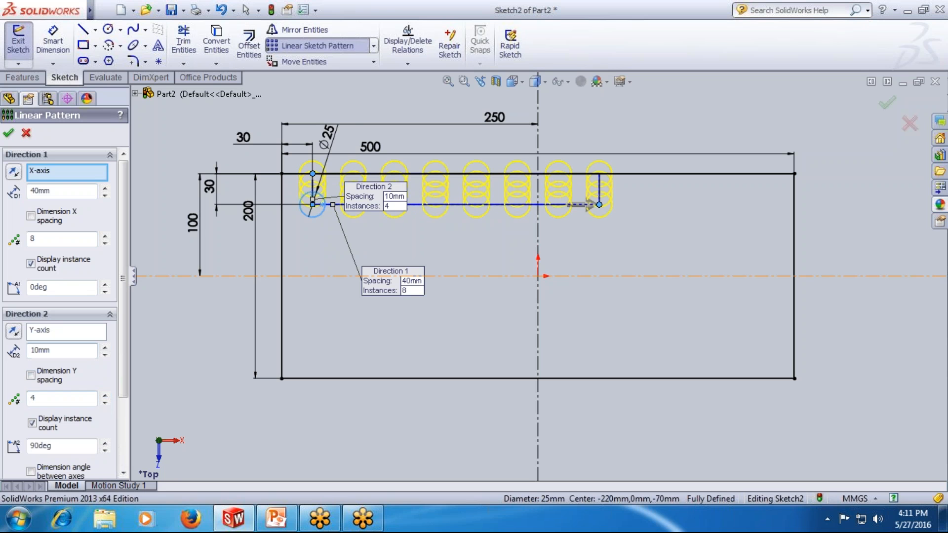
Set the pattern's Y-axis spacing to 40 mm and reverse that direction so the rows run down into the rectangle
left_click(105, 347)
left_click(105, 347)
left_click(104, 354)
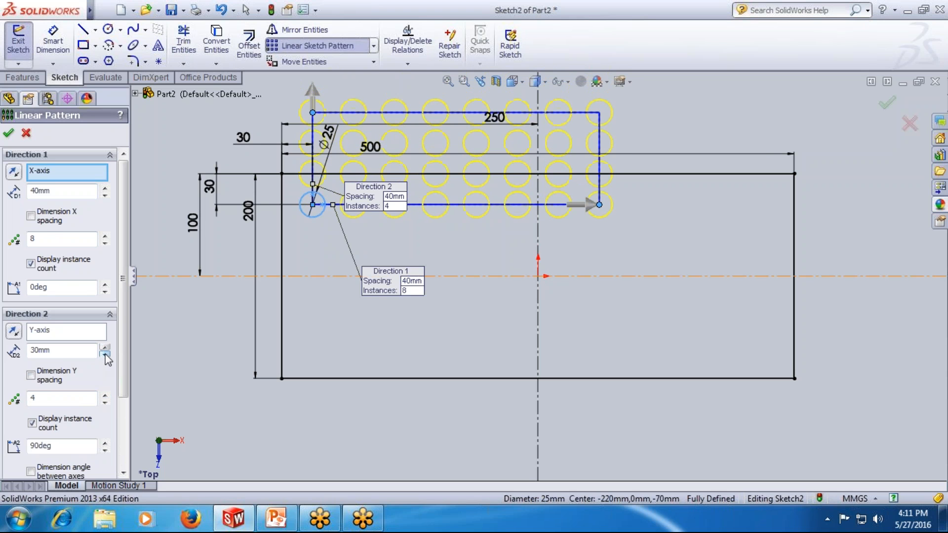
double_click(41, 350)
type("40")
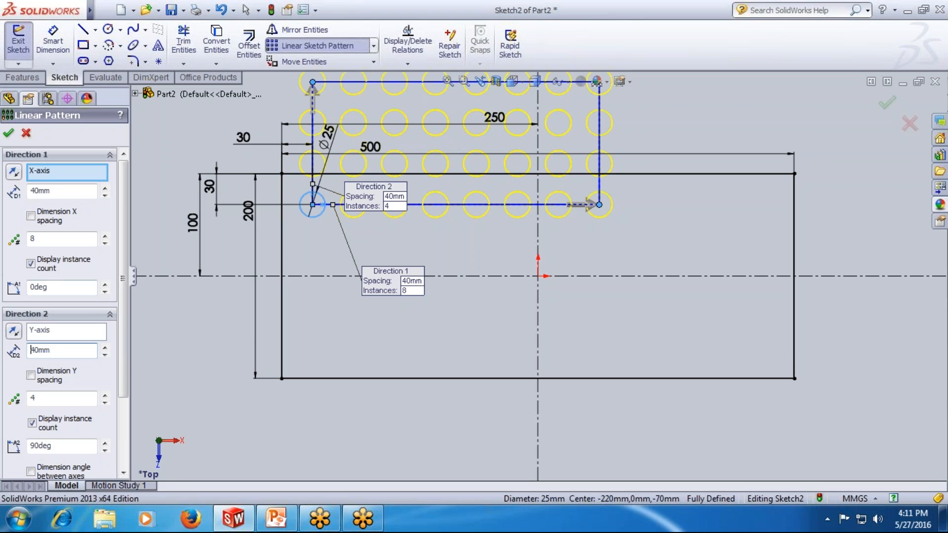
left_click(14, 331)
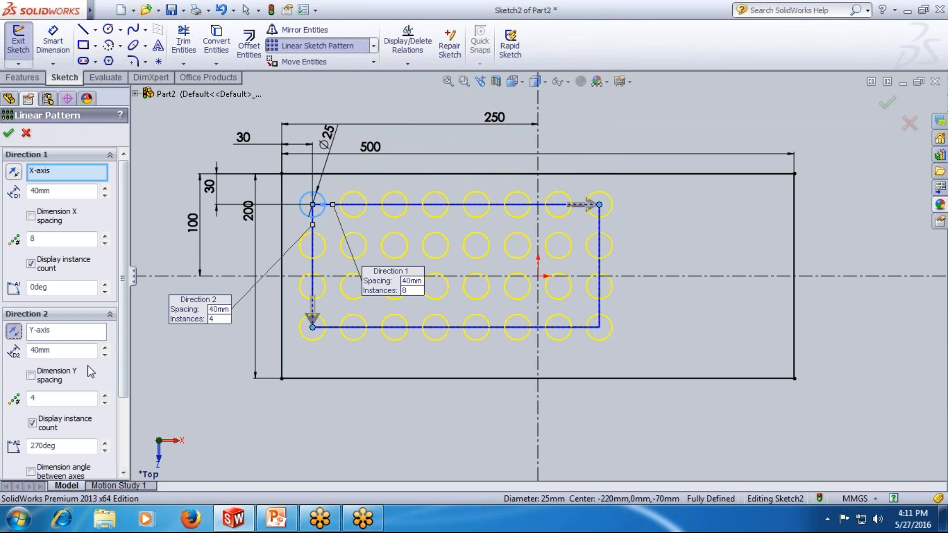
Raise the X-axis instance count to 12 and accept the linear pattern
left_click(105, 236)
left_click(104, 236)
left_click(104, 235)
left_click(104, 236)
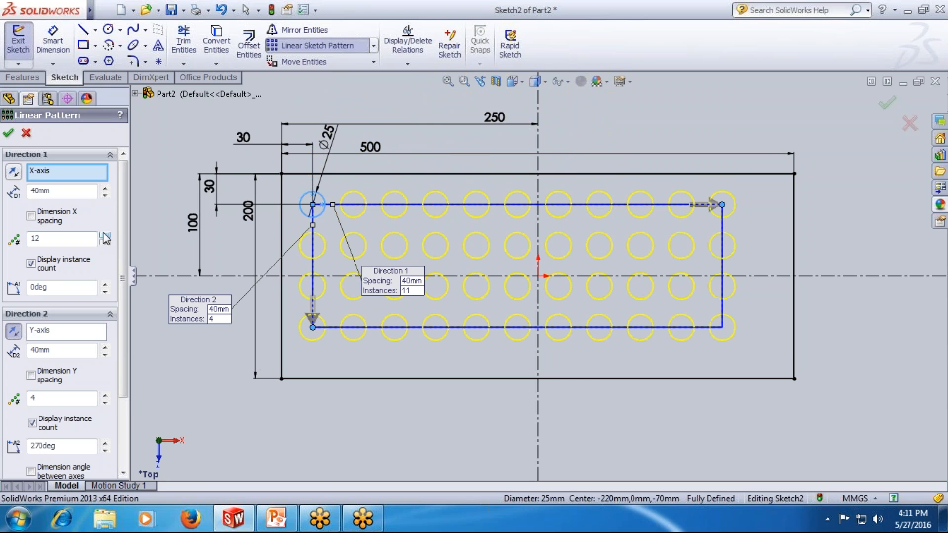
left_click(8, 134)
scroll(482, 284, "up", 2)
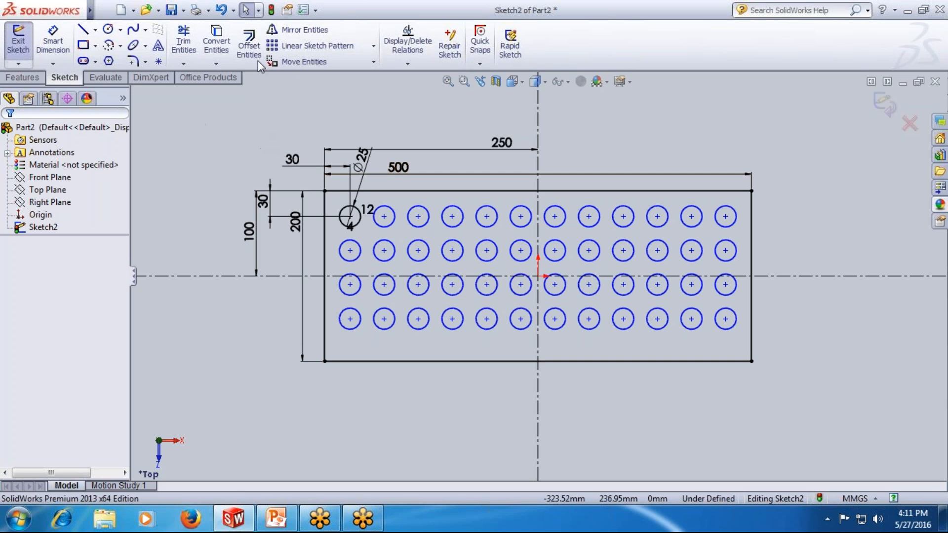
Window-select the rectangle with all its circles, delete them, and undo the deletion
scroll(416, 231, "up", 1)
scroll(341, 159, "up", 1)
mouse_move(340, 159)
left_mouse_down()
mouse_move(414, 229)
mouse_move(665, 364)
left_mouse_up()
key("Delete")
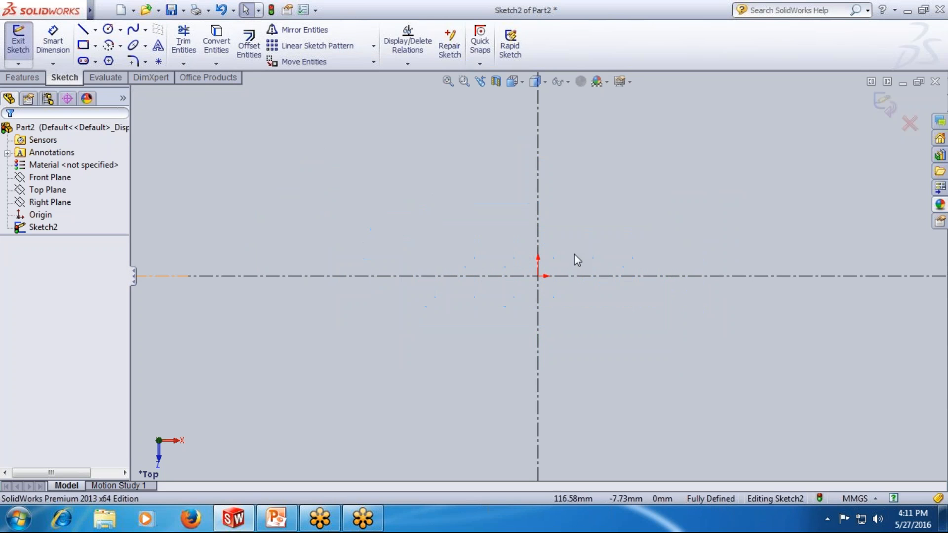
key("ctrl+z")
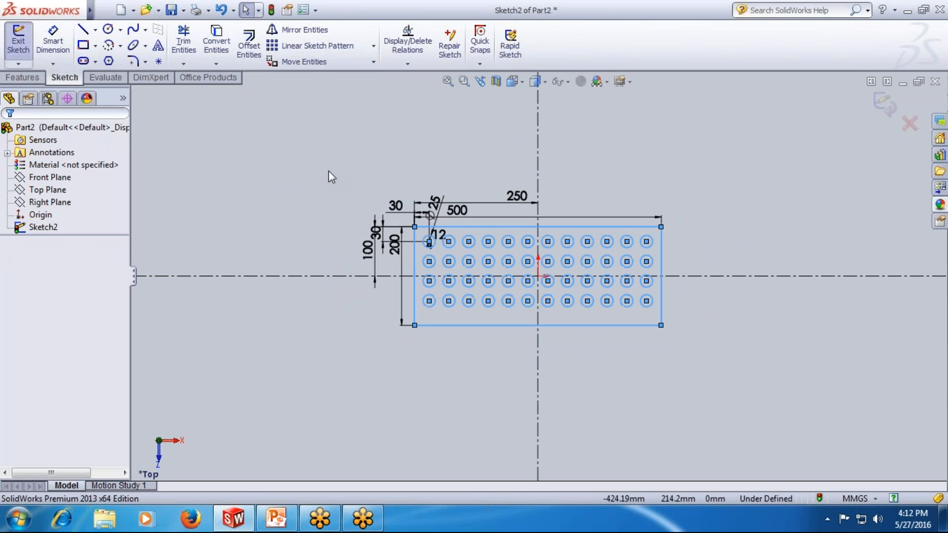
left_click(339, 189)
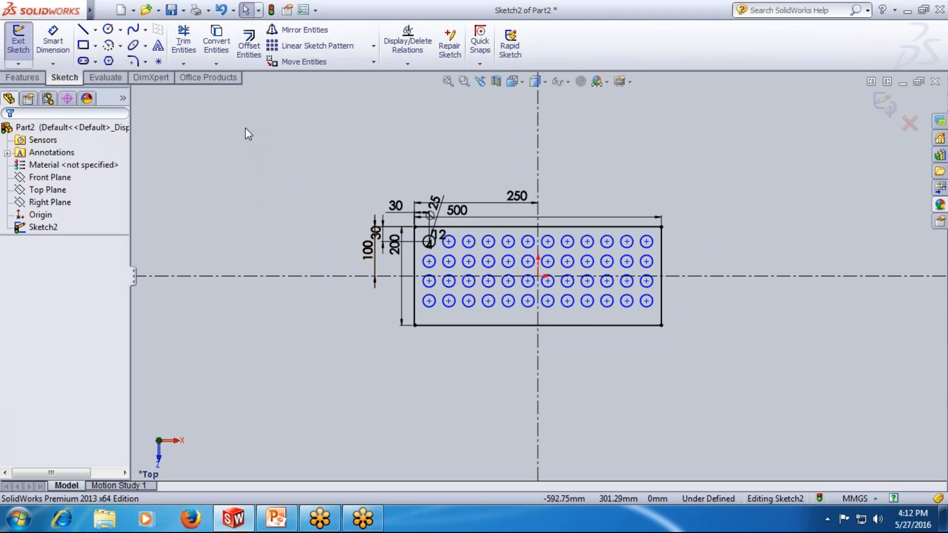
left_click_drag(279, 117, 374, 189)
left_click_drag(367, 106, 279, 181)
left_click_drag(336, 101, 206, 196)
left_click_drag(188, 125, 326, 220)
left_click_drag(329, 115, 203, 206)
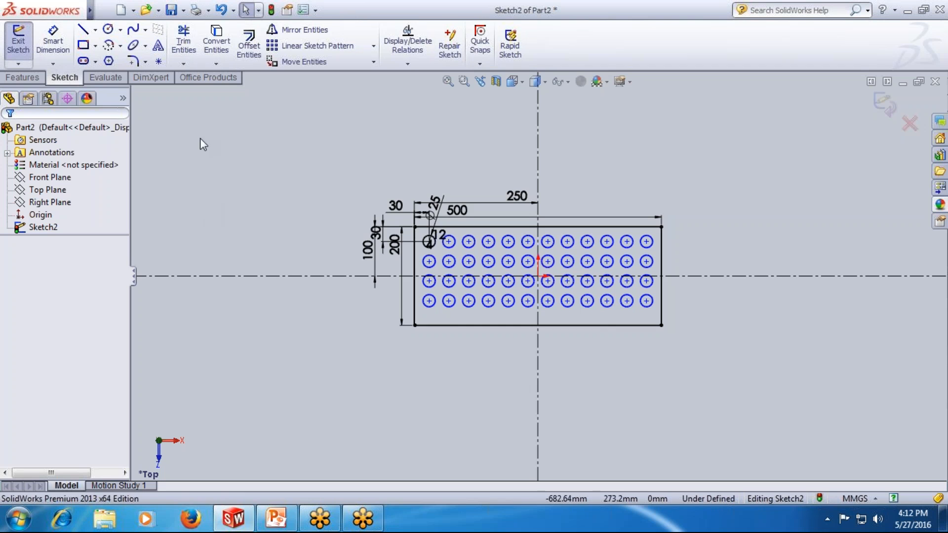
left_click_drag(196, 124, 302, 210)
left_click_drag(218, 111, 333, 212)
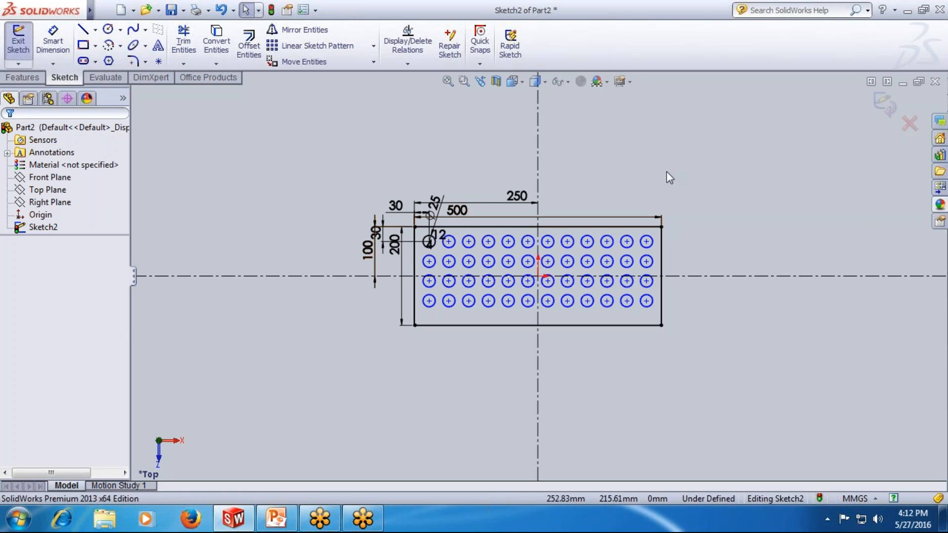
Crossing-select the circles near the rectangle's upper-right corner together with the edges touched, and clear the selection
left_click_drag(705, 153, 655, 236)
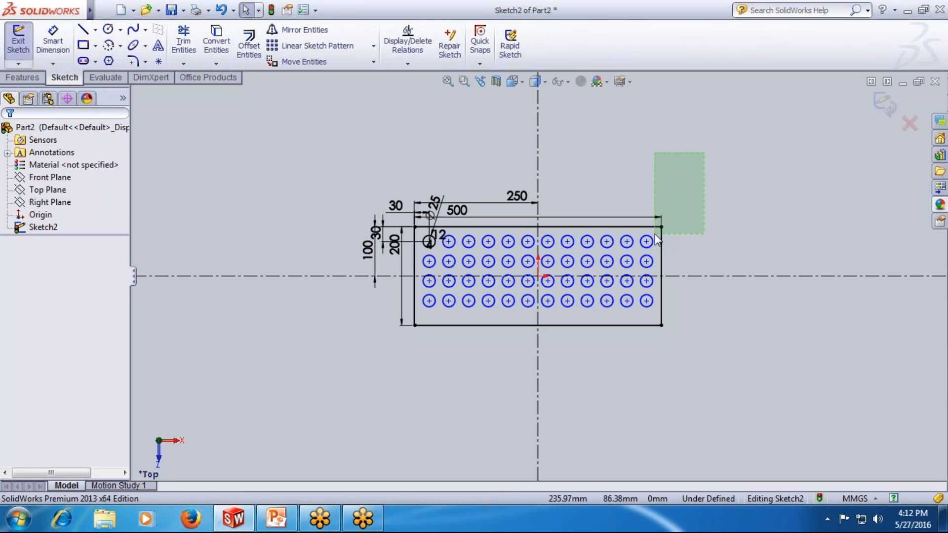
left_click_drag(655, 235, 655, 236)
left_click(709, 226)
left_click_drag(710, 173, 663, 229)
left_click(676, 165)
left_click_drag(707, 146, 588, 260)
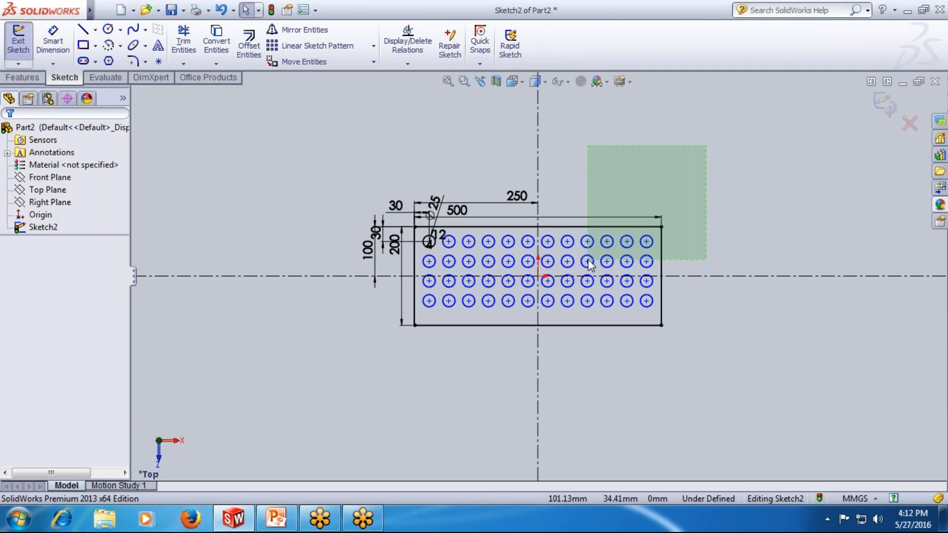
left_click_drag(588, 259, 589, 259)
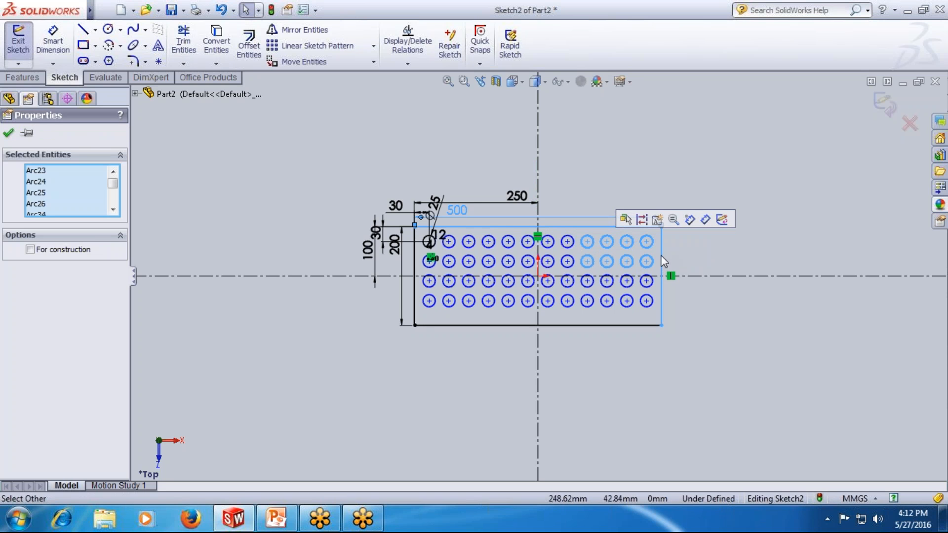
left_click(706, 218)
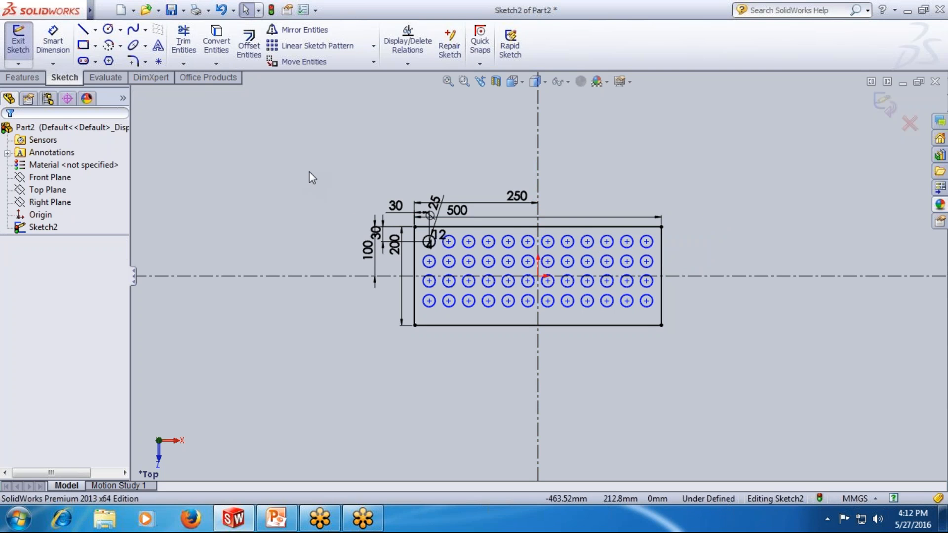
Select the whole sketch once with a crossing box and once with a window box, clearing each selection
left_click_drag(742, 160, 263, 398)
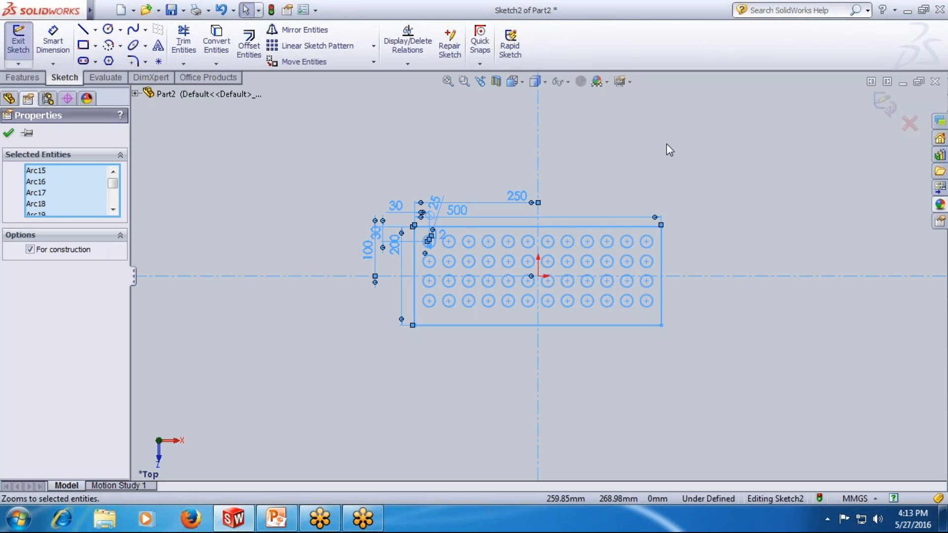
left_click(603, 173)
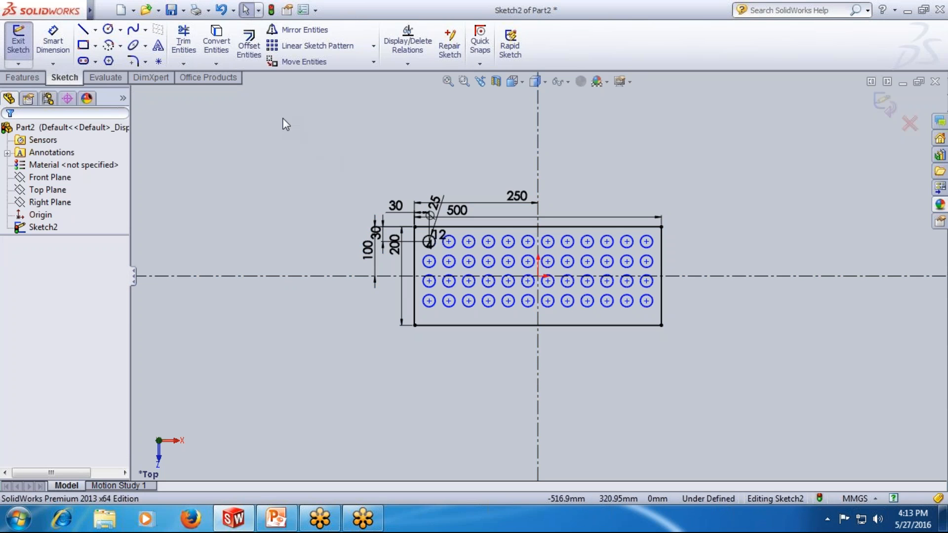
mouse_move(283, 119)
left_mouse_down()
mouse_move(366, 176)
mouse_move(519, 248)
mouse_move(721, 363)
mouse_move(708, 348)
left_mouse_up()
left_click(313, 164)
Window-select the area around the rectangle's upper-left corner, enclosing the first circle's horizontal 30 mm dimension
scroll(382, 187, "down", 1)
left_click_drag(311, 151, 441, 252)
scroll(359, 198, "down", 2)
left_click(394, 210)
left_click_drag(370, 173, 471, 264)
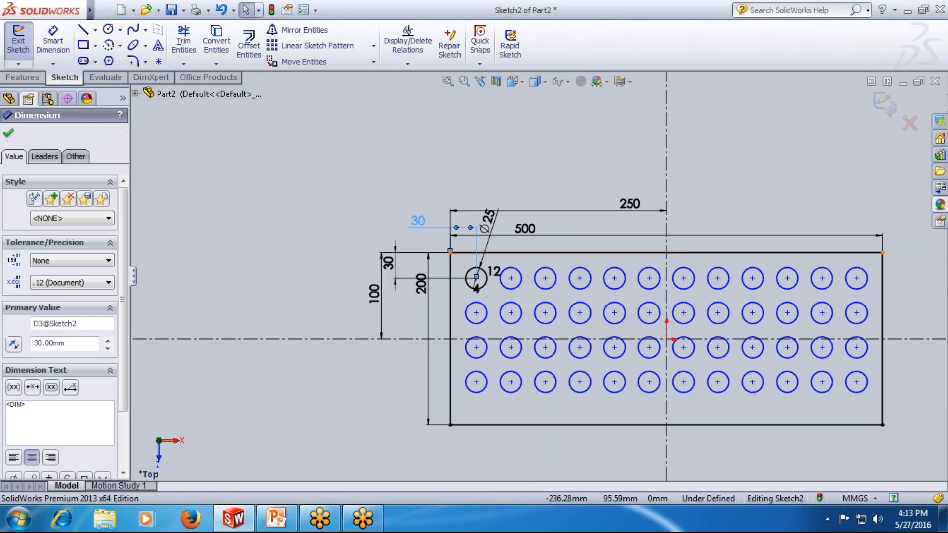
left_click_drag(329, 135, 467, 264)
Window-select larger portions of the circle pattern from the rectangle's upper-left side, clearing the selection each time
left_click_drag(354, 152, 734, 312)
left_click(337, 193)
left_click_drag(334, 166, 724, 314)
left_click(331, 178)
left_click_drag(330, 178, 778, 400)
left_click_drag(298, 143, 725, 367)
left_click(346, 189)
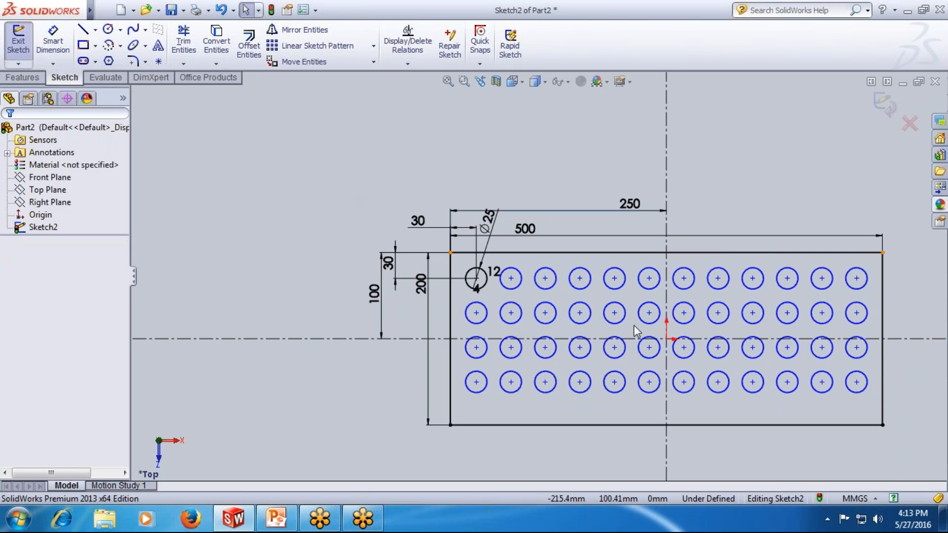
Window-select the left half of the two upper circle rows with the dimensions enclosed, and clear the selection
left_click_drag(380, 190, 655, 344)
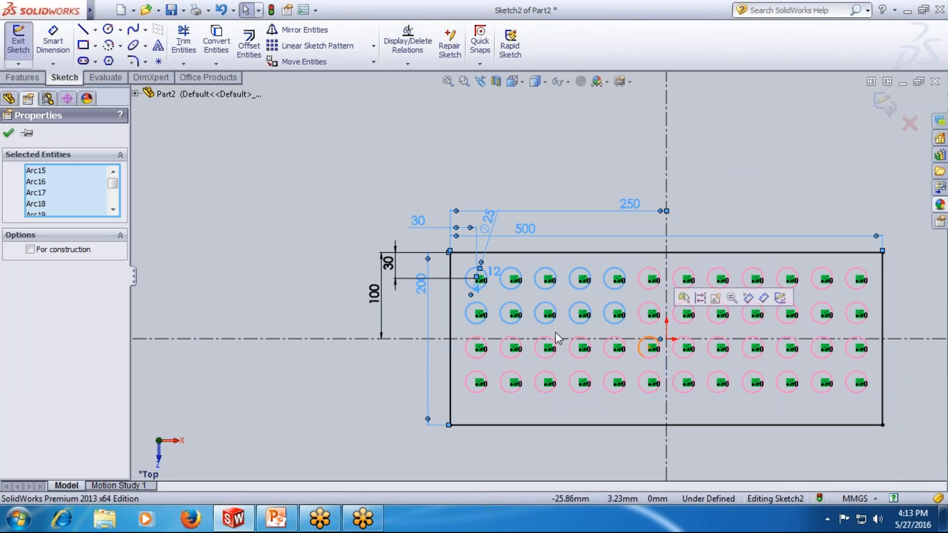
left_click(403, 219)
left_click(353, 194)
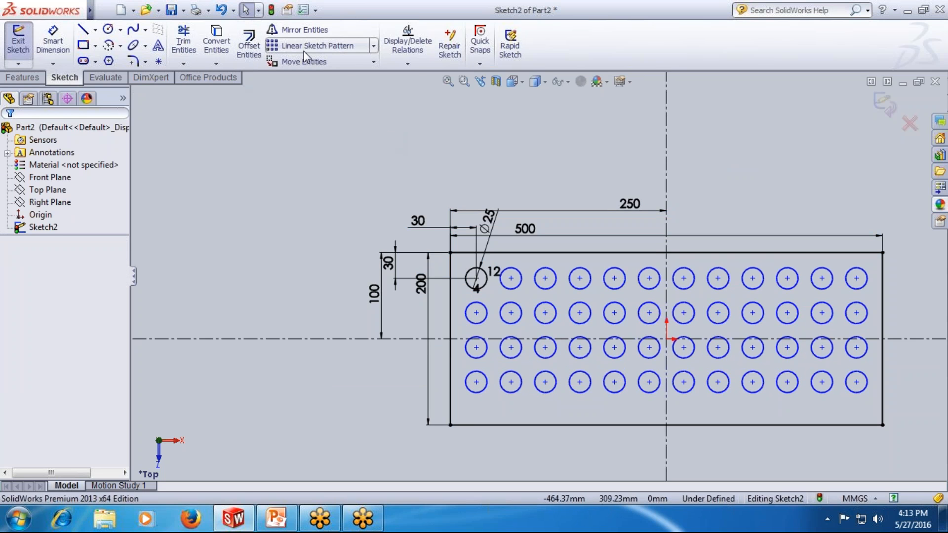
left_click(373, 45)
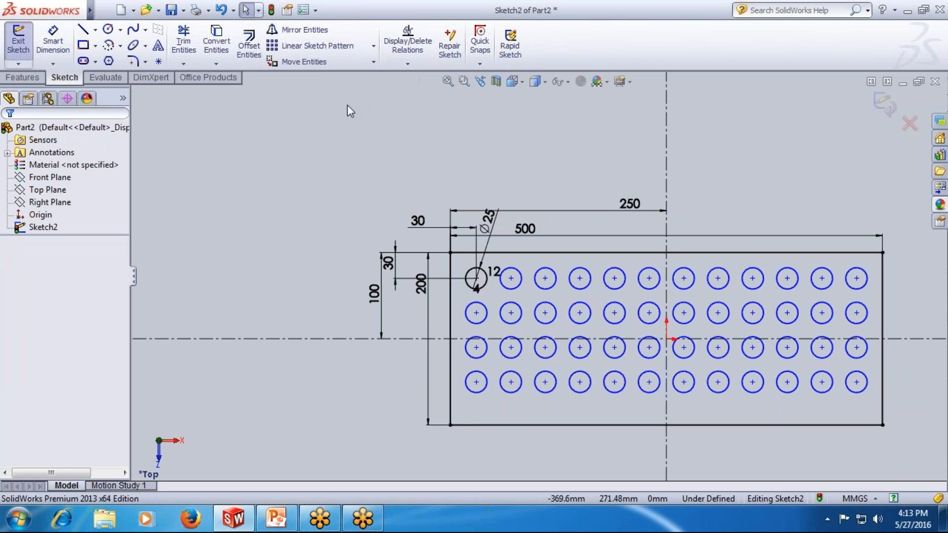
Window-select the whole sketch and delete the rectangle, the circle pattern and all their dimensions
scroll(525, 209, "up", 2)
mouse_move(314, 143)
left_mouse_down()
mouse_move(445, 193)
mouse_move(848, 430)
left_mouse_up()
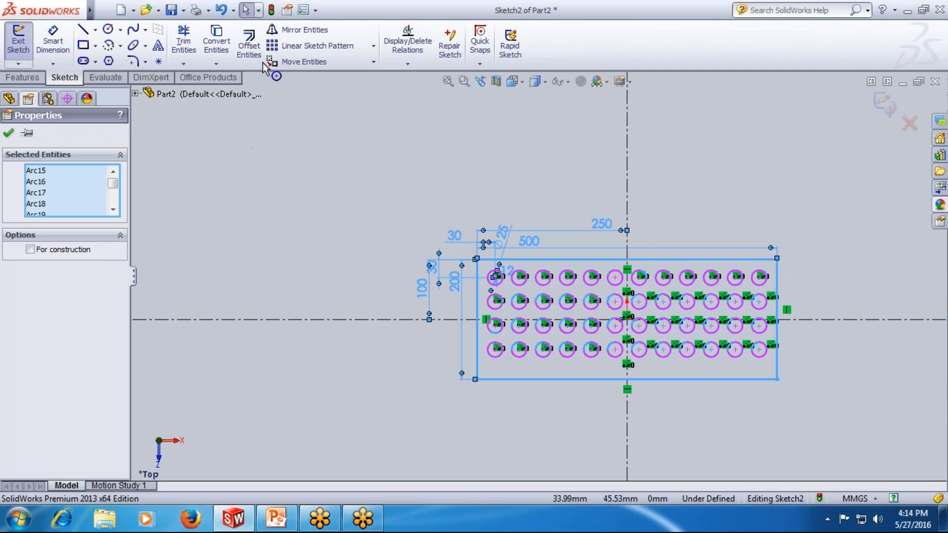
left_click(363, 196)
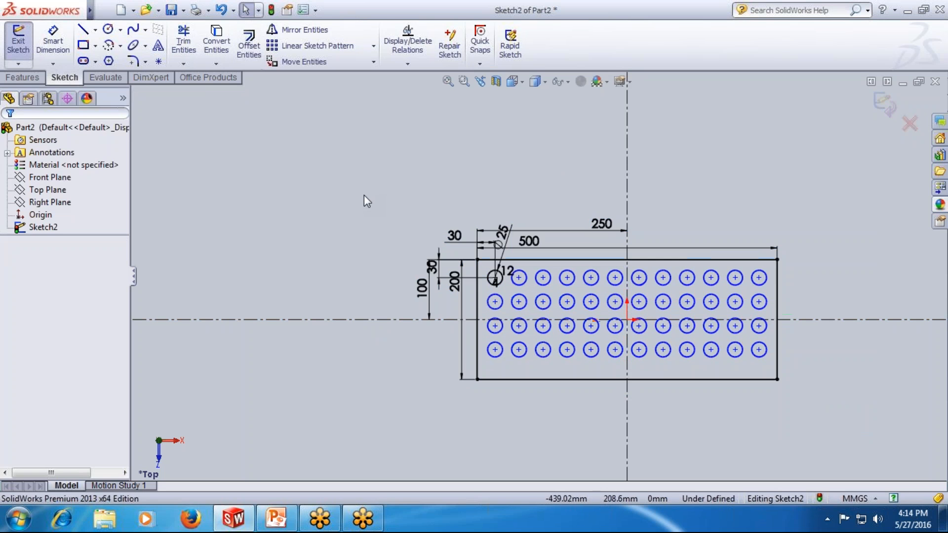
left_click_drag(346, 163, 906, 481)
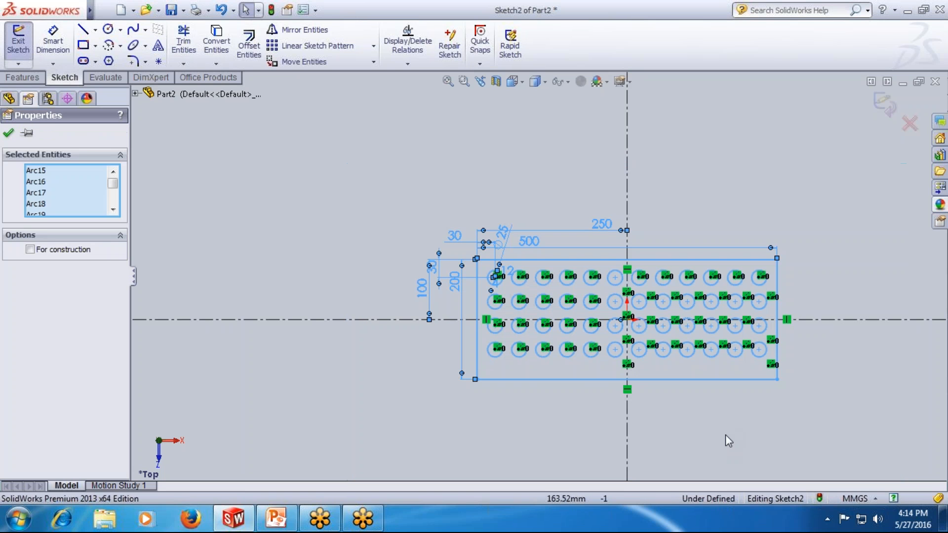
key("Delete")
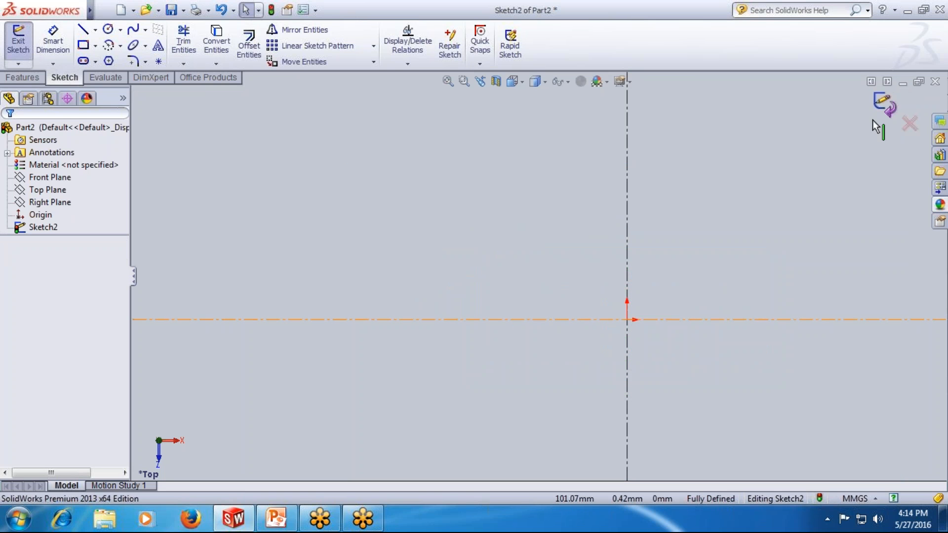
left_click(775, 408)
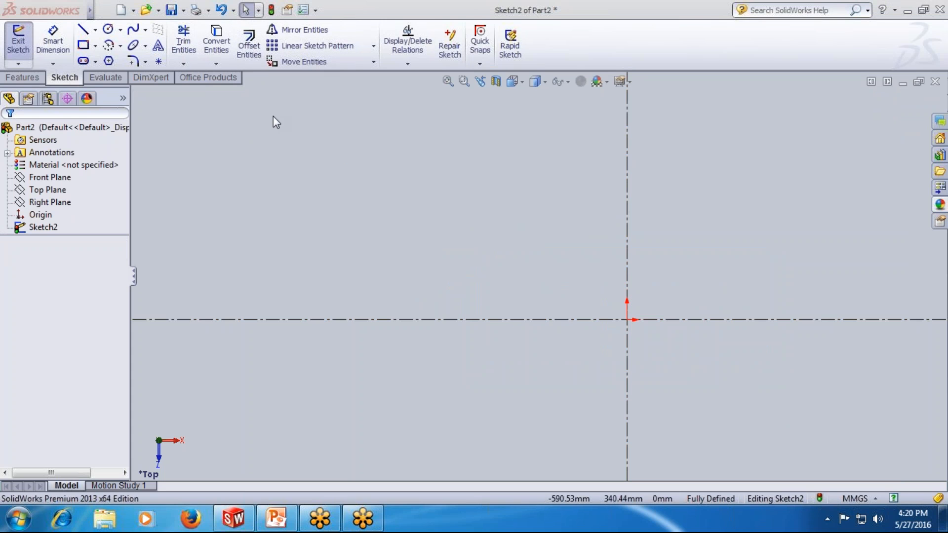
left_click(84, 30)
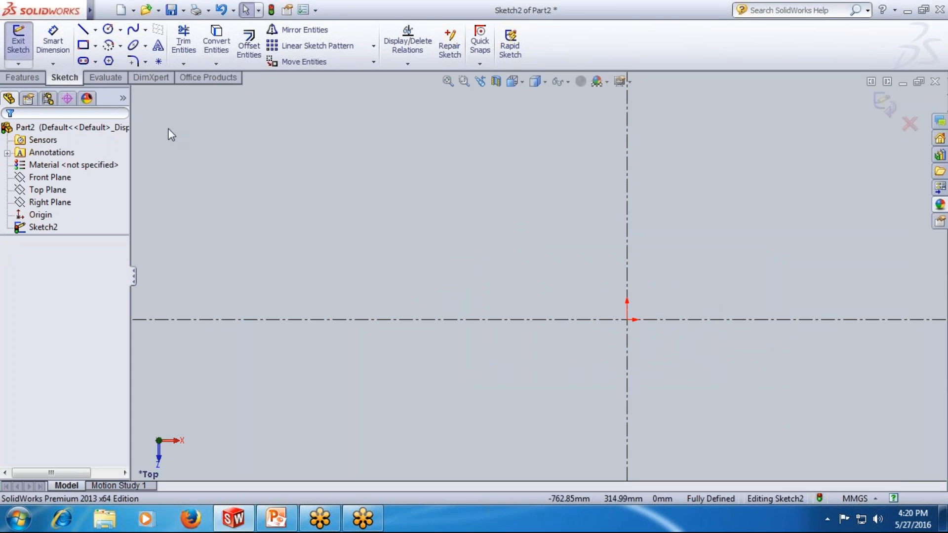
left_click(96, 31)
left_click(105, 59)
left_click(95, 45)
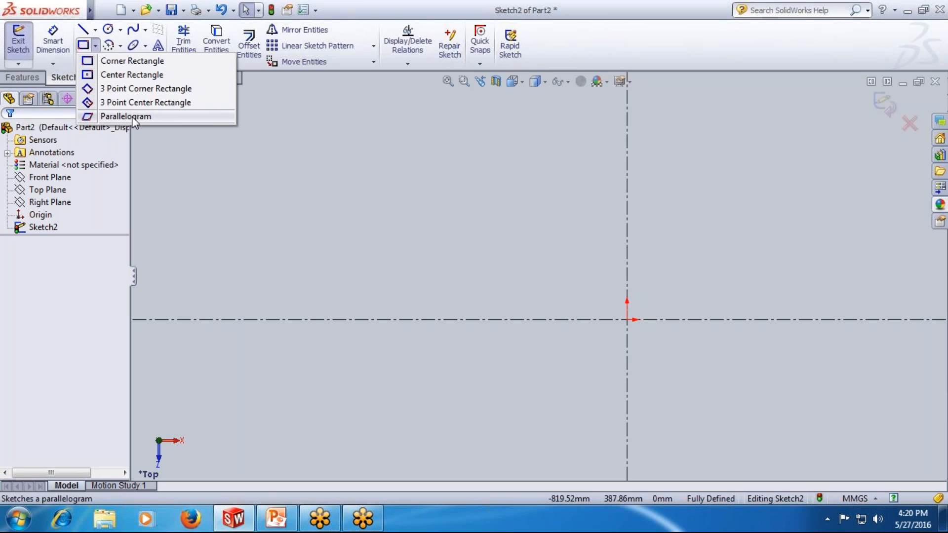
left_click(224, 206)
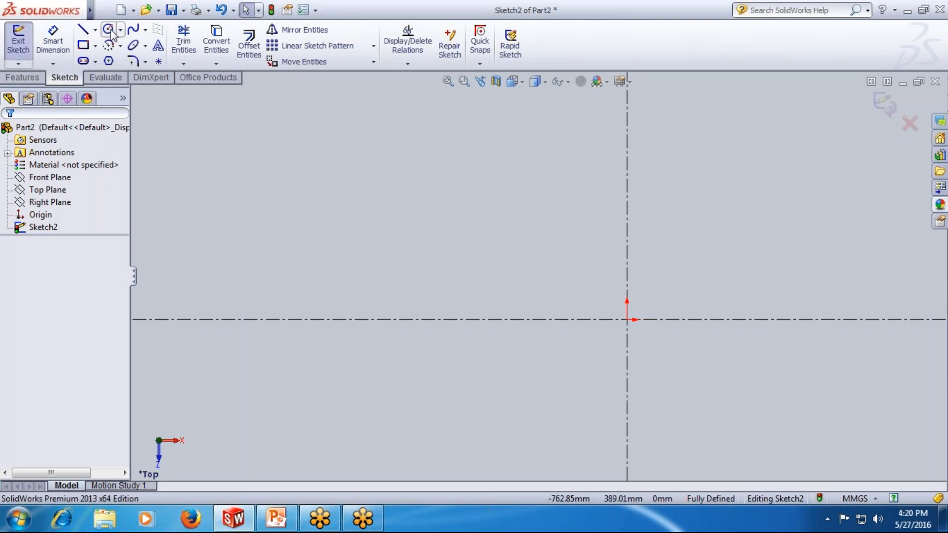
Sketch a corner rectangle about 635 mm wide and 348 mm high around the origin, crossing both centerlines
left_click(94, 45)
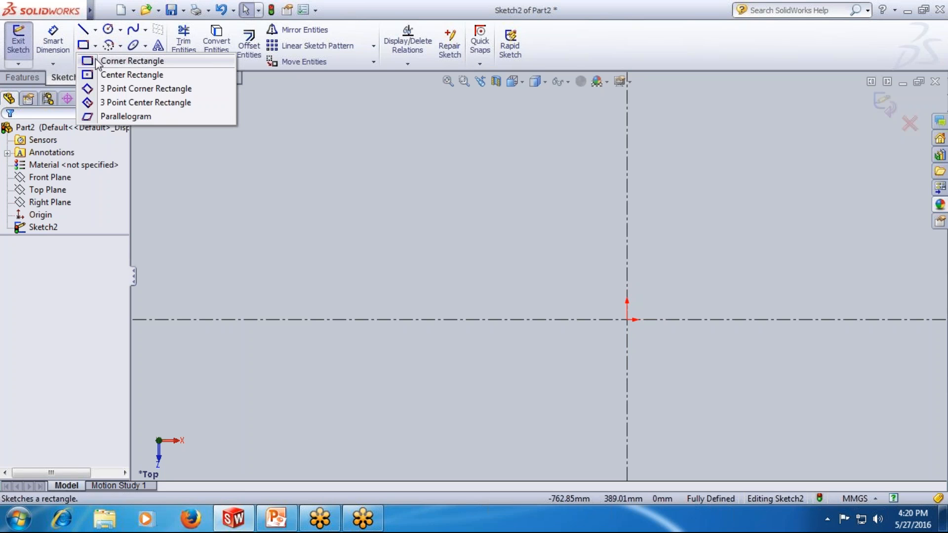
left_click(132, 61)
mouse_move(451, 214)
left_mouse_down()
mouse_move(620, 395)
mouse_move(834, 432)
mouse_move(831, 423)
left_mouse_up()
scroll(536, 277, "up", 2)
scroll(815, 332, "down", 1)
key("Escape")
Dimension the rectangle's upper edge to 700 mm and its left edge to 300 mm
key("d")
left_click(464, 213)
left_click(463, 190)
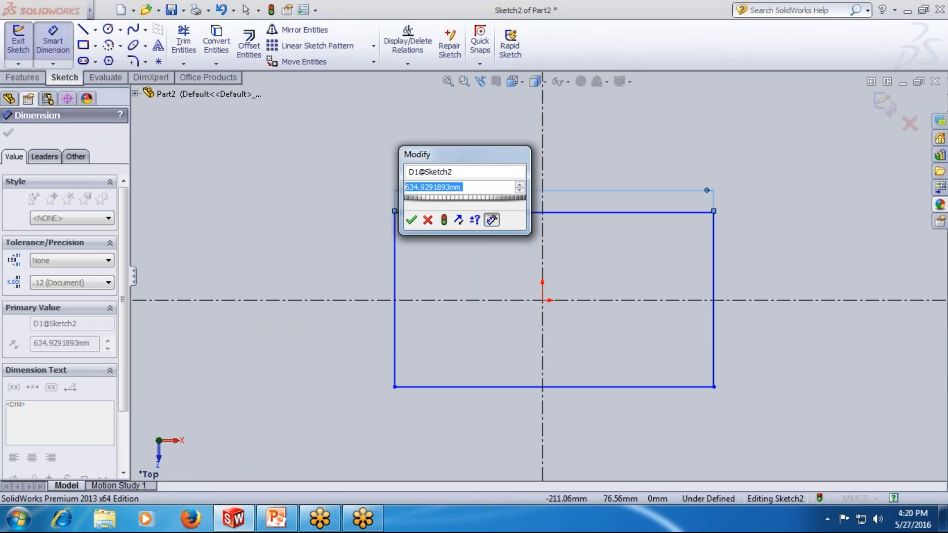
type("700")
left_click(411, 220)
left_click(394, 296)
left_click(374, 261)
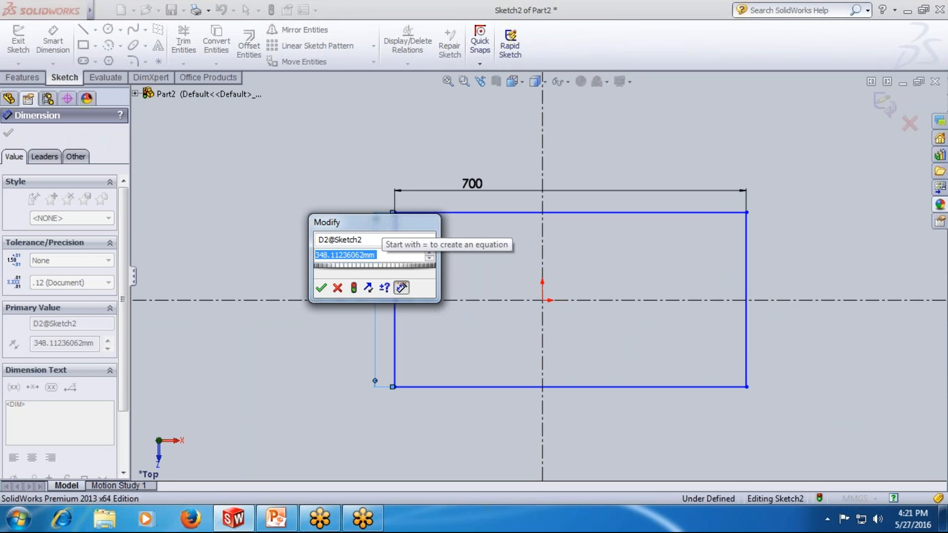
type("300")
key("Return")
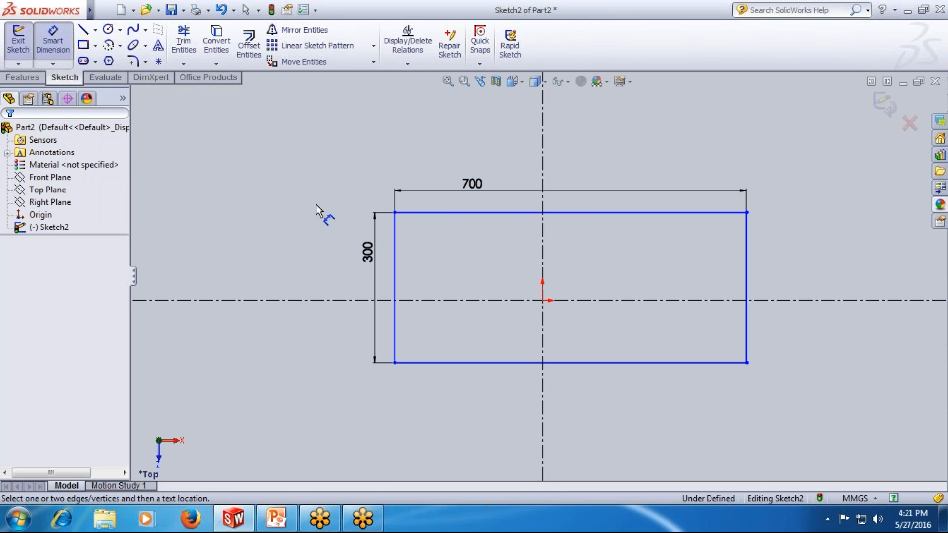
key("Escape")
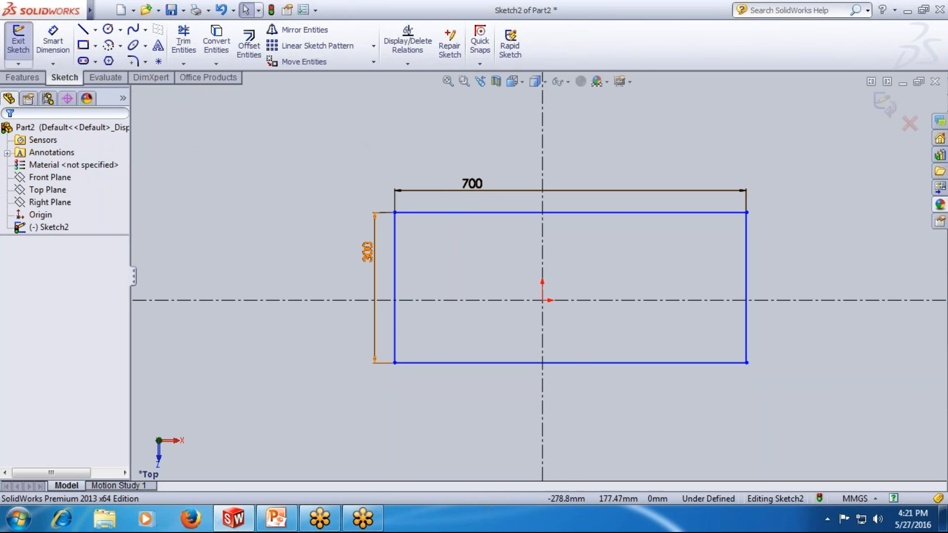
Try dimensioning the distance between the vertical centerline and the rectangle's left edge, and delete that dimension
left_click(53, 43)
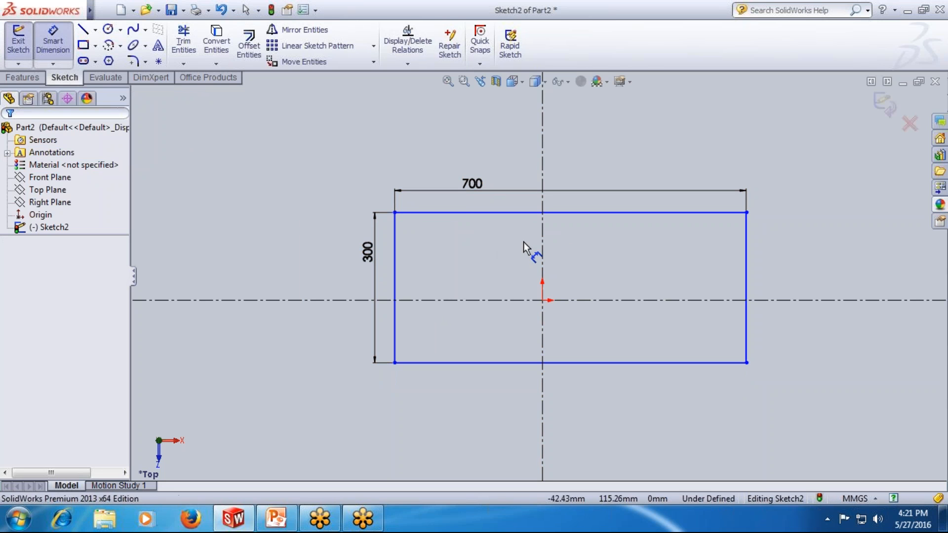
left_click(543, 237)
left_click(395, 232)
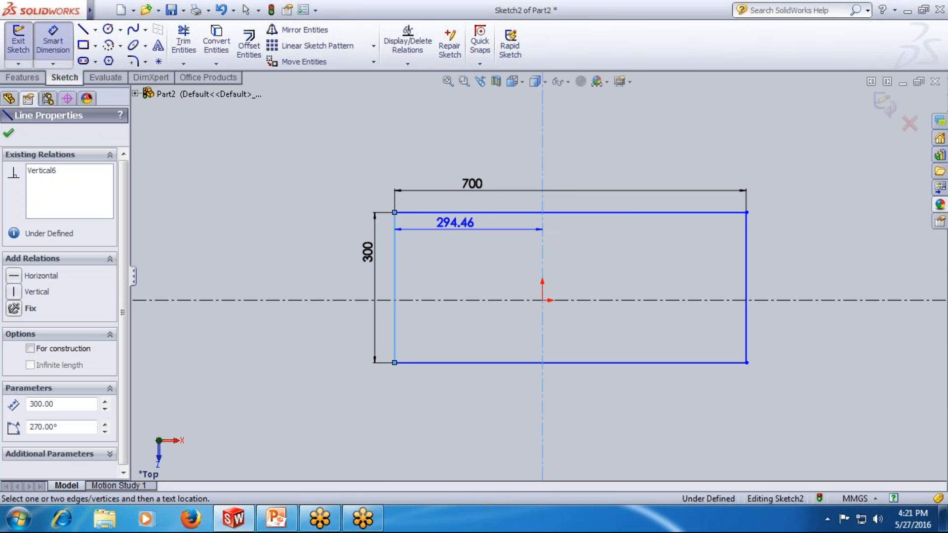
left_click(470, 166)
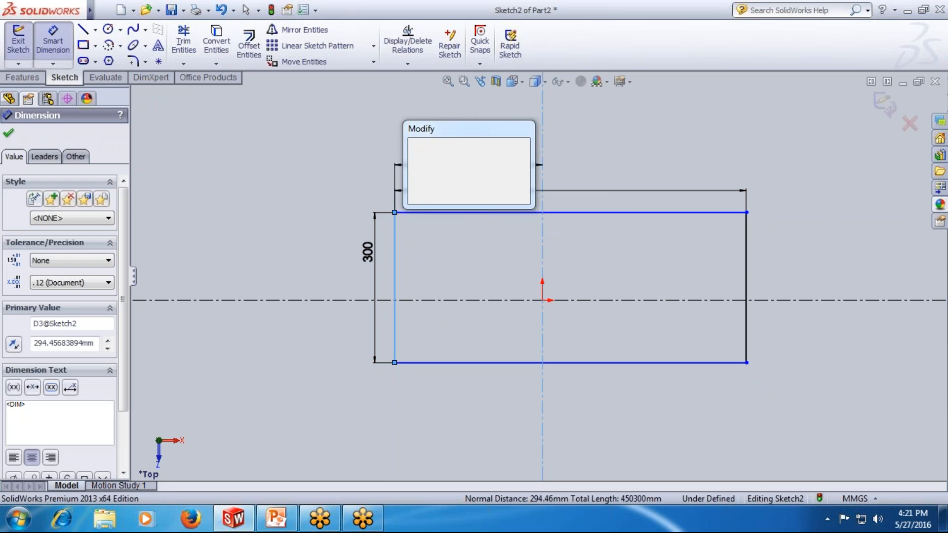
key("Escape")
key("Escape")
left_click(466, 160)
key("Delete")
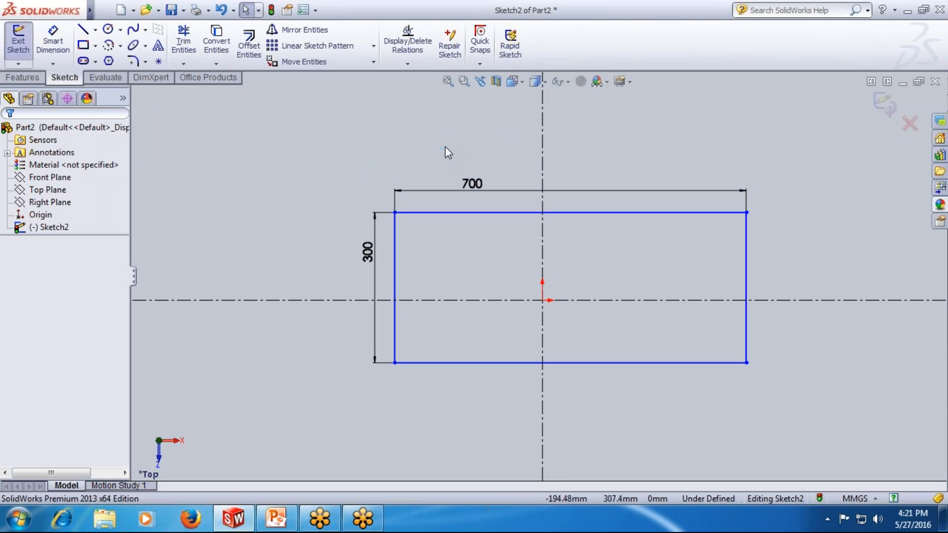
Examine the relations offered by Add Relation for the rectangle's left edge without applying any
left_click(408, 64)
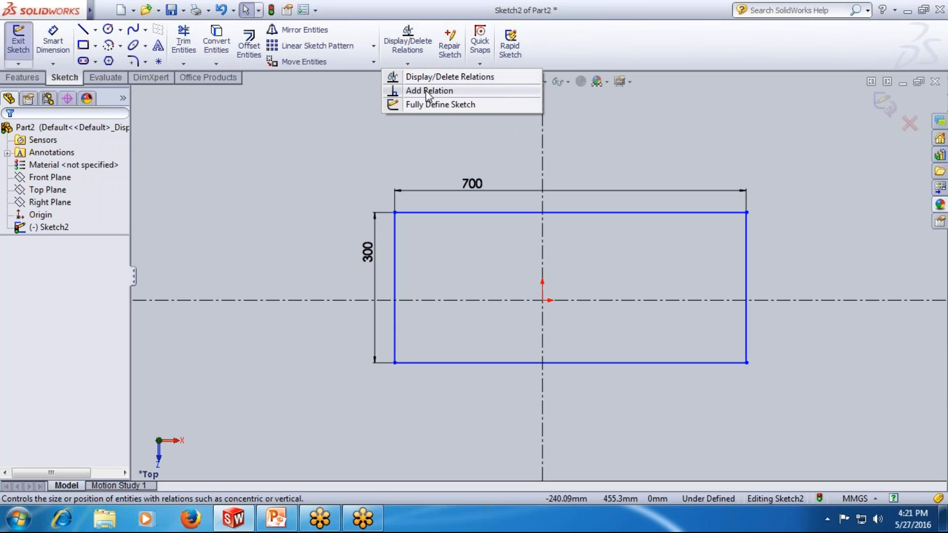
left_click(428, 92)
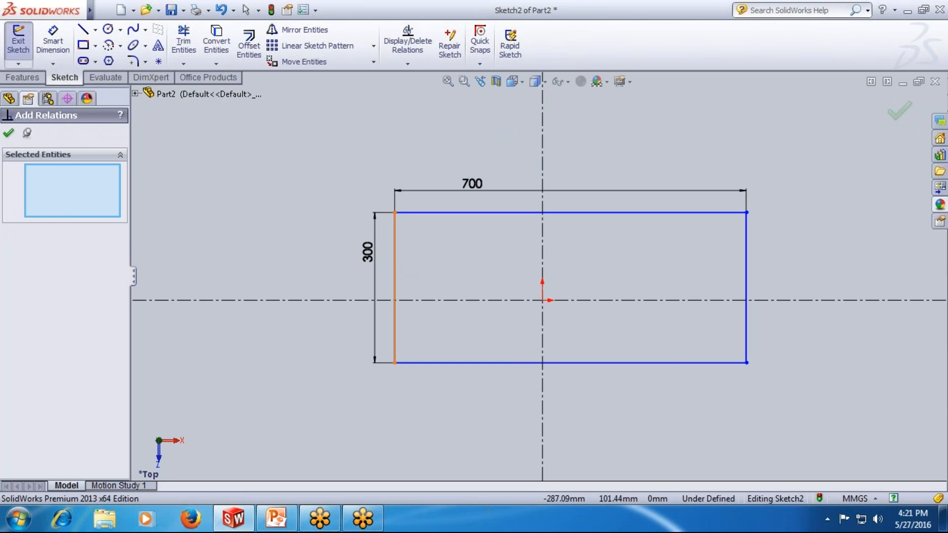
left_click(397, 251)
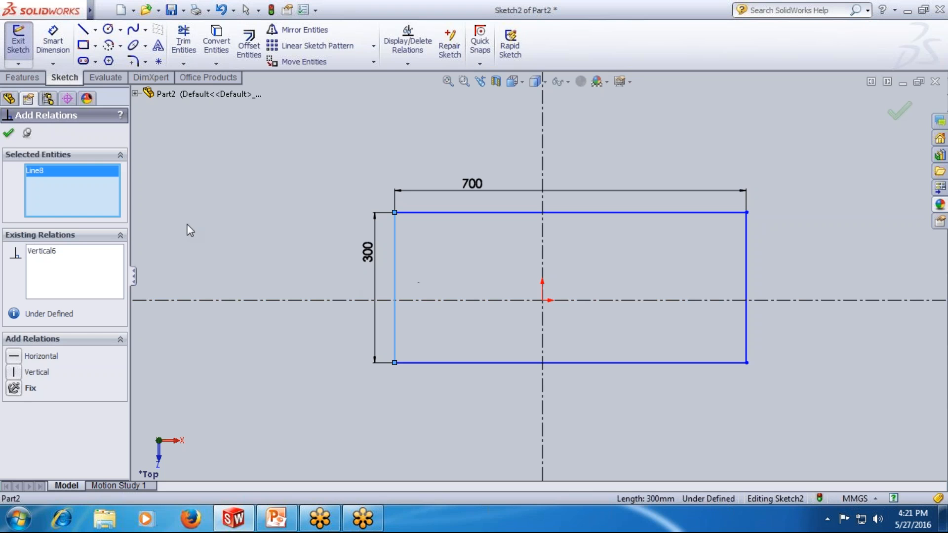
left_click(9, 134)
Exit the rectangle sketch and reopen it for editing
left_click(19, 41)
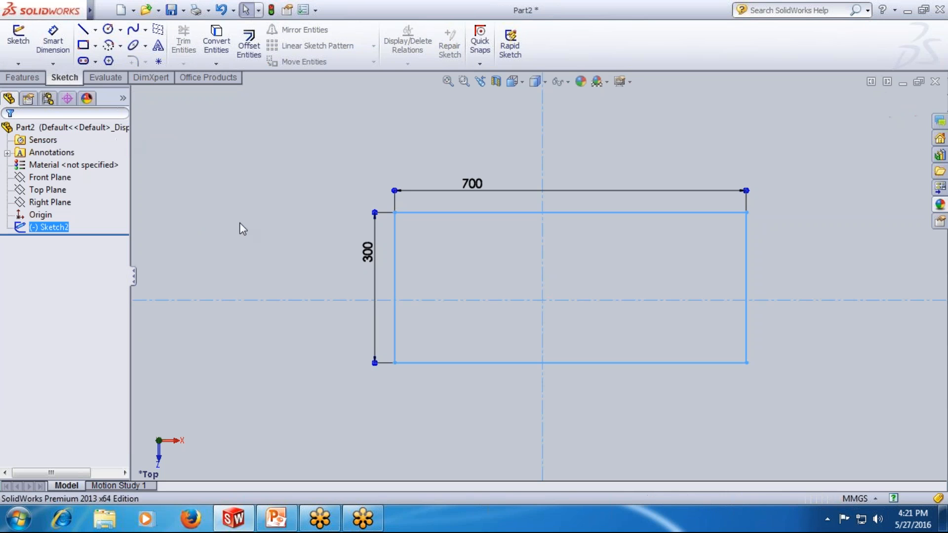
left_click(260, 201)
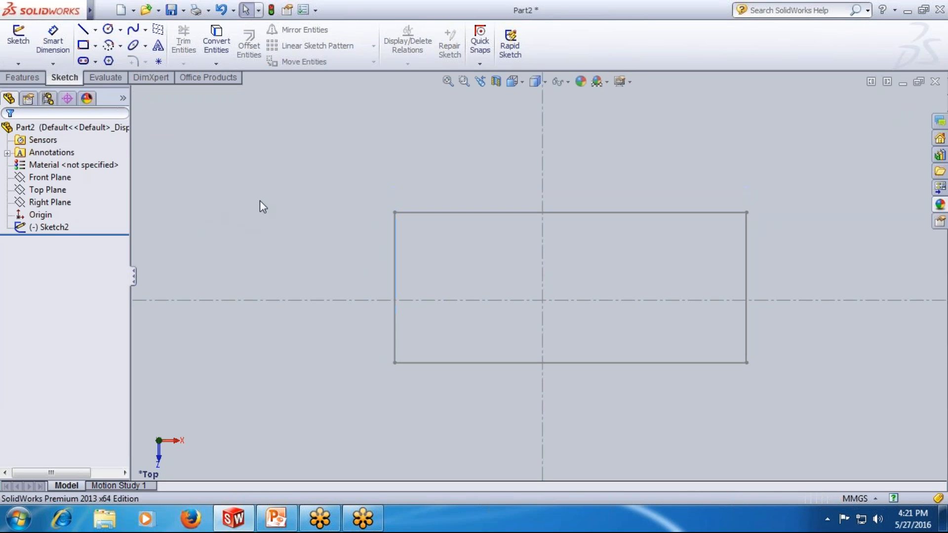
right_click(56, 228)
left_click(66, 186)
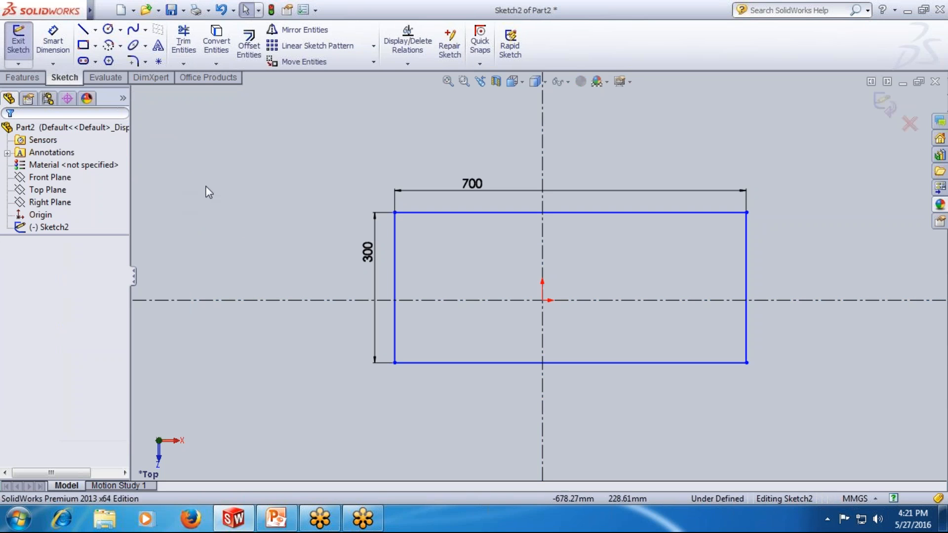
Draw two separate slanted lines to the left of the rectangle, about 227 mm and 201 mm long
left_click(83, 29)
left_click(313, 148)
left_click(271, 253)
key("Escape")
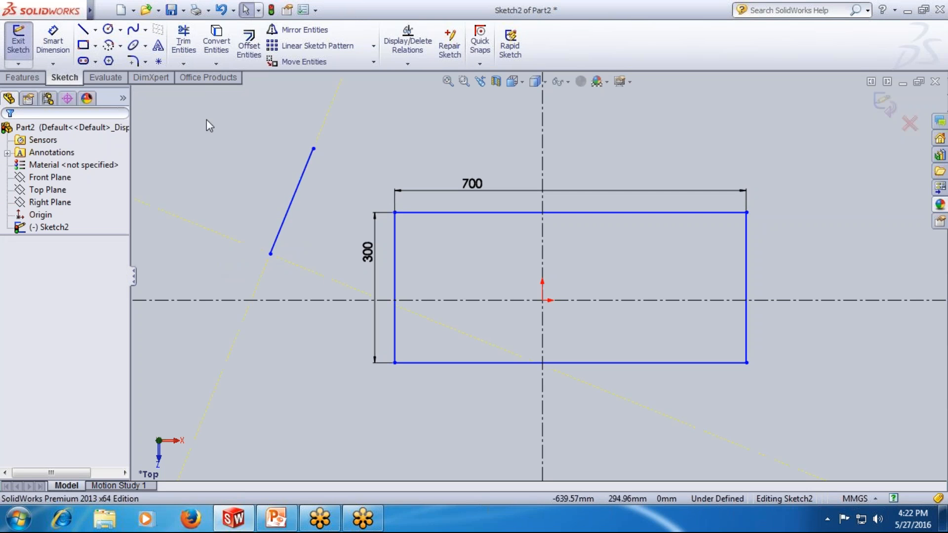
left_click(84, 30)
left_click(196, 254)
left_click(187, 154)
key("Escape")
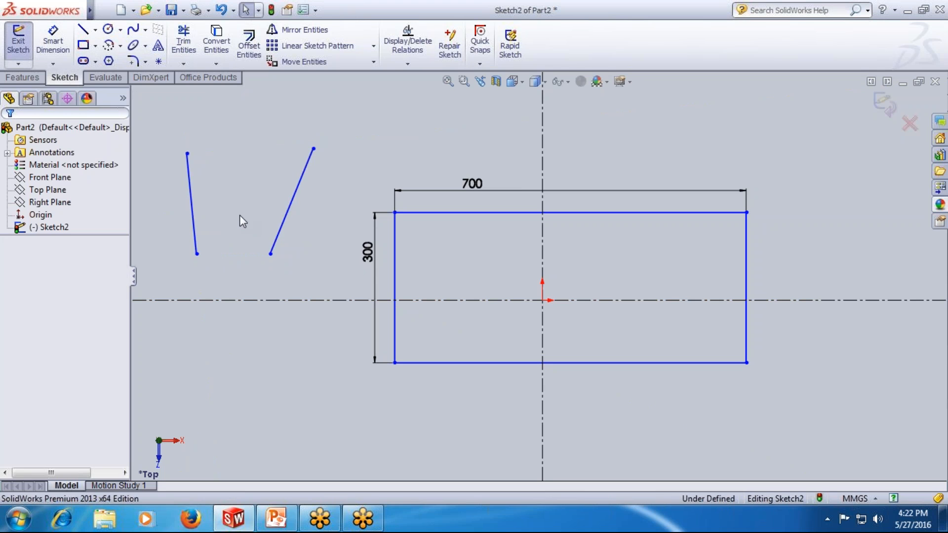
Select both slanted lines together to examine the relations available for the pair, and clear the selection
left_click(285, 220)
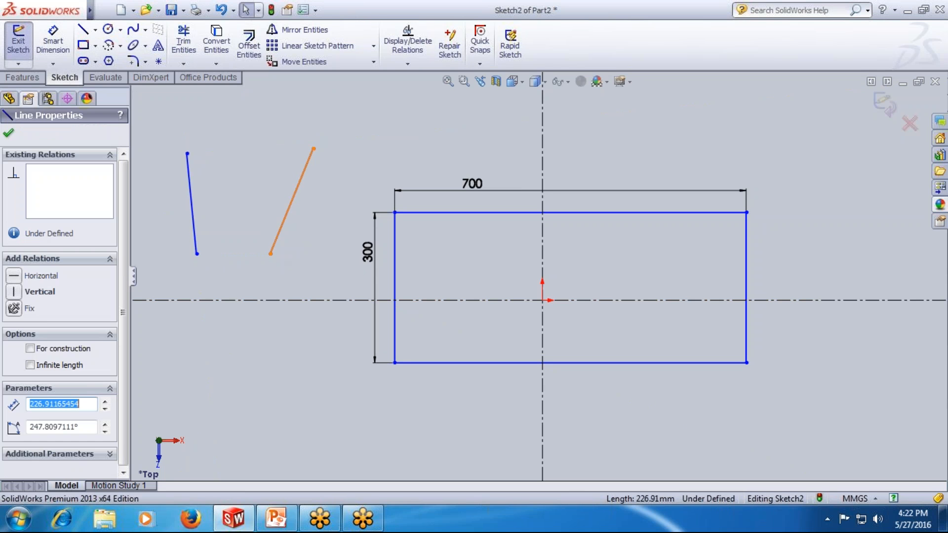
left_click(195, 233, "ctrl")
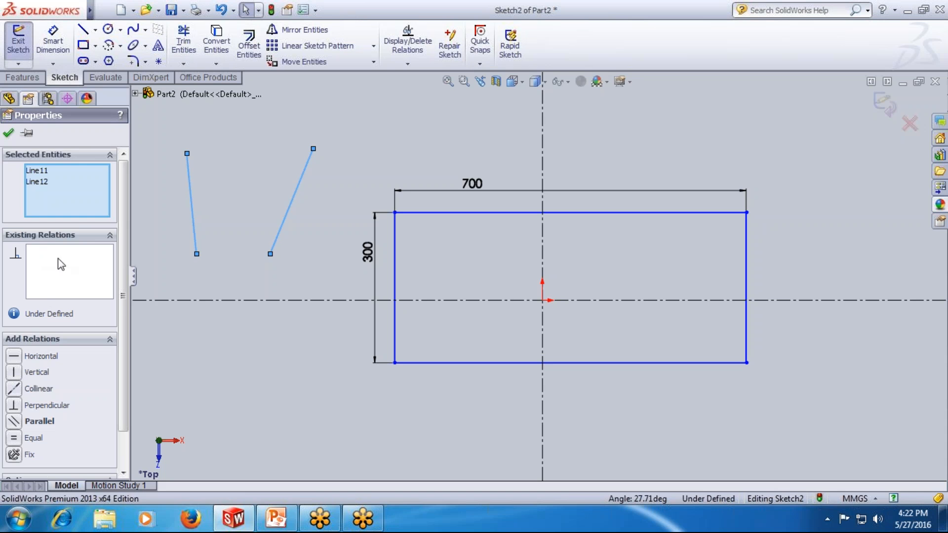
left_click(267, 222)
Add a Vertical relation to the slanted line nearer the rectangle and a Horizontal relation to the farther one
left_click(288, 212)
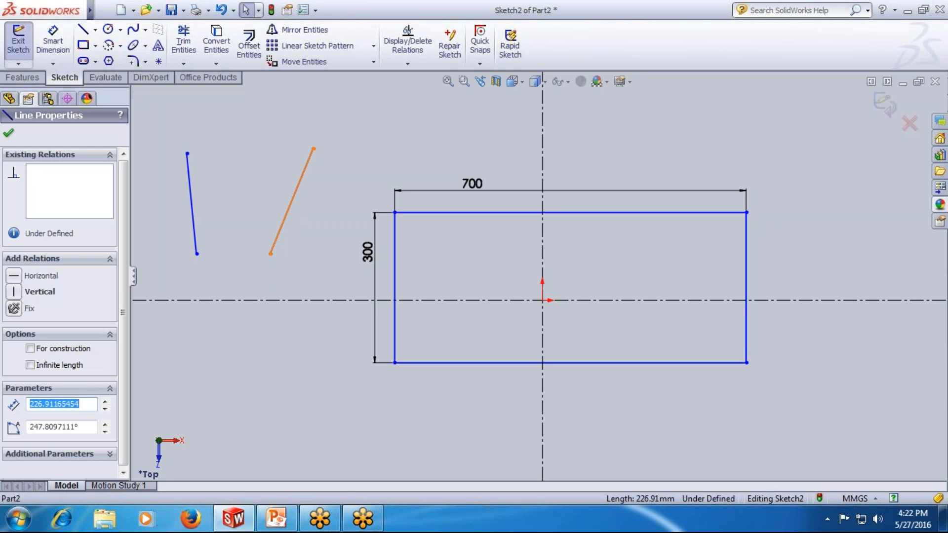
left_click(15, 292)
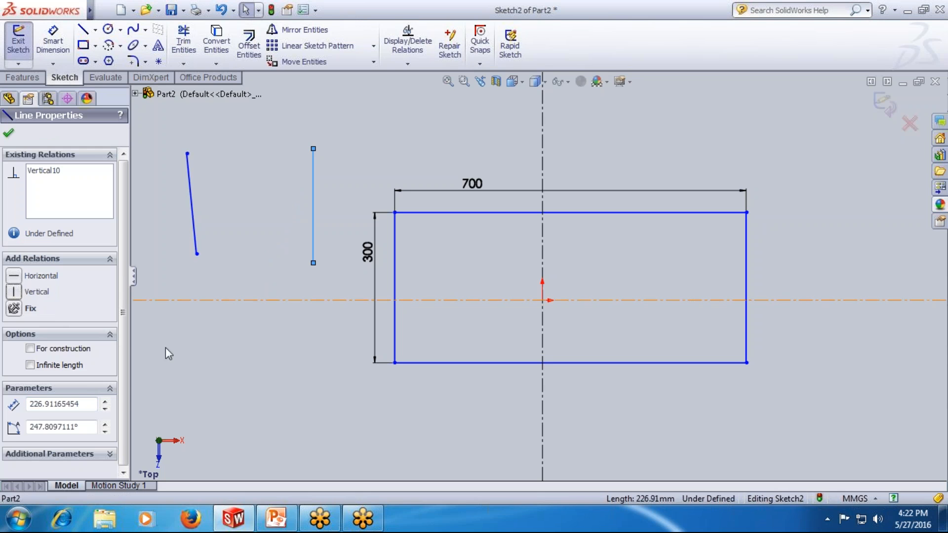
key("Escape")
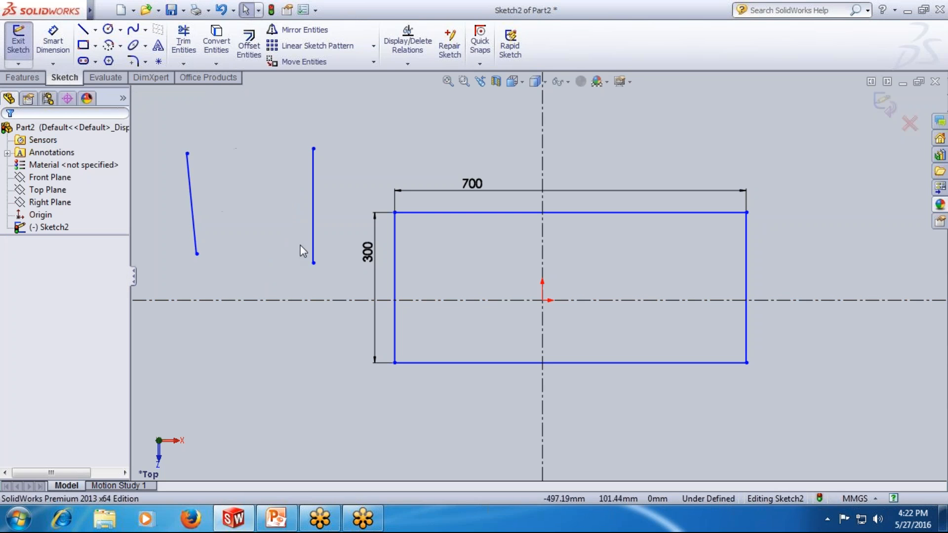
left_click(192, 208)
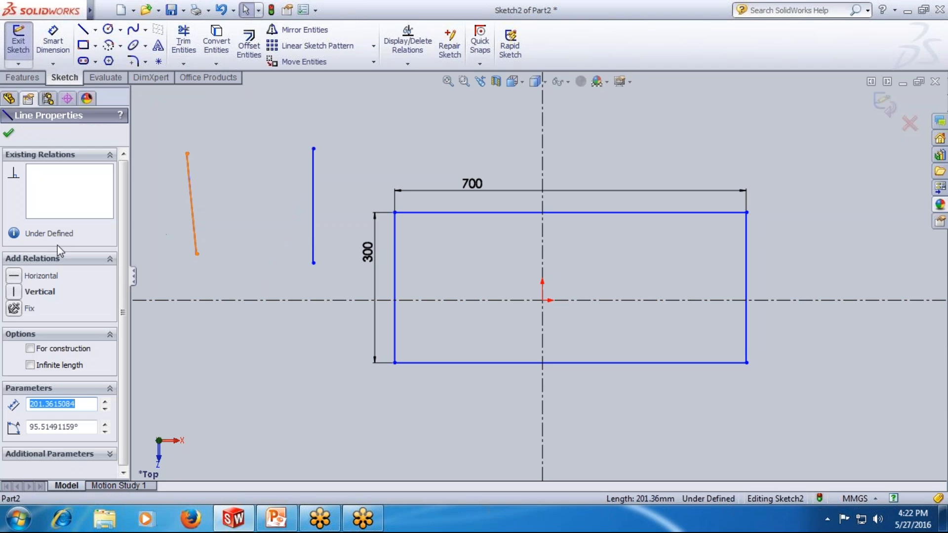
left_click(15, 276)
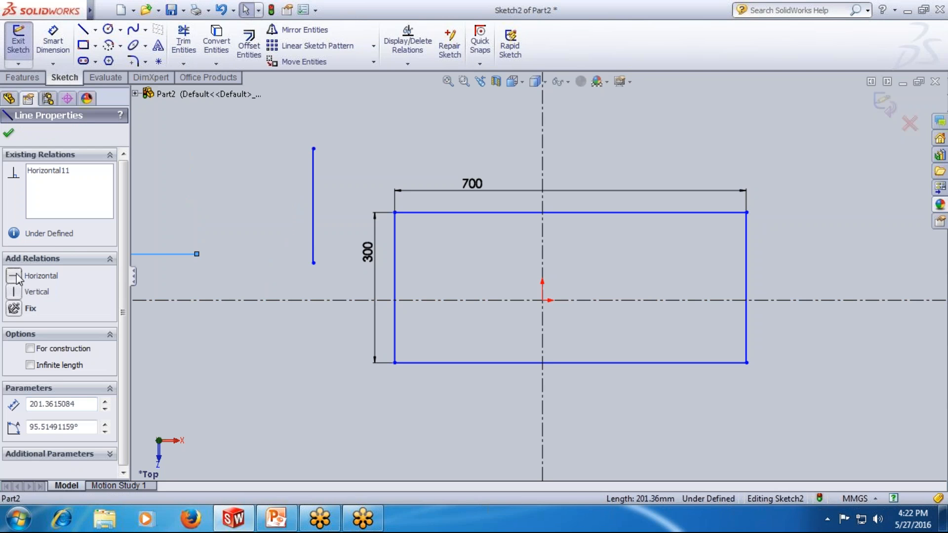
Undo the Horizontal and Vertical relations just added to the two lines beside the rectangle
left_click(229, 210)
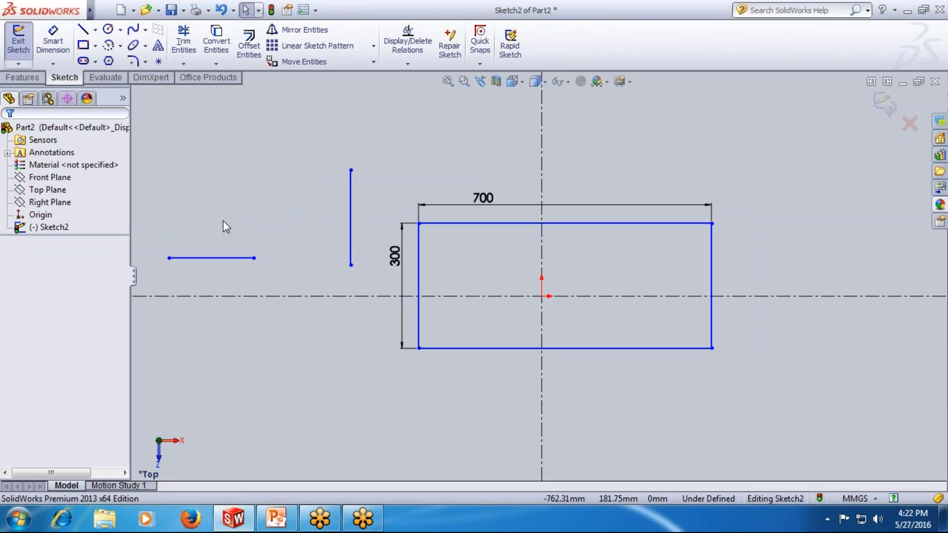
key("ctrl+z")
key("ctrl+z")
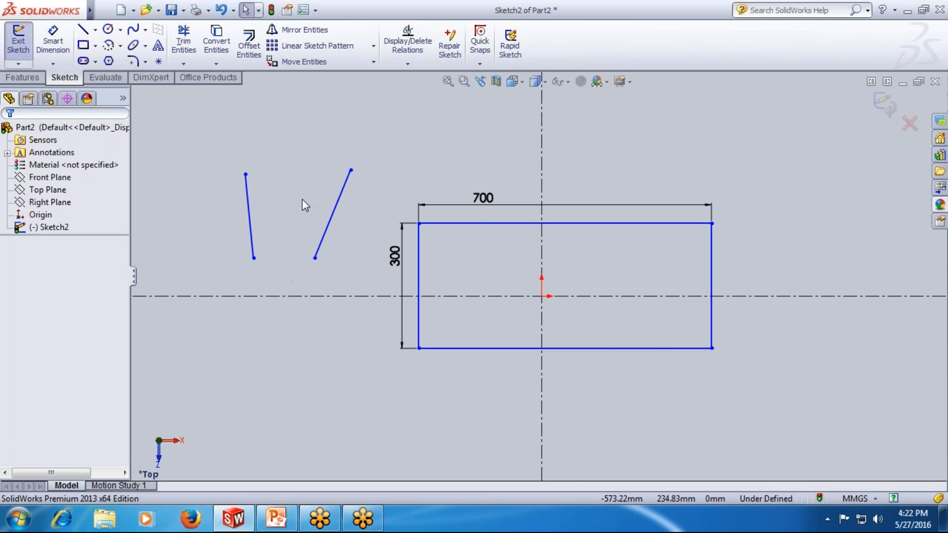
Try a Parallel relation between the two undimensioned slanted lines, and undo it
left_click(344, 185)
left_click(252, 247, "ctrl")
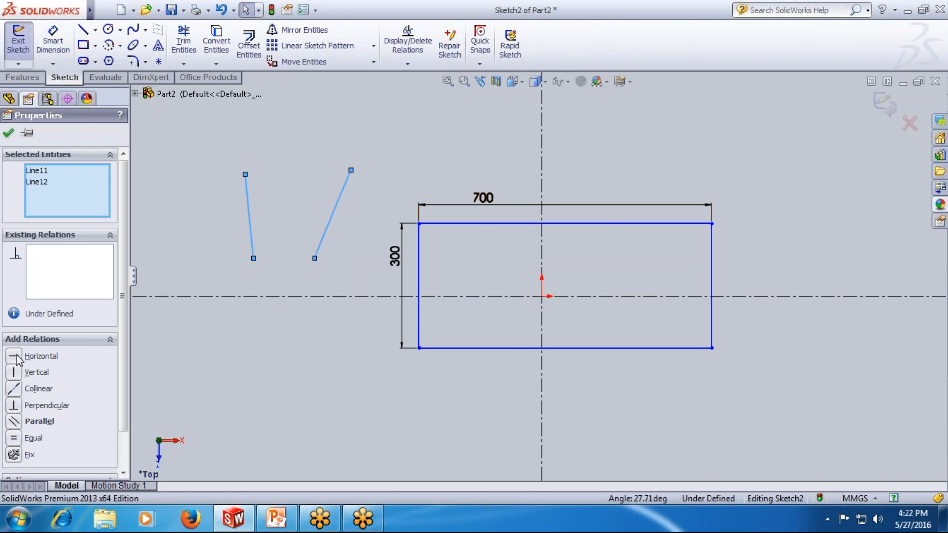
left_click(14, 423)
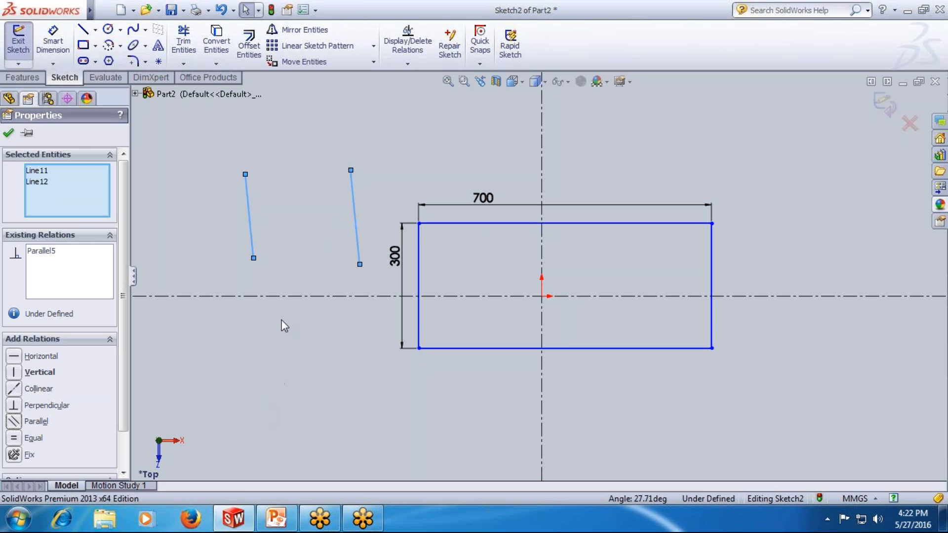
left_click(283, 252)
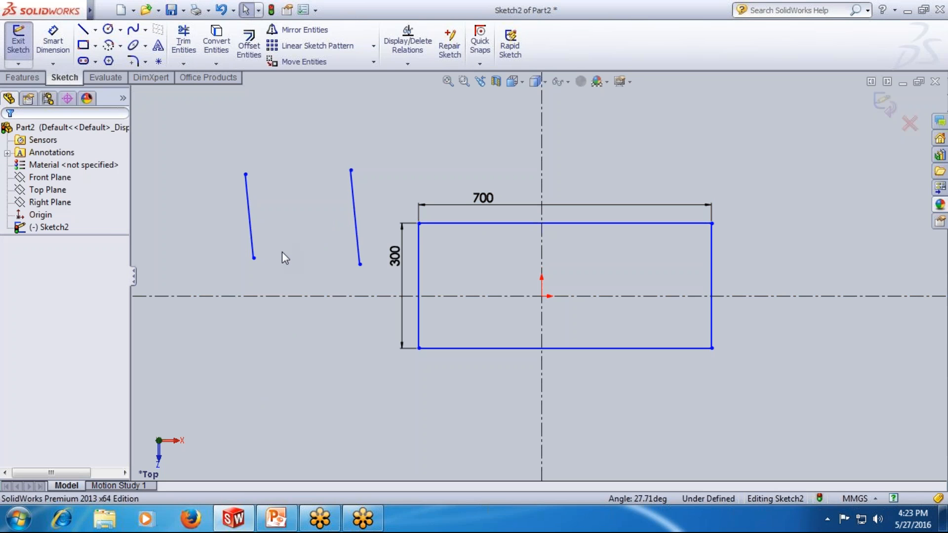
key("ctrl+z")
left_click(272, 206)
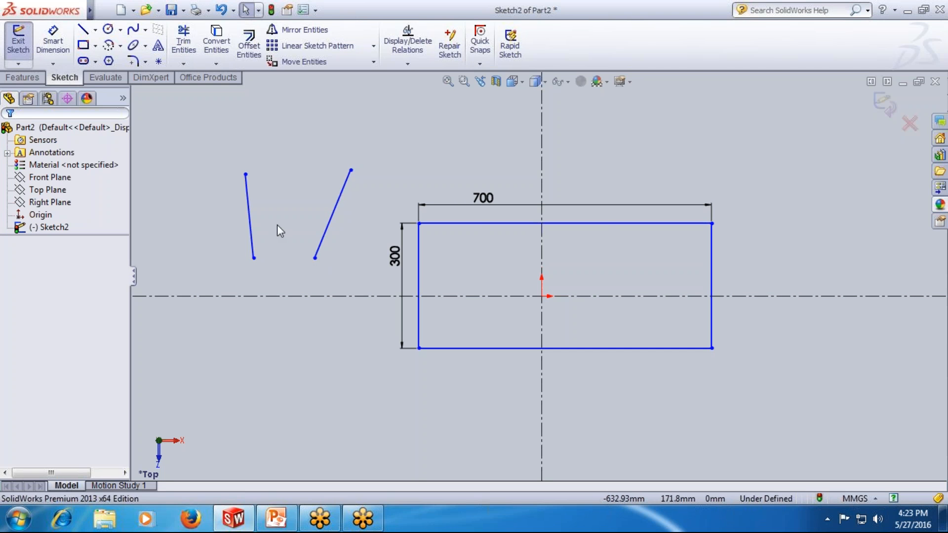
Dimension the slanted line nearer the rectangle to a length of 200 mm
left_click(54, 41)
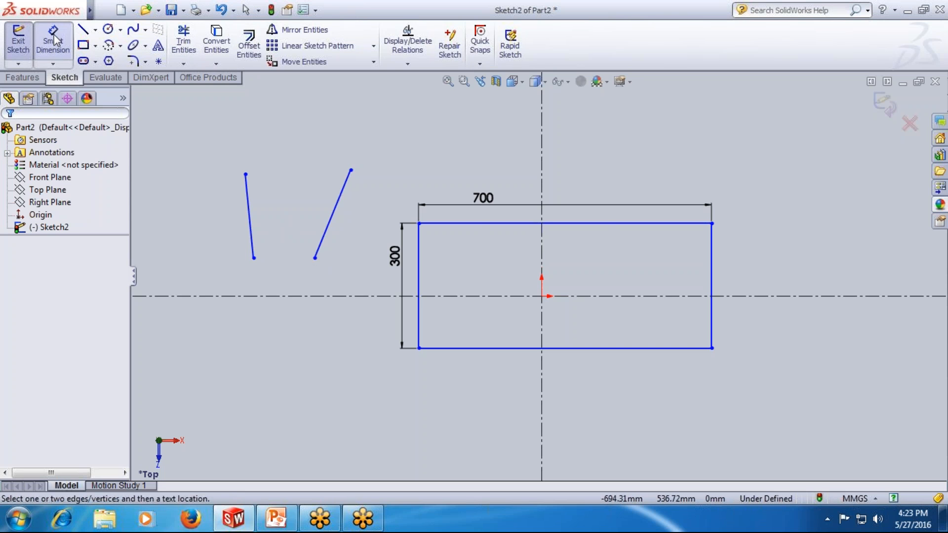
left_click(325, 238)
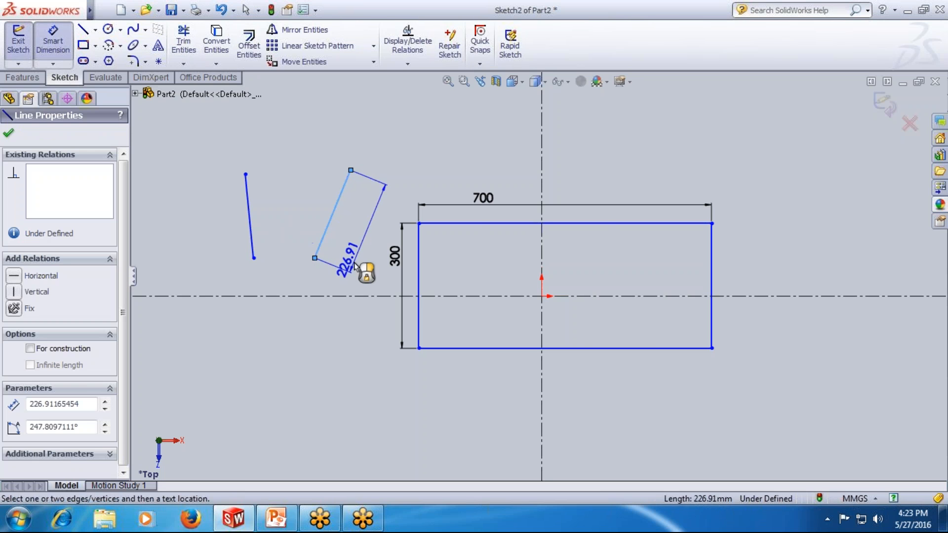
left_click(312, 221)
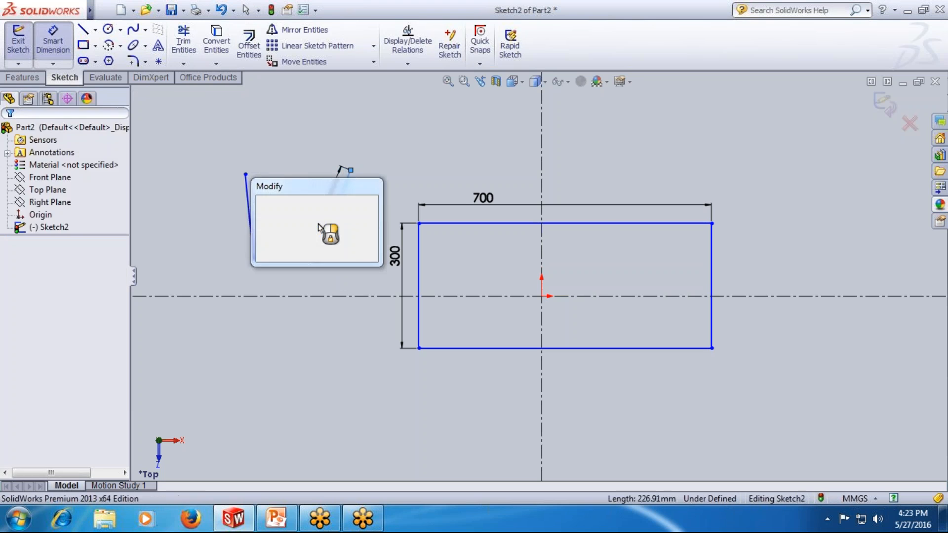
type("2000")
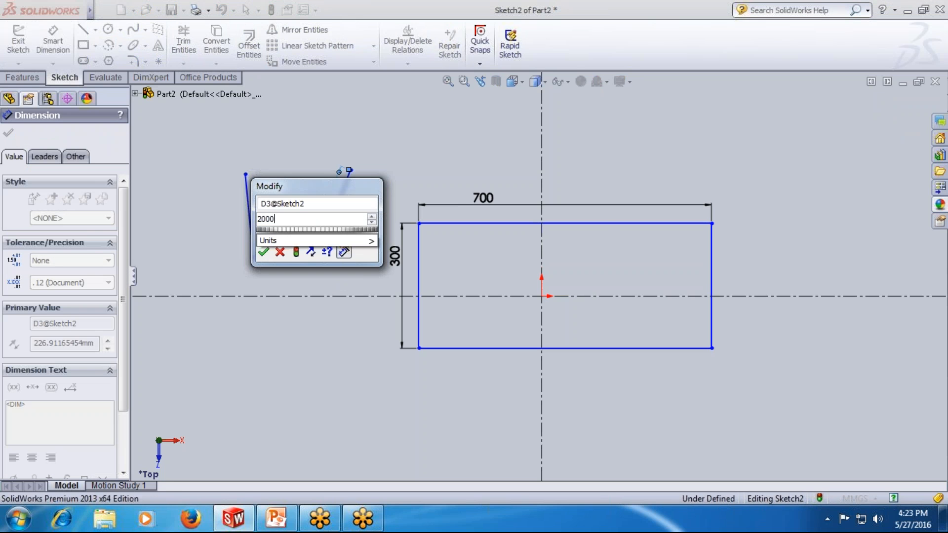
key("Return")
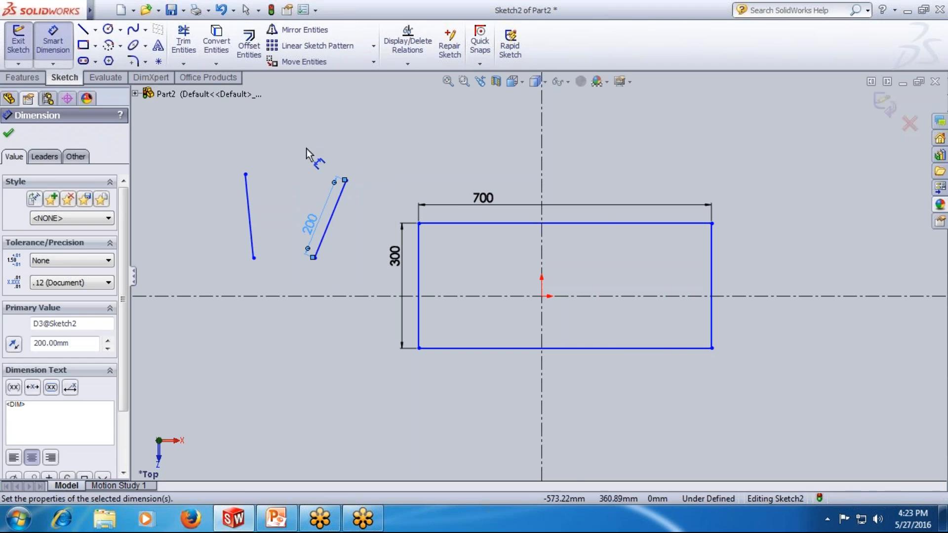
left_click(307, 147)
Dimension the 200 mm line's lower endpoint 100 mm above the horizontal centerline, and pull its upper endpoint toward the rectangle
left_click(315, 258)
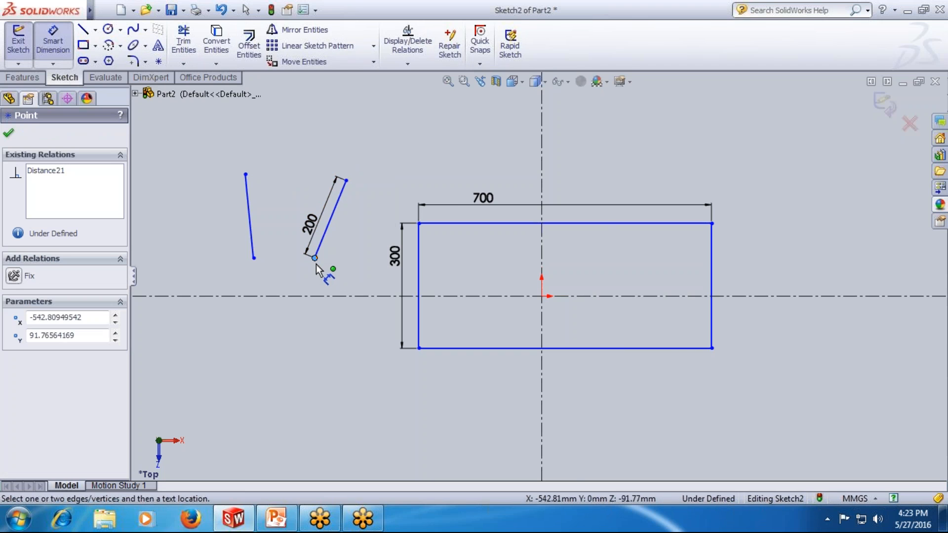
left_click(313, 296)
left_click(313, 296)
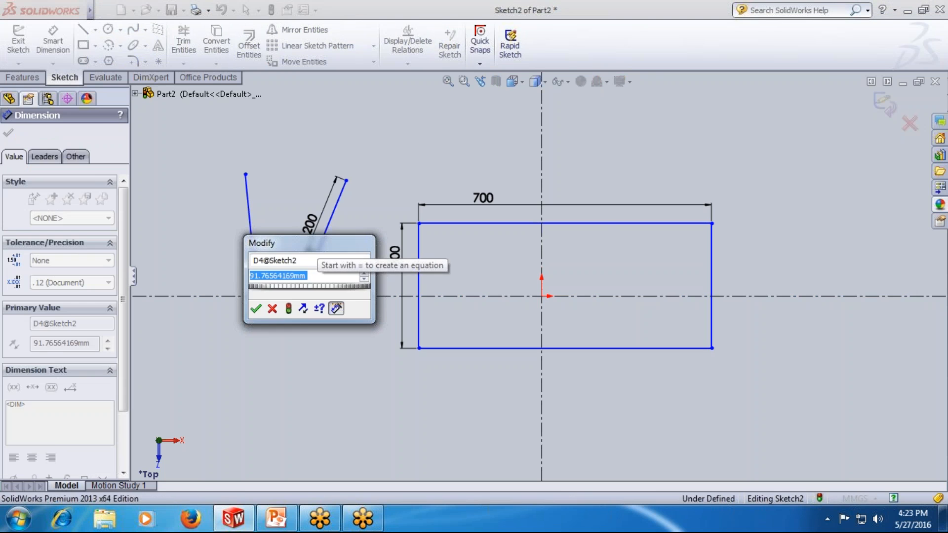
type("100")
key("Return")
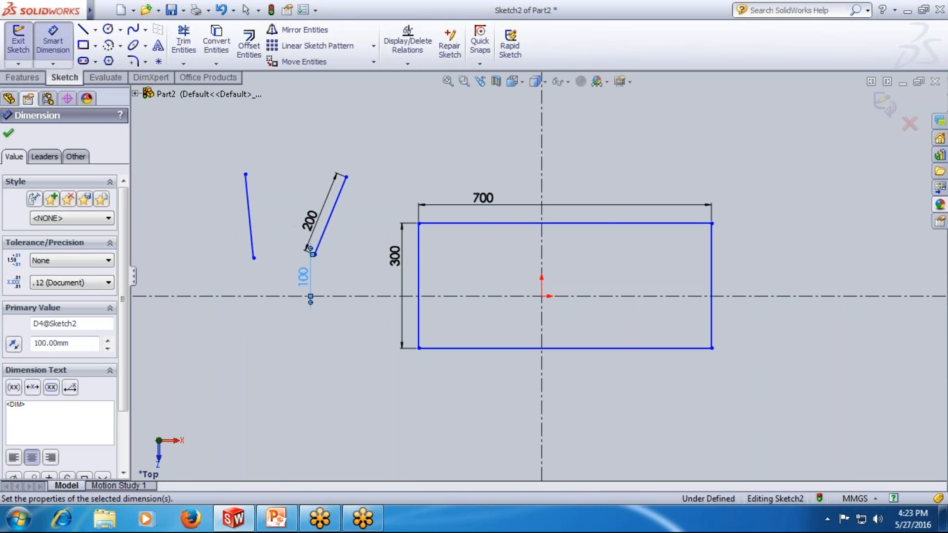
key("Escape")
mouse_move(347, 178)
left_mouse_down()
mouse_move(302, 167)
mouse_move(241, 258)
mouse_move(324, 144)
mouse_move(330, 200)
mouse_move(381, 195)
mouse_move(381, 181)
left_mouse_up()
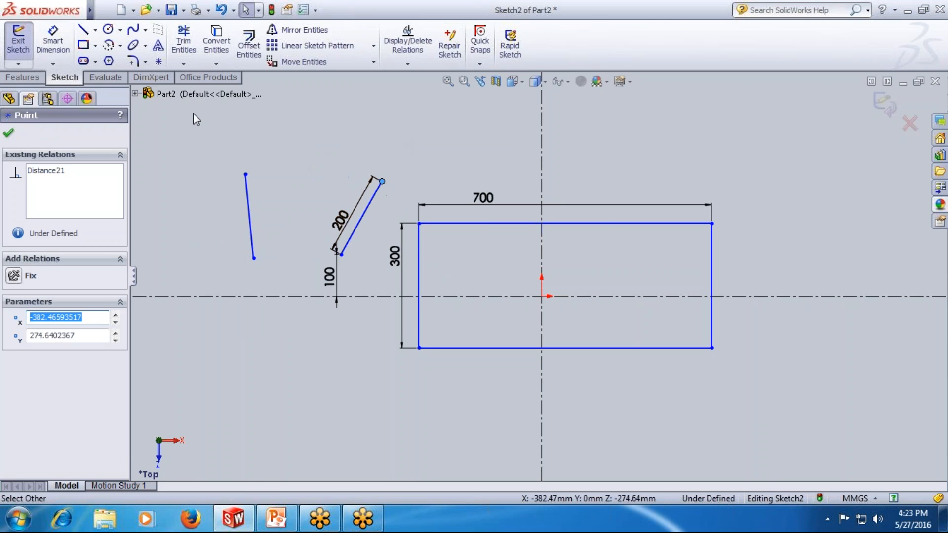
Dimension the 200 mm line's lower endpoint 500 mm from the vertical centerline, and swing its upper endpoint to check the remaining freedom
left_click(53, 42)
left_click(341, 254)
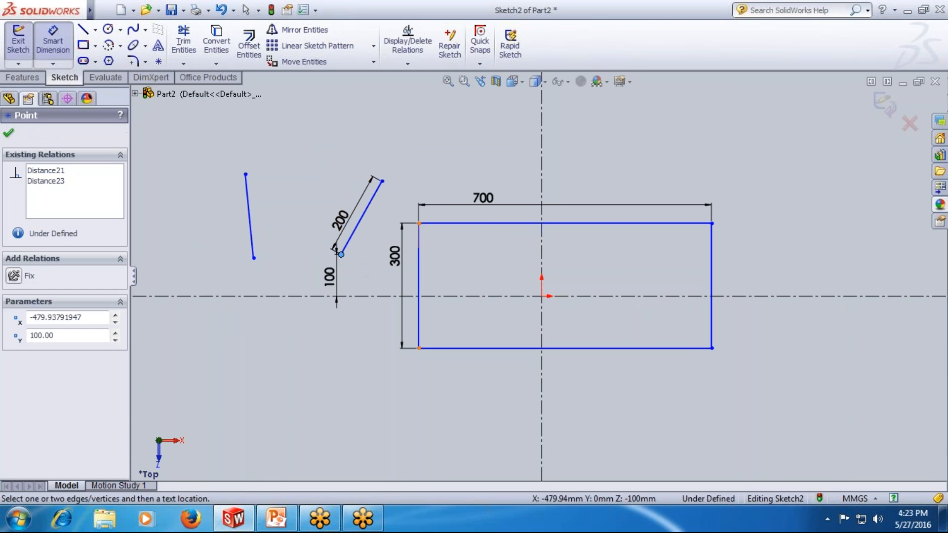
left_click(542, 252)
left_click(383, 341)
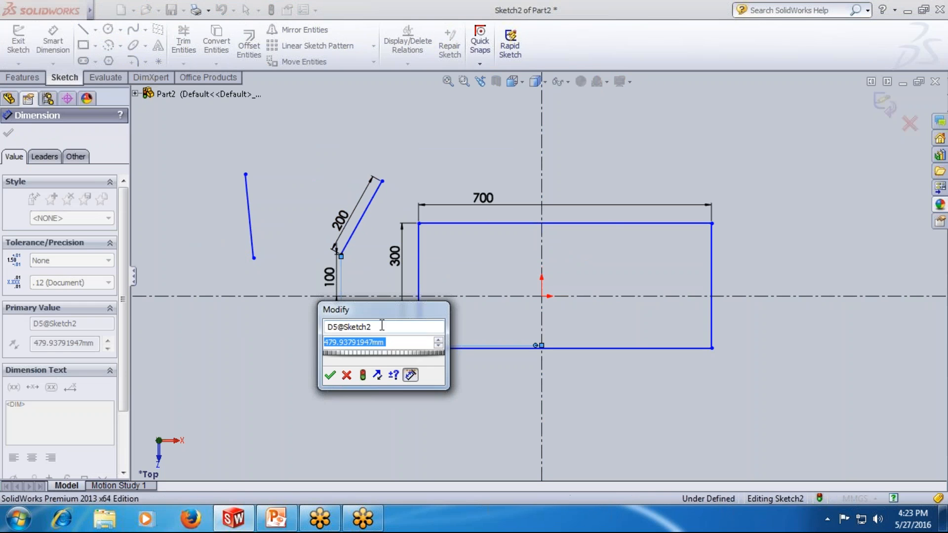
type("500")
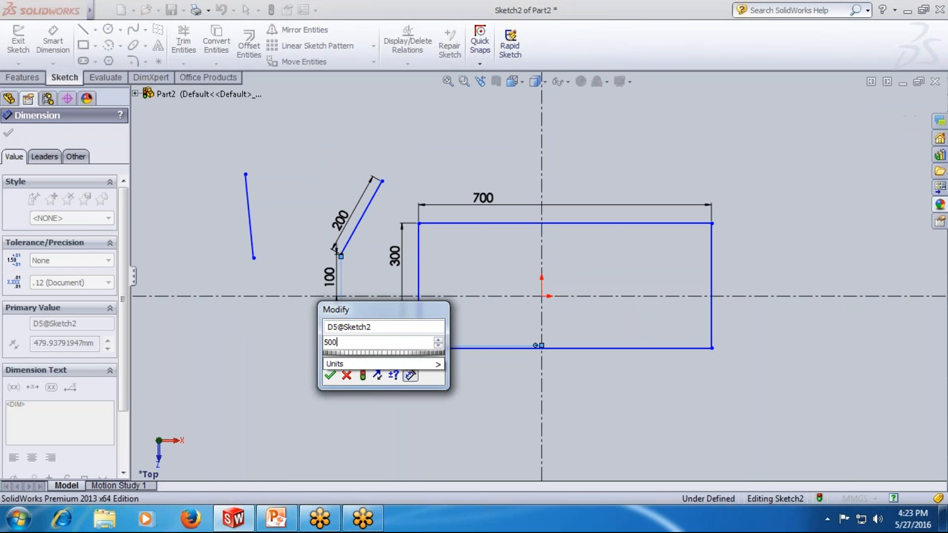
key("Return")
left_click(287, 296)
key("Escape")
key("Escape")
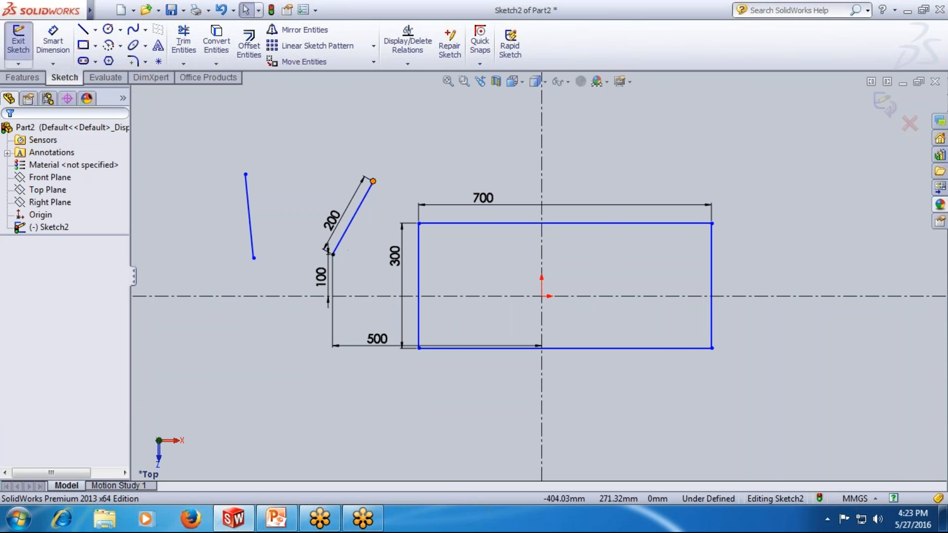
mouse_move(372, 181)
left_mouse_down()
mouse_move(258, 221)
mouse_move(443, 233)
mouse_move(332, 197)
mouse_move(355, 369)
mouse_move(402, 148)
mouse_move(308, 353)
mouse_move(367, 161)
mouse_move(416, 192)
mouse_move(404, 165)
mouse_move(269, 299)
mouse_move(392, 251)
mouse_move(386, 126)
mouse_move(364, 175)
left_mouse_up()
left_click(380, 188)
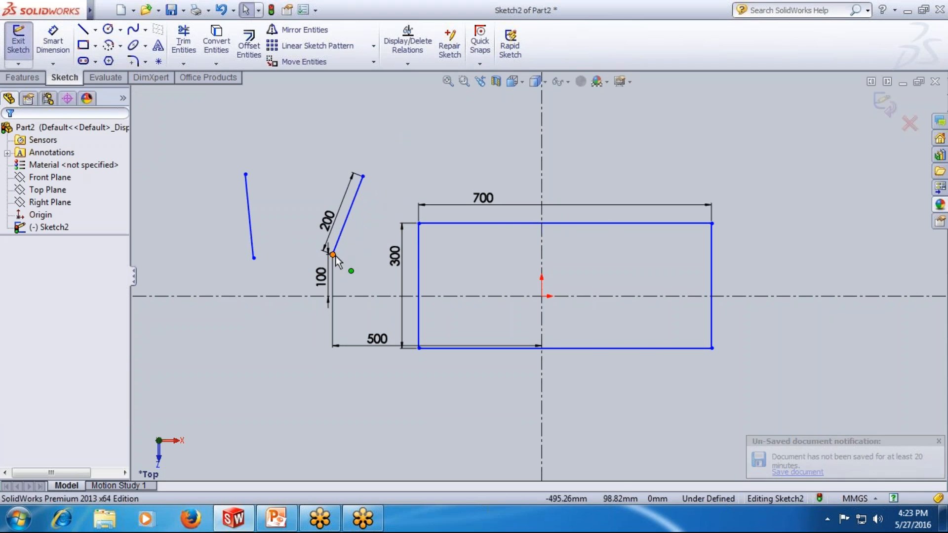
Add a 30° angle dimension between the 200 mm line and the vertical centerline
left_click(53, 42)
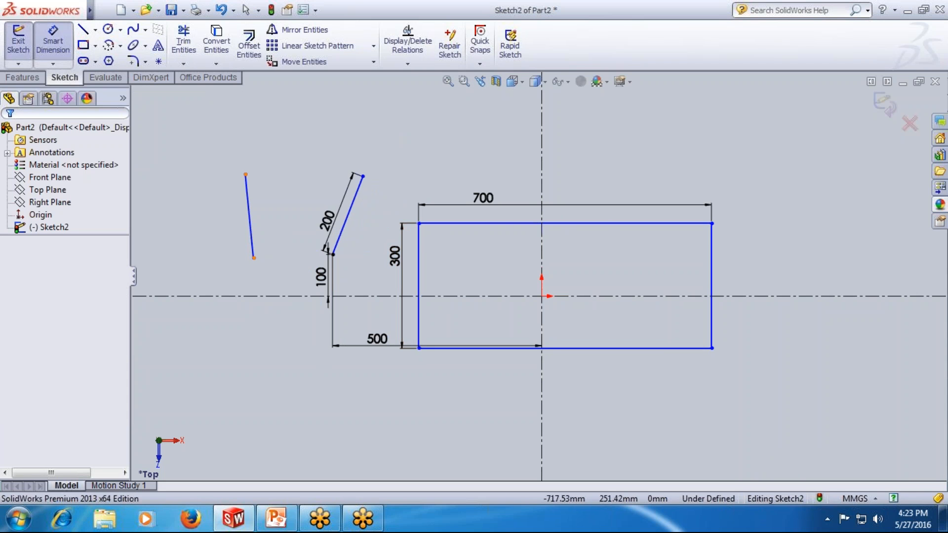
left_click(349, 213)
left_click(519, 176)
left_click(425, 197)
type("3")
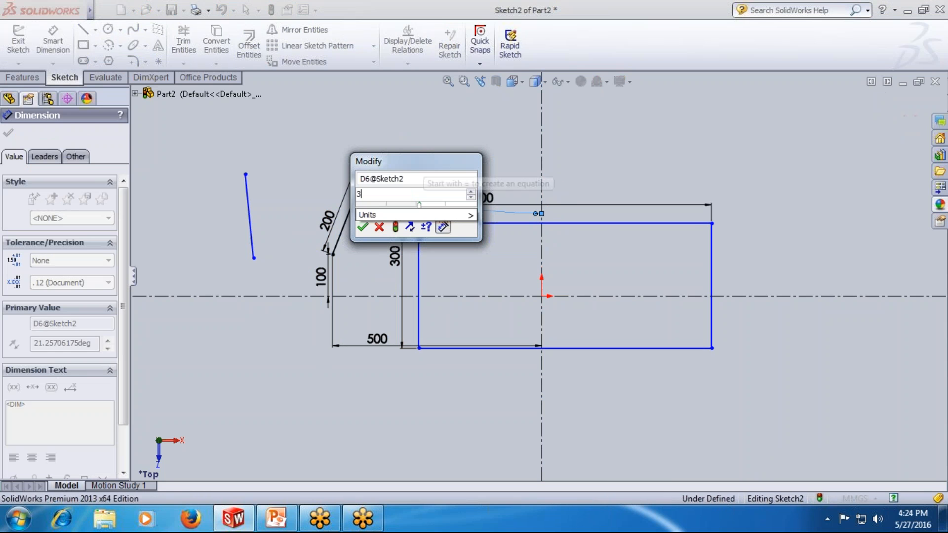
type("0")
key("Return")
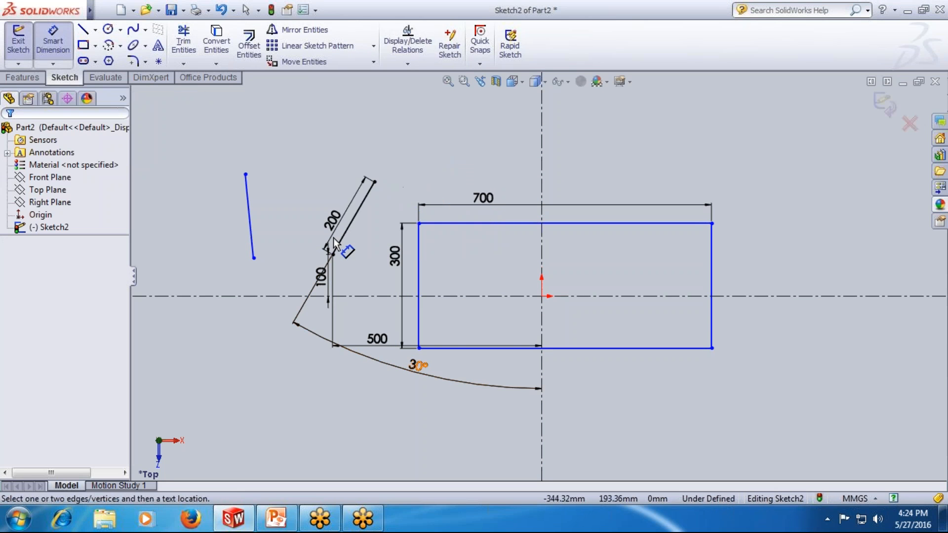
key("Escape")
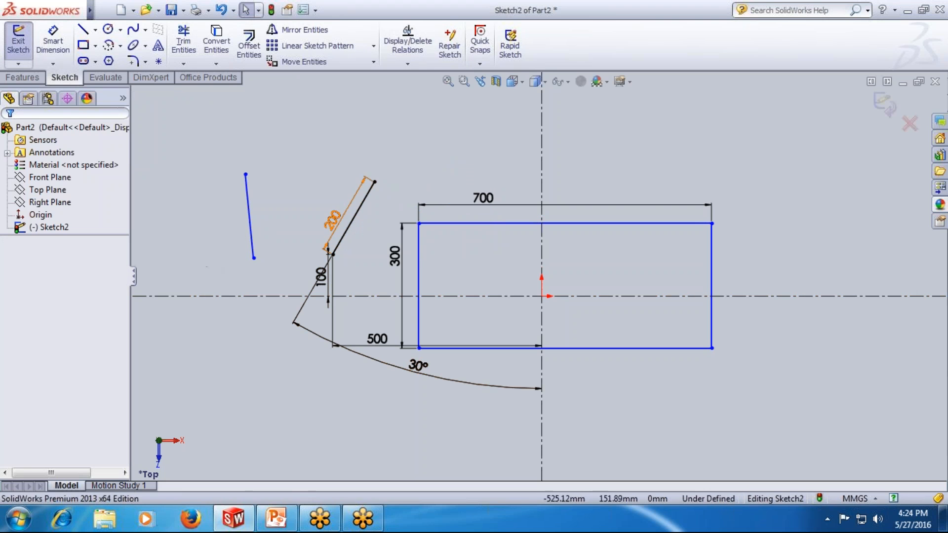
Add a Parallel relation between the fully dimensioned 200 mm line and the undimensioned line farther from the rectangle
left_click(344, 233)
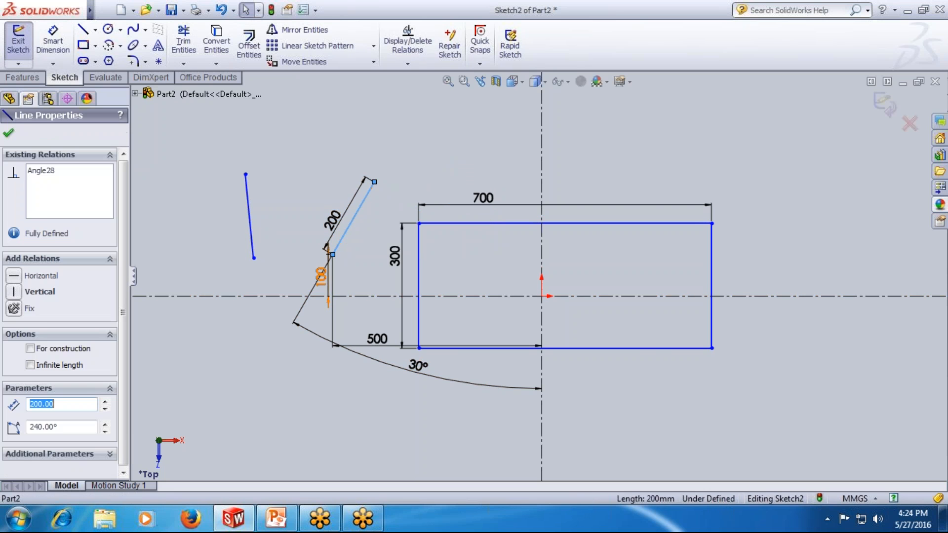
left_click(250, 221, "ctrl")
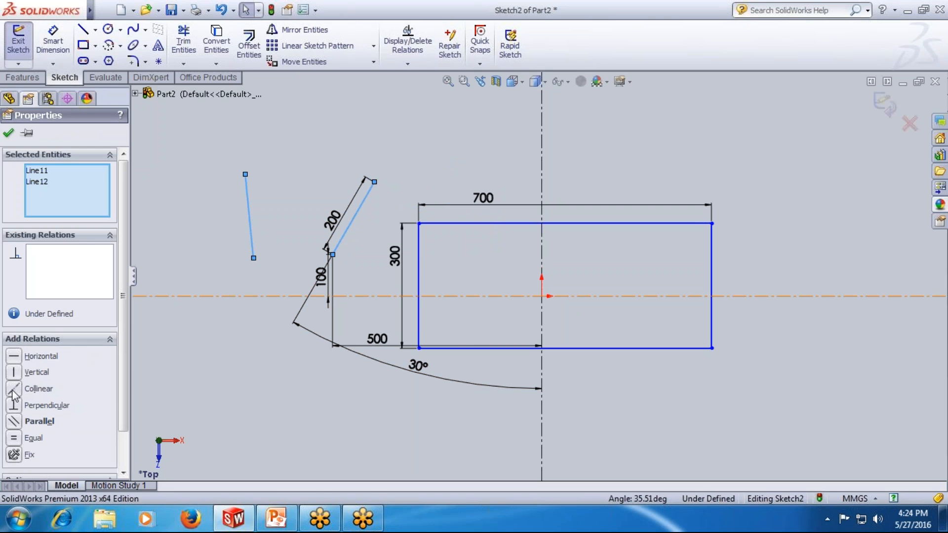
left_click(15, 422)
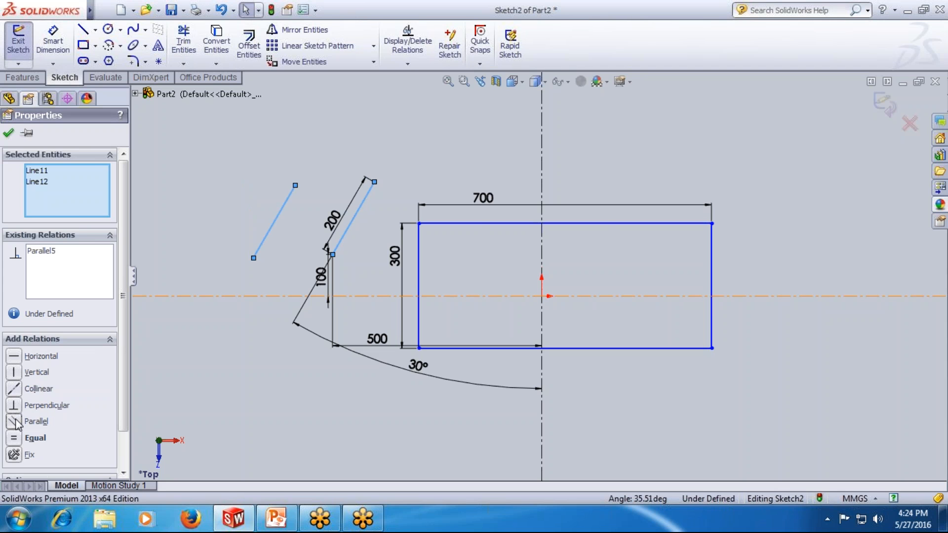
left_click(8, 135)
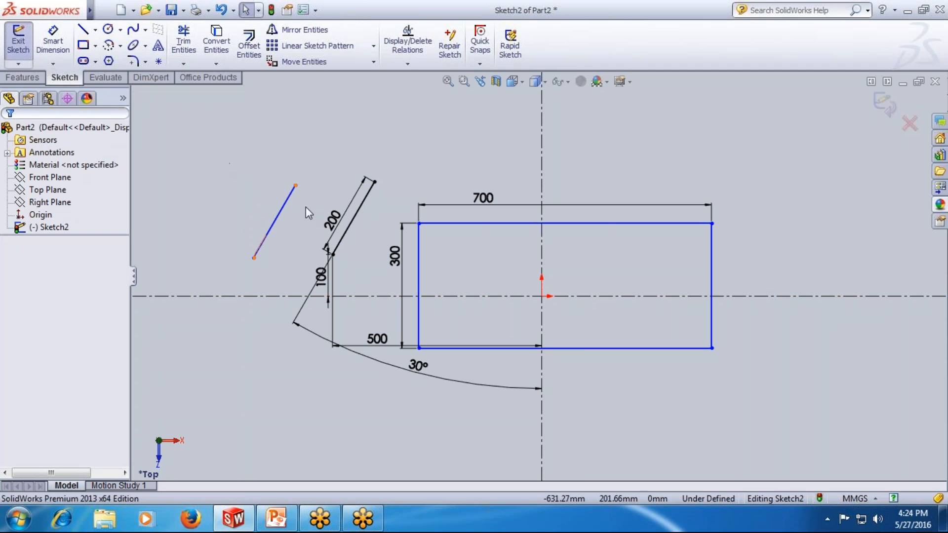
Stretch the farther line by its upper endpoint, and add an Equal relation between it and the 200 mm line
left_click_drag(295, 185, 323, 136)
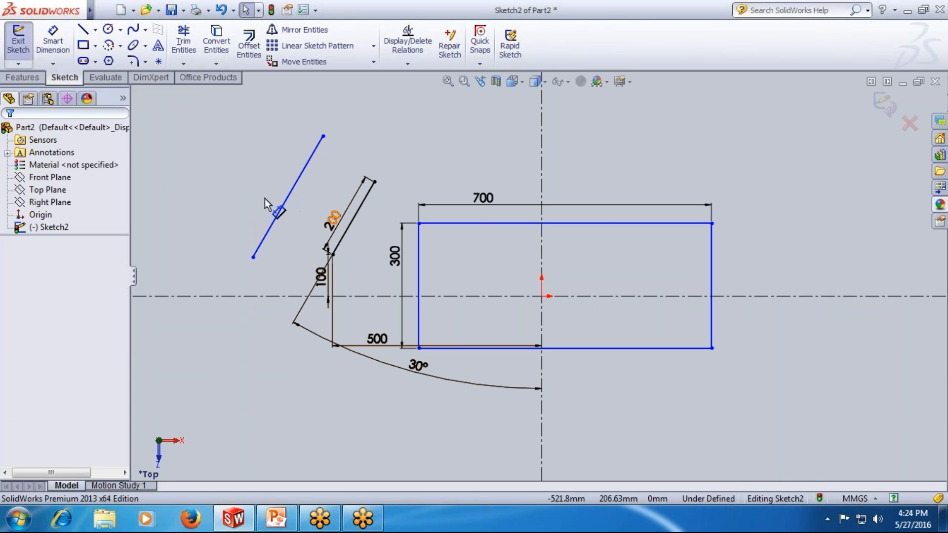
left_click(354, 218)
left_click(284, 205, "ctrl")
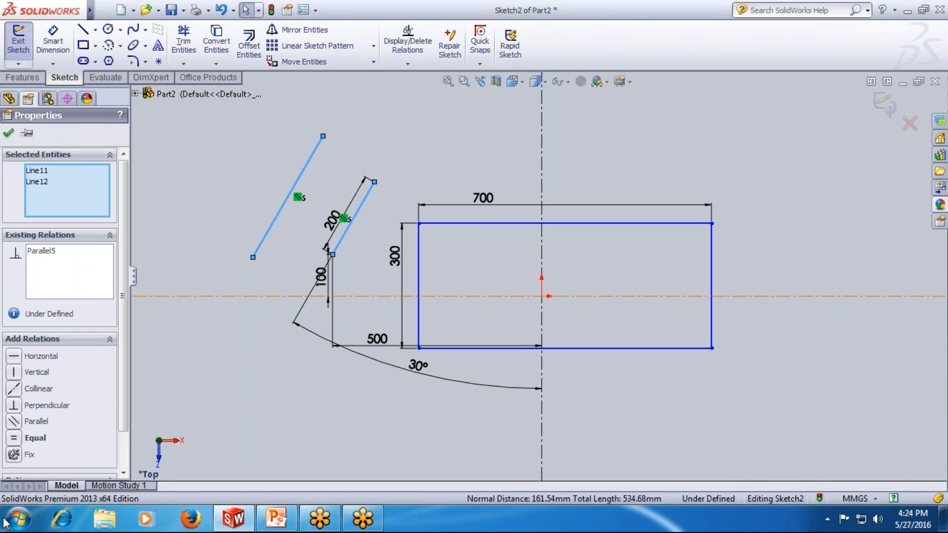
left_click(20, 438)
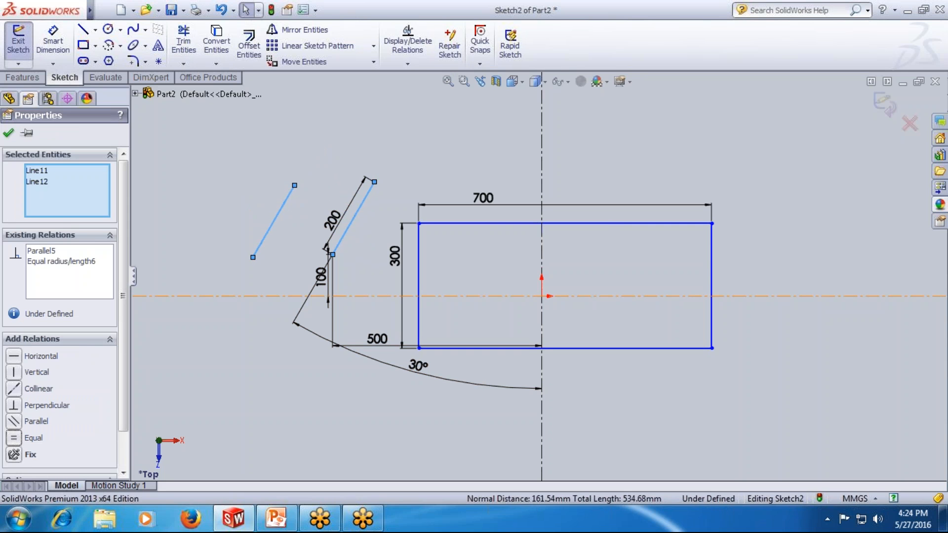
left_click(8, 130)
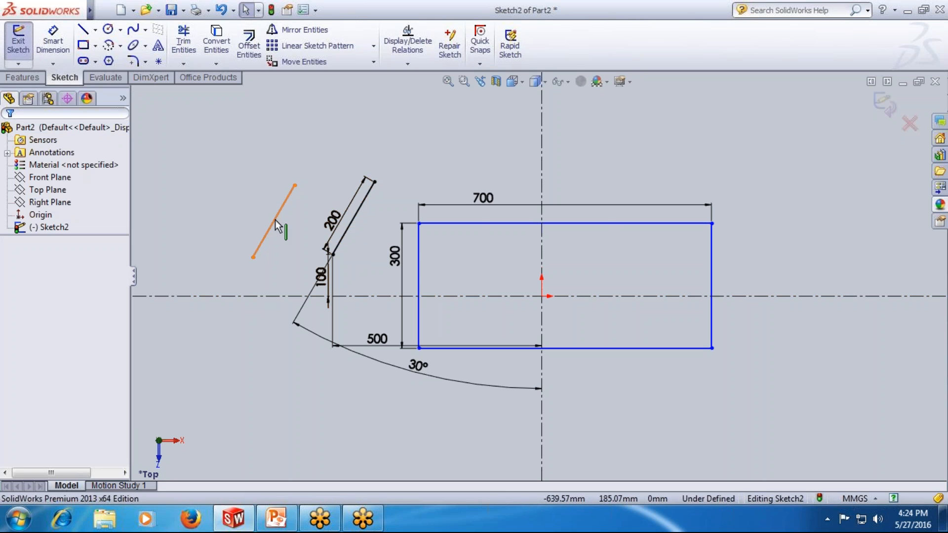
Dimension the farther line's lower endpoint 100 mm above the horizontal centerline
left_click(53, 42)
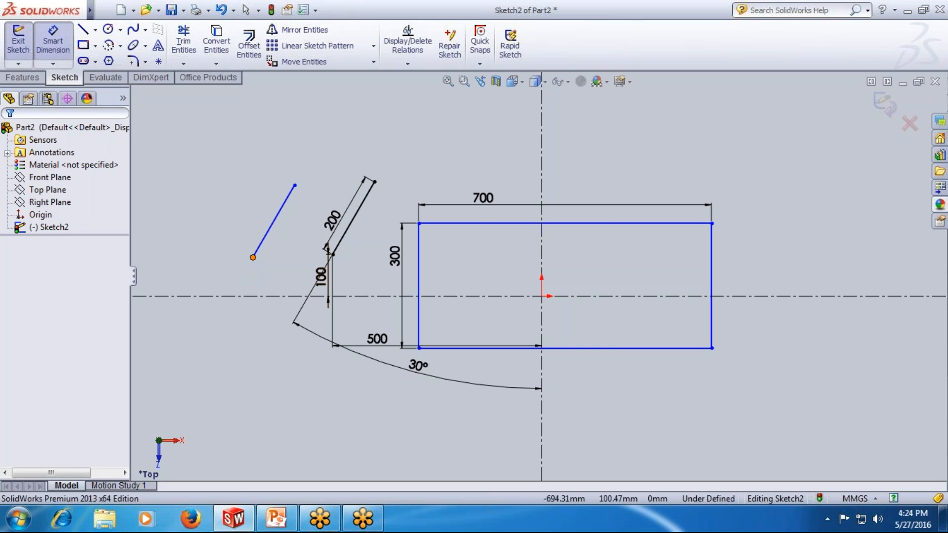
left_click(255, 258)
left_click(251, 296)
left_click(241, 276)
type("100")
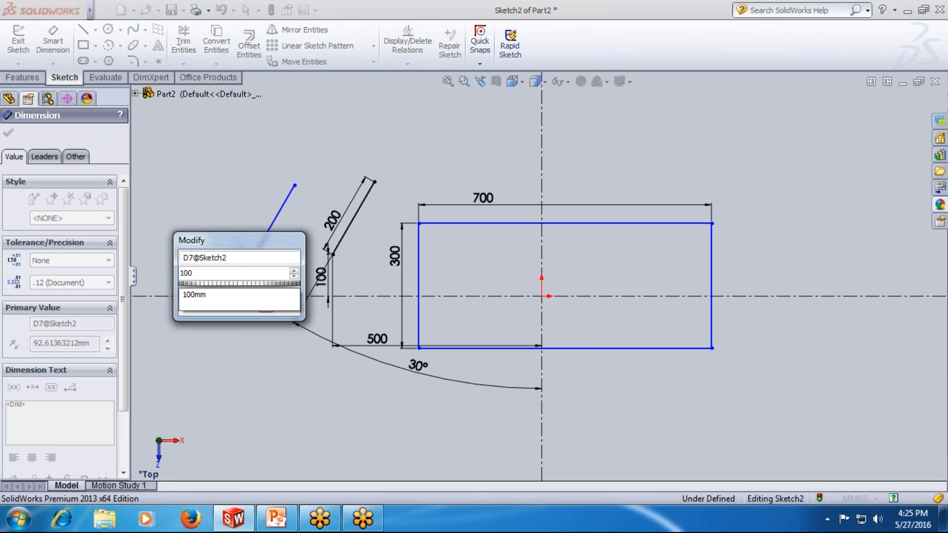
key("Return")
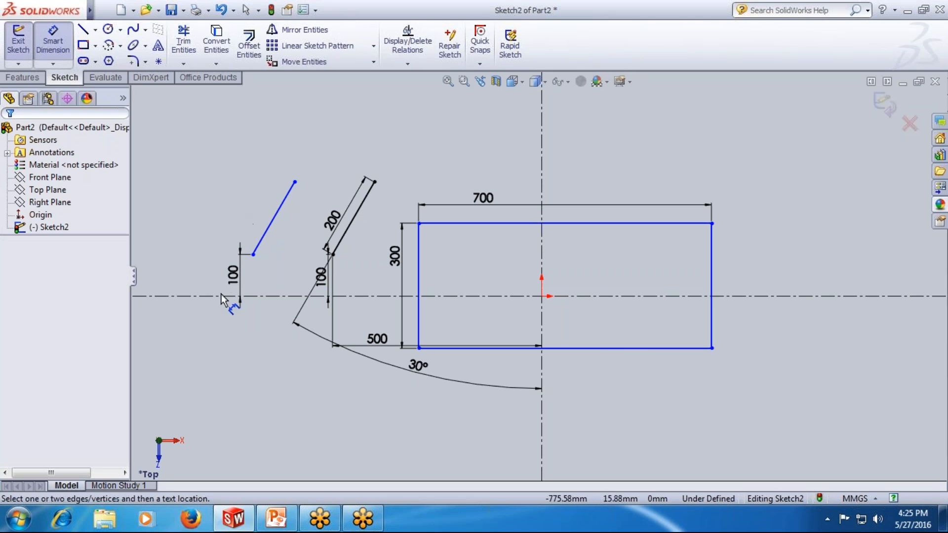
key("Escape")
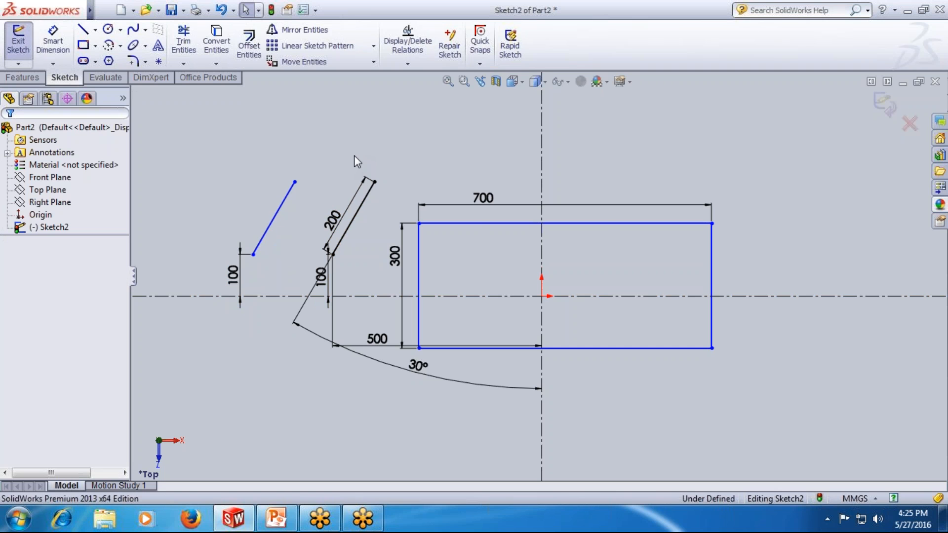
scroll(383, 188, "up", 3)
scroll(484, 198, "down", 1)
left_click_drag(453, 180, 312, 303)
left_click_drag(298, 204, 427, 269)
key("Delete")
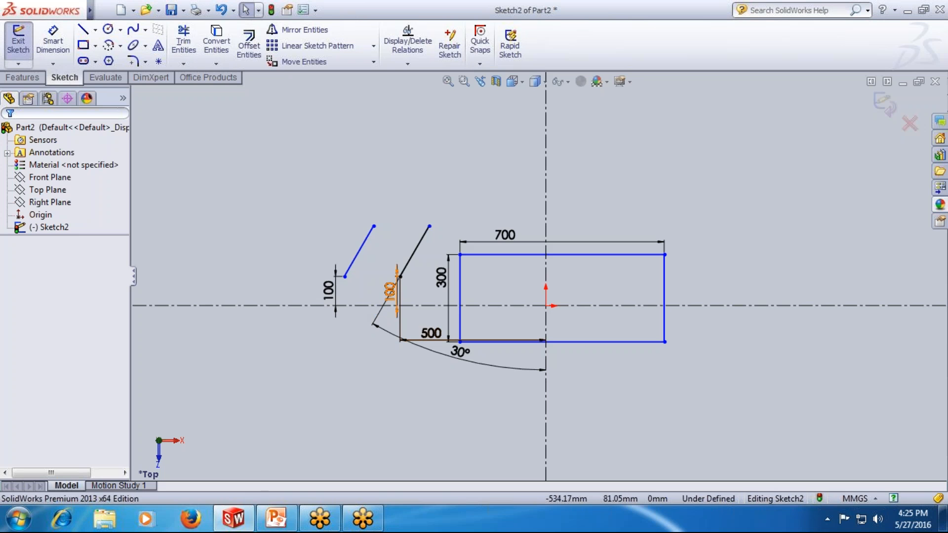
key("ctrl+z")
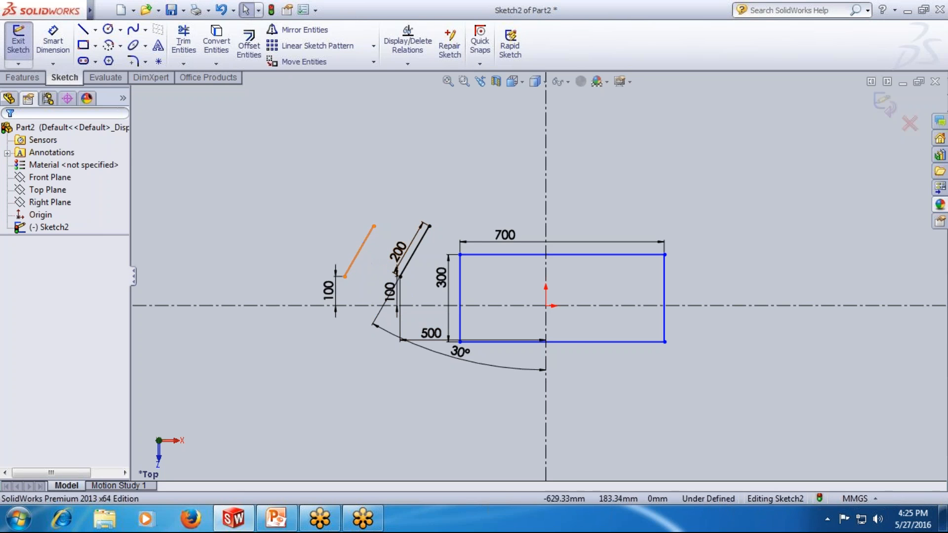
Delete the Parallel relation from the slanted line farther from the rectangle
left_click(361, 254)
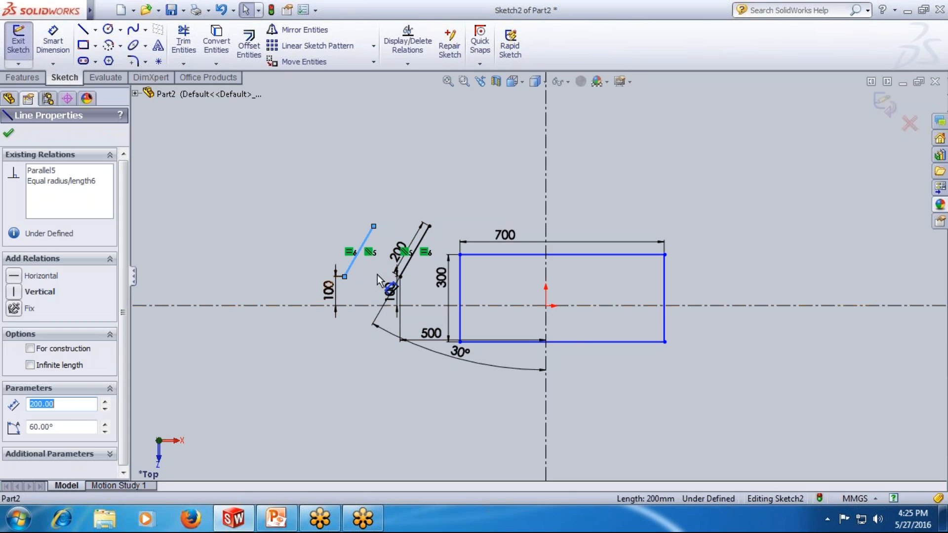
left_click(51, 171)
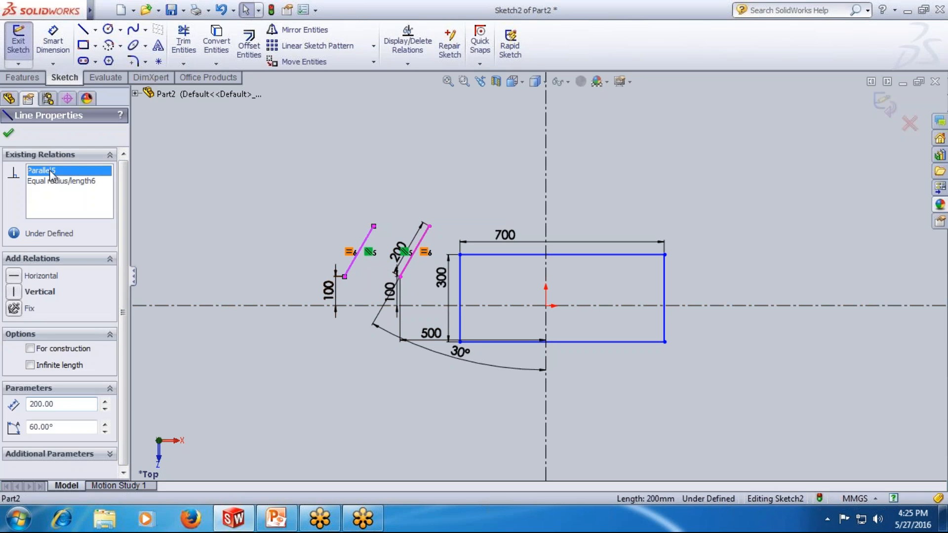
key("Delete")
left_click(9, 133)
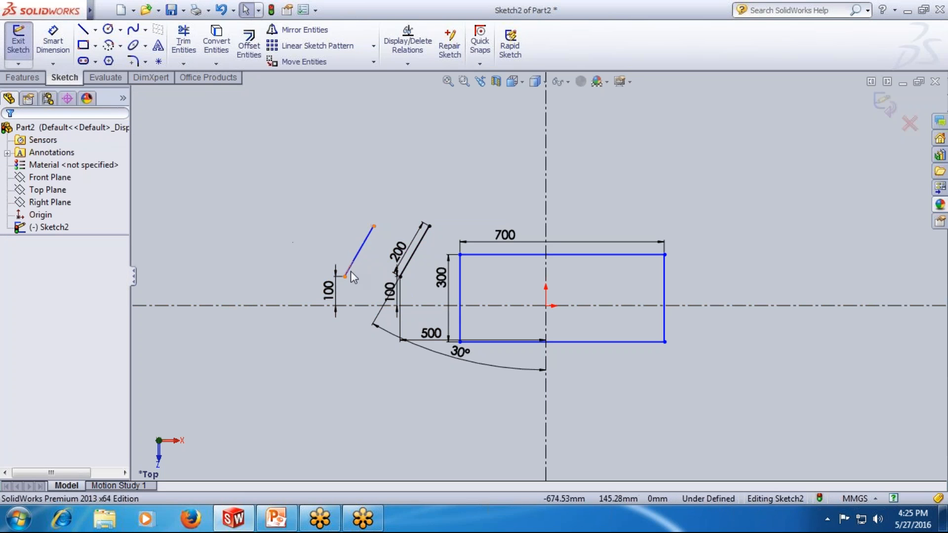
Add a Perpendicular relation between the farther line and the dimensioned 200 mm line
left_click(360, 251)
left_click(413, 253, "ctrl")
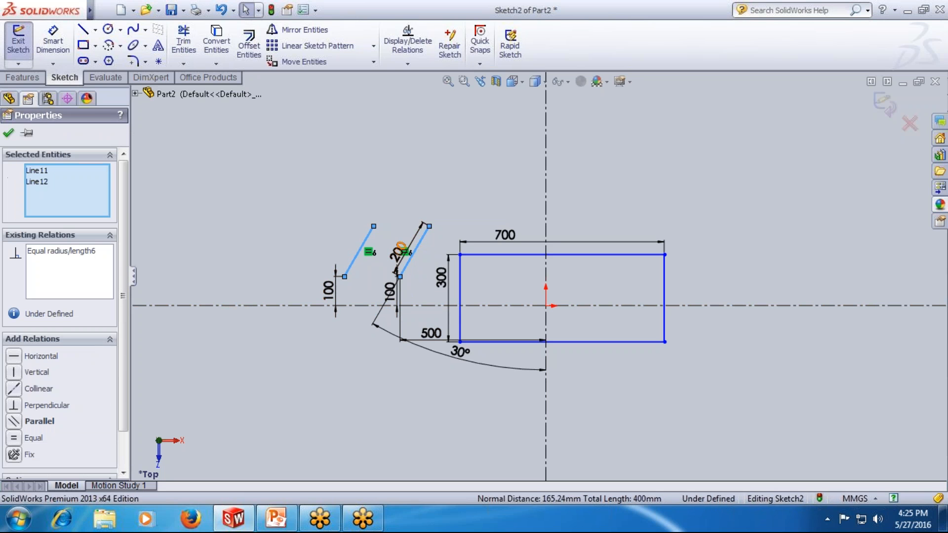
left_click(14, 405)
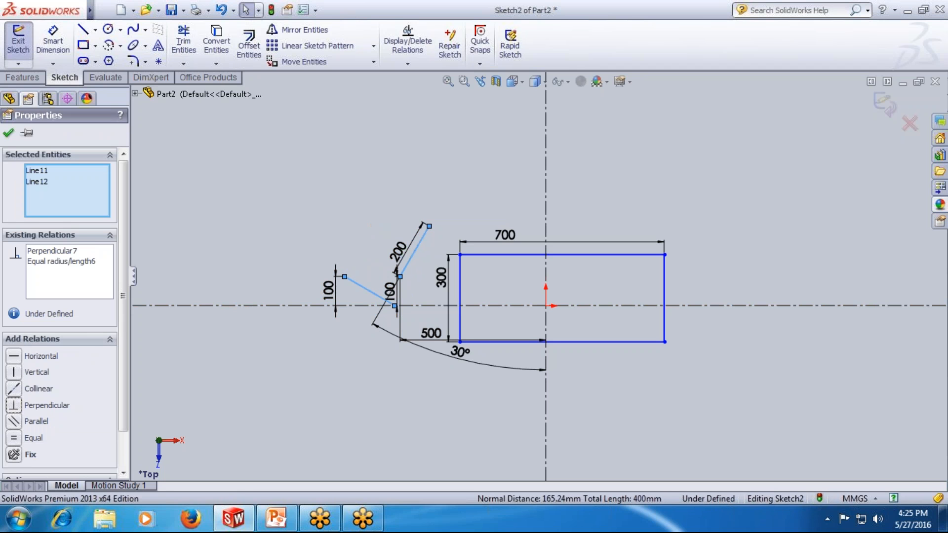
left_click(7, 133)
Rebuild the part to leave the sketch, and reopen Sketch2 for editing
scroll(401, 298, "down", 3)
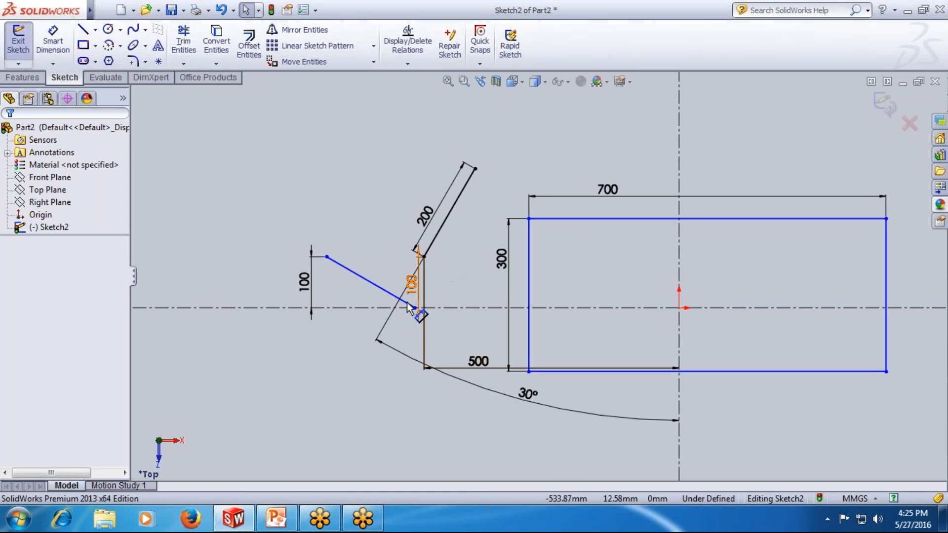
key("ctrl+b")
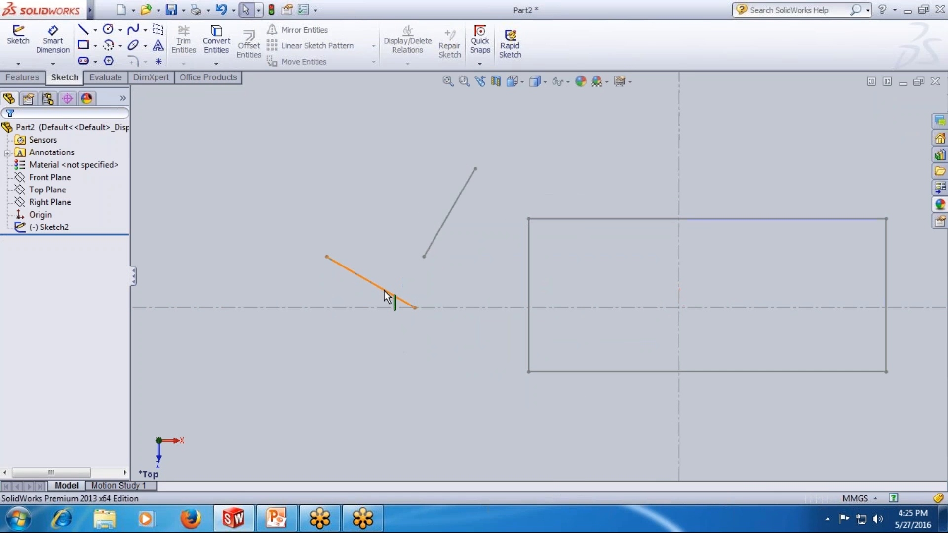
right_click(57, 227)
left_click(59, 184)
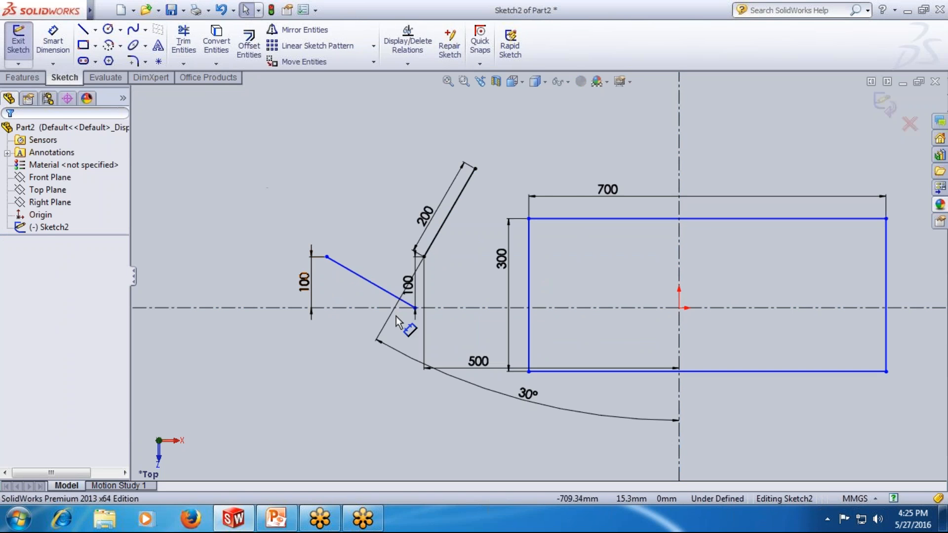
Try to merge the perpendicular line's lower endpoint with the lower endpoint of the 200 mm line
left_click(414, 308)
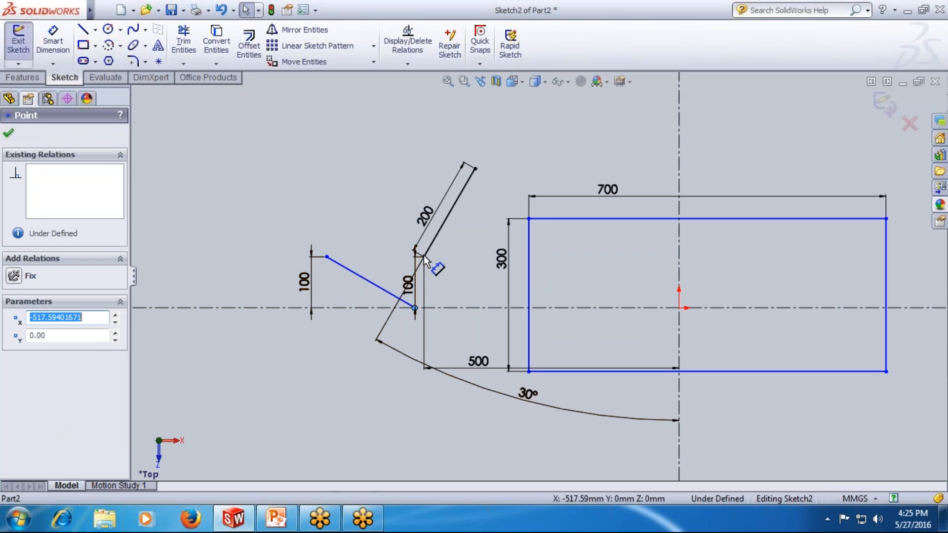
left_click(424, 257, "ctrl")
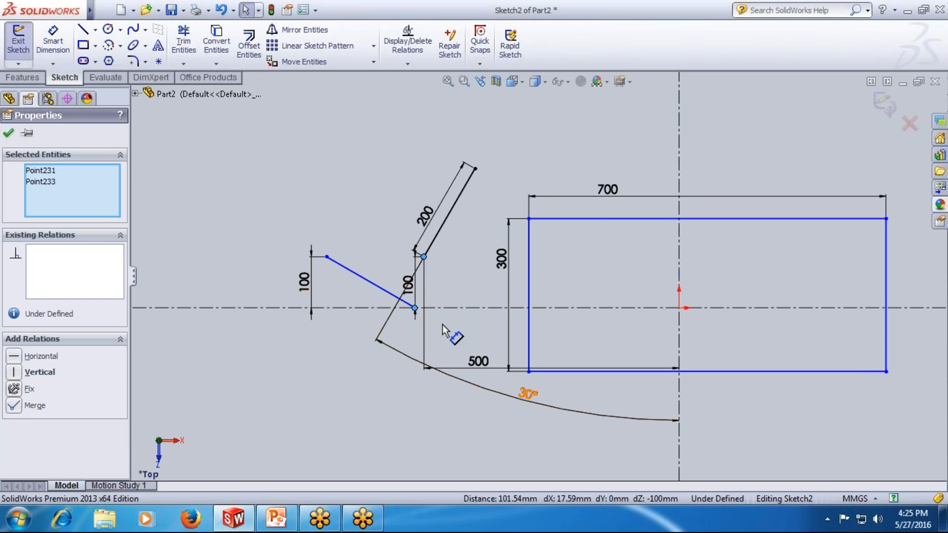
left_click(13, 406)
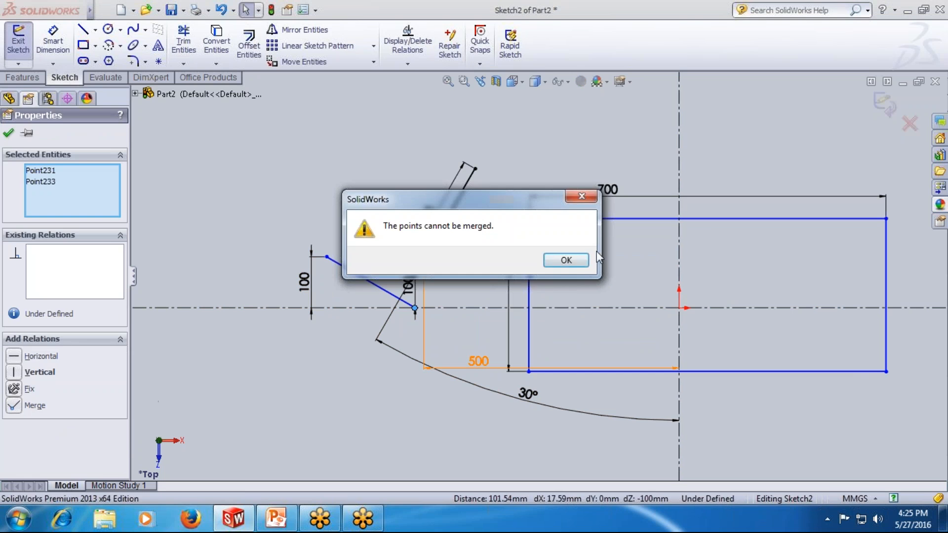
left_click(567, 260)
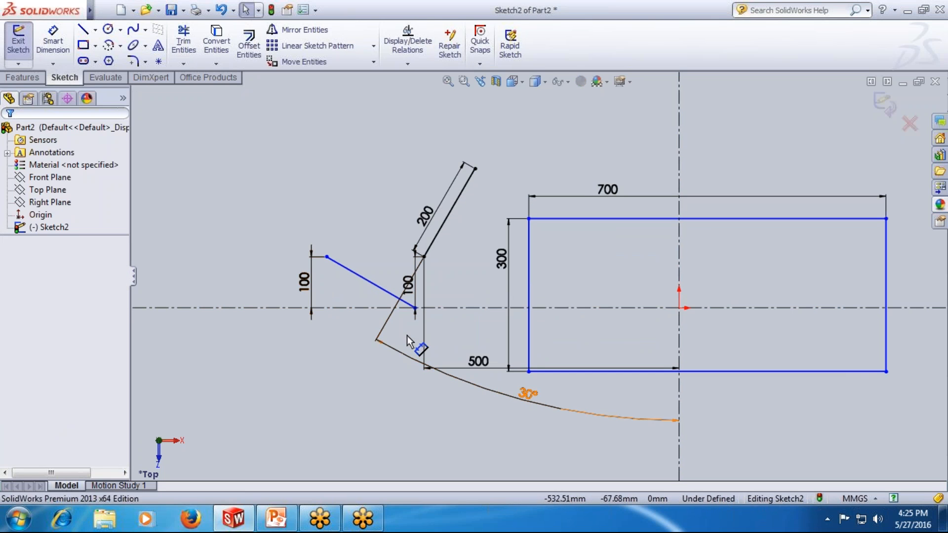
Move the perpendicular line away from the 200 mm line by its lower endpoint, and check the relations offered between that endpoint and the horizontal centerline
scroll(363, 326, "down", 2)
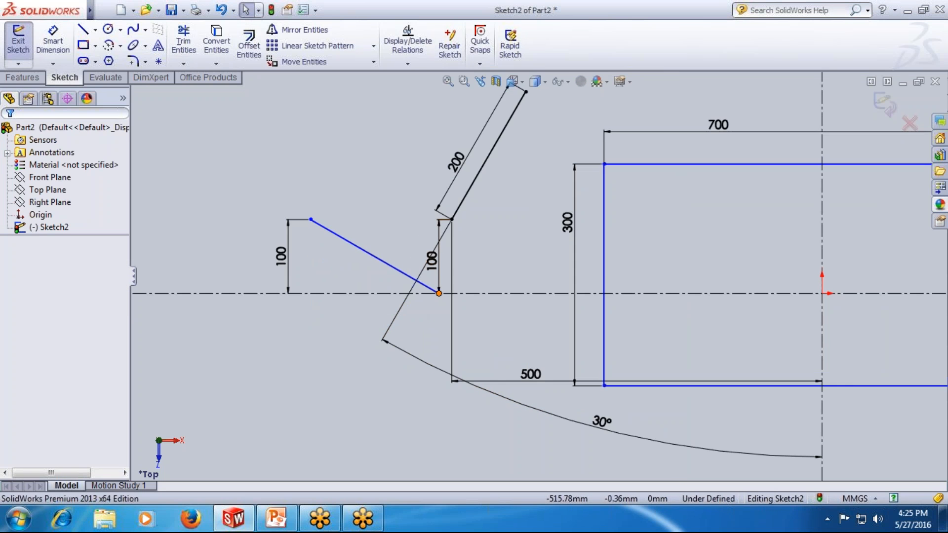
left_click_drag(440, 295, 354, 261)
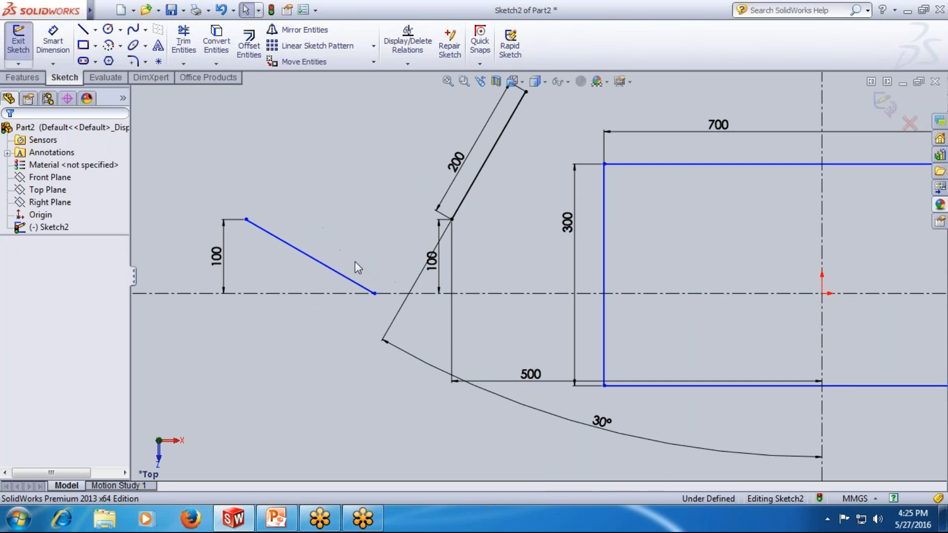
left_click(361, 294)
left_click(303, 199)
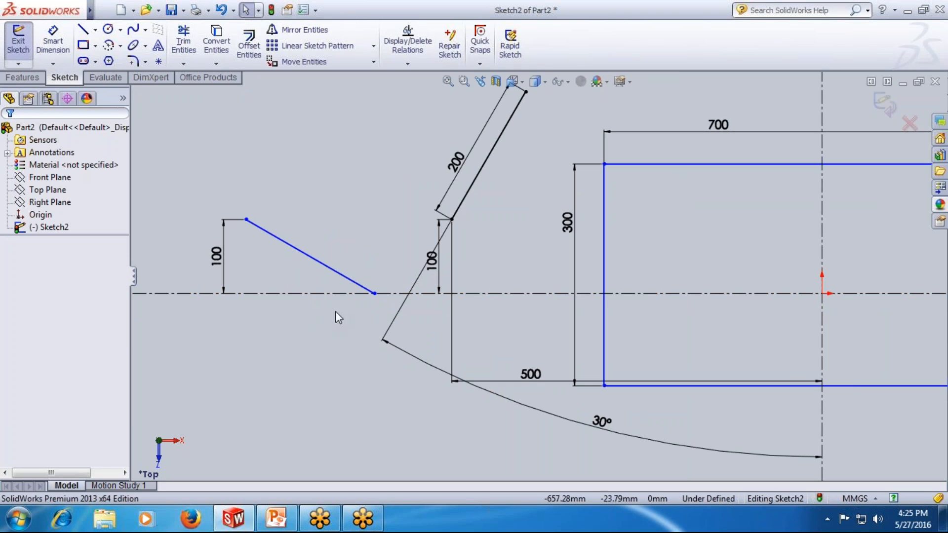
left_click(375, 294)
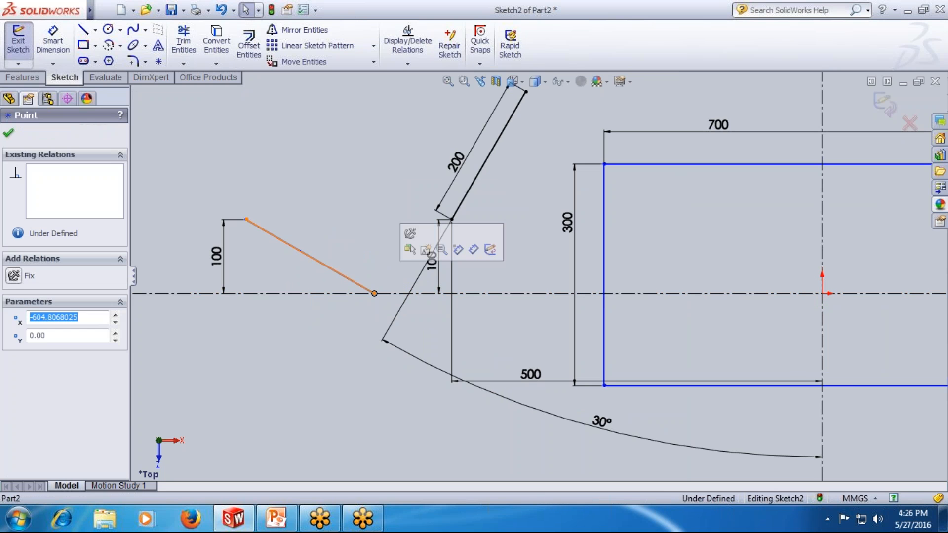
left_click(347, 293)
left_click(375, 296, "ctrl")
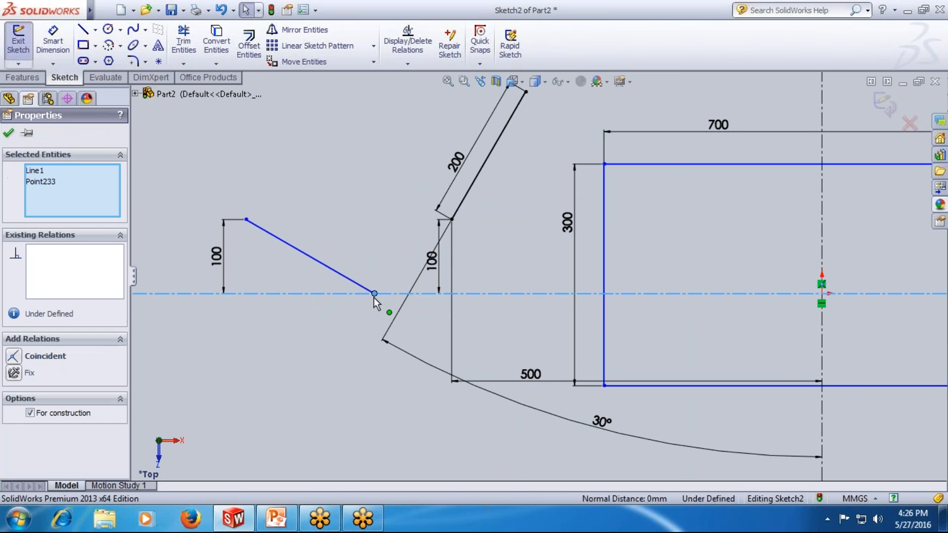
left_click(295, 310)
Delete the perpendicular line together with its associated dimension
left_click(309, 256)
key("Delete")
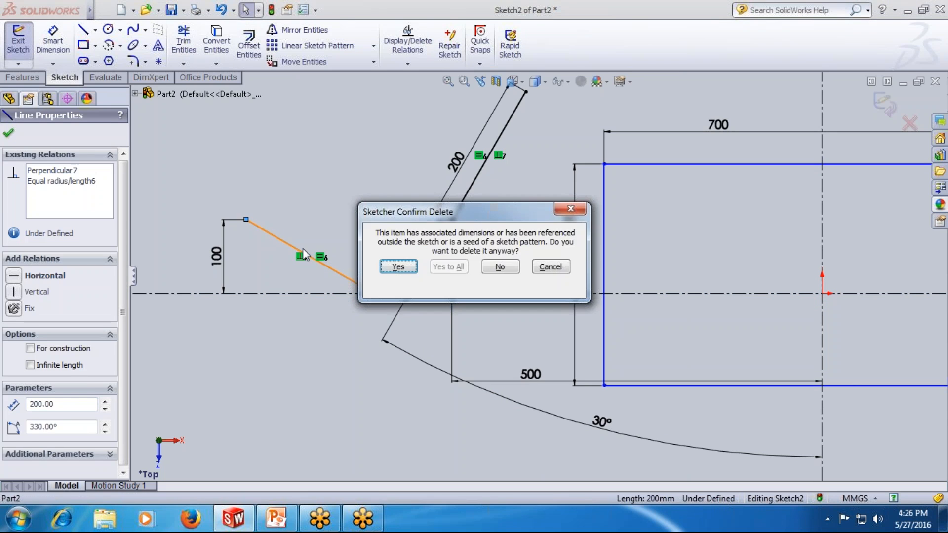
left_click(406, 267)
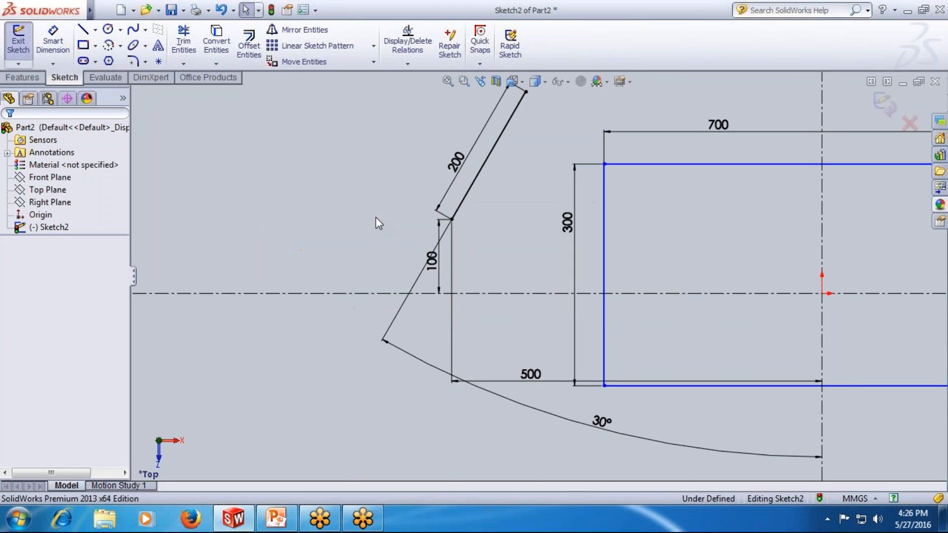
left_click(83, 29)
left_click(365, 155)
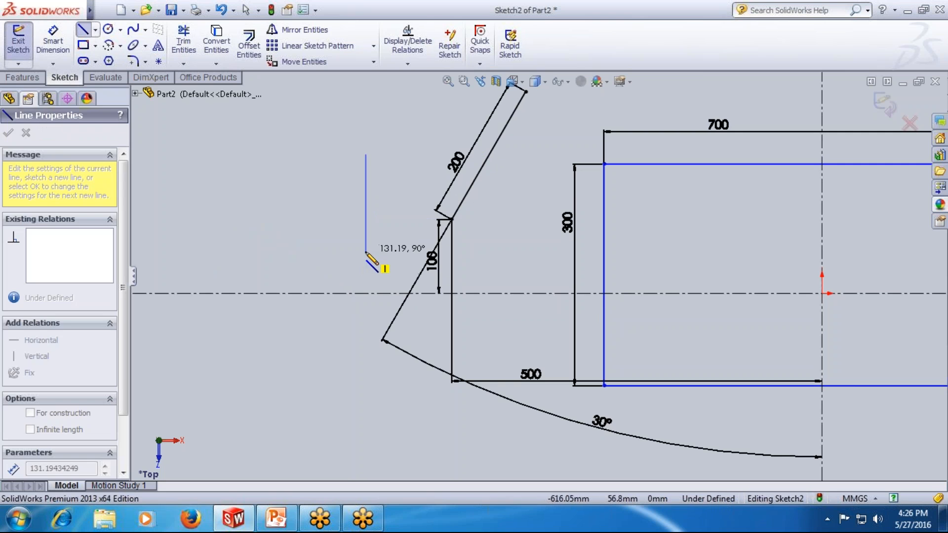
key("Escape")
scroll(415, 237, "up", 4)
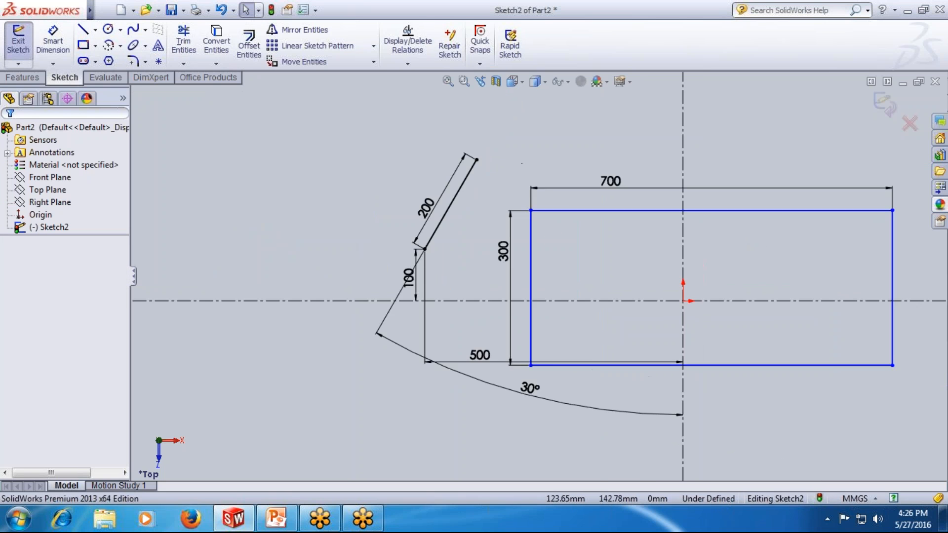
scroll(732, 244, "down", 2)
left_click(454, 253)
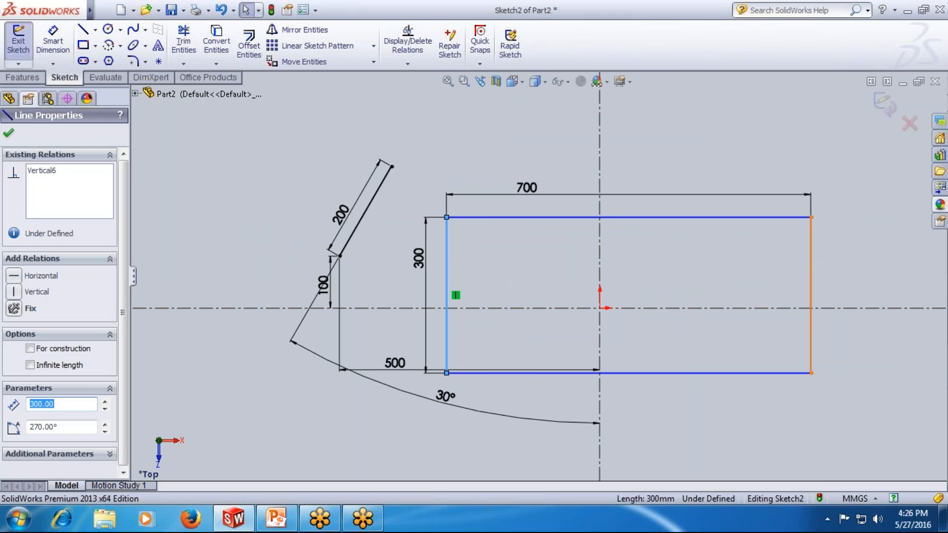
left_click(811, 266, "ctrl")
left_click(595, 267)
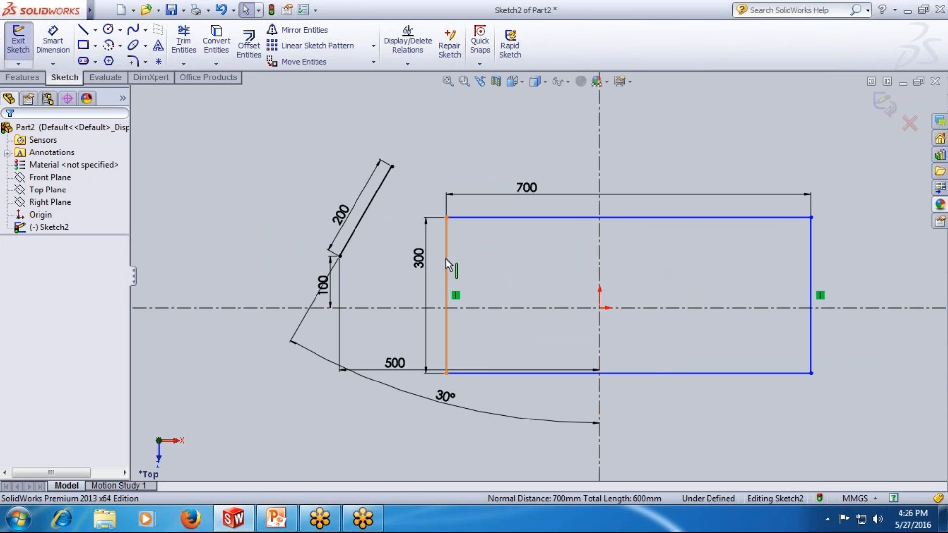
left_click(446, 259)
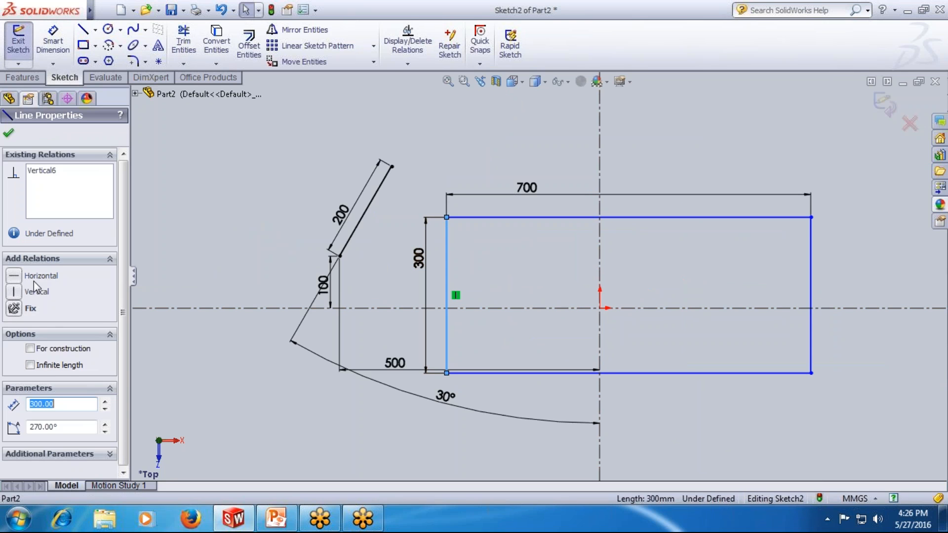
left_click(416, 65)
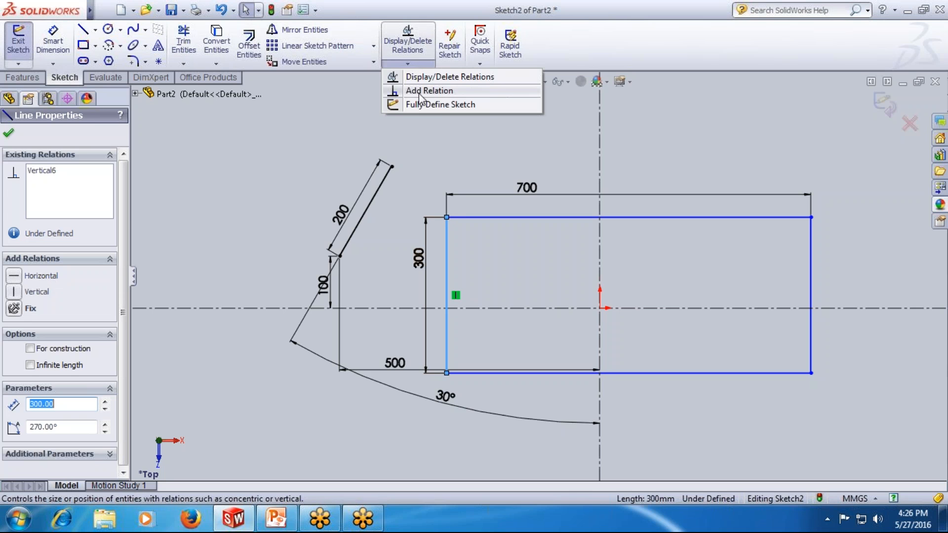
left_click(312, 179)
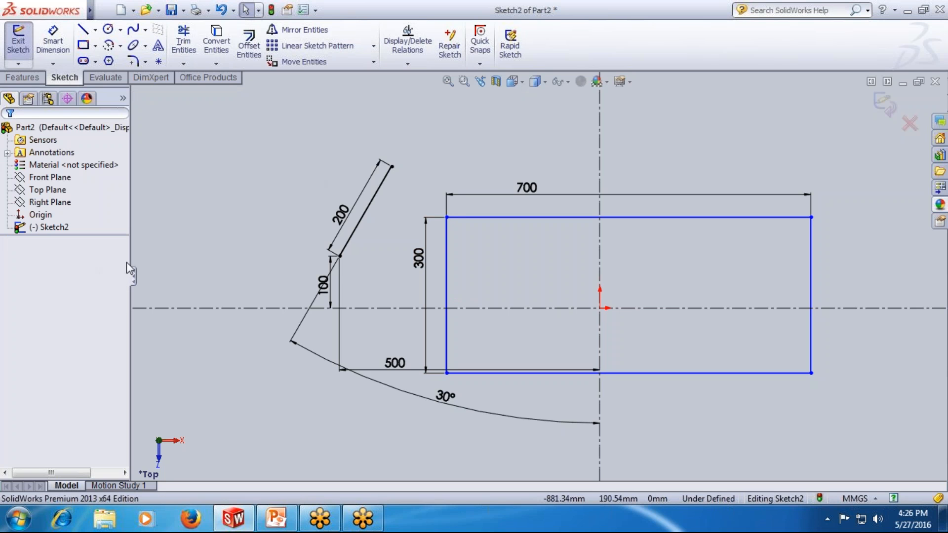
Add a Symmetric relation between the rectangle's two vertical sides about the vertical centerline
left_click(447, 267)
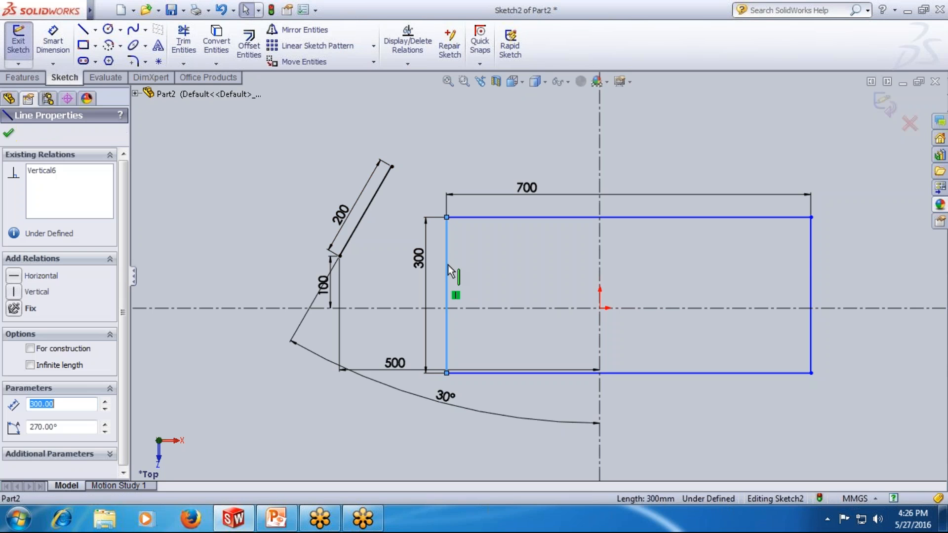
left_click(815, 270, "ctrl")
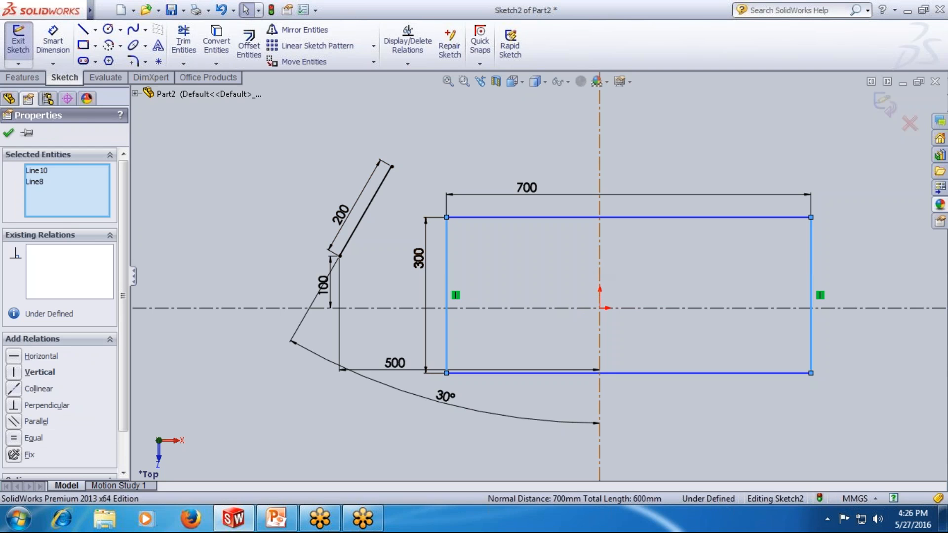
left_click(600, 259, "ctrl")
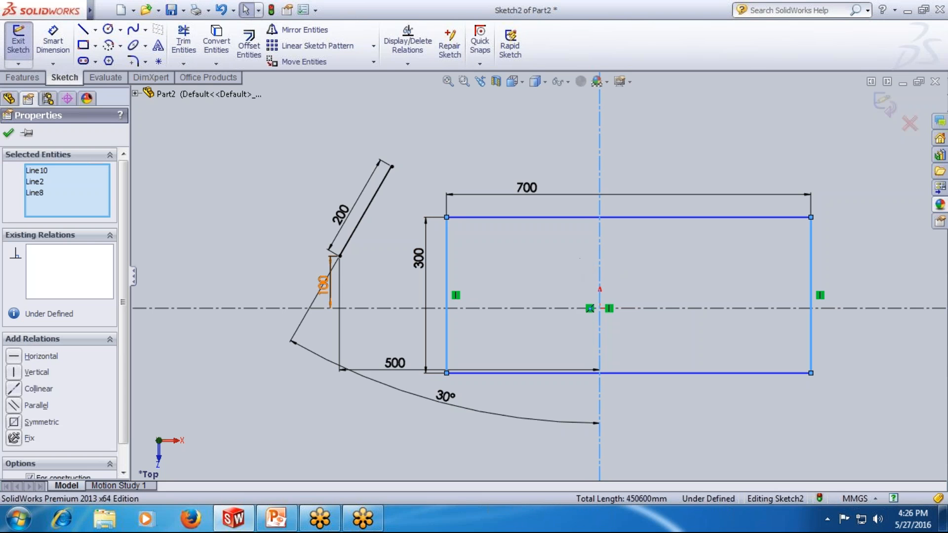
left_click(15, 422)
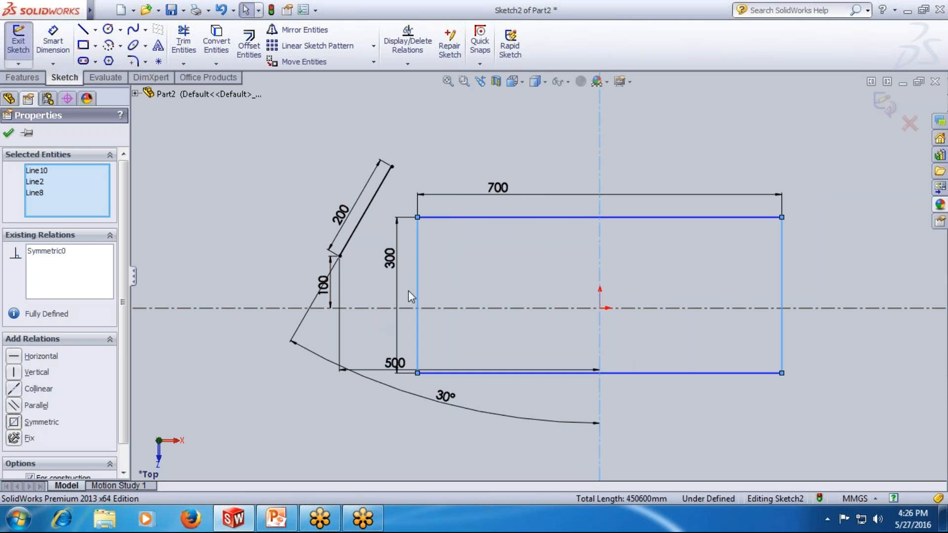
left_click(8, 133)
Add a Symmetric relation between the rectangle's top and bottom sides about the horizontal centerline
left_click(461, 374)
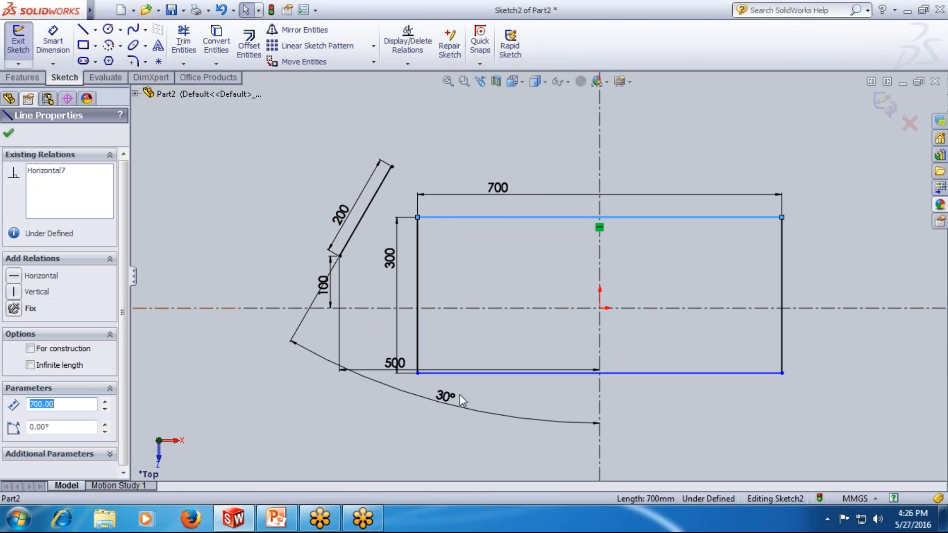
left_click(461, 375, "ctrl")
left_click(464, 309, "ctrl")
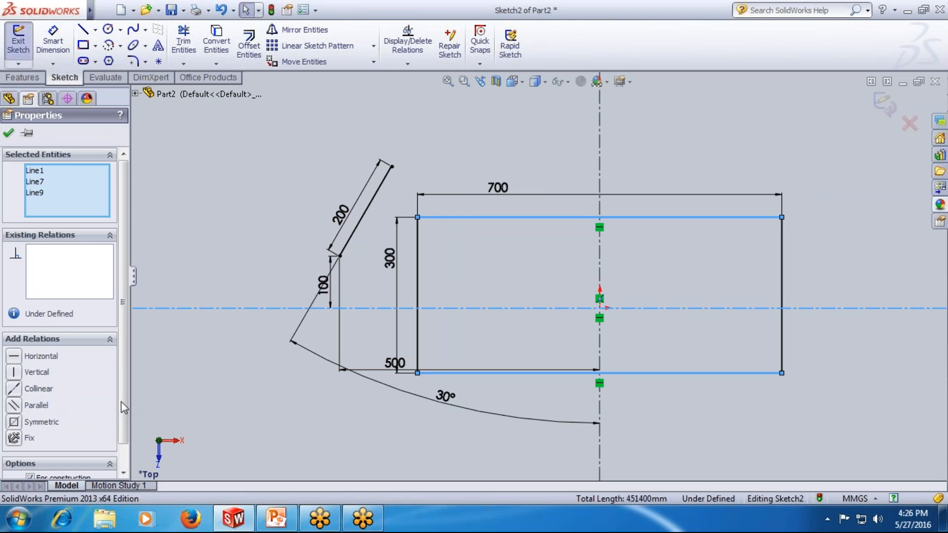
left_click(34, 424)
left_click(8, 132)
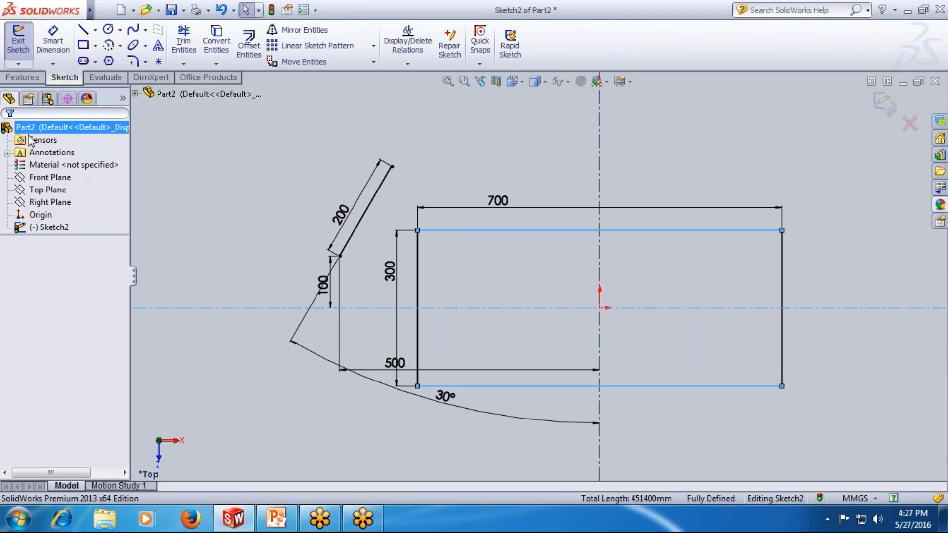
Delete the slanted line and the rectangle with all their dimensions, keeping only the two centerlines
scroll(532, 311, "up", 2)
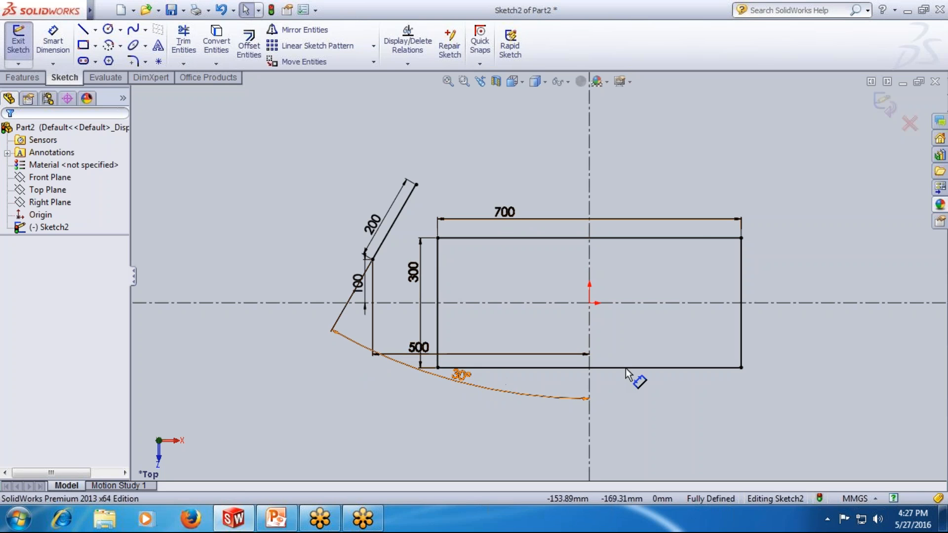
scroll(561, 311, "up", 1)
mouse_move(370, 174)
left_mouse_down()
mouse_move(673, 378)
mouse_move(820, 413)
mouse_move(819, 422)
left_mouse_up()
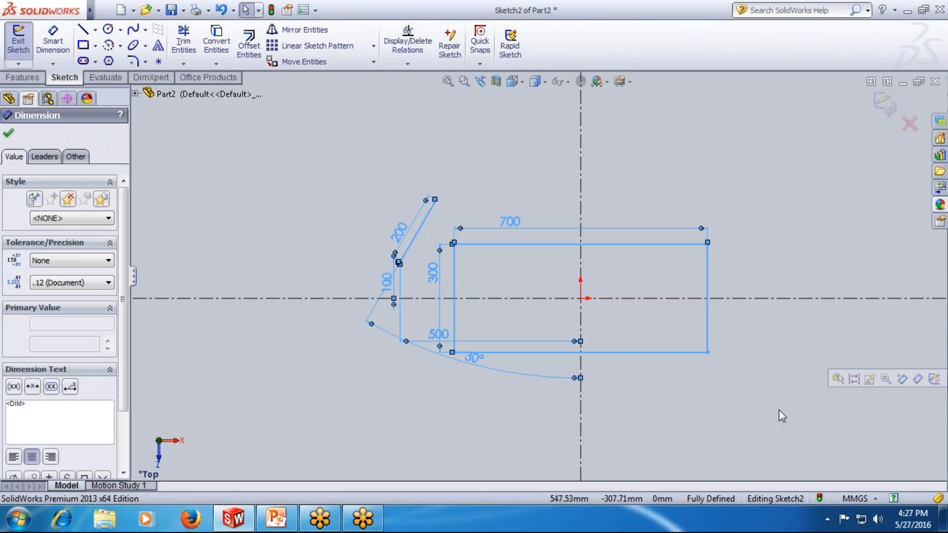
key("Delete")
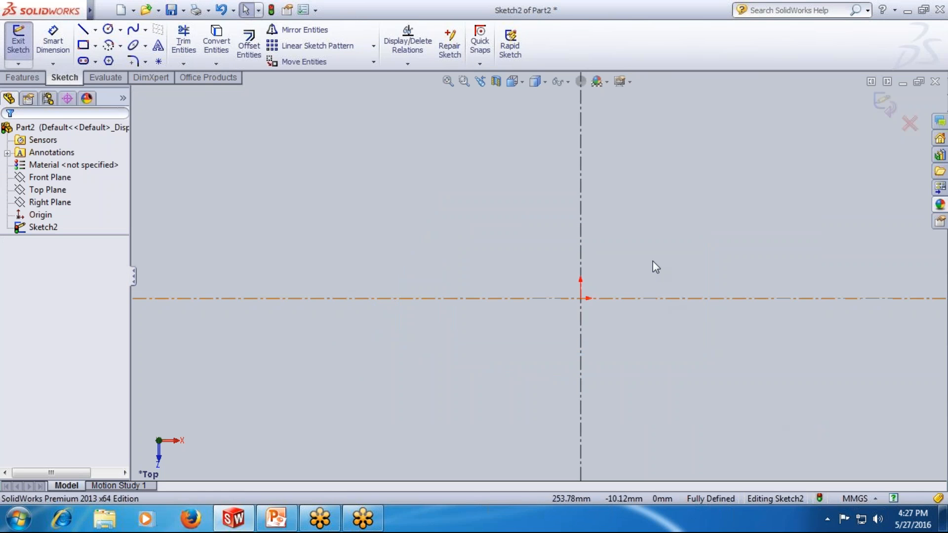
Sketch a Center Rectangle from the origin, about 1107 mm wide and 702 mm high
left_click(95, 45)
left_click(100, 75)
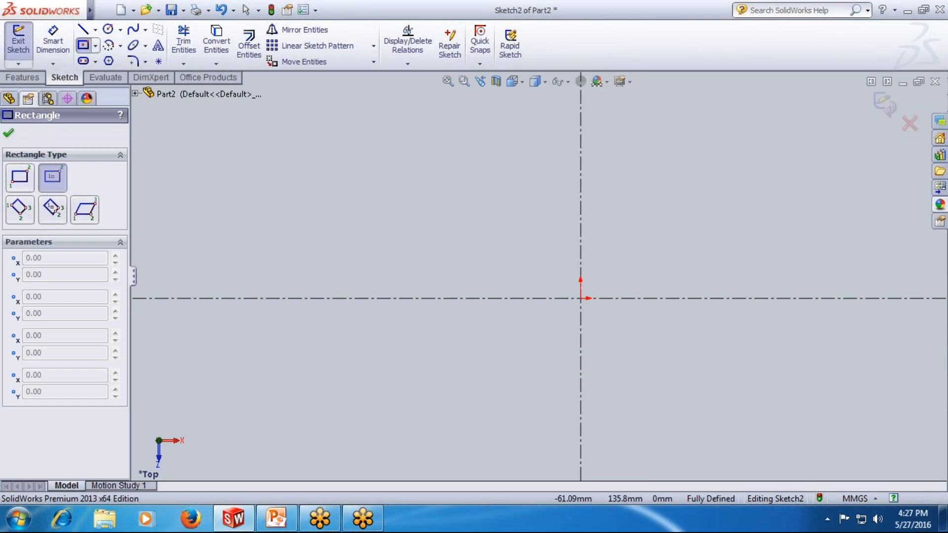
left_click(580, 298)
left_click(781, 172)
key("Escape")
Dimension the center rectangle with a height of 500 mm and a width of 1000 mm
left_click(381, 231)
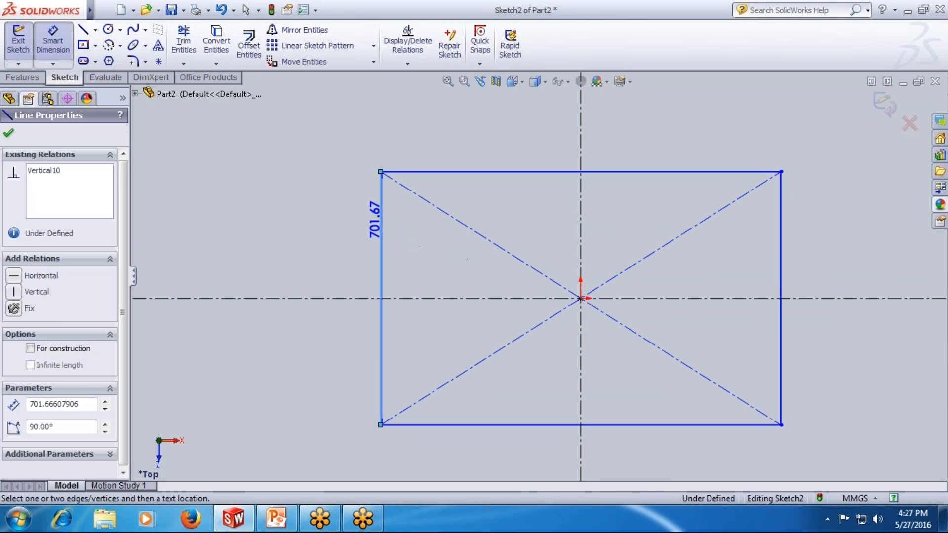
left_click(331, 231)
type("500")
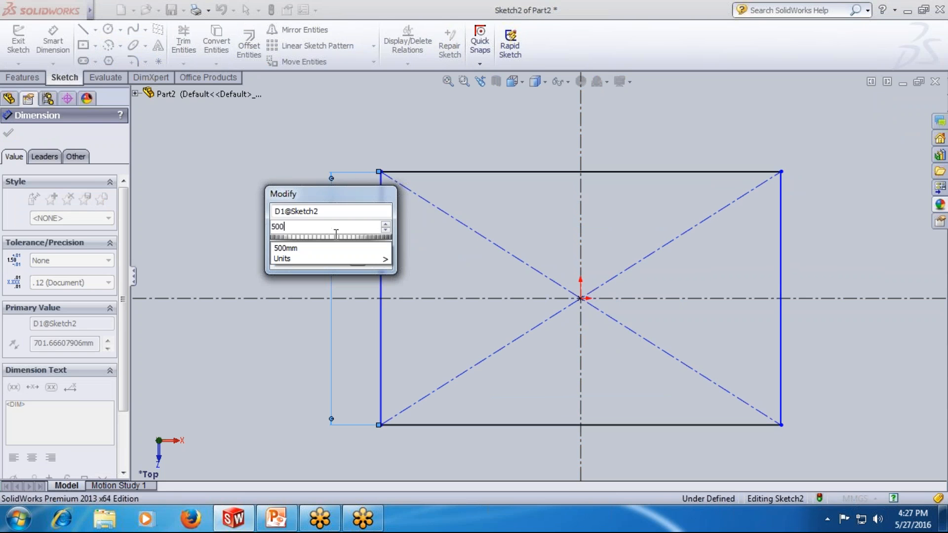
key("Return")
left_click(494, 208)
left_click(493, 190)
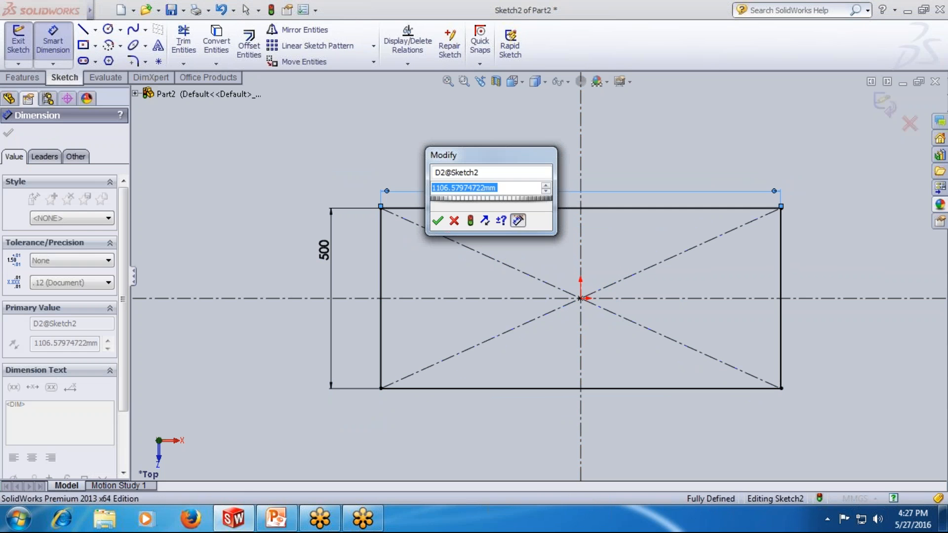
type("1000")
key("Return")
key("Escape")
Exit the sketch to view it at an angle, and reopen Sketch2 for editing facing the sketch plane
left_click(18, 39)
mouse_move(233, 192)
middle_mouse_down()
mouse_move(339, 197)
mouse_move(384, 246)
mouse_move(478, 283)
middle_mouse_up()
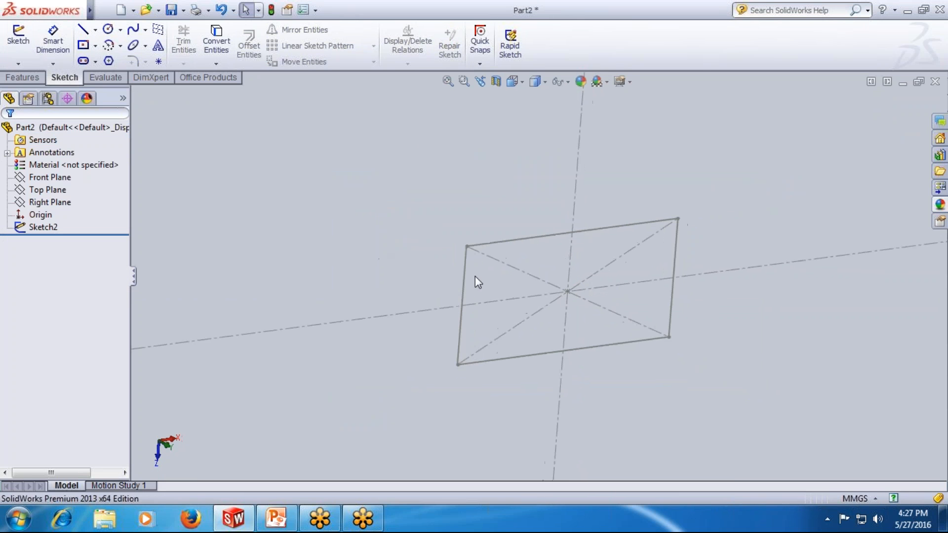
right_click(52, 226)
left_click(60, 188)
key("ctrl+8")
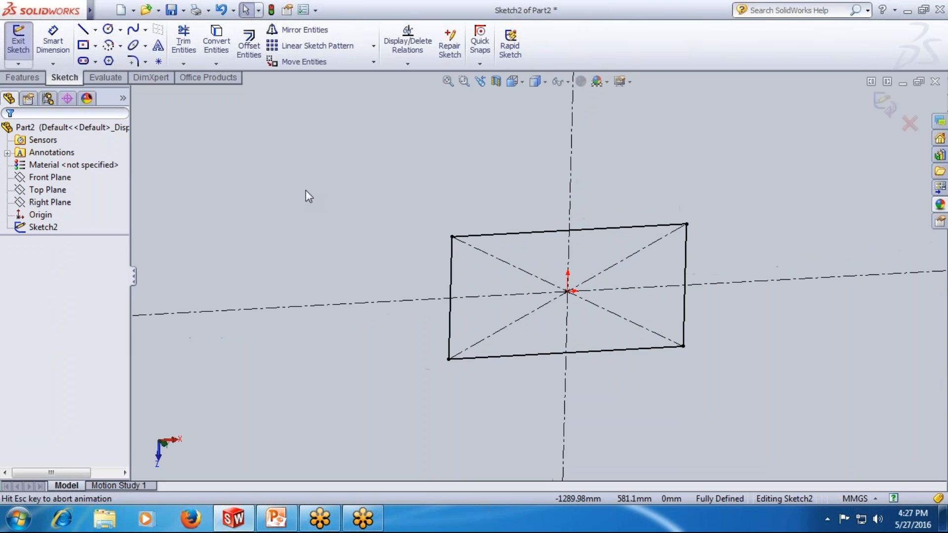
left_click(491, 198)
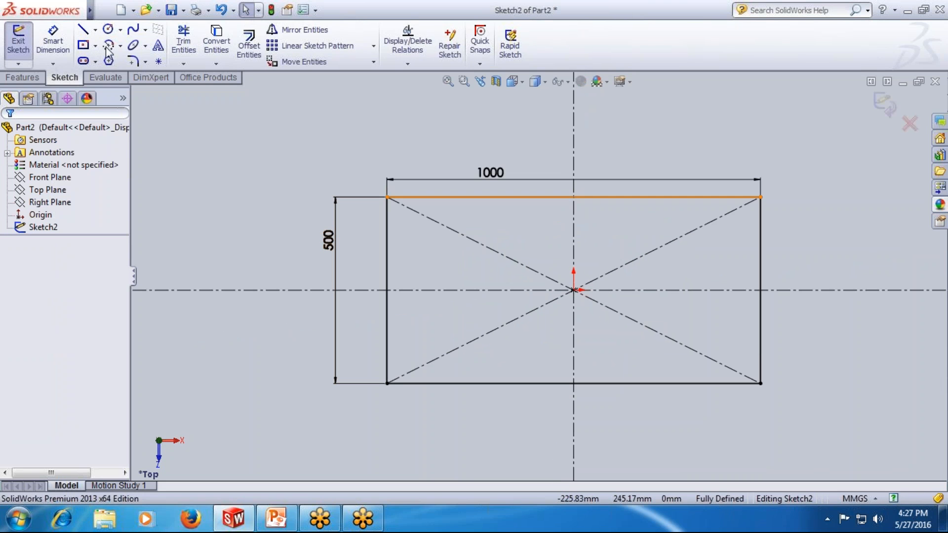
Sketch an upright 3 Point Corner Rectangle above the horizontal centerline, to the left of the dimensioned rectangle
left_click(95, 45)
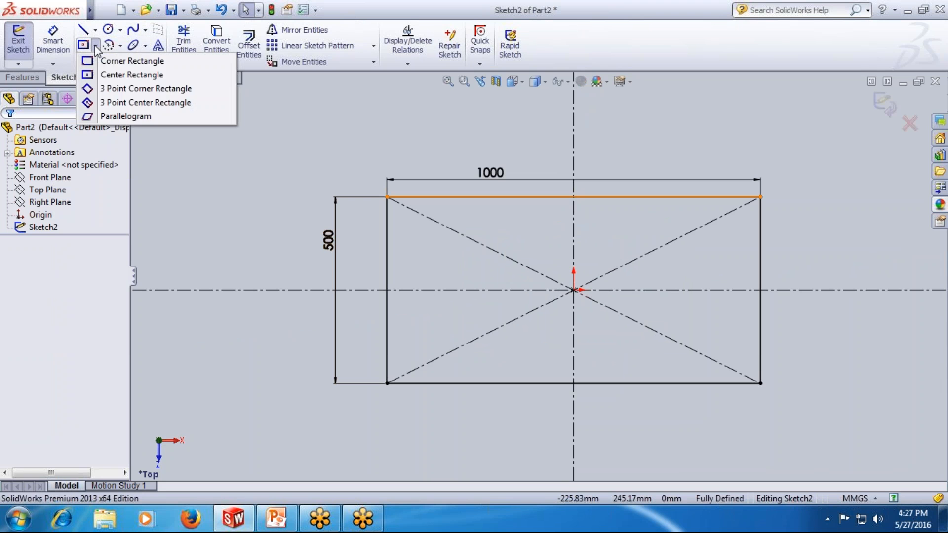
left_click(102, 90)
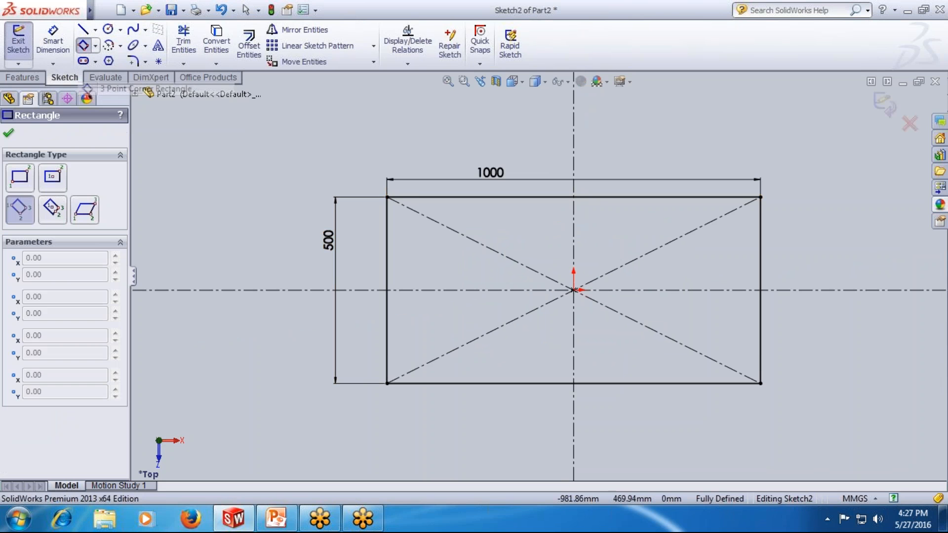
left_click(259, 197)
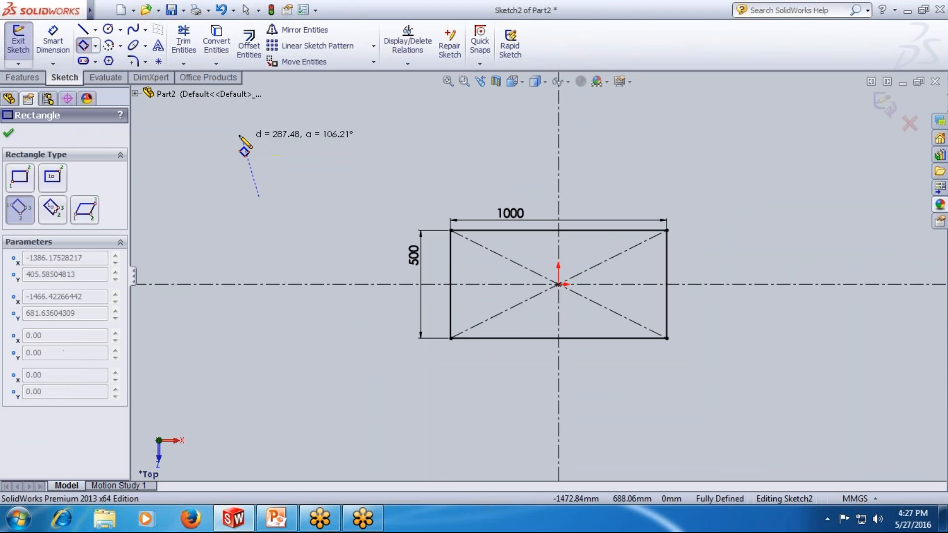
left_click(260, 141)
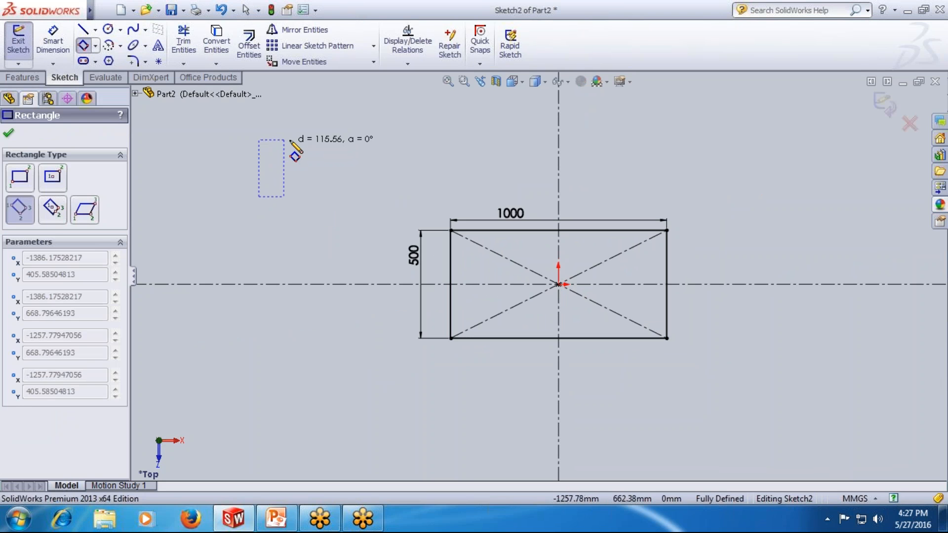
left_click(356, 140)
Sketch two tilted 3 Point Corner Rectangles below the upright one, one across the horizontal centerline and one beneath it
left_click(259, 239)
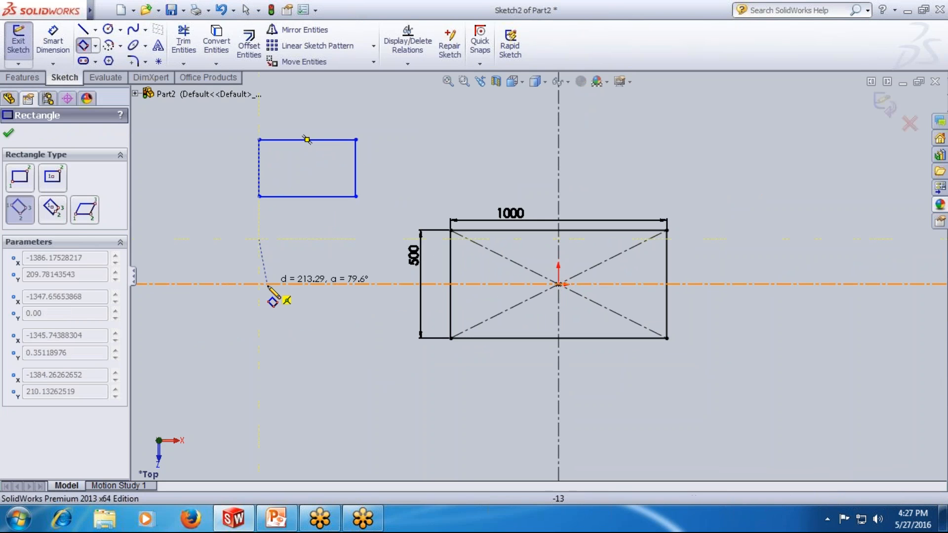
left_click(268, 306)
left_click(339, 297)
left_click(245, 356)
left_click(196, 419)
left_click(276, 479)
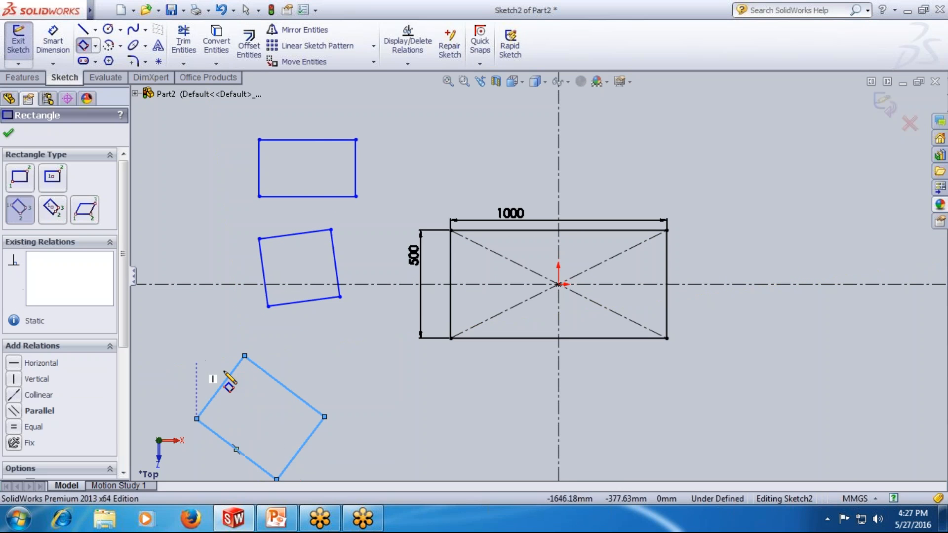
scroll(291, 328, "up", 1)
key("Escape")
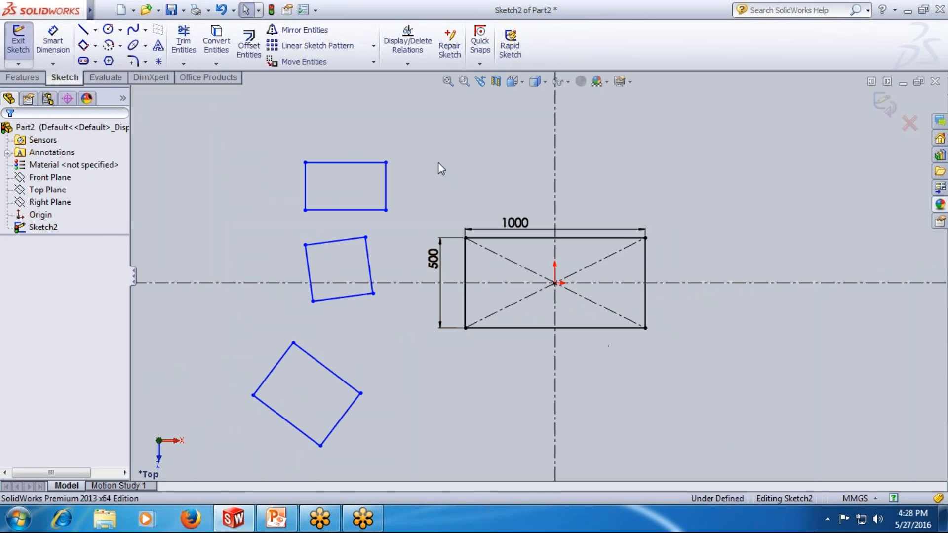
Sketch a tilted 3 Point Center Rectangle above and to the left of the other sample rectangles
left_click(96, 46)
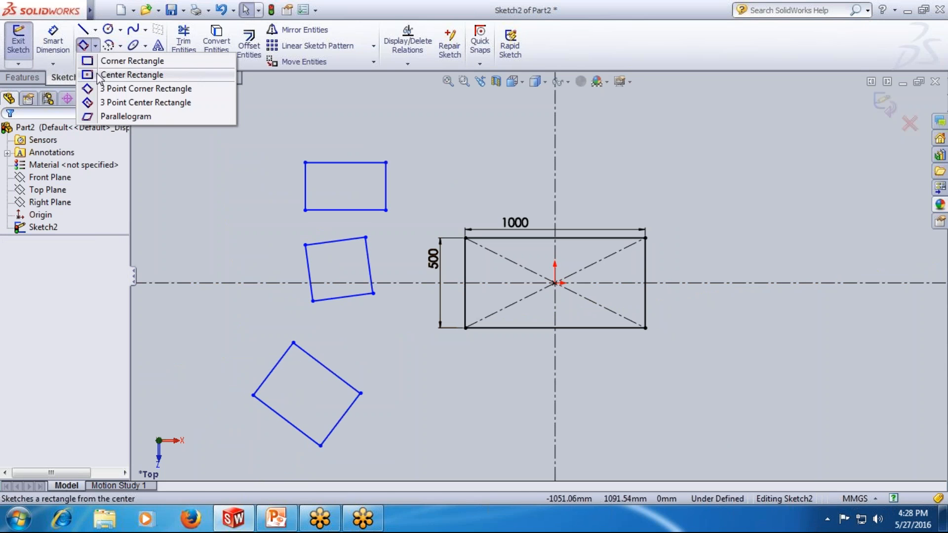
left_click(107, 102)
scroll(538, 277, "up", 3)
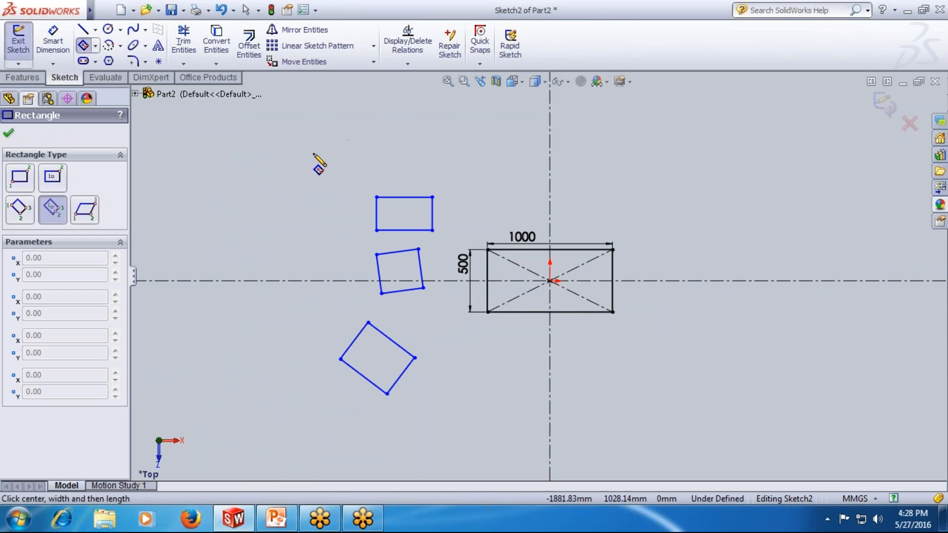
left_click(253, 154)
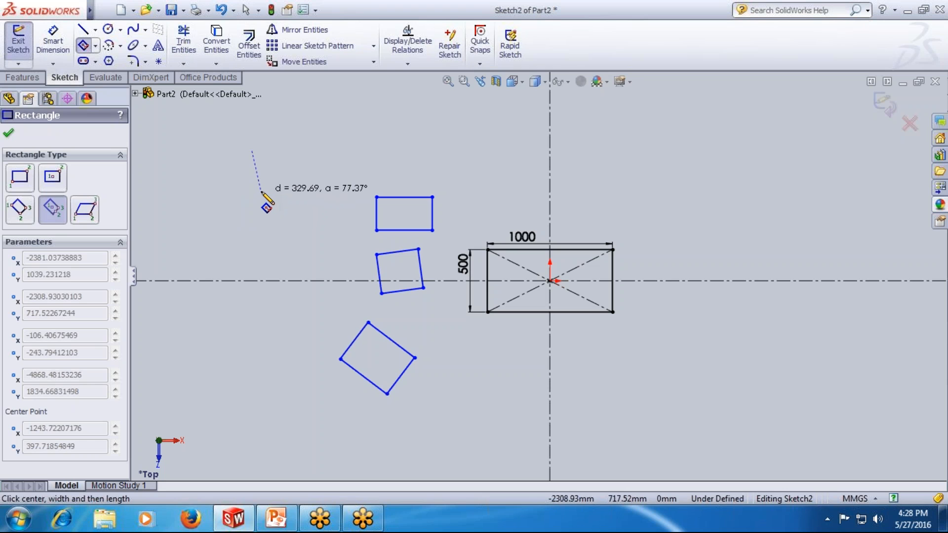
left_click(261, 191)
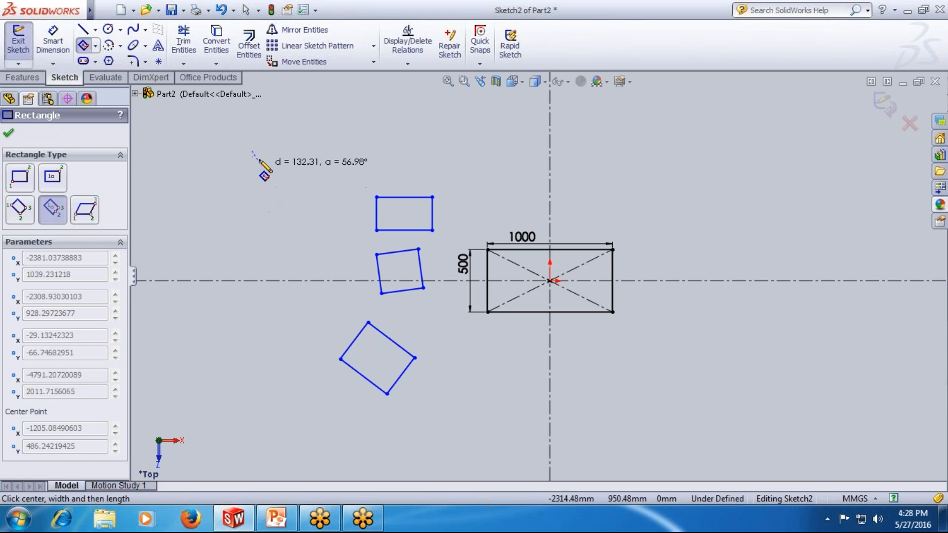
left_click(319, 177)
key("Escape")
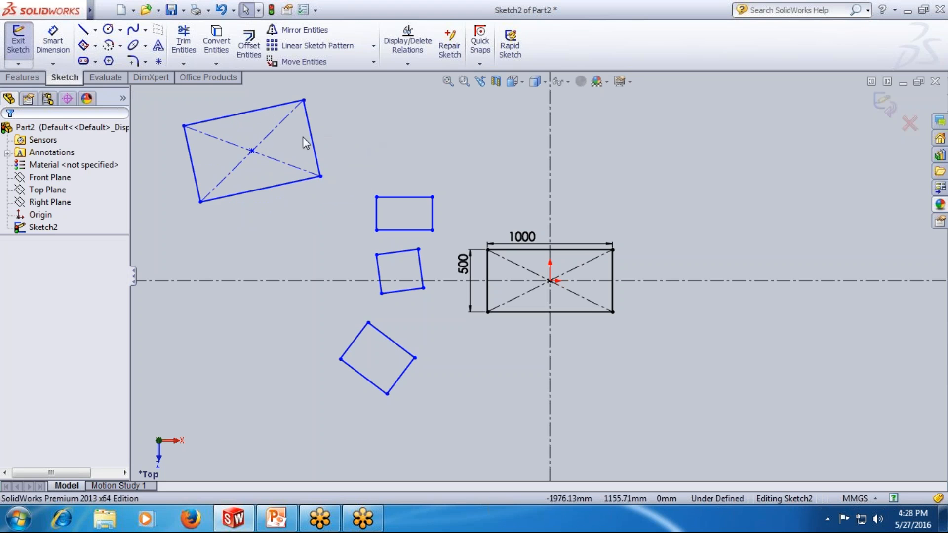
Delete the tilted center rectangle and the three 3-point corner rectangles, keeping the 1000 x 500 mm rectangle
key("z")
left_click_drag(394, 141, 292, 222)
key("Delete")
mouse_move(373, 195)
left_mouse_down()
mouse_move(430, 271)
mouse_move(484, 406)
left_mouse_up()
key("Delete")
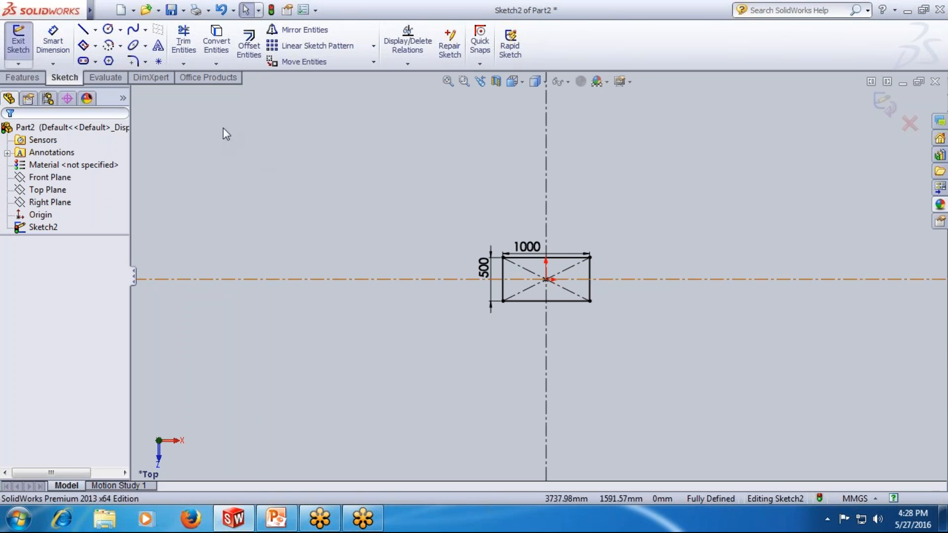
Sketch a parallelogram with vertical sides about 823 mm long, above and to the left of the dimensioned rectangle
left_click(95, 46)
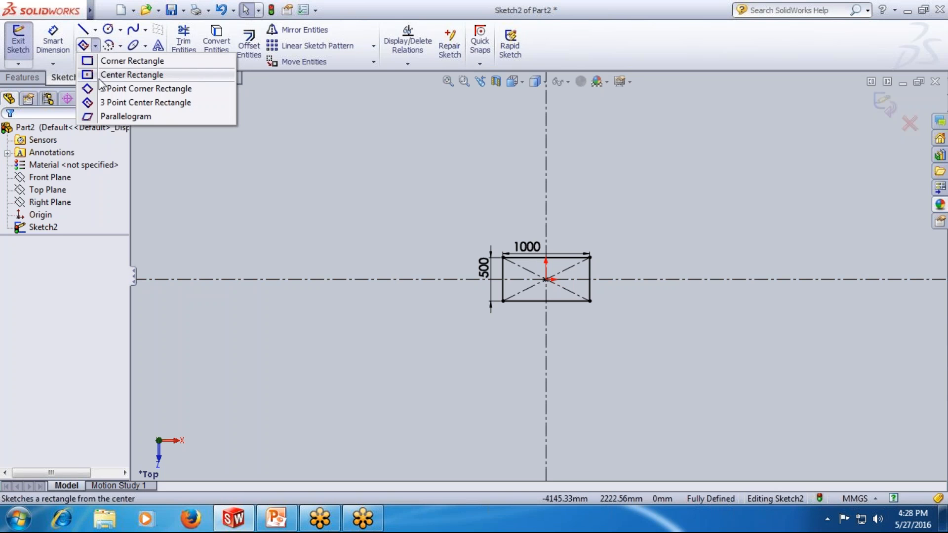
left_click(105, 117)
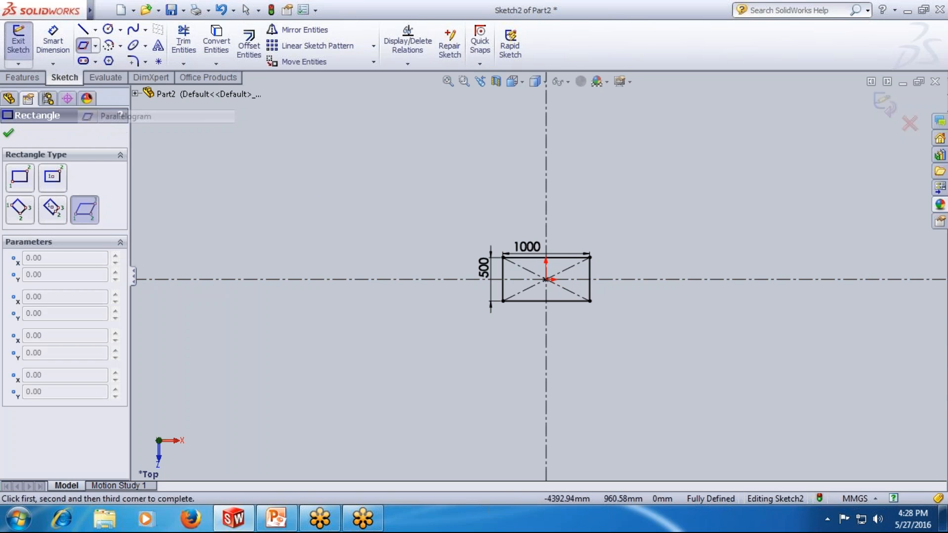
left_click(320, 153)
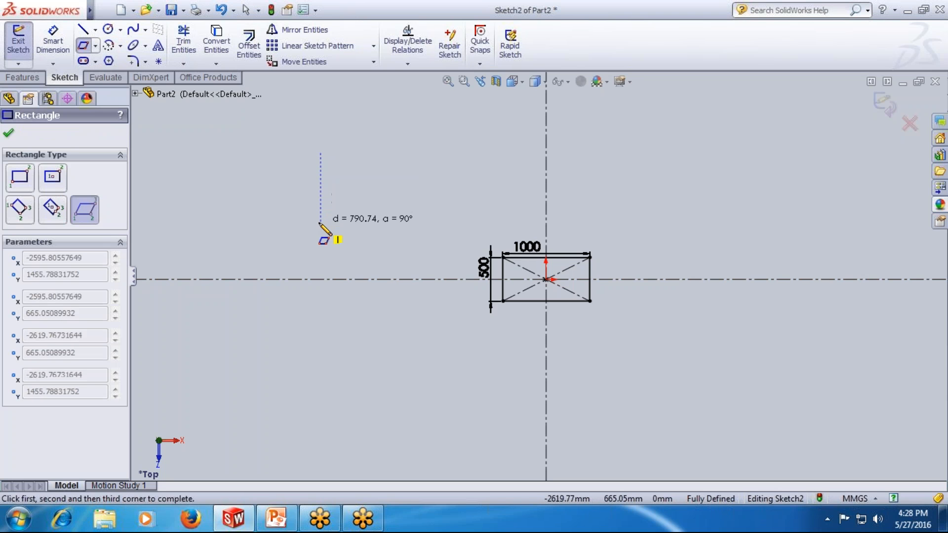
left_click(320, 224)
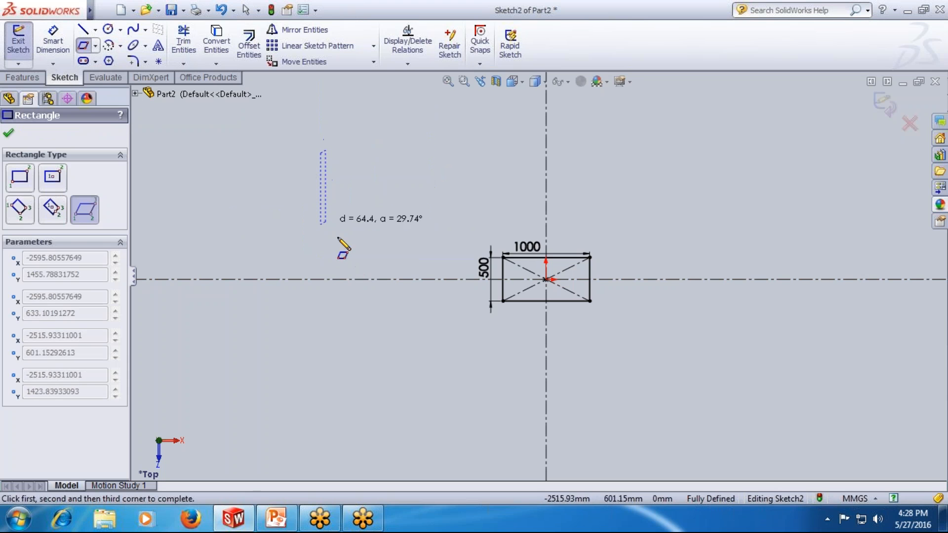
left_click(424, 256)
key("Escape")
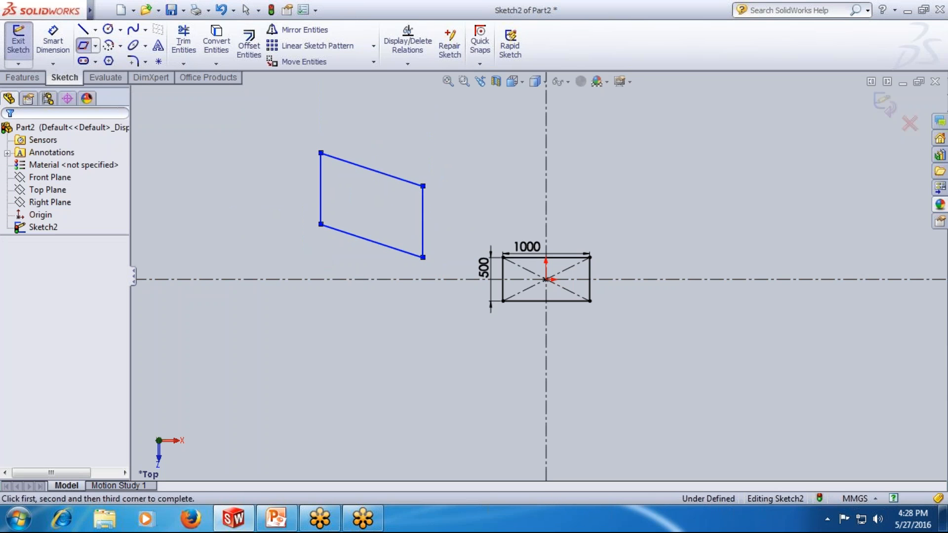
Delete the parallelogram and the 1000 x 500 mm rectangle with its dimensions, keeping only the centerlines
mouse_move(278, 135)
left_mouse_down()
mouse_move(381, 227)
mouse_move(443, 265)
left_mouse_up()
key("Delete")
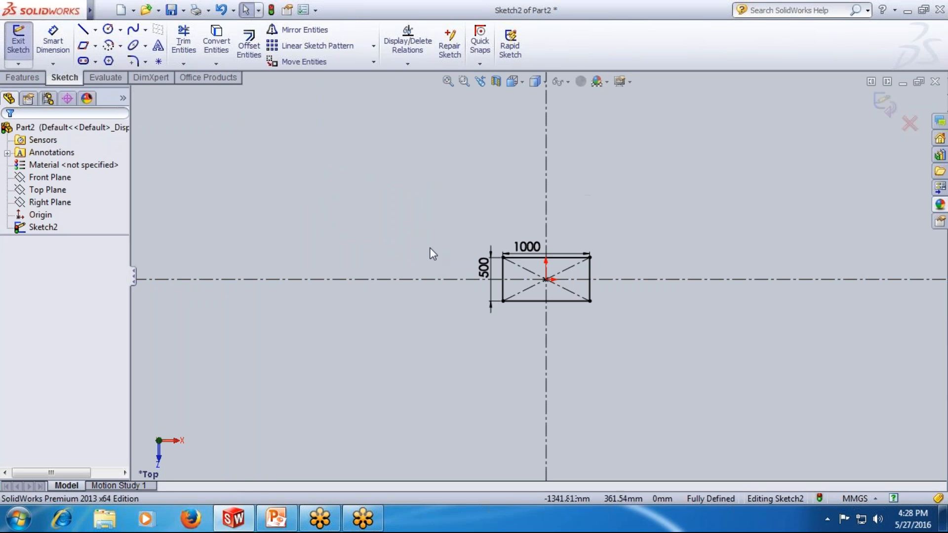
left_click(96, 46)
left_click(95, 61)
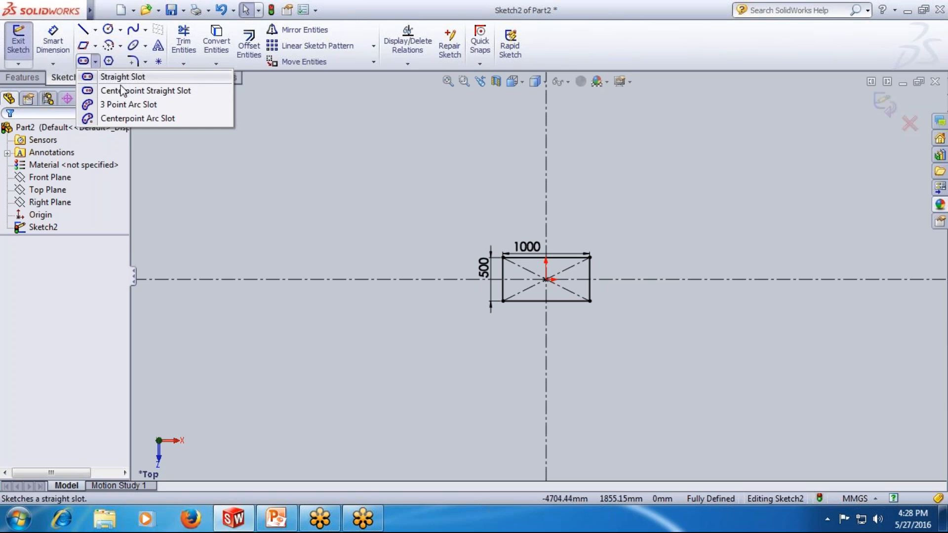
left_click_drag(459, 228, 617, 317)
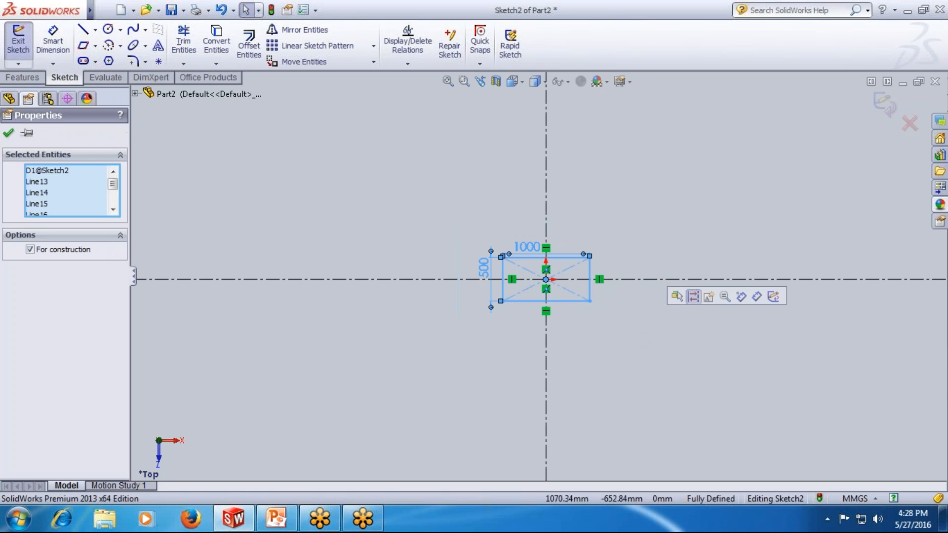
key("Delete")
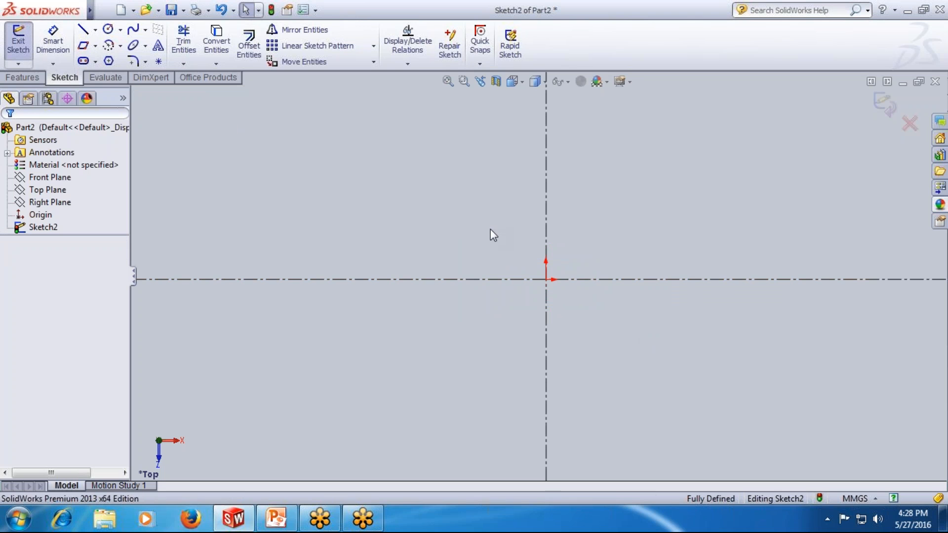
Sketch a straight slot along the horizontal centerline, about 3155 mm between arc centers and about 1202 mm wide, spanning the origin
left_click(95, 61)
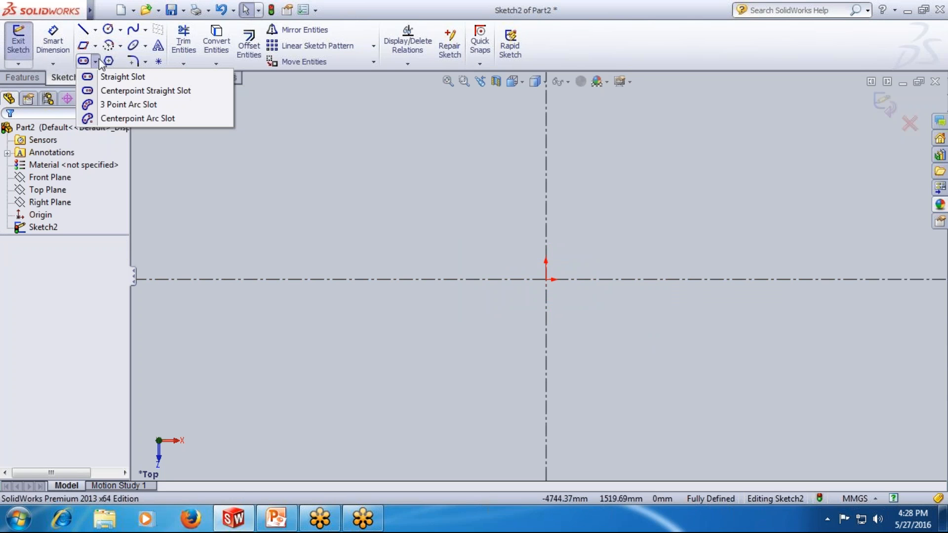
left_click(123, 77)
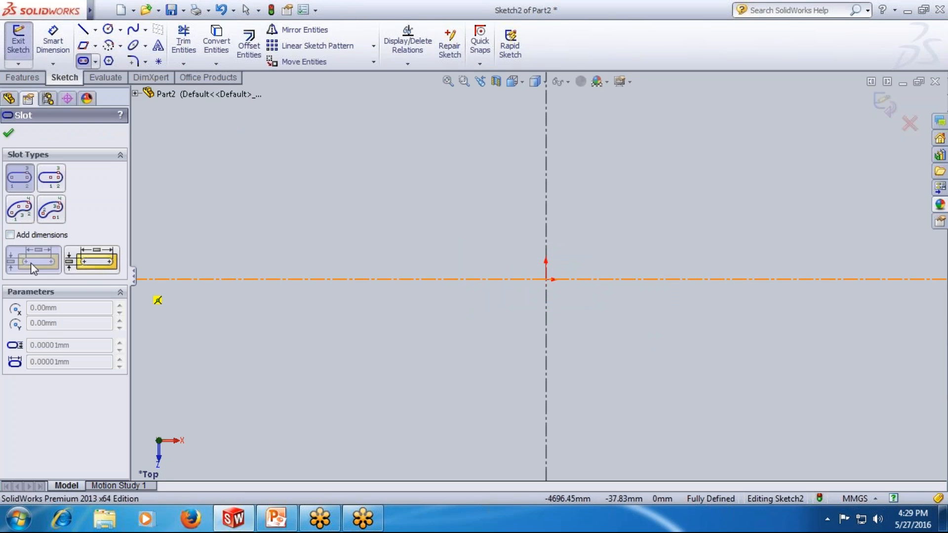
left_click(76, 266)
left_click(46, 265)
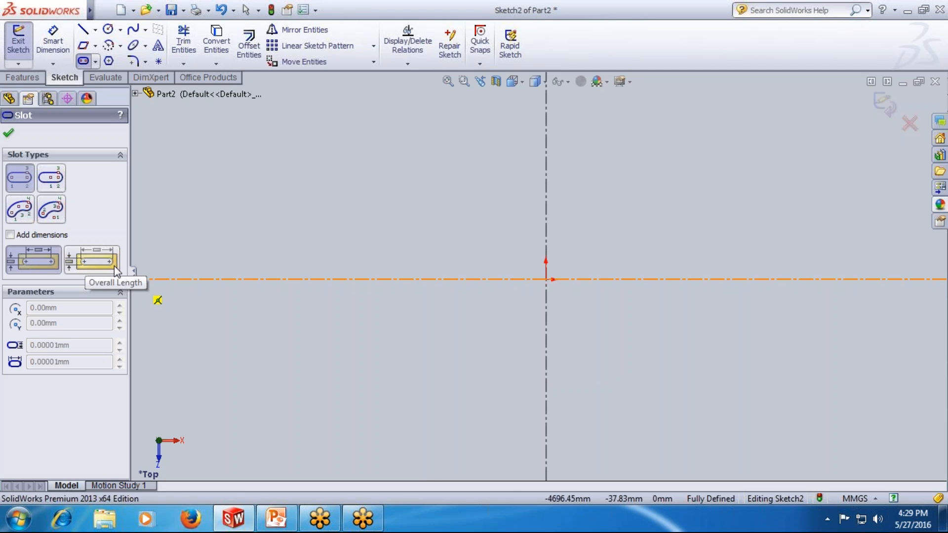
left_click(437, 279)
left_click(709, 279)
left_click(709, 229)
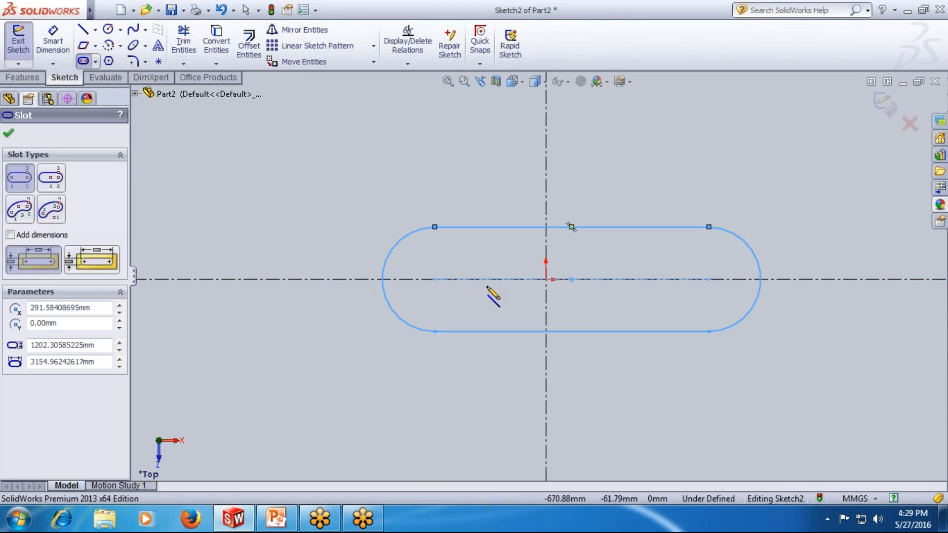
key("Escape")
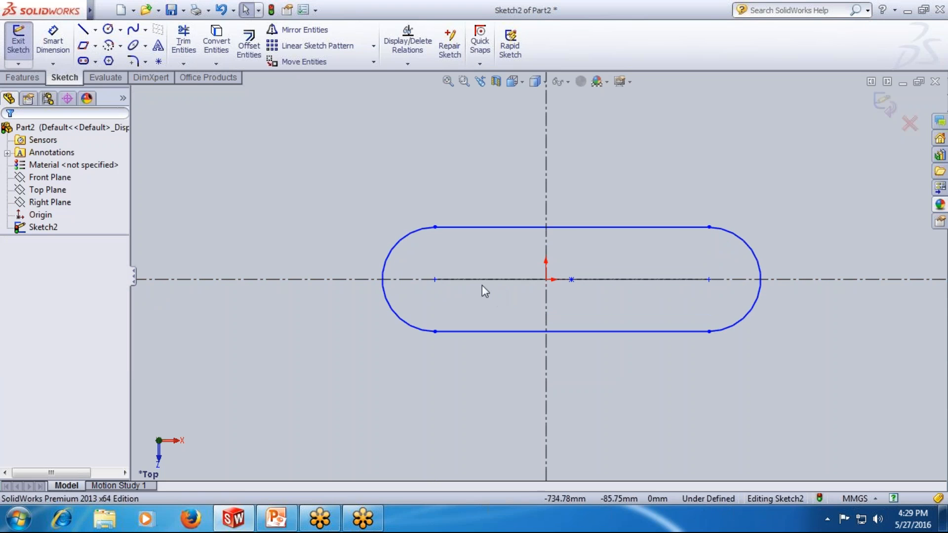
Make the slot's two arc centers symmetric about the vertical centerline
left_click(435, 280)
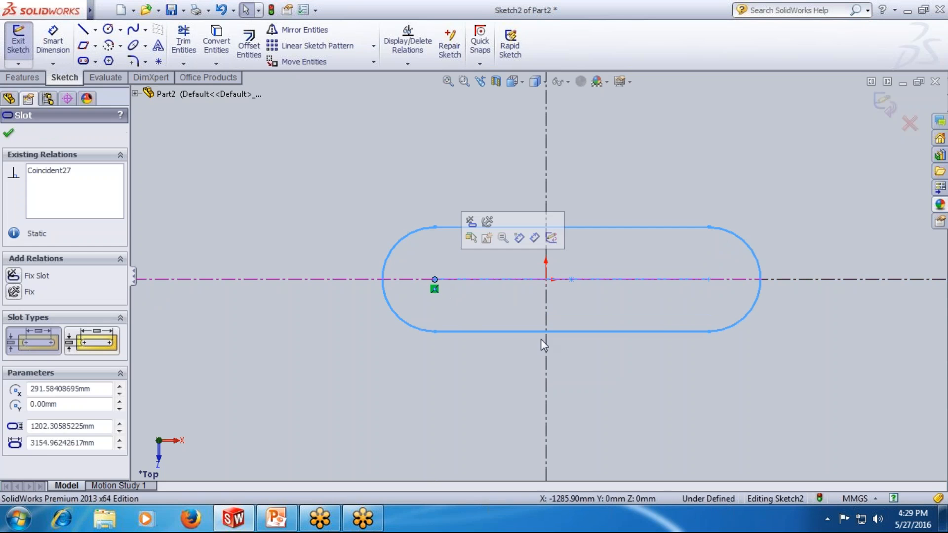
left_click(709, 280, "ctrl")
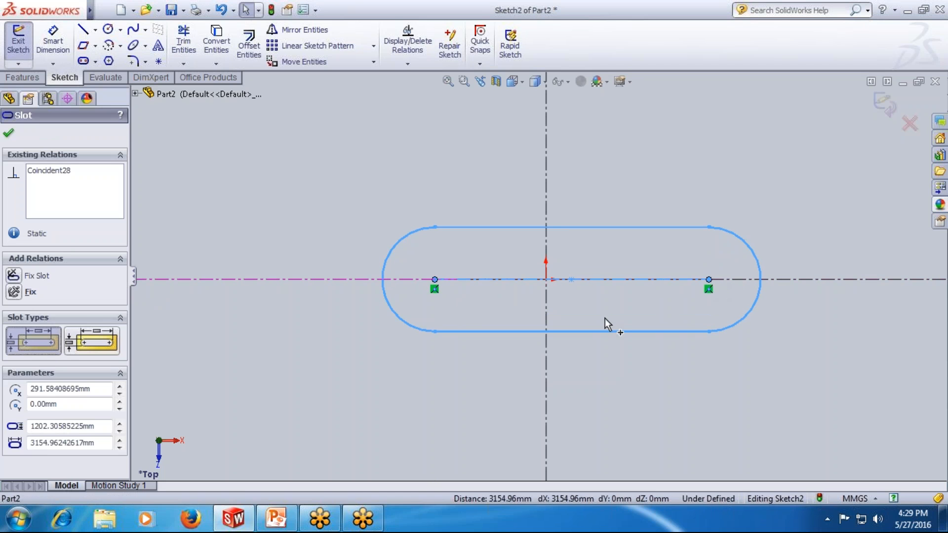
left_click(547, 206, "ctrl")
left_click(15, 358)
left_click(6, 134)
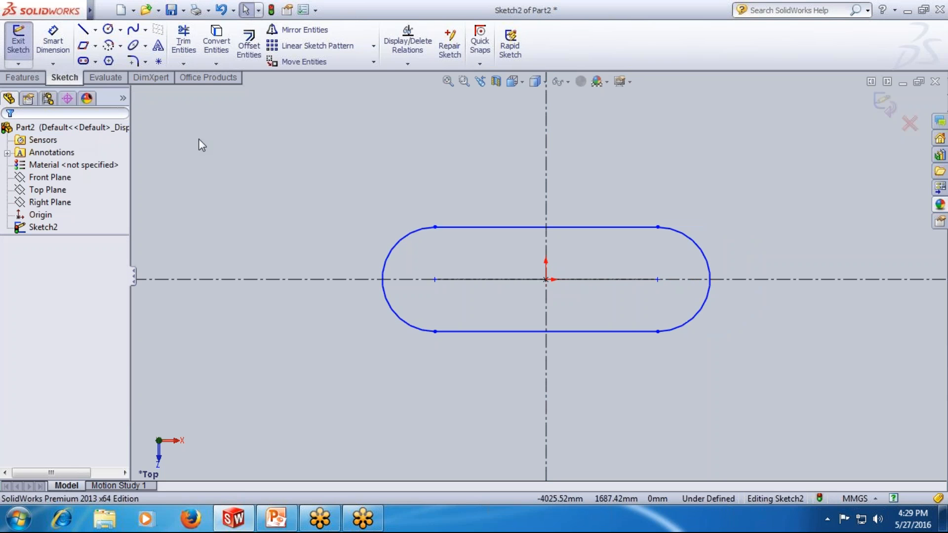
Dimension the slot's lower straight edge to 2000 mm
left_click(64, 41)
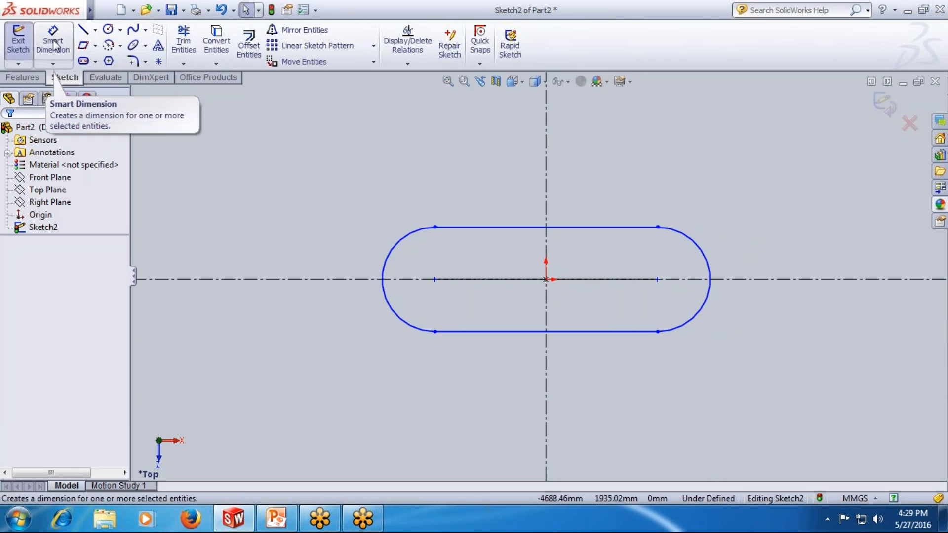
left_click(470, 332)
left_click(473, 357)
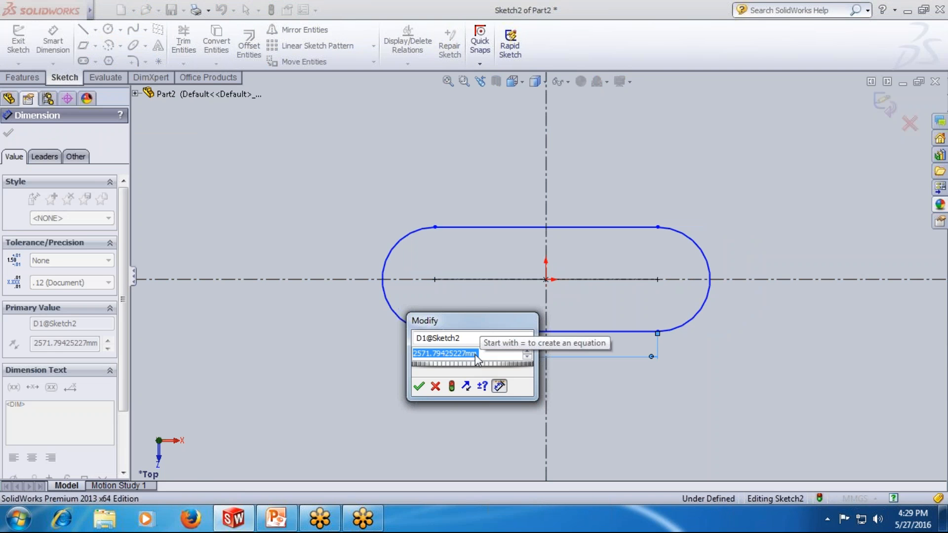
type("2000")
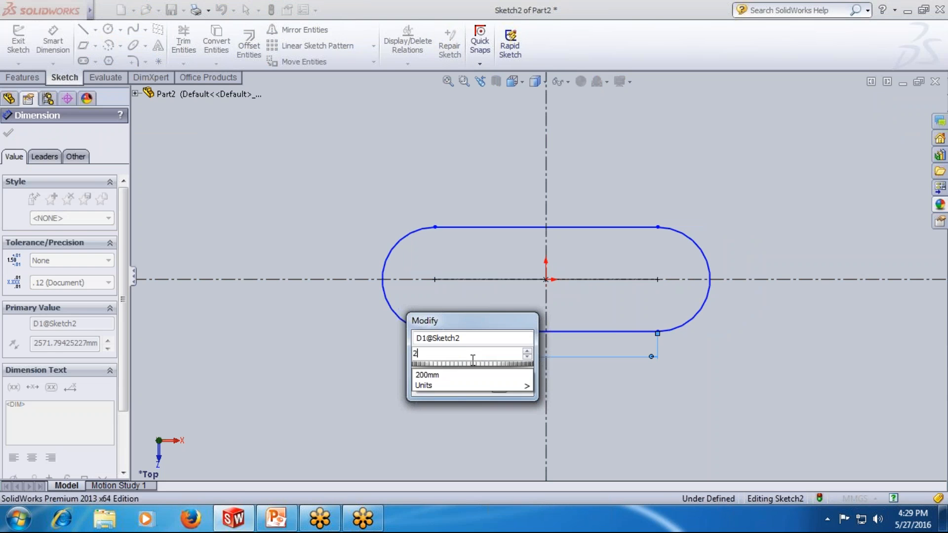
key("Return")
left_click(428, 388)
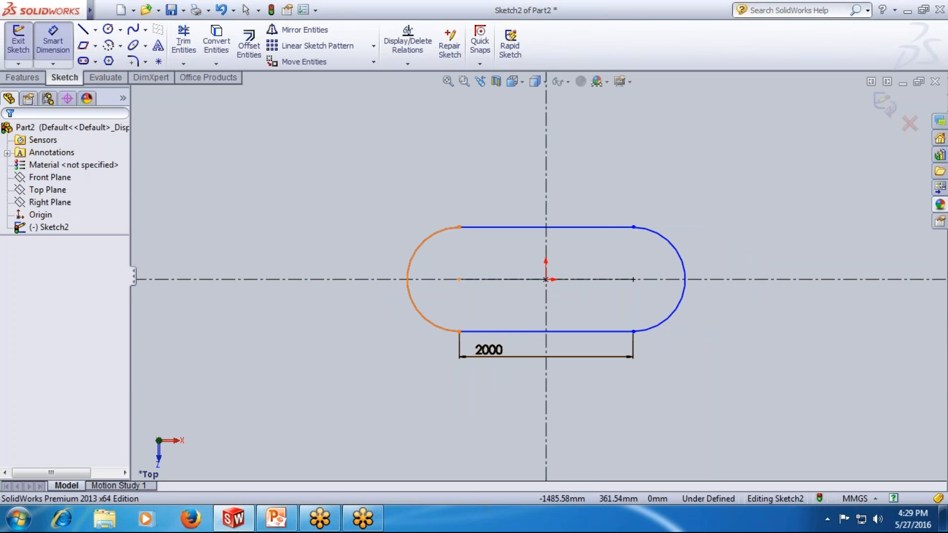
Dimension the radius of the slot's left end arc to 500 mm
left_click(410, 260)
left_click(389, 237)
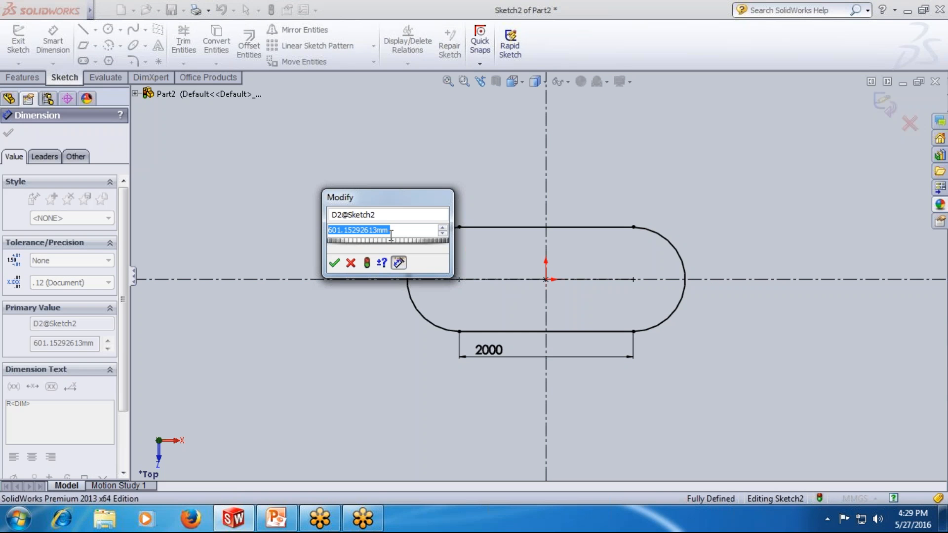
type("500")
key("Return")
key("Escape")
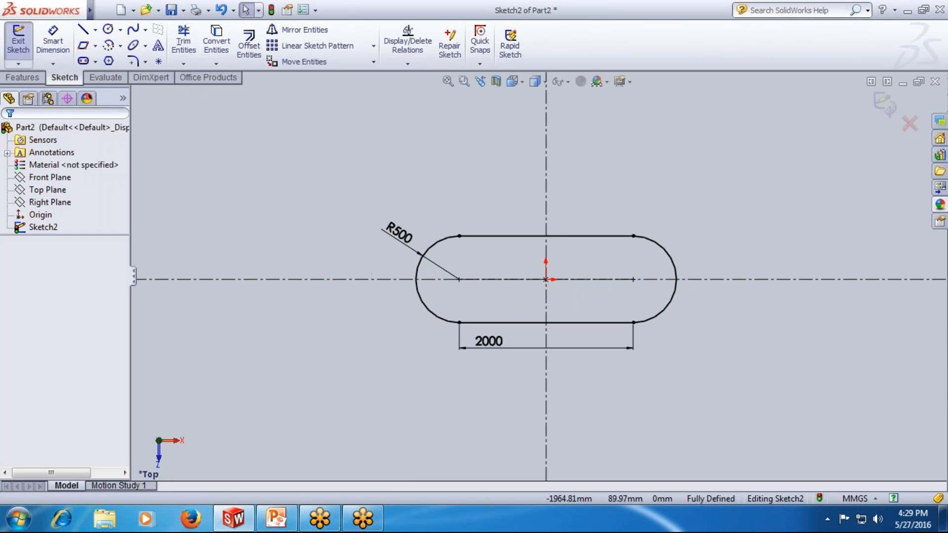
scroll(655, 280, "down", 2)
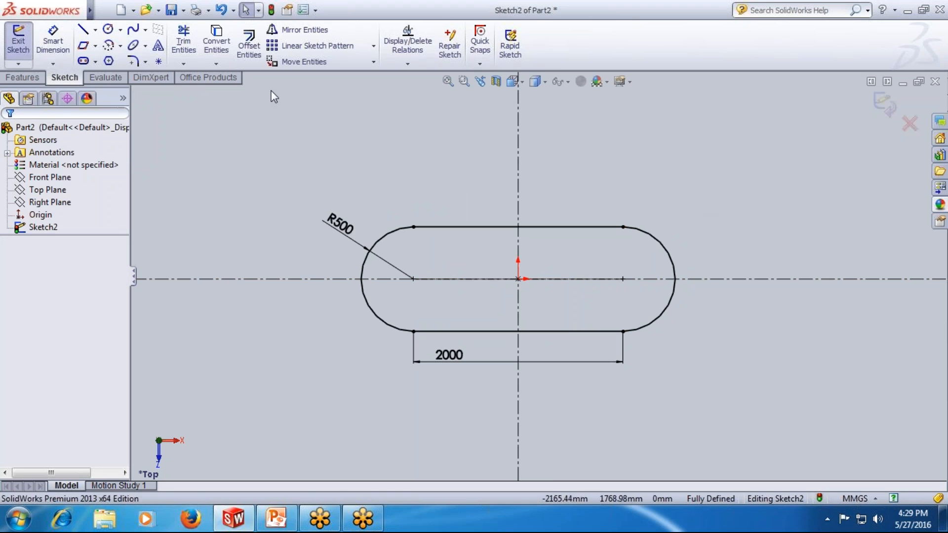
left_click(94, 61)
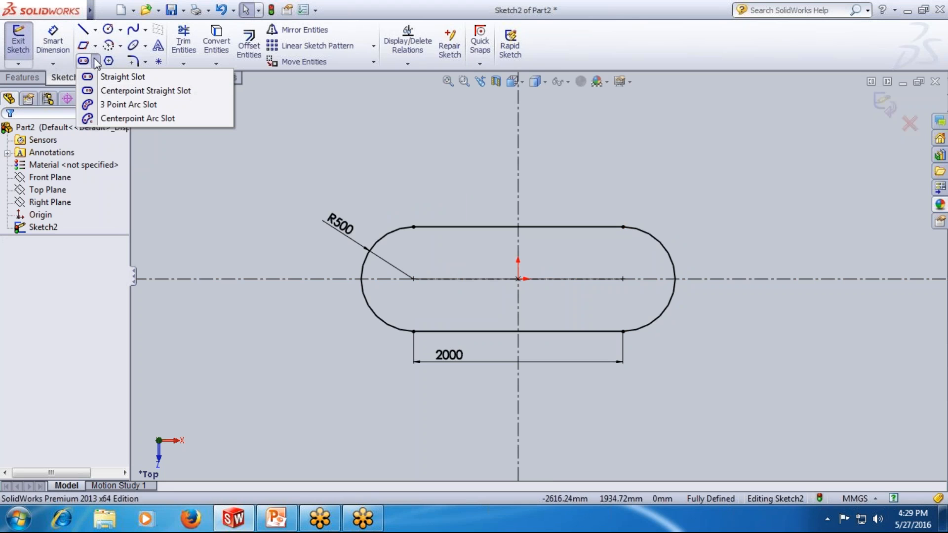
left_click(104, 91)
scroll(660, 287, "down", 2)
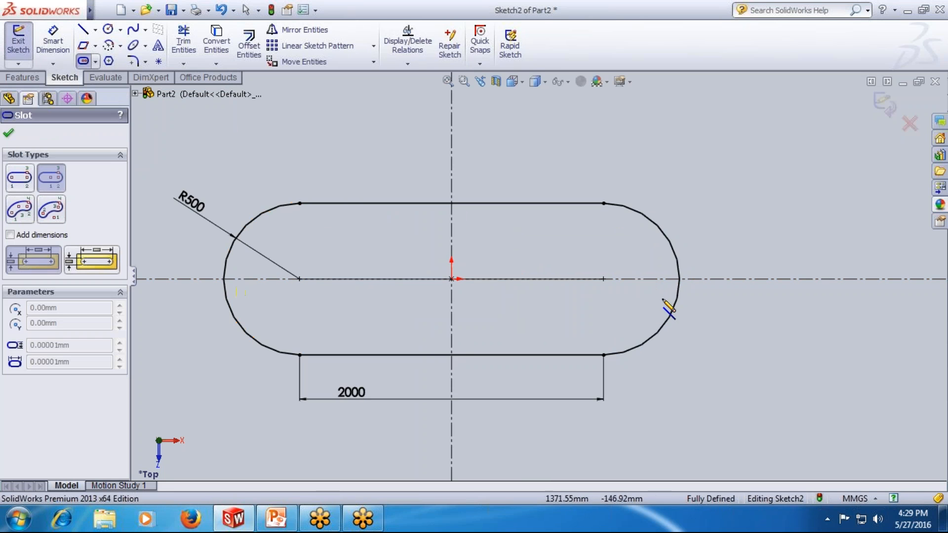
left_click(604, 279)
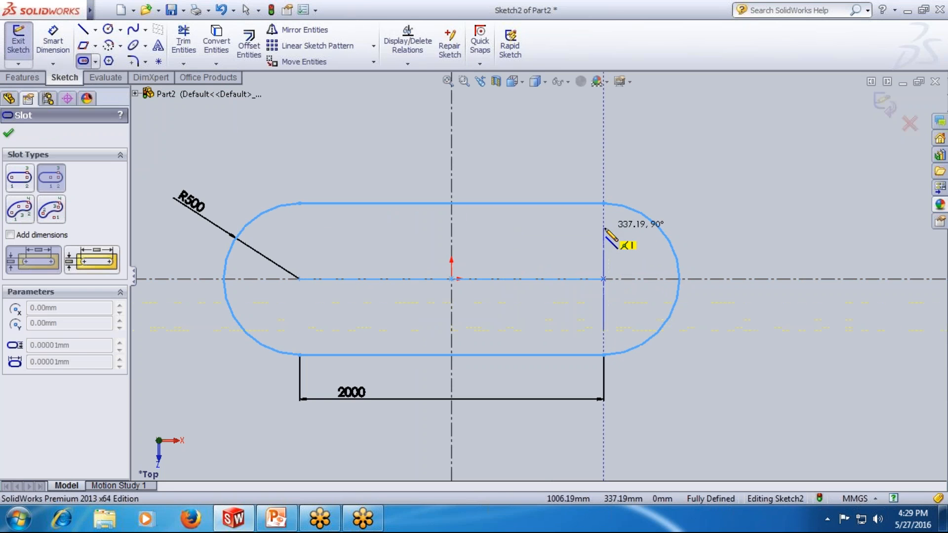
left_click(605, 238)
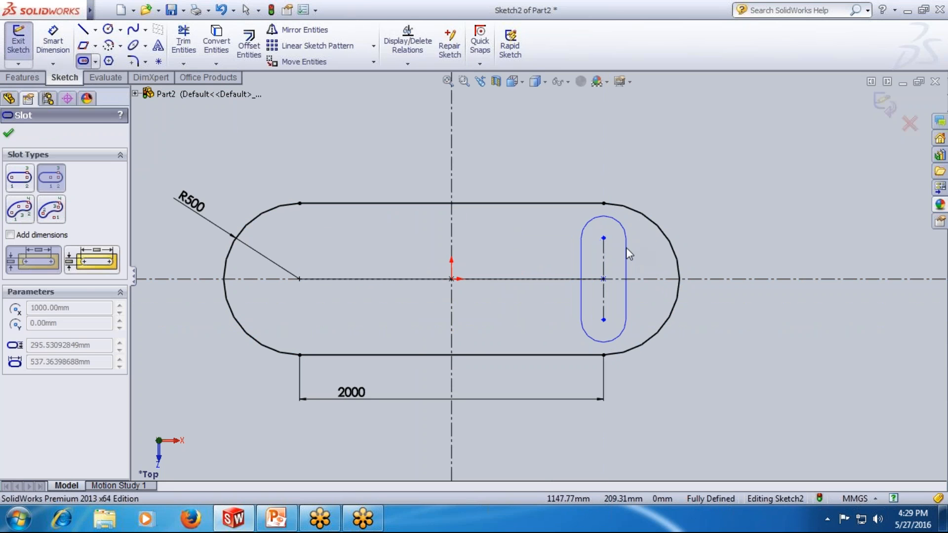
key("Escape")
Sketch a Centerpoint Straight Slot horizontally from the origin inside the large slot, about 1154 mm between arc centers and about 400 mm wide
left_click(83, 62)
left_click(95, 63)
left_click(99, 92)
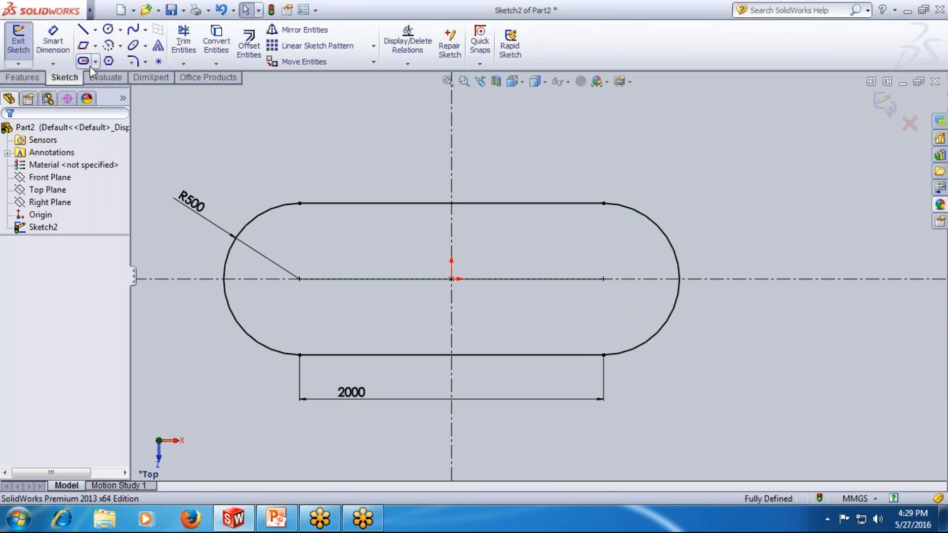
left_click(451, 279)
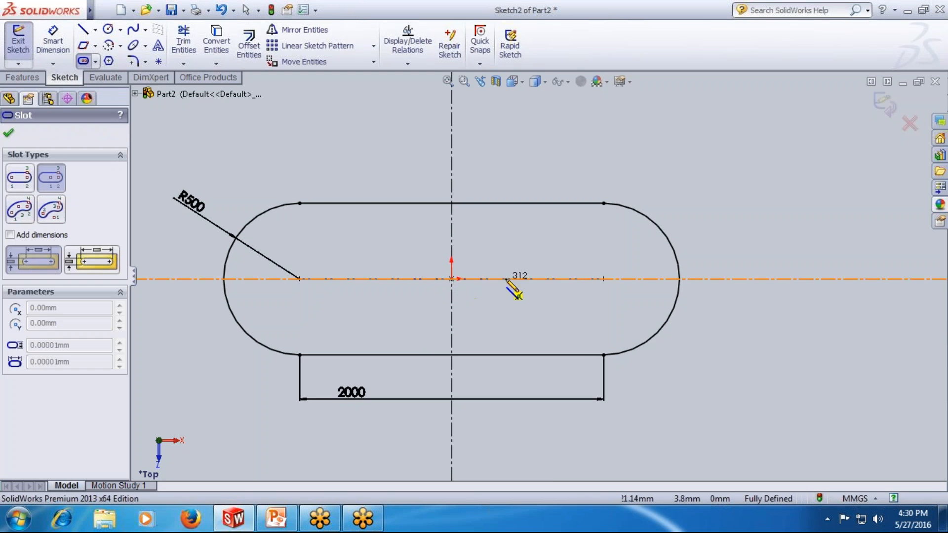
left_click(541, 279)
left_click(540, 259)
left_click(543, 248)
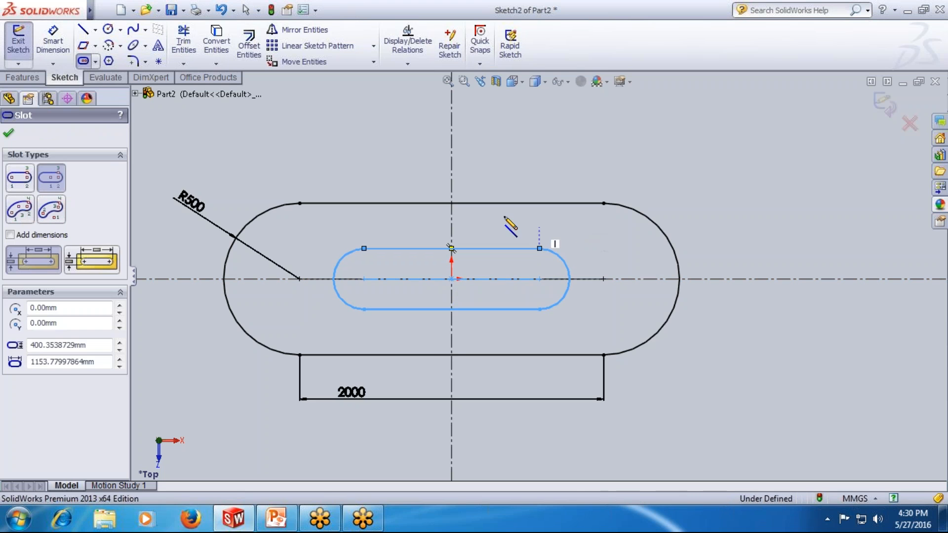
key("Escape")
Dimension the radius of the inner slot's left end arc to 200 mm
left_click(50, 42)
left_click(348, 262)
left_click(326, 247)
type("2000")
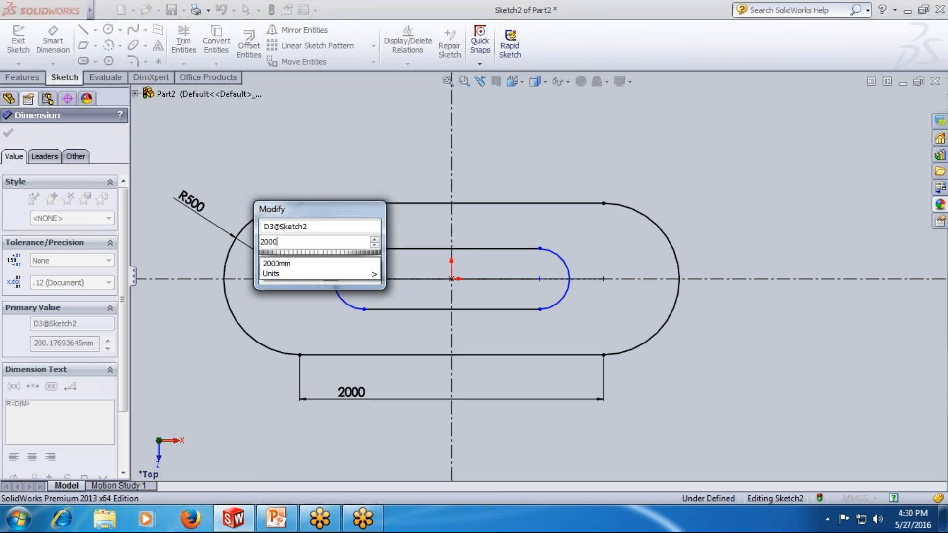
key("BackSpace")
type(".")
key("BackSpace")
key("Return")
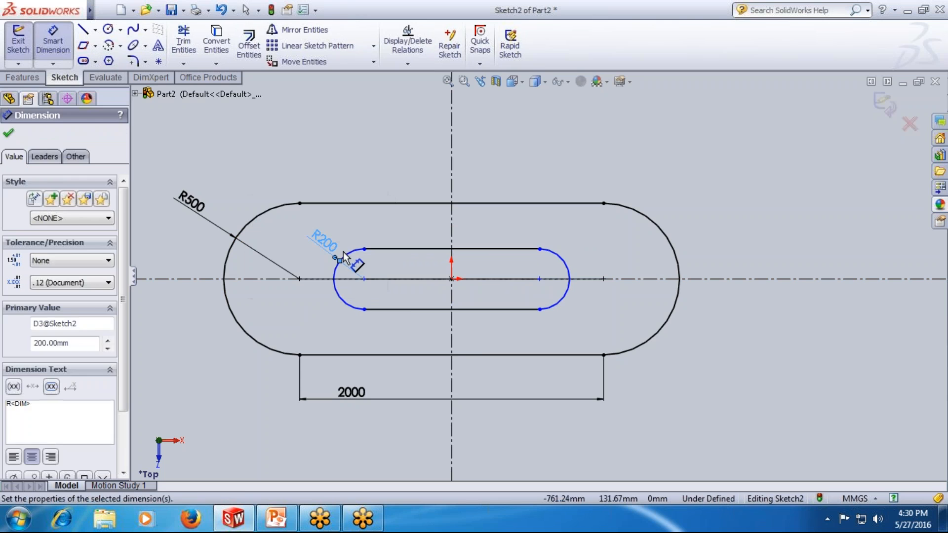
Dimension the inner slot's lower straight edge to 1000 mm
left_click(408, 312)
left_click(410, 325)
type("1000")
key("Return")
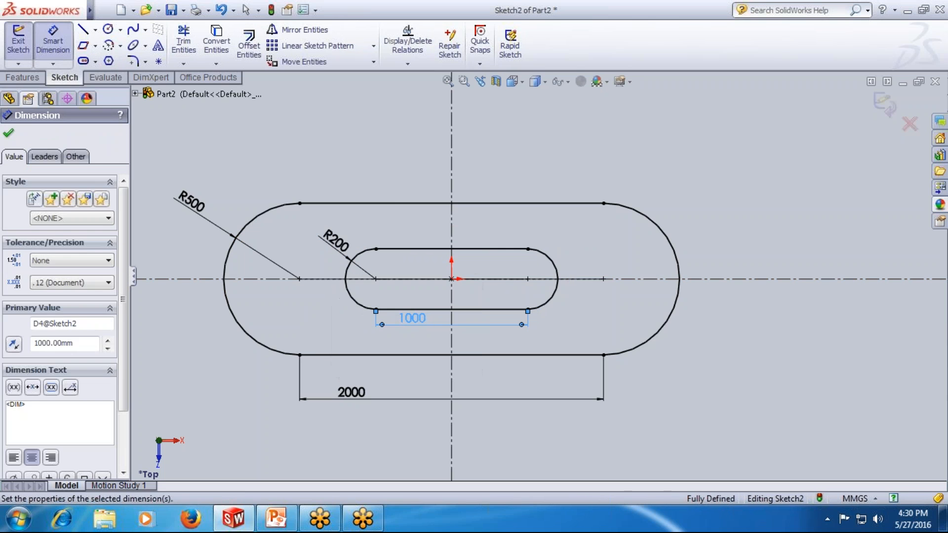
key("Escape")
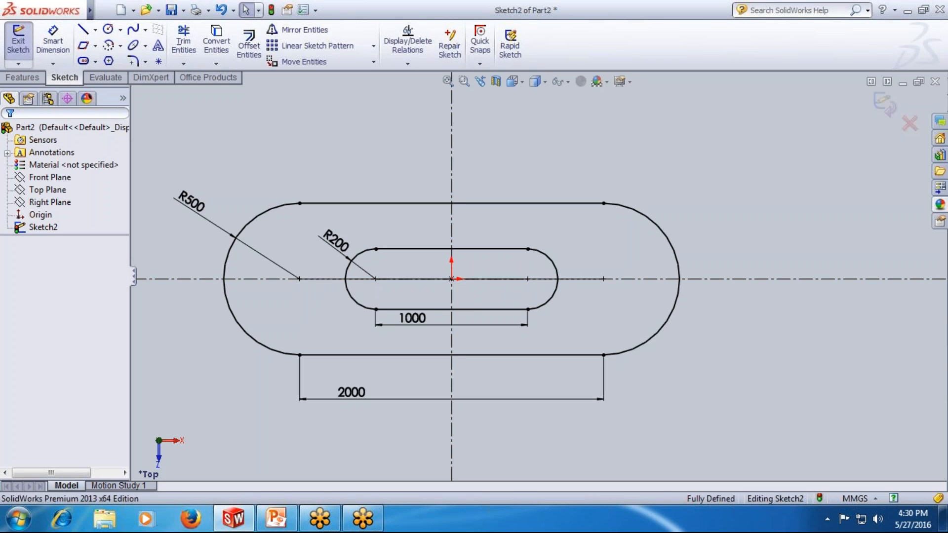
Sketch a 3 Point Arc Slot above the straight slots, arching upward with a centerline radius of about 545 mm and an angle of about 158°
left_click(94, 61)
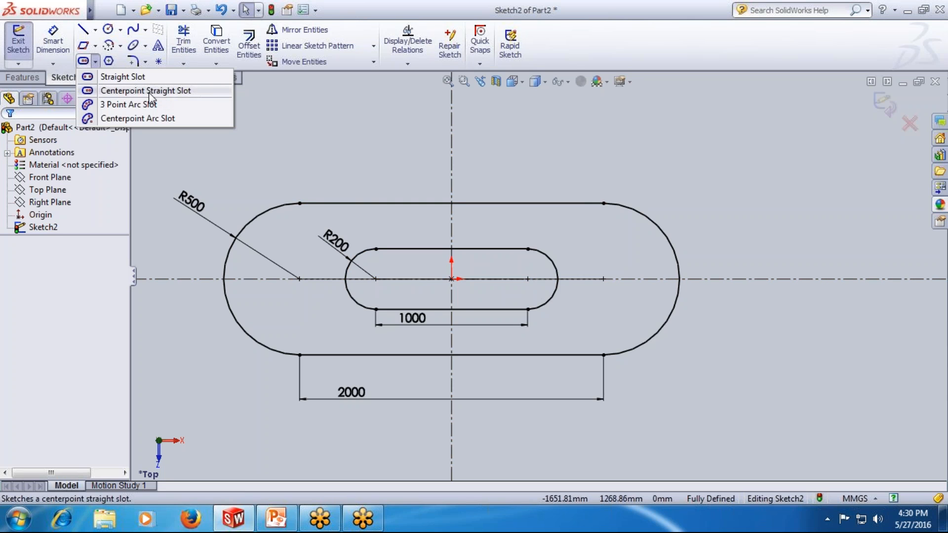
left_click(121, 109)
scroll(406, 250, "down", 2)
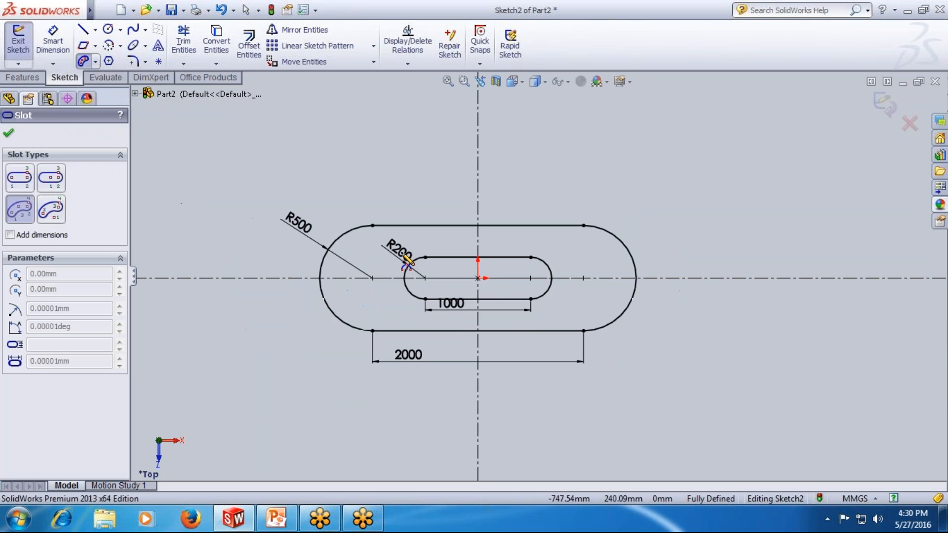
left_click(418, 159)
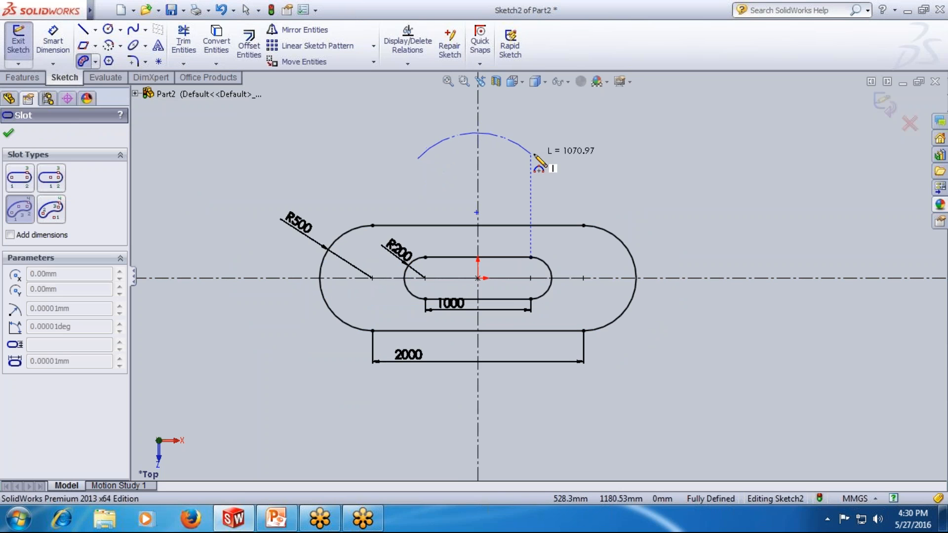
left_click(532, 156)
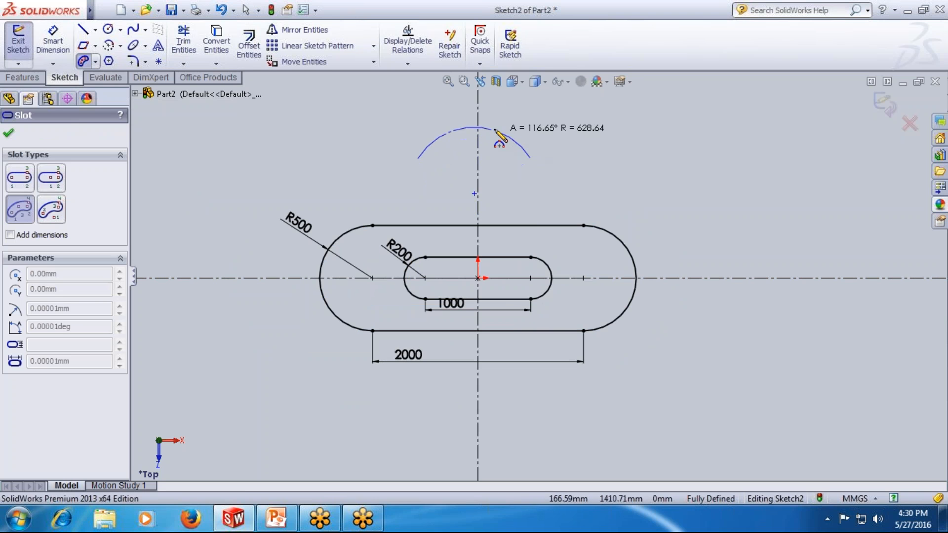
left_click(496, 121)
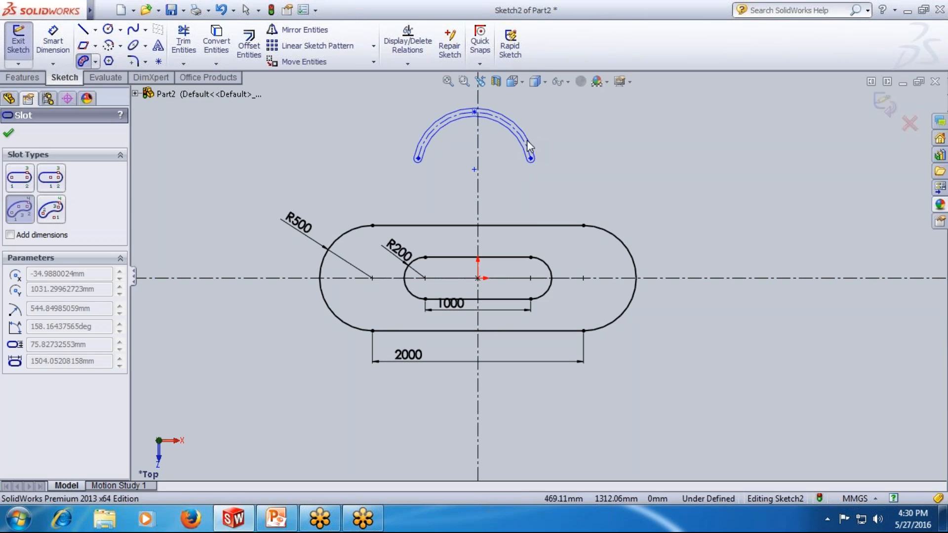
left_click(515, 148)
key("Escape")
scroll(538, 159, "up", 1)
scroll(538, 159, "down", 1)
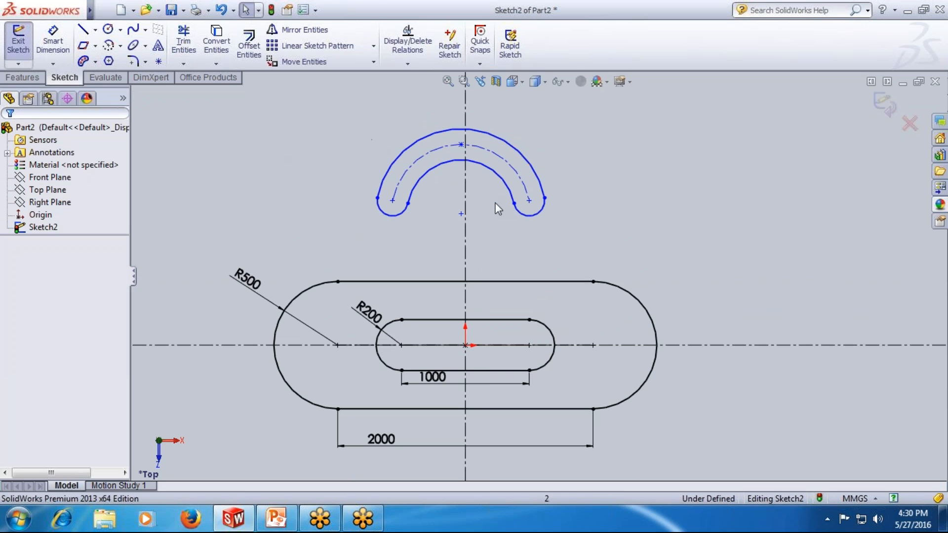
Dimension the arc slot's outer arc radius to 500 mm and its left end radius to 100 mm
left_click(53, 40)
left_click(416, 147)
left_click(418, 142)
type("500")
key("Return")
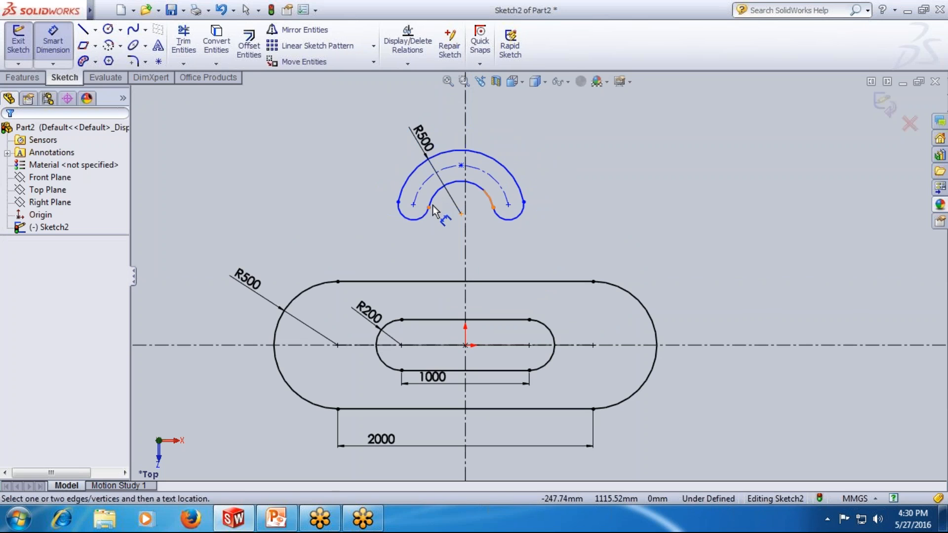
left_click(414, 218)
left_click(395, 223)
type("100")
key("Return")
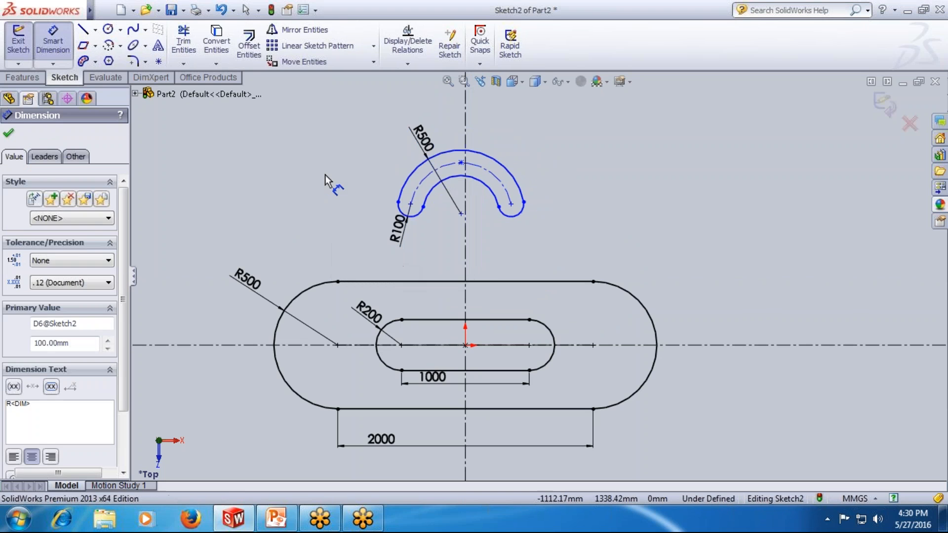
key("Escape")
Delete the 3 point arc slot above the straight slots together with its dimensions
left_click_drag(357, 113, 543, 240)
key("Delete")
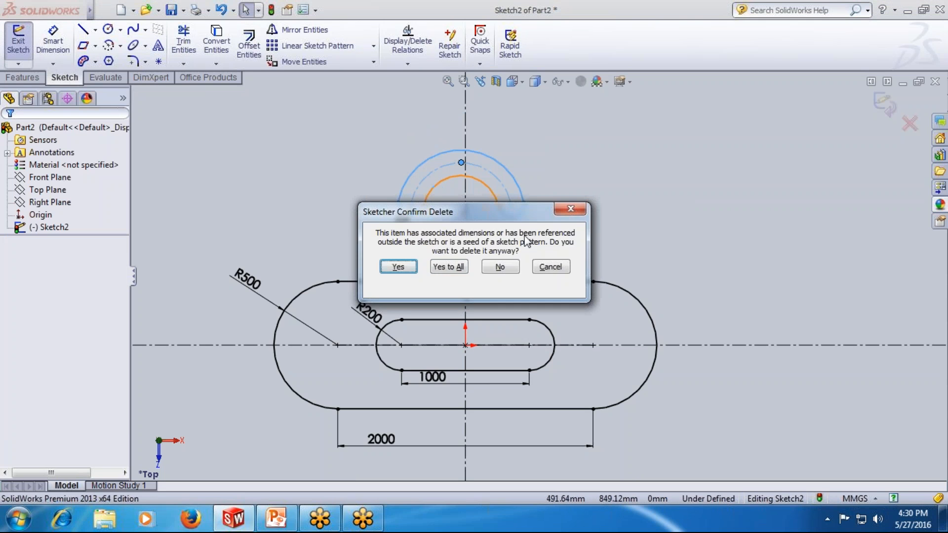
key("Return")
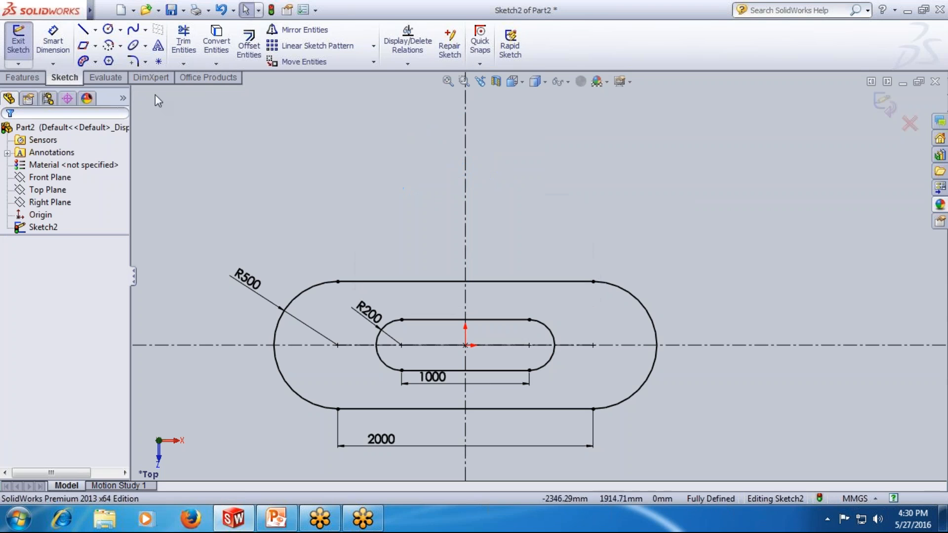
Sketch a Centerpoint Arc Slot centred on the vertical centerline above the straight slots, centerline radius about 500 mm, angle 180°, width about 281 mm
left_click(109, 61)
left_click(96, 62)
left_click(108, 119)
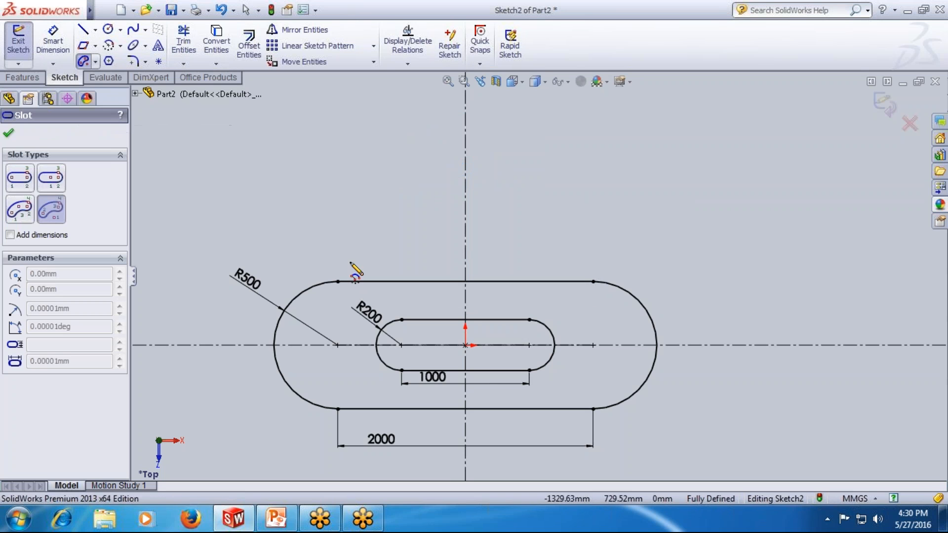
left_click(465, 183)
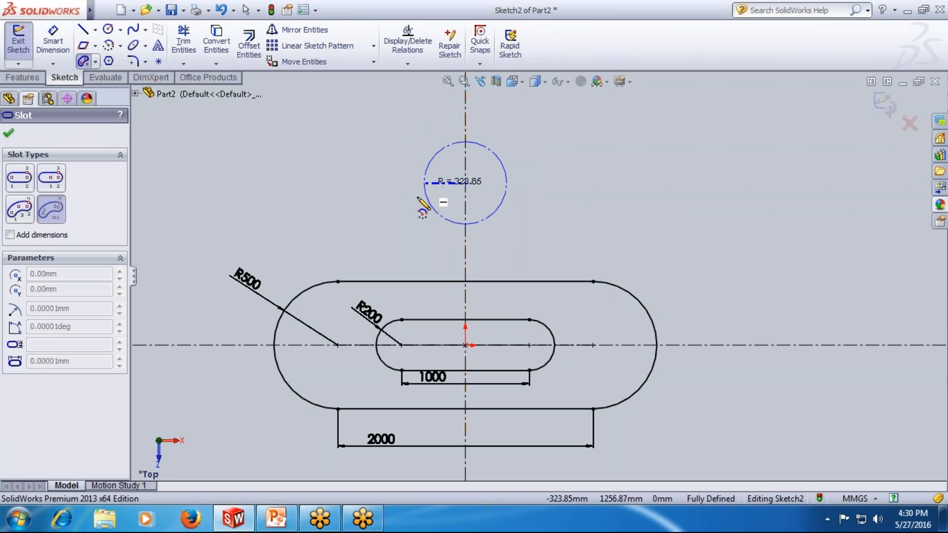
left_click(401, 183)
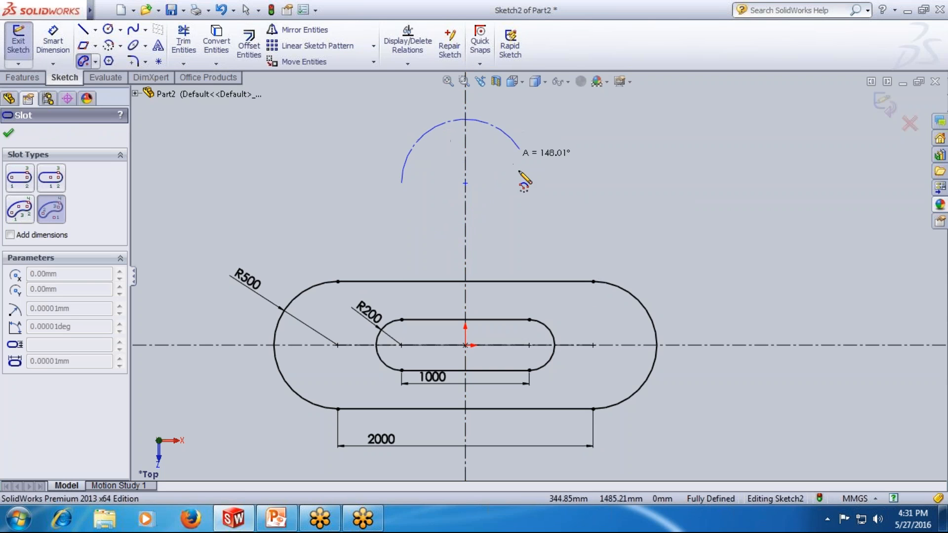
left_click(531, 183)
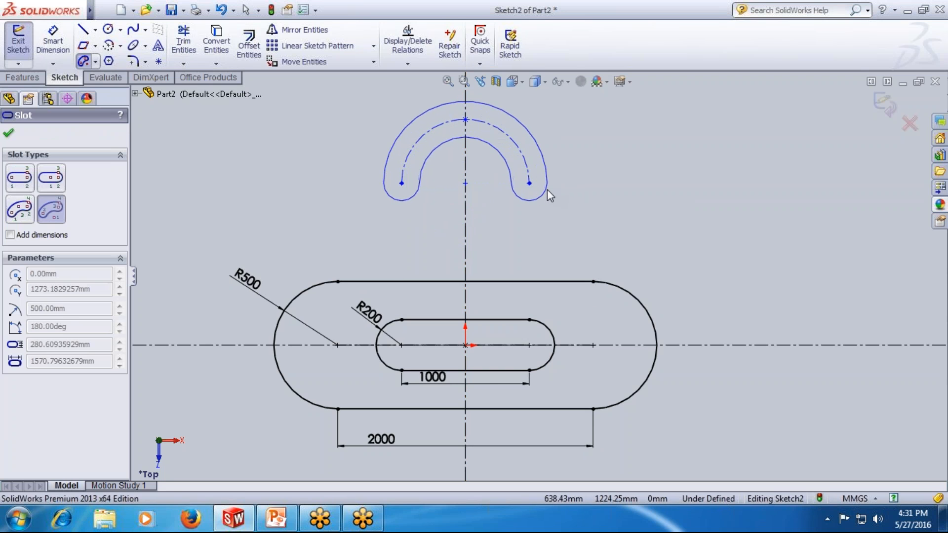
left_click(547, 191)
Dimension the radius of the arc slot's right end arc to 100 mm
left_click(54, 45)
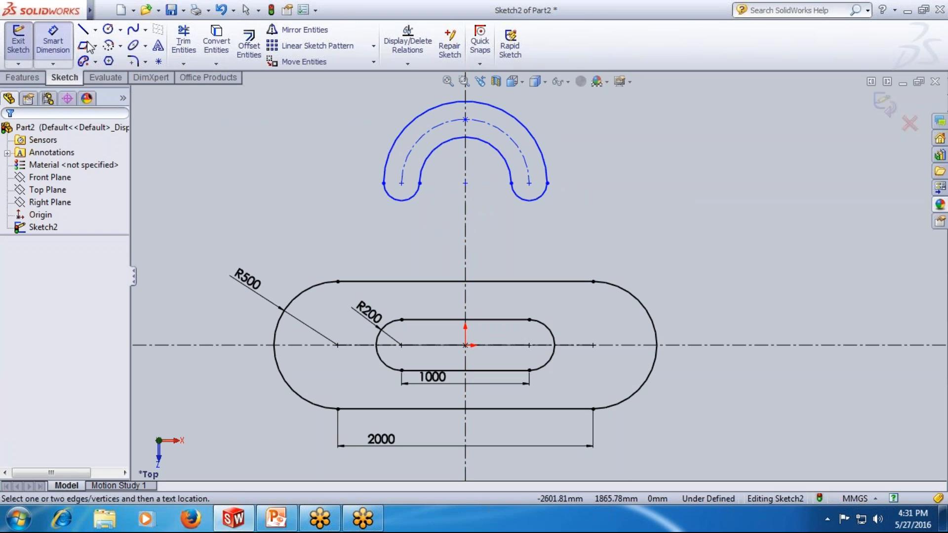
left_click(531, 199)
left_click(550, 212)
type("100")
key("Return")
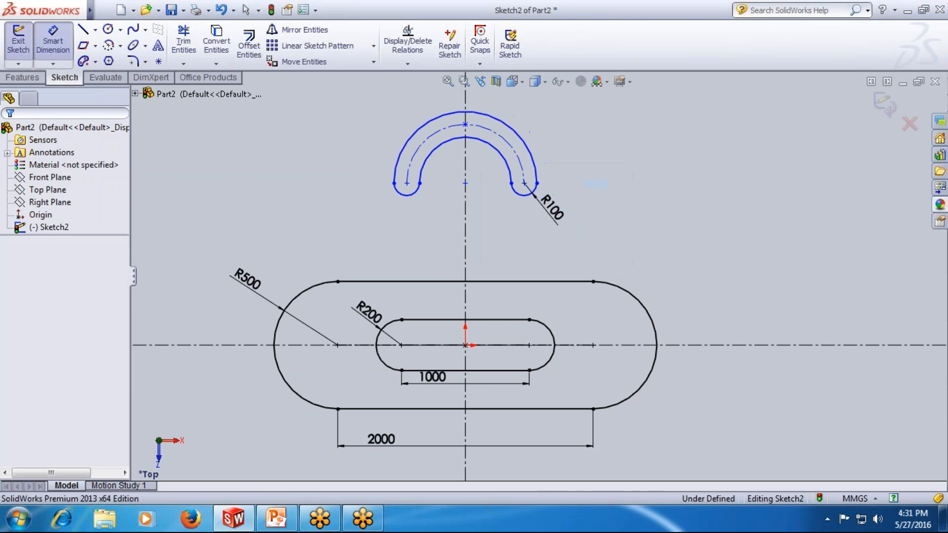
Dimension the radius of the arc slot's centerline arc to 500 mm
left_click(536, 165)
left_click(516, 143)
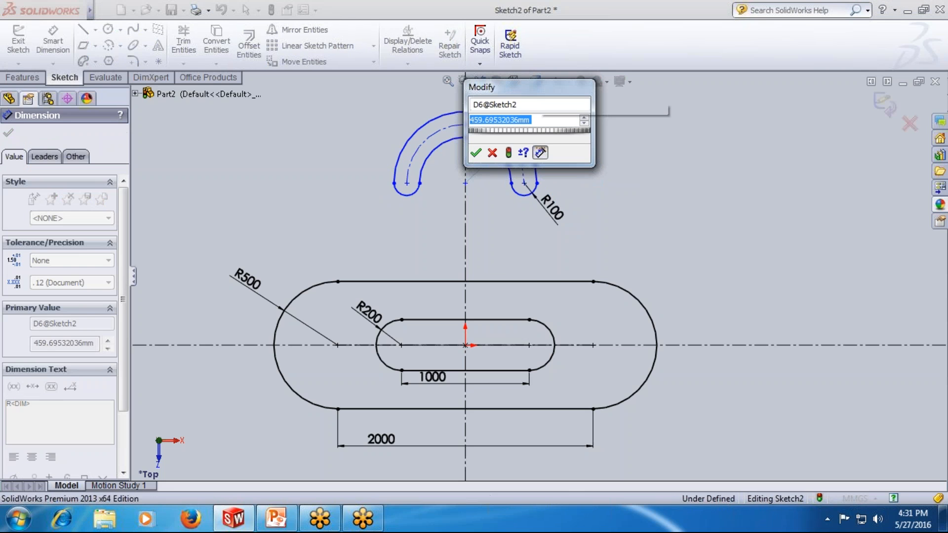
type("500")
key("Return")
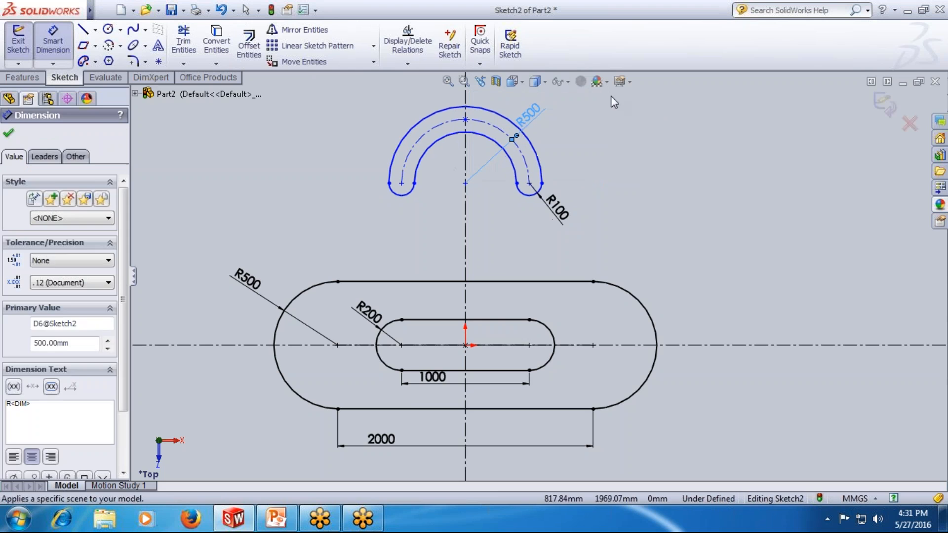
scroll(627, 212, "up", 1)
key("Escape")
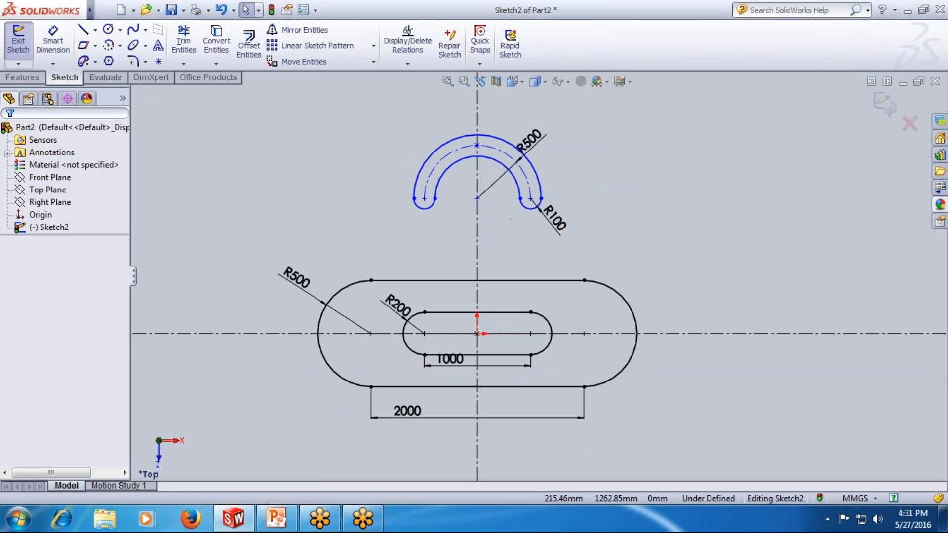
Delete the arc slot and both straight slots with their dimensions, keeping only the two centerlines
left_click(95, 61)
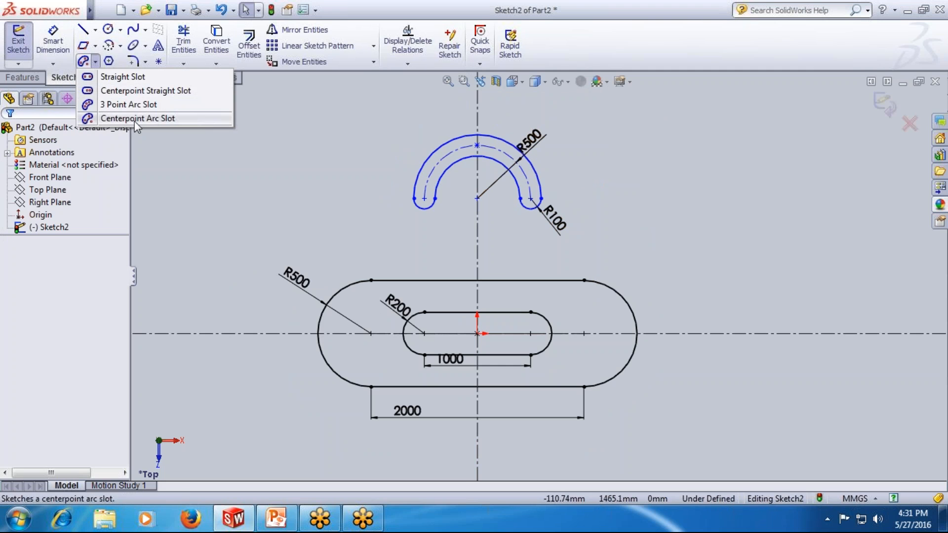
left_click(195, 172)
left_click_drag(357, 123, 563, 242)
key("Delete")
mouse_move(255, 228)
left_mouse_down()
mouse_move(687, 447)
mouse_move(680, 437)
left_mouse_up()
key("Delete")
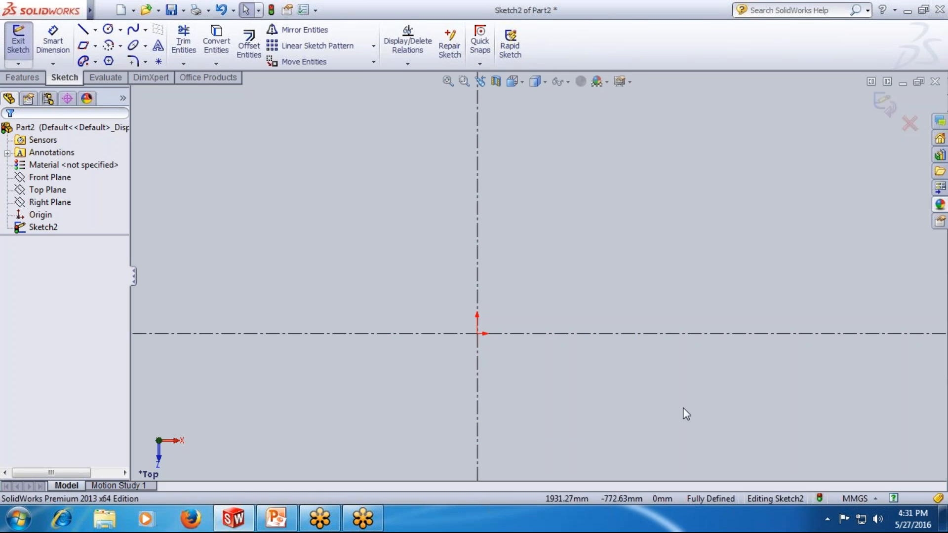
Sketch a center-based circle on the origin with a radius of about 591 mm
left_click(120, 31)
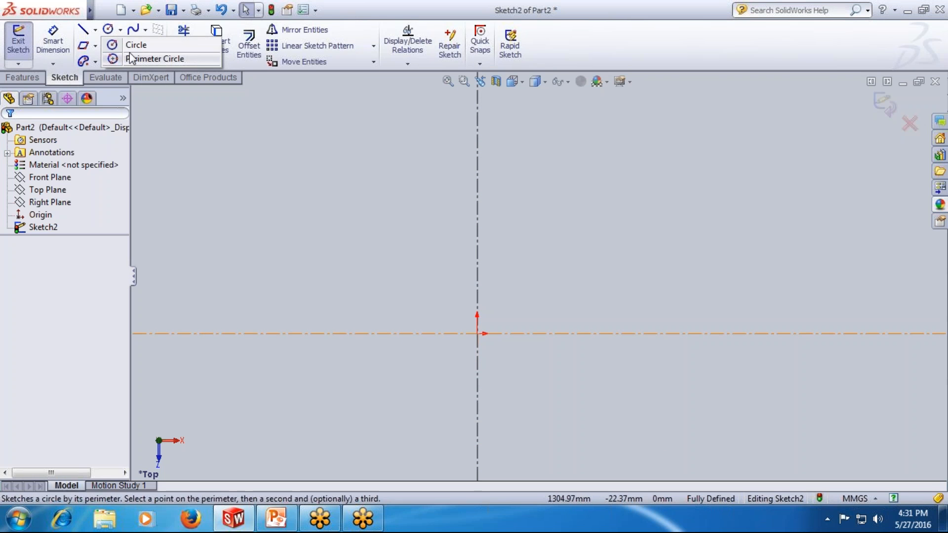
left_click(134, 46)
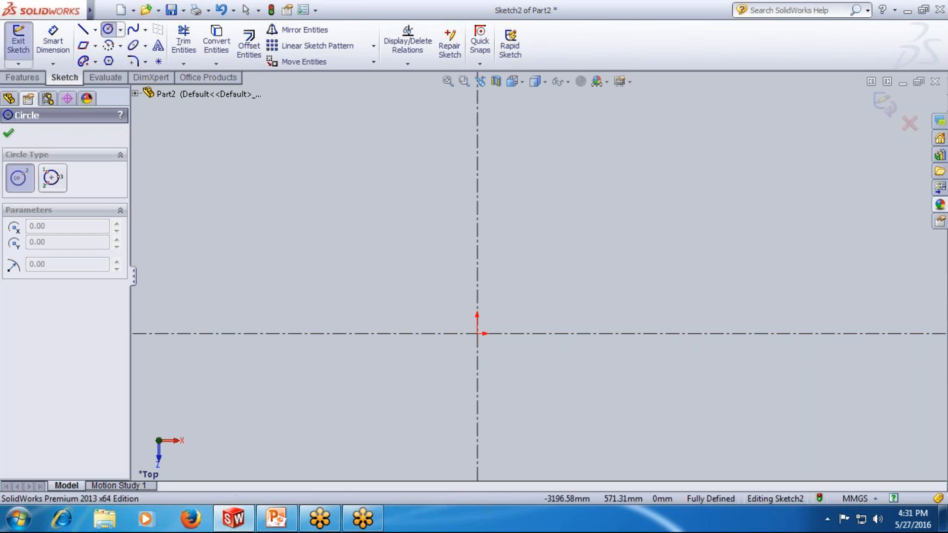
left_click(477, 333)
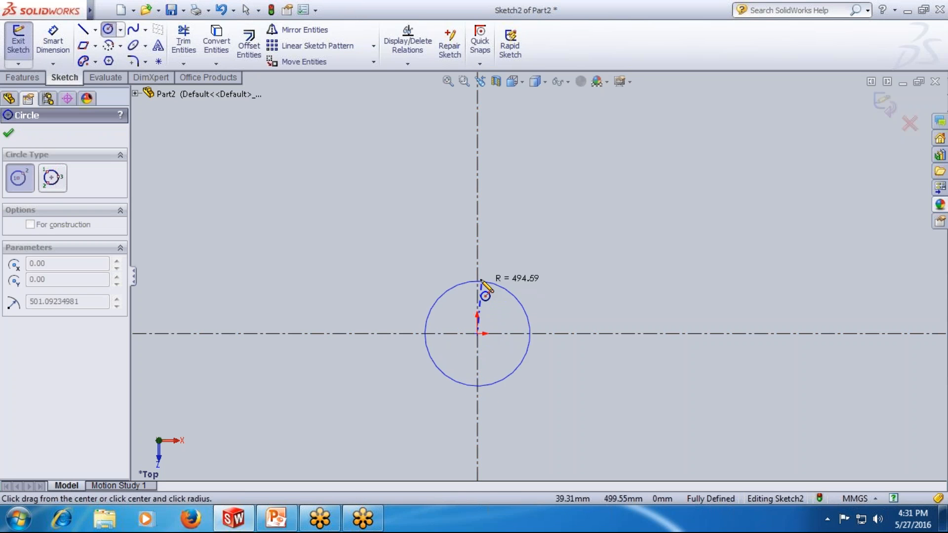
left_click(510, 285)
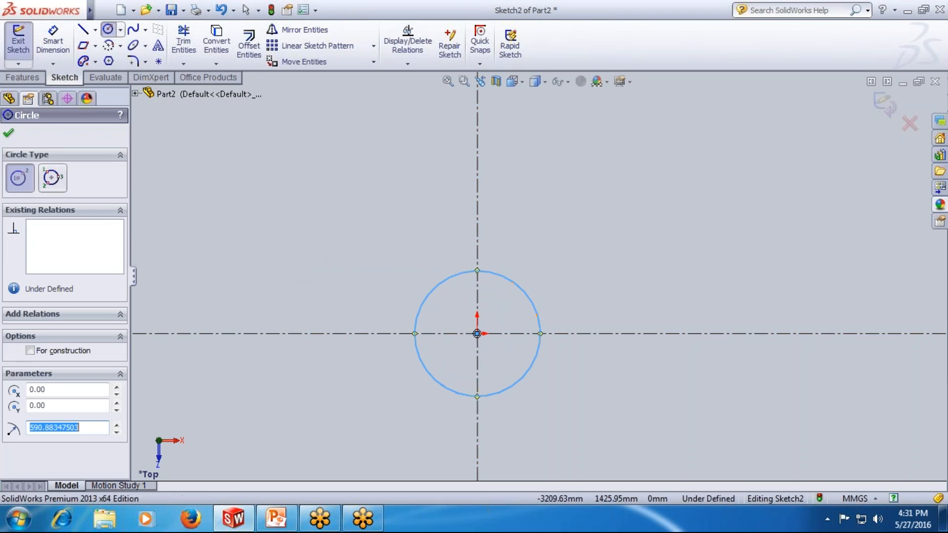
Dimension the circle's diameter to 100 mm and move the dimension text close to the circle's upper-left side
left_click(51, 56)
left_click(423, 297)
left_click(405, 274)
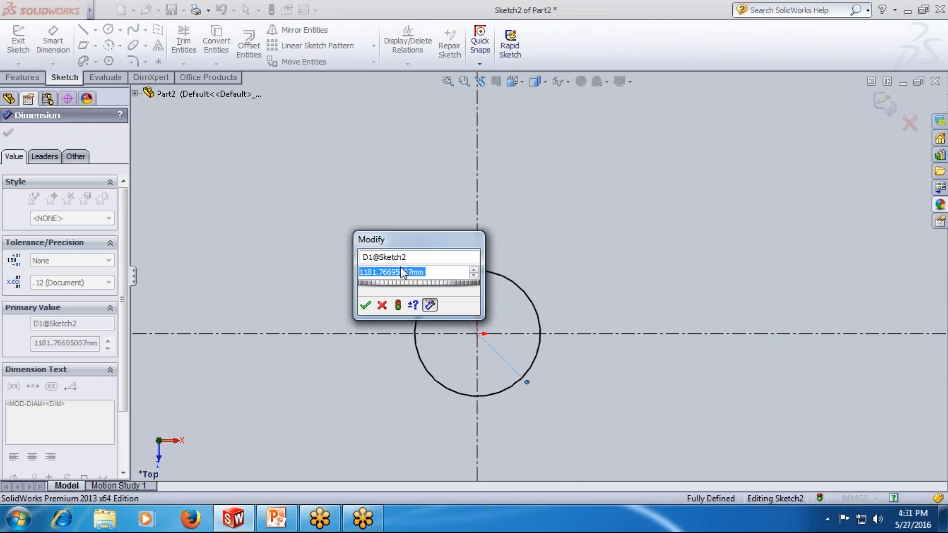
type("100")
key("Return")
left_click(457, 351)
scroll(457, 350, "down", 4)
scroll(523, 306, "down", 7)
scroll(518, 304, "up", 2)
left_click_drag(389, 141, 442, 207)
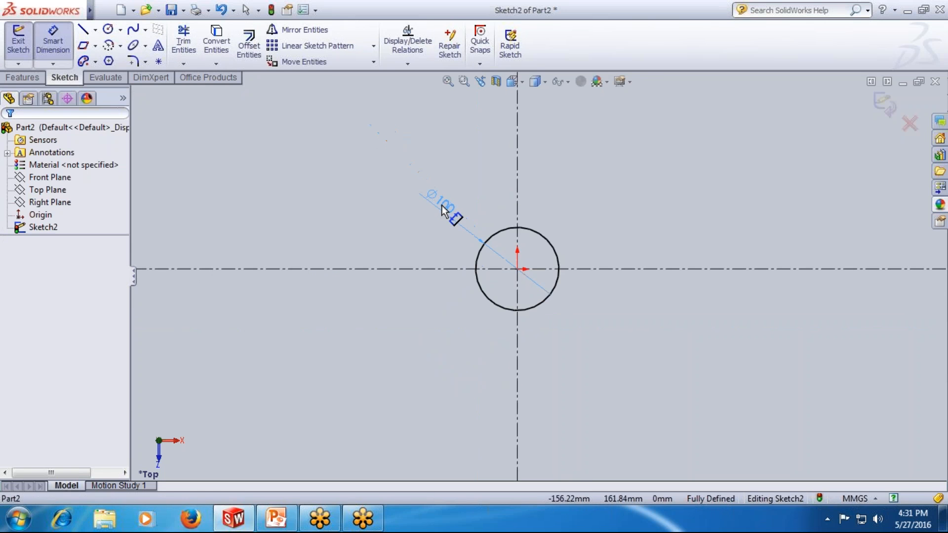
key("Escape")
Delete the 100 mm circle around the origin
left_click(549, 244)
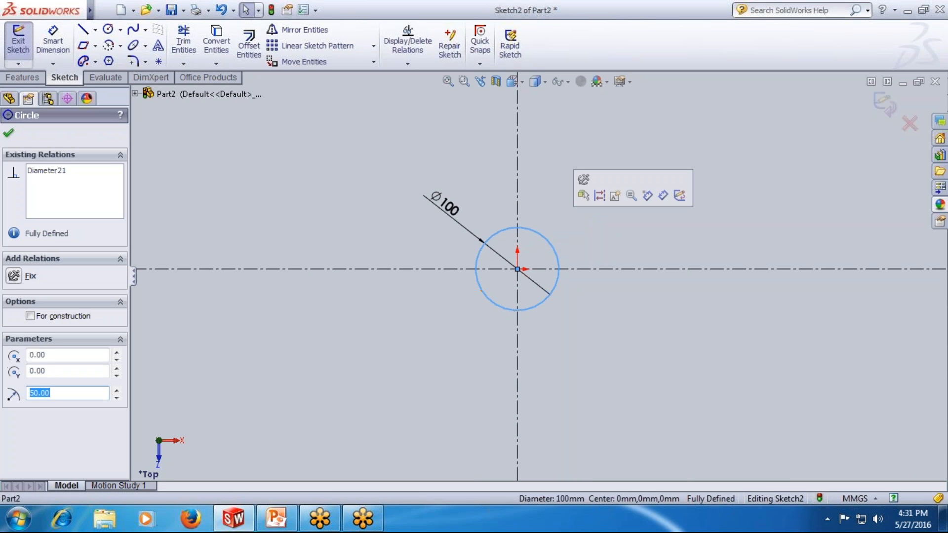
key("Delete")
left_click(401, 275)
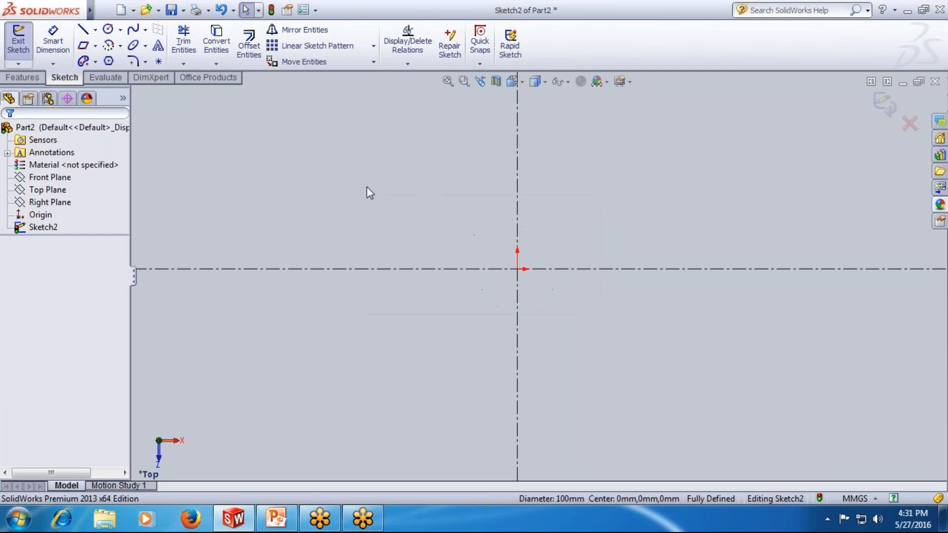
Sketch two separate slanted lines above the horizontal centerline, one on each side of the vertical centerline, both sloping down toward it
left_click(120, 30)
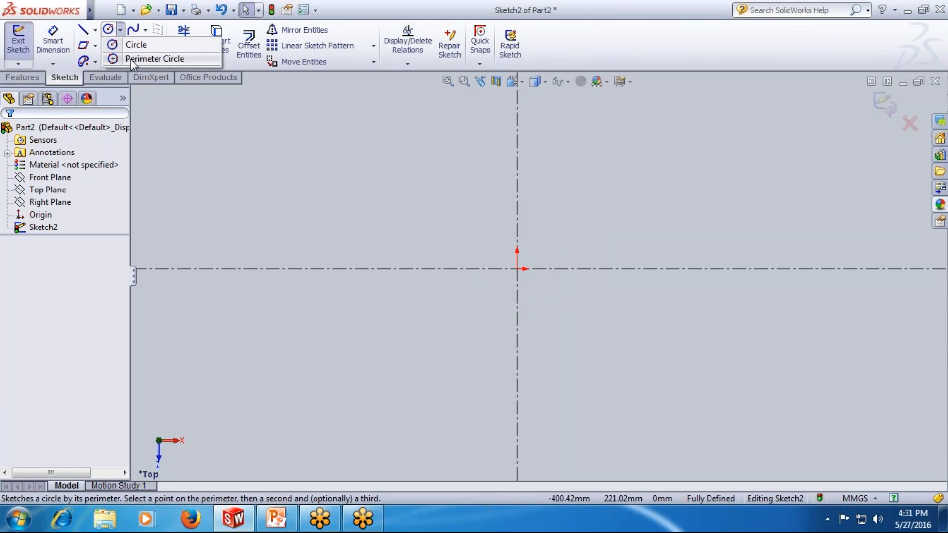
left_click(83, 30)
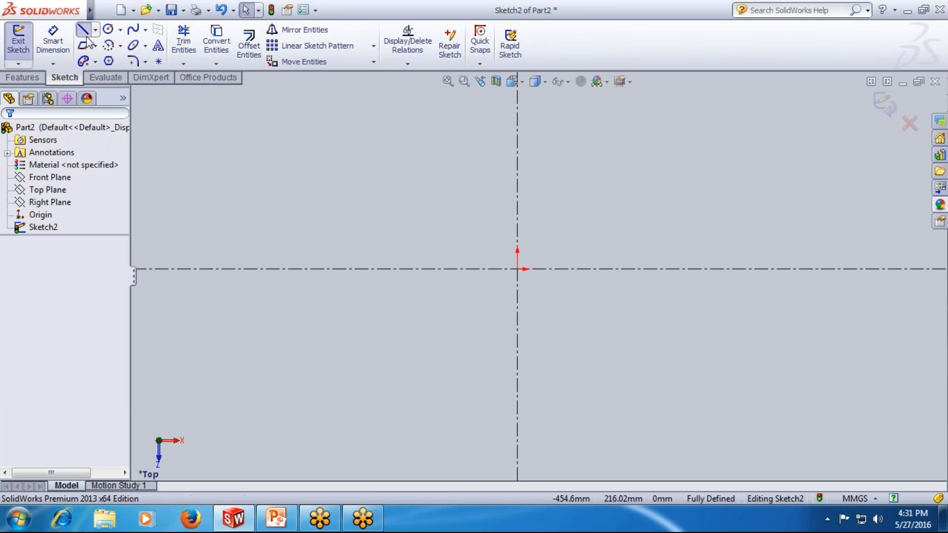
left_click(391, 147)
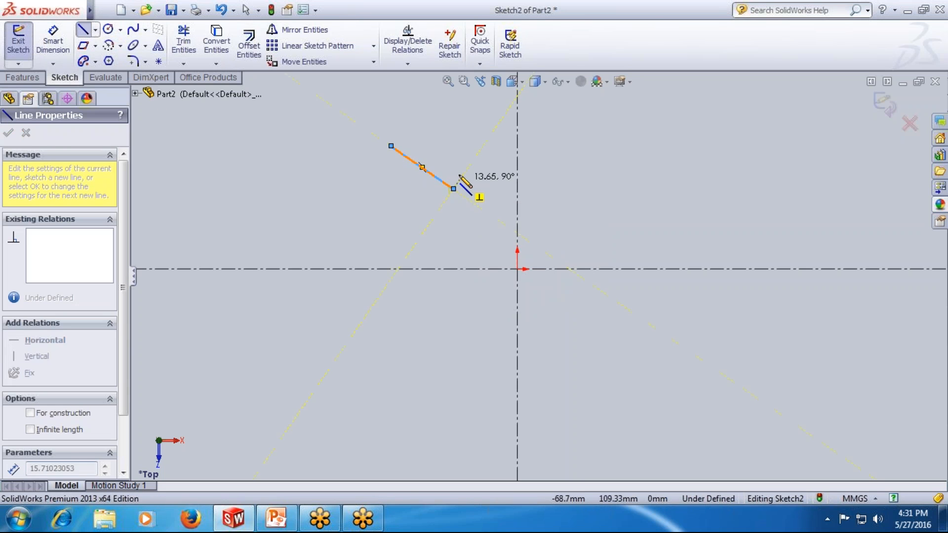
left_click(453, 189)
key("Escape")
left_click(91, 31)
left_click(630, 129)
left_click(584, 183)
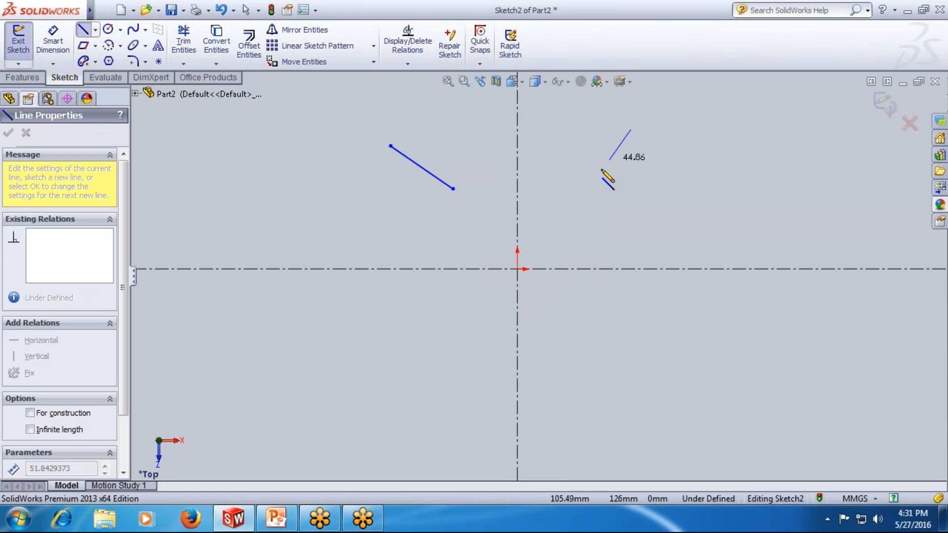
key("Escape")
Sketch a short vertical line on the vertical centerline below the origin
left_click(83, 30)
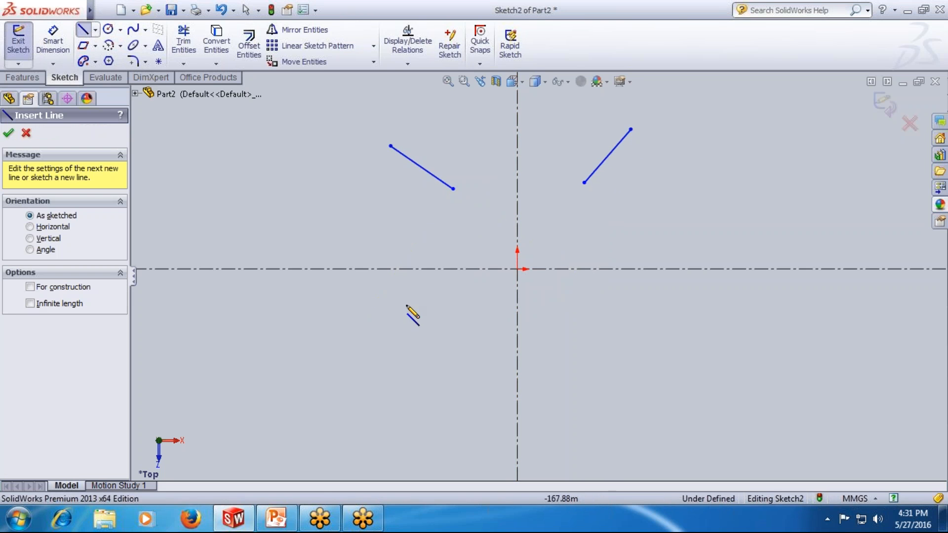
left_click(518, 367)
left_click(519, 302)
key("Escape")
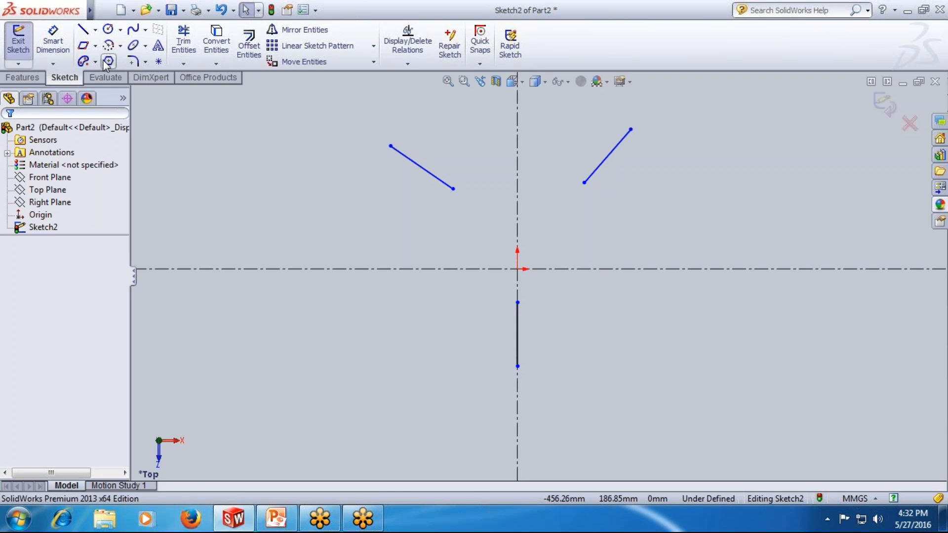
Try a Perimeter Circle through the inner endpoints of the three lines, and undo it
left_click(120, 29)
left_click(145, 57)
left_click(453, 188)
left_click(585, 183)
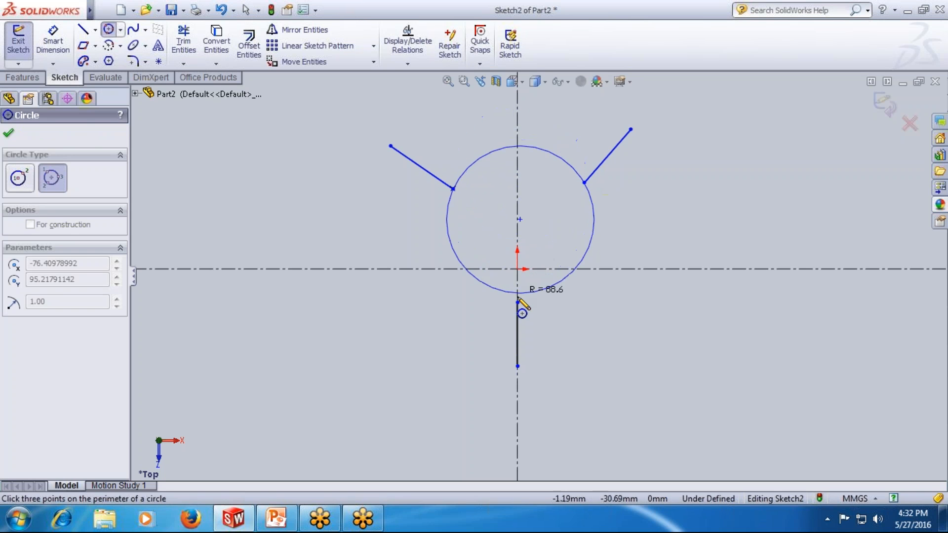
left_click(518, 302)
key("Escape")
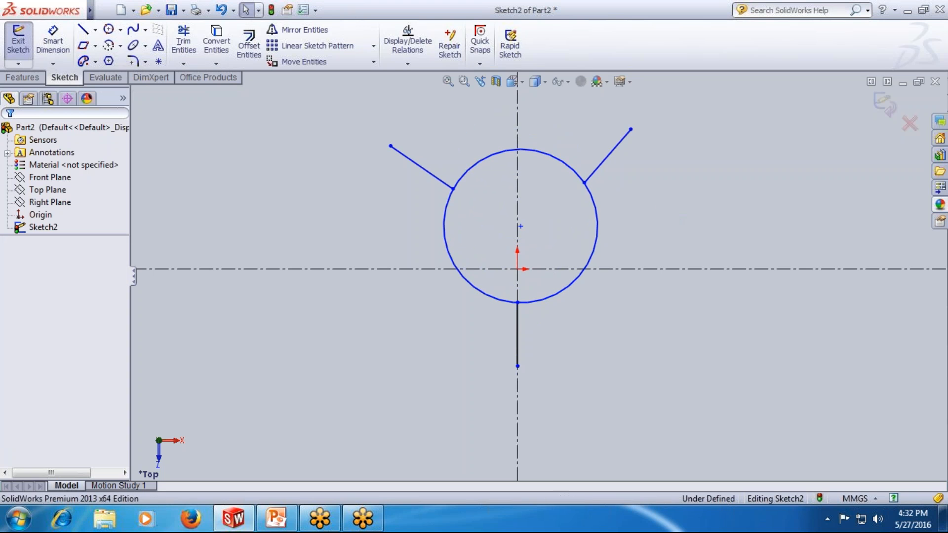
key("ctrl+z")
left_click(120, 29)
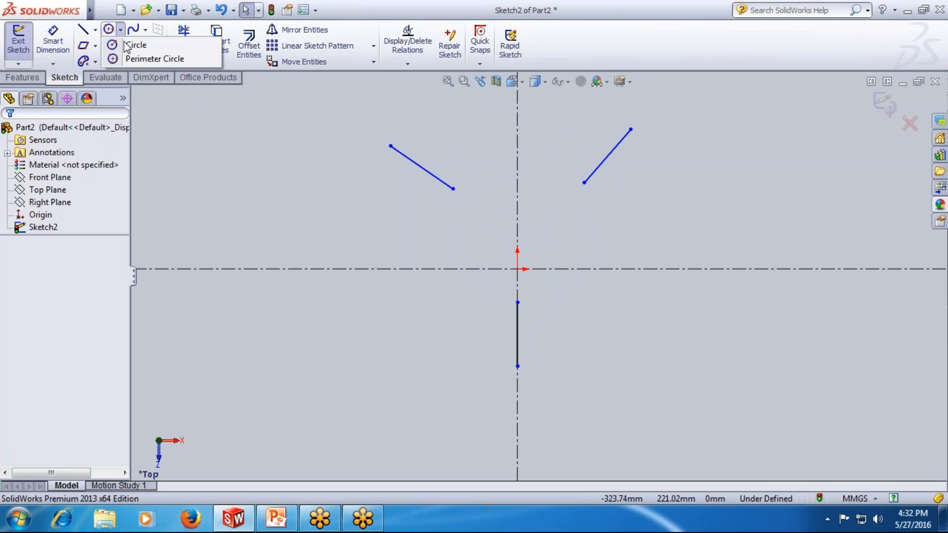
Sketch a Centerpoint Arc centred on the origin as a semicircle above the horizontal centerline, radius about 63 mm
left_click(120, 46)
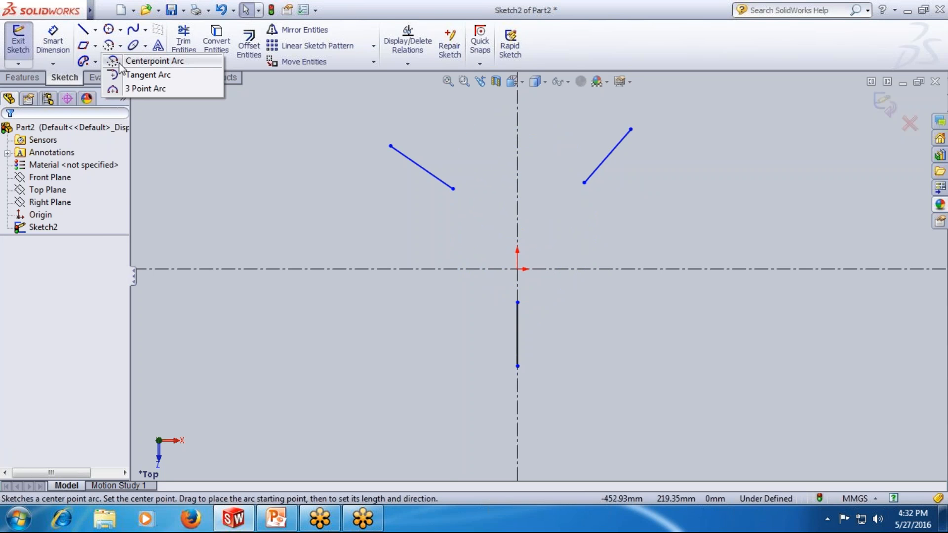
left_click(148, 61)
left_click(518, 269)
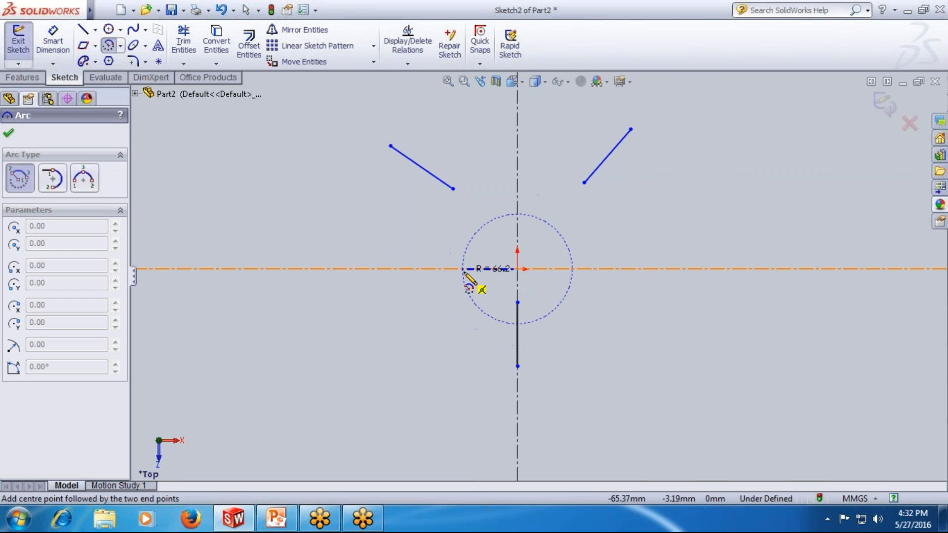
left_click(465, 269)
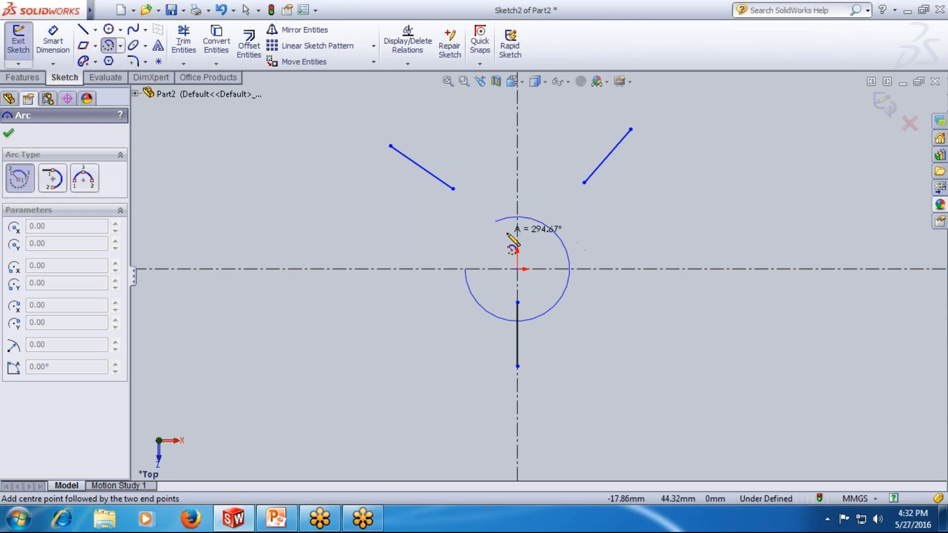
left_click(573, 269)
key("Escape")
key("Escape")
Dimension the semicircular arc centred on the origin with a radius of 75 mm
left_click(53, 41)
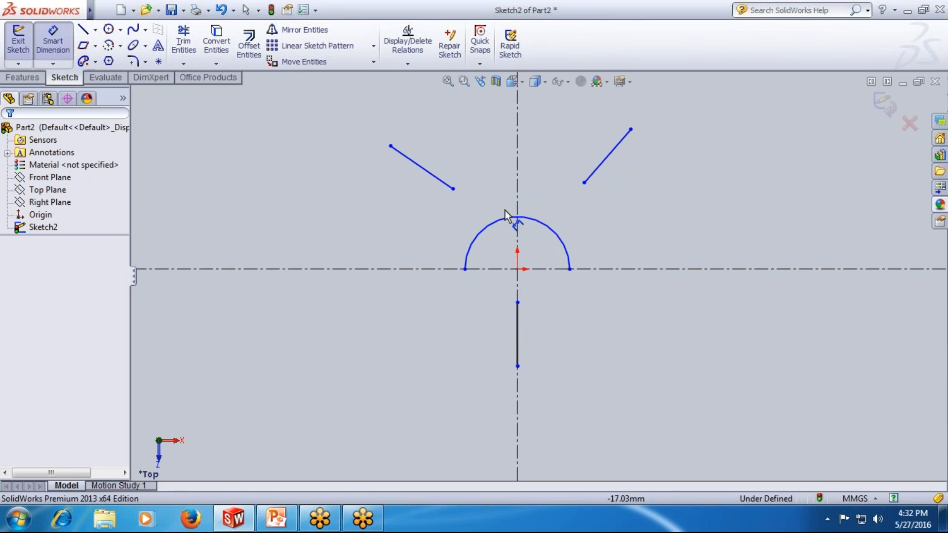
left_click(505, 217)
left_click(543, 222)
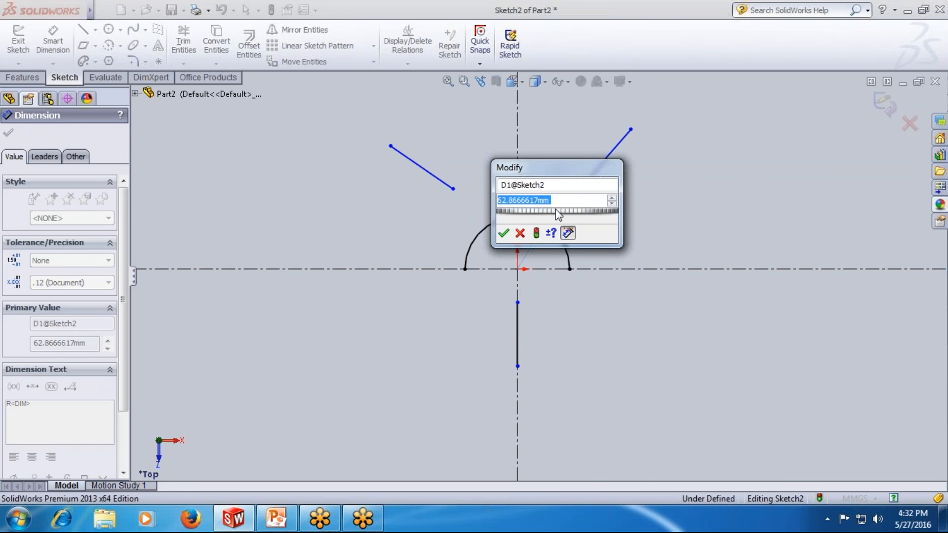
type("75")
key("Return")
key("Escape")
key("Escape")
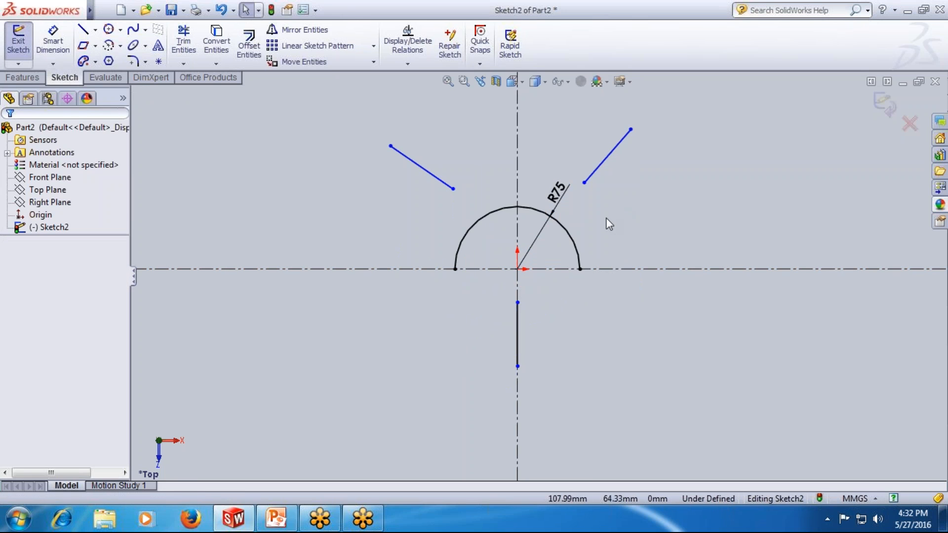
Delete the semicircular arc together with its radius dimension
left_click(571, 237)
key("Delete")
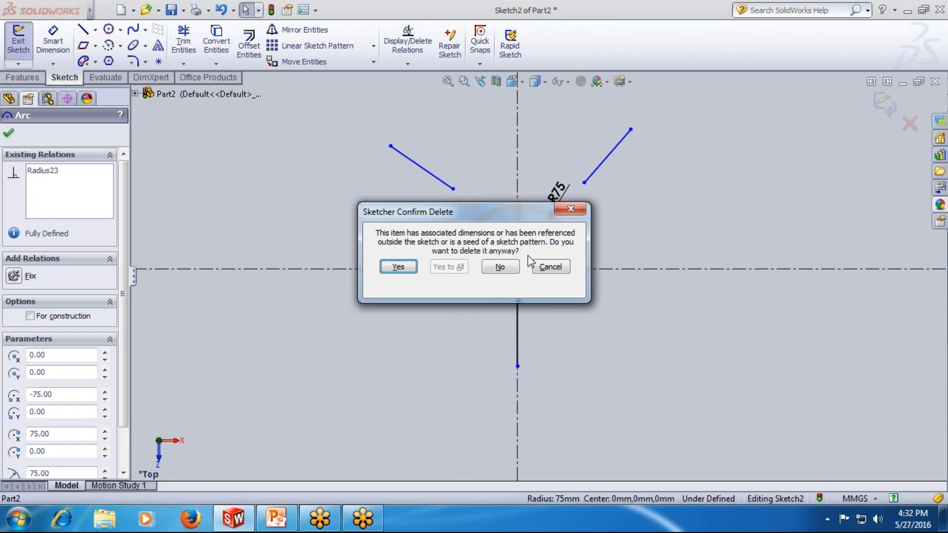
left_click(398, 269)
Sketch a Tangent Arc from the upper endpoint of the vertical line, curving up and right across the horizontal centerline, radius about 86 mm
left_click(121, 46)
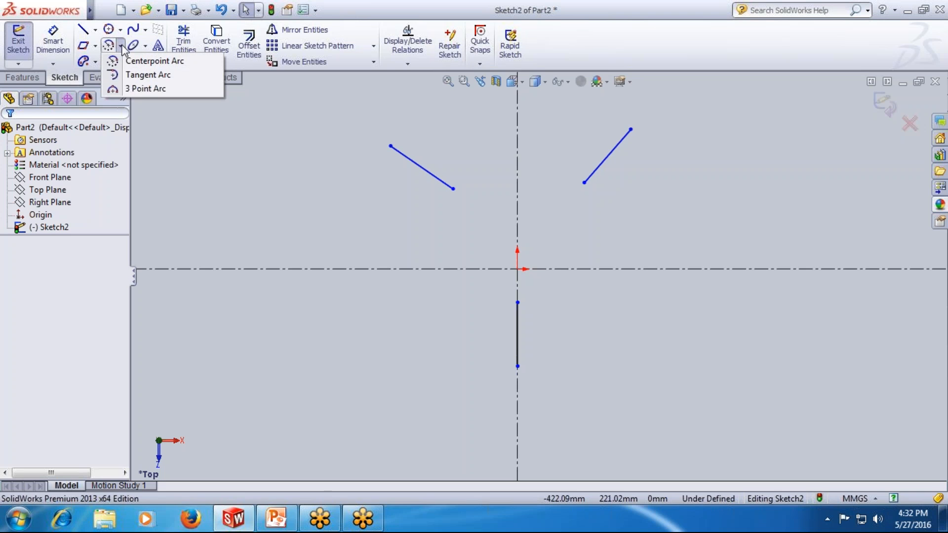
left_click(132, 76)
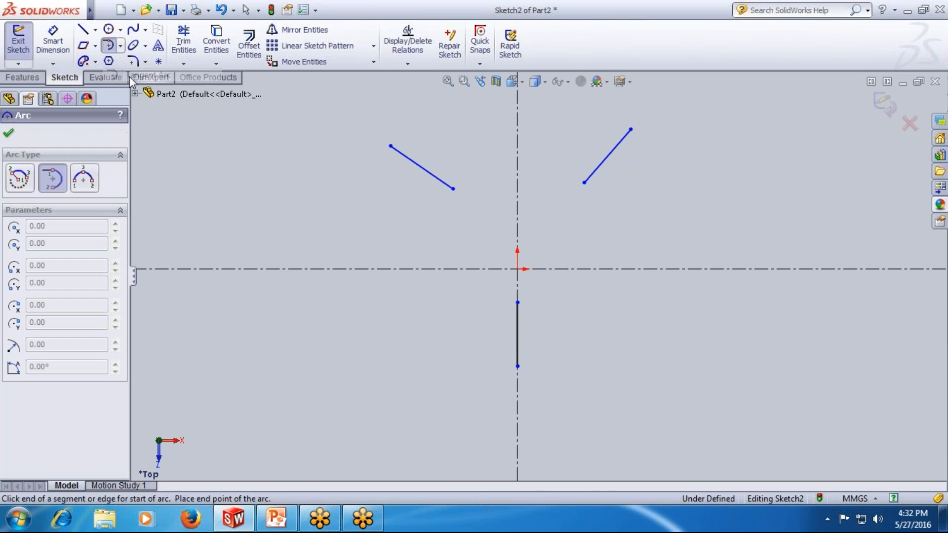
left_click(517, 302)
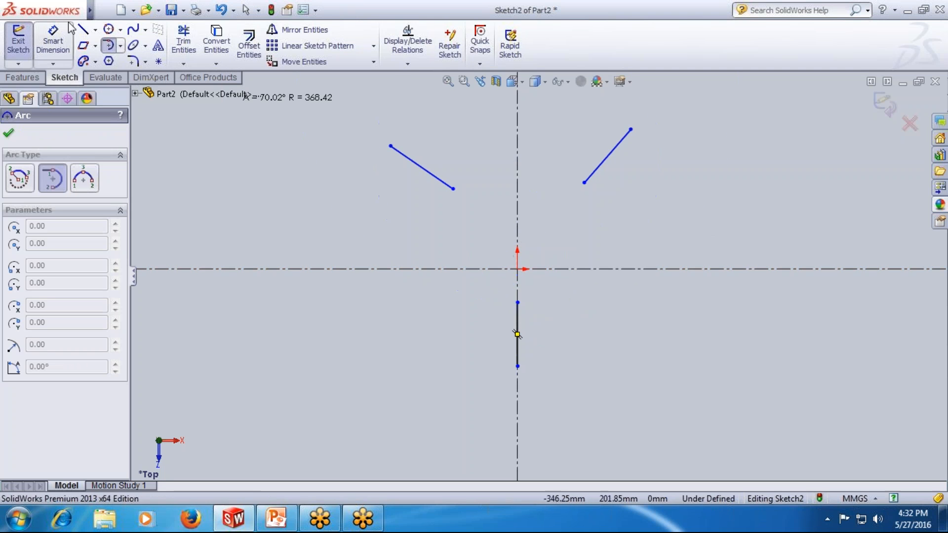
left_click(120, 45)
left_click(131, 74)
left_click(116, 50)
left_click(517, 303)
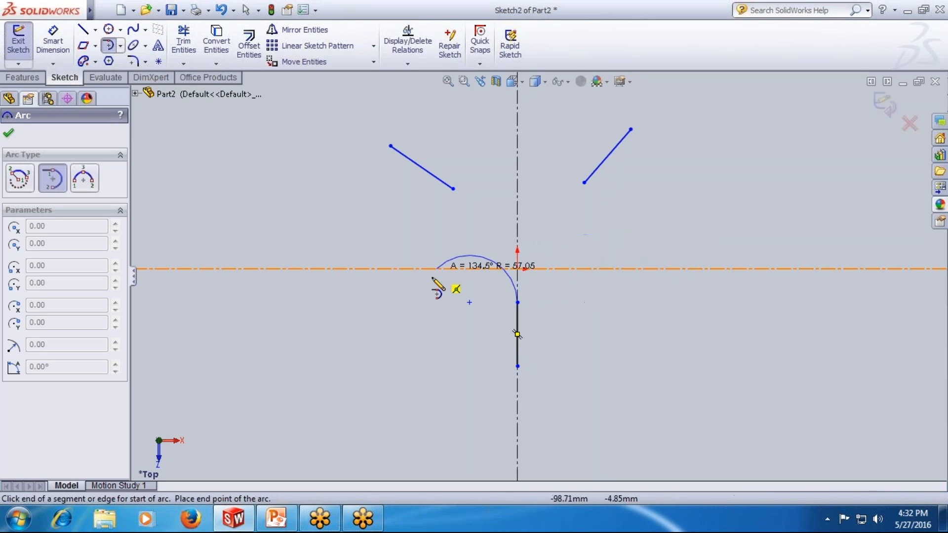
left_click(588, 232)
key("Escape")
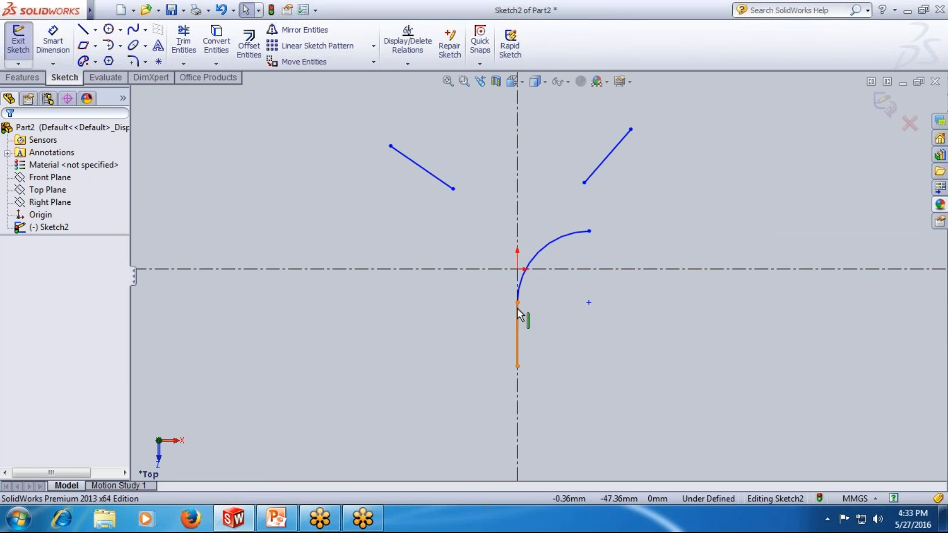
Sketch a 3 Point Arc between the inner endpoints of the two slanted lines, bulging upward, radius about 79 mm
left_click(120, 46)
left_click(133, 90)
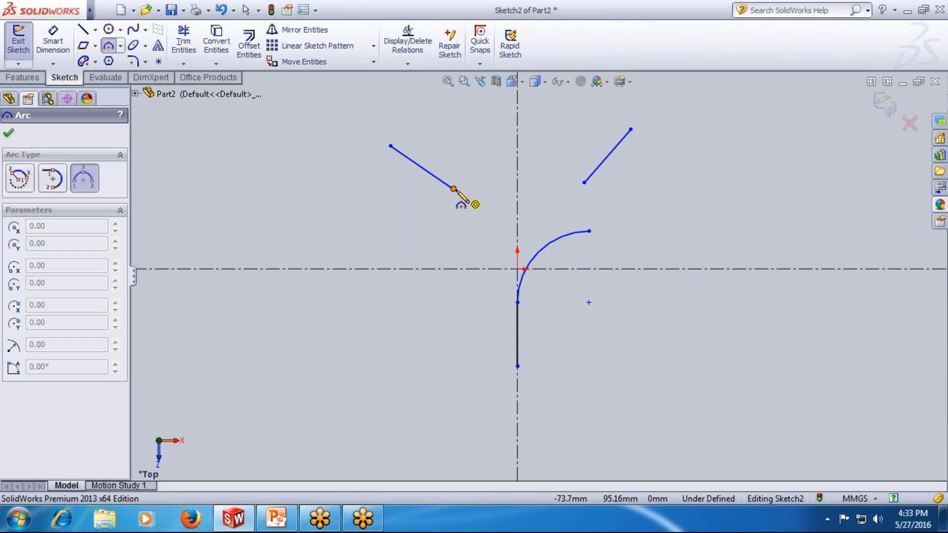
left_click(453, 189)
left_click(585, 183)
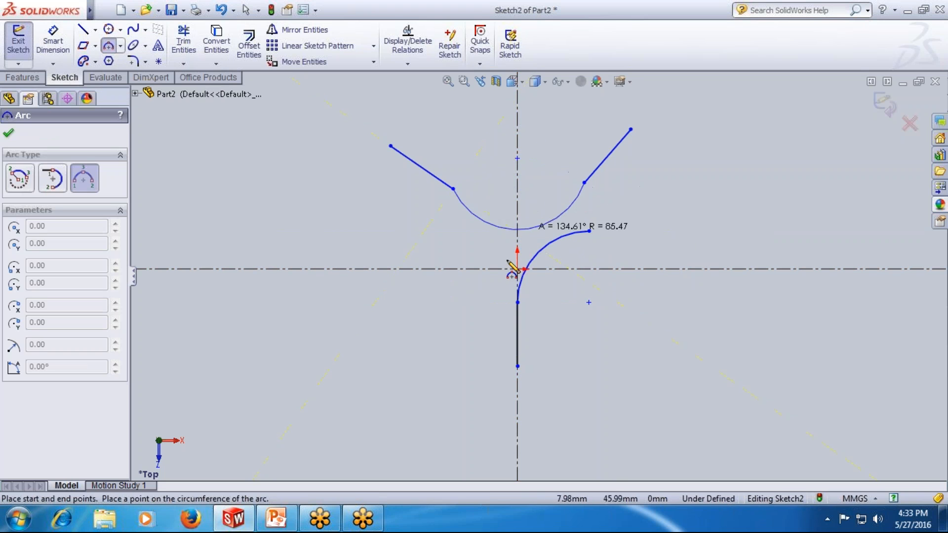
left_click(501, 133)
key("Escape")
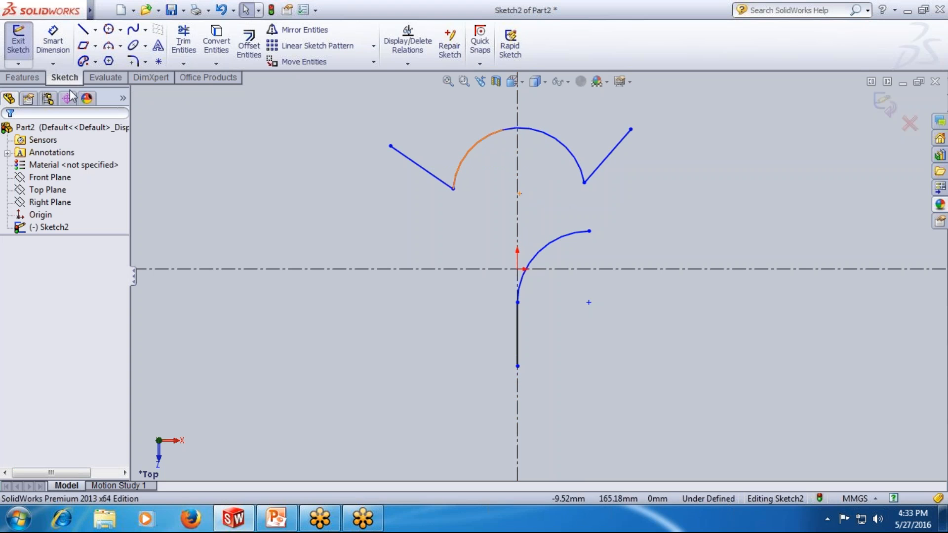
Delete both arcs and all three lines, keeping only the two centerlines
left_click(574, 160)
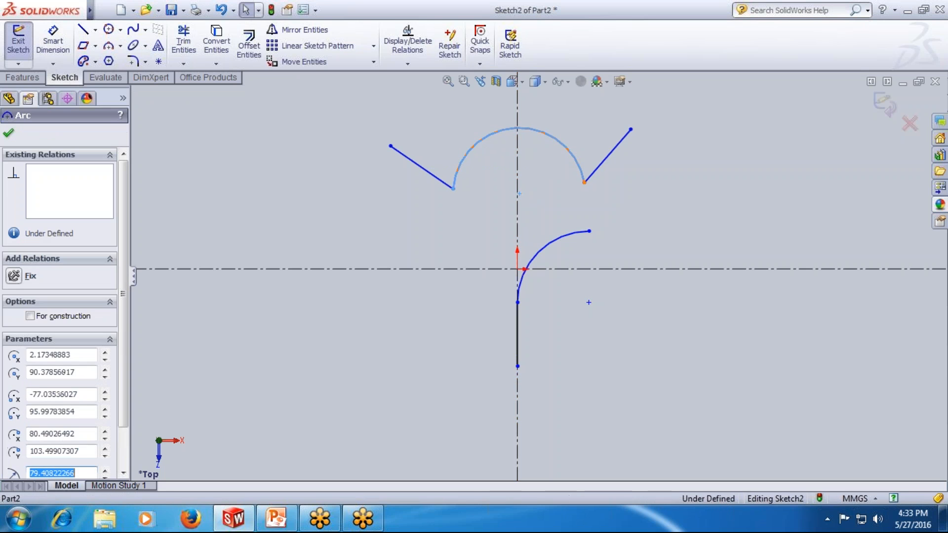
key("Delete")
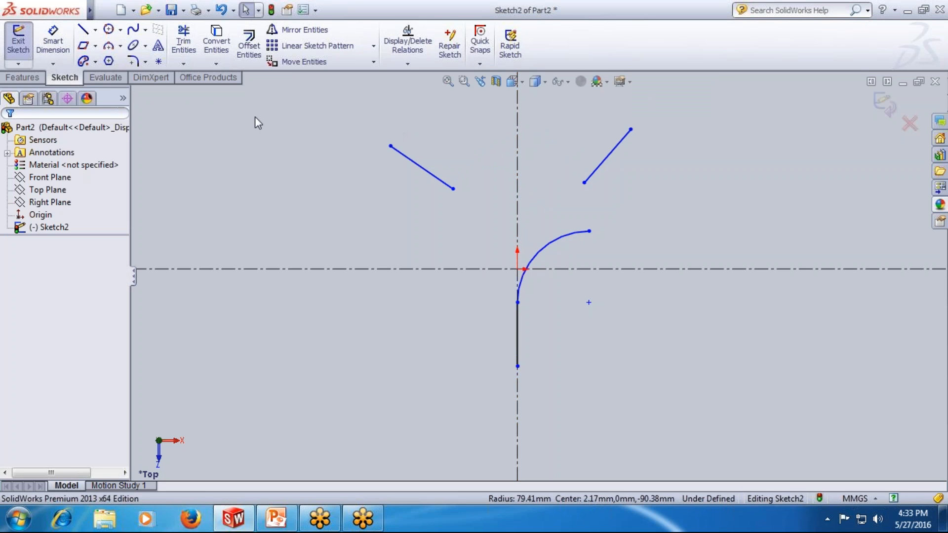
left_click(120, 45)
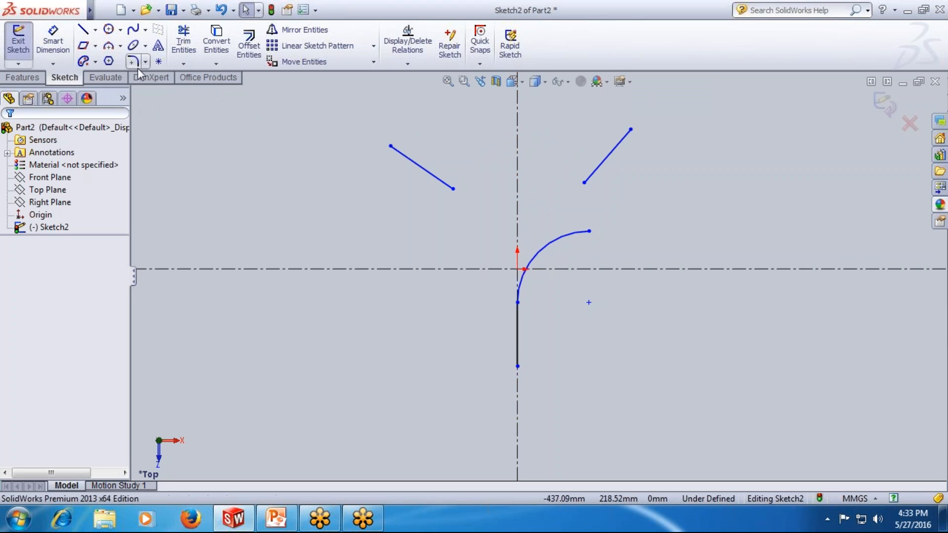
left_click(538, 253)
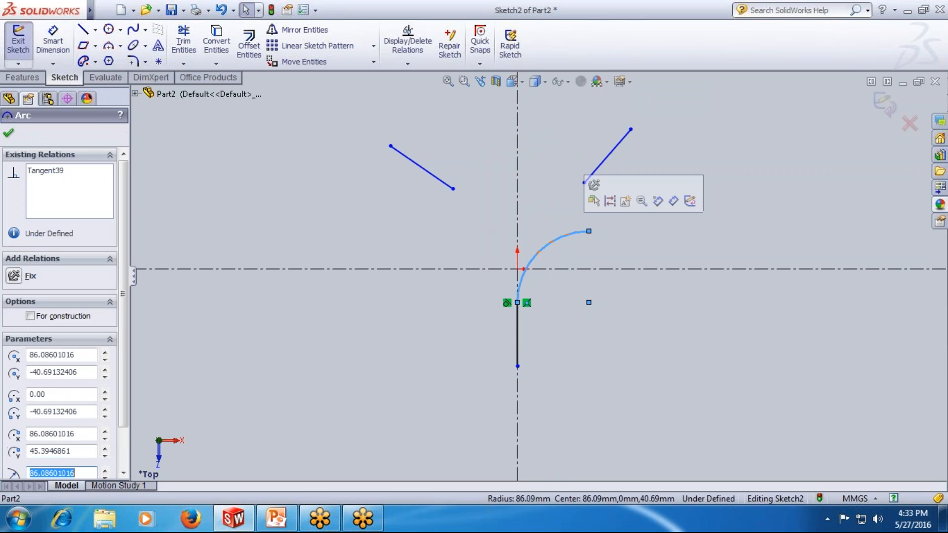
key("Delete")
left_click(517, 333)
key("Delete")
left_click(608, 155)
key("Delete")
left_click(439, 179)
key("Delete")
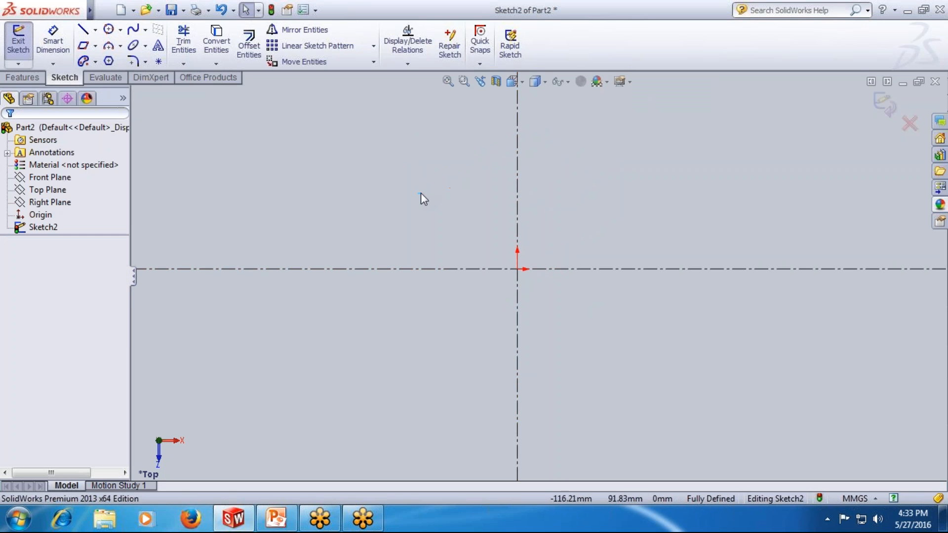
Sketch a 5-sided Inscribed circle polygon centred on the origin, one vertex straight up on the vertical centerline, circle diameter about 176 mm
left_click(109, 62)
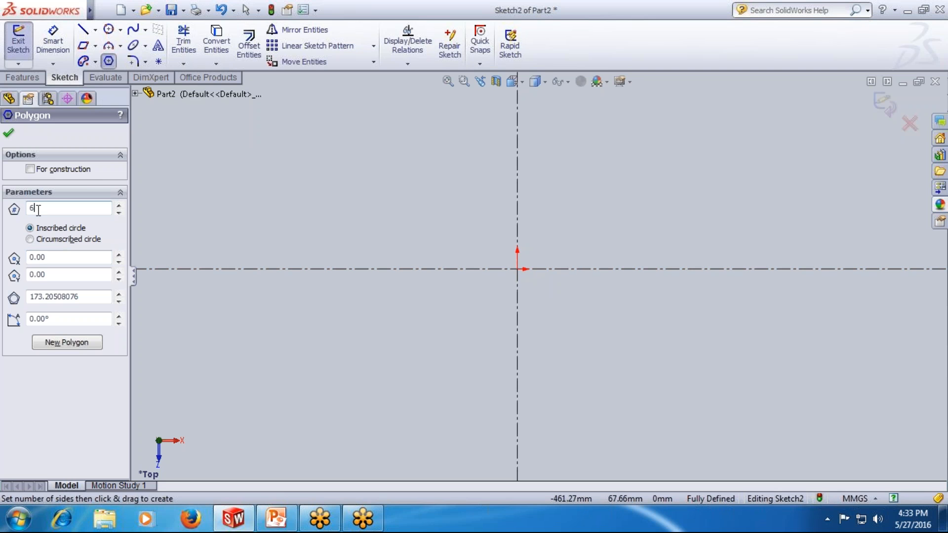
type("32")
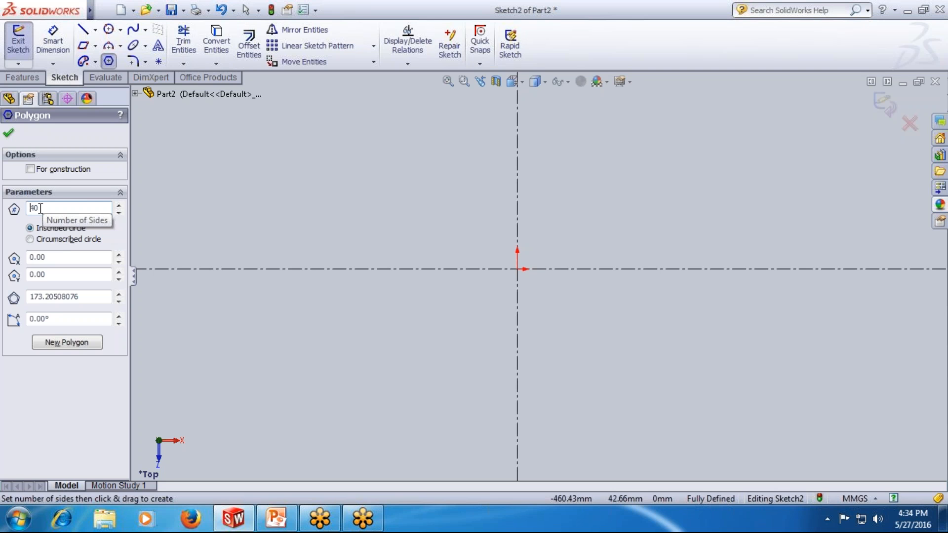
double_click(44, 207)
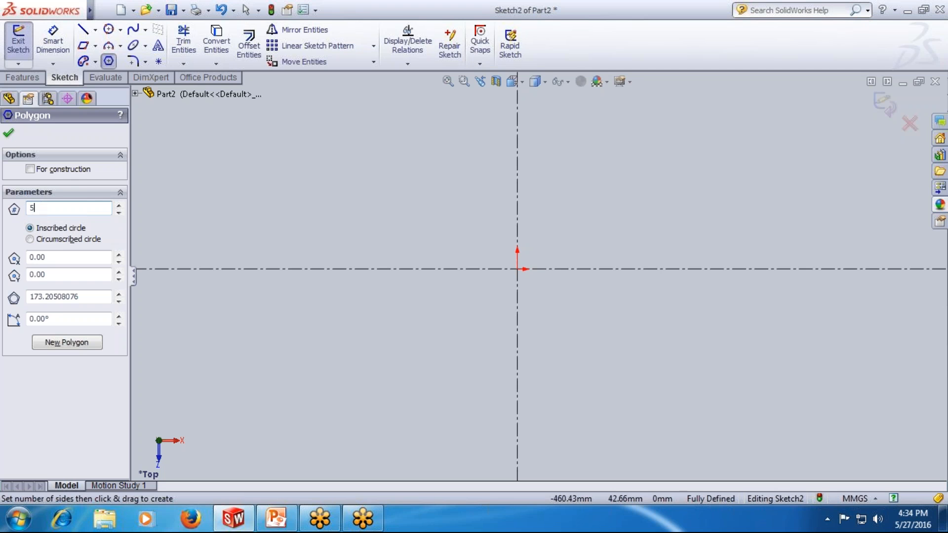
type("5")
left_click_drag(517, 269, 519, 179)
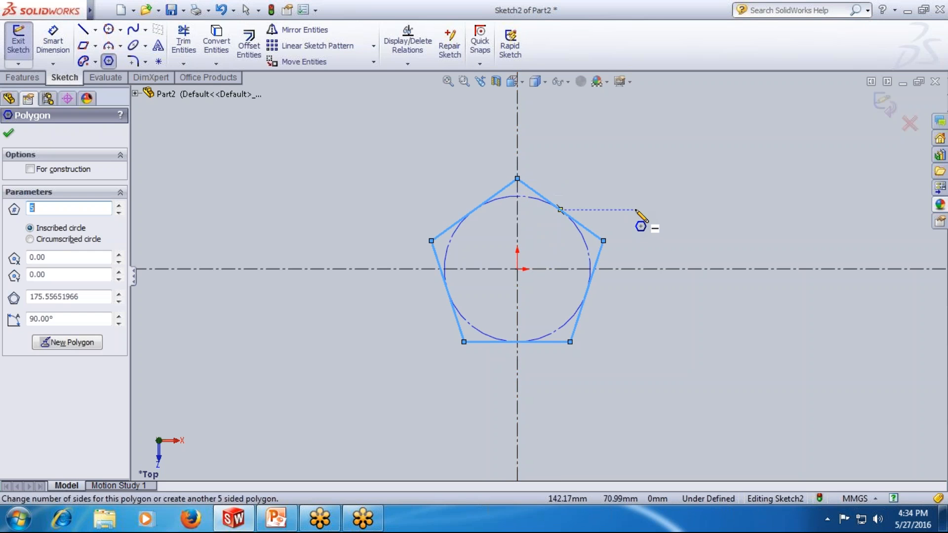
key("Escape")
Dimension the pentagon's inscribed construction circle with a diameter of 150 mm
scroll(633, 202, "up", 1)
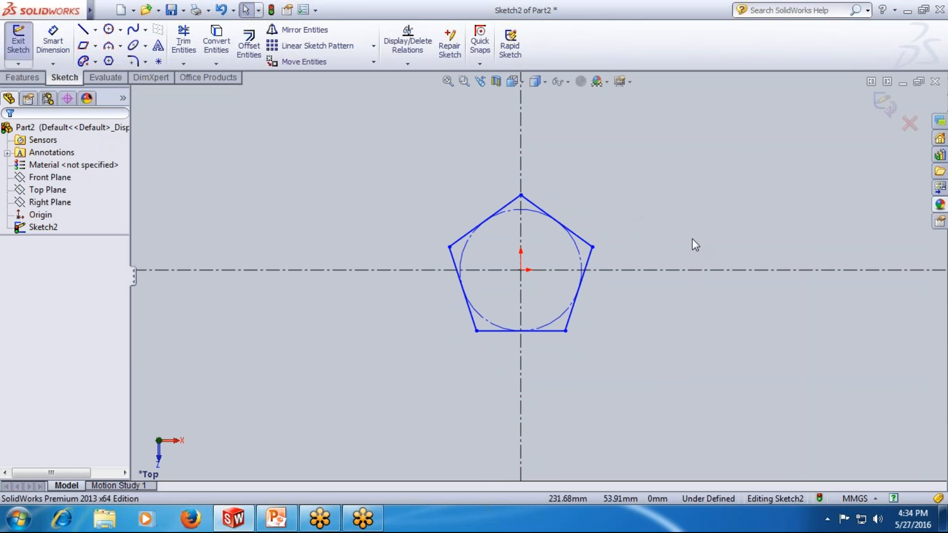
scroll(692, 238, "down", 1)
left_click(53, 40)
left_click(560, 258)
left_click(572, 232)
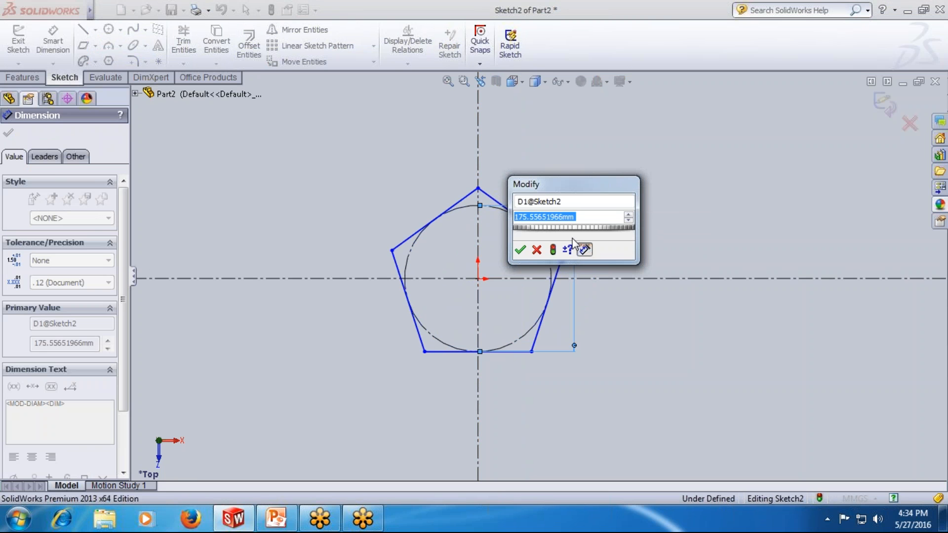
type("150")
key("Return")
key("Escape")
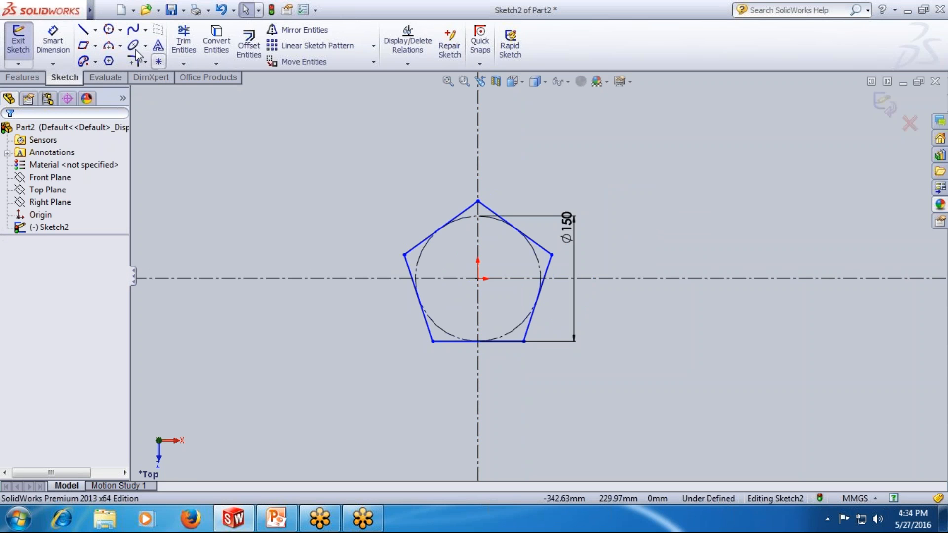
left_click(109, 60)
left_click(717, 279)
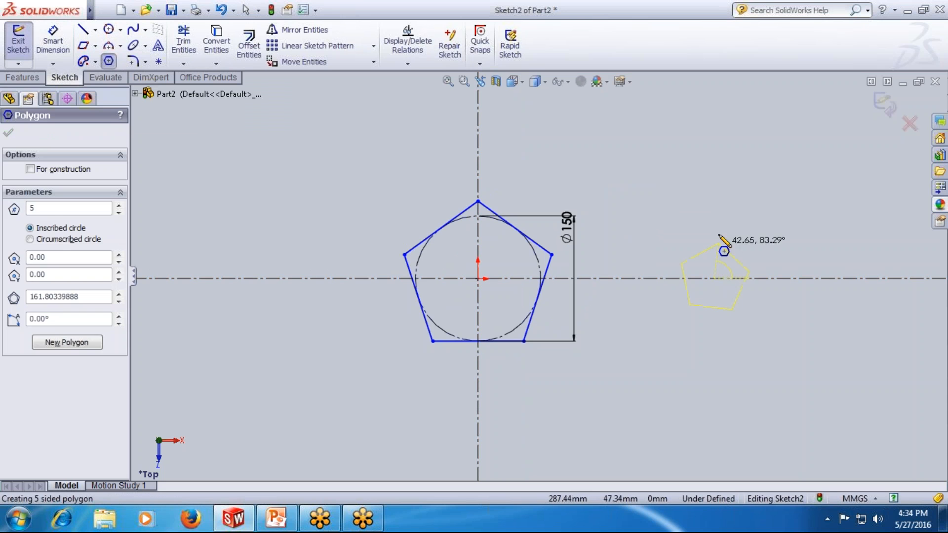
key("Escape")
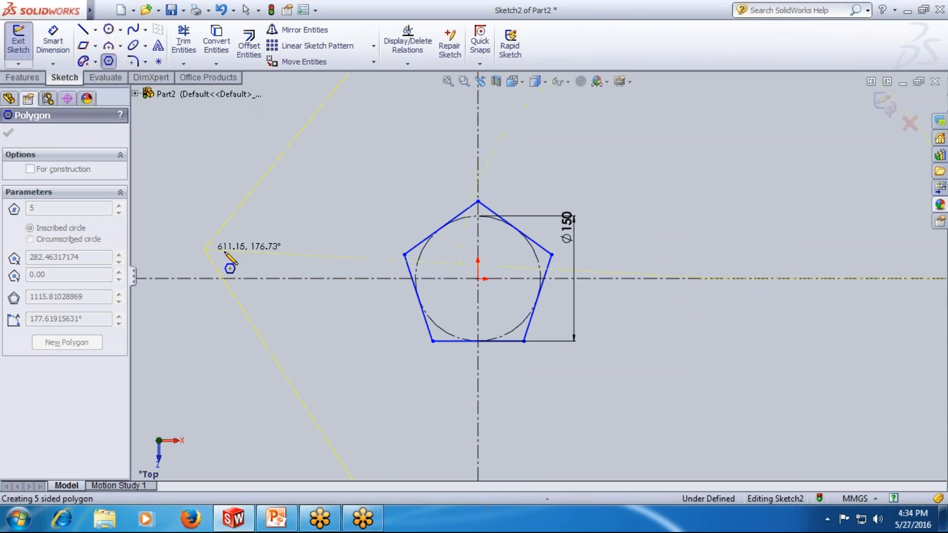
Sketch a 5-sided Circumscribed circle polygon on the horizontal centerline right of the first pentagon, vertex straight up, circle diameter about 247 mm
left_click(108, 61)
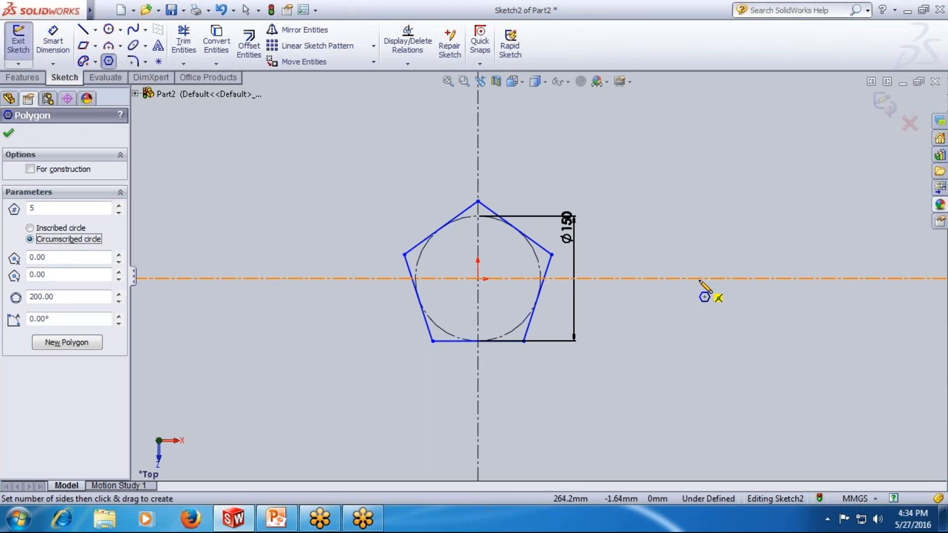
left_click(701, 278)
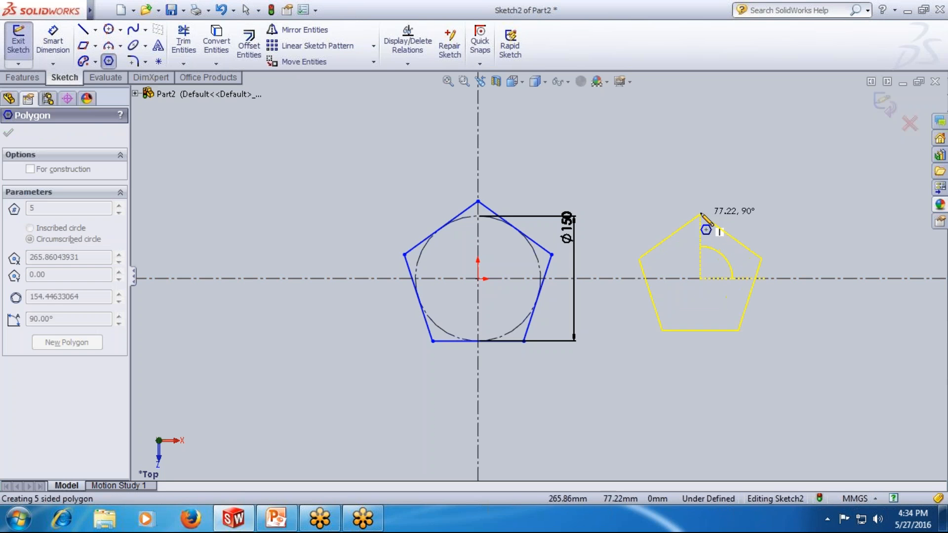
left_click(699, 176)
key("Escape")
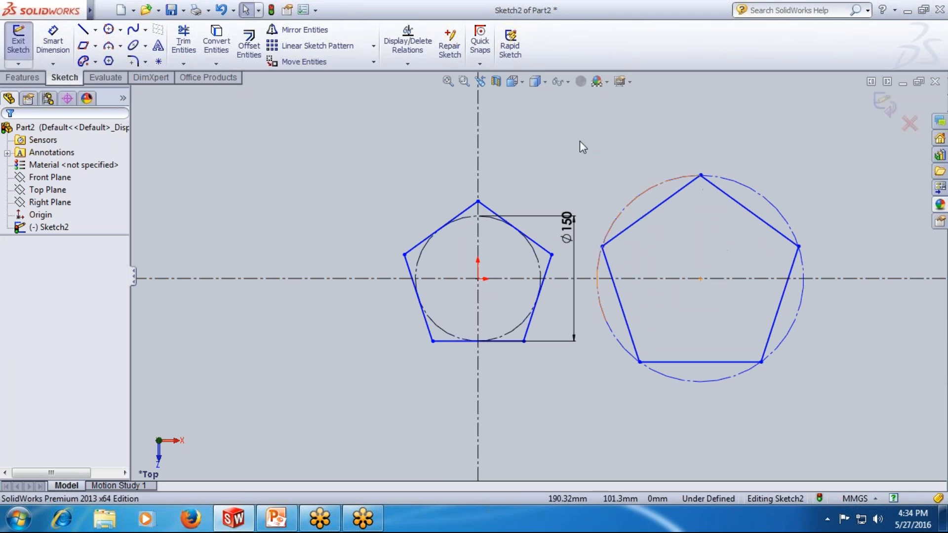
Dimension the second pentagon's circumscribed construction circle with a diameter of 150 mm
key("d")
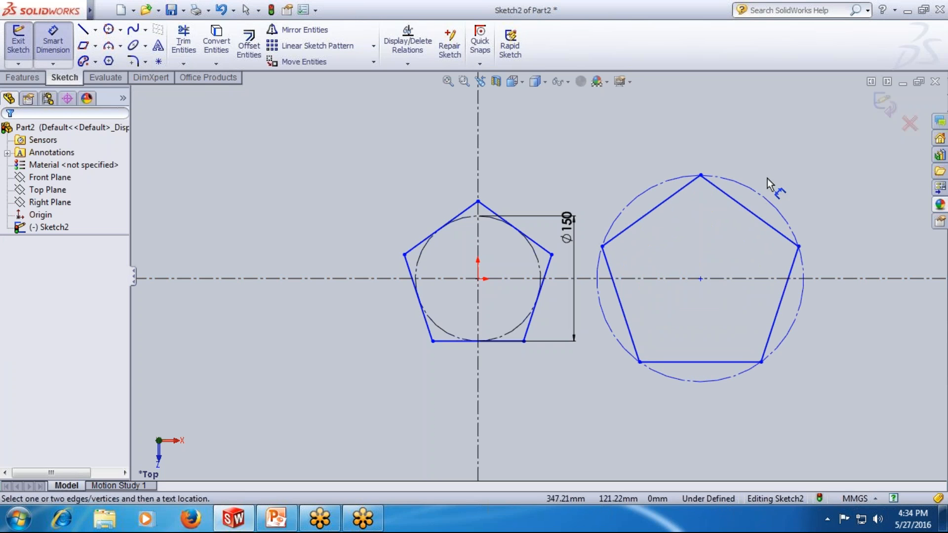
left_click(759, 194)
left_click(789, 159)
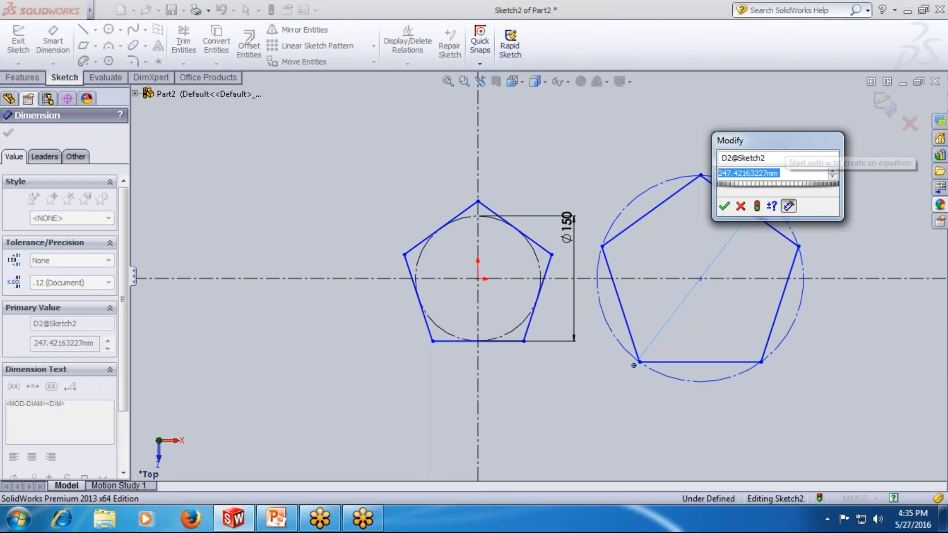
type("150")
key("Return")
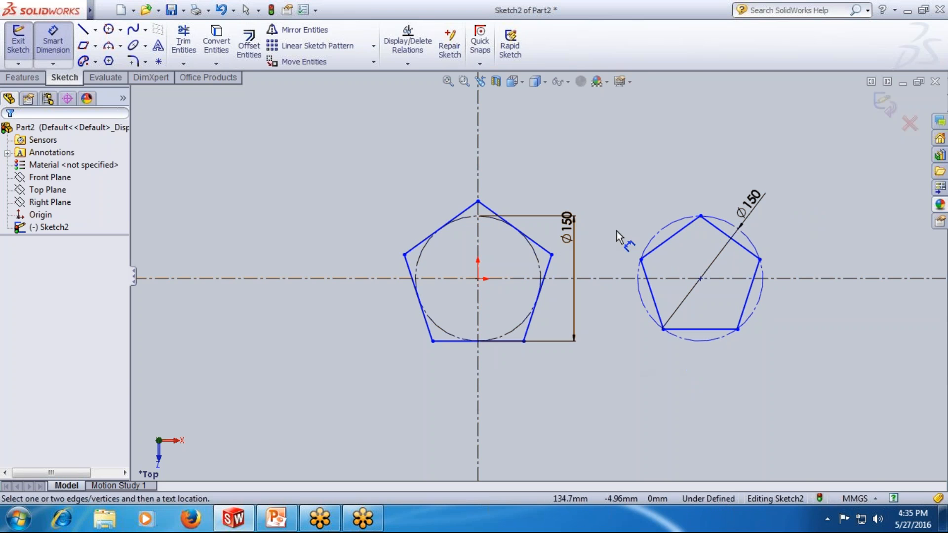
key("Escape")
Delete both pentagons with their construction circles and dimensions
left_click_drag(363, 157, 767, 371)
key("Delete")
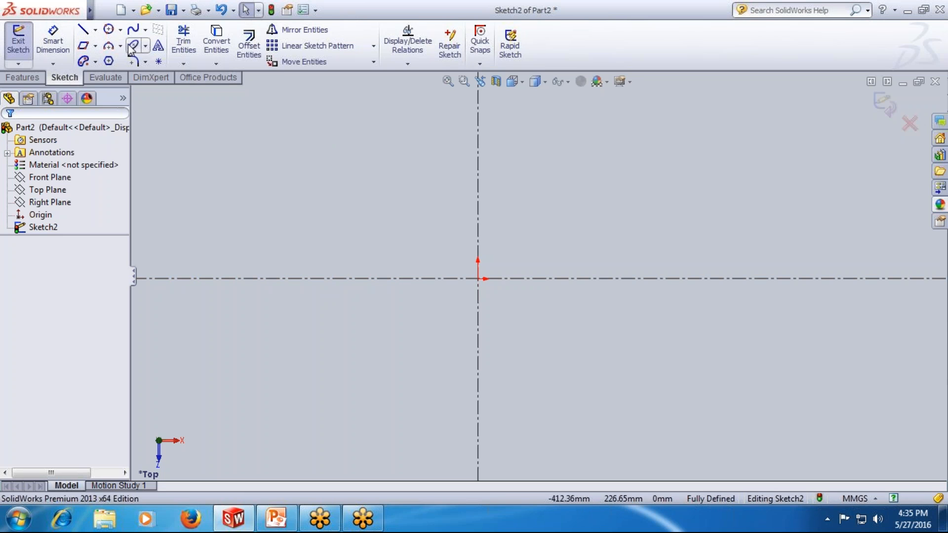
Sketch a wavy 11-point spline below the horizontal centerline, crossing the vertical centerline and starting about 540 mm left of and 115 mm below the origin
left_click(133, 31)
scroll(245, 360, "up", 2)
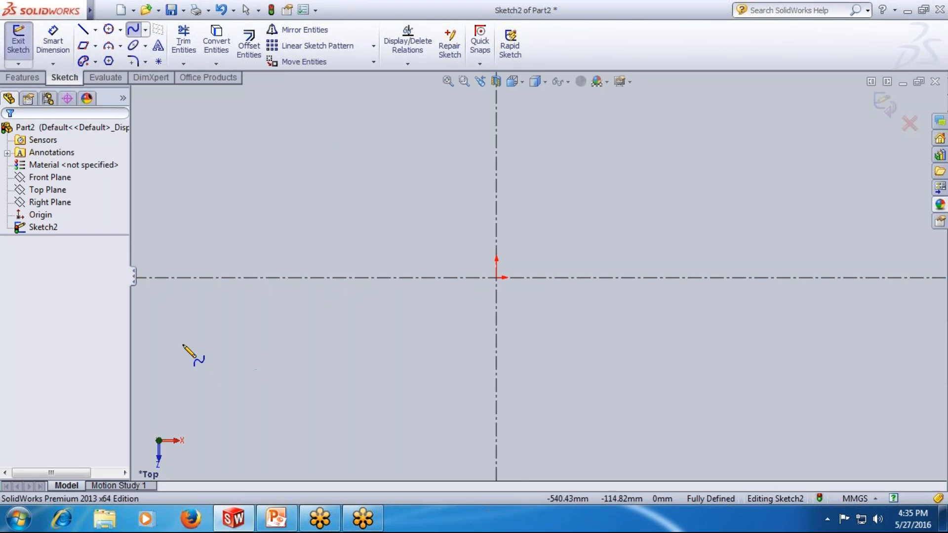
left_click(183, 344)
left_click(256, 385)
left_click(301, 347)
left_click(387, 383)
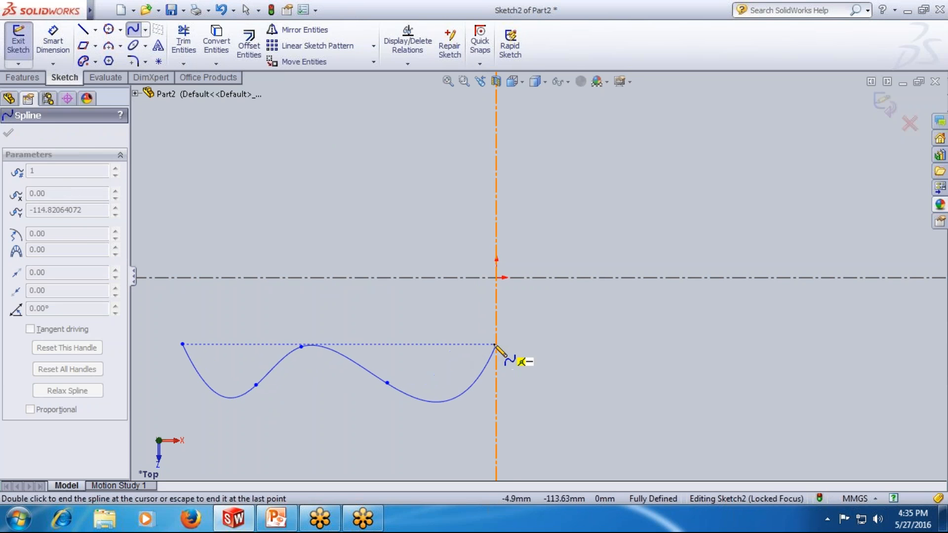
left_click(472, 344)
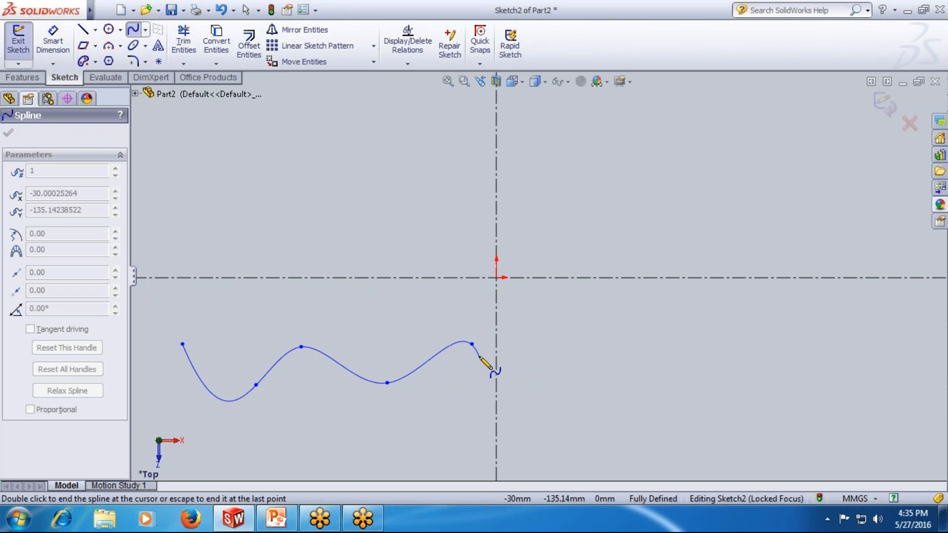
left_click(497, 372)
left_click(536, 344)
left_click(668, 395)
left_click(685, 344)
left_click(772, 390)
left_click(823, 344)
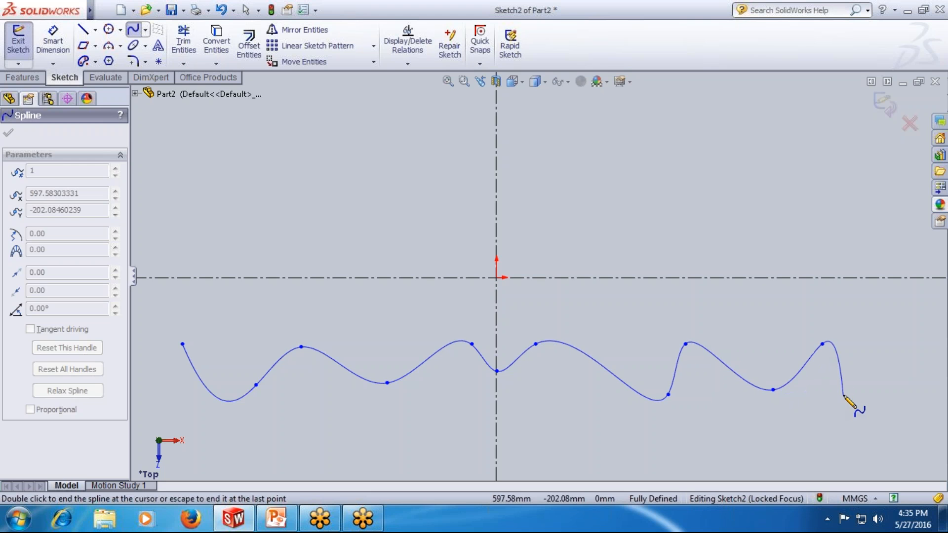
key("Escape")
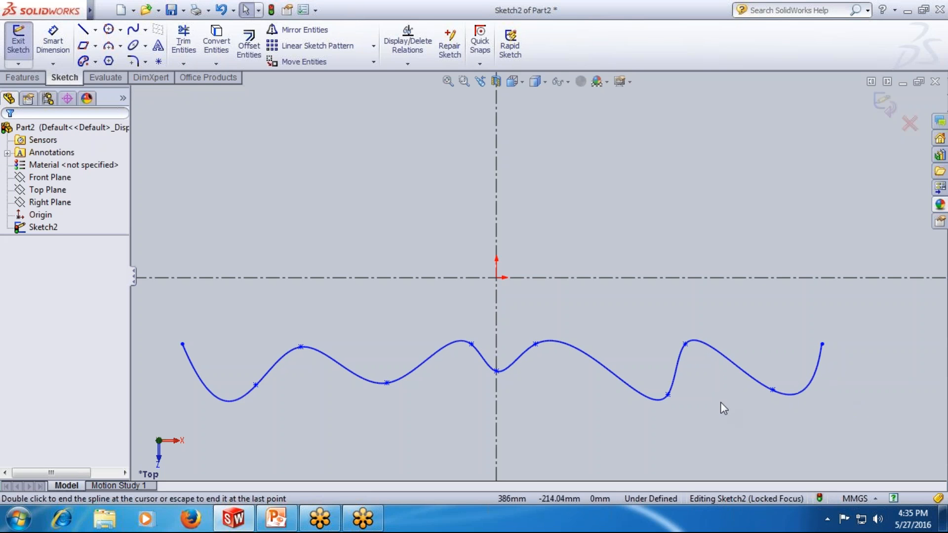
Dimension the spline's left endpoint 100 mm below the horizontal centerline
left_click(54, 45)
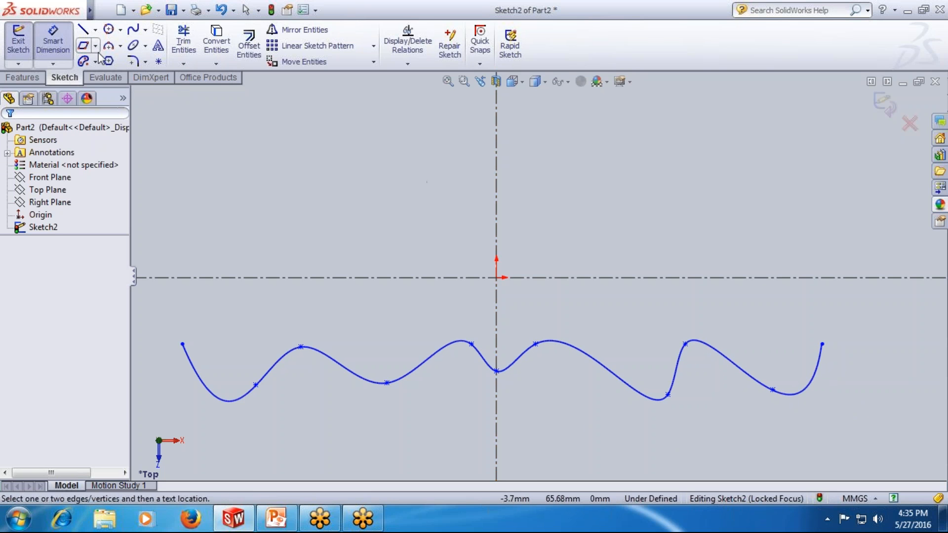
left_click(183, 346)
left_click(186, 278)
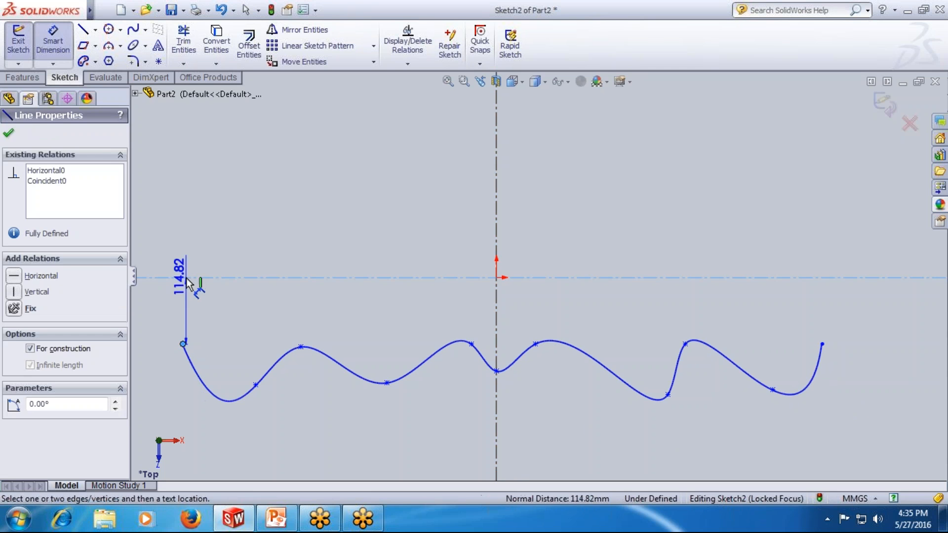
left_click(167, 316)
type("100")
key("Return")
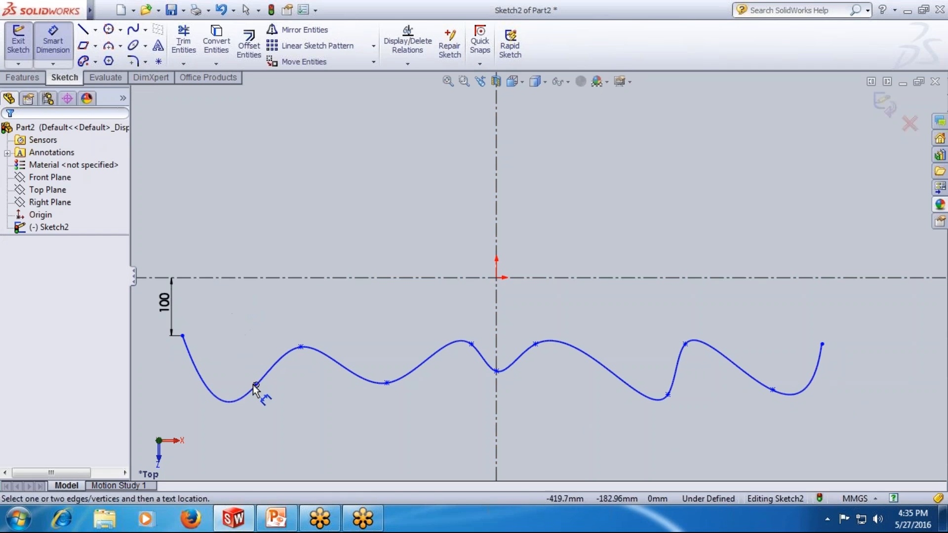
Dimension the second spline point from the left 200 mm below the horizontal centerline
left_click(255, 387)
left_click(253, 278)
left_click(250, 297)
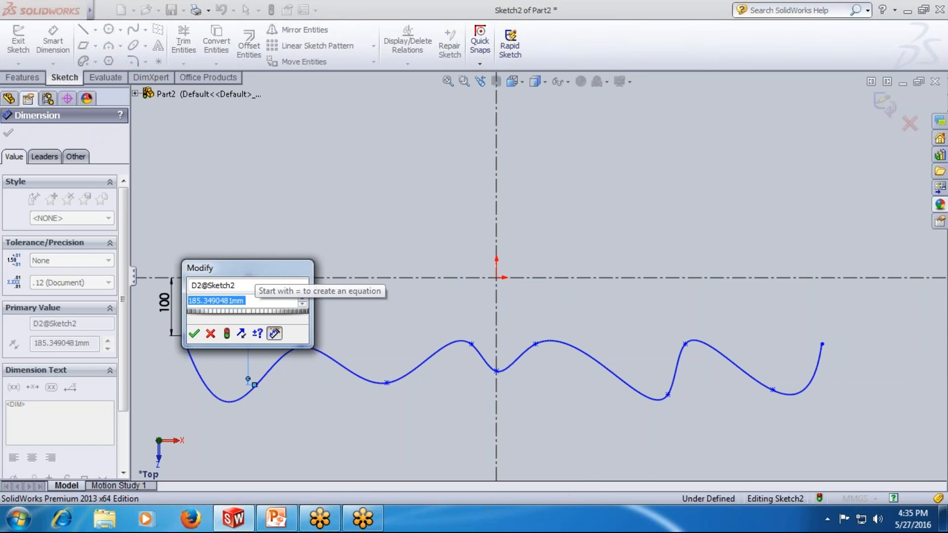
type("200")
key("Return")
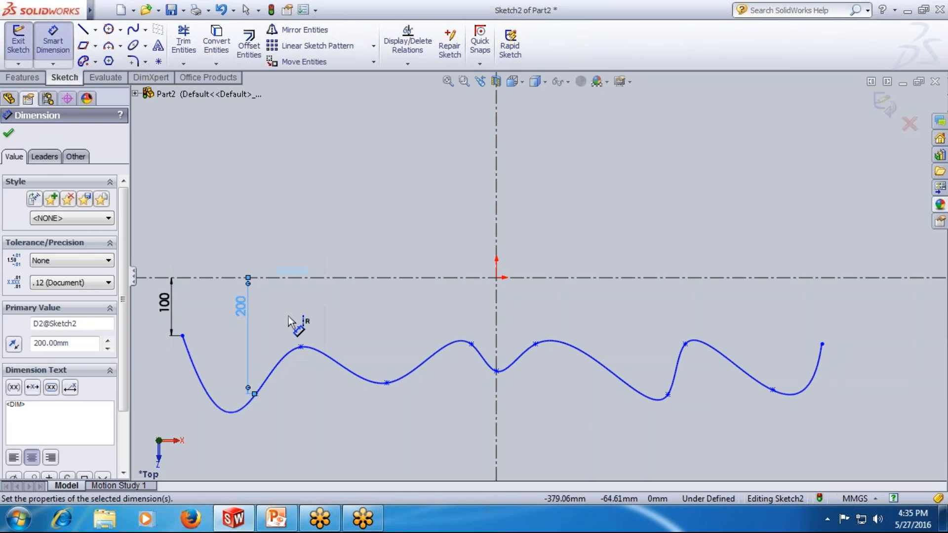
Dimension the third spline point from the left 100 mm below the horizontal centerline
left_click(301, 347)
left_click(297, 278)
left_click(309, 311)
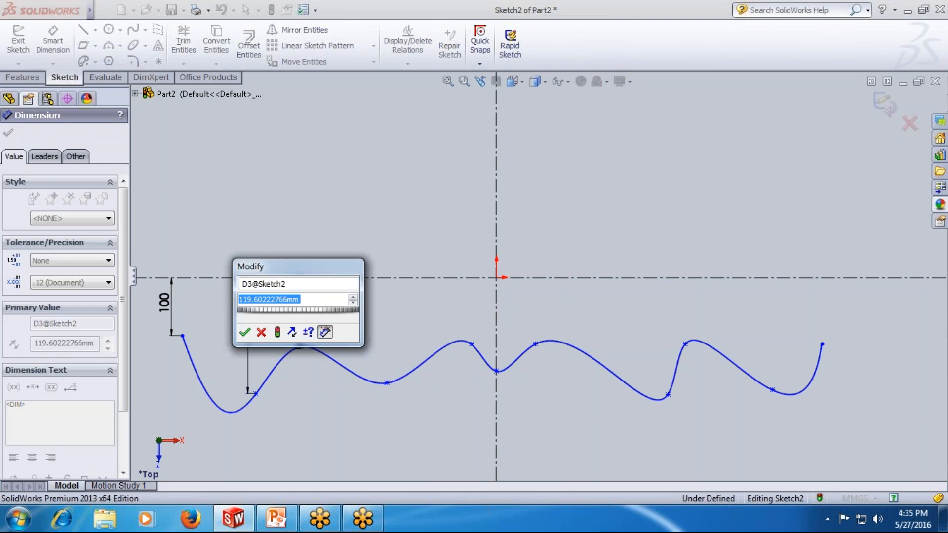
type("100")
key("Return")
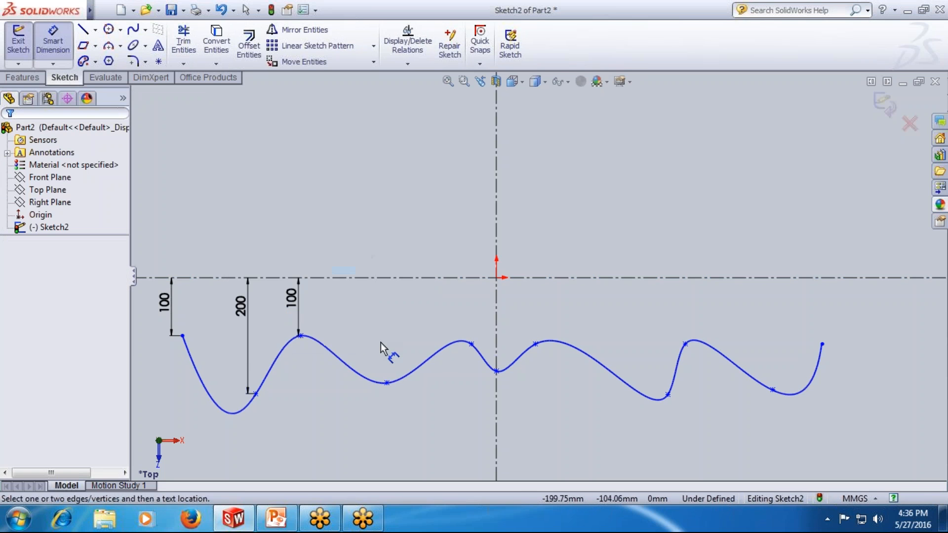
Dimension the fourth spline point from the left 200 mm below the horizontal centerline
left_click(388, 384)
left_click(386, 278)
left_click(385, 316)
type("200")
key("Return")
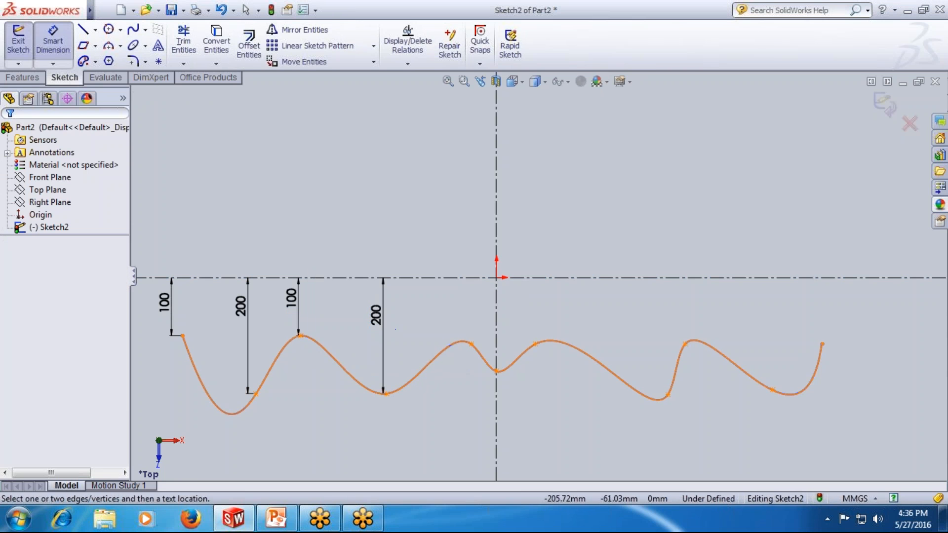
Set the fourth spline point's distance from the horizontal centerline to 150 mm
double_click(379, 314)
type("150")
key("Return")
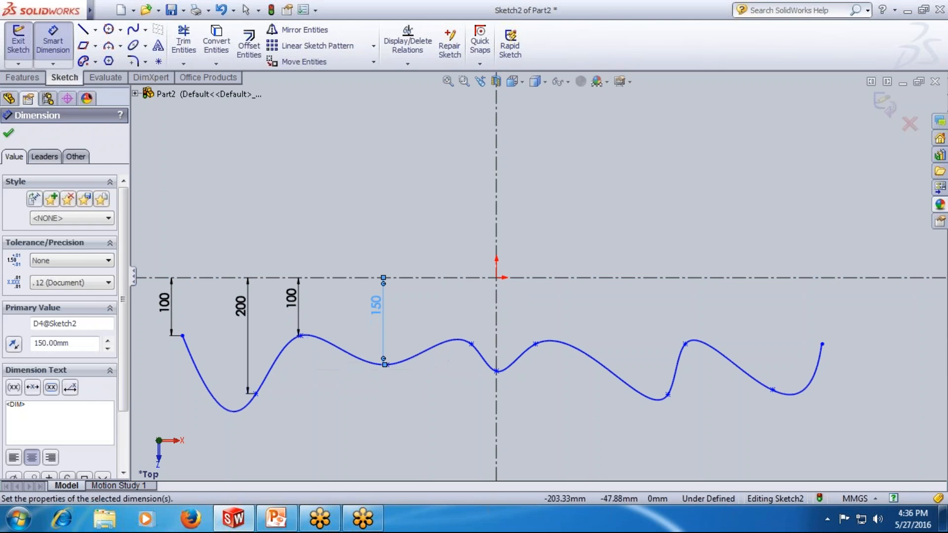
Dimension the fifth spline point from the left 200 mm below the horizontal centerline
left_click(472, 345)
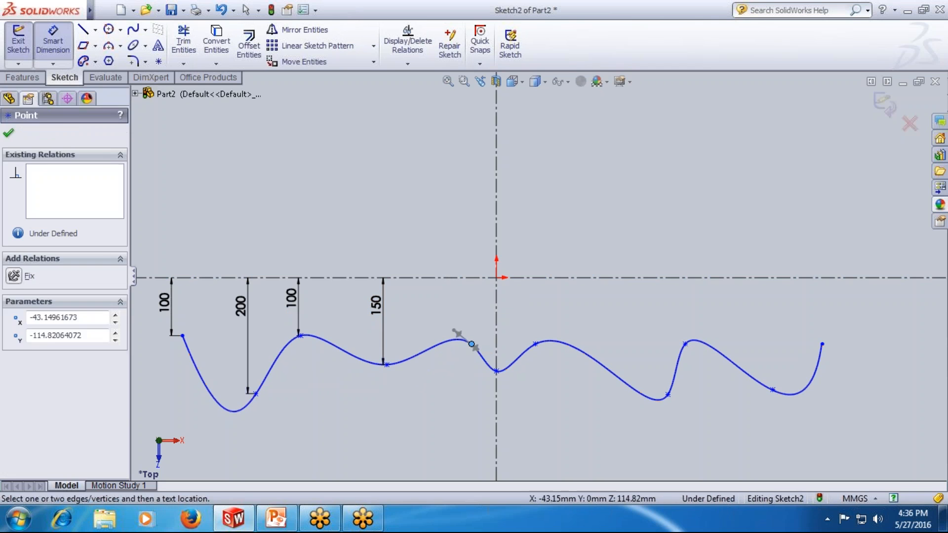
left_click(451, 278)
left_click(460, 306)
type("200")
key("Return")
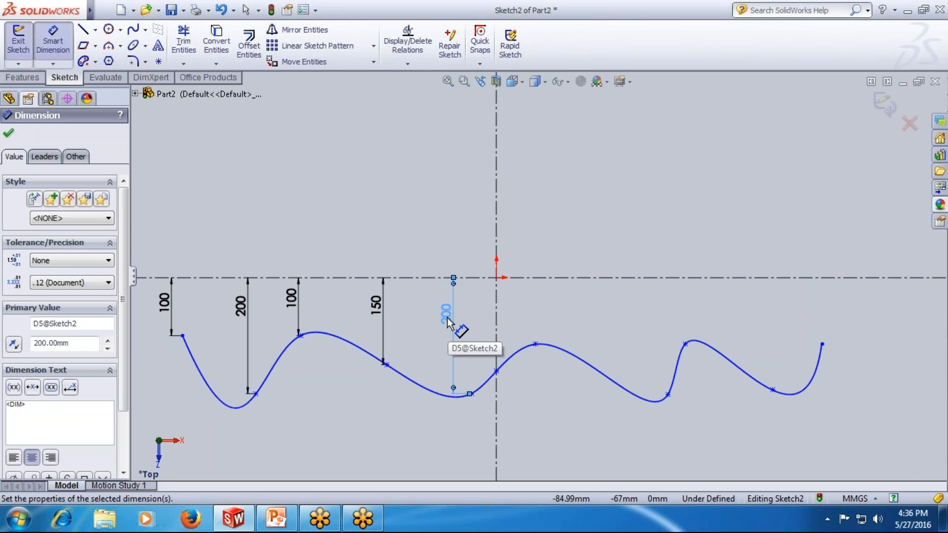
left_click(508, 379)
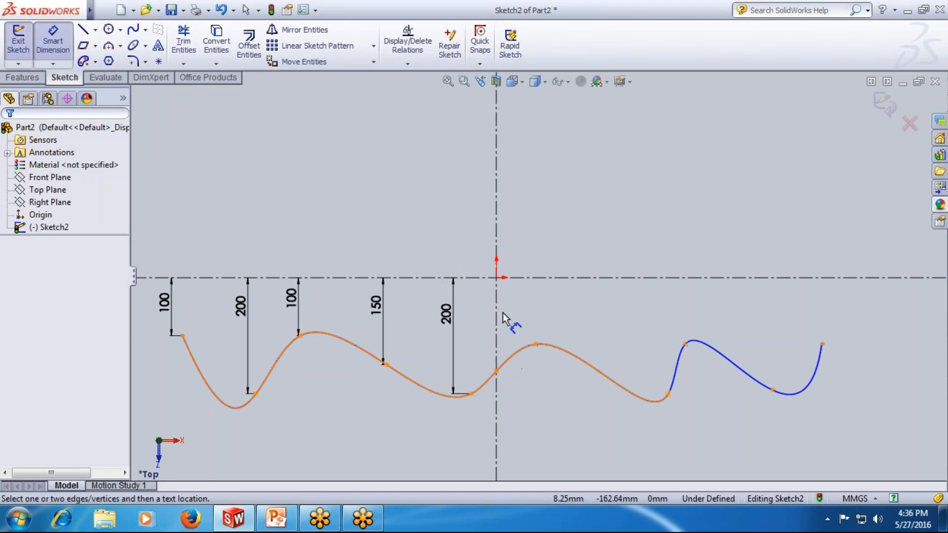
Dimension the spline point on the vertical centerline 100 mm below the horizontal centerline
left_click(496, 371)
left_click(492, 278)
left_click(488, 330)
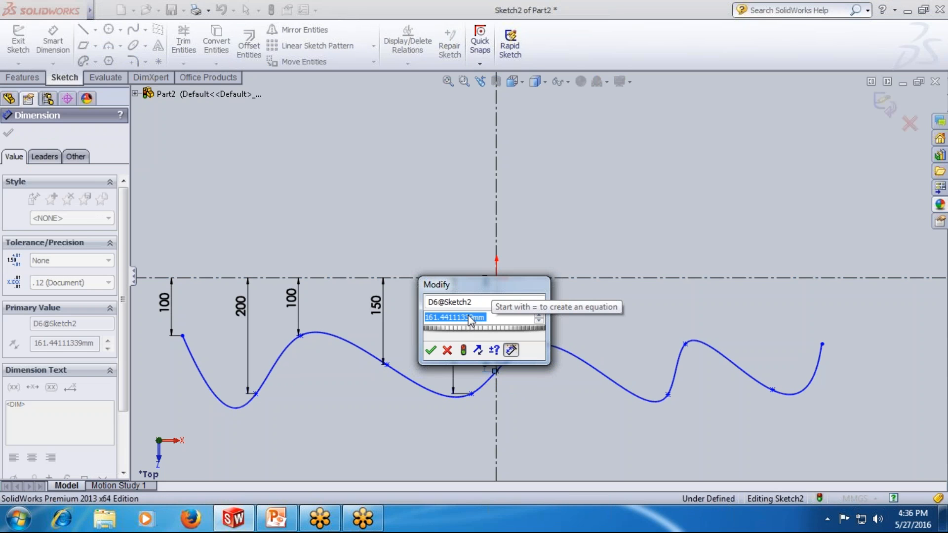
type("100")
key("Return")
left_click(572, 317)
Set the distance from the horizontal centerline to the spline point on the vertical centerline to 150 mm
double_click(477, 303)
type("150")
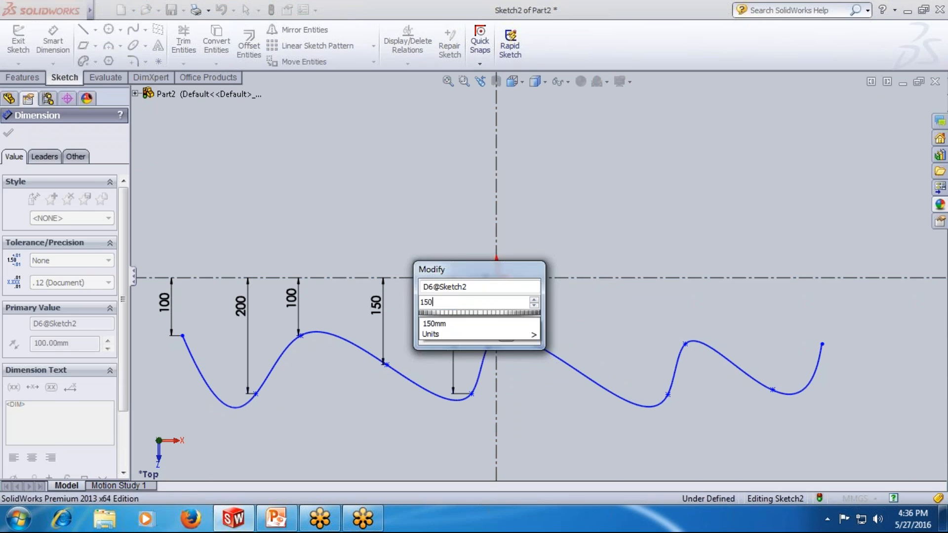
key("Return")
left_click(551, 305)
key("Escape")
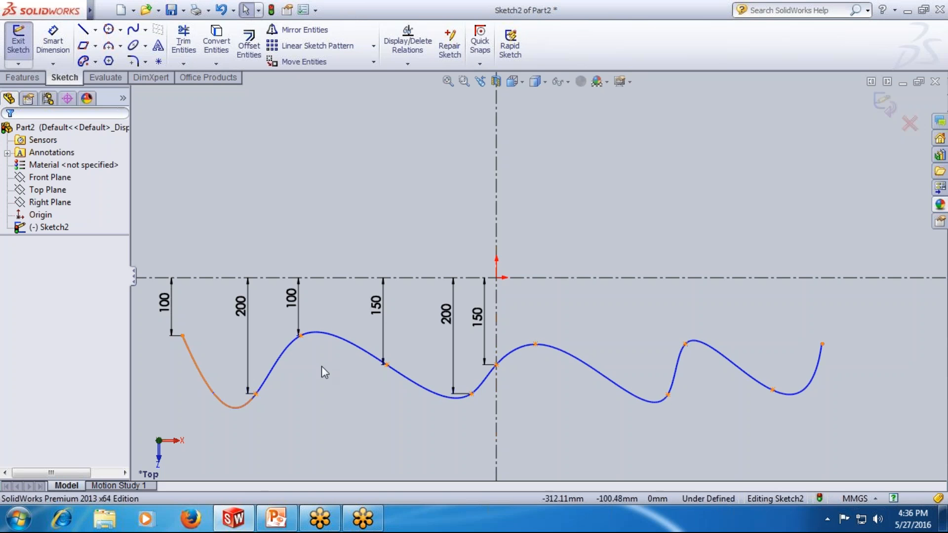
Dimension the spline's left endpoint horizontally from the vertical centerline with a value of 60 mm
left_click(51, 43)
key("z")
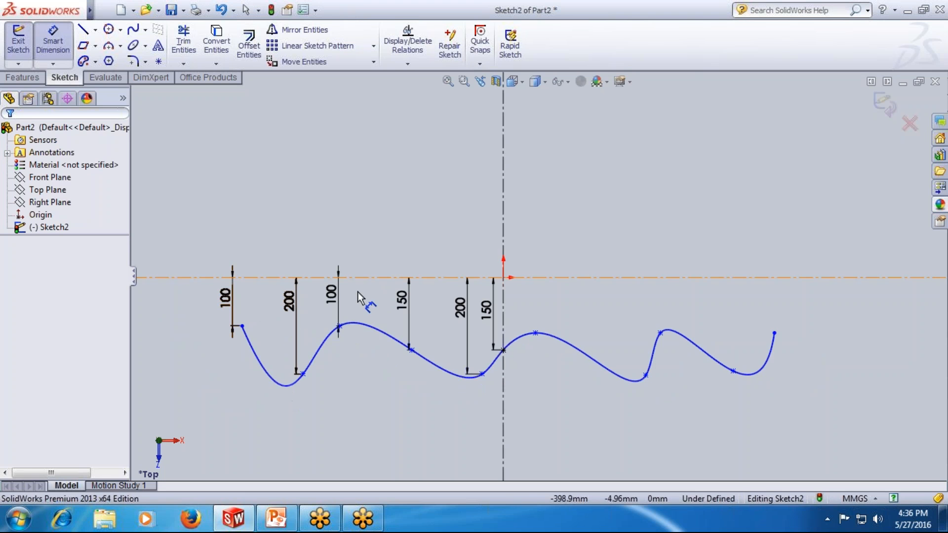
left_click(242, 325)
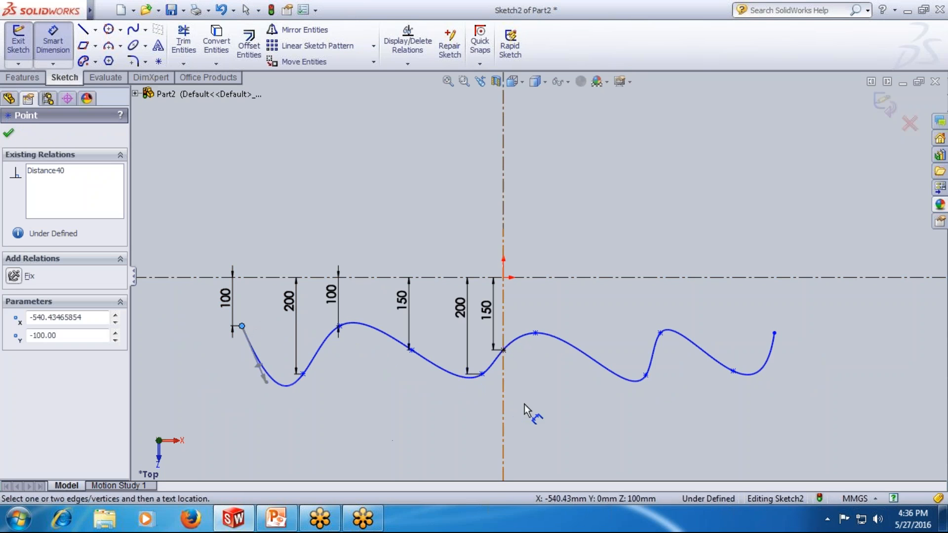
left_click(503, 404)
left_click(377, 447)
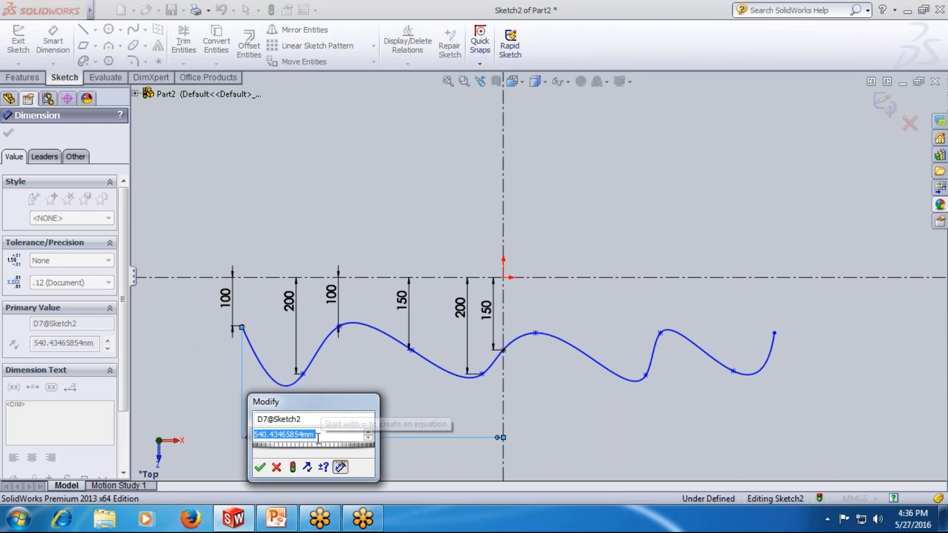
type("60")
key("Return")
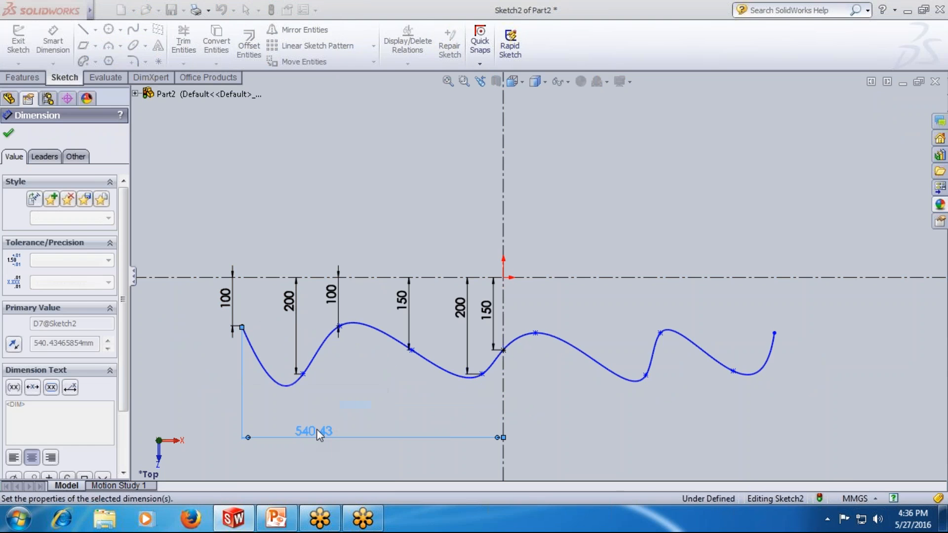
Set the left endpoint's horizontal distance from the vertical centerline to 600 mm
double_click(322, 437)
type("600")
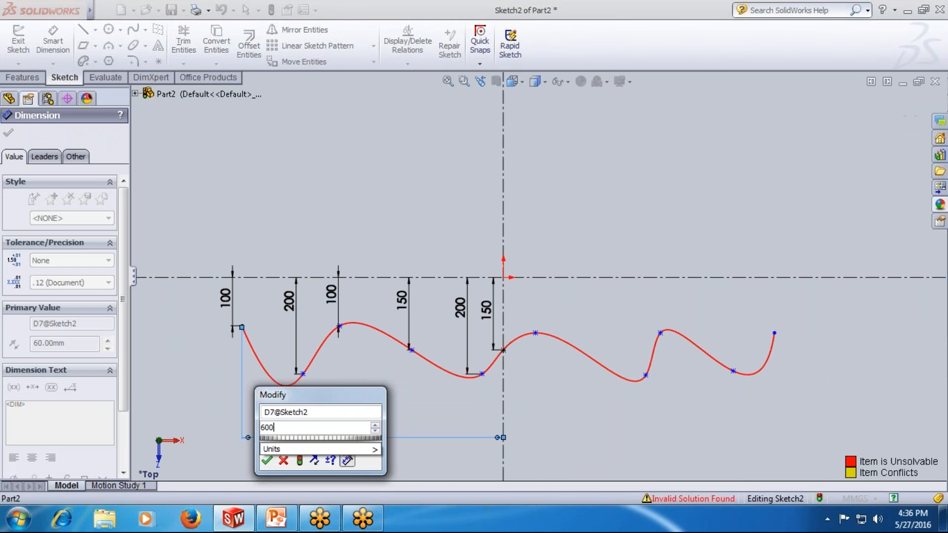
key("Return")
left_click(357, 388)
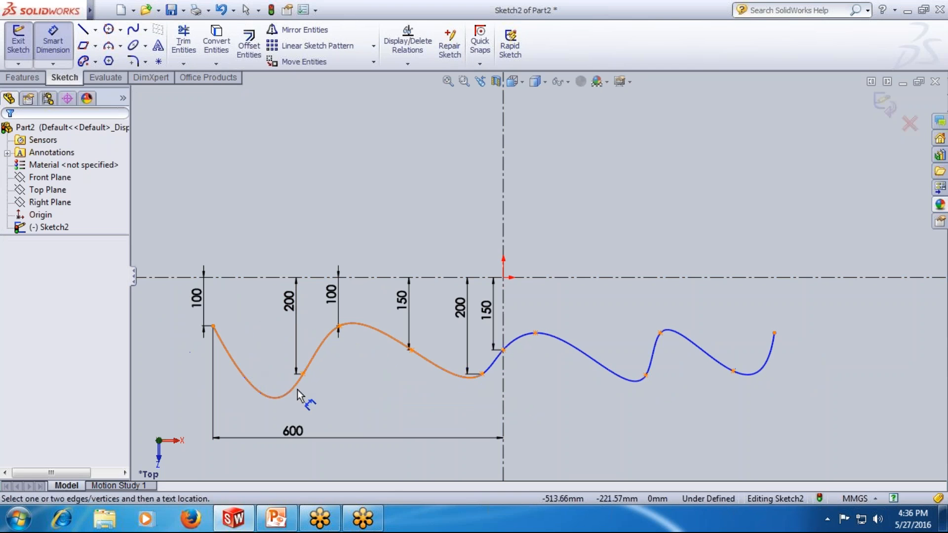
Dimension the second spline point from the left 400 mm horizontally from the vertical centerline
left_click(303, 374)
left_click(504, 389)
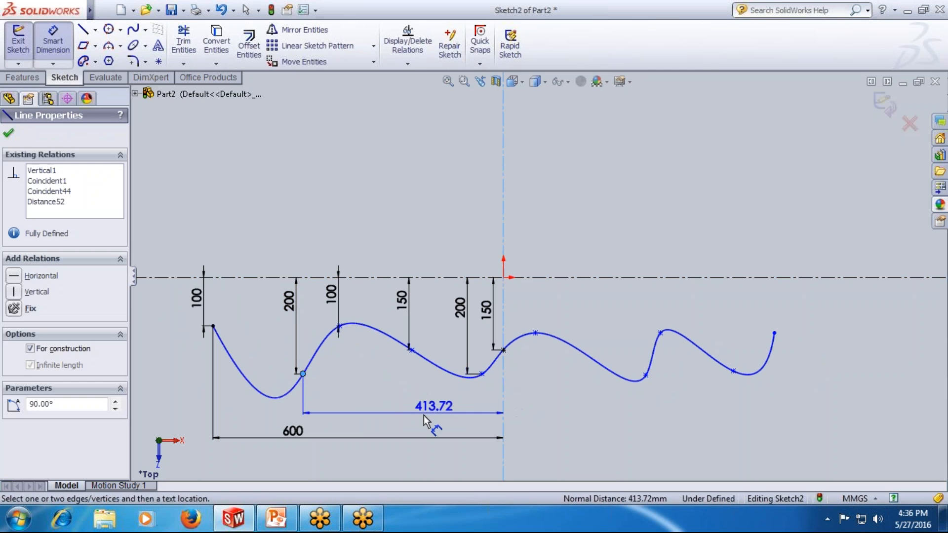
left_click(364, 421)
type("4")
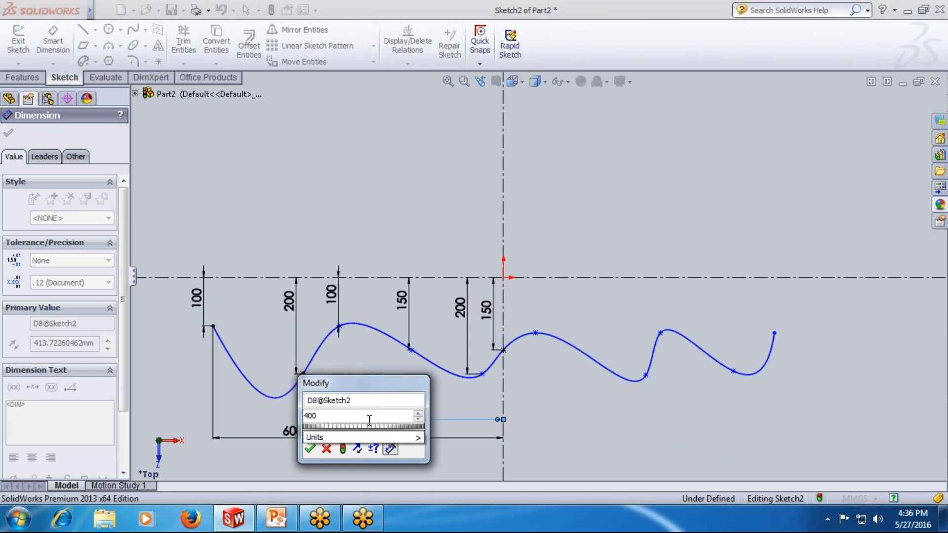
type("0")
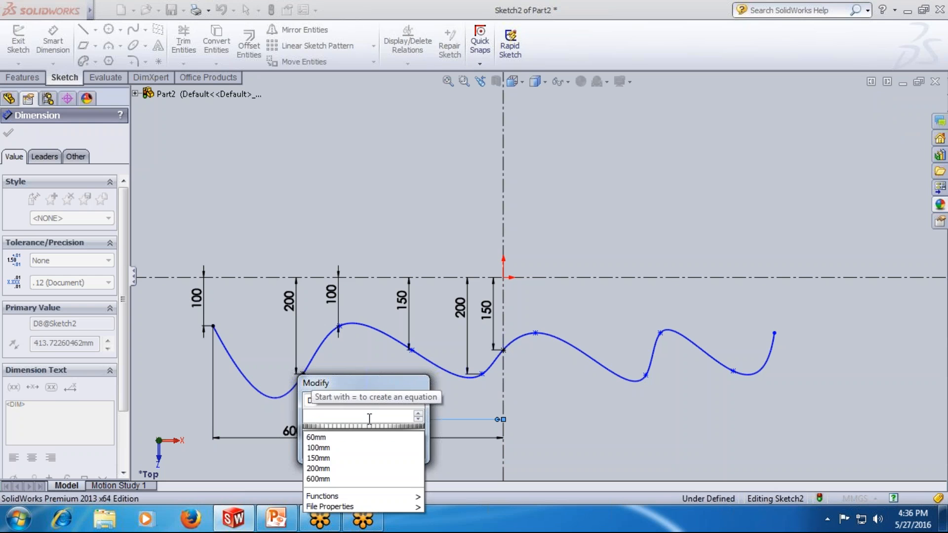
key("Return")
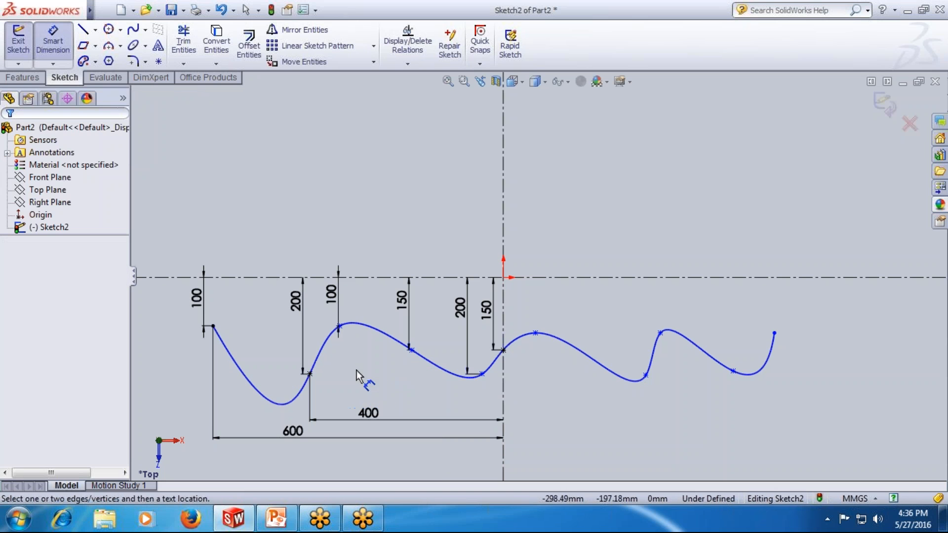
Dimension the third spline point from the left 200 mm horizontally from the vertical centerline
left_click(341, 325)
left_click(504, 395)
left_click(499, 388)
type("200")
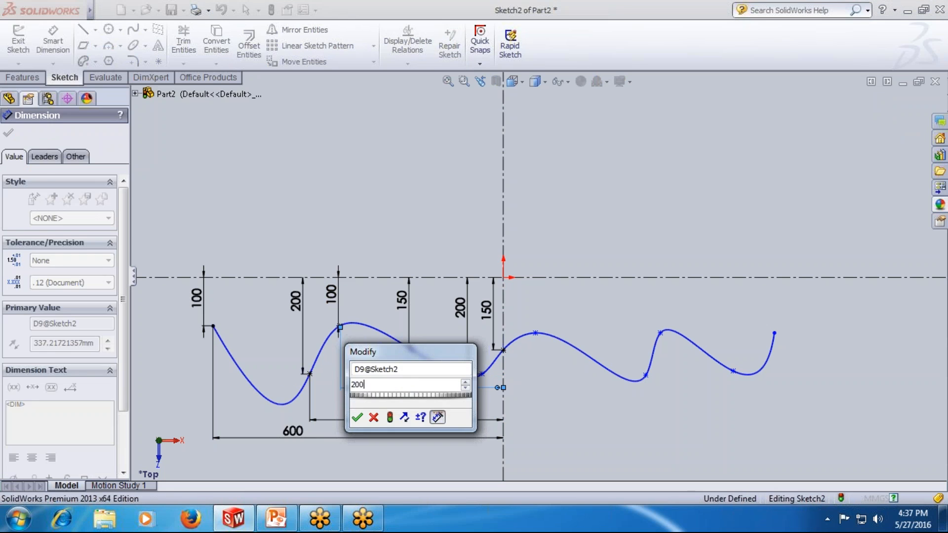
Set the third spline point's horizontal distance from the vertical centerline to 200 mm and the second point's to 300 mm
key("Return")
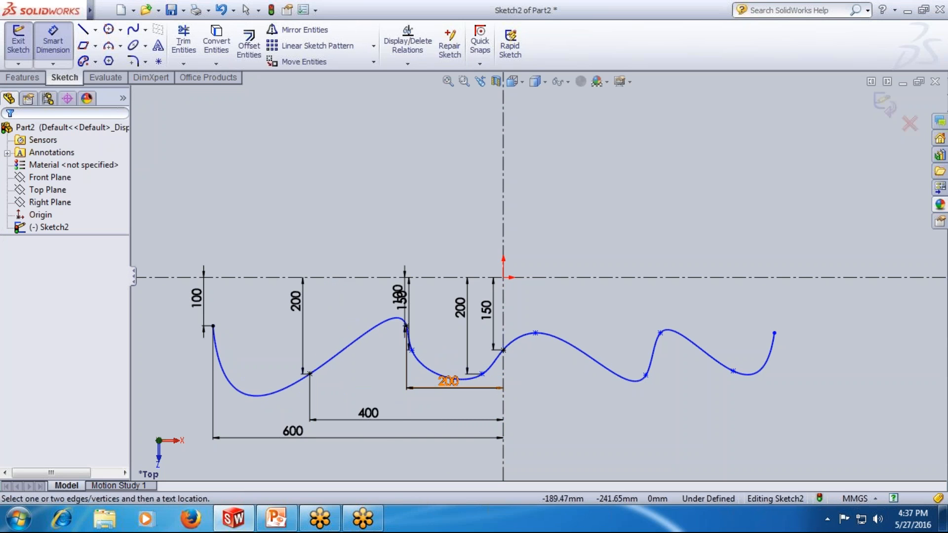
double_click(368, 413)
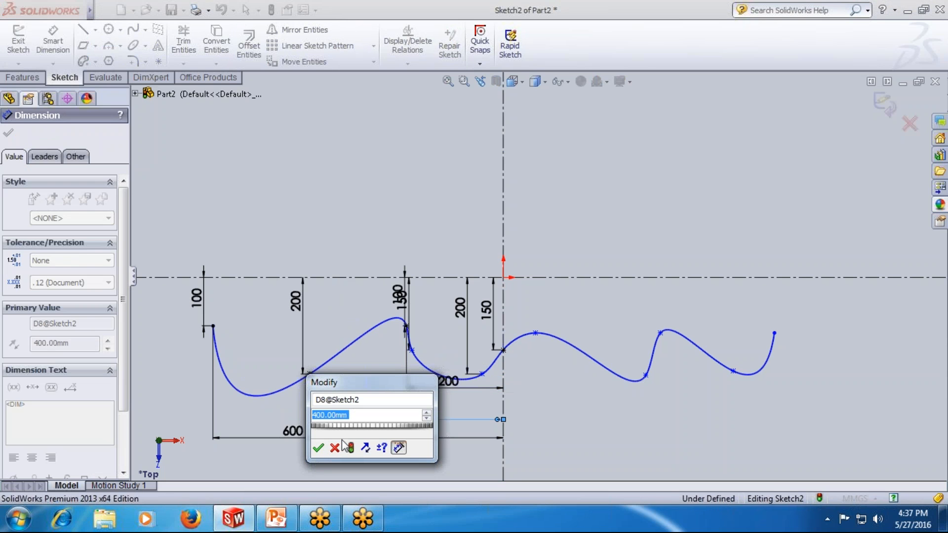
type("300")
key("Return")
Set the horizontal distances from the vertical centerline to 500 mm for the second spline point and 400 mm for the third
double_click(404, 416)
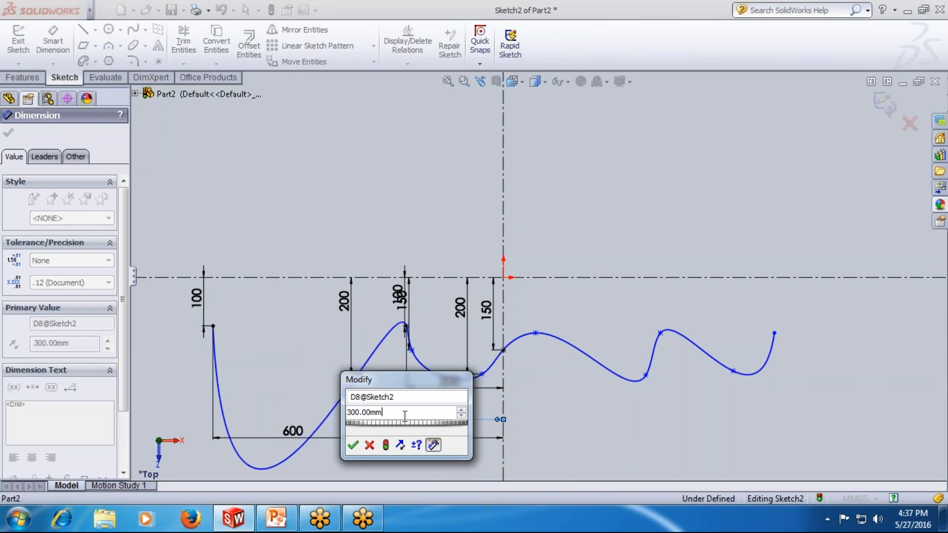
type("500")
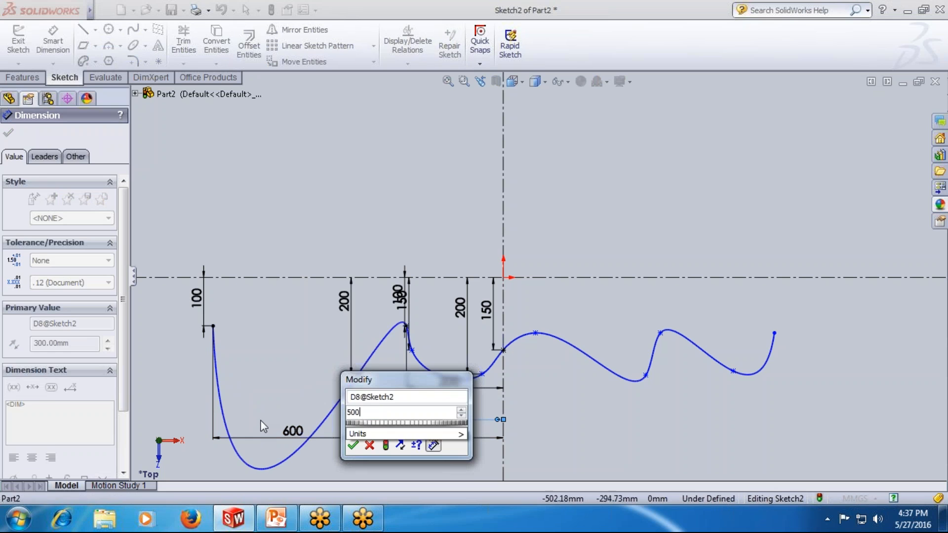
key("Return")
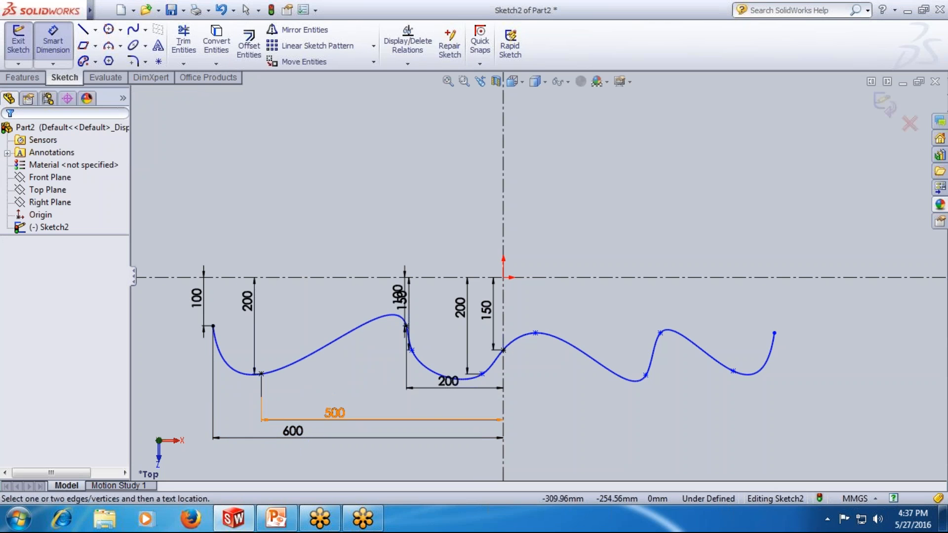
double_click(449, 383)
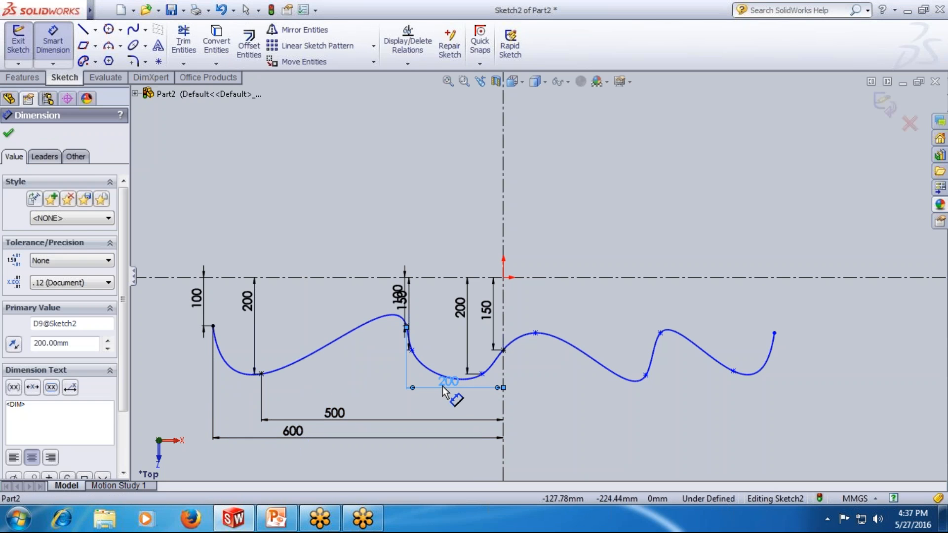
type("400")
key("Return")
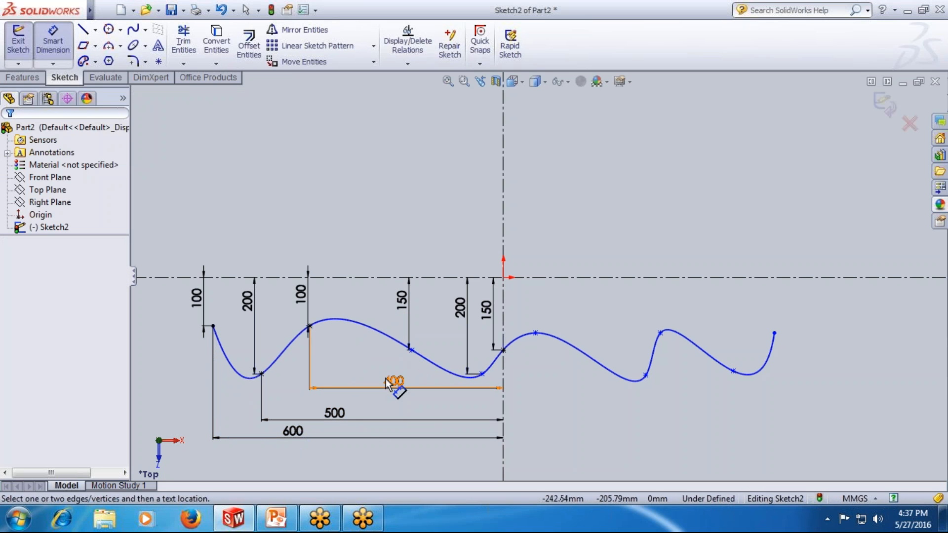
Dimension the fourth spline point, the one 150 mm below the horizontal centerline, 300 mm from the vertical centerline
left_click(411, 350)
left_click(504, 376)
left_click(450, 403)
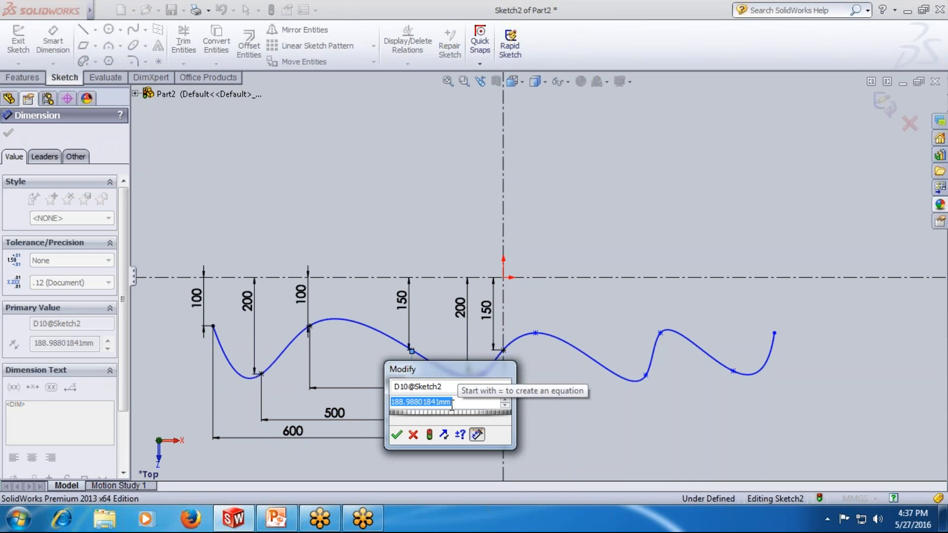
type("300")
key("Return")
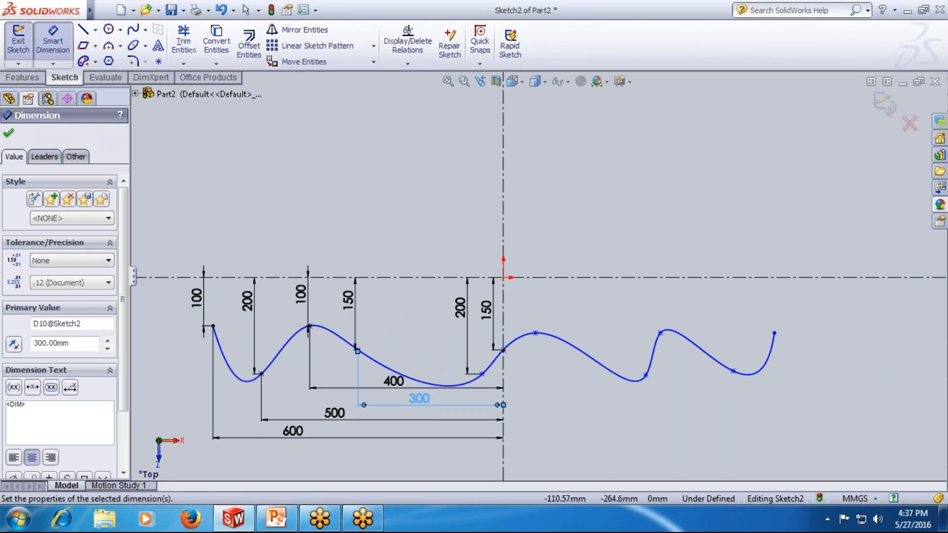
key("Escape")
Dimension the fifth spline point about the vertical centerline as a doubled distance and set it to 200 mm
left_click(483, 374)
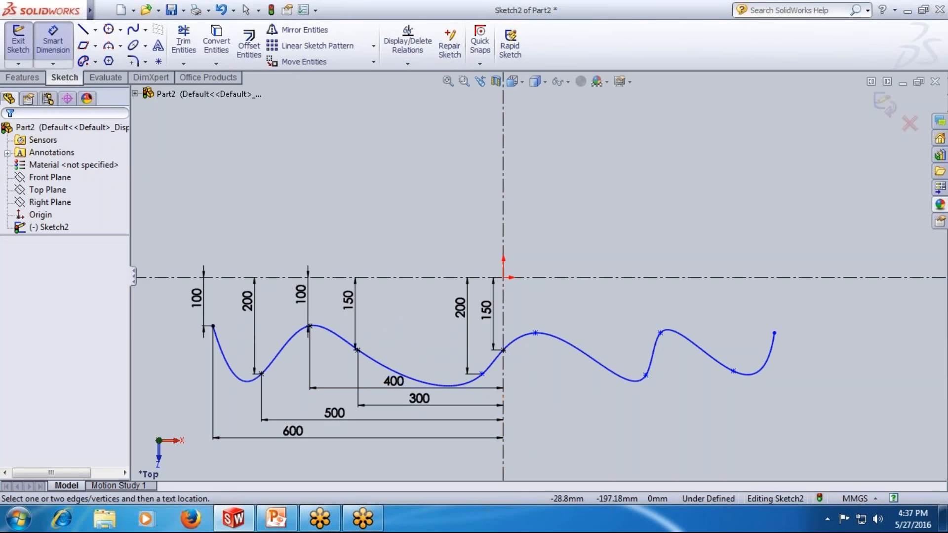
left_click(503, 383)
left_click(445, 378)
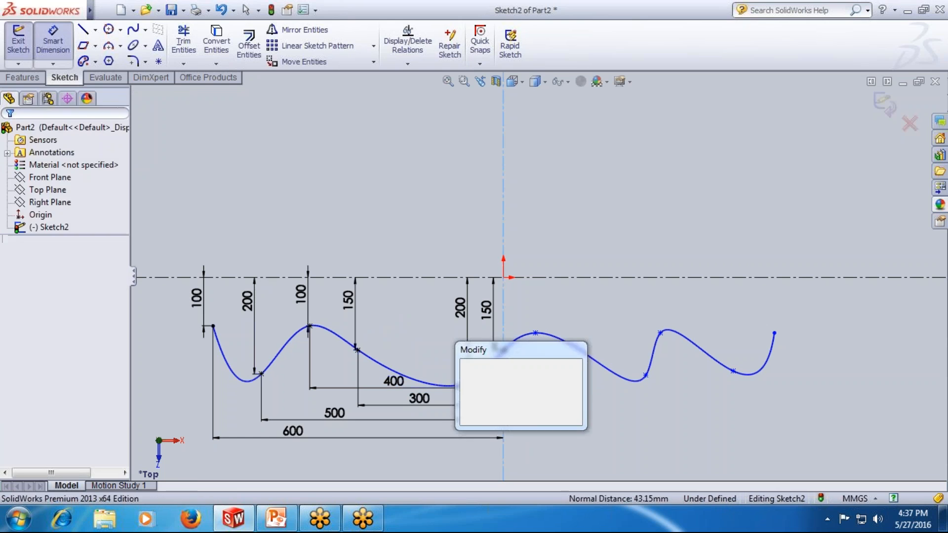
type("100")
key("Return")
double_click(525, 380)
type("200")
key("Return")
left_click(548, 418)
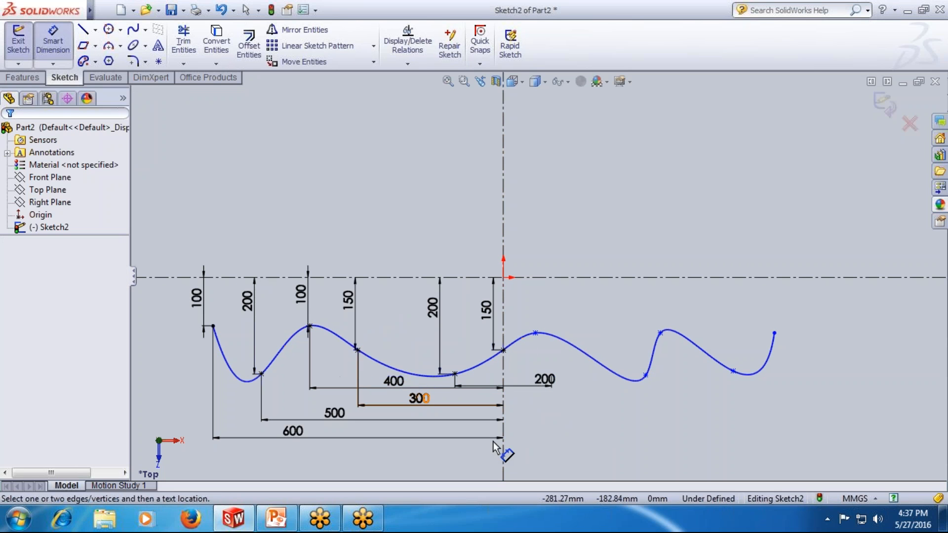
key("Escape")
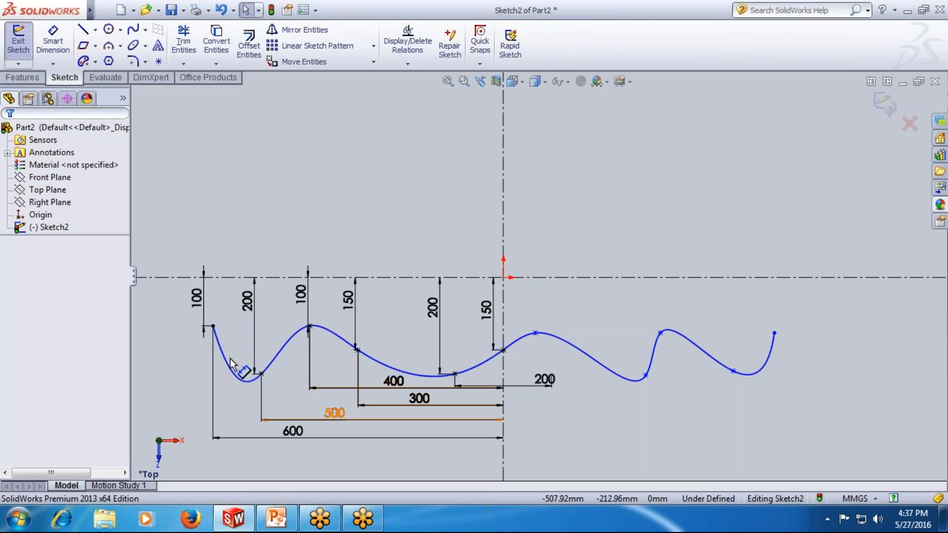
key("z")
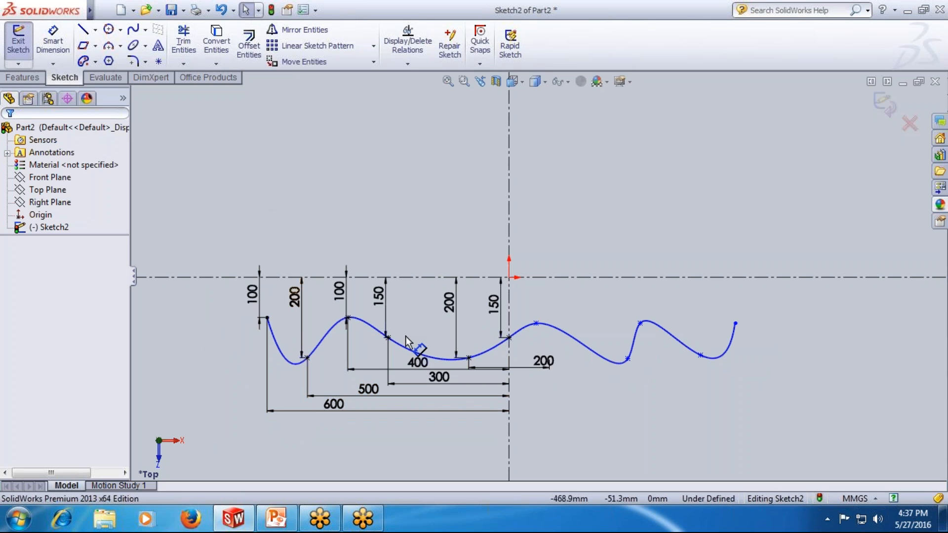
scroll(369, 381, "down", 1)
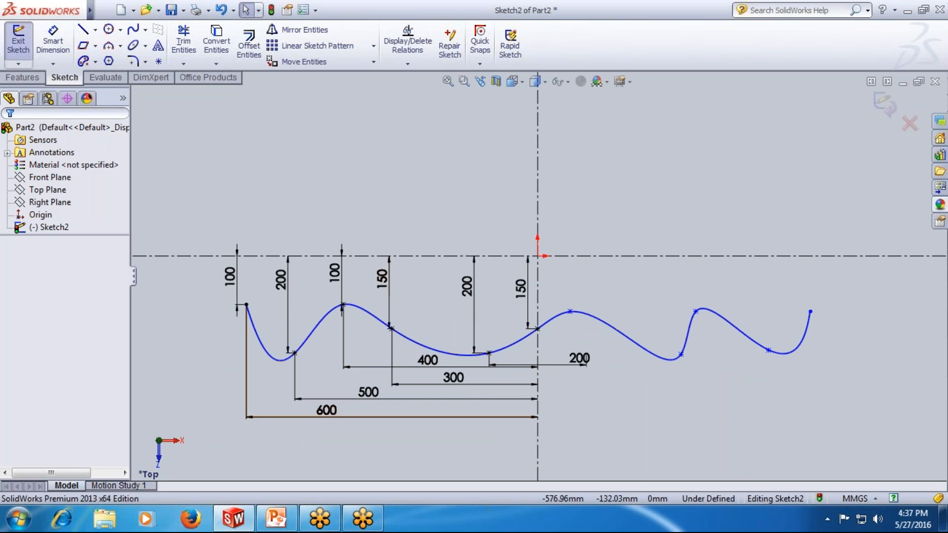
Make the spline's two end points symmetric about the vertical centerline
left_click(246, 305)
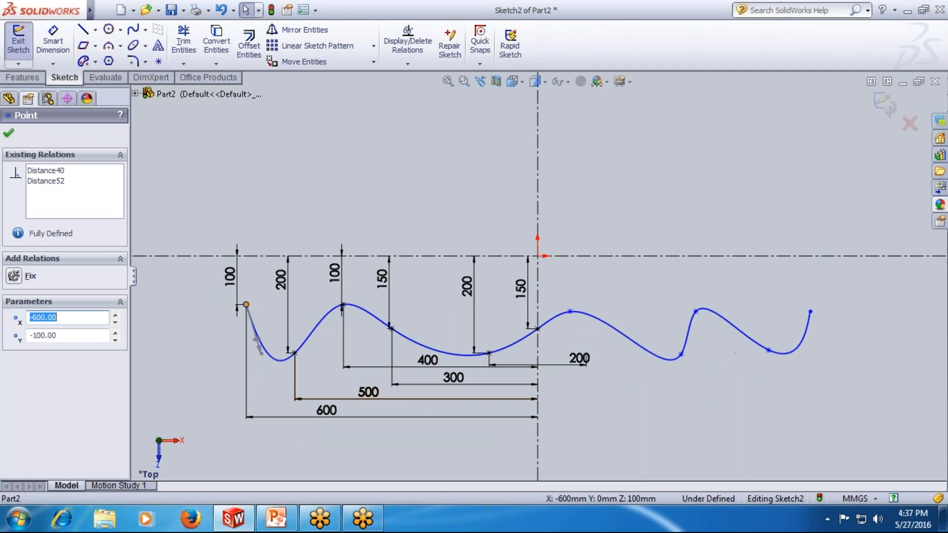
left_click(811, 312, "ctrl")
left_click(538, 210, "ctrl")
left_click(19, 357)
left_click(8, 133)
Make the second spline points from each end symmetric about the vertical centerline
left_click(295, 353)
left_click(769, 350, "ctrl")
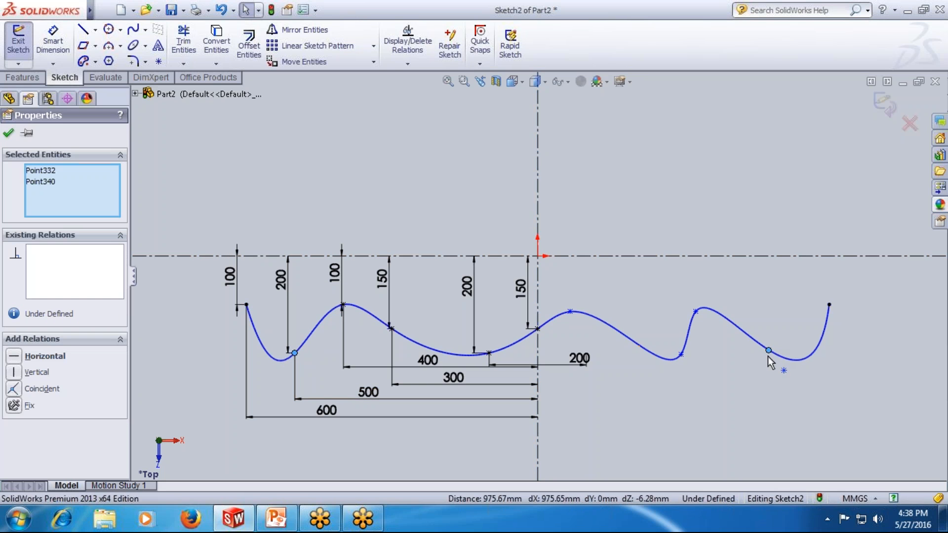
left_click(538, 416, "ctrl")
left_click(30, 356)
left_click(8, 133)
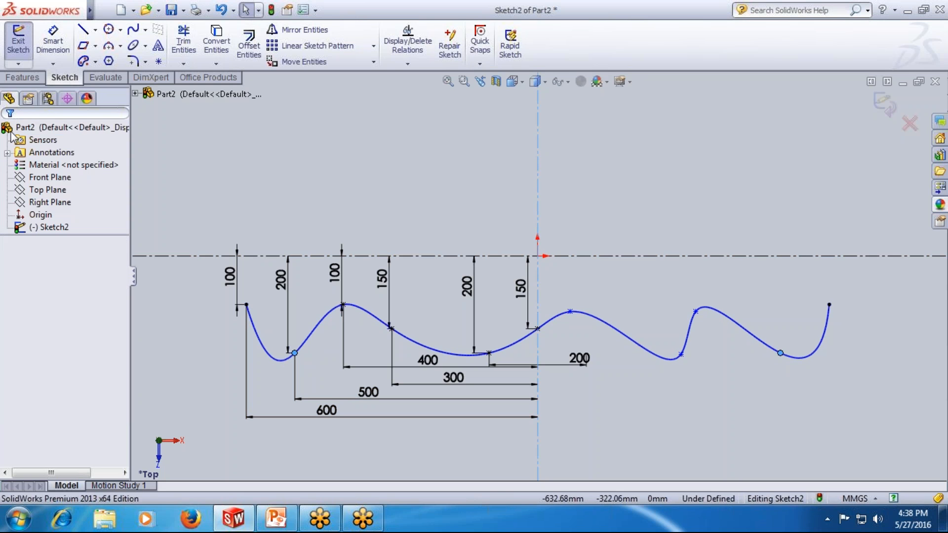
Make the third spline points from each end symmetric about the vertical centerline
left_click(343, 305)
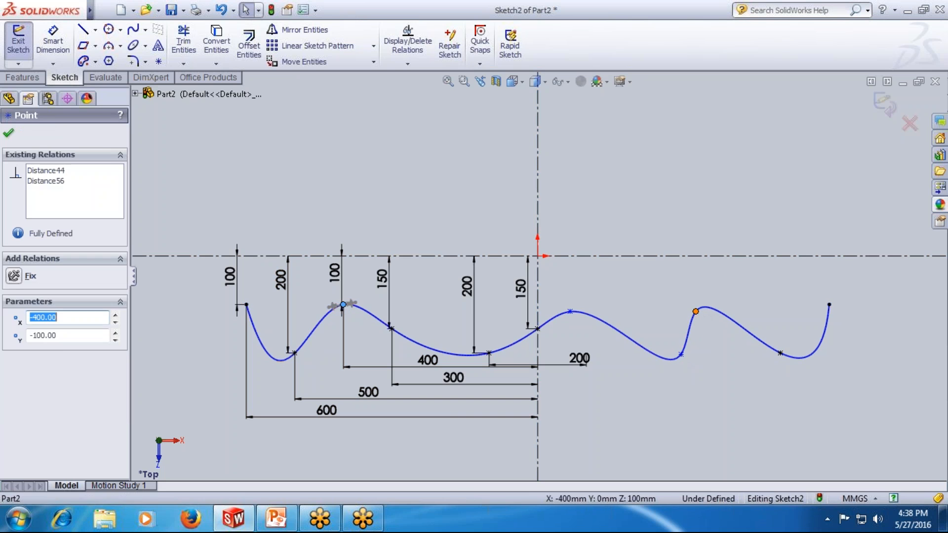
left_click(695, 312, "ctrl")
left_click(316, 417, "ctrl")
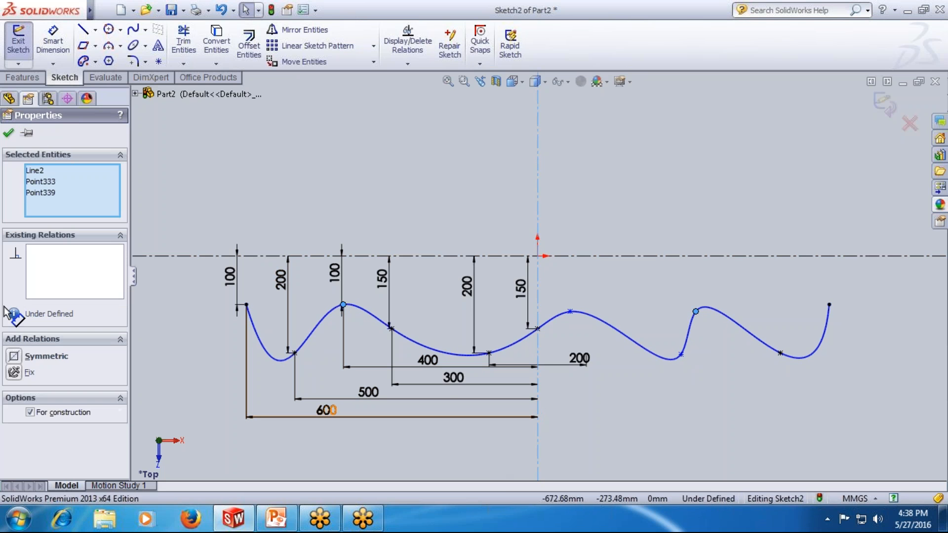
left_click(14, 356)
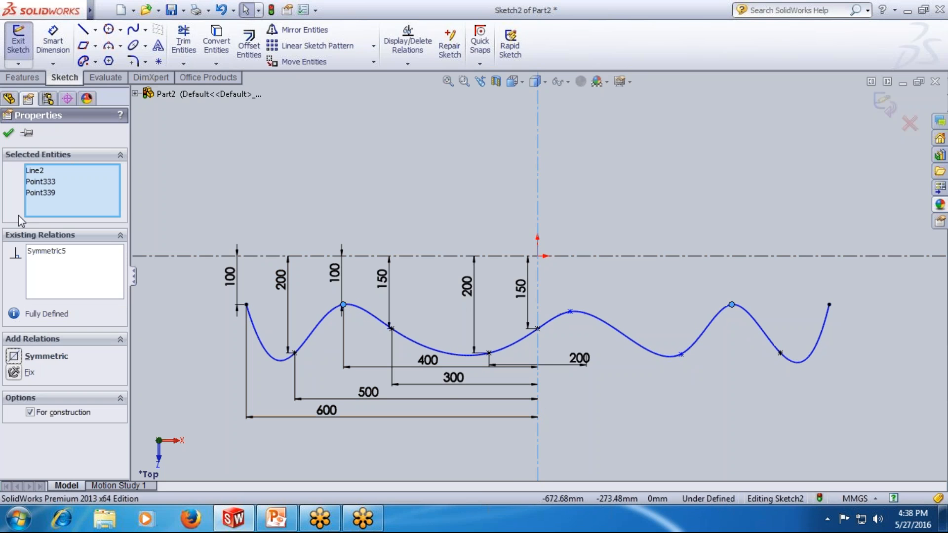
left_click(8, 133)
Make the fourth spline points from each end symmetric about the vertical centerline
left_click(392, 328)
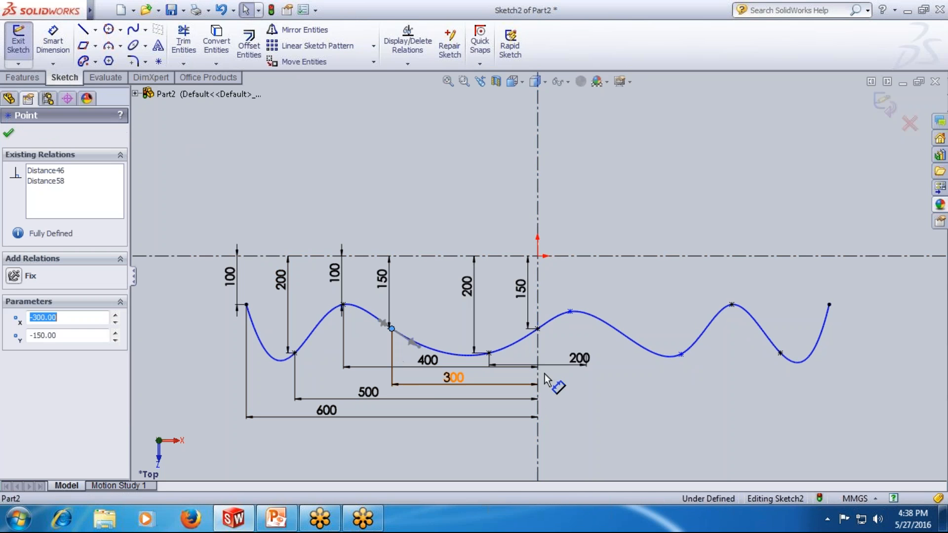
left_click(680, 354, "ctrl")
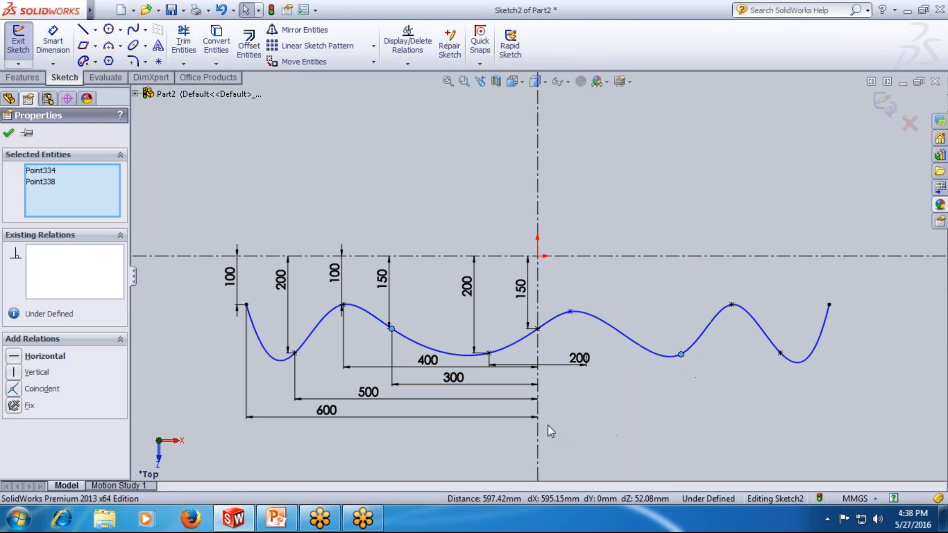
left_click(538, 469, "ctrl")
left_click(14, 356)
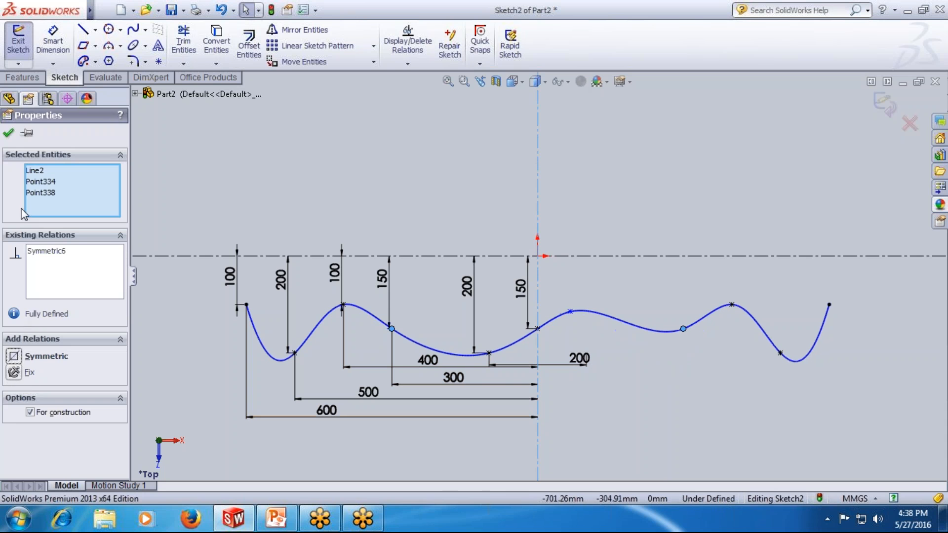
left_click(6, 135)
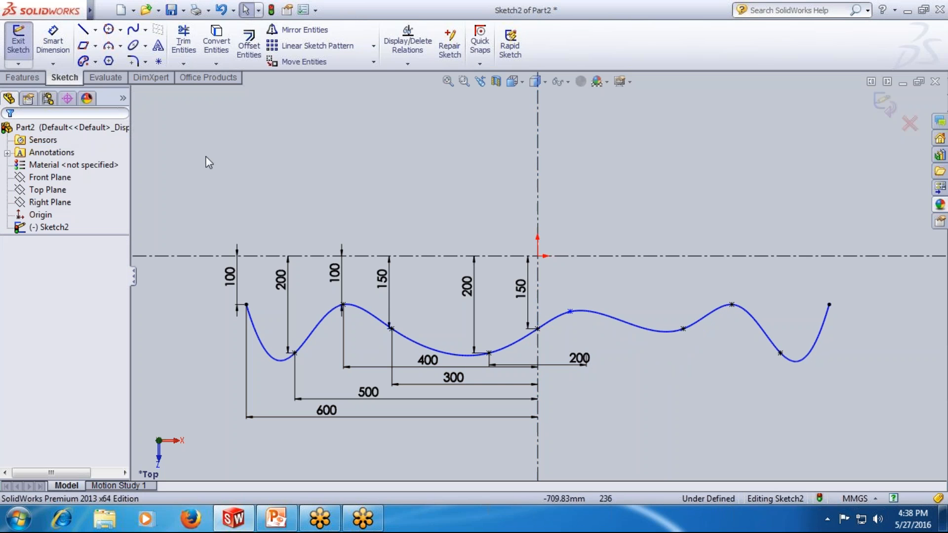
Make the two spline points next to the middle point symmetric about the vertical centerline
left_click(489, 353)
left_click(570, 311, "ctrl")
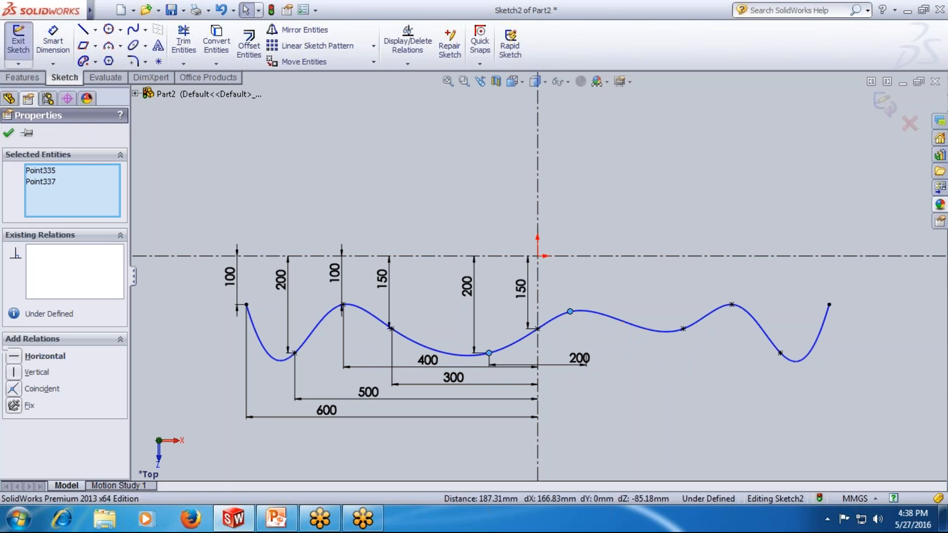
left_click(537, 395, "ctrl")
left_click(14, 356)
left_click(8, 133)
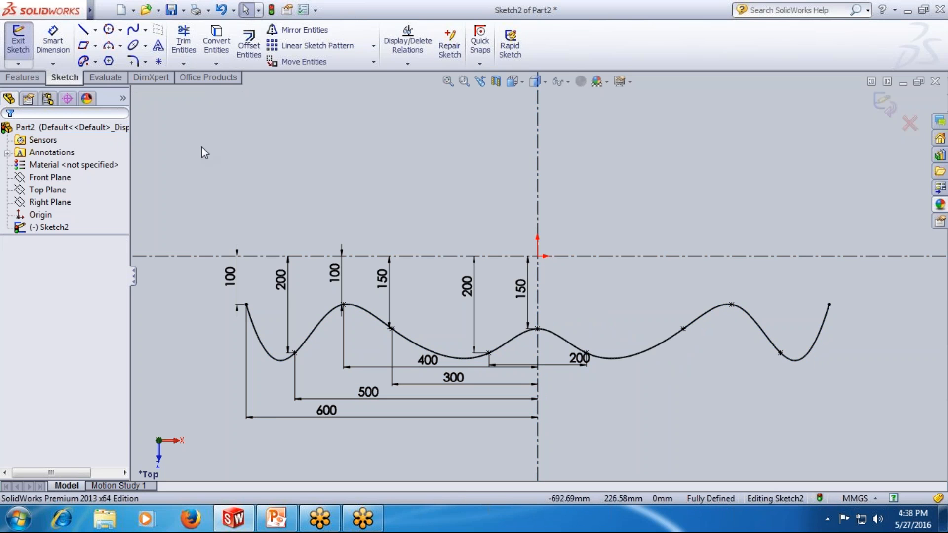
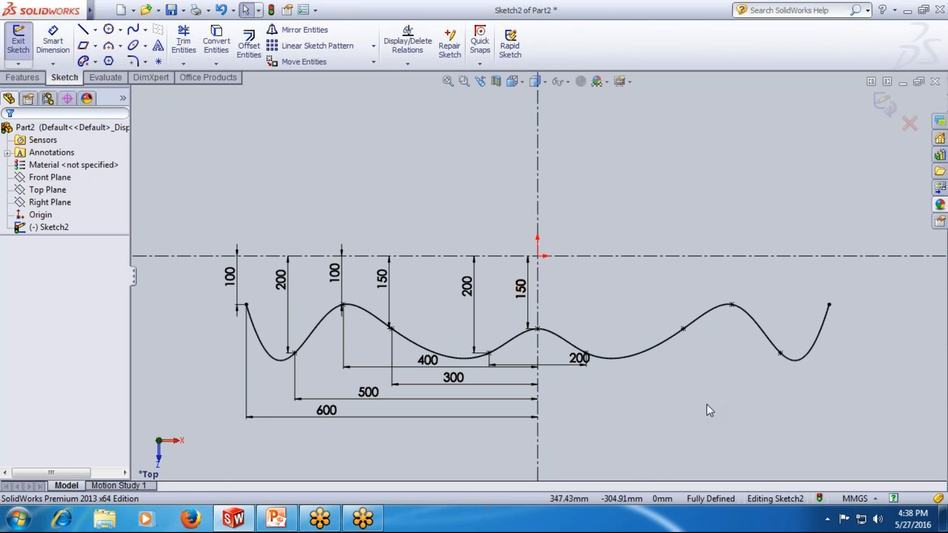
Set the middle spline point's vertical distance from the horizontal centerline to 200 mm
scroll(671, 351, "up", 2)
scroll(671, 356, "down", 2)
double_click(495, 270)
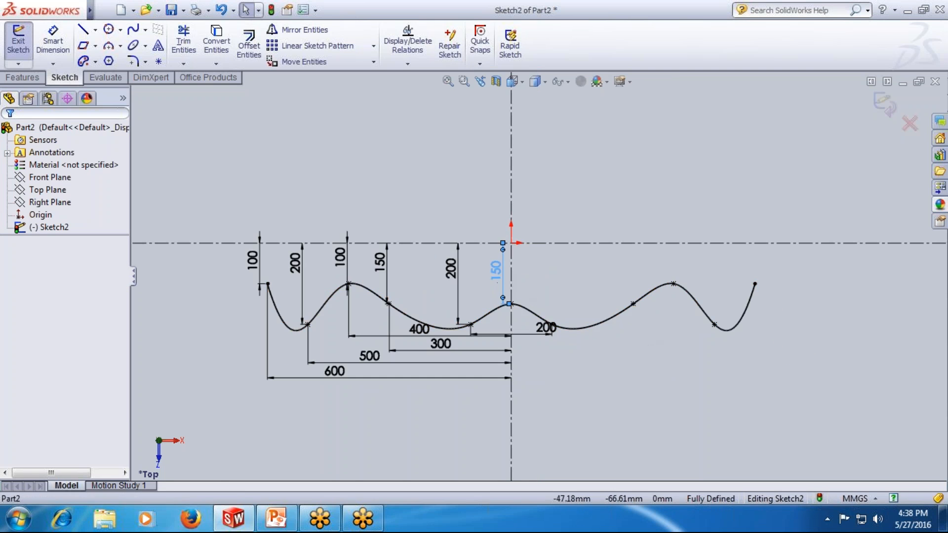
type("200")
key("Return")
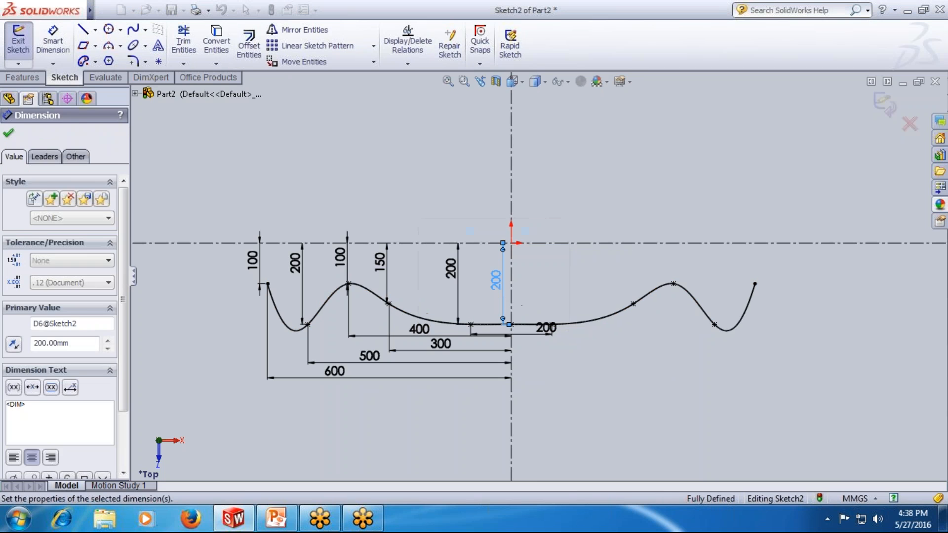
left_click(580, 371)
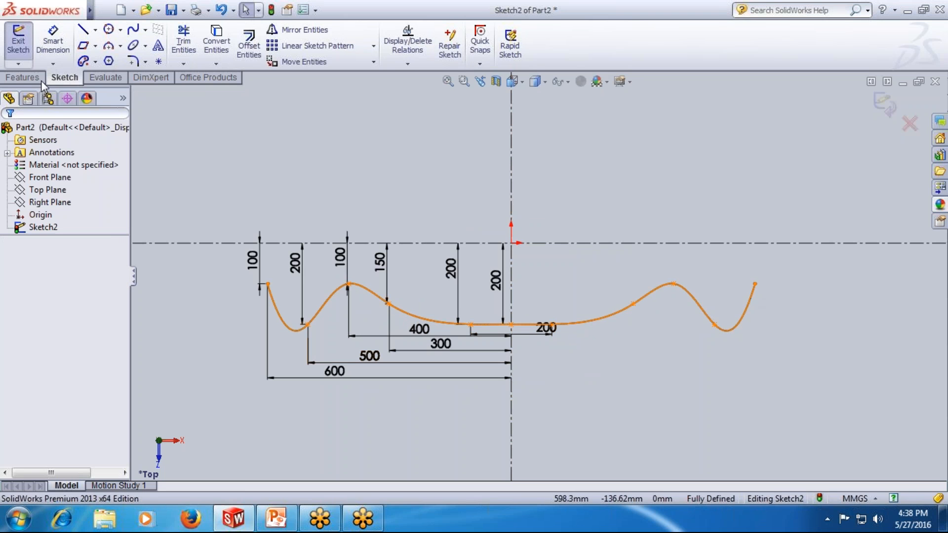
left_click(82, 30)
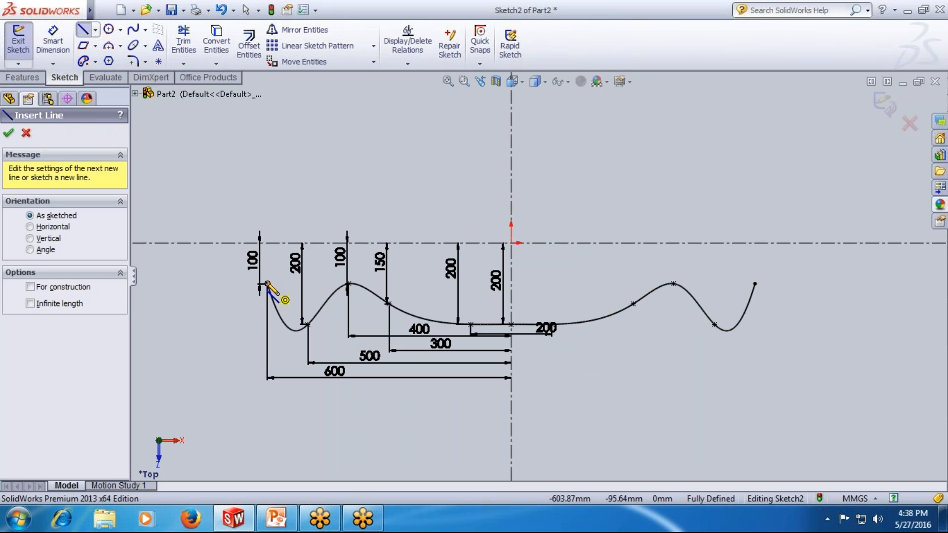
left_click(268, 283)
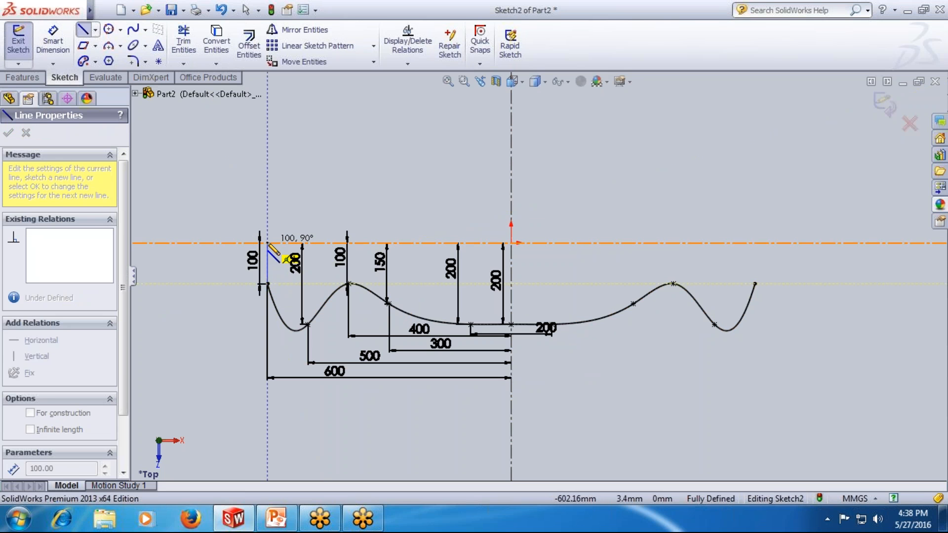
key("Escape")
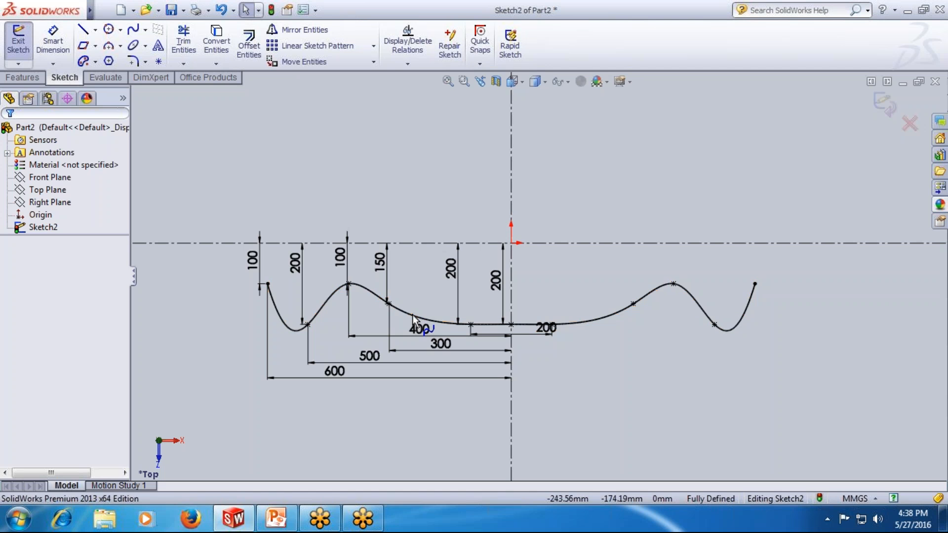
left_click(388, 304)
key("Escape")
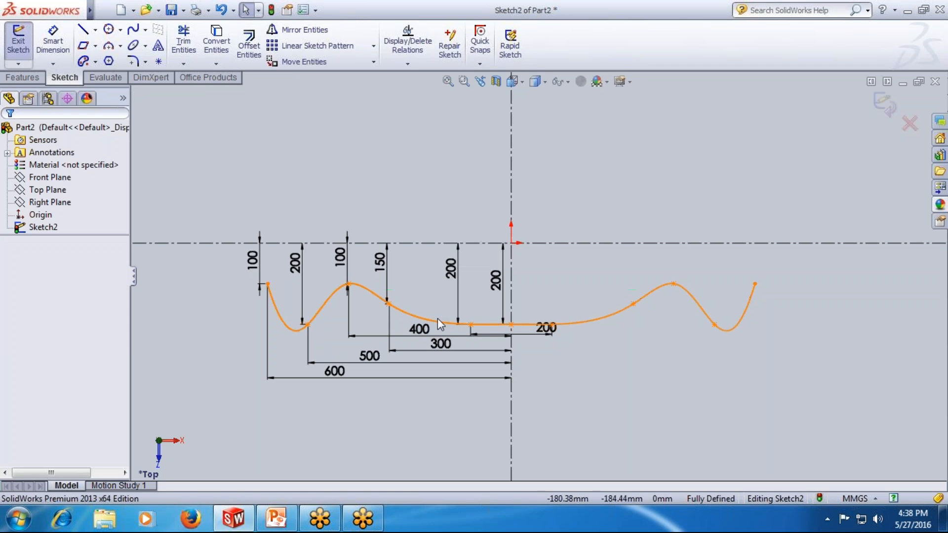
left_click(423, 328)
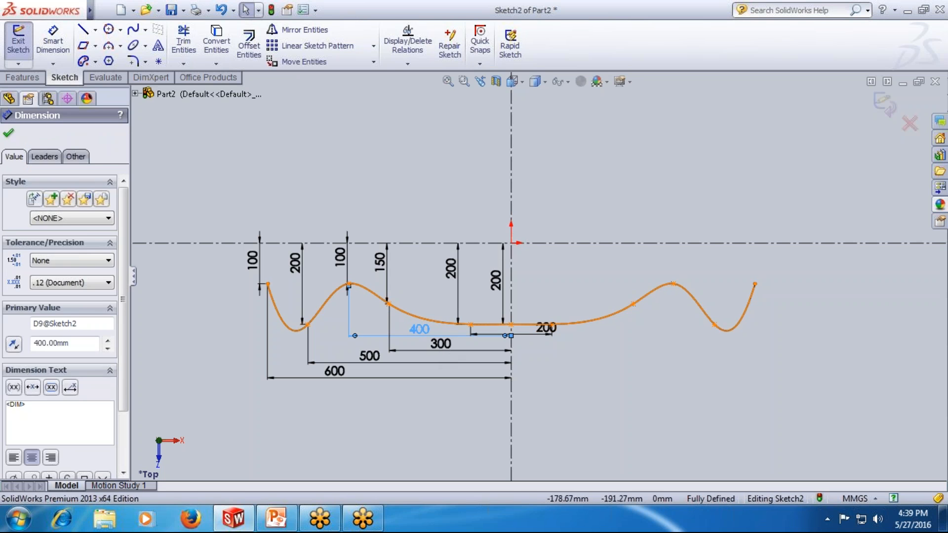
key("Escape")
left_click(602, 320)
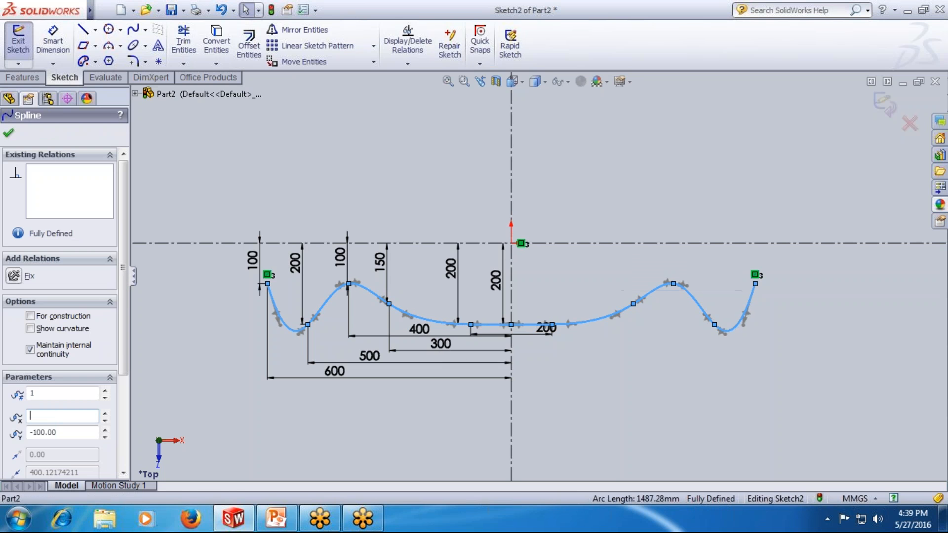
left_click(9, 133)
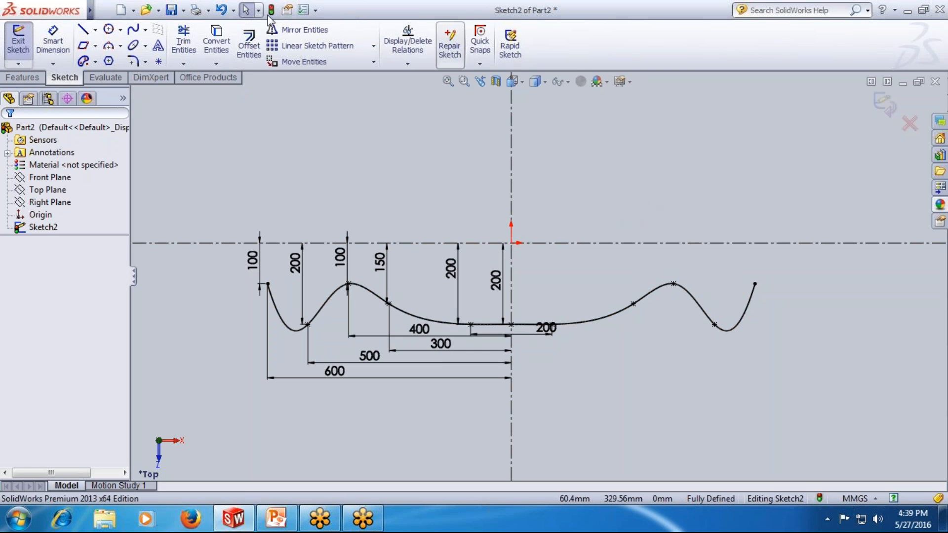
Close the spline profile with vertical lines from both ends to the horizontal centerline, joined by a horizontal line along it
left_click(83, 30)
left_click(268, 285)
left_click(268, 243)
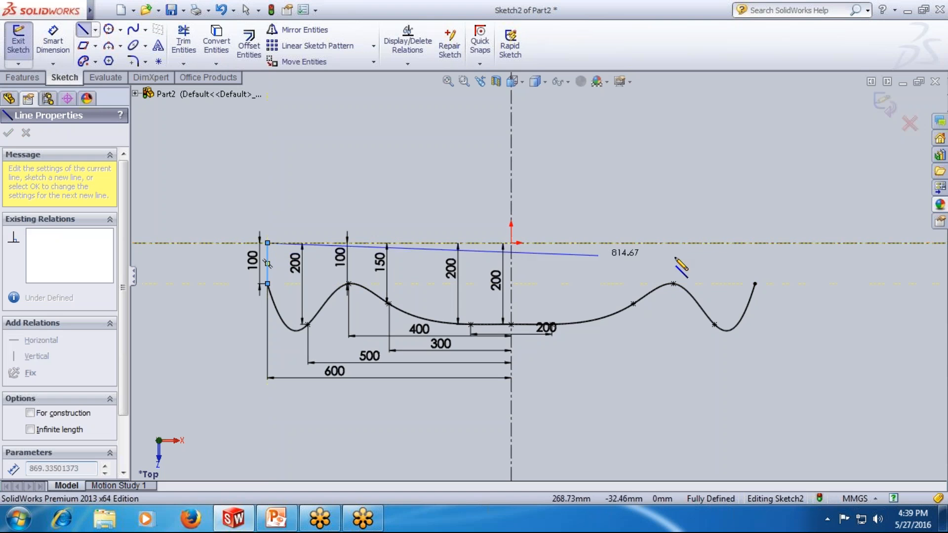
left_click(756, 243)
left_click(755, 284)
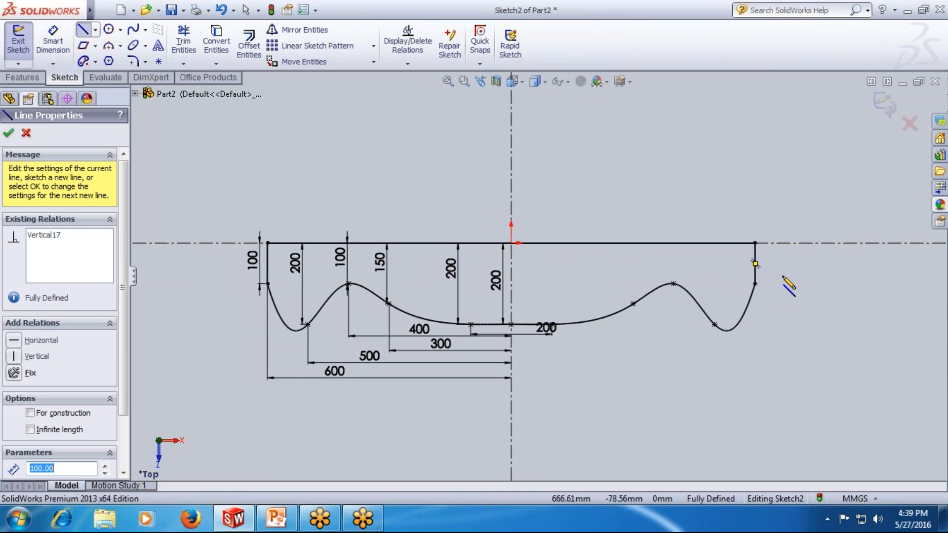
key("Escape")
Exit the closed spline sketch and hide it in the model
scroll(790, 284, "up", 2)
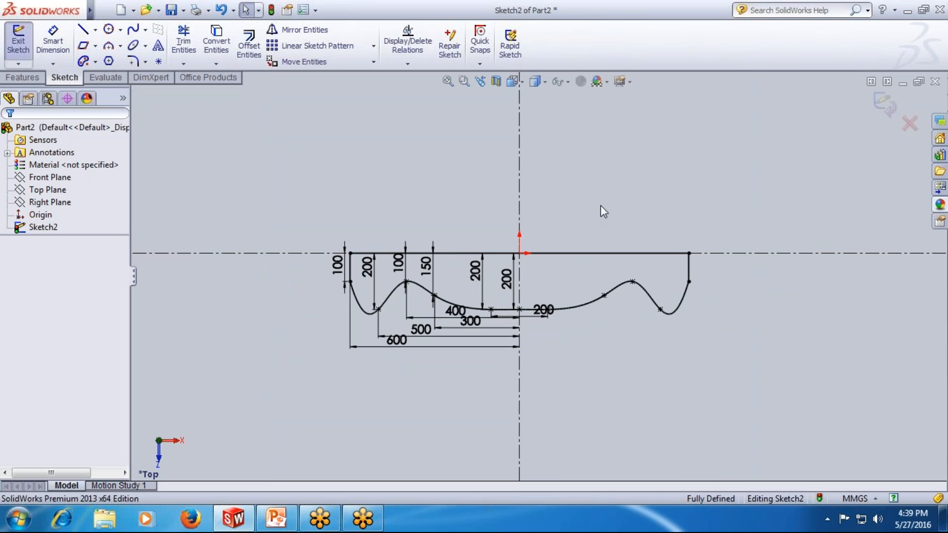
left_click(884, 104)
middle_click_drag(715, 319, 656, 323)
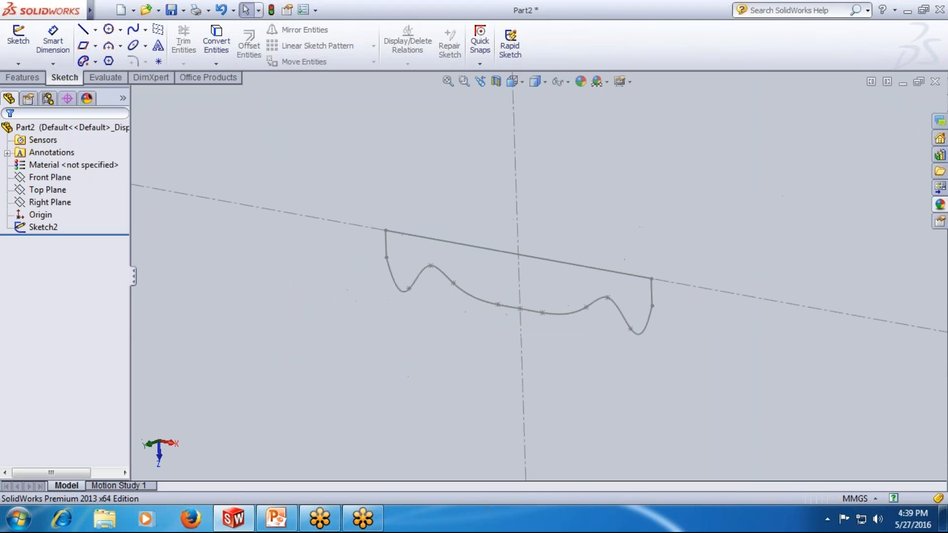
right_click(55, 228)
left_click(67, 208)
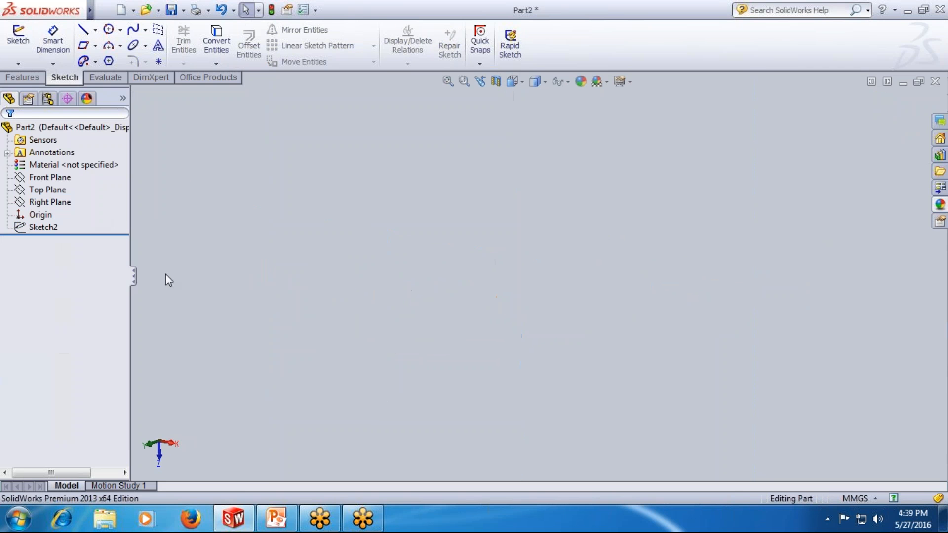
Start a new sketch on the Top plane
left_click(23, 51)
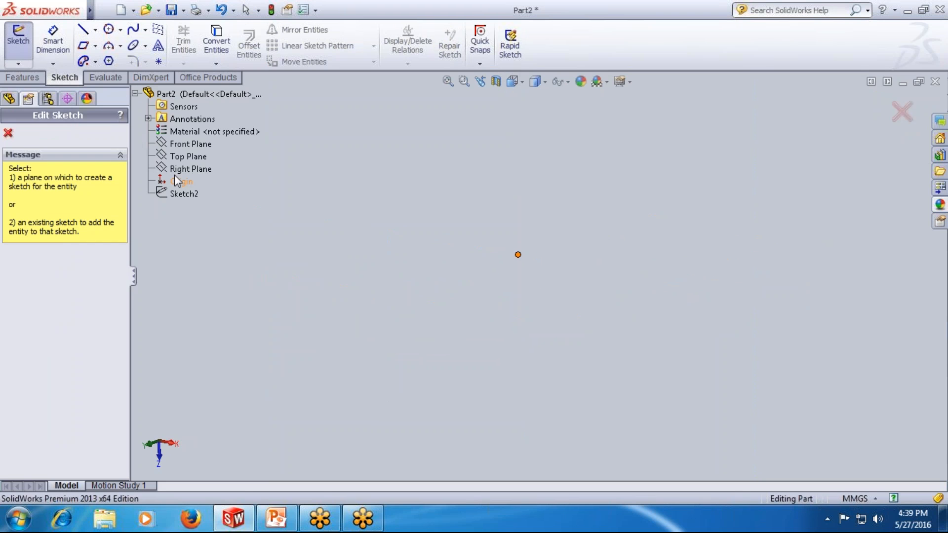
left_click(182, 156)
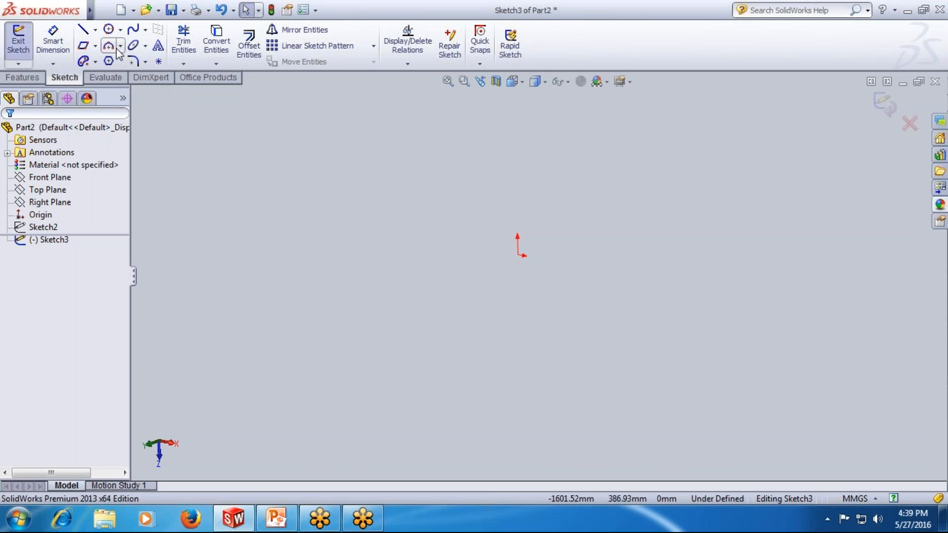
Sketch an upright ellipse centred on the origin, with a major radius of about 56 mm and a minor radius of about 28 mm
left_click(144, 47)
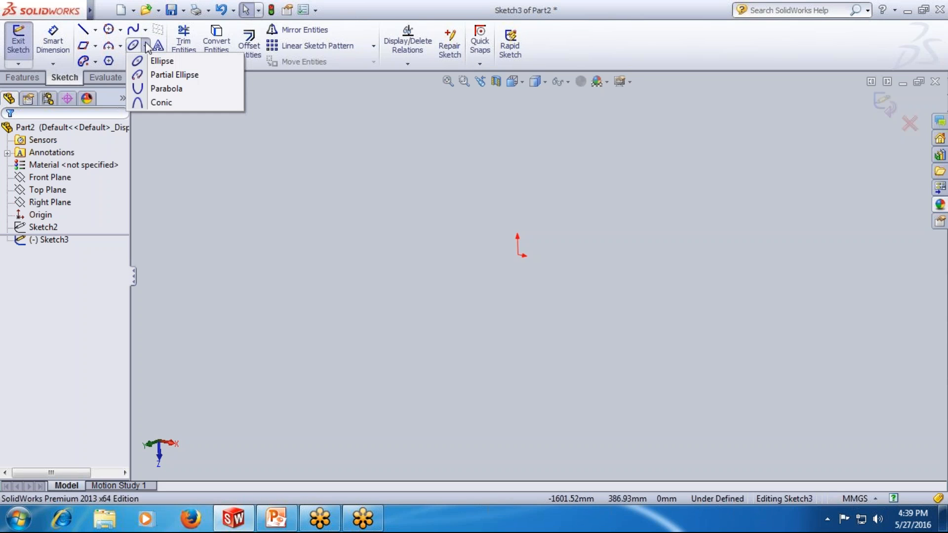
left_click(140, 74)
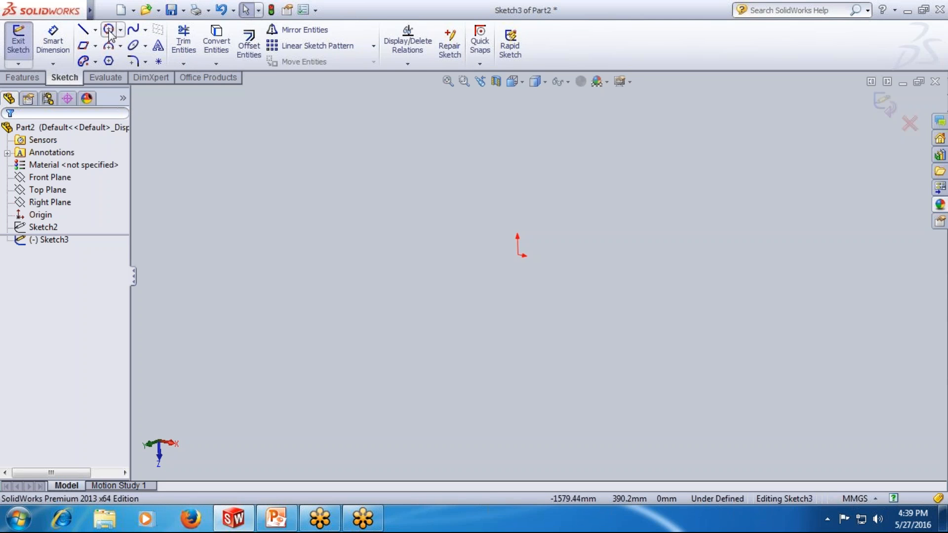
left_click(145, 46)
left_click(146, 63)
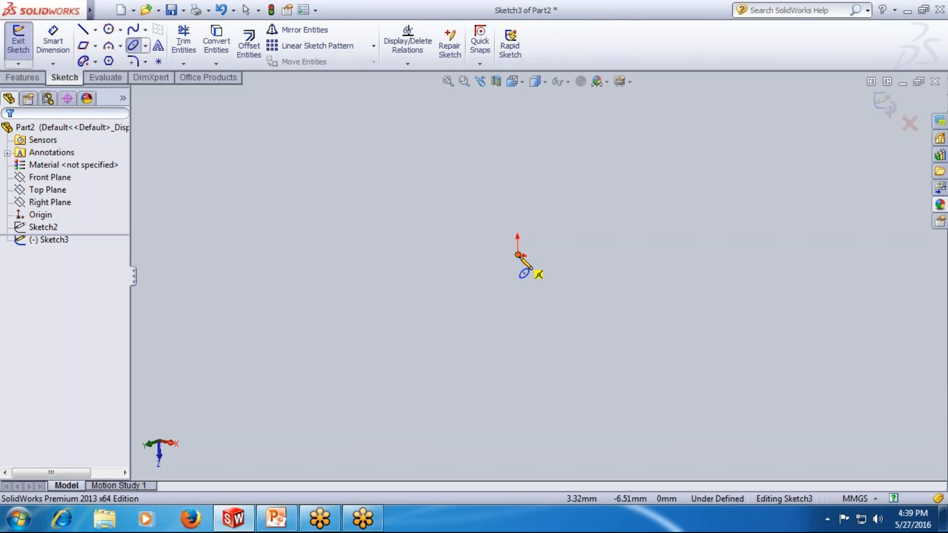
key("ctrl+5")
left_click(539, 276)
left_click(538, 178)
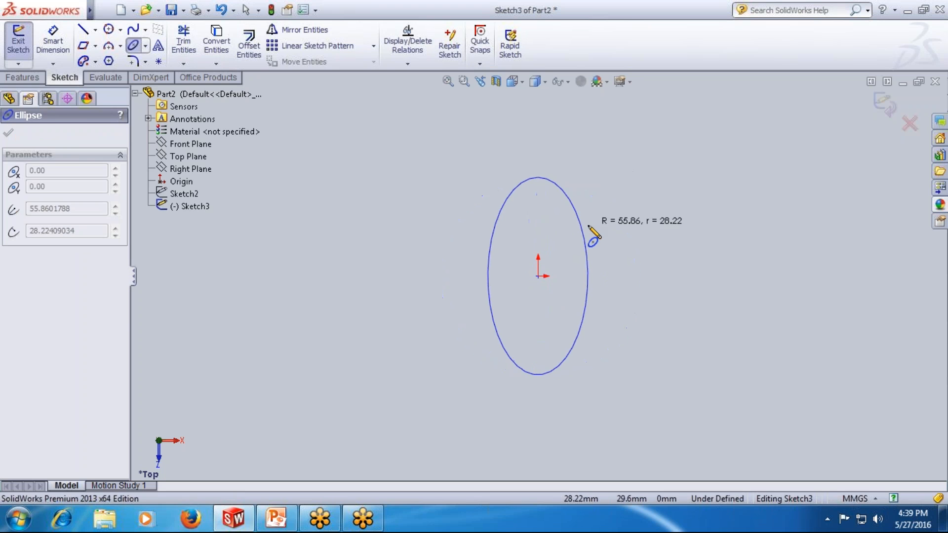
left_click(594, 236)
key("Escape")
Dimension the ellipse's full height between its upper and lower points as 100 mm
left_click(53, 42)
left_click(538, 177)
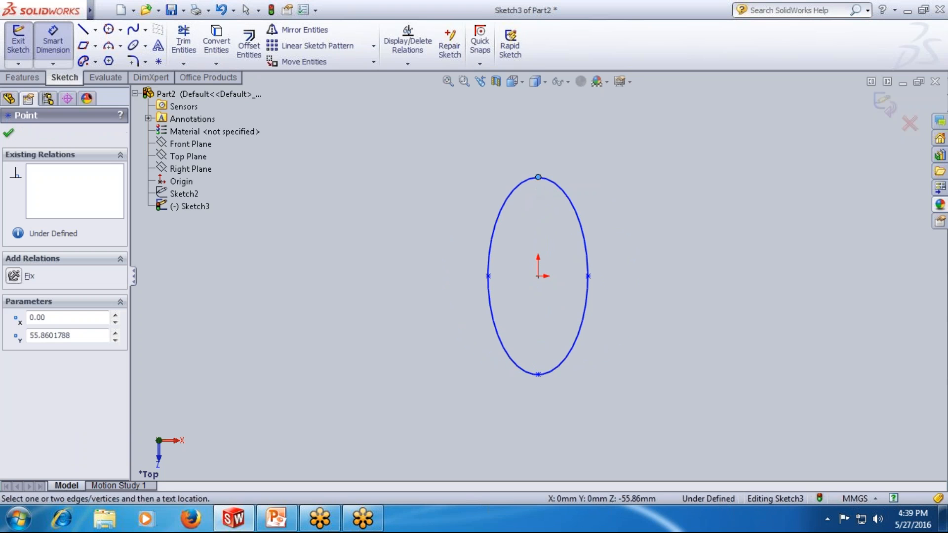
left_click(538, 374)
left_click(632, 302)
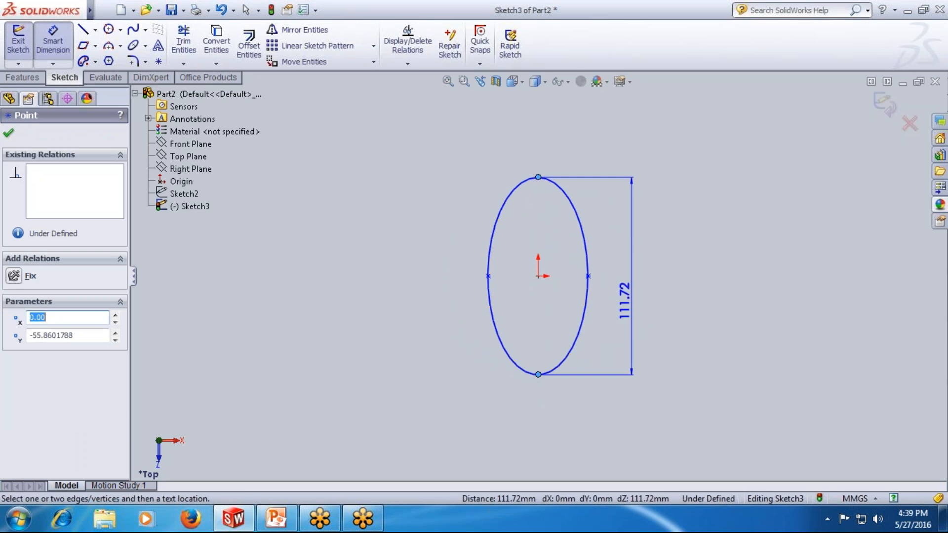
type("100")
key("Return")
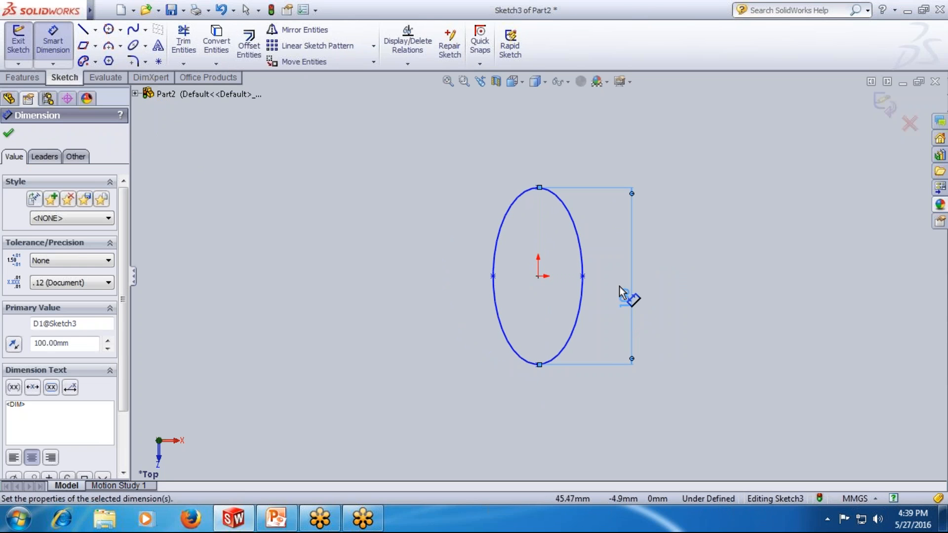
left_click(598, 306)
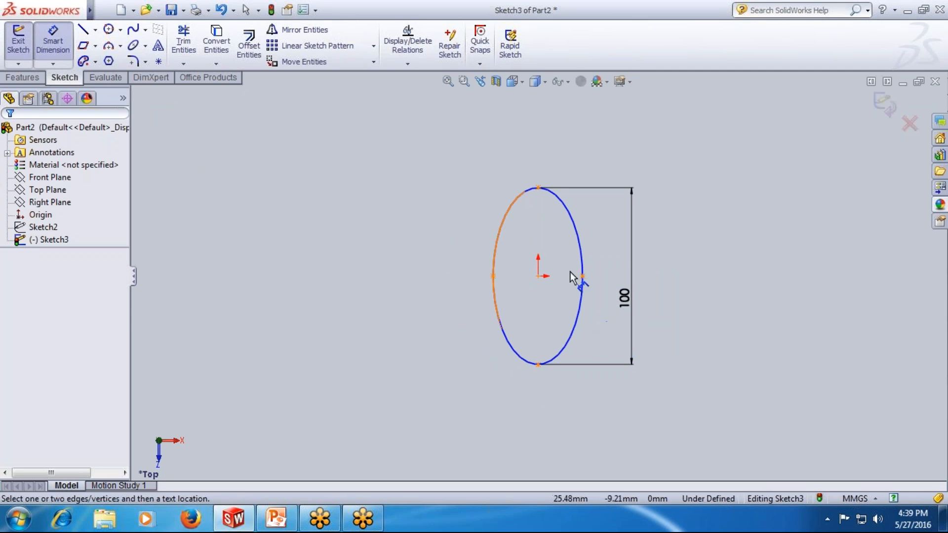
Dimension the ellipse's full width between its two side points as 50 mm, placing the dimension below it
left_click(583, 277)
left_click(493, 276)
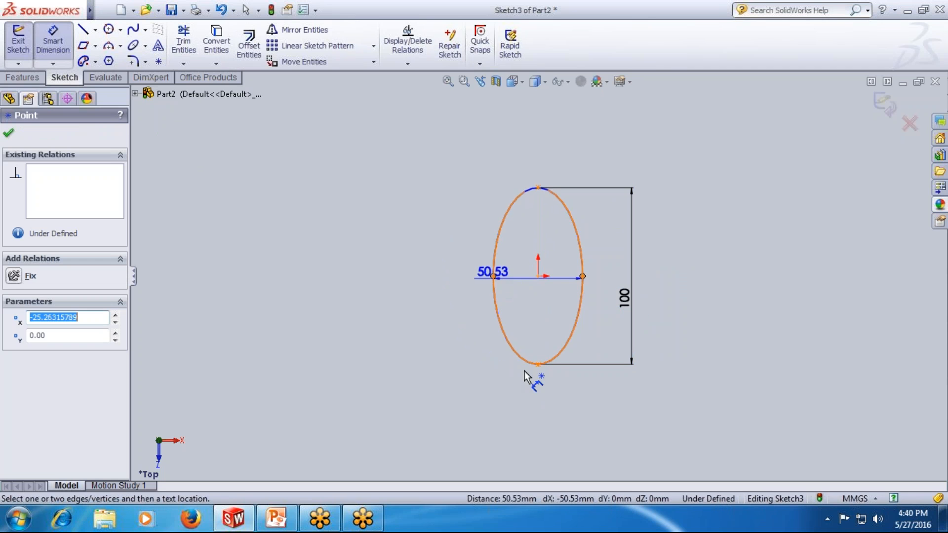
left_click(524, 376)
type("50")
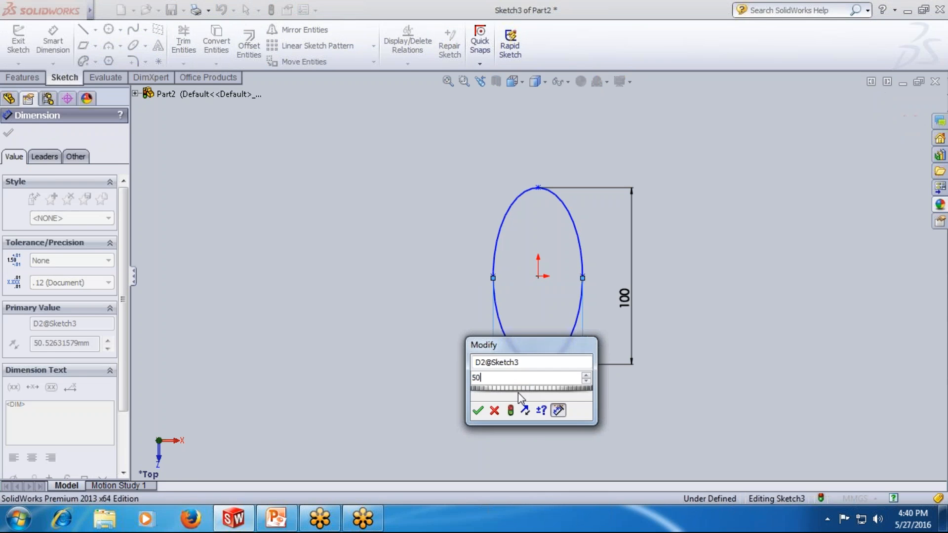
key("Return")
left_click(624, 298)
left_click(570, 330)
key("Escape")
key("Escape")
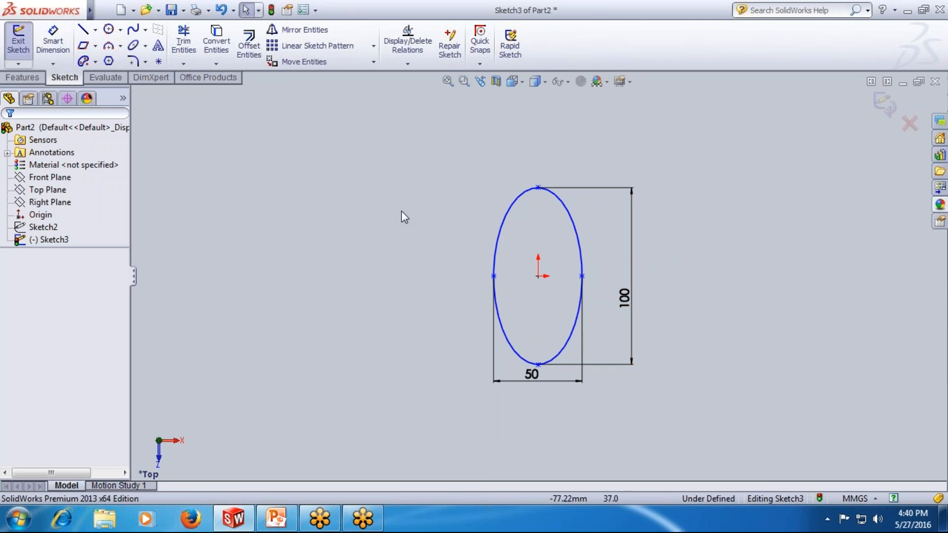
Sketch a right-hand half ellipse centred on the origin inside the full ellipse, with radii of about 45 mm and 20 mm
left_click(145, 46)
left_click(153, 75)
left_click(538, 277)
left_click(505, 281)
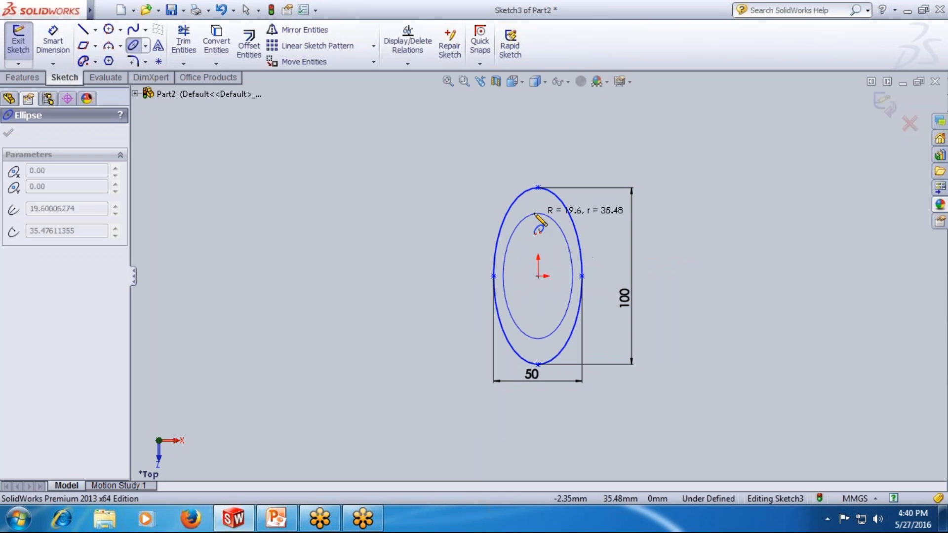
left_click(539, 197)
left_click(538, 354)
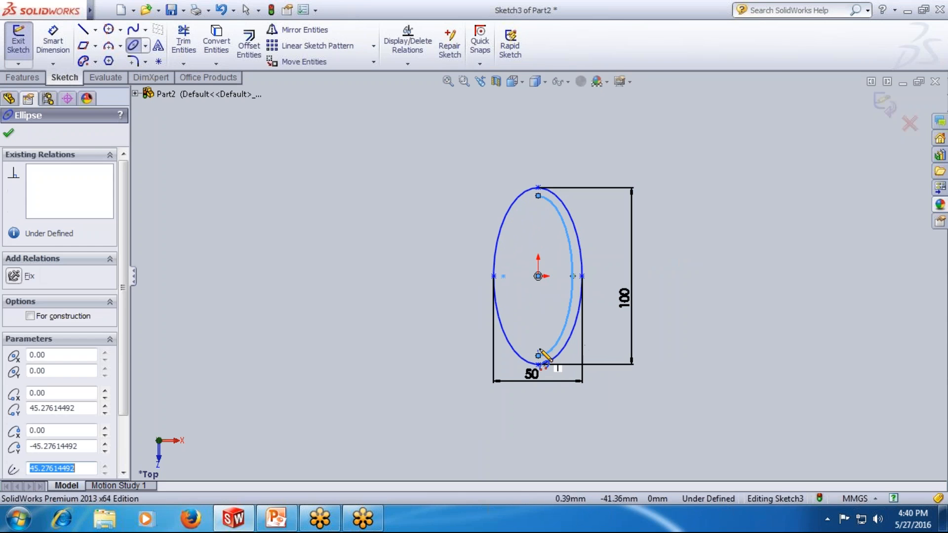
key("Escape")
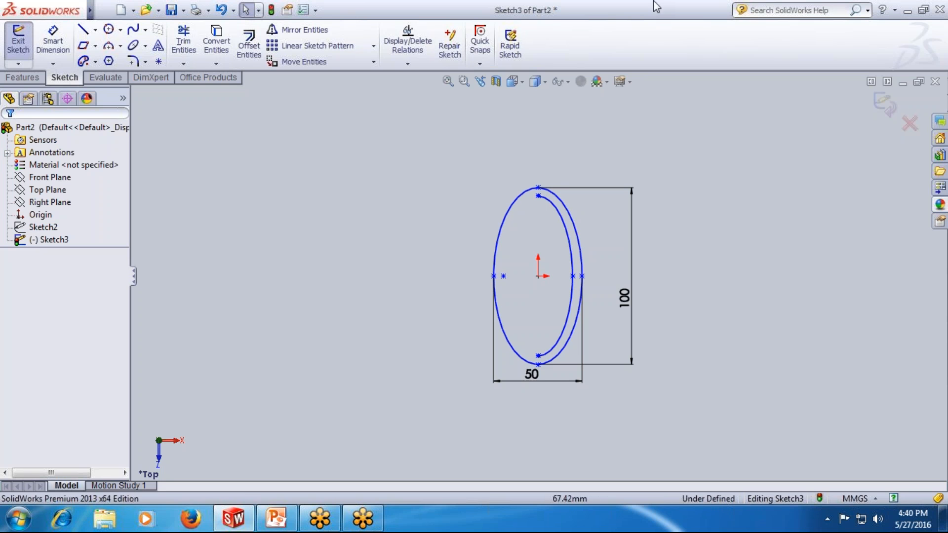
left_click(145, 46)
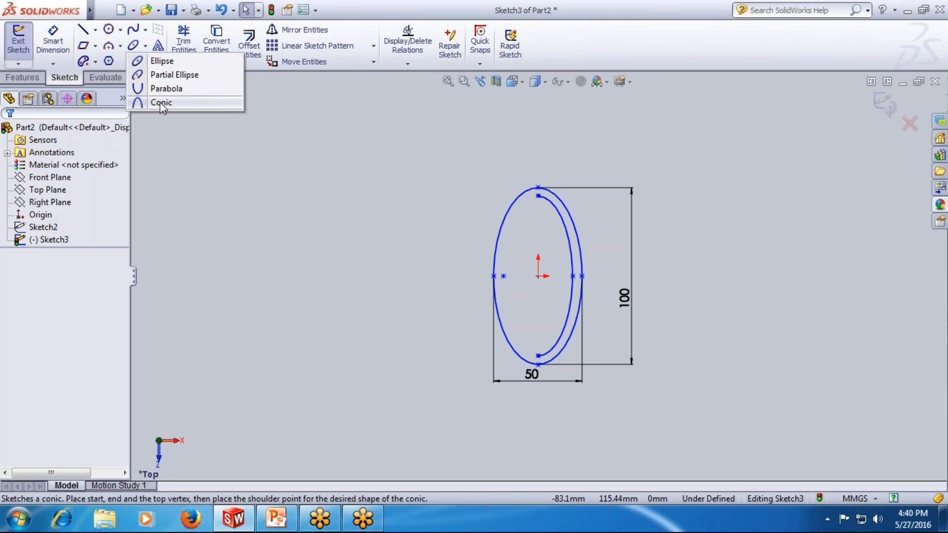
left_click(226, 151)
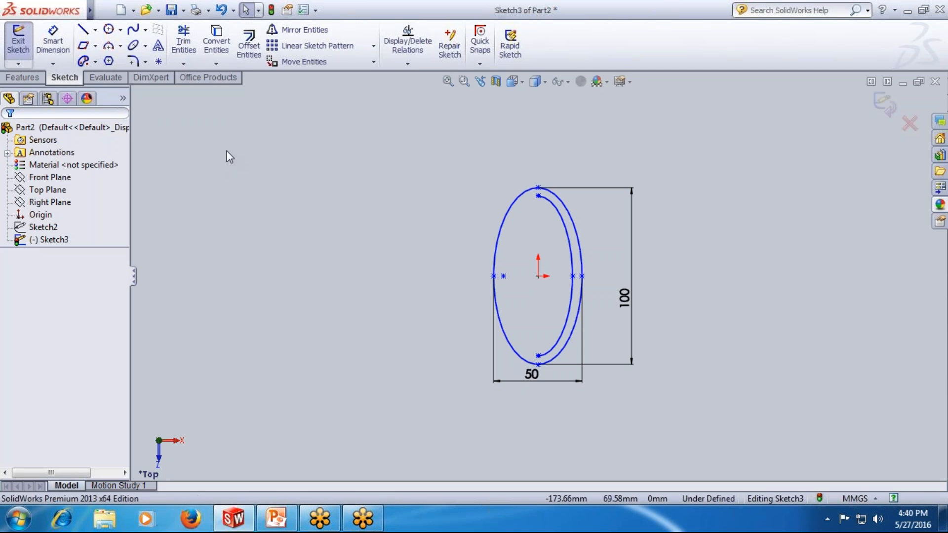
left_click(145, 62)
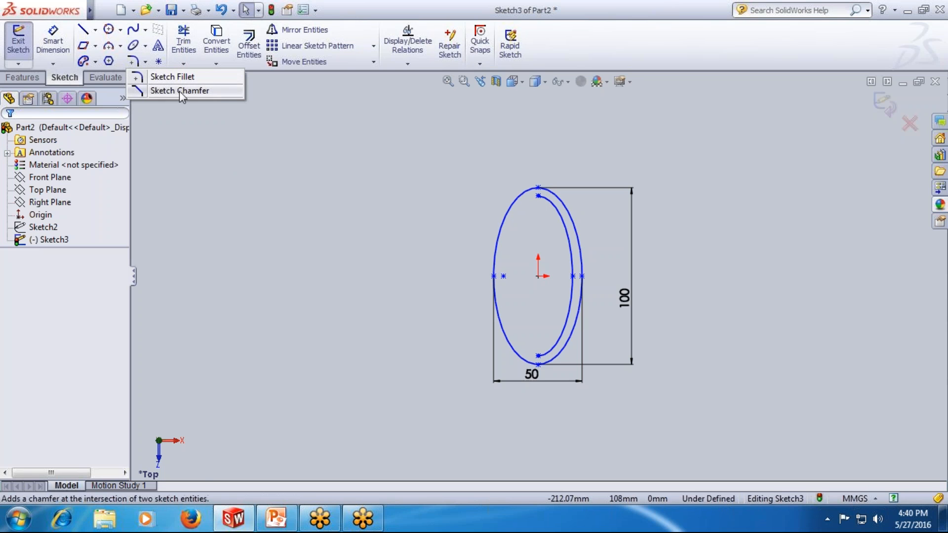
left_click(225, 185)
Delete the full ellipse, the partial ellipse and their dimensions from the sketch
scroll(499, 203, "up", 1)
left_click_drag(477, 173, 649, 354)
key("Delete")
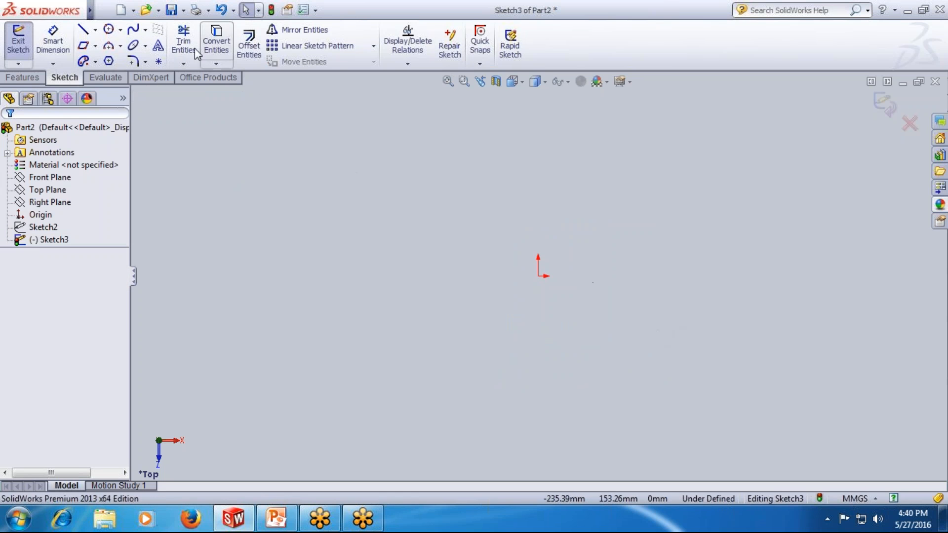
Sketch a wide corner rectangle around the origin
left_click(95, 46)
left_click(101, 57)
left_click(408, 199)
left_click(682, 349)
key("Escape")
Sketch a rising staircase of five connected horizontal and vertical lines to the upper left of the rectangle
scroll(525, 318, "up", 1)
left_click(83, 30)
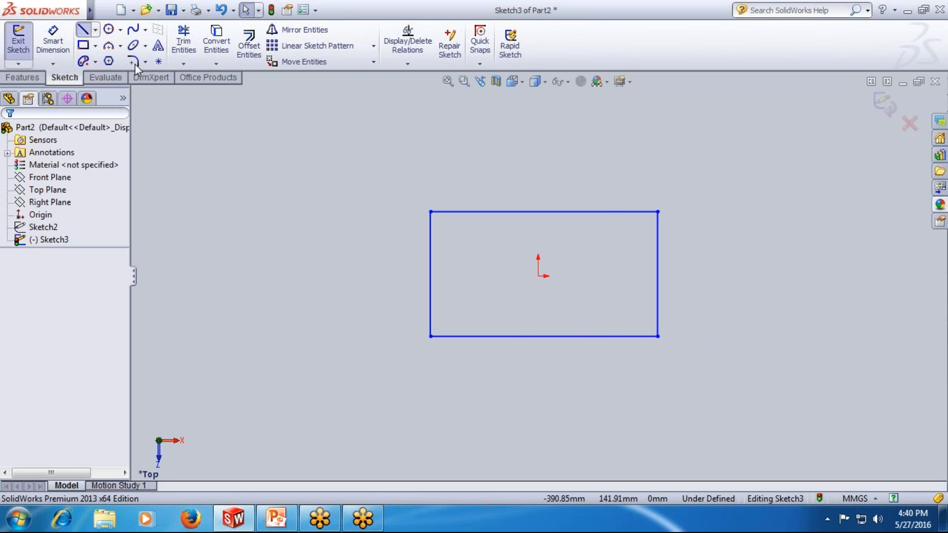
left_click(194, 262)
left_click(262, 261)
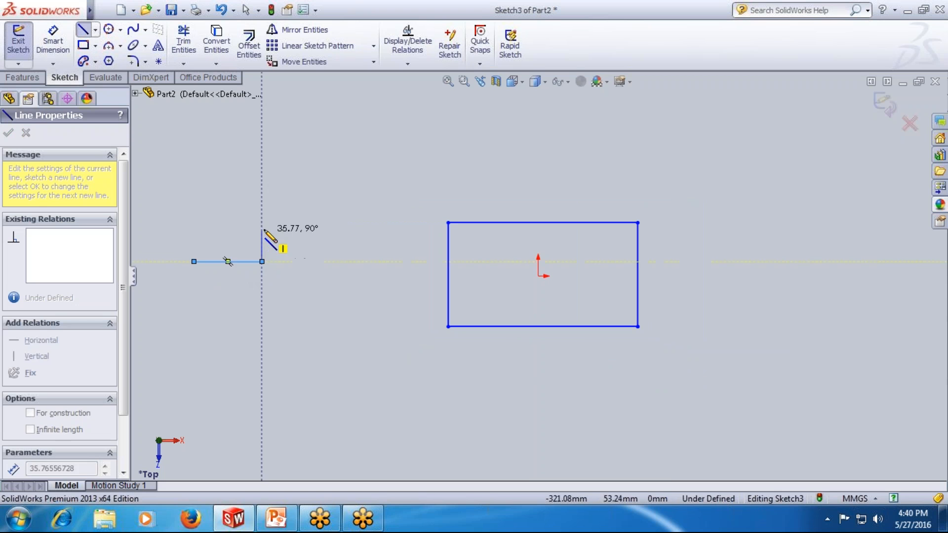
left_click(262, 216)
left_click(326, 216)
left_click(325, 173)
left_click(404, 173)
key("Escape")
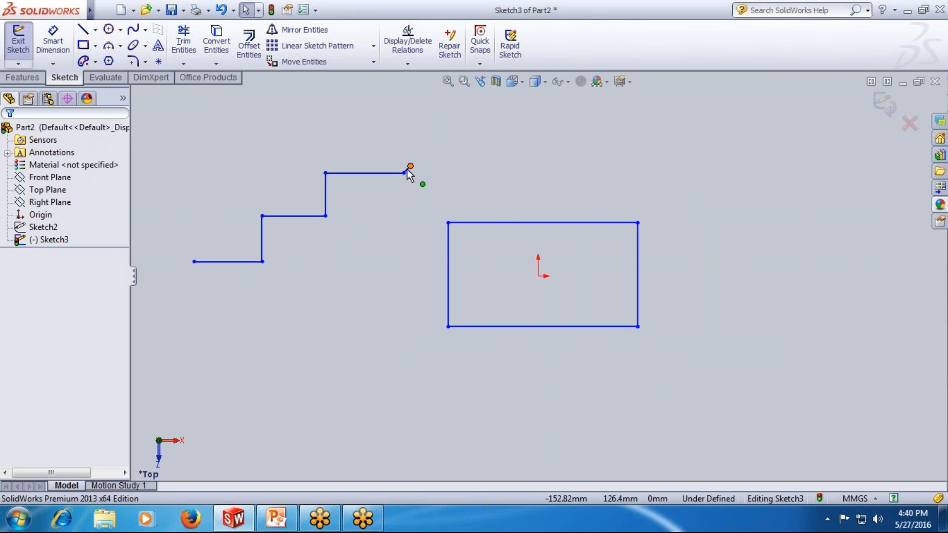
Delete the short stray line at the upper end of the staircase
scroll(408, 174, "down", 3)
left_click(460, 216)
key("Delete")
Apply a 5 mm Sketch Fillet to the lowest corner of the staircase lines
scroll(488, 241, "up", 3)
scroll(425, 331, "down", 2)
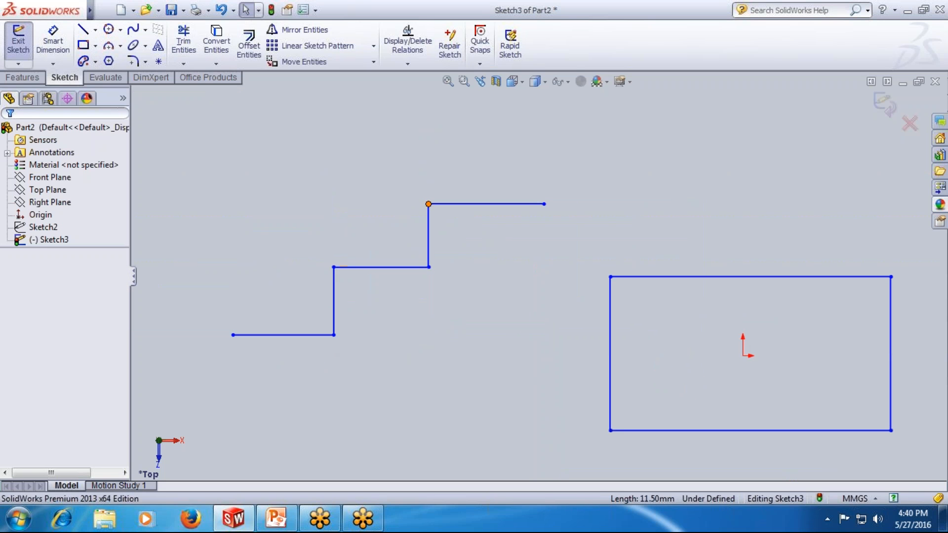
left_click(145, 62)
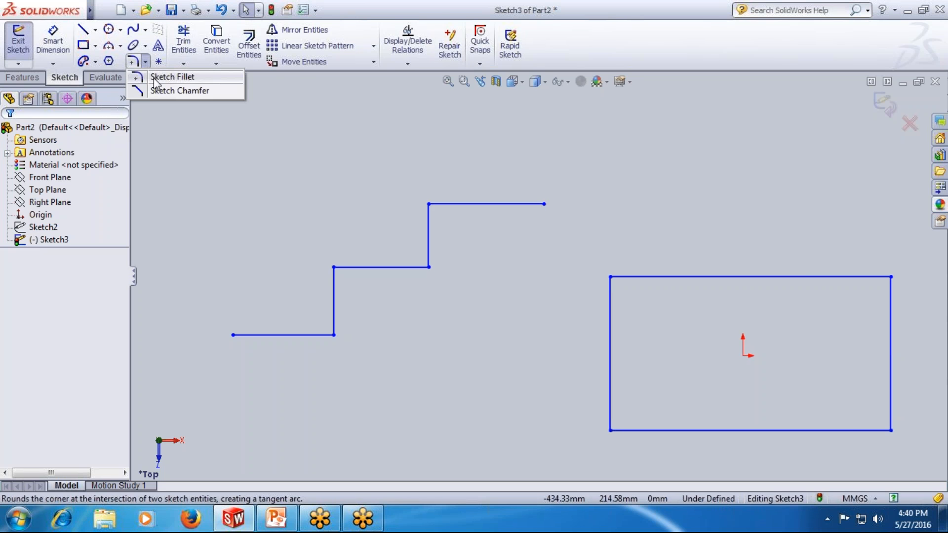
left_click(163, 77)
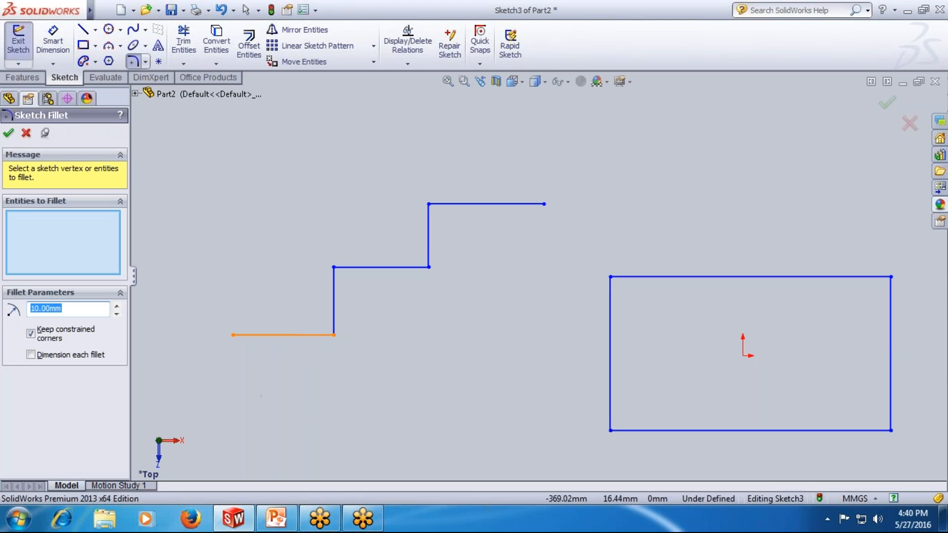
type("5")
key("Return")
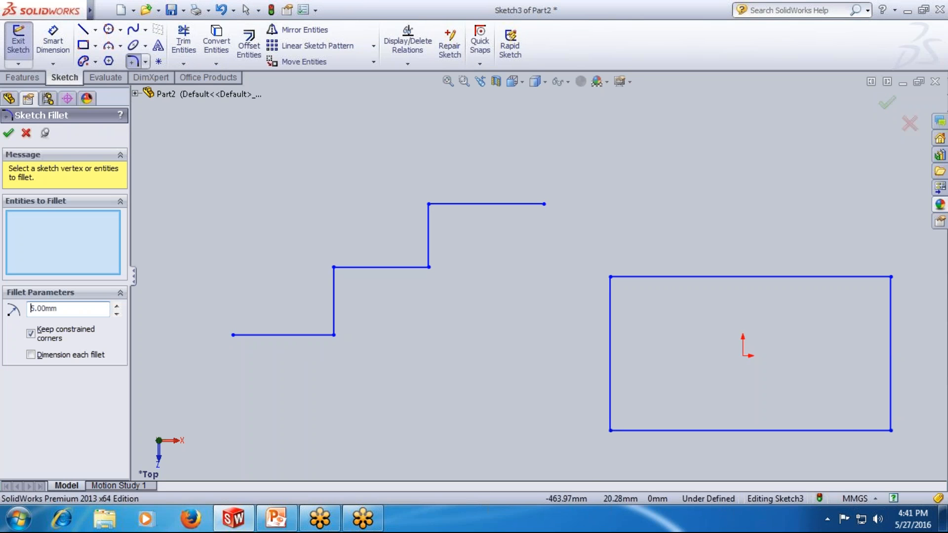
left_click(305, 335)
left_click(334, 315)
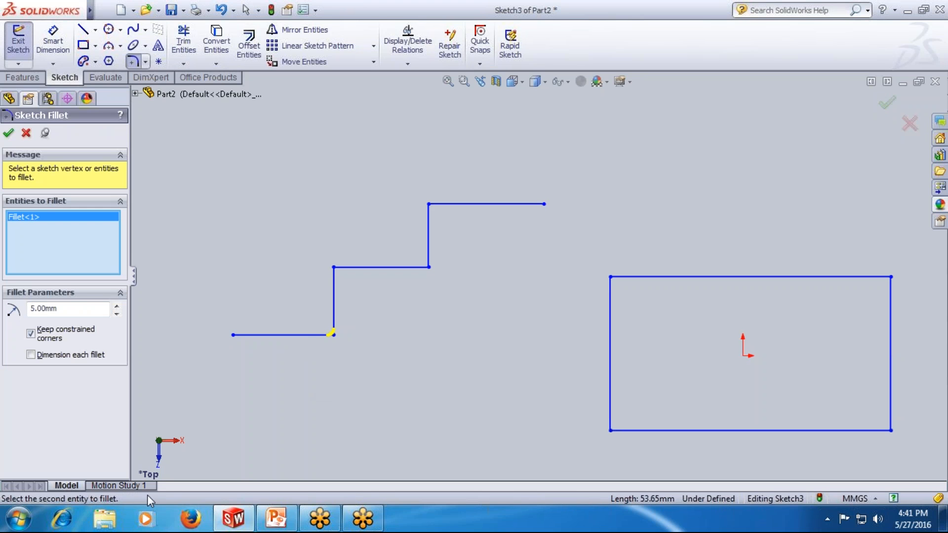
Set the Sketch Fillet radius to 10 mm and round all four corners of the staircase
left_click(117, 305)
left_click_drag(105, 309, 11, 309)
type("10")
key("Return")
left_click(335, 271)
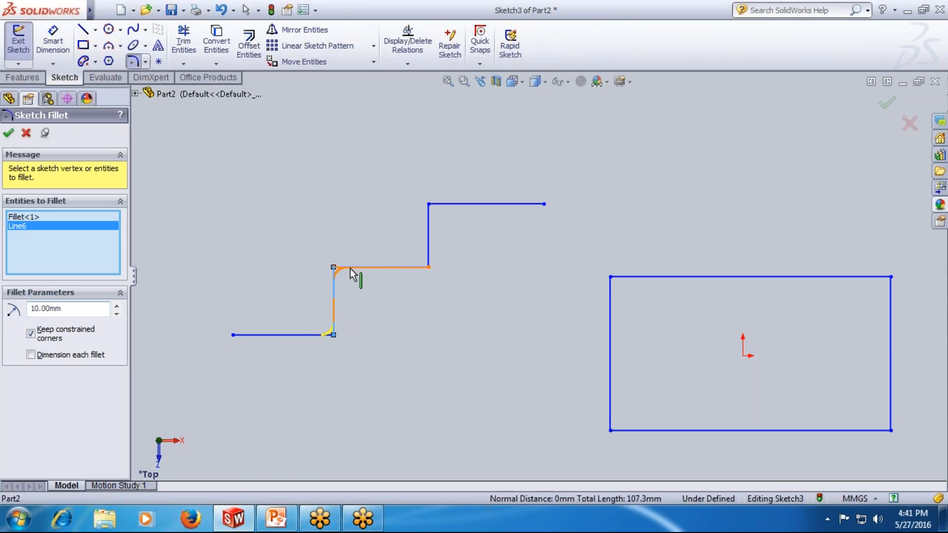
left_click(429, 260)
left_click(430, 257)
left_click(442, 204)
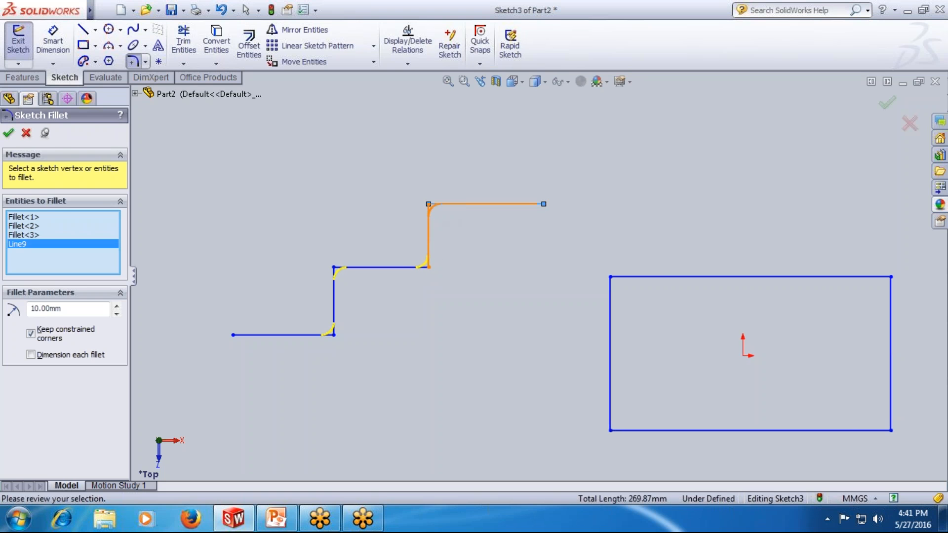
left_click(8, 133)
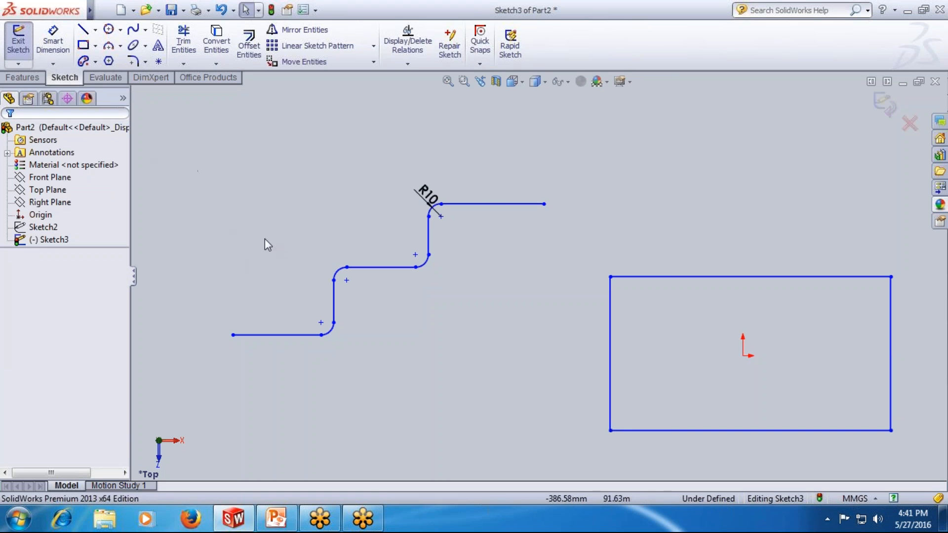
Set the radius dimension of the staircase fillets to 5 mm and back to 10 mm
double_click(429, 198)
type("5")
key("Return")
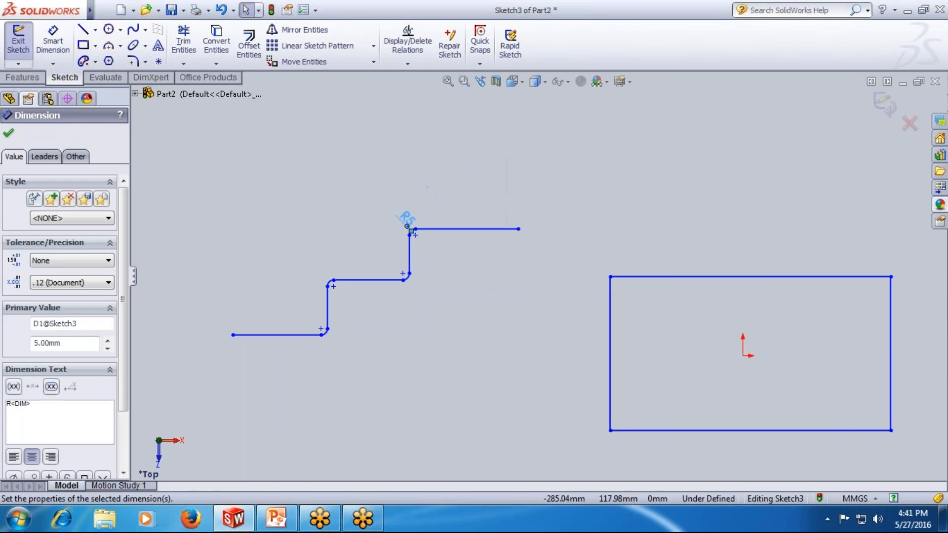
double_click(400, 218)
type("10")
key("Return")
left_click(383, 219)
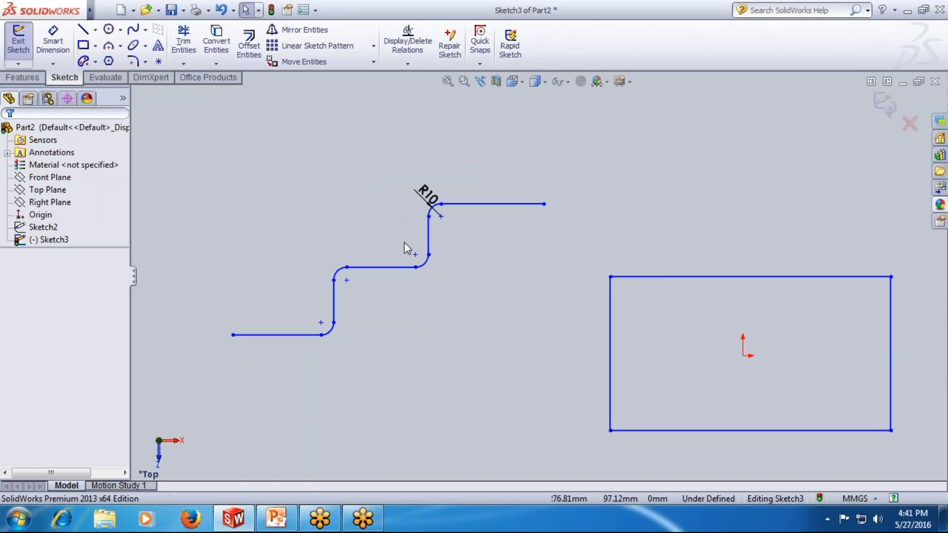
Undo the radius changes and the staircase fillets to restore the sharp corners
key("ctrl+z")
key("ctrl+z")
key("ctrl+z")
left_click(441, 244)
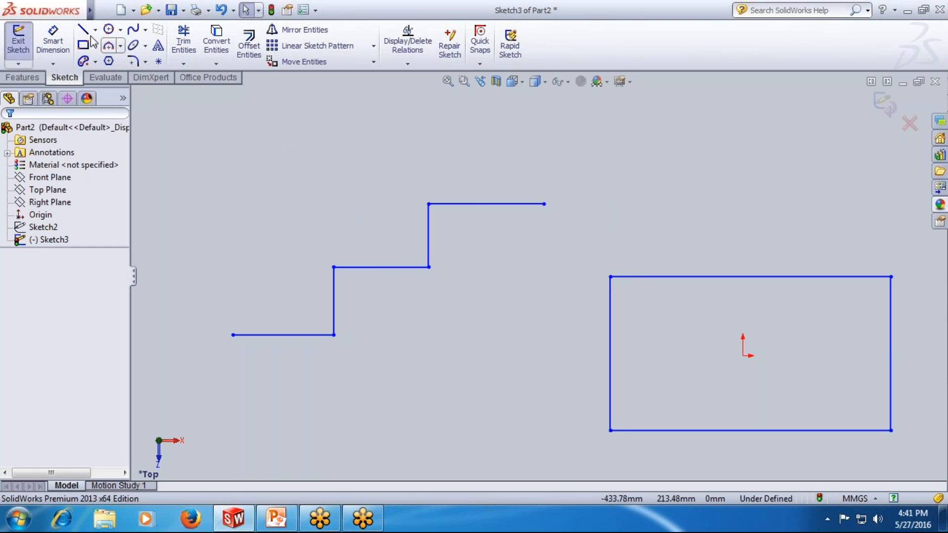
Start Sketch Chamfer, try the angle-distance and unequal distance options, and choose distance-distance with equal distance
left_click(146, 62)
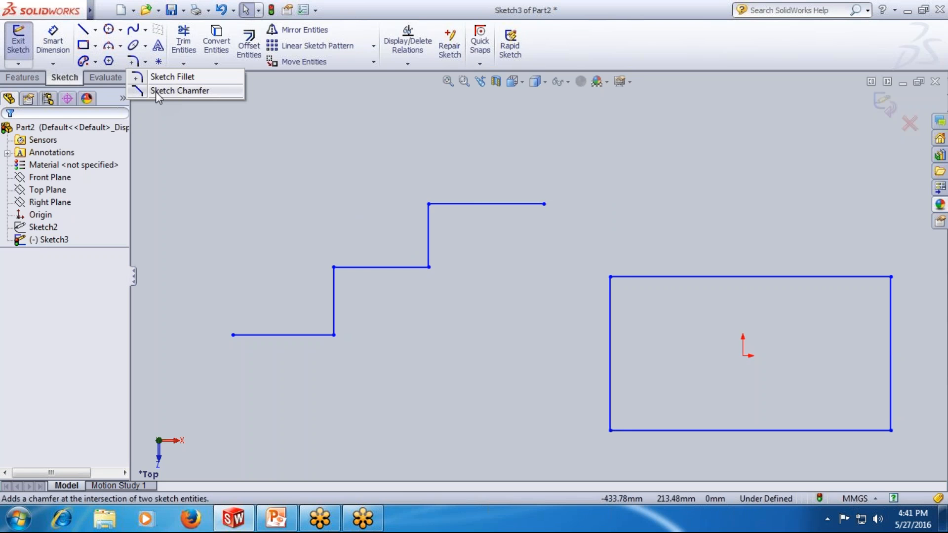
left_click(155, 91)
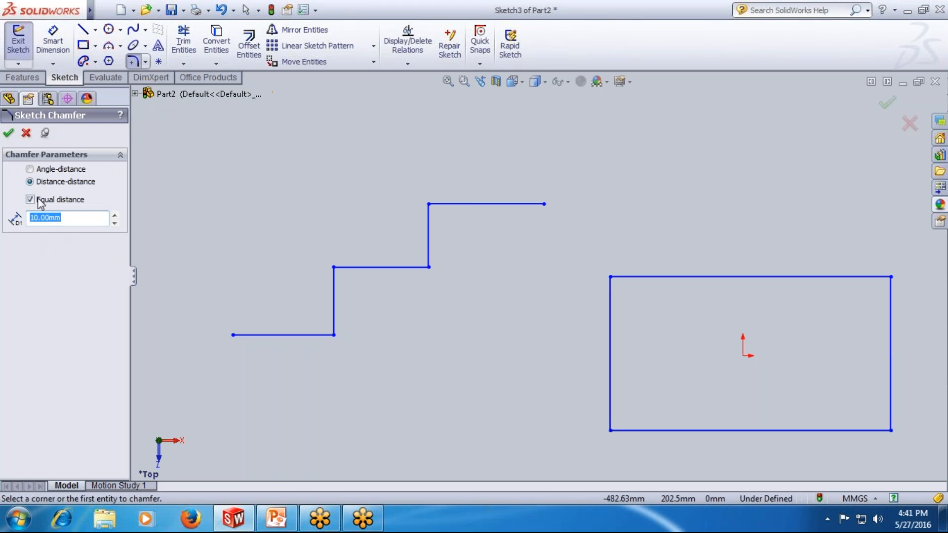
left_click(38, 171)
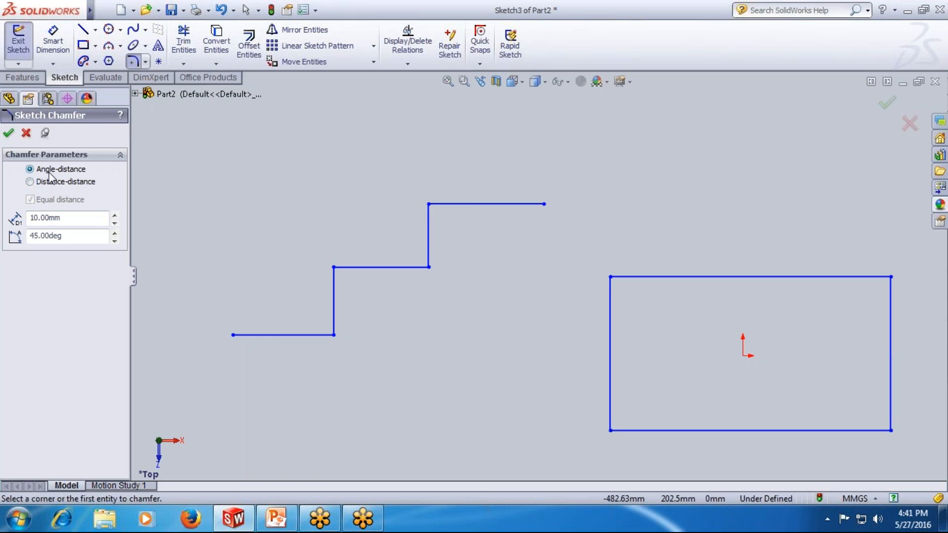
left_click(67, 237)
left_click(33, 182)
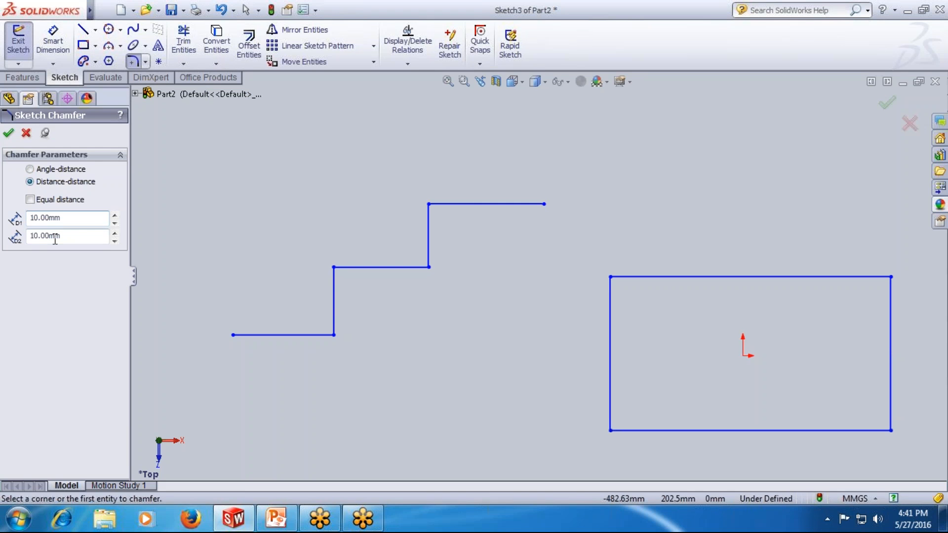
left_click(30, 200)
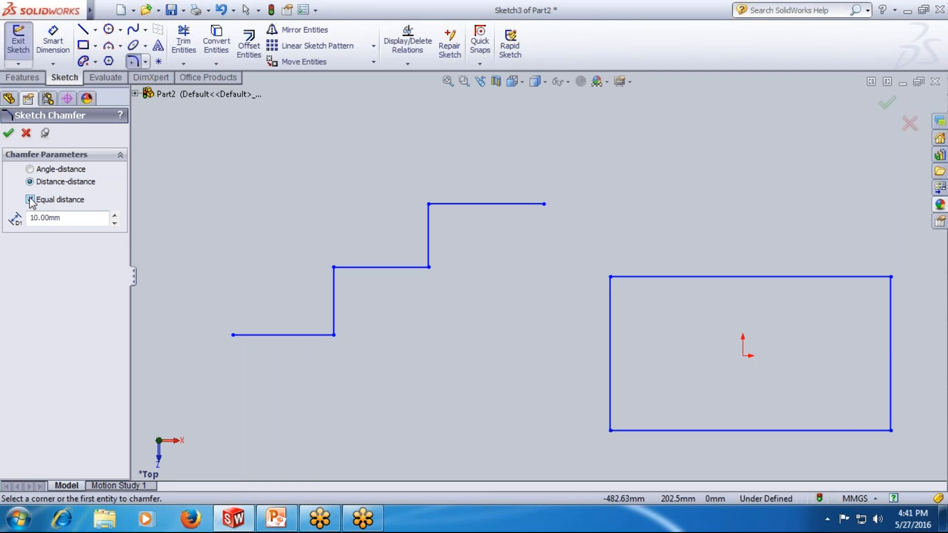
double_click(63, 217)
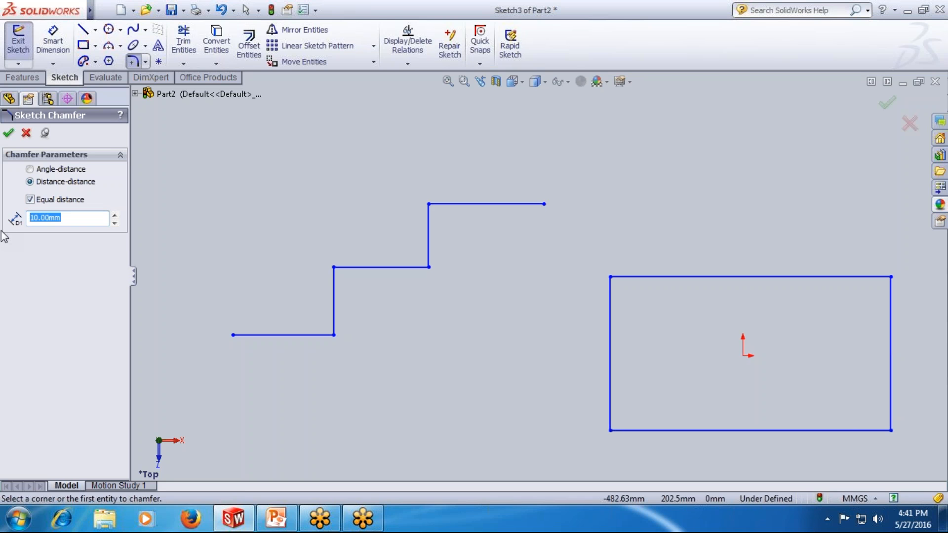
Chamfer the four staircase corners with an equal distance of 10 mm
left_click(316, 335)
left_click(335, 317)
left_click(333, 285)
left_click(345, 268)
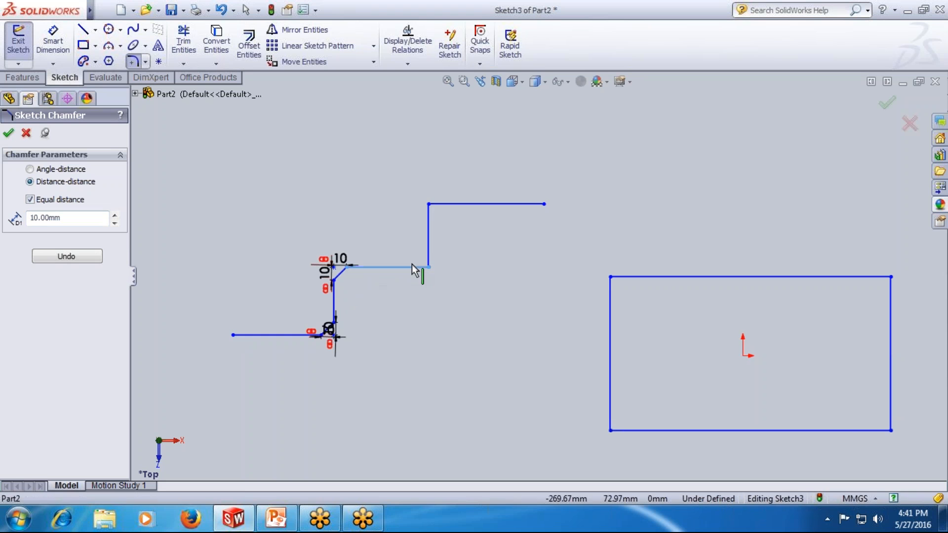
left_click(429, 257)
left_click(437, 204)
left_click(431, 217)
Undo the equal-distance chamfers on the staircase within the chamfer command
left_click(67, 256)
left_click(68, 257)
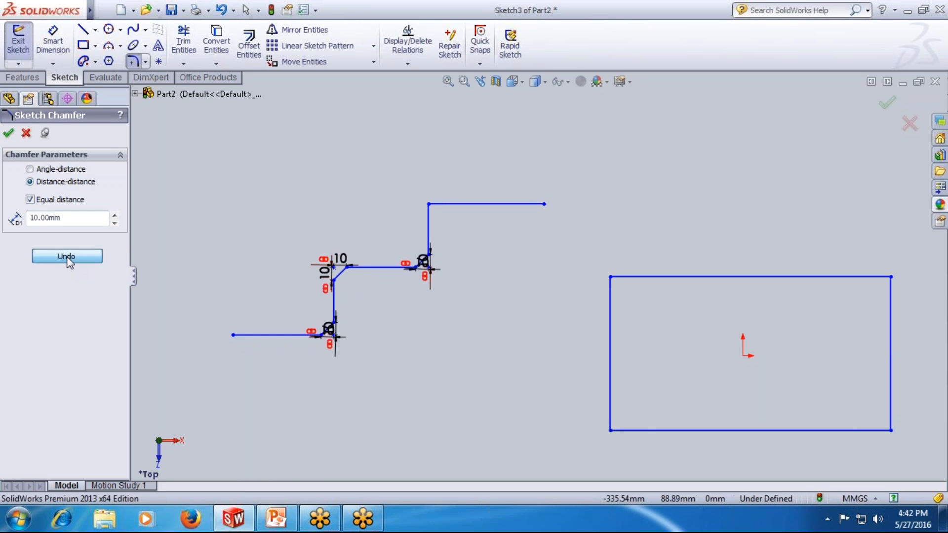
left_click(68, 257)
left_click(67, 257)
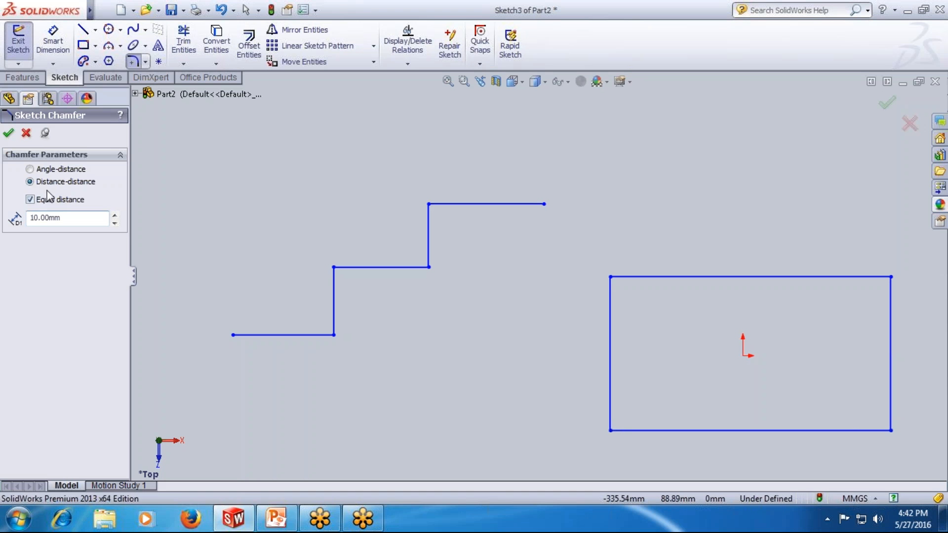
Chamfer the four staircase corners using the angle-distance option with 10 mm and 45 degrees
left_click(31, 170)
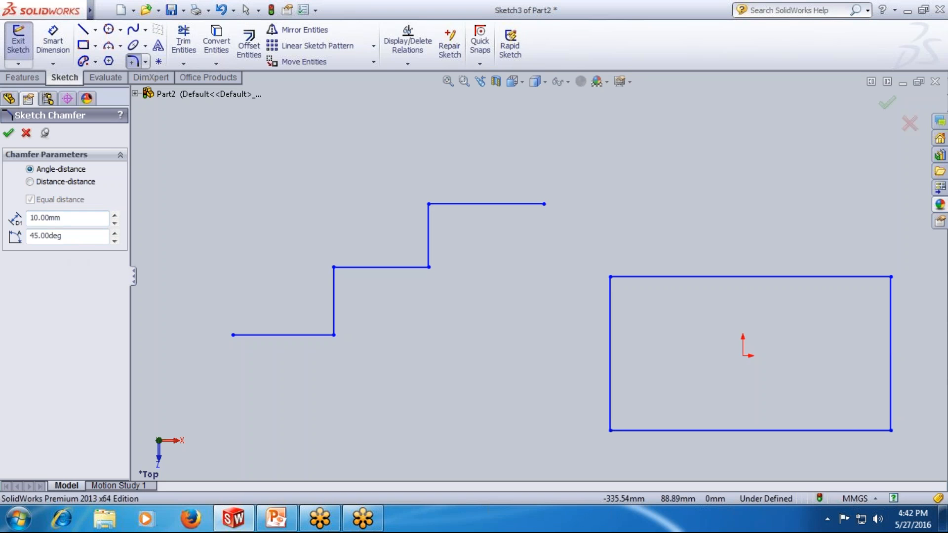
left_click(329, 332)
left_click(333, 320)
left_click(334, 289)
left_click(348, 267)
left_click(412, 268)
left_click(428, 249)
left_click(428, 217)
left_click(455, 204)
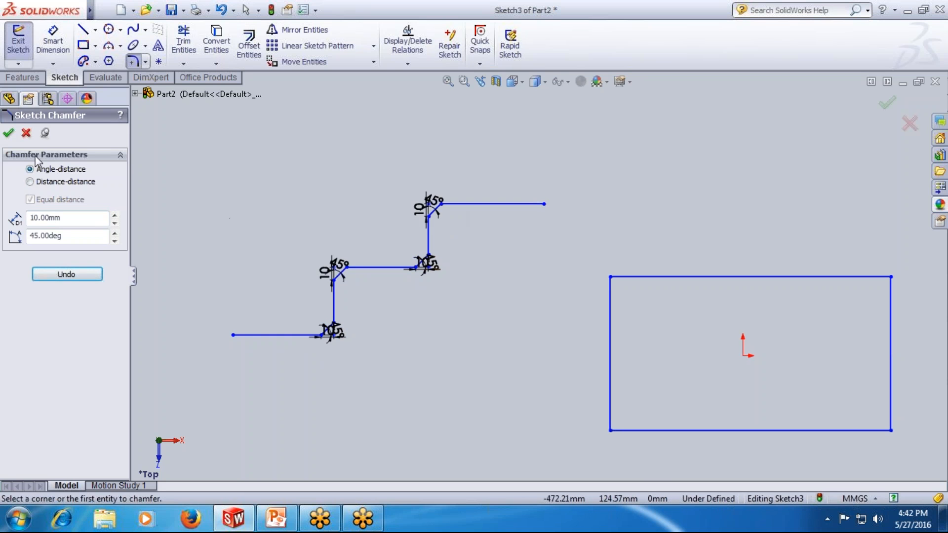
left_click(7, 132)
Examine the angle-distance chamfers and undo them so the staircase corners are sharp again
scroll(373, 257, "down", 2)
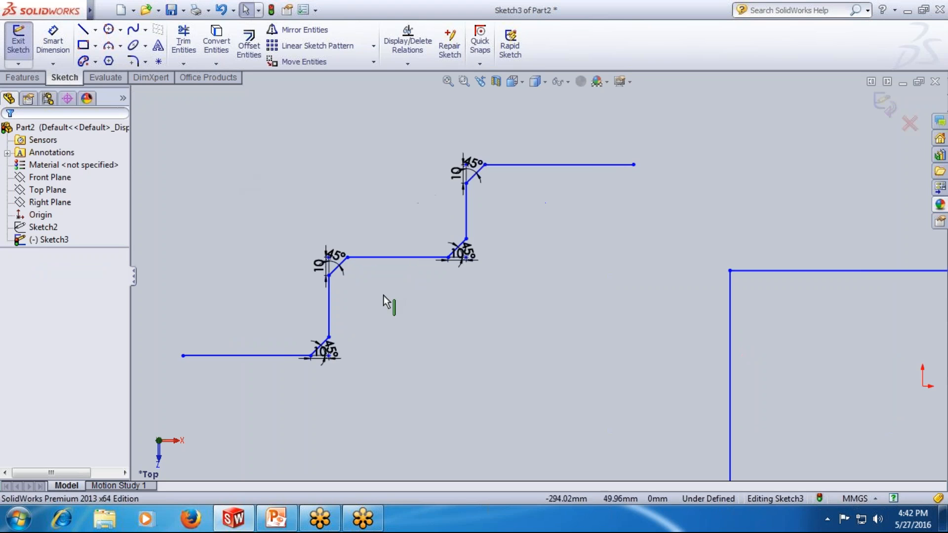
scroll(383, 295, "down", 2)
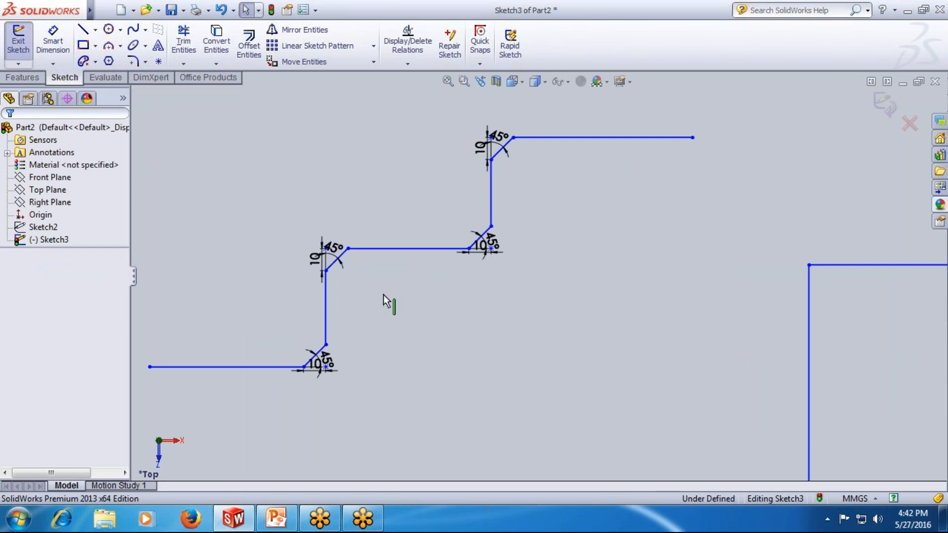
key("ctrl+z")
left_click(361, 195)
key("f")
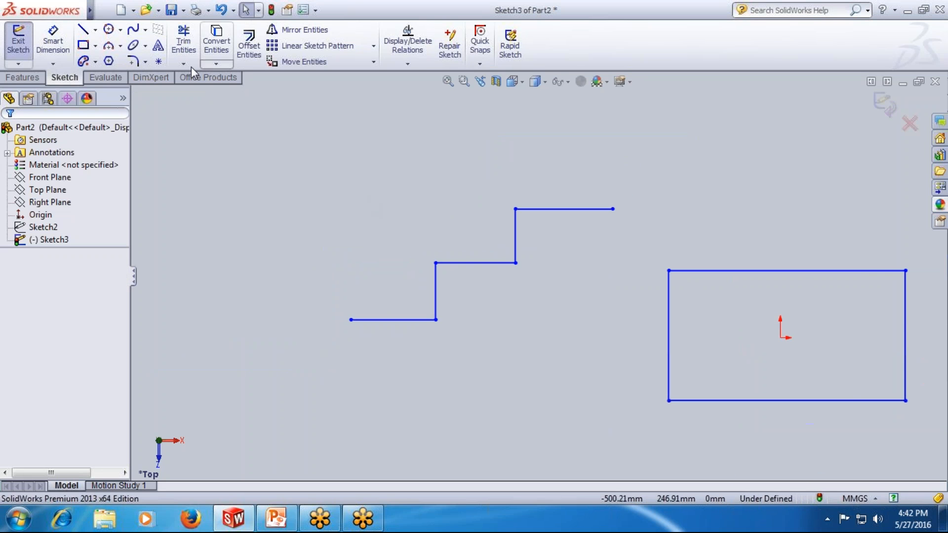
Place six scattered sketch points in a zigzag above the staircase and the rectangle
left_click(158, 61)
key("z")
left_click(484, 140)
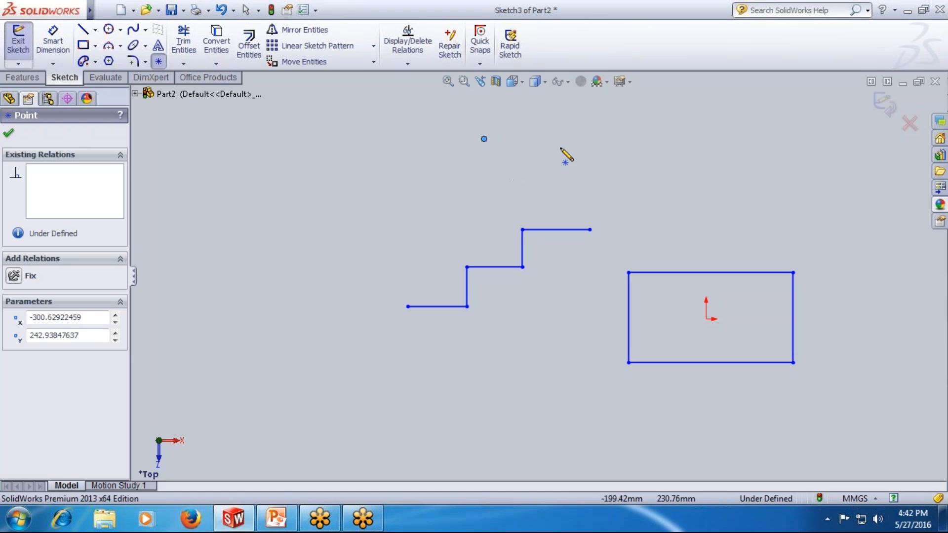
left_click(651, 127)
left_click(734, 186)
left_click(813, 145)
left_click(876, 241)
key("Escape")
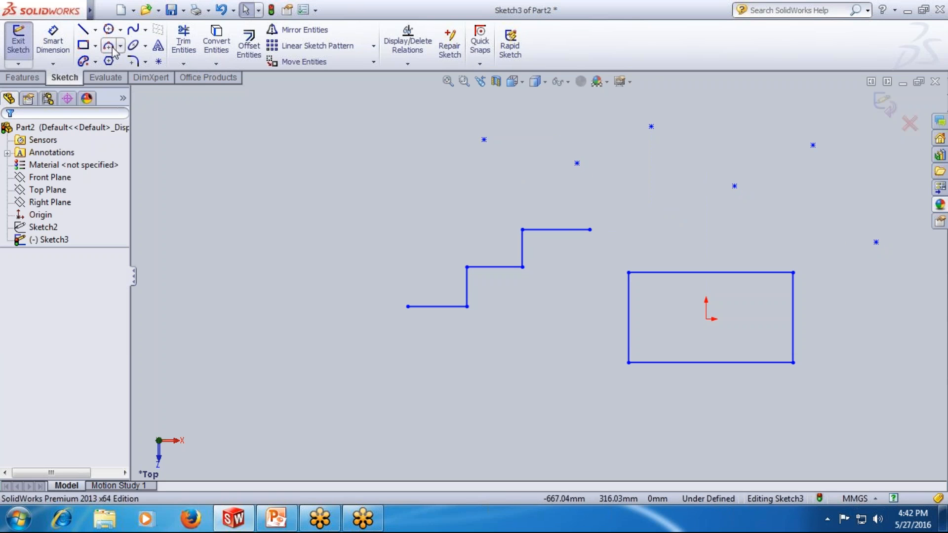
Sketch connected lines through the first four points of the zigzag
left_click(83, 29)
left_click(484, 139)
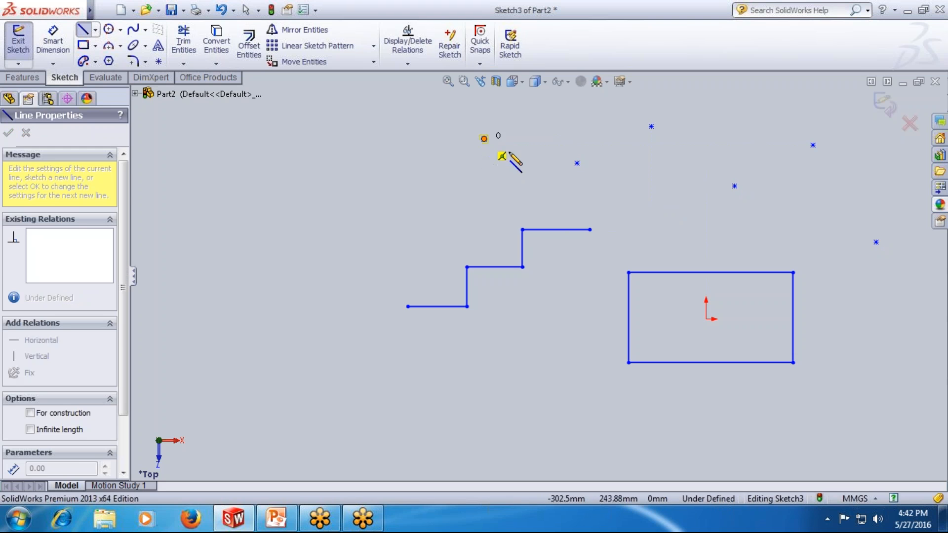
left_click(576, 162)
left_click(652, 127)
left_click(734, 186)
key("Escape")
Undo the lines drawn between the sketch points
key("ctrl+z")
key("ctrl+z")
key("ctrl+z")
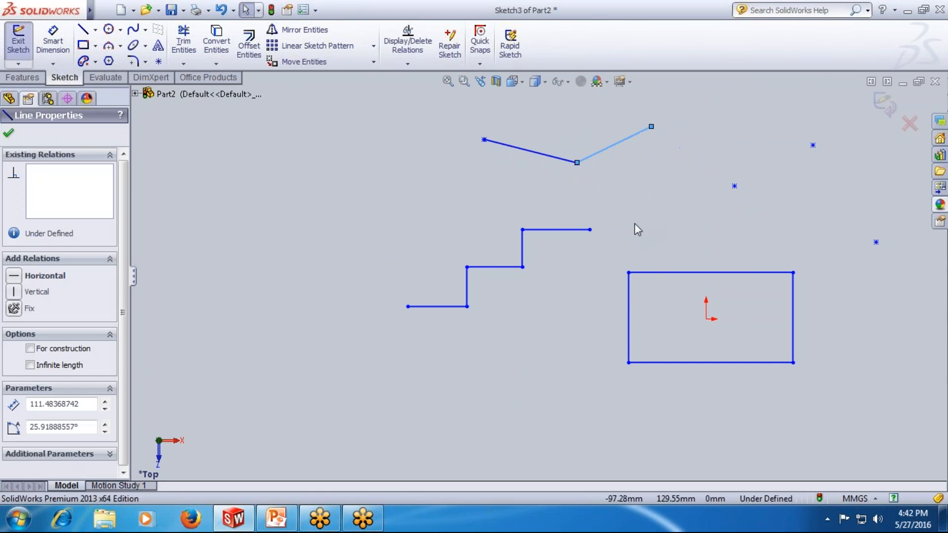
Sketch a spline through all six points and undo it
left_click(133, 29)
left_click(484, 140)
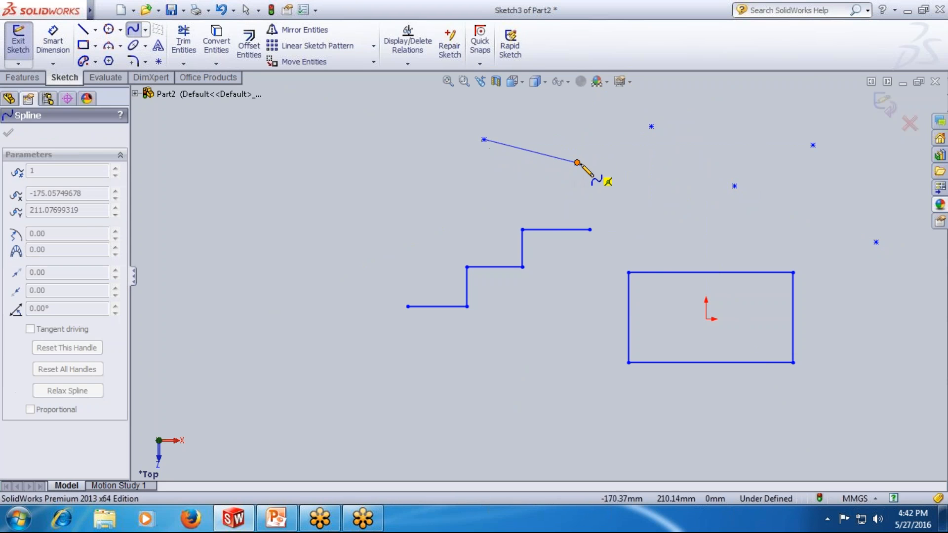
left_click(577, 163)
left_click(651, 126)
left_click(734, 186)
left_click(813, 146)
left_click(876, 242)
key("Escape")
key("ctrl+z")
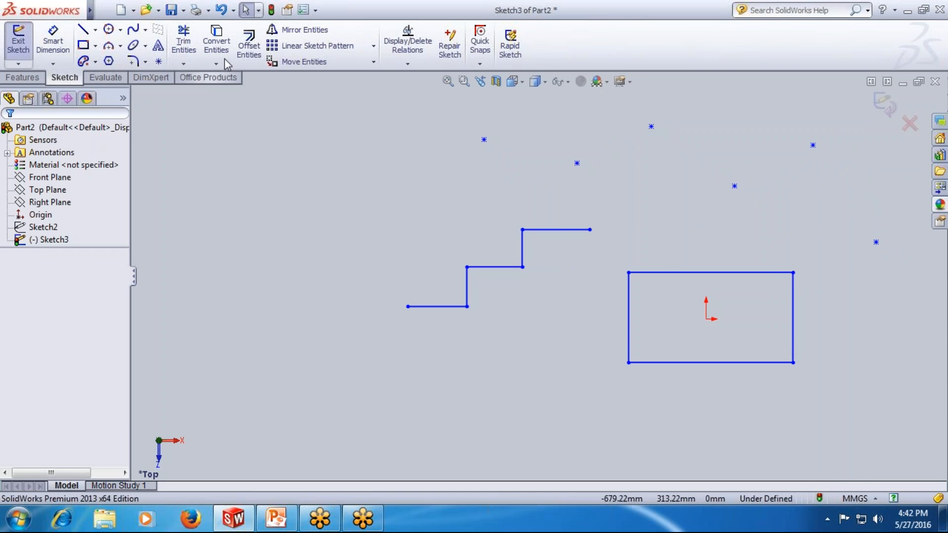
Start a Sketch Text with the sample string "foidsofisdoidofios" and inspect it in the sketch
left_click(158, 47)
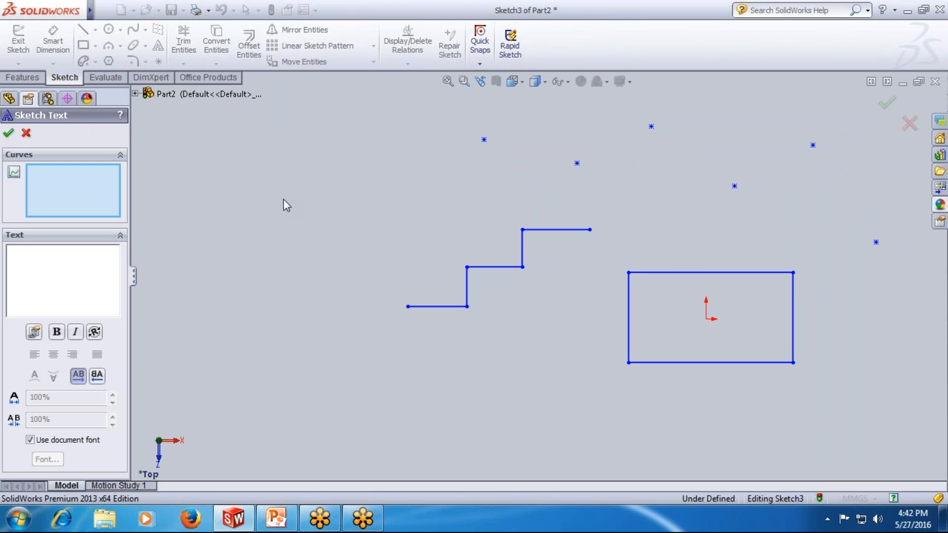
type("oidsofisdoidofios")
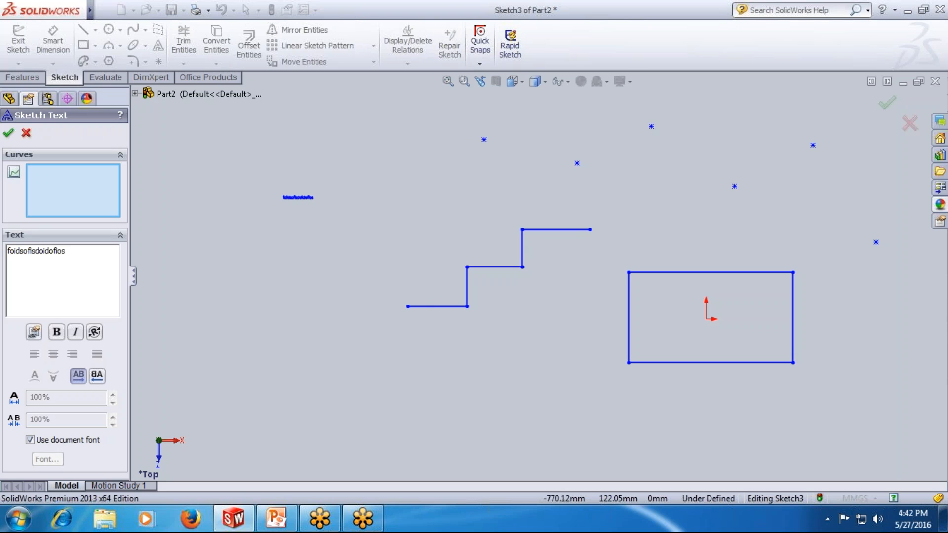
scroll(303, 130, "up", 3)
scroll(434, 240, "down", 8)
scroll(488, 259, "down", 1)
Clear the sample string and cancel the Sketch Text command
double_click(65, 258)
key("Delete")
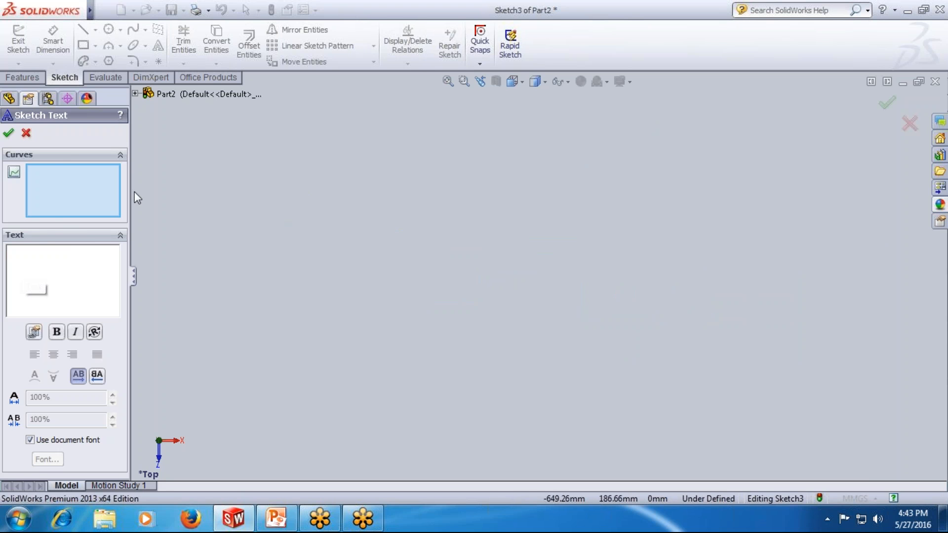
scroll(264, 217, "up", 8)
scroll(698, 259, "down", 5)
left_click(26, 132)
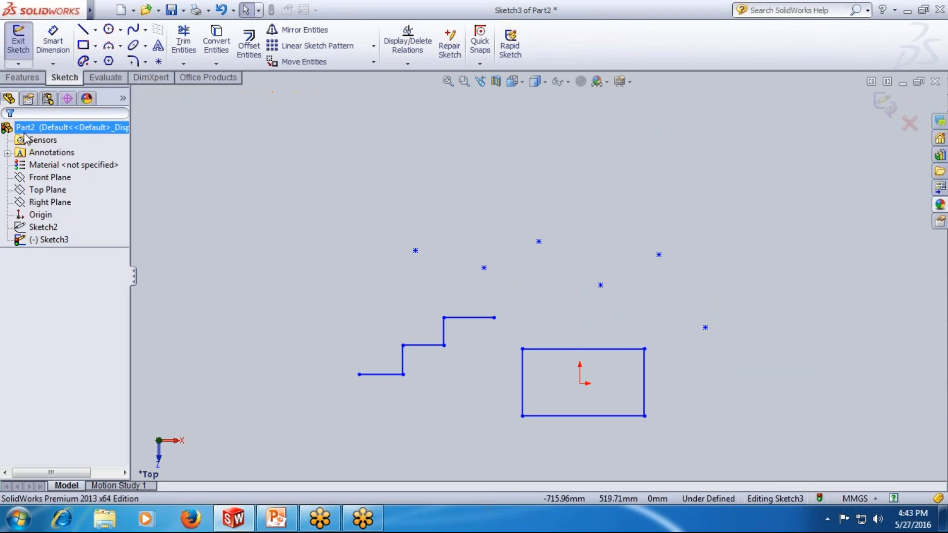
Sketch a three-point arc with a radius of about 291 mm above the row of sketch points
left_click(107, 46)
left_click(411, 175)
left_click(637, 175)
left_click(612, 148)
key("Escape")
key("f")
Exit the sketch and reopen it for editing from the arc
left_click(885, 105)
scroll(586, 116, "down", 3)
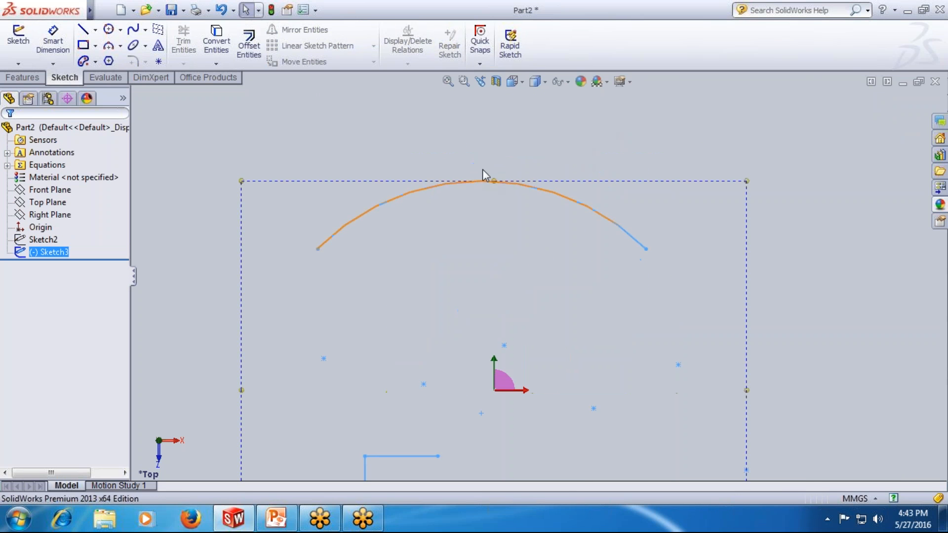
right_click(391, 199)
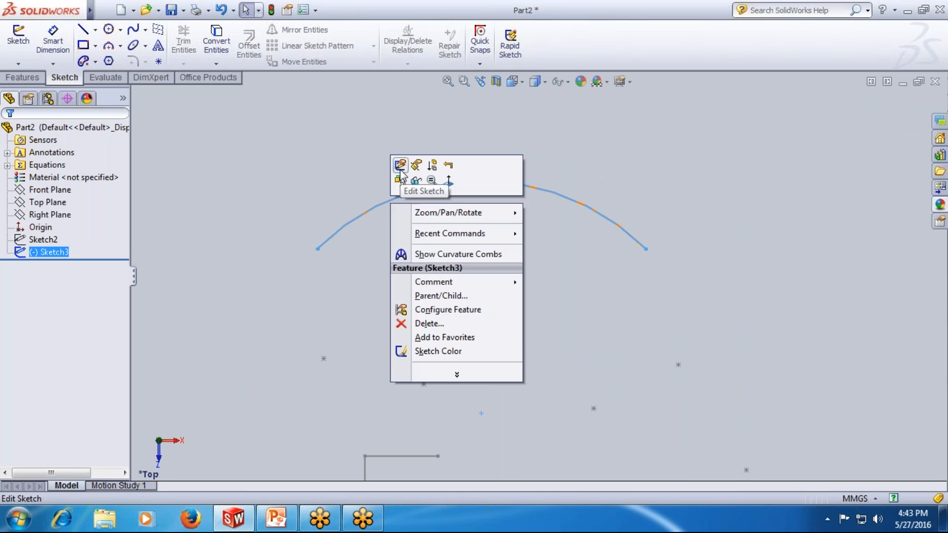
left_click(398, 166)
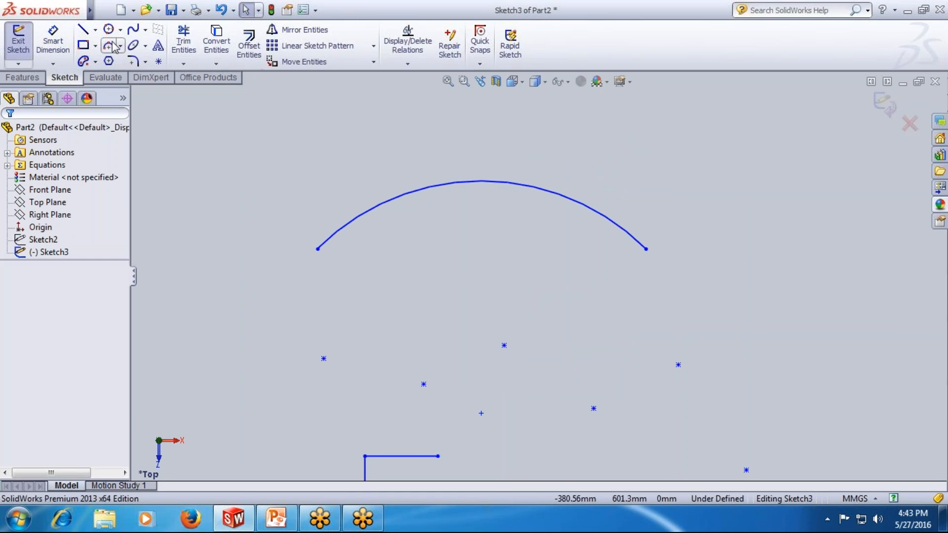
Start a Sketch Text and choose the arc as the curve it follows
left_click(158, 47)
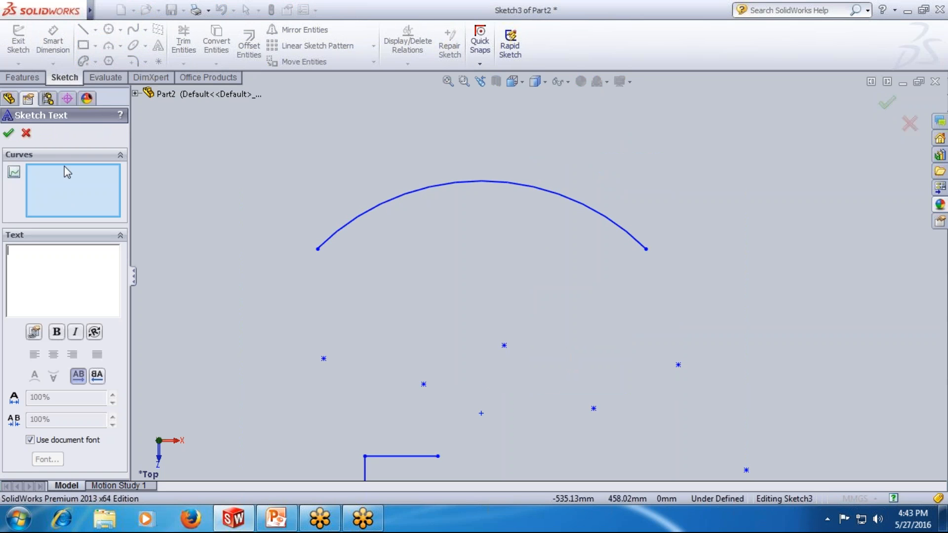
left_click(345, 227)
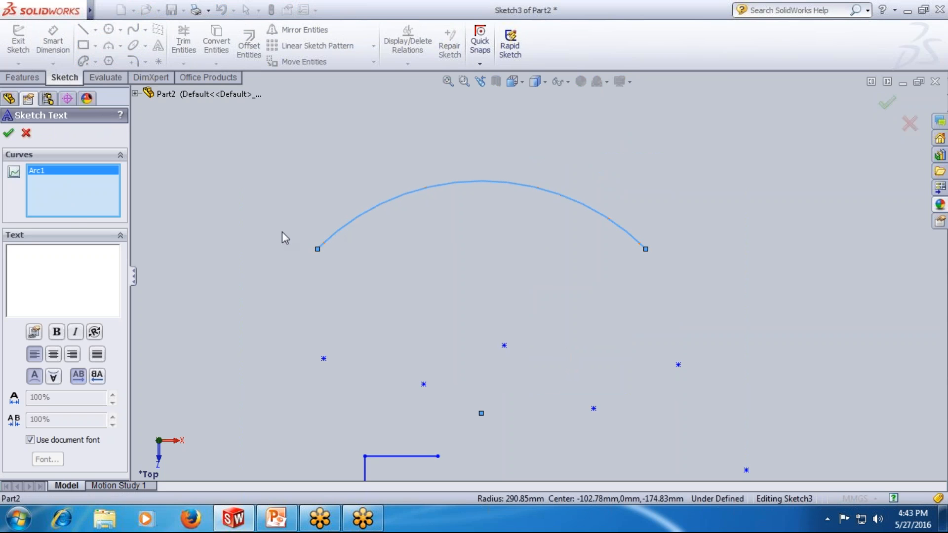
left_click(45, 262)
left_click(315, 255)
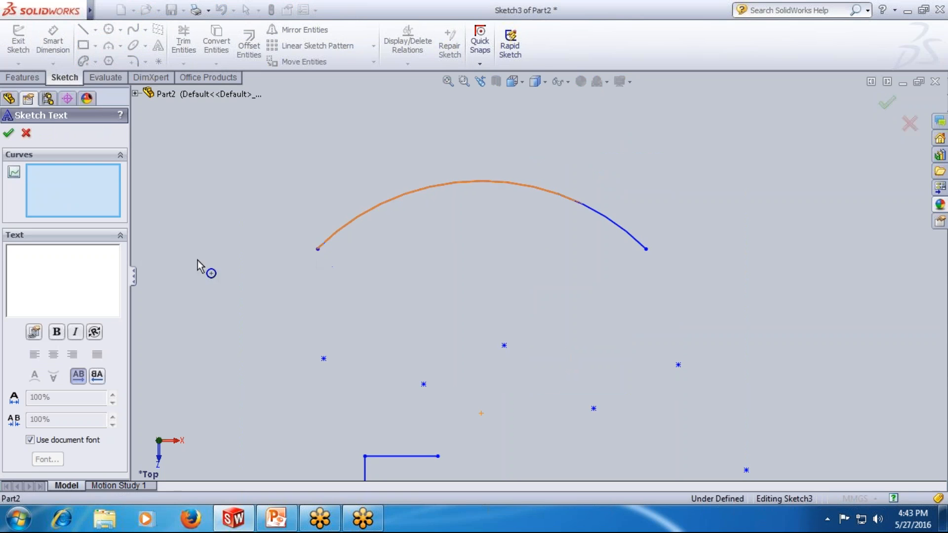
left_click(323, 250)
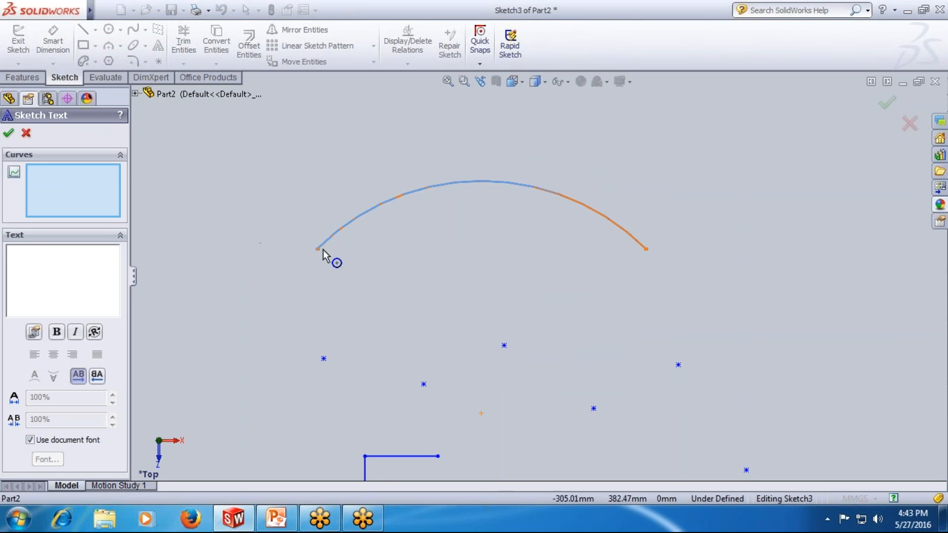
Enter a random filler string beginning with "dfdsfjksd" as the text along the arc
left_click(82, 255)
type("dfdsfjksd")
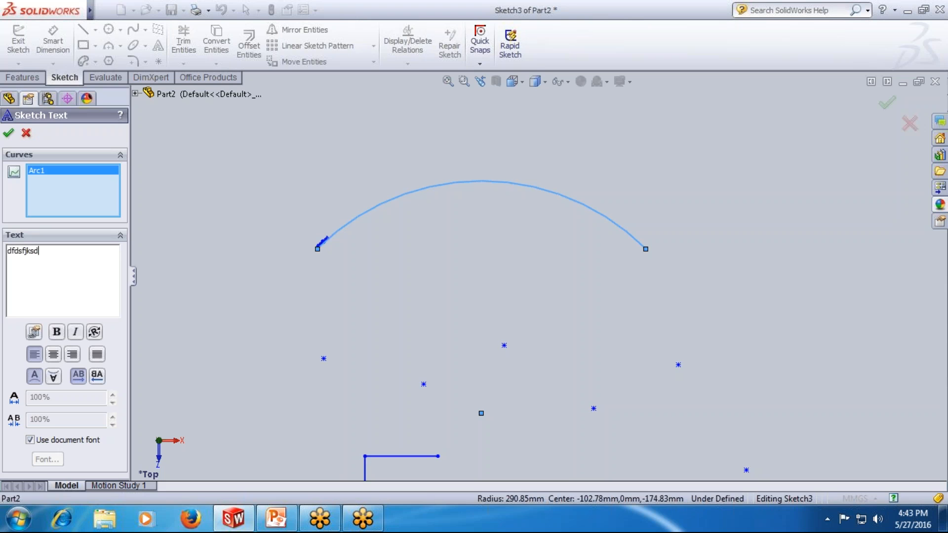
type("jfkdsjfkdsjfkdsjfkdsfjksdjfksdf")
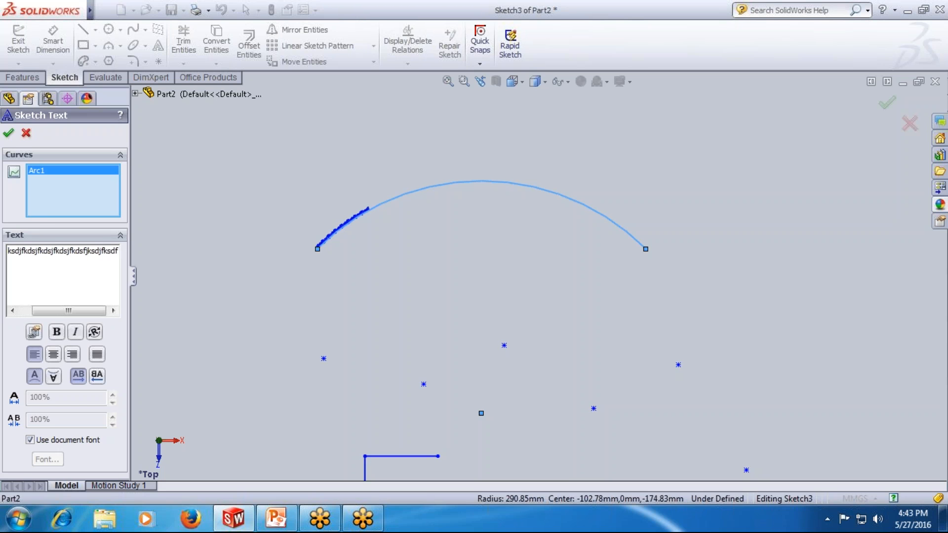
Replace the filler string with the text "MULTISOFT VIRTUAL ACADEMY"
key("BackSpace")
key("BackSpace")
key("BackSpace")
key("BackSpace")
key("BackSpace")
key("BackSpace")
key("BackSpace")
key("BackSpace")
key("BackSpace")
key("BackSpace")
key("BackSpace")
key("BackSpace")
key("BackSpace")
key("BackSpace")
key("BackSpace")
key("BackSpace")
key("BackSpace")
key("BackSpace")
key("BackSpace")
key("BackSpace")
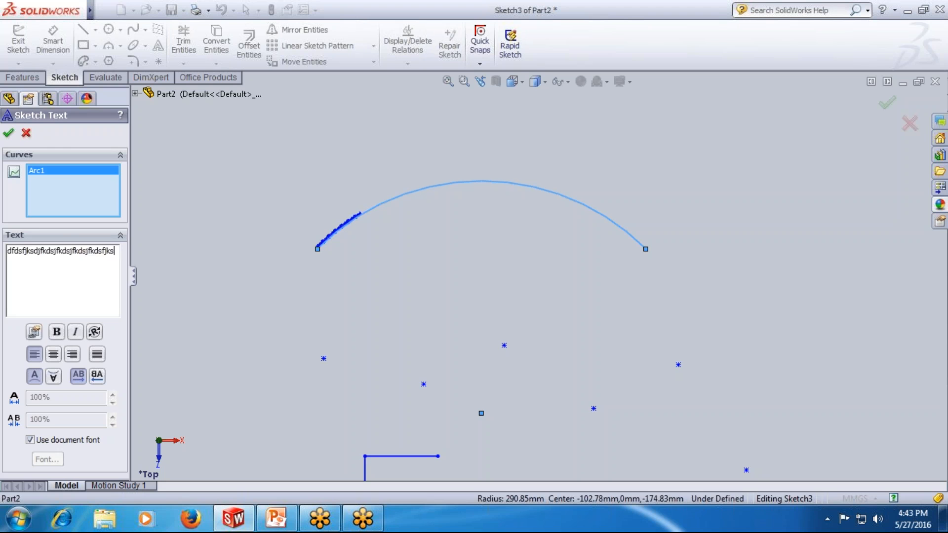
key("BackSpace")
key("BackSpace")
key("BackSpace")
key("BackSpace")
key("BackSpace")
key("BackSpace")
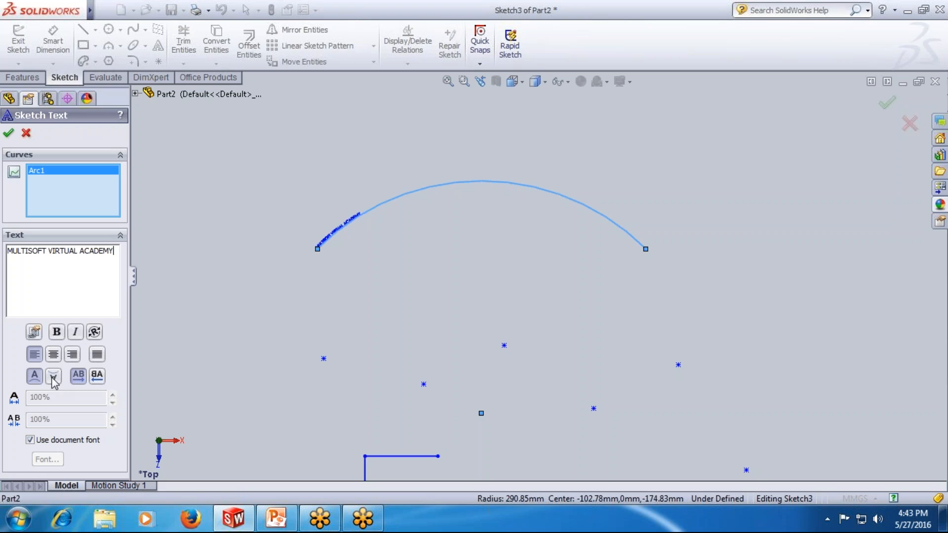
Try the text's flip and center alignment options, and fully justify it along the arc
left_click(53, 377)
left_click(54, 378)
left_click(98, 376)
left_click(78, 376)
left_click(53, 354)
scroll(532, 200, "down", 2)
left_click(97, 355)
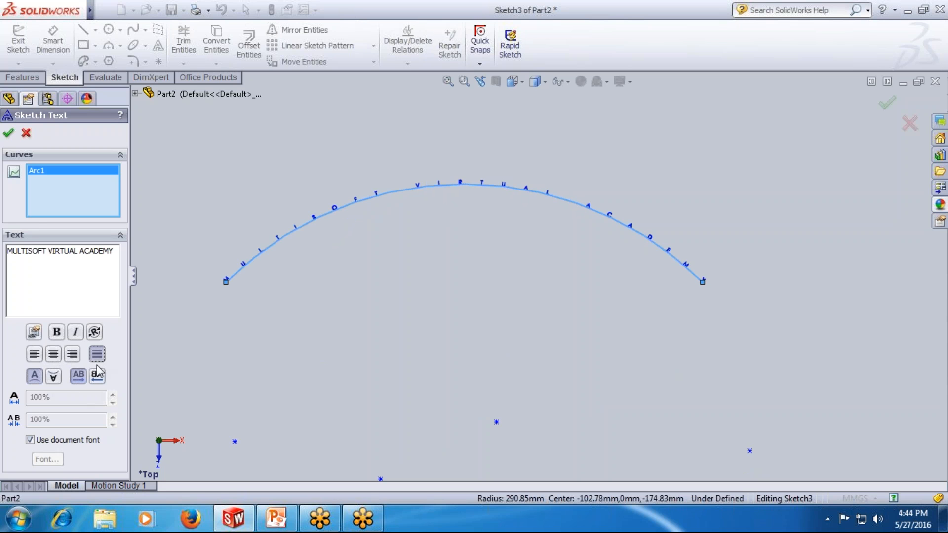
Turn off the document font, set the sketch text's font height to 10 mm and accept the text
left_click(41, 442)
left_click(47, 460)
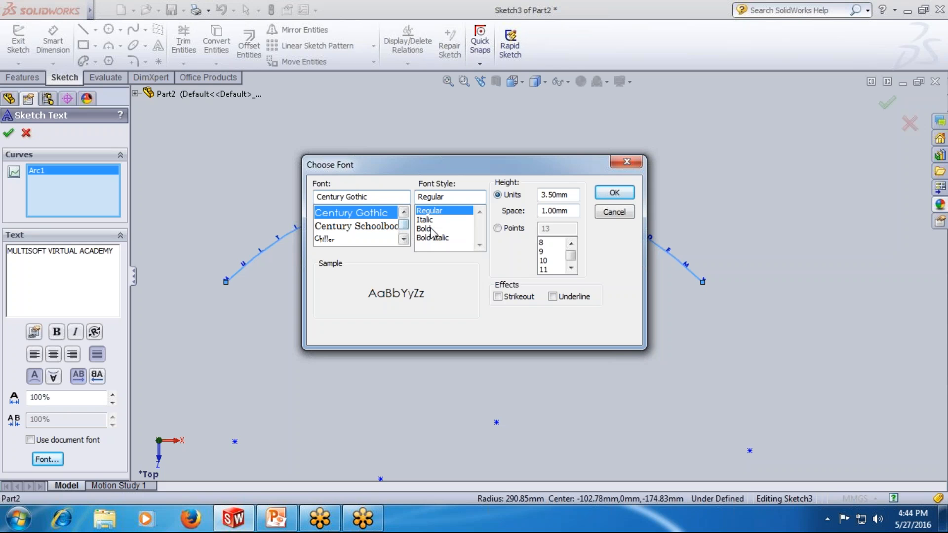
double_click(576, 193)
type("10")
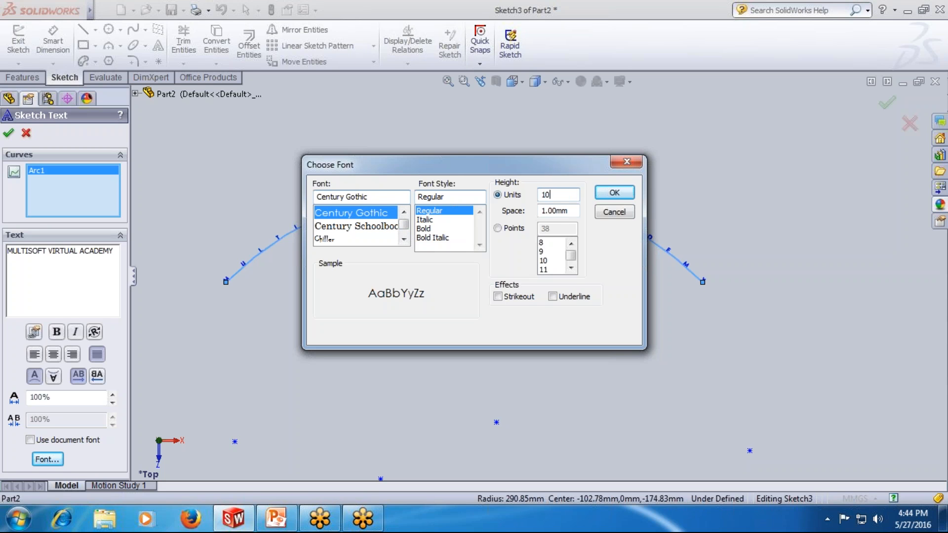
key("Return")
left_click(8, 133)
Inspect the text along the arc, and delete all entities in the sketch
scroll(298, 272, "down", 3)
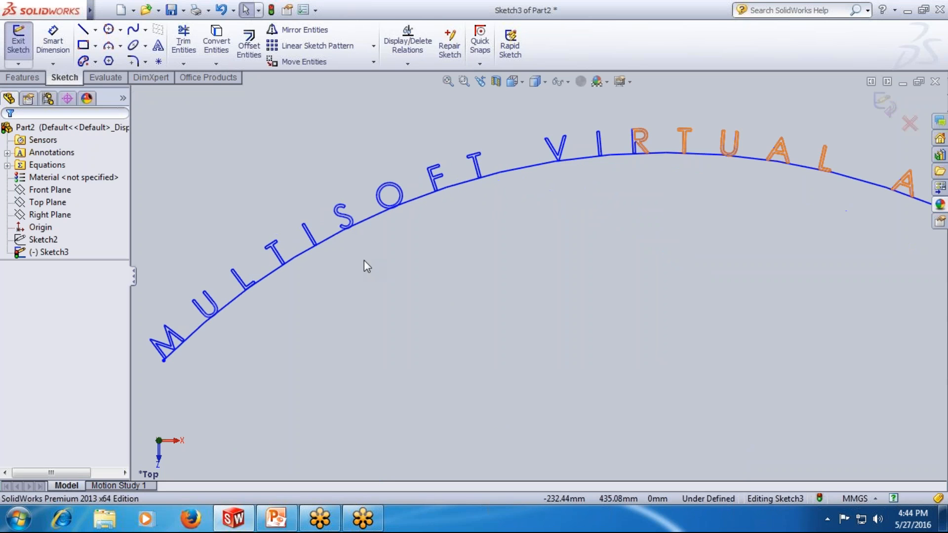
scroll(602, 269, "up", 4)
scroll(799, 291, "down", 3)
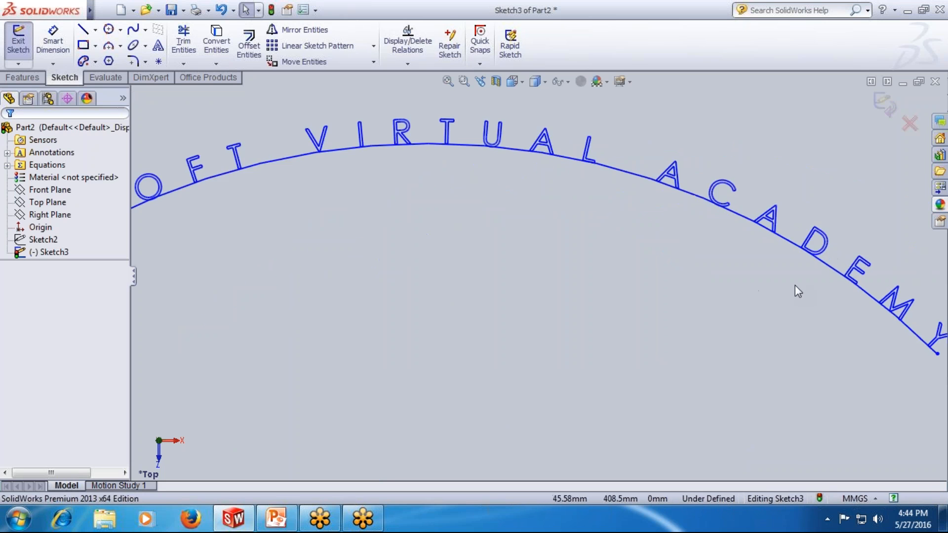
scroll(784, 289, "up", 3)
scroll(527, 263, "up", 1)
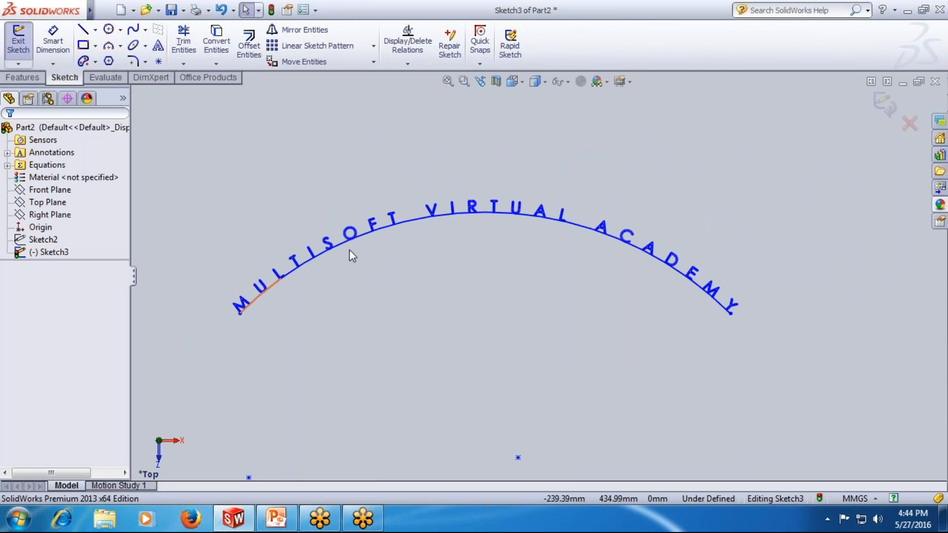
scroll(539, 274, "up", 5)
left_click_drag(311, 199, 685, 473)
key("Delete")
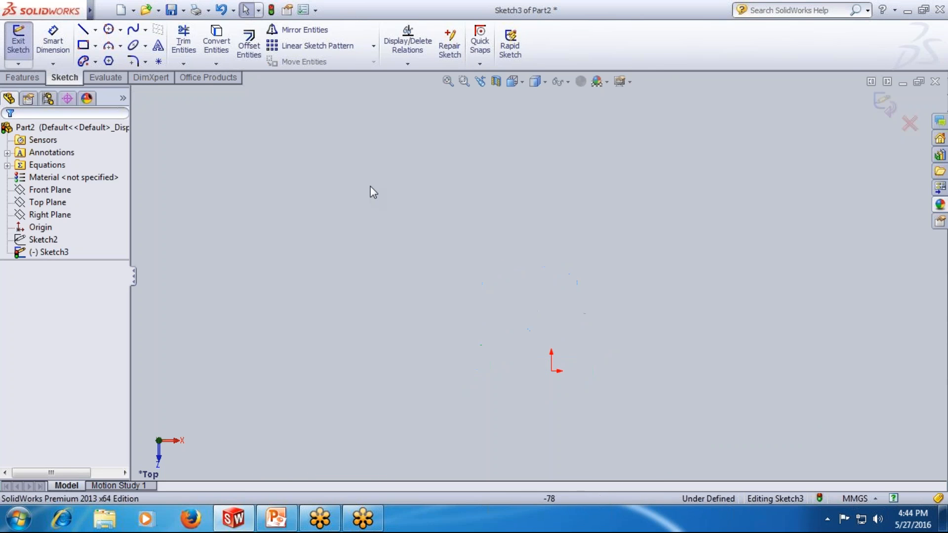
left_click(216, 64)
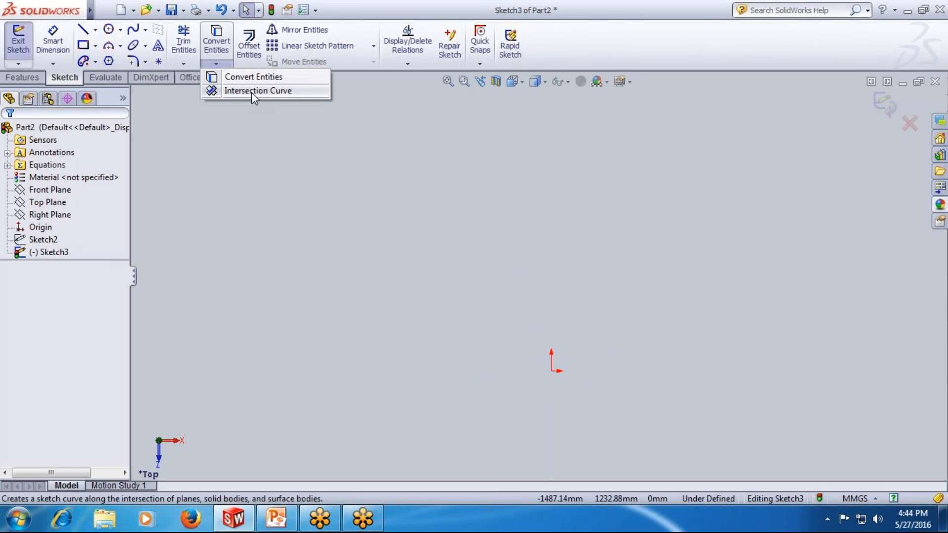
left_click(186, 207)
scroll(504, 217, "up", 1)
scroll(578, 387, "down", 1)
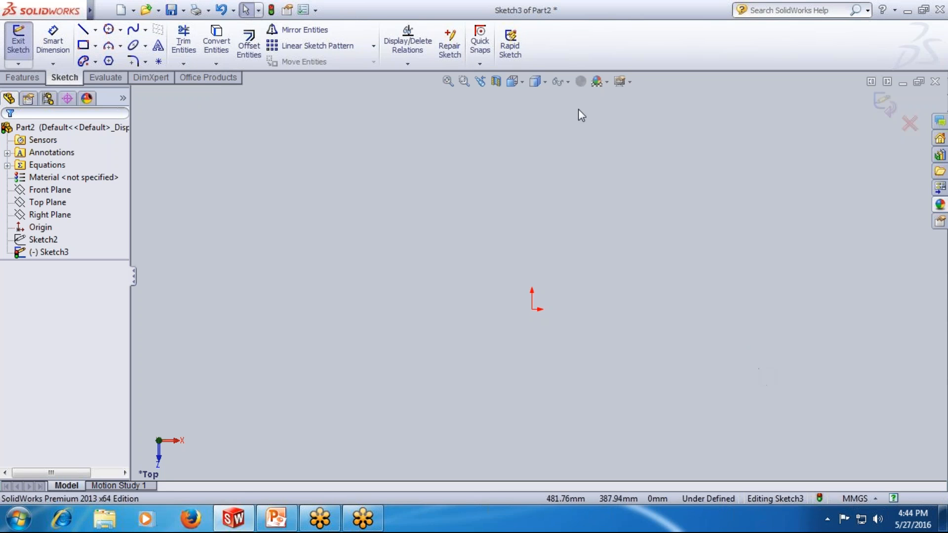
Sketch a stepped chain of four alternating vertical and horizontal lines beside the origin, with horizontal segments about 235 mm long
left_click(83, 29)
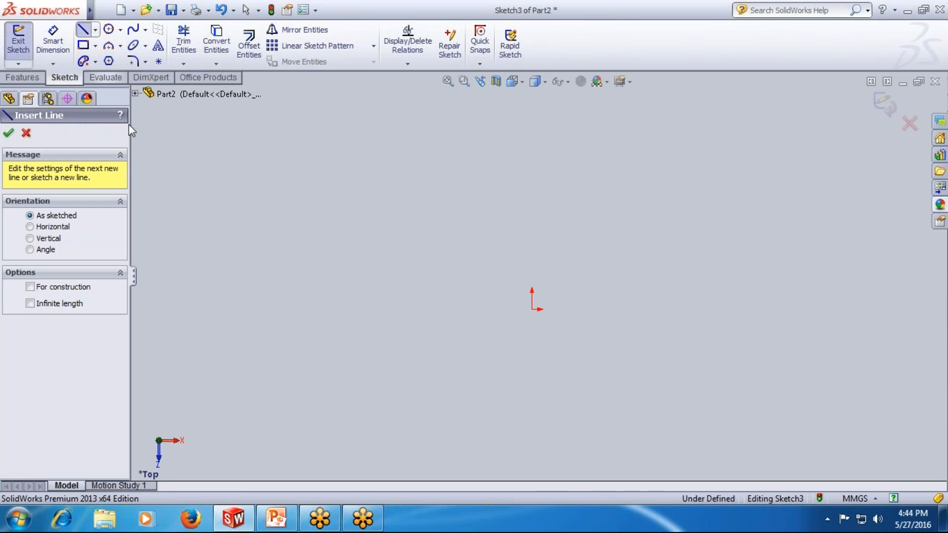
left_click(422, 309)
left_click(422, 248)
left_click(477, 247)
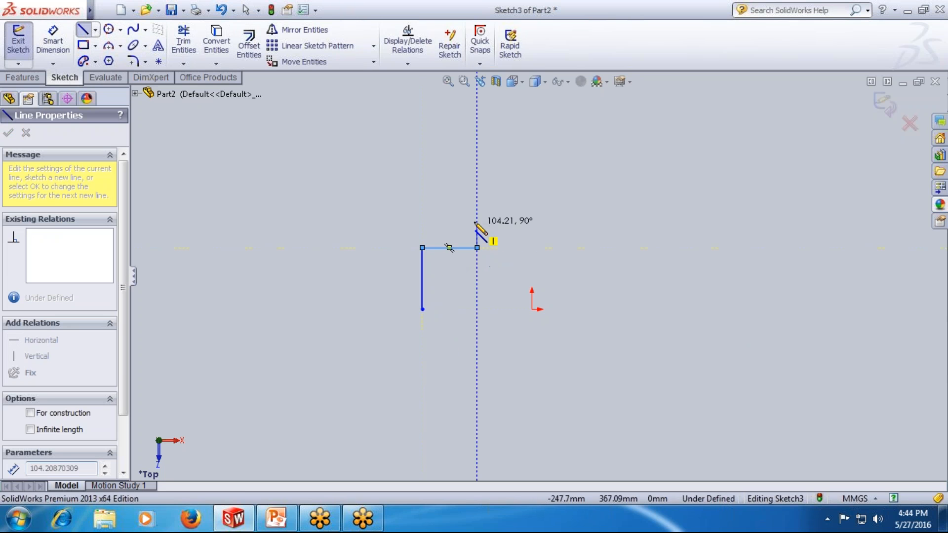
left_click(477, 211)
left_click(533, 210)
key("Escape")
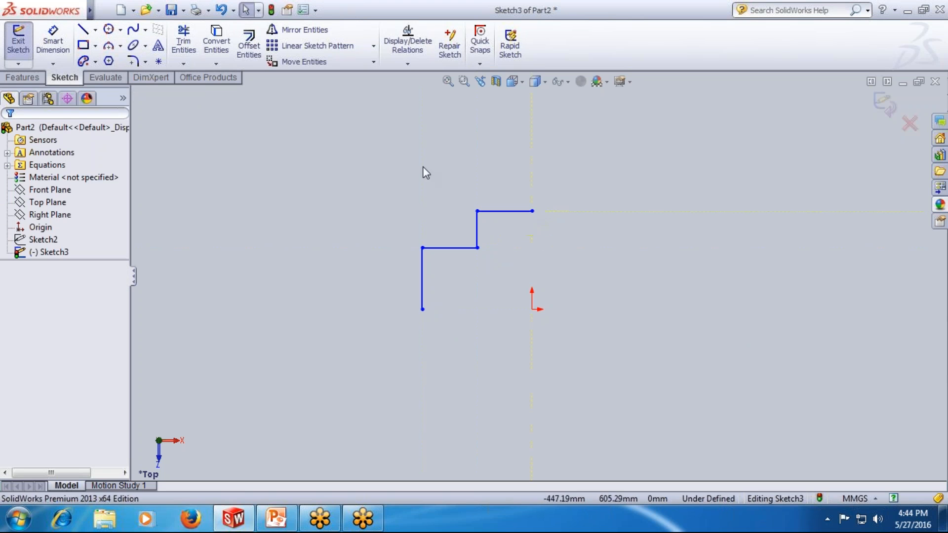
Dimension the distance from the outer vertical line to the origin as 500 mm
left_click(53, 42)
left_click(422, 291)
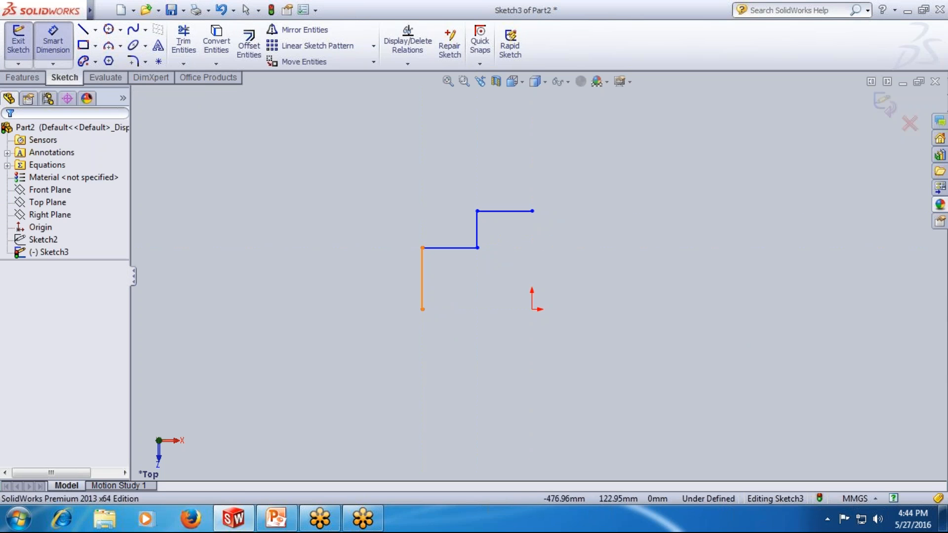
left_click(532, 309)
left_click(500, 345)
type("500")
key("Return")
left_click(498, 300)
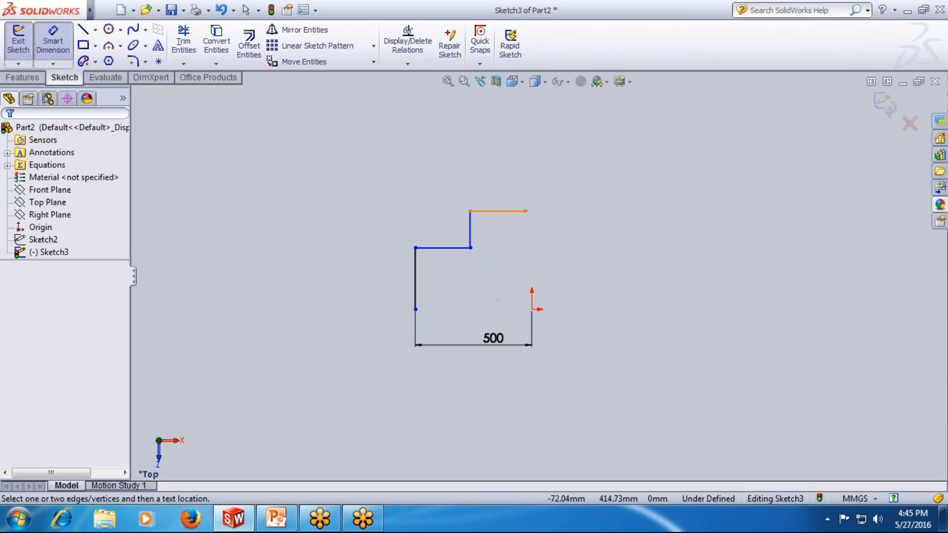
Dimension the upper horizontal line to 200 mm and add a length dimension to the lower horizontal line
left_click(514, 212)
left_click(496, 188)
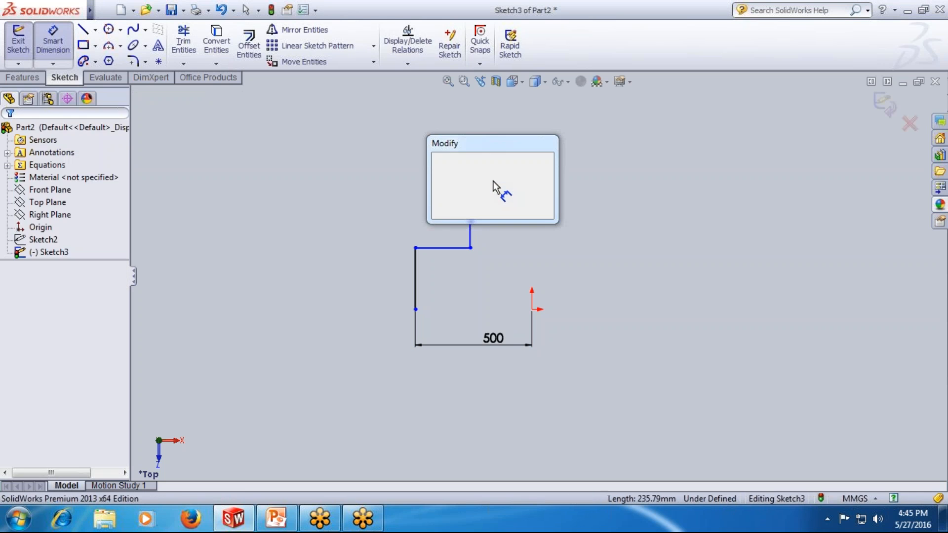
type("200")
key("Return")
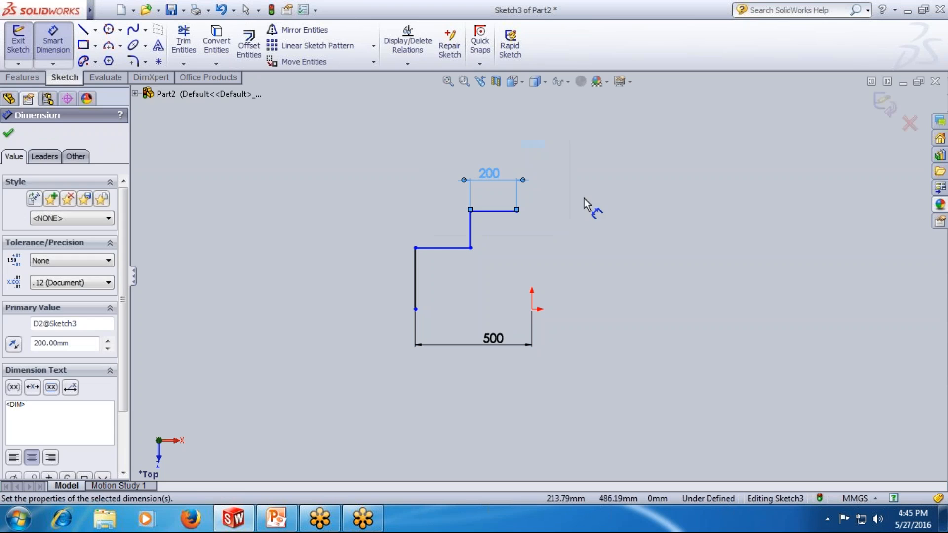
left_click(443, 247)
left_click(440, 217)
key("Return")
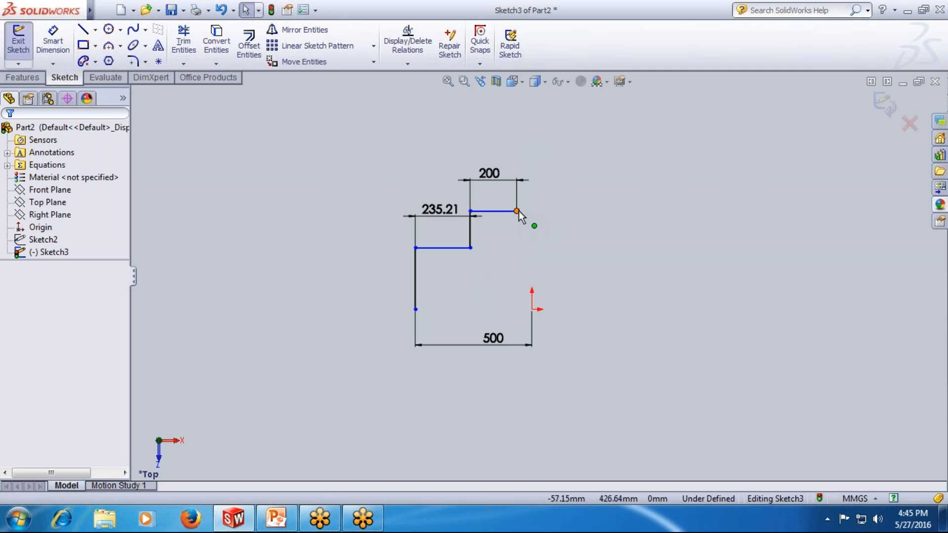
Add an infinite vertical construction line through the origin
left_click(83, 29)
left_click(44, 239)
left_click(42, 312)
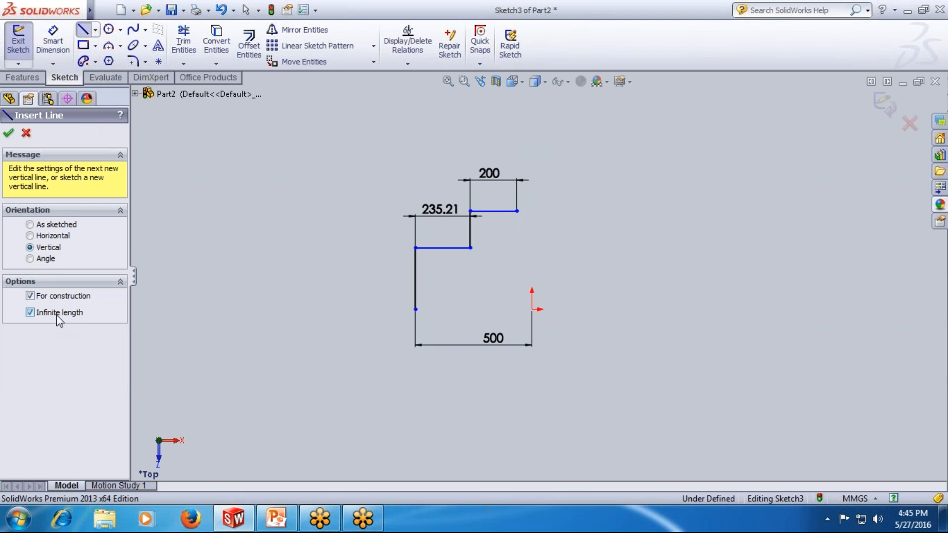
left_click(532, 309)
key("Escape")
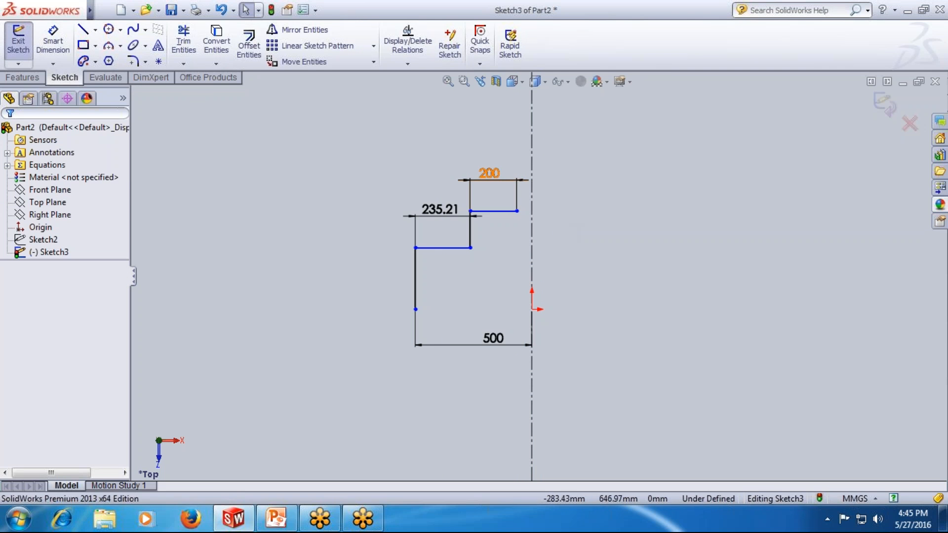
Add an infinite horizontal construction line through the origin
left_click(89, 30)
left_click(95, 30)
left_click(105, 60)
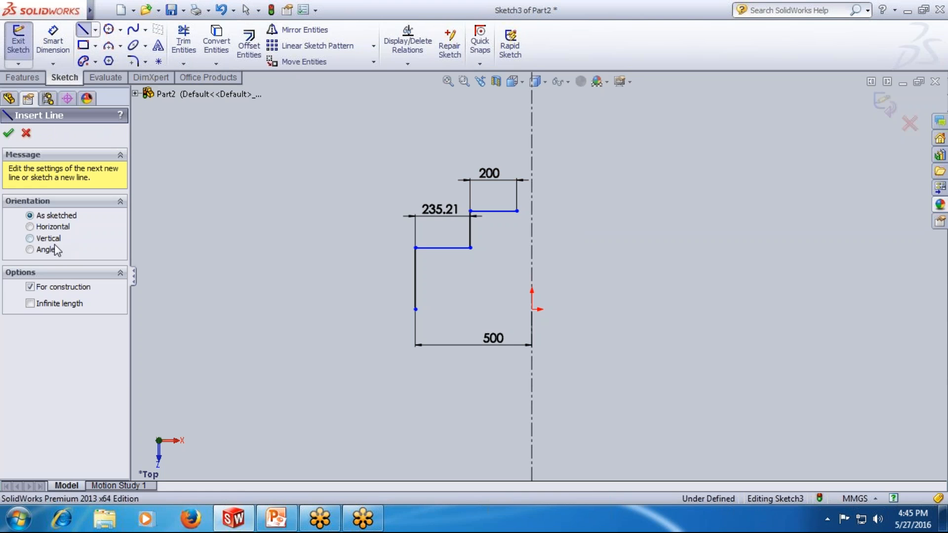
left_click(44, 228)
left_click(44, 312)
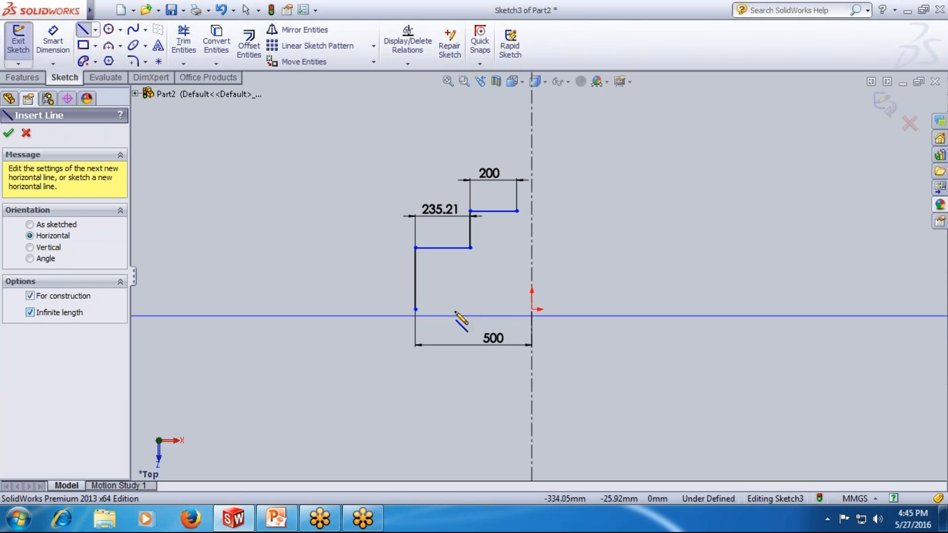
left_click(531, 315)
key("Escape")
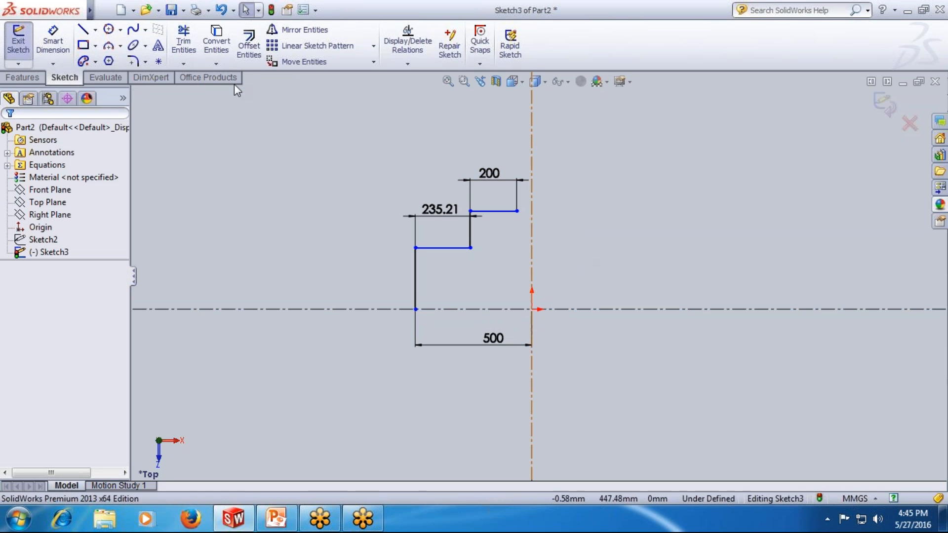
Add a Coincident relation between the upper horizontal line's free endpoint and the vertical construction line
left_click(517, 211)
left_click(532, 297, "ctrl")
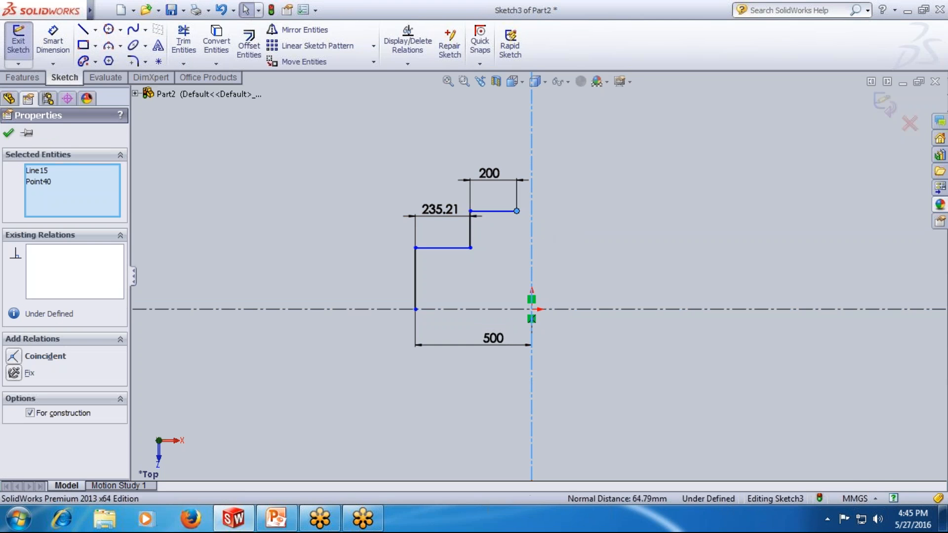
left_click(14, 356)
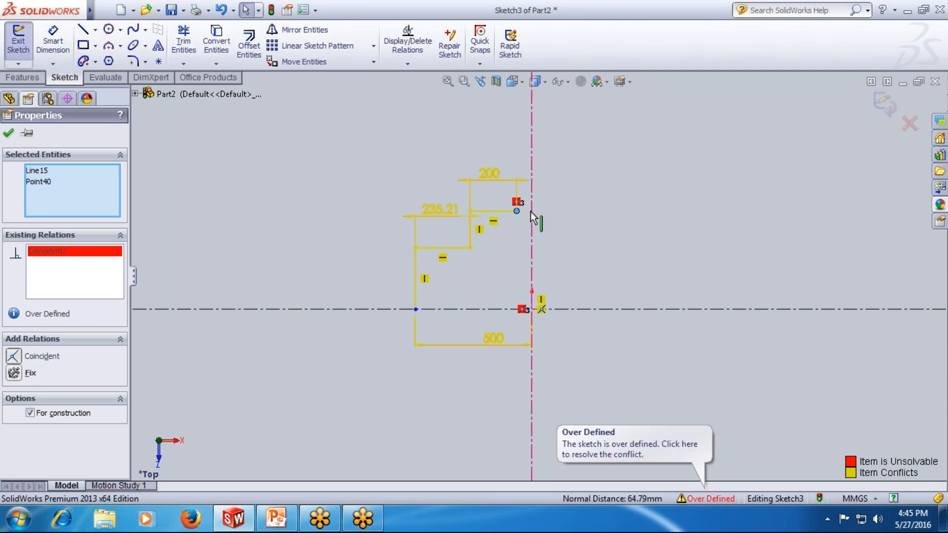
Diagnose the over-defined sketch with SketchXpert and select the Coincident3 relation listed in the first proposed solution
key("Escape")
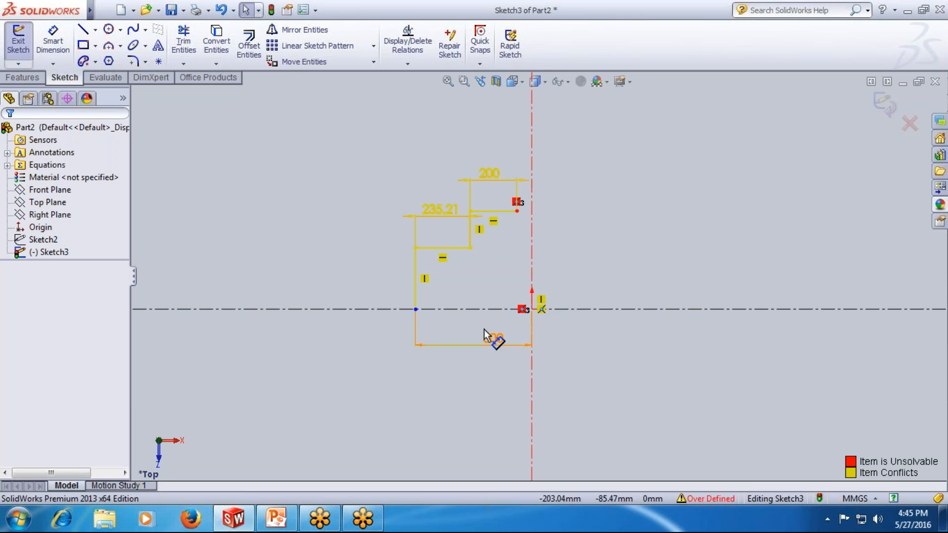
left_click(435, 210)
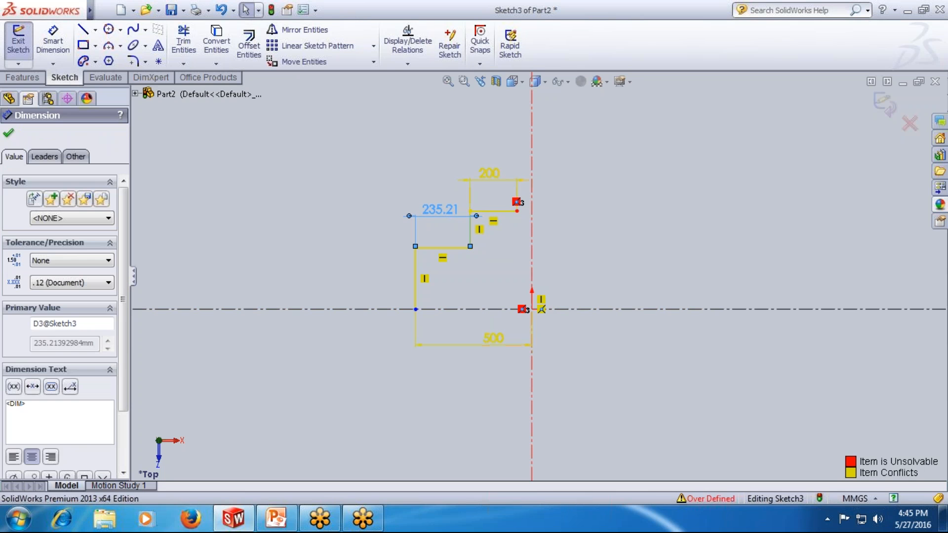
key("Escape")
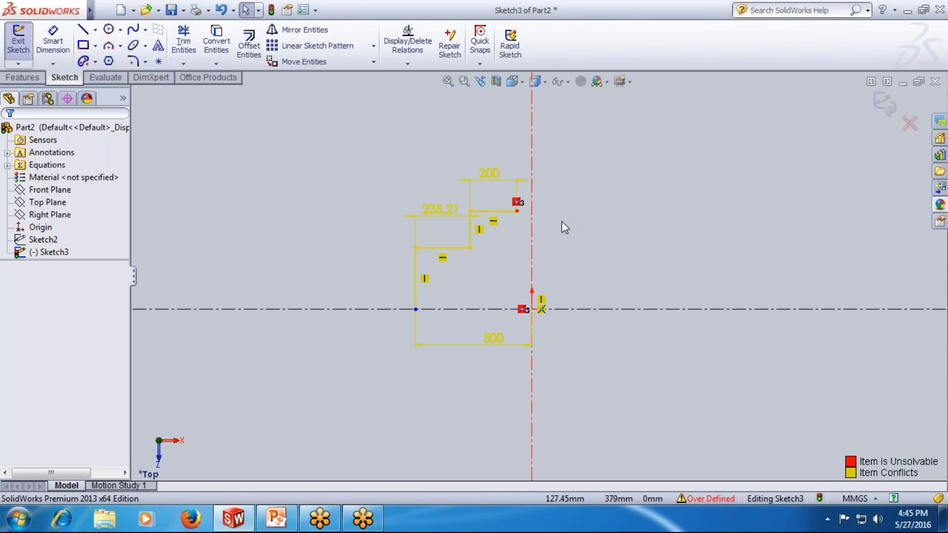
left_click(706, 500)
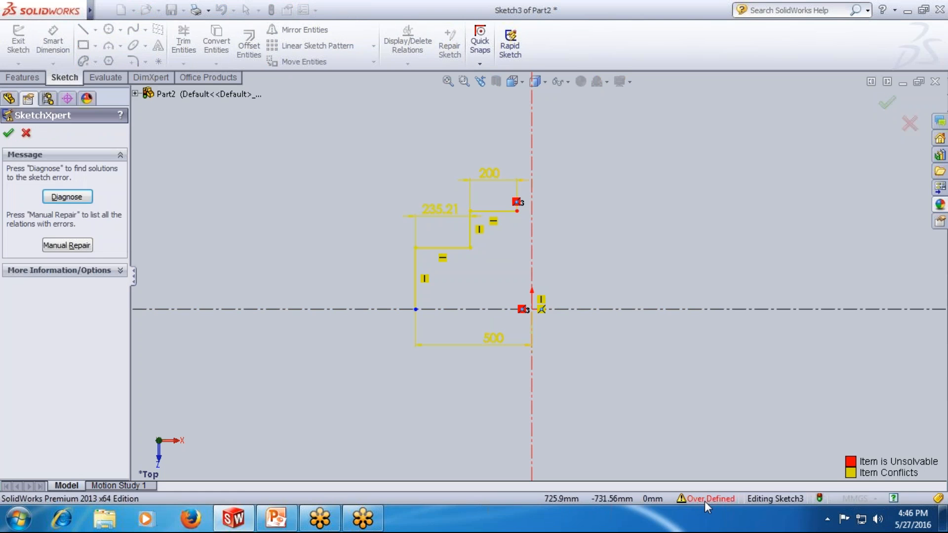
left_click(60, 199)
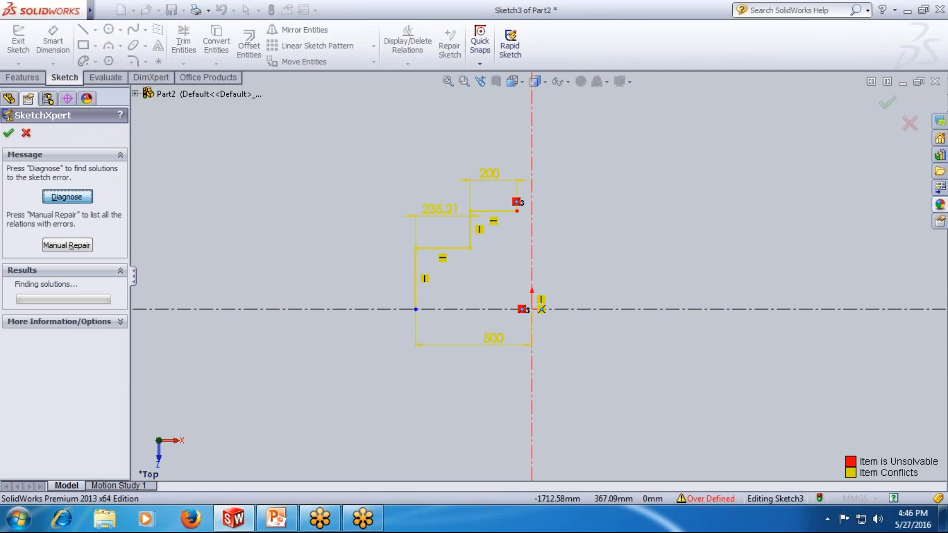
left_click(55, 434)
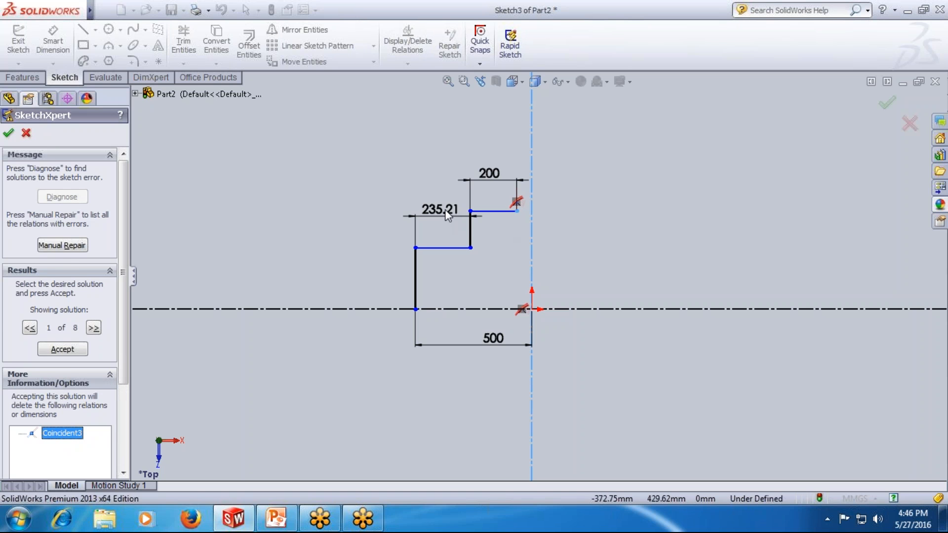
Use SketchXpert's Manual Repair to delete the lower horizontal line's conflicting length dimension, Distance10, and accept the repair
left_click(56, 246)
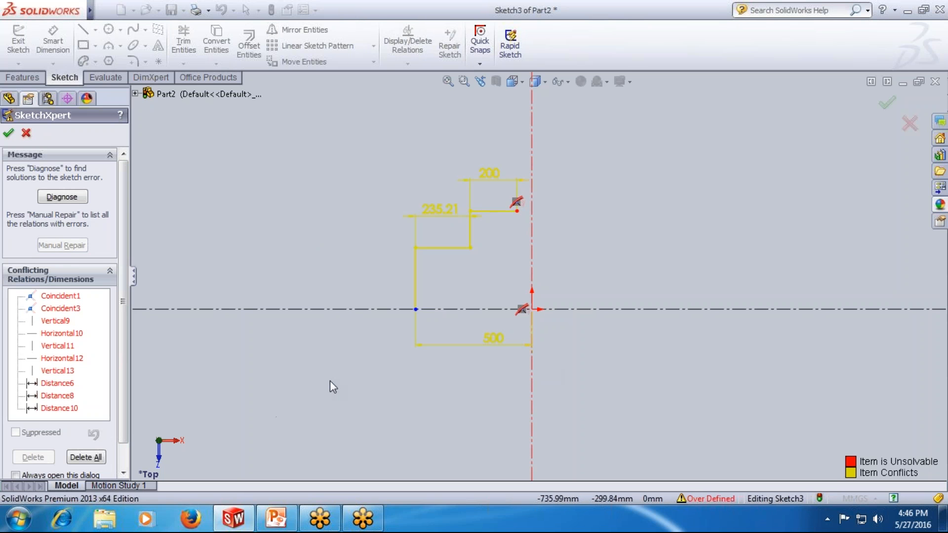
scroll(127, 347, "down", 1)
scroll(115, 404, "up", 1)
scroll(121, 362, "down", 1)
left_click(64, 385)
left_click(56, 368)
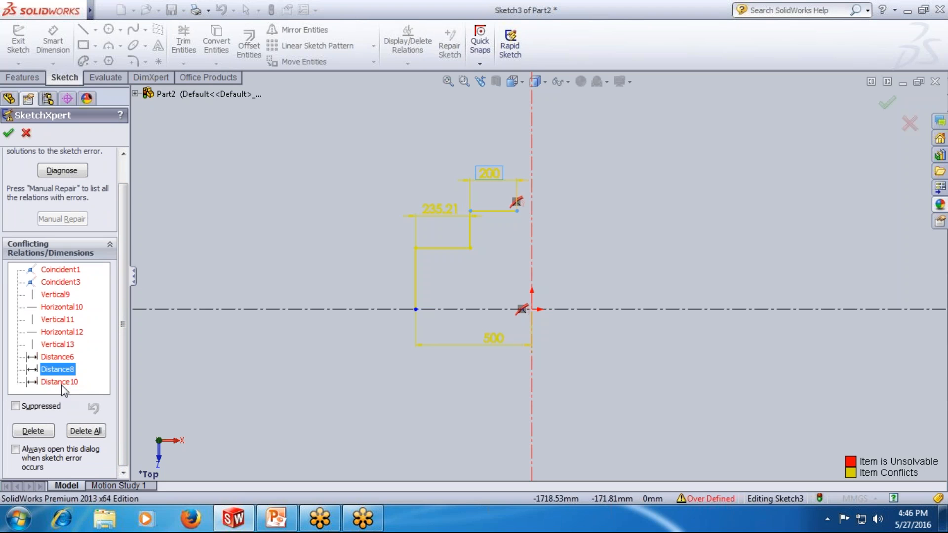
left_click(61, 385)
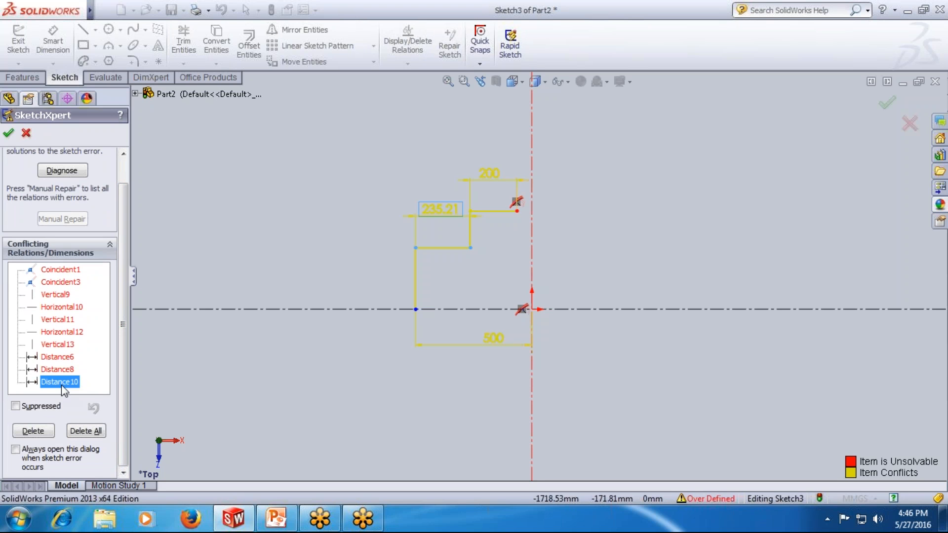
right_click(62, 387)
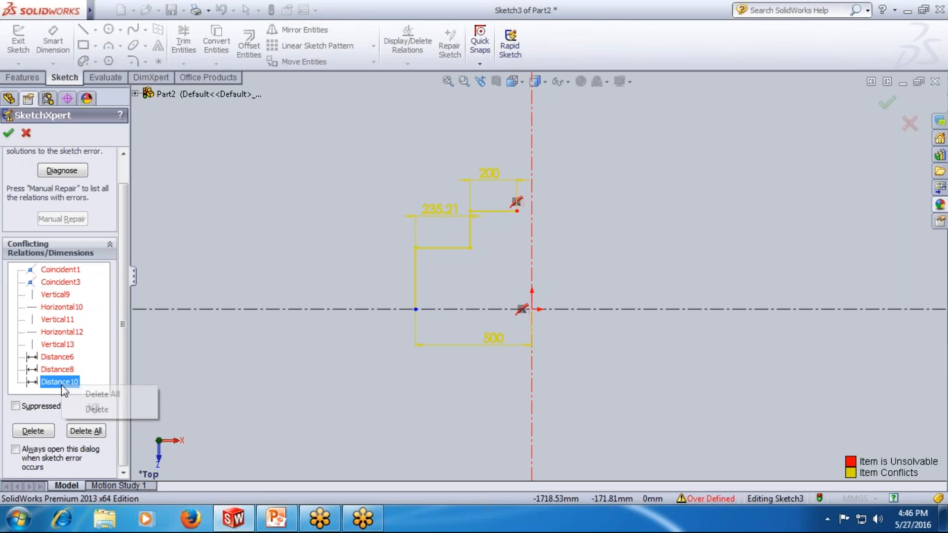
left_click(81, 415)
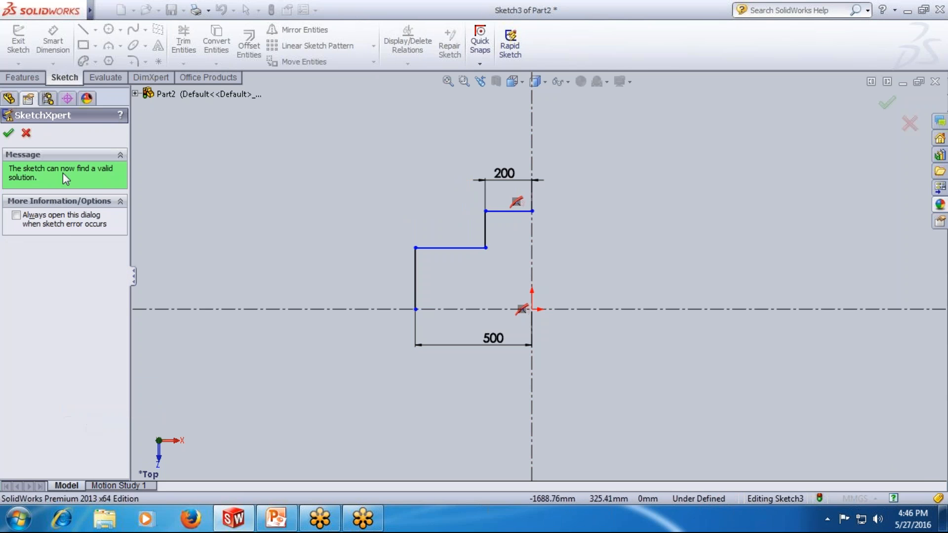
left_click(8, 132)
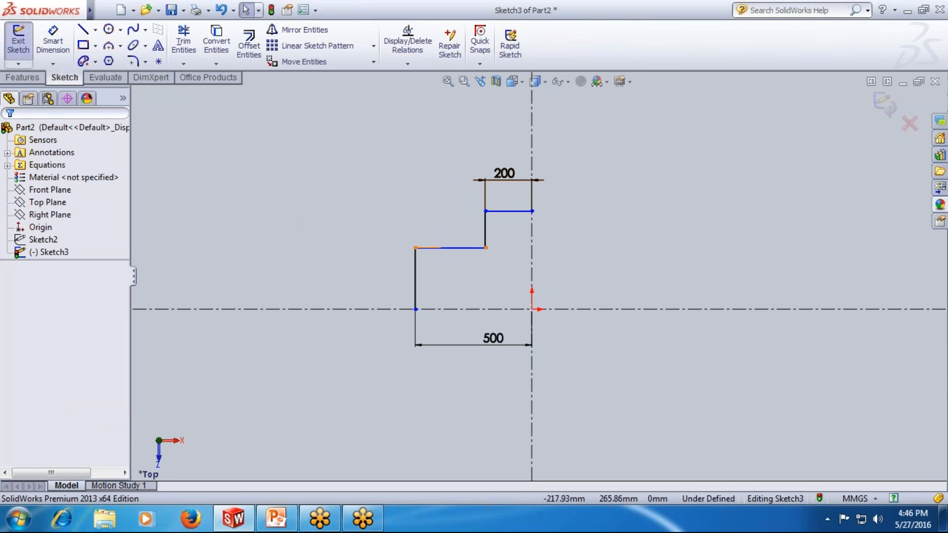
Dimension the upper horizontal line's height above the horizontal construction line to 500 mm
left_click(52, 42)
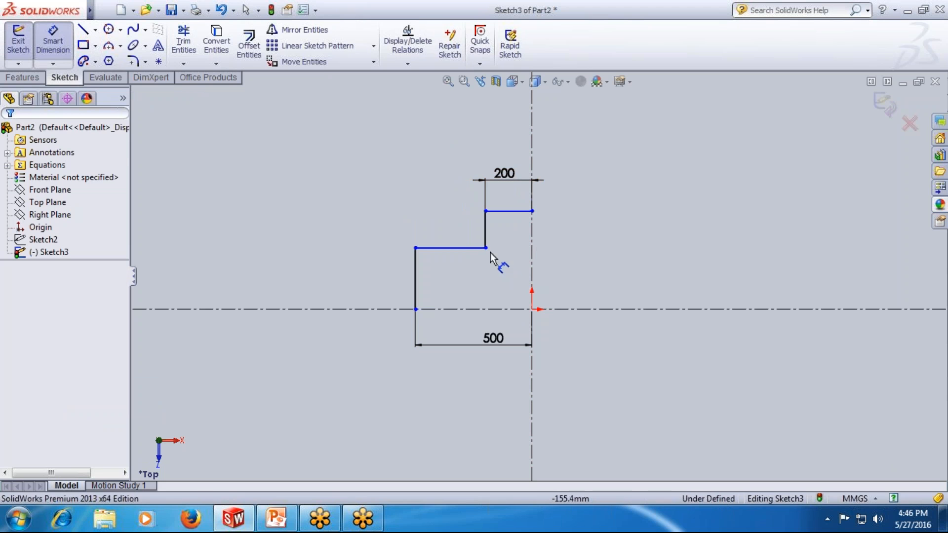
left_click(506, 216)
left_click(480, 303)
left_click(360, 266)
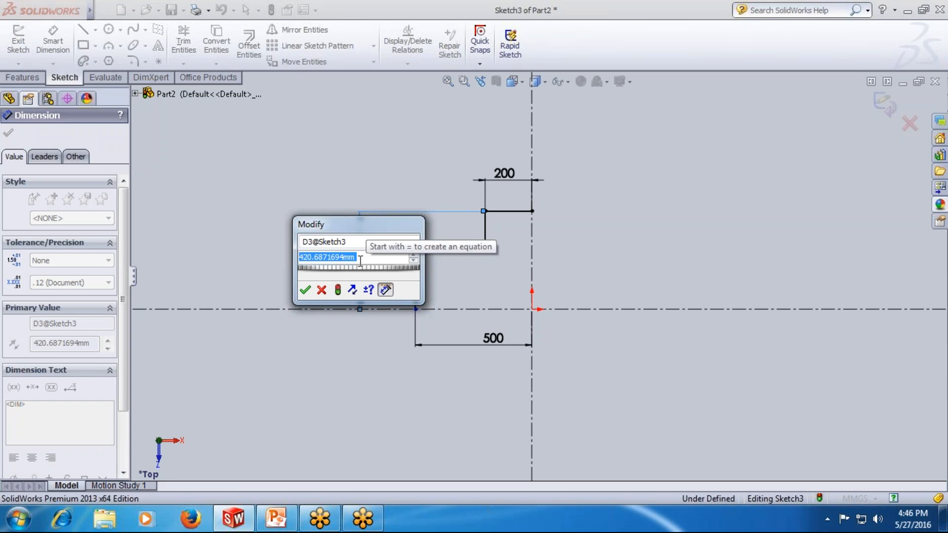
type("500")
key("Return")
Try to dimension the lower horizontal line's height above the horizontal construction line to 500 mm
left_click(421, 248)
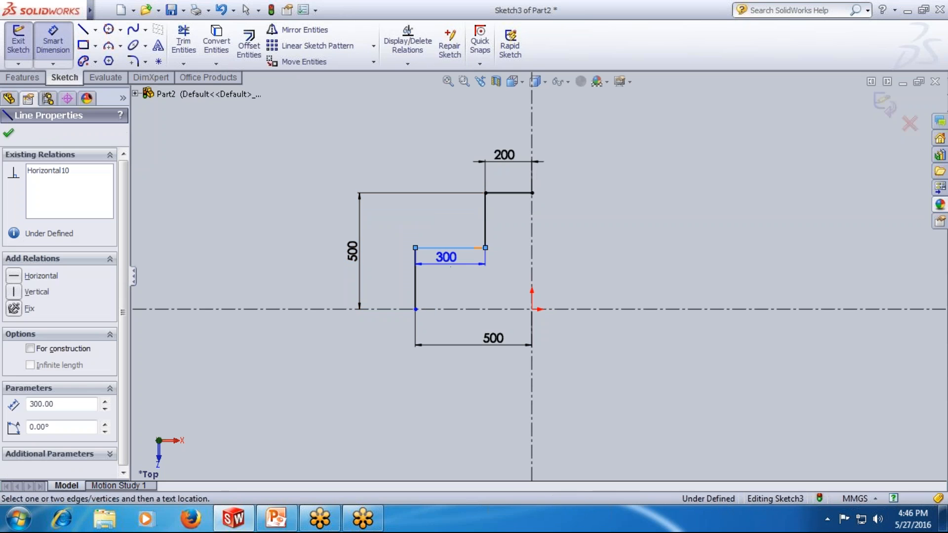
left_click(452, 310)
left_click(608, 294)
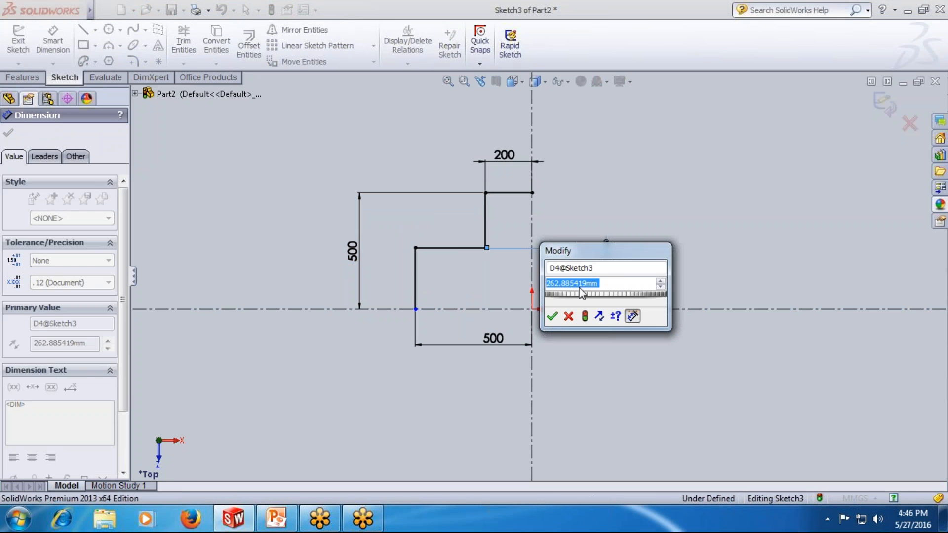
type("500")
key("Return")
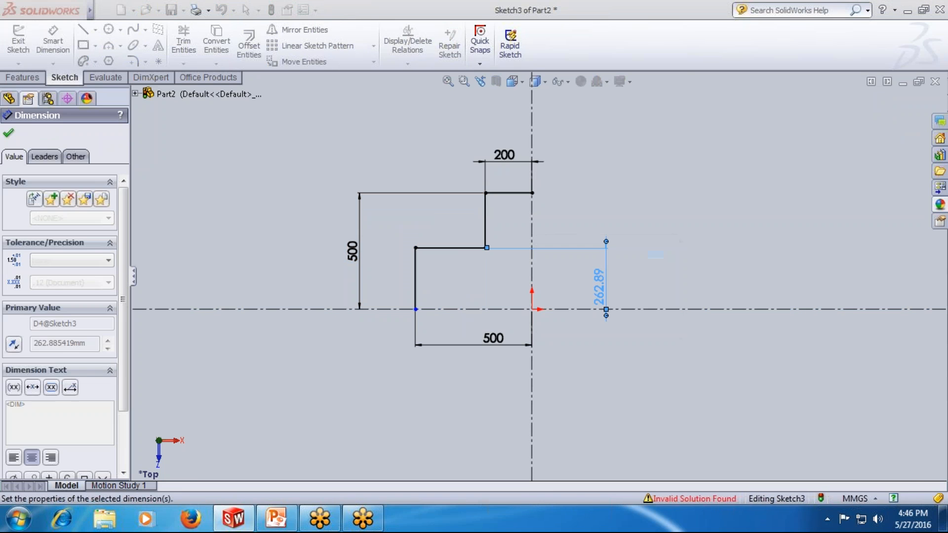
left_click(713, 214)
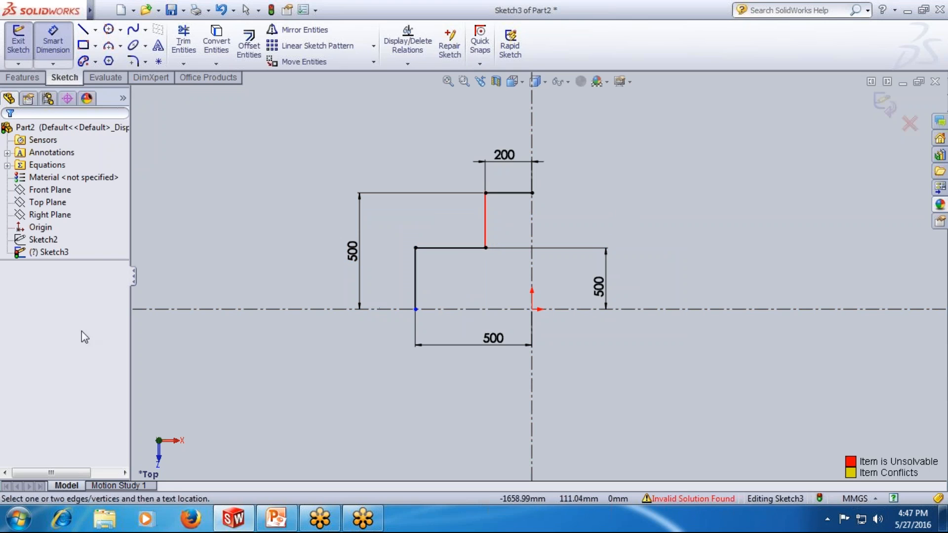
Delete the conflicting 500 mm height dimension between the lower horizontal line and the horizontal construction line
key("Escape")
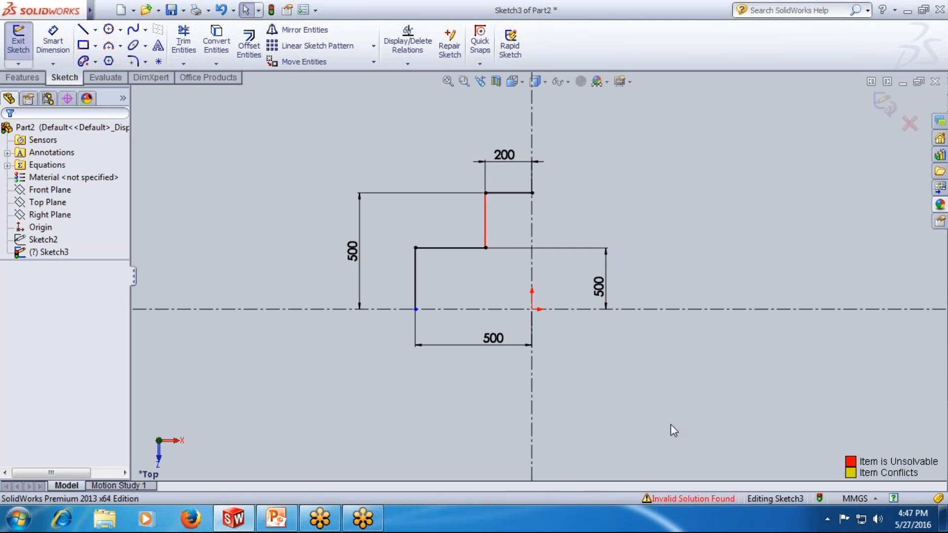
left_click(600, 288)
key("Delete")
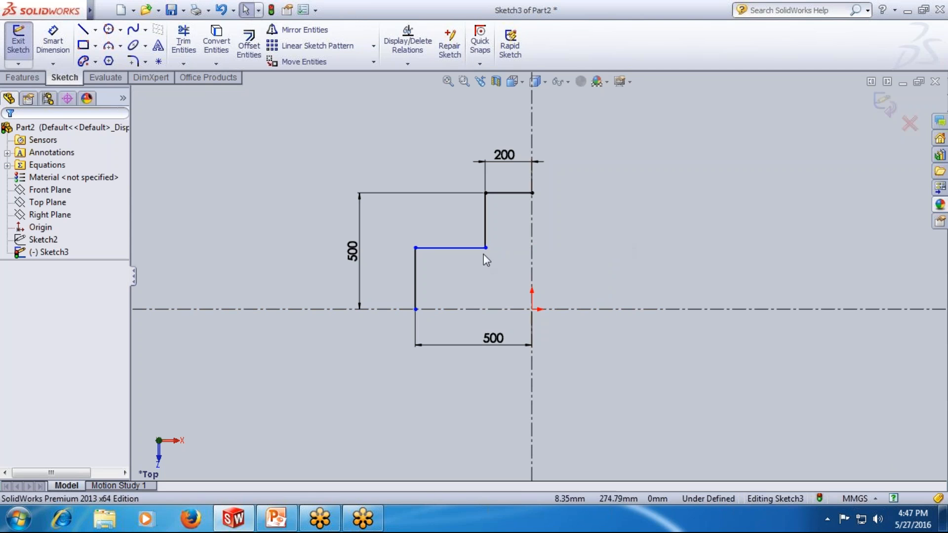
Move the lower horizontal line up to about 310 mm above the horizontal construction line
left_click(55, 42)
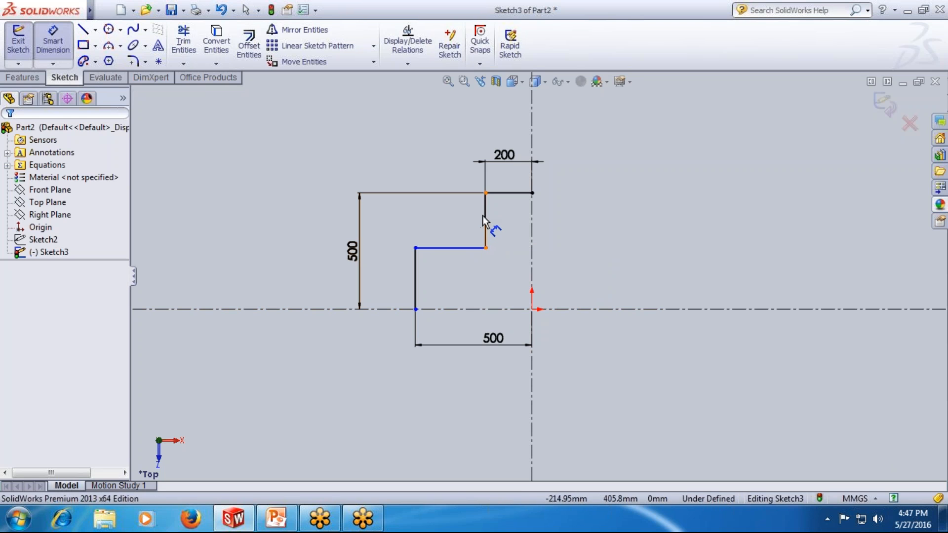
key("Escape")
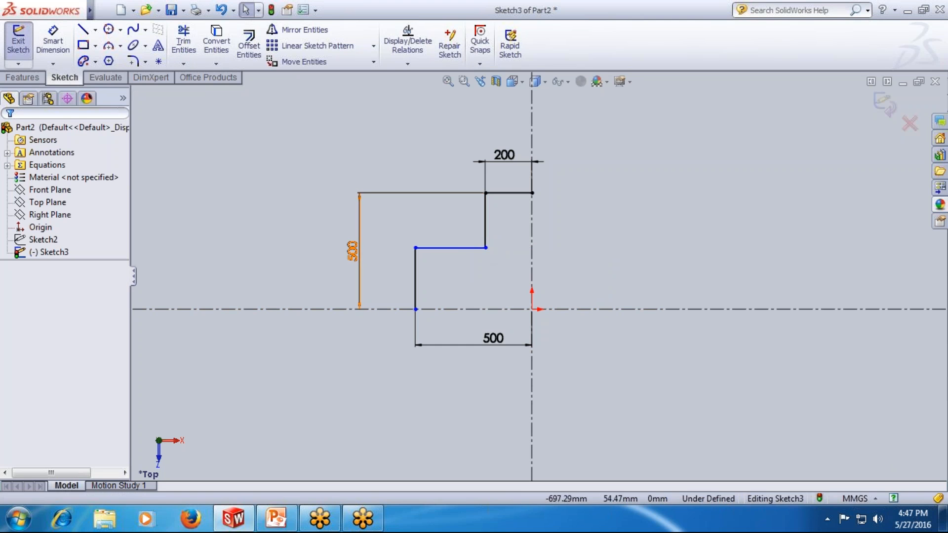
mouse_move(466, 254)
left_mouse_down()
mouse_move(454, 239)
mouse_move(464, 267)
mouse_move(450, 216)
mouse_move(444, 271)
mouse_move(441, 260)
mouse_move(433, 272)
mouse_move(430, 228)
mouse_move(440, 241)
mouse_move(467, 235)
mouse_move(457, 237)
mouse_move(467, 257)
left_mouse_up()
left_click(449, 249)
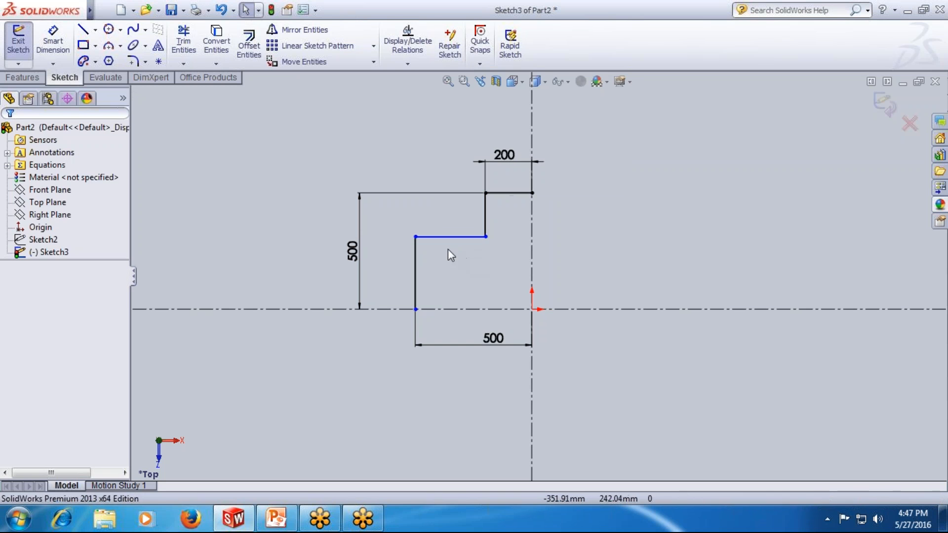
Dimension the outer vertical line of the stepped profile to 300 mm
left_click(53, 42)
left_click(418, 273)
left_click(363, 283)
type("30")
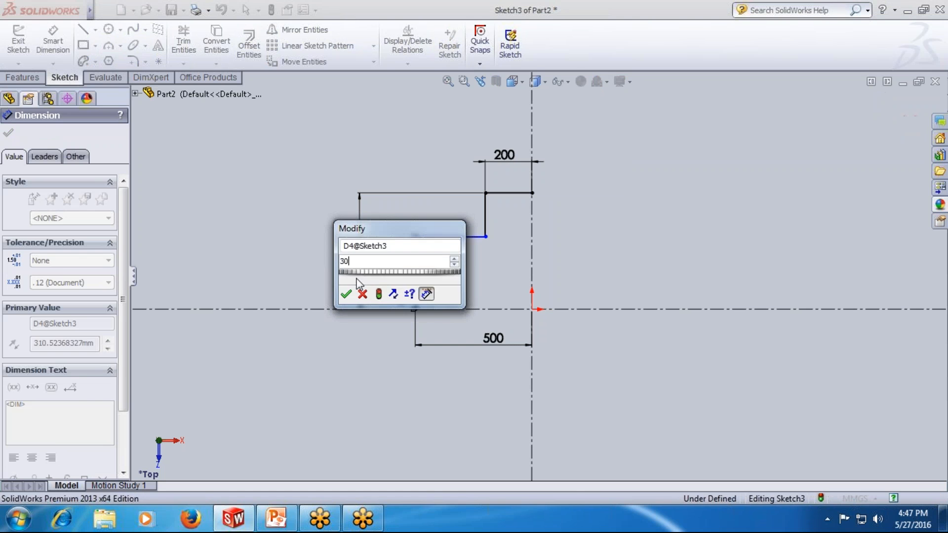
key("Return")
double_click(393, 240)
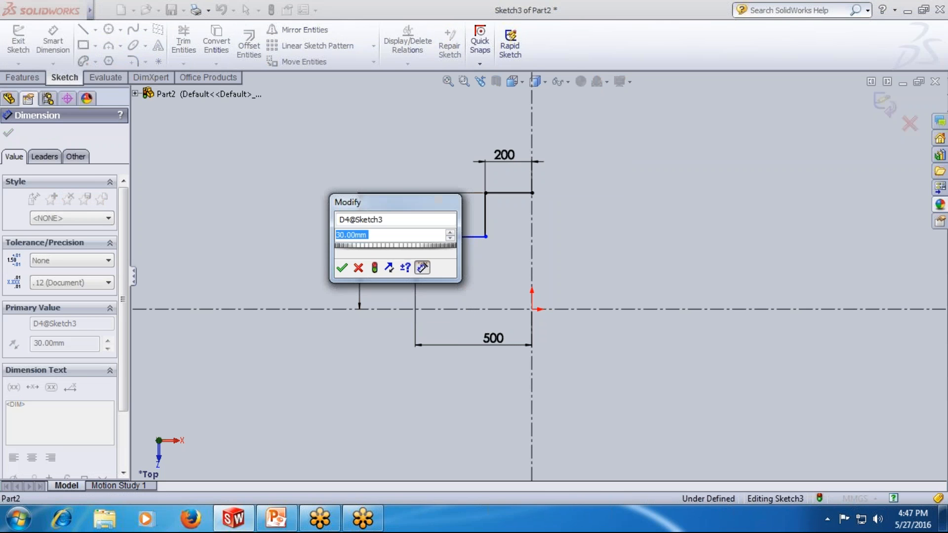
type("300")
key("Return")
Dimension the upper vertical line of the stepped profile to 180 mm, and delete that dimension again
left_click(473, 265)
left_click(486, 219)
left_click(499, 223)
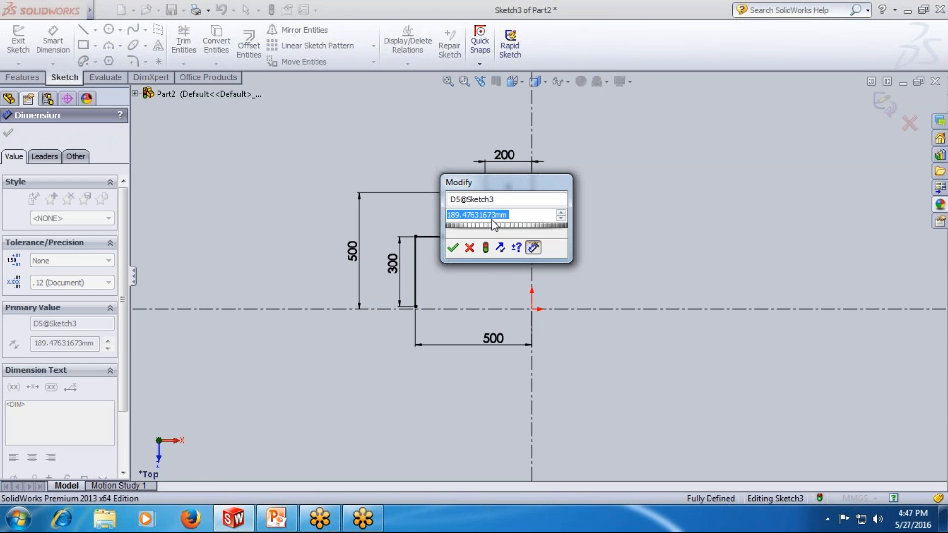
type("1")
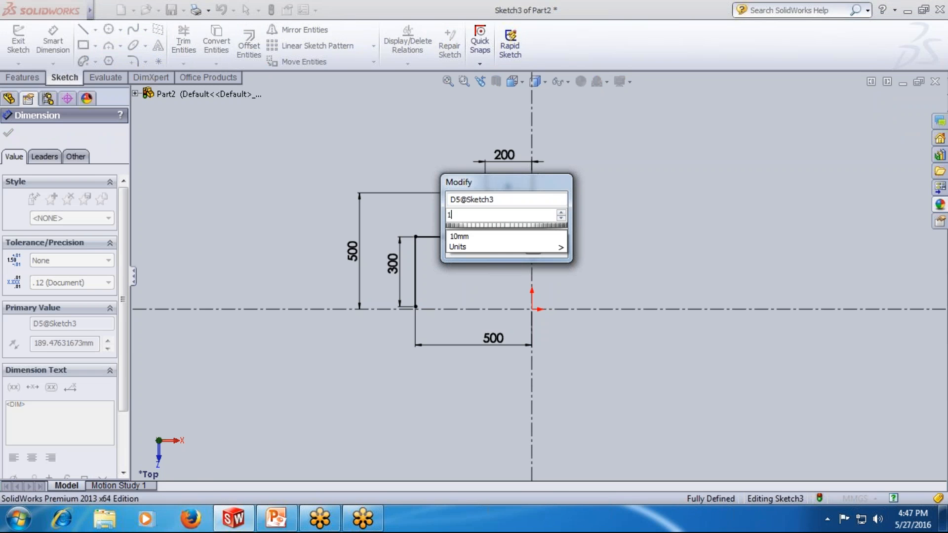
type("81")
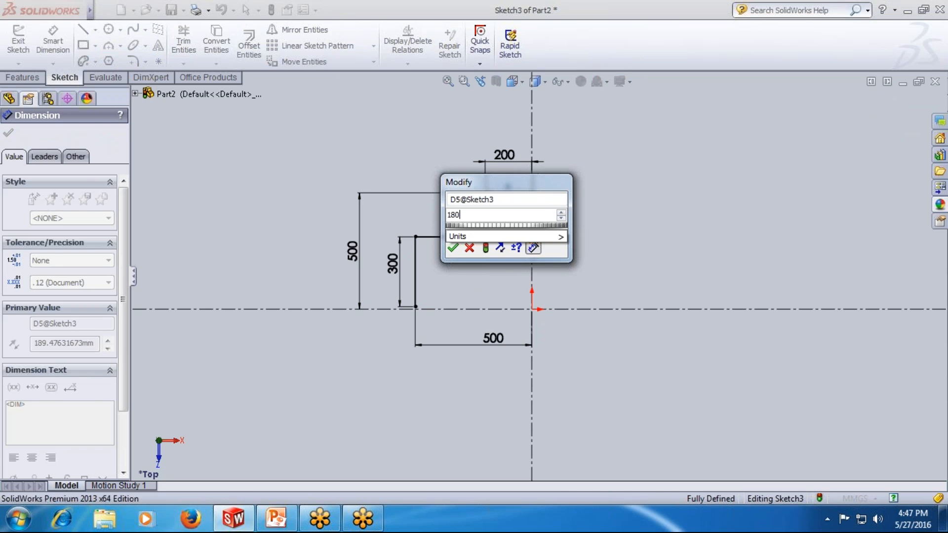
key("Return")
key("Escape")
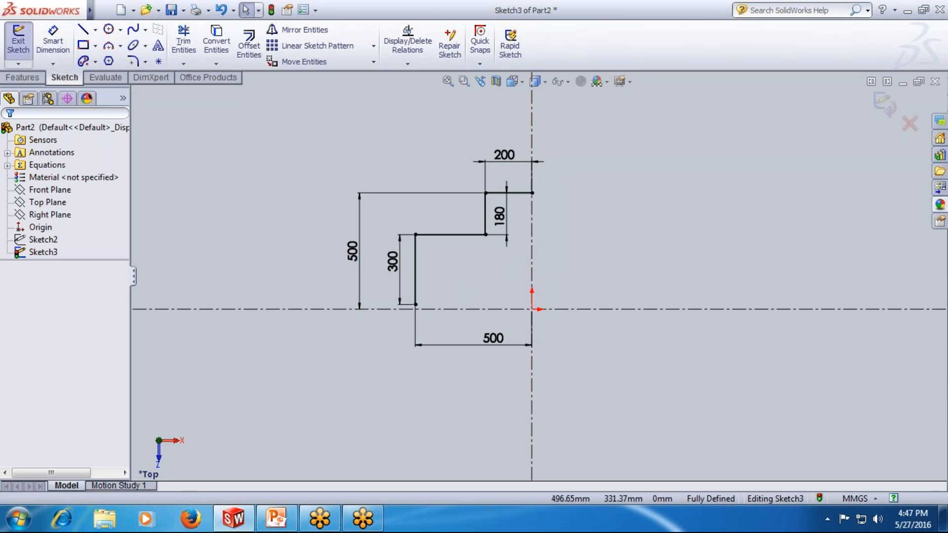
left_click(500, 217)
key("Delete")
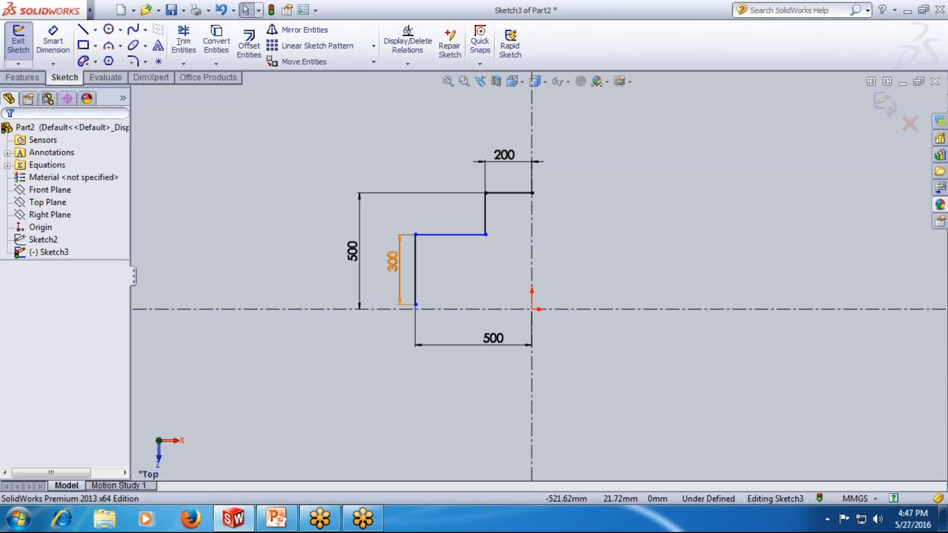
Add a Coincident relation between the 300 mm vertical line's lower endpoint and the horizontal construction line
left_click(415, 304)
left_click(439, 309, "ctrl")
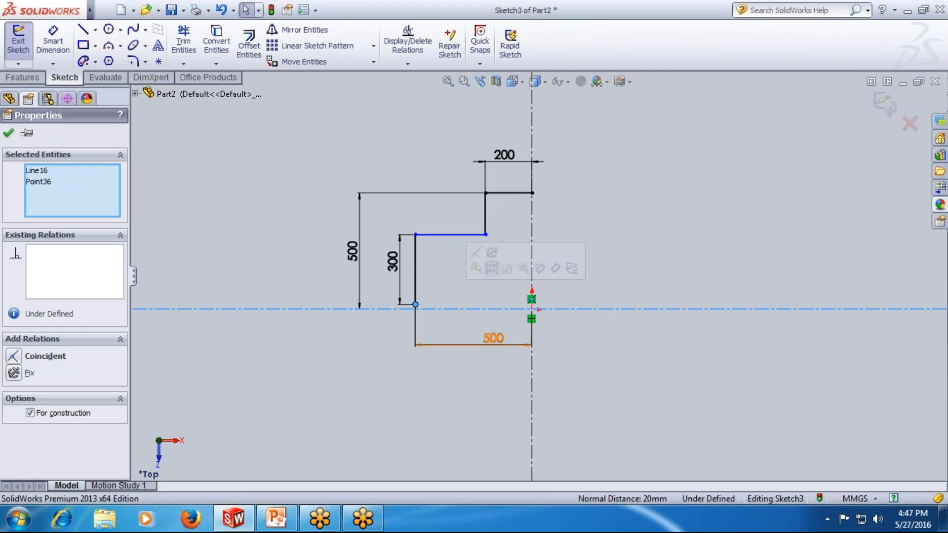
left_click(14, 356)
left_click(9, 133)
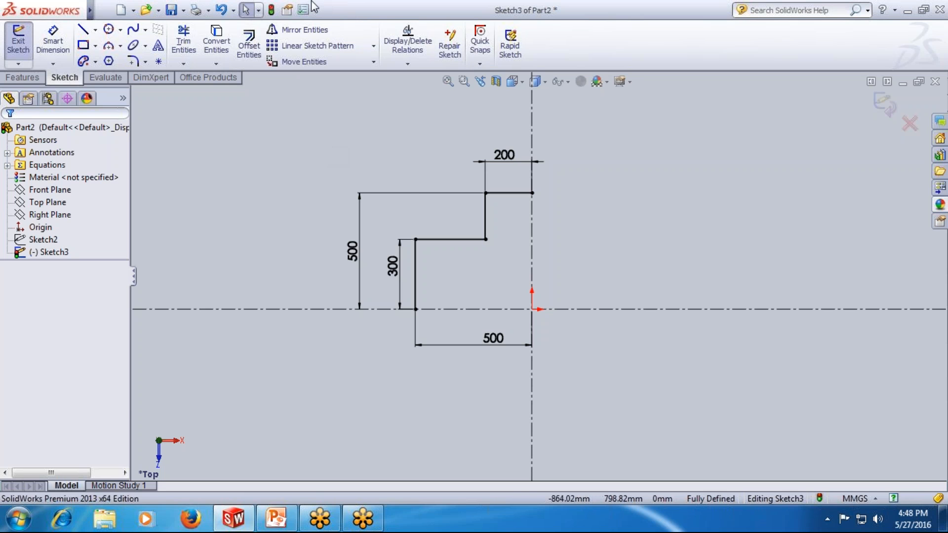
Delete the whole stepped profile with its dimensions and sketch a corner rectangle about 765 by 536 mm around the origin
left_click_drag(277, 103, 691, 424)
key("Delete")
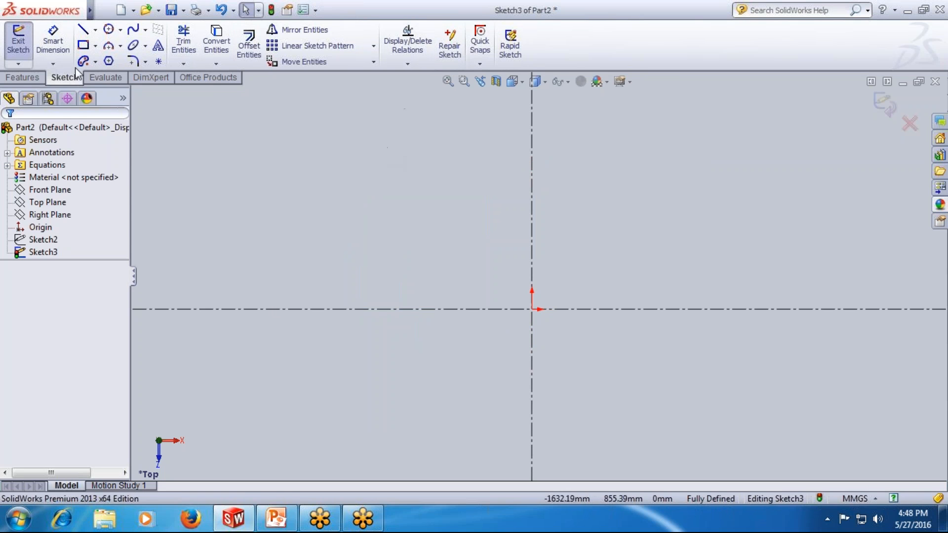
left_click(84, 46)
left_click(443, 244)
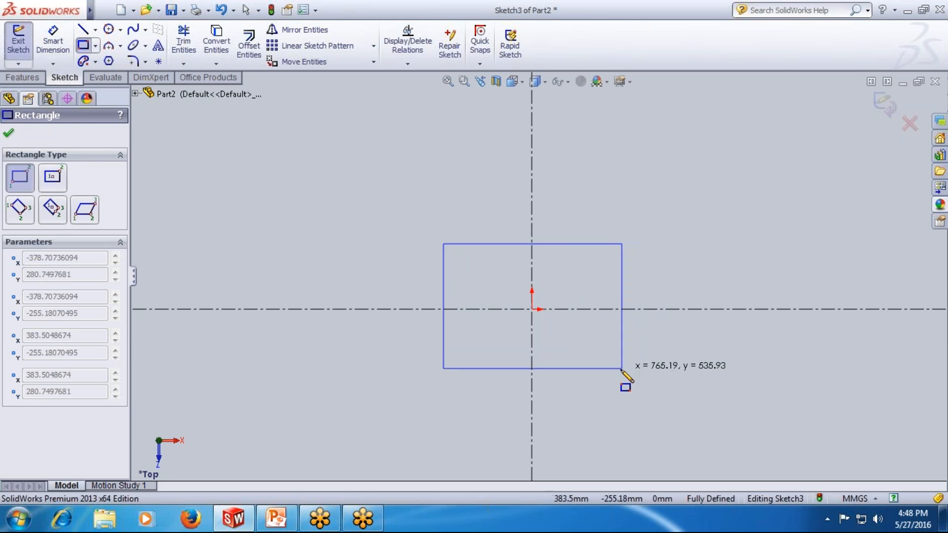
left_click(620, 369)
key("Escape")
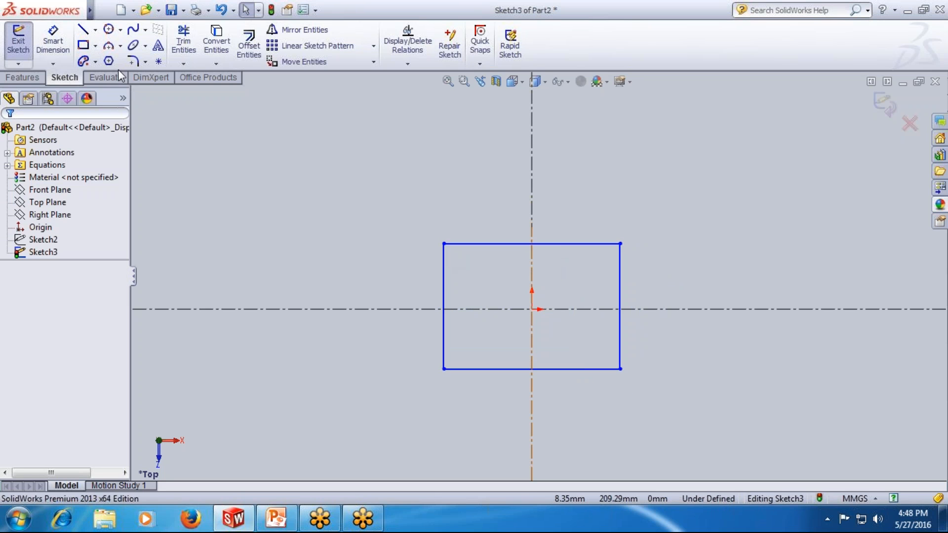
Sketch a tapered line profile on the rectangle's outer side, with its base about 441 mm long beside the horizontal construction line
left_click(83, 29)
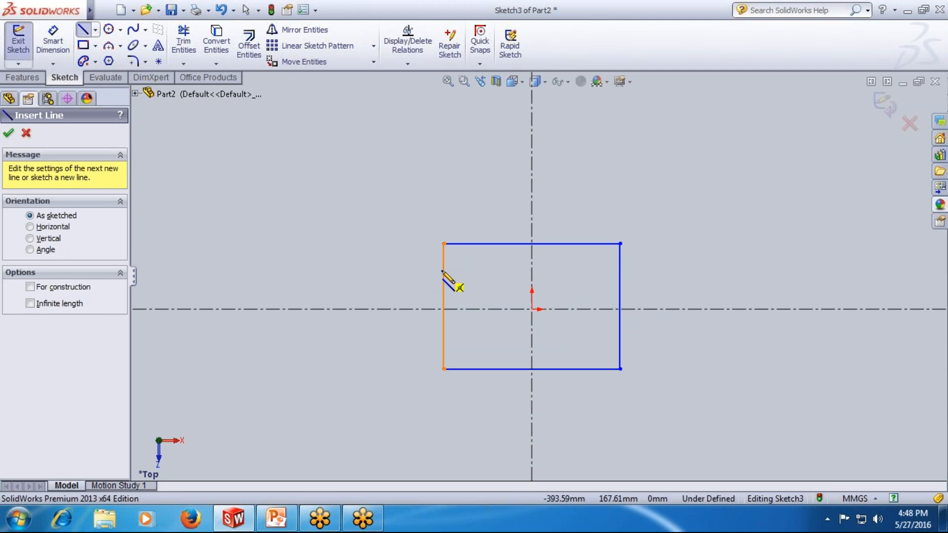
left_click(443, 270)
left_click(386, 270)
left_click(341, 310)
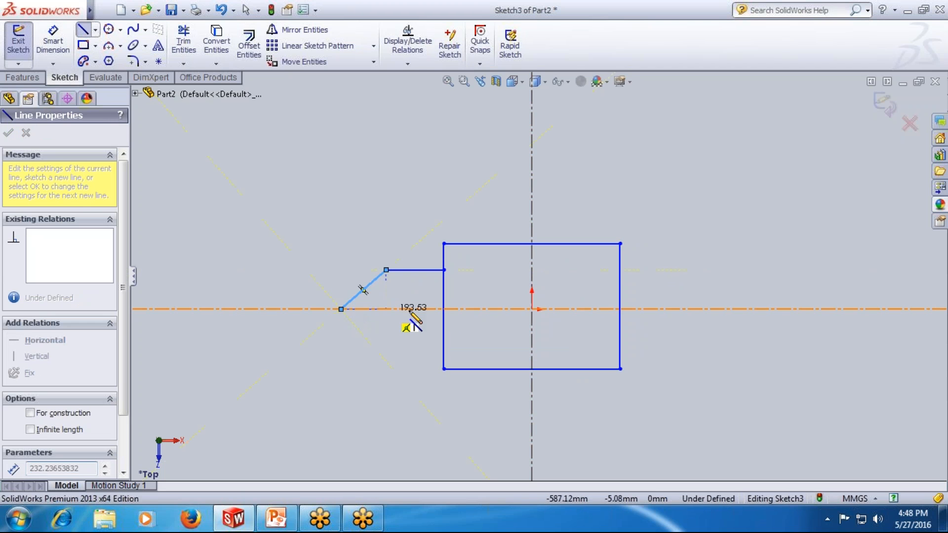
left_click(443, 307)
key("Escape")
Add a Horizontal relation to the base line of the tapered profile
left_click(420, 308)
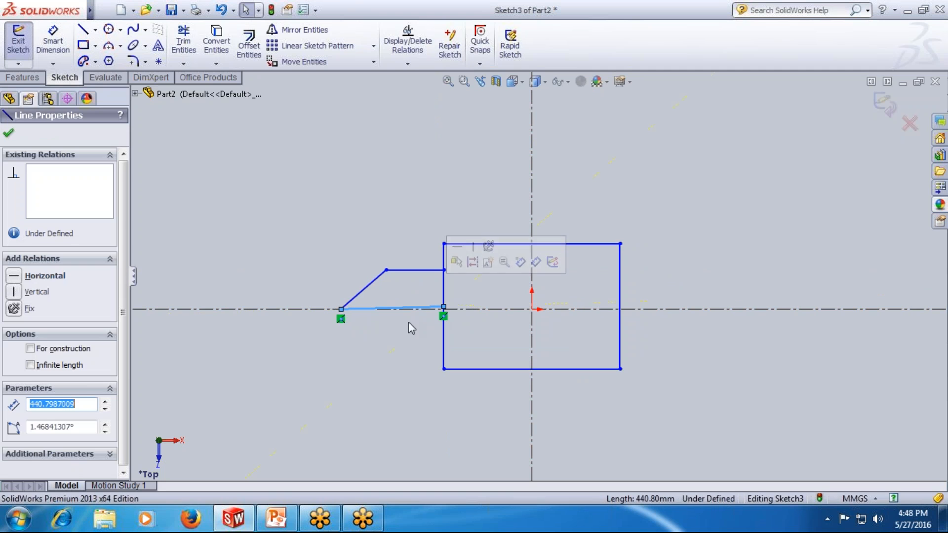
left_click(14, 276)
left_click(9, 132)
Sketch a three-sided box of lines on the rectangle's opposite vertical side, spanning the horizontal construction line
left_click(83, 30)
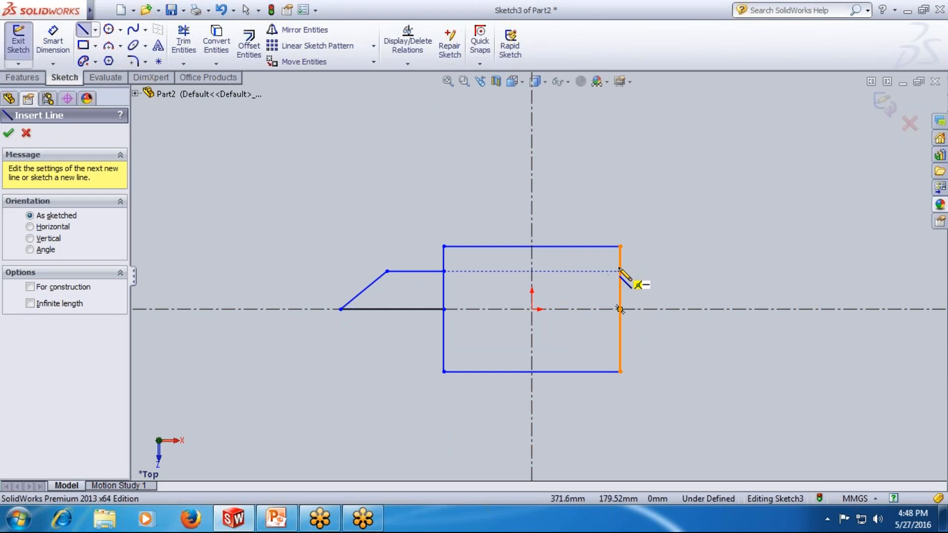
left_click(621, 271)
left_click(684, 271)
left_click(685, 349)
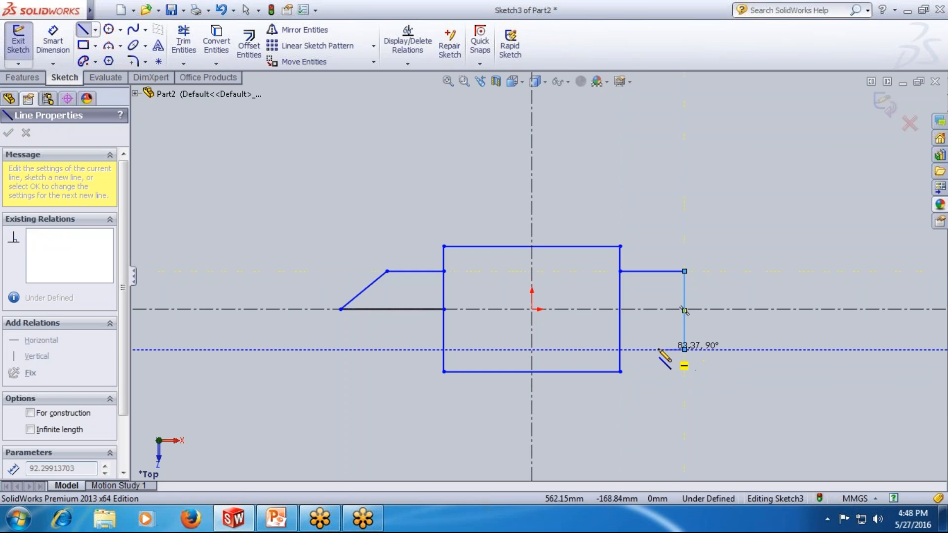
left_click(621, 350)
key("Escape")
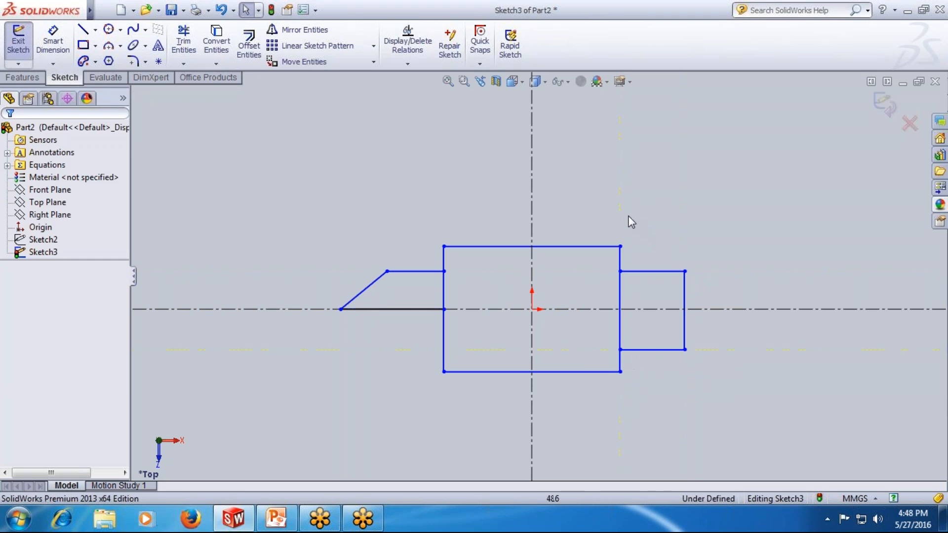
Sketch four circles centred on the rectangle's long edges, two per edge, with the upper pair about 104 and 74 mm in radius
left_click(120, 30)
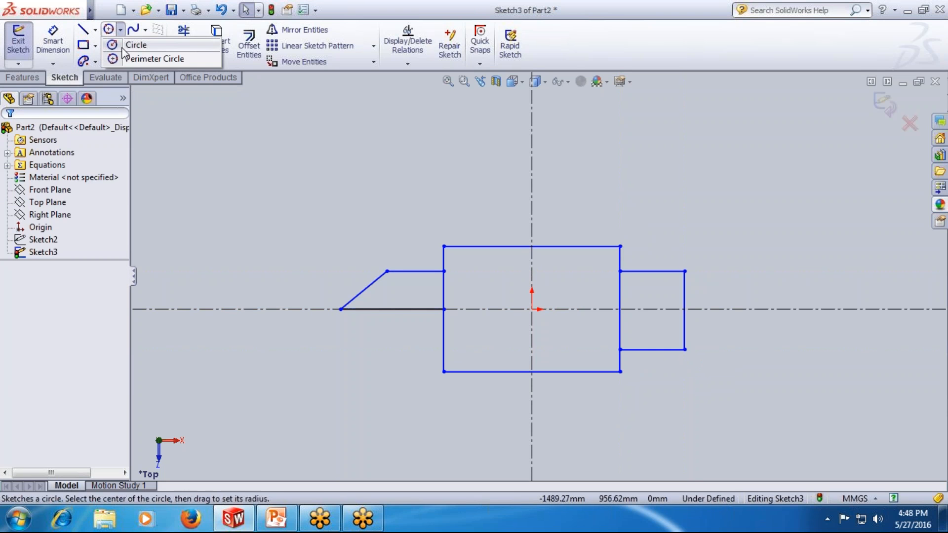
left_click(130, 46)
left_click_drag(576, 246, 594, 246)
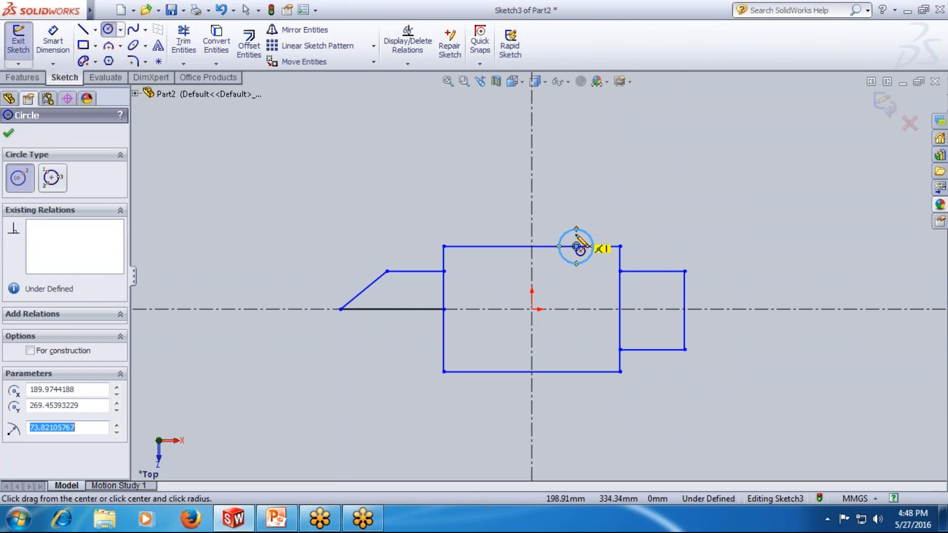
mouse_move(478, 247)
left_mouse_down()
mouse_move(487, 251)
mouse_move(494, 220)
left_mouse_up()
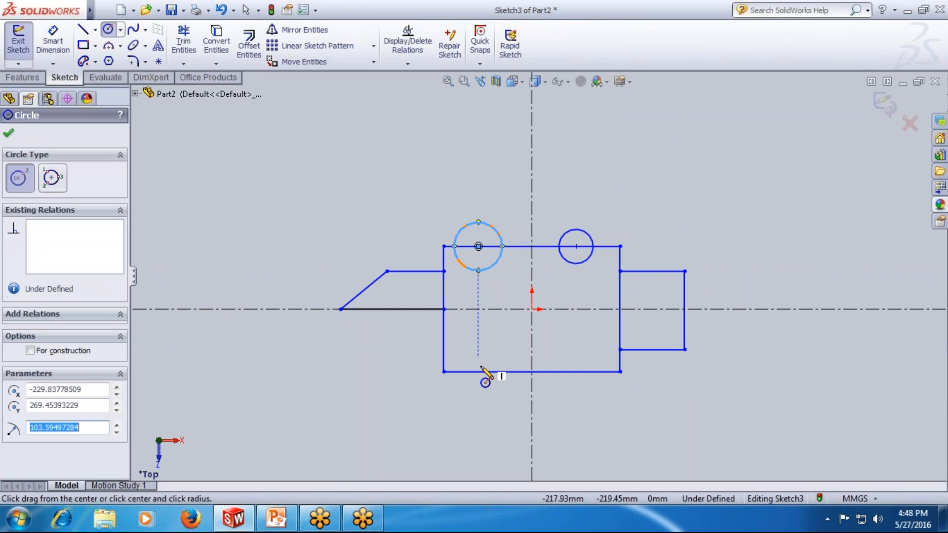
left_click_drag(478, 371, 493, 356)
left_click_drag(581, 372, 587, 352)
key("Escape")
Use Zoom to Area to examine the rectangle's upper corner beside the larger circle at close range
scroll(626, 270, "down", 2)
scroll(627, 272, "up", 2)
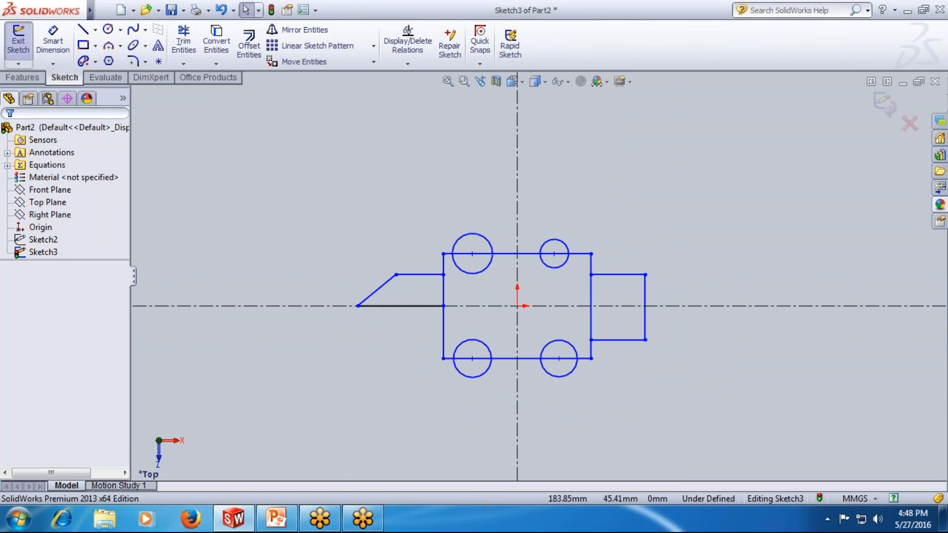
left_click(464, 81)
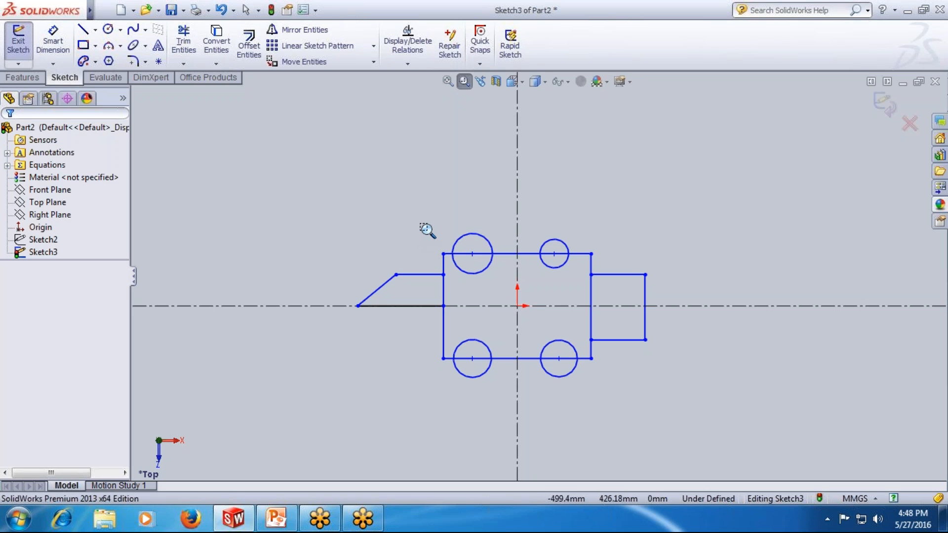
mouse_move(414, 227)
left_mouse_down()
mouse_move(448, 270)
mouse_move(500, 296)
left_mouse_up()
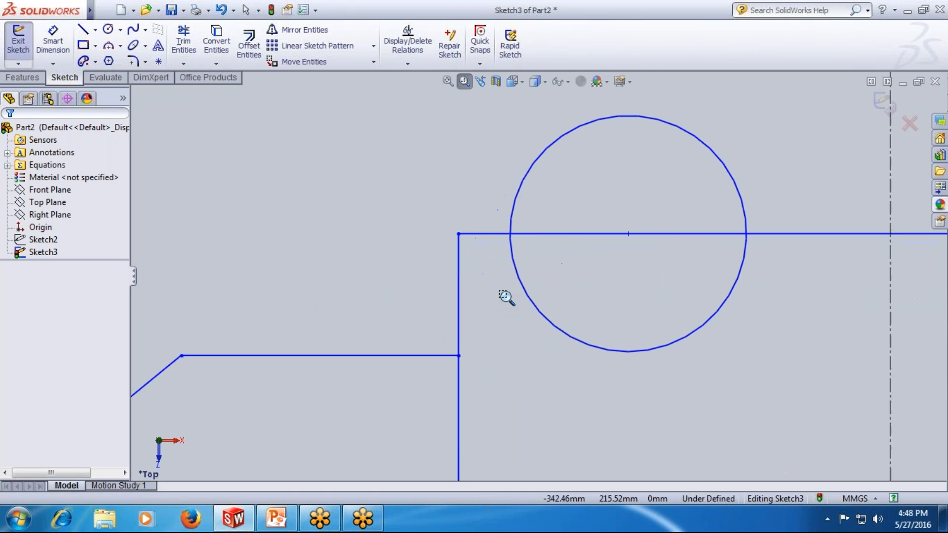
left_click_drag(412, 177, 576, 372)
left_click_drag(404, 154, 658, 340)
mouse_move(336, 129)
left_mouse_down()
mouse_move(555, 196)
mouse_move(699, 279)
left_mouse_up()
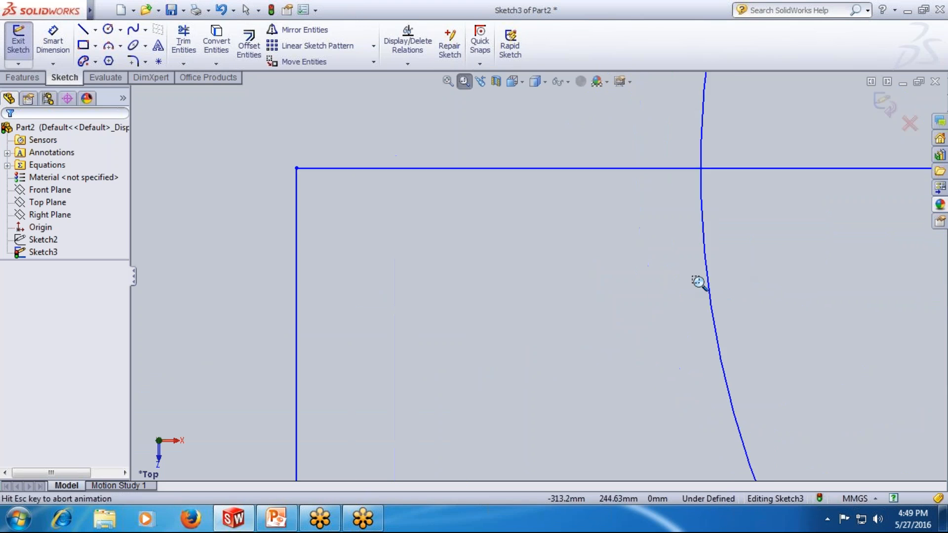
key("Escape")
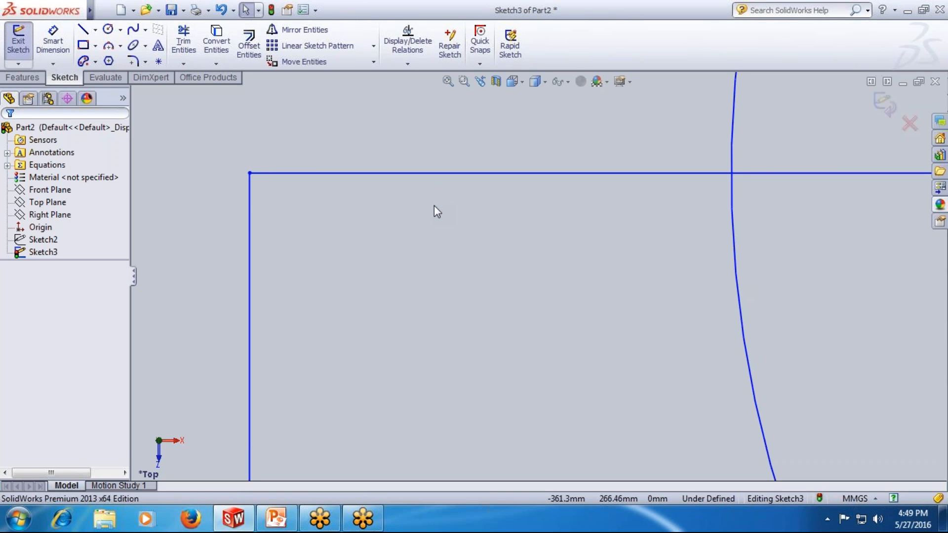
Zoom in and out repeatedly between the circle details and the whole sketch
scroll(432, 232, "down", 2)
scroll(423, 249, "up", 5)
scroll(428, 263, "up", 6)
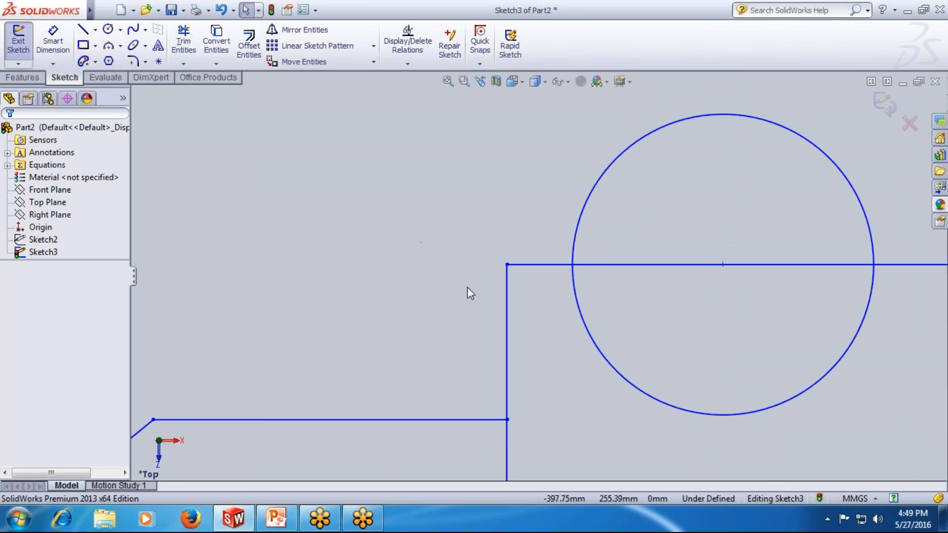
scroll(559, 298, "down", 5)
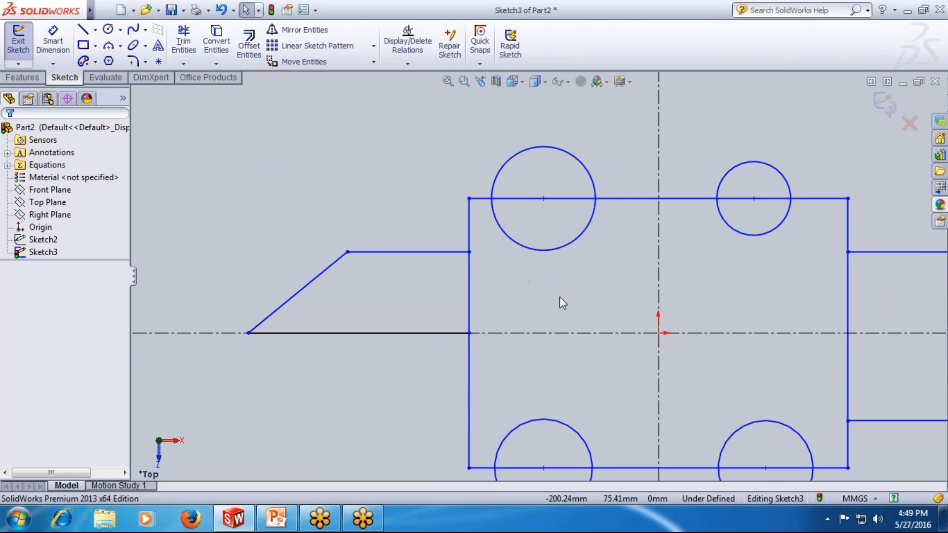
scroll(556, 279, "up", 5)
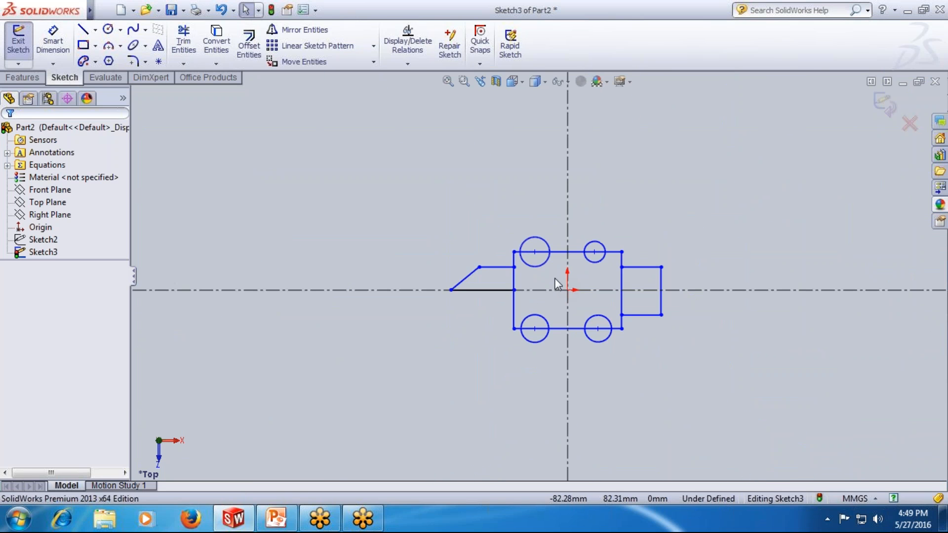
scroll(540, 268, "down", 6)
scroll(541, 268, "up", 6)
scroll(547, 300, "down", 5)
scroll(557, 288, "up", 3)
scroll(556, 283, "up", 4)
scroll(620, 278, "down", 3)
scroll(553, 268, "up", 1)
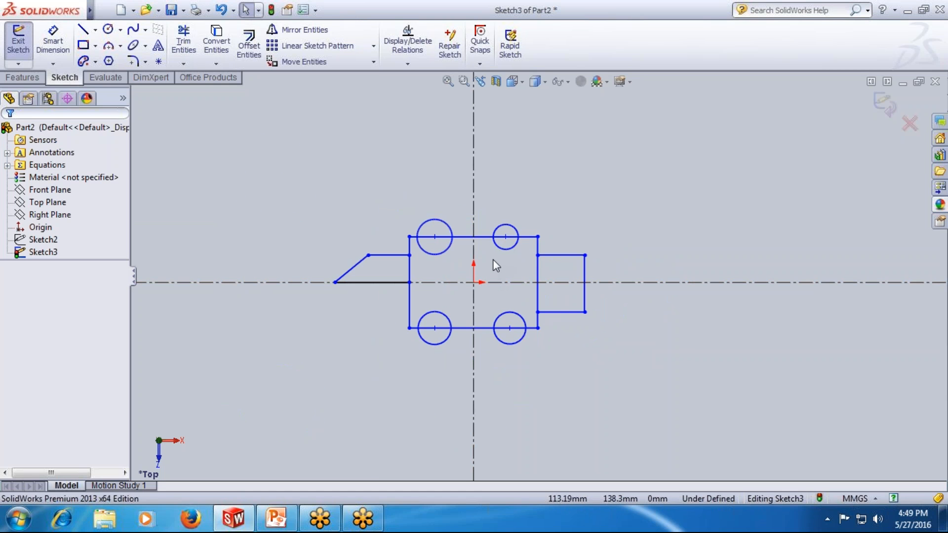
Rotate the sketch view freely and in small increments about both view axes to examine it from tilted angles
mouse_move(497, 271)
middle_mouse_down()
mouse_move(487, 261)
mouse_move(467, 267)
middle_mouse_up()
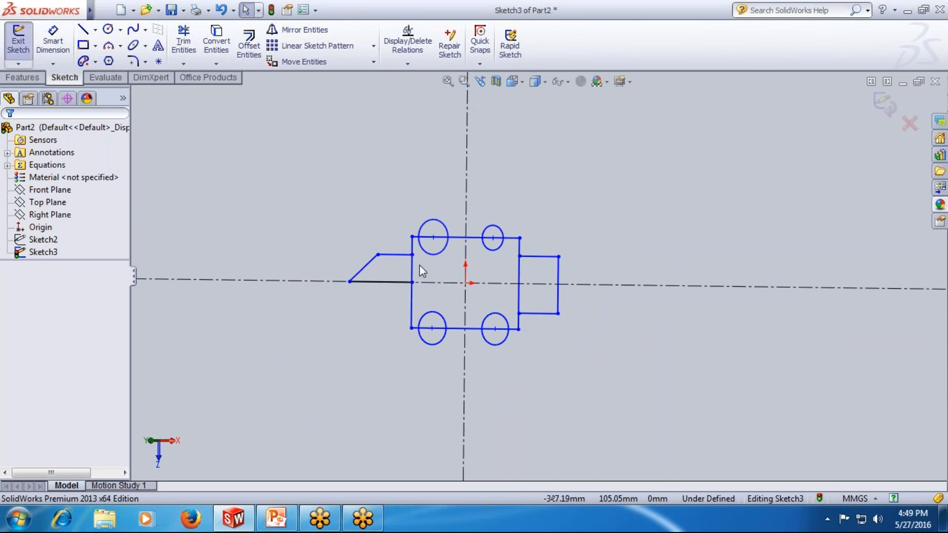
right_click(463, 267)
left_click(397, 248)
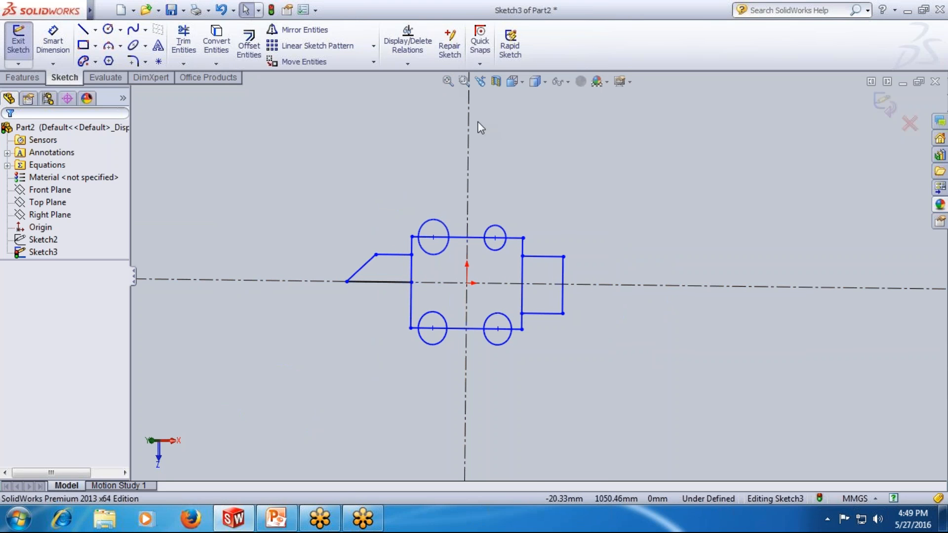
mouse_move(520, 175)
middle_mouse_down()
mouse_move(493, 114)
mouse_move(509, 158)
mouse_move(528, 175)
mouse_move(563, 177)
mouse_move(482, 175)
mouse_move(483, 142)
mouse_move(477, 173)
mouse_move(497, 175)
mouse_move(427, 176)
mouse_move(514, 175)
mouse_move(445, 173)
middle_mouse_up()
key("Up")
key("Up")
key("Up")
key("Up")
key("Up")
key("Up")
key("Down")
key("Down")
key("Down")
key("Left")
key("Left")
key("Left")
key("Left")
key("Right")
key("Right")
key("Right")
key("Right")
key("Right")
key("Right")
key("Right")
key("Right")
key("Right")
key("Right")
key("Right")
key("Right")
key("Right")
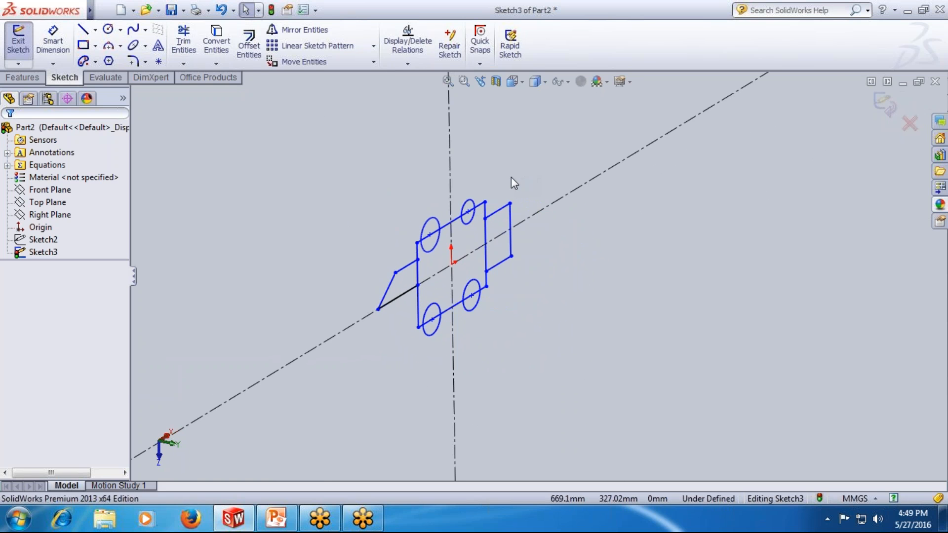
Rotate the tilted view further and fit the whole sketch in the graphics area
mouse_move(486, 291)
middle_mouse_down()
mouse_move(588, 309)
mouse_move(571, 318)
middle_mouse_up()
left_click(571, 318)
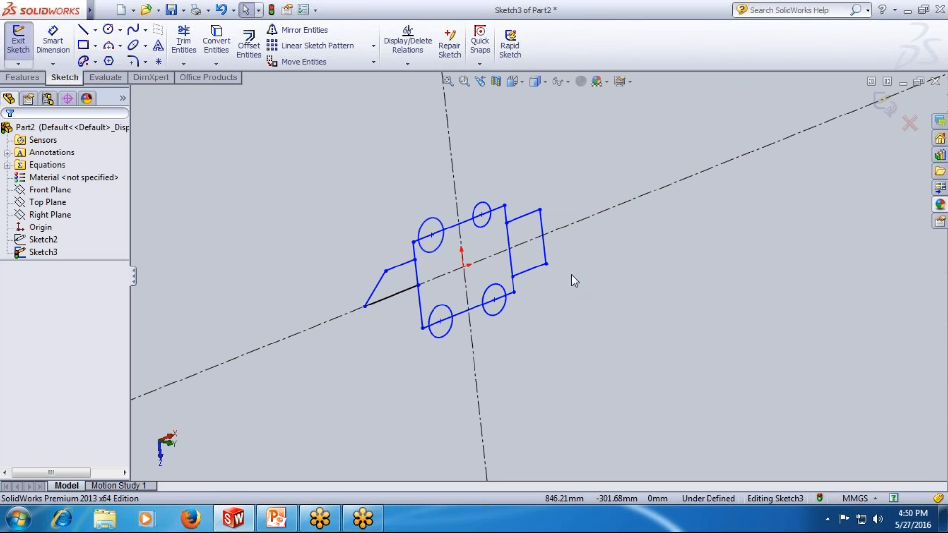
middle_click_drag(549, 283, 553, 284)
scroll(540, 285, "up", 1)
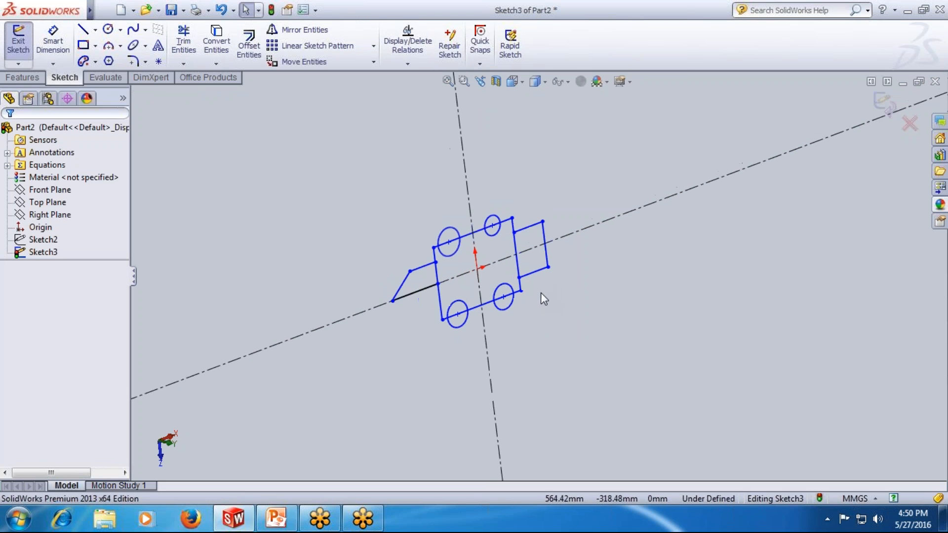
right_click(537, 317)
left_click(523, 321)
key("f")
right_click(529, 323)
right_click(576, 321)
middle_click_drag(576, 321, 528, 312)
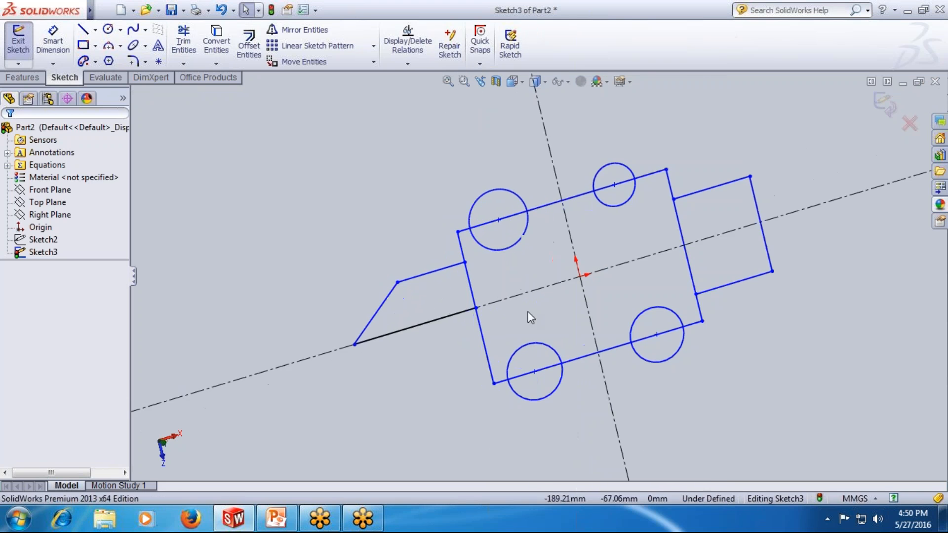
Exit the sketch and reopen Sketch3 for editing
double_click(496, 282)
left_click(472, 288)
left_click(492, 292)
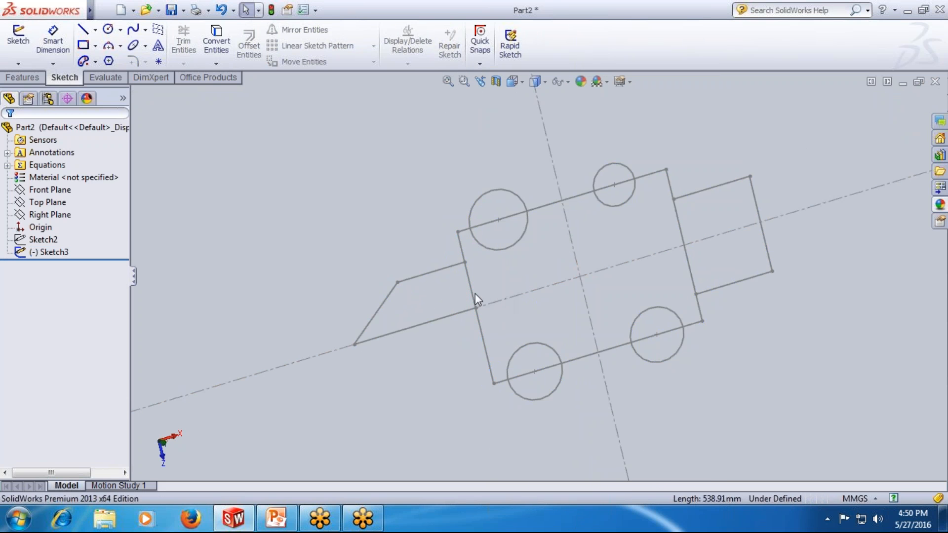
right_click(65, 254)
left_click(73, 214)
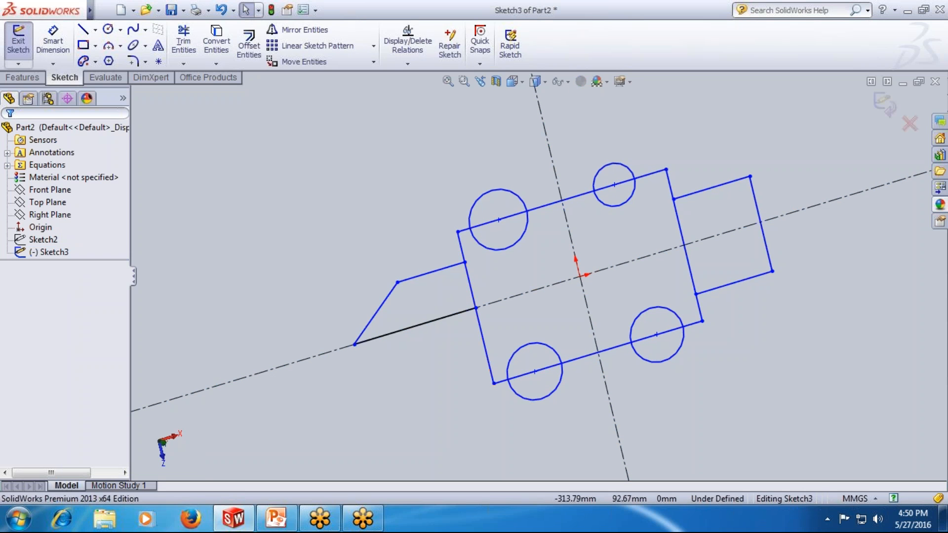
Pan the sketch around the graphics area and orient the view normal to the sketch plane
scroll(511, 280, "up", 2)
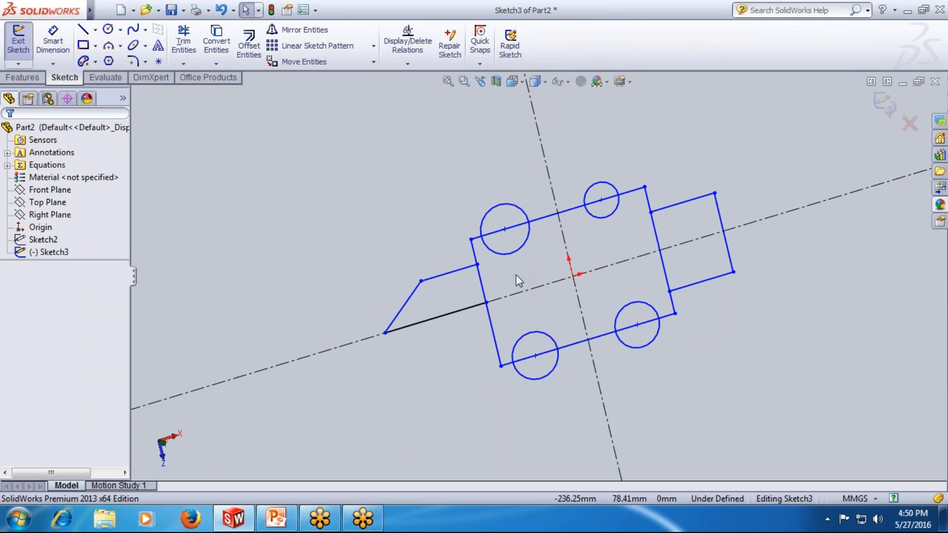
left_click(449, 273)
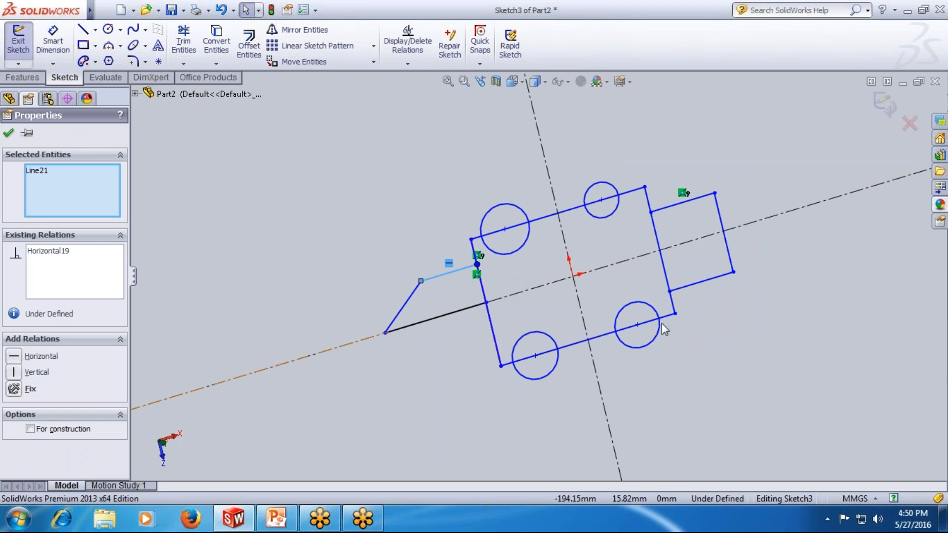
left_click(769, 360)
scroll(760, 336, "down", 1)
middle_click_drag(755, 319, 715, 312, "ctrl")
left_click(614, 320)
middle_click_drag(636, 313, 685, 321, "ctrl")
left_click(575, 346, "ctrl")
right_click(538, 313)
middle_click_drag(562, 316, 499, 311, "ctrl")
right_click(499, 311)
left_click(708, 359)
middle_click_drag(662, 318, 553, 303, "ctrl")
left_click(526, 298)
key("ctrl+8")
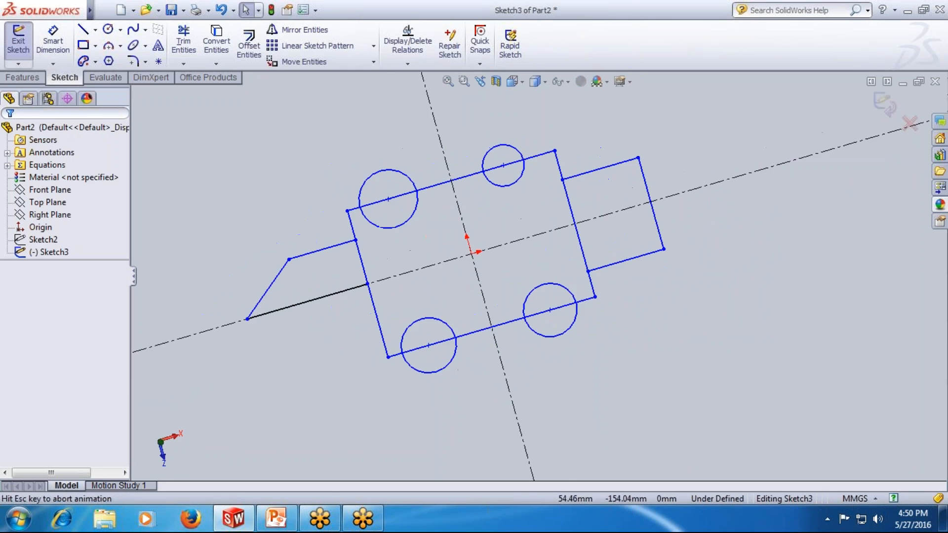
Look through the standard view orientations and show the sketch in the Isometric view
left_click(543, 81)
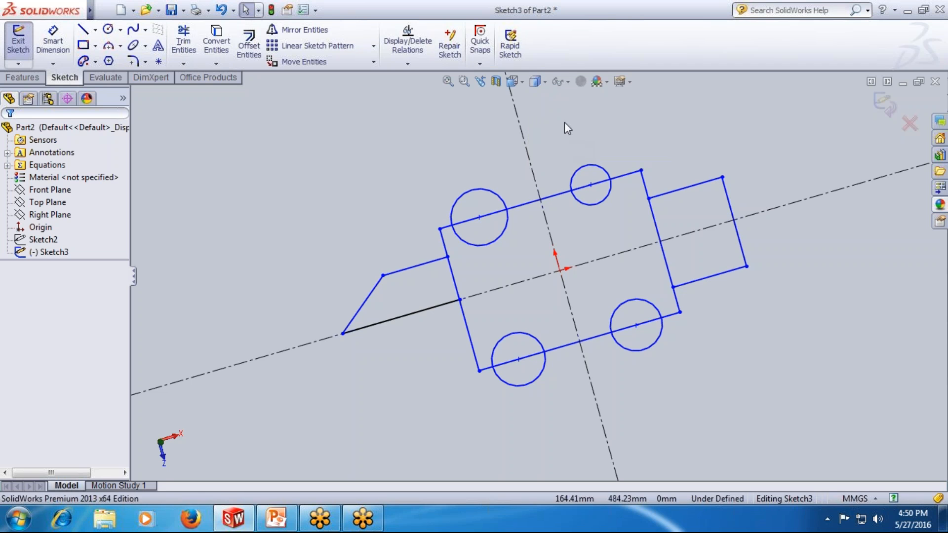
left_click(514, 81)
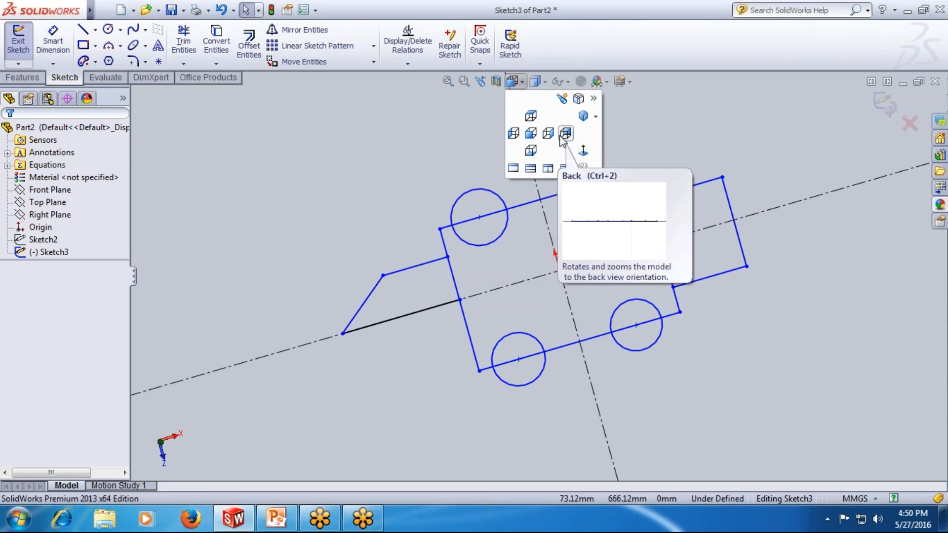
left_click(595, 117)
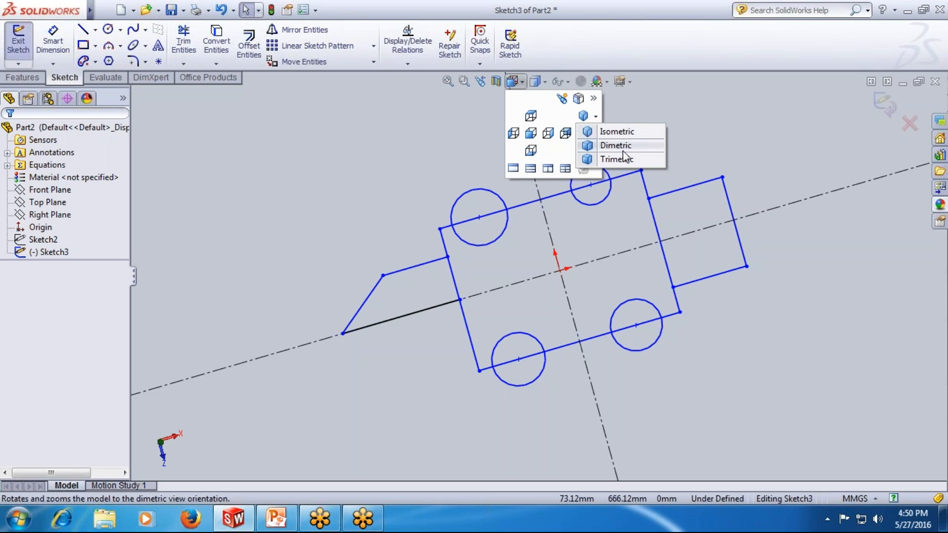
left_click(673, 112)
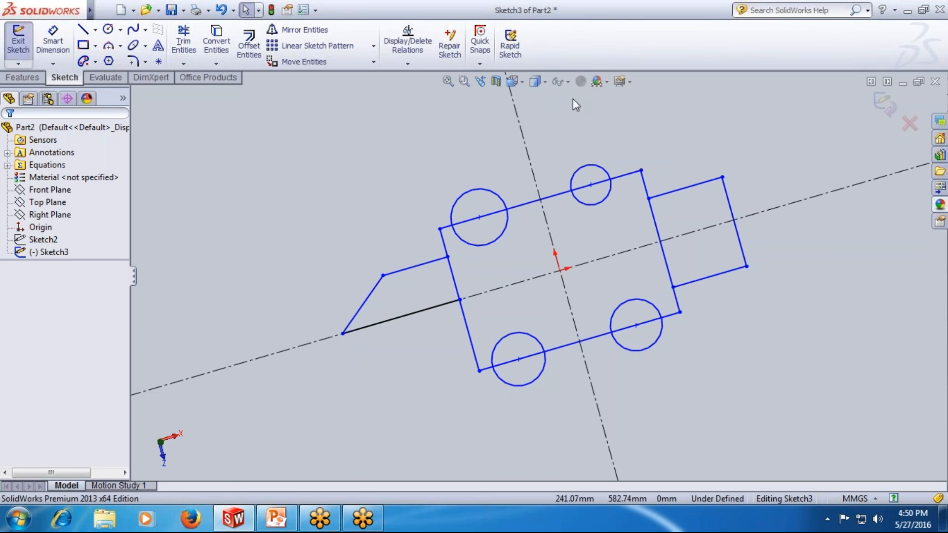
left_click(516, 81)
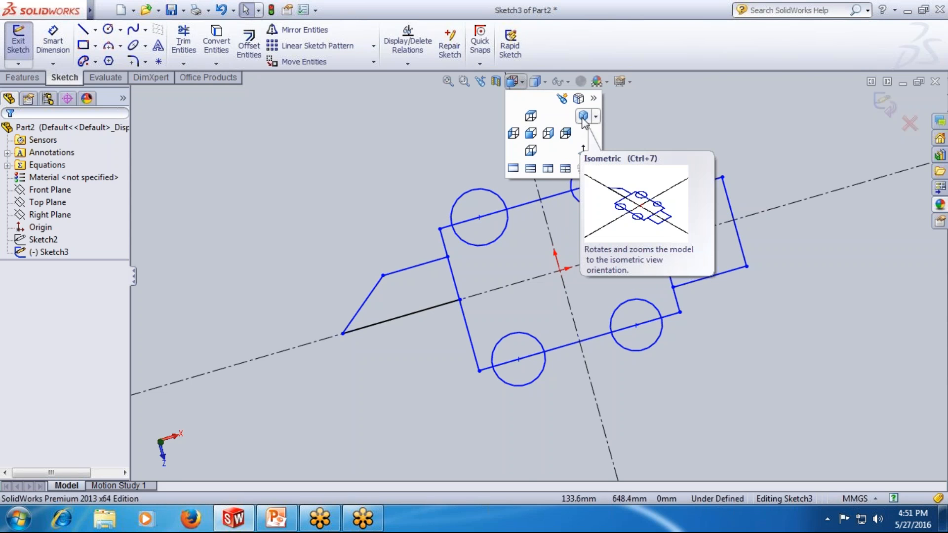
left_click(583, 116)
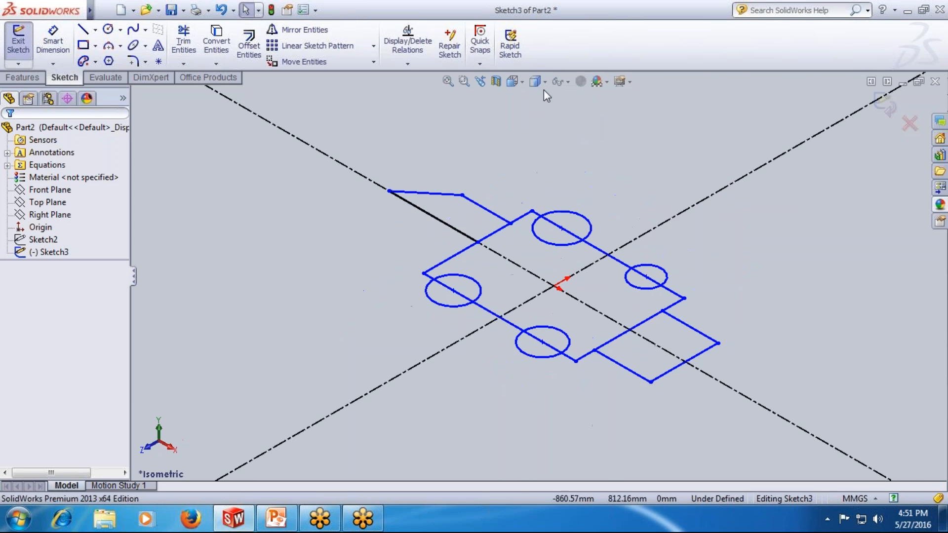
View the sketch normal to its plane, from the Front, and in the Isometric orientation
left_click(525, 82)
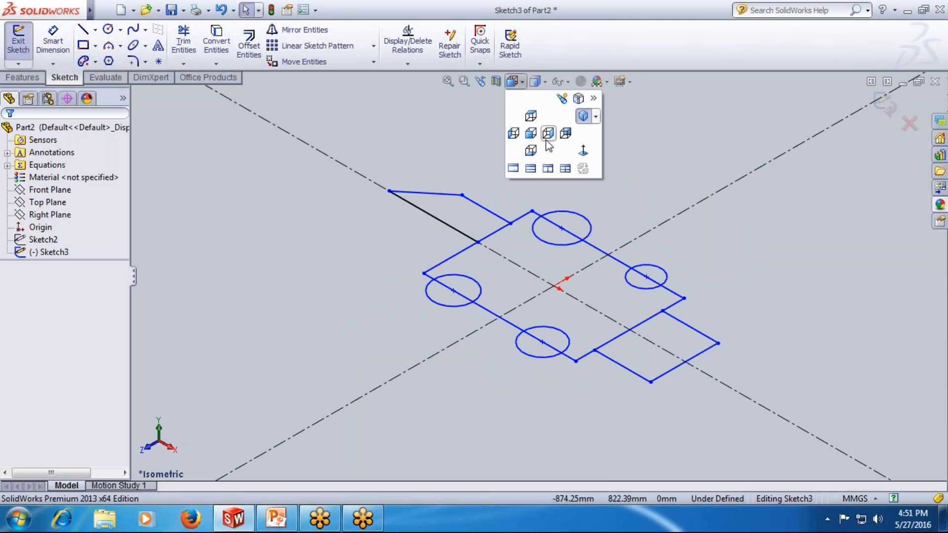
left_click(581, 152)
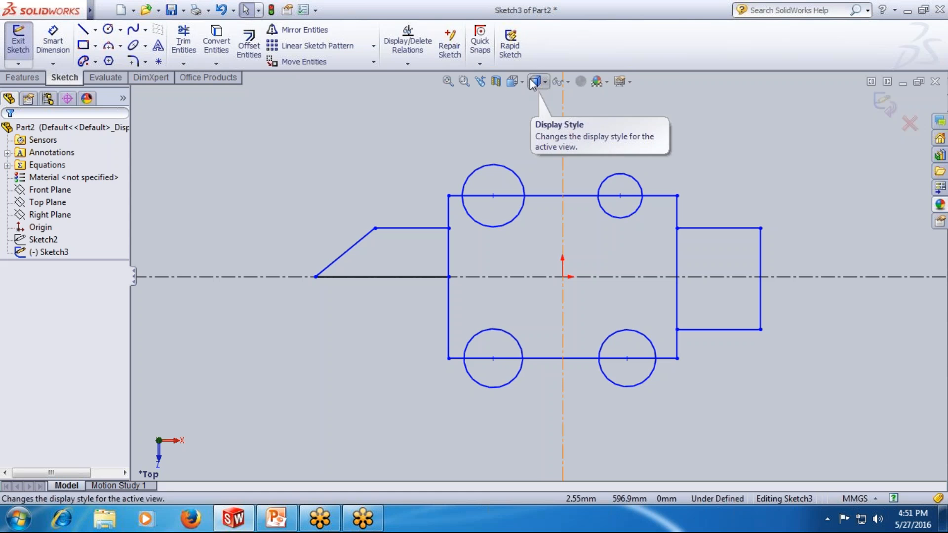
left_click(515, 81)
left_click(532, 133)
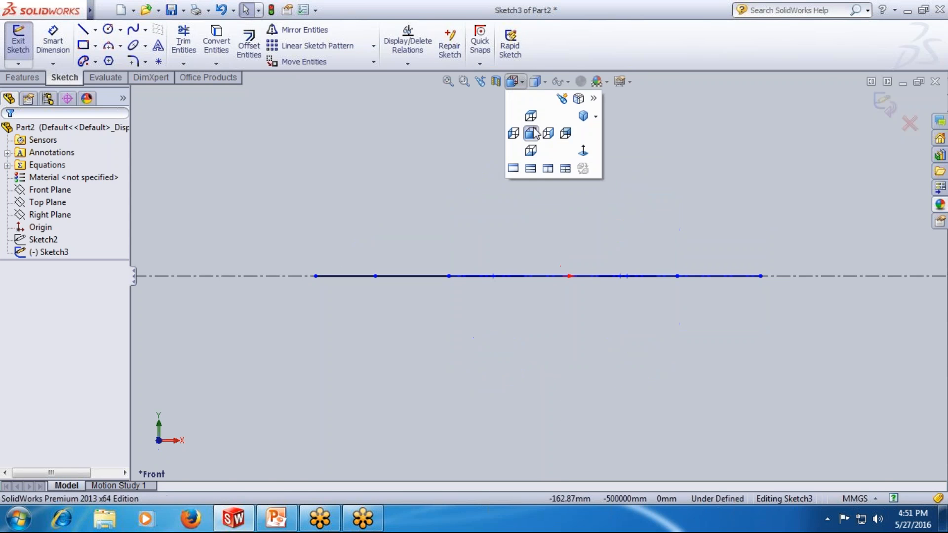
left_click(583, 116)
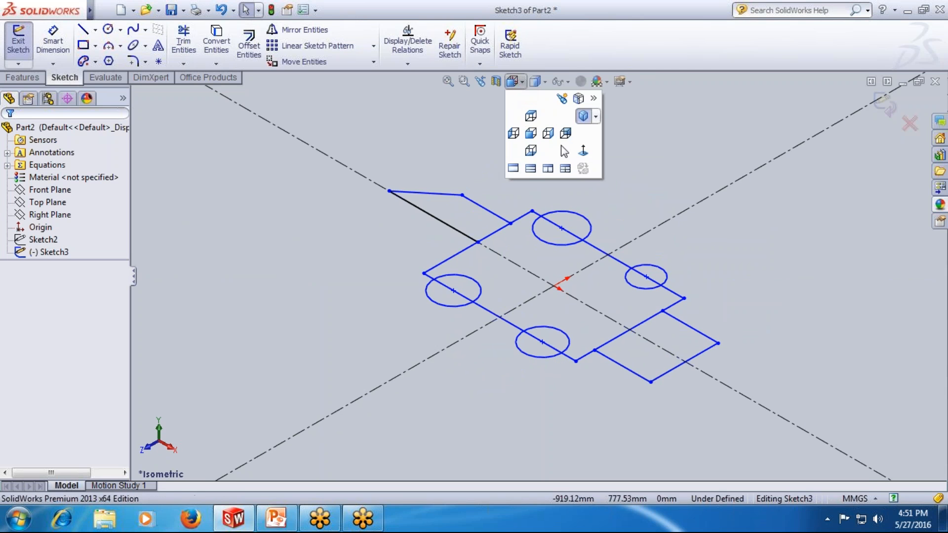
Show the sketch in the single-view, horizontal two-view, vertical two-view and four-view layouts
left_click(513, 169)
mouse_move(540, 86)
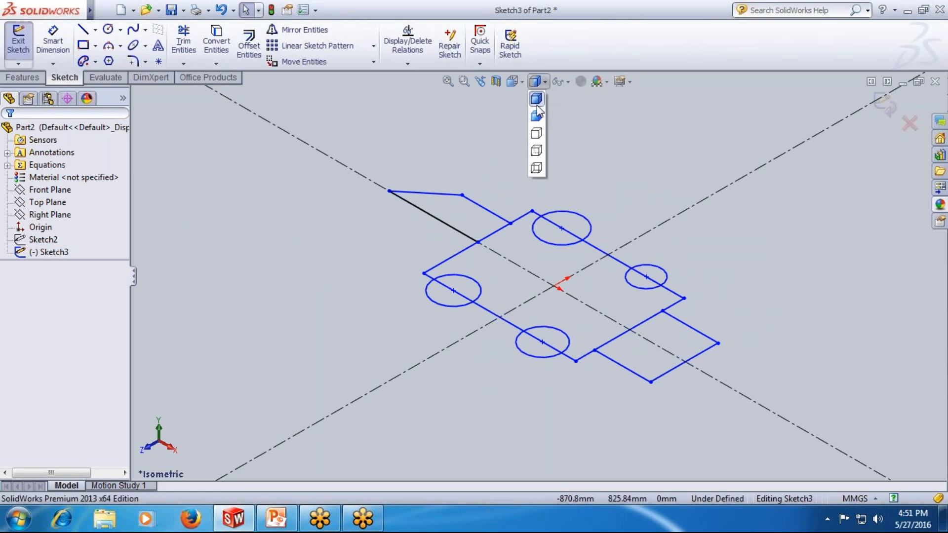
left_click(529, 169)
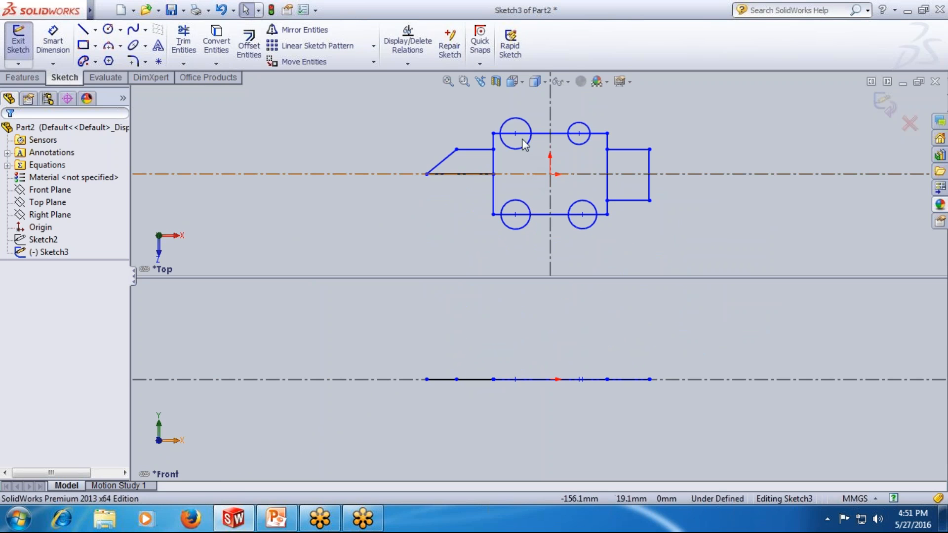
left_click(513, 81)
left_click(547, 168)
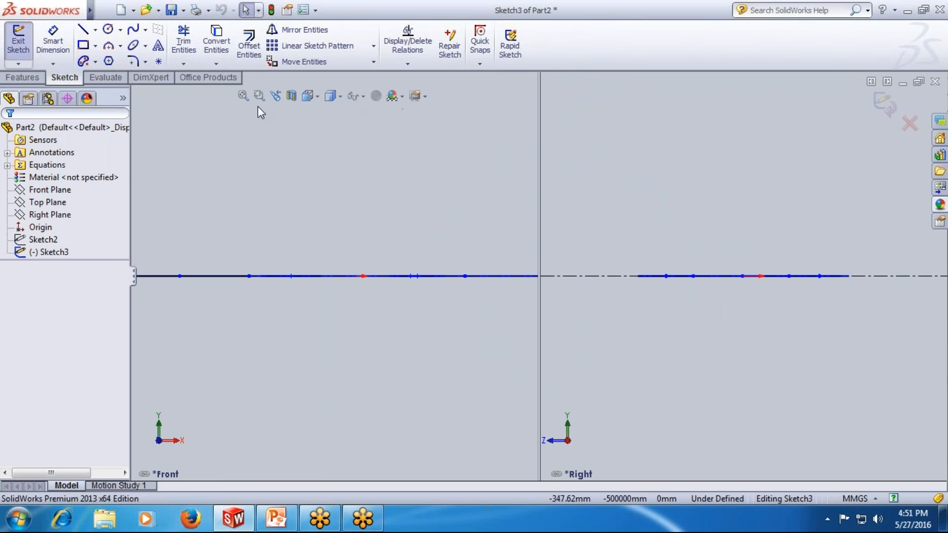
left_click(311, 96)
left_click(360, 184)
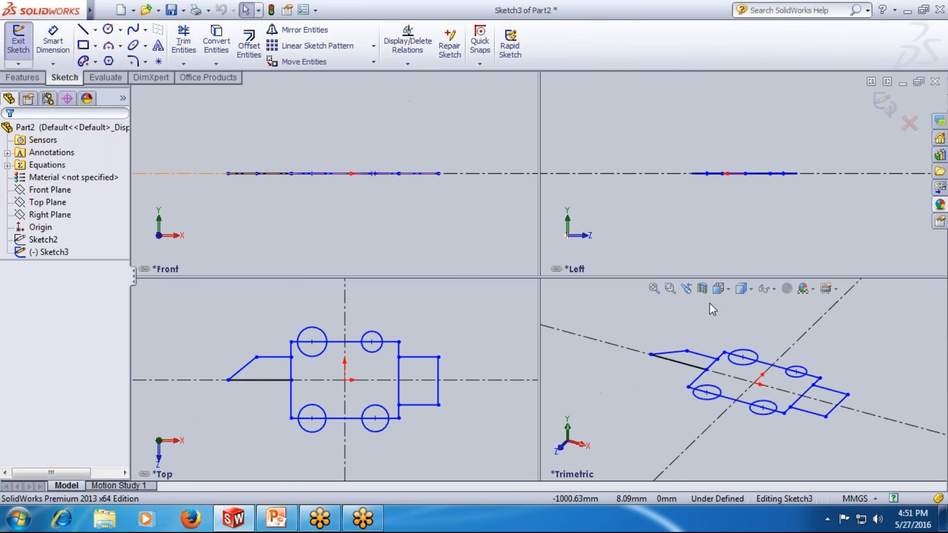
Change the Trimetric viewport of the four-view layout to Isometric
left_click(728, 288)
left_click(788, 324)
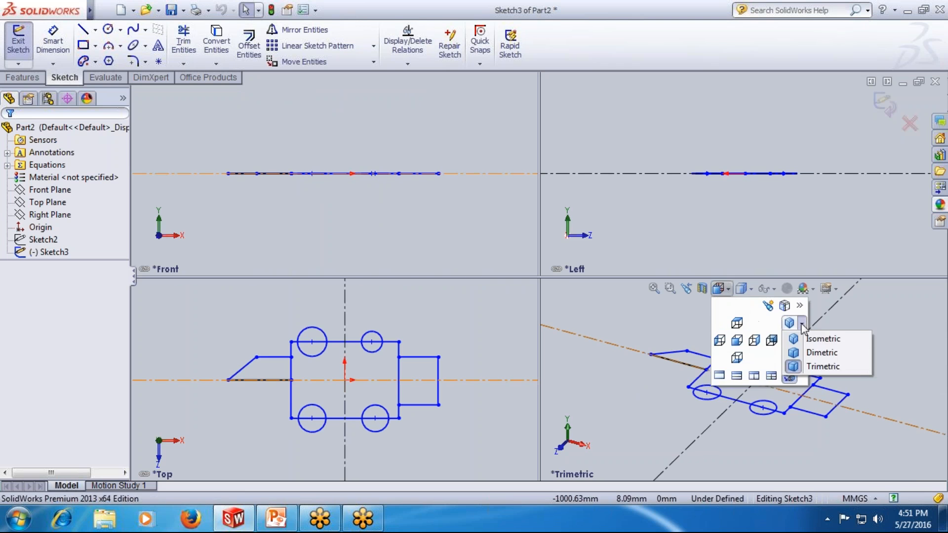
left_click(812, 341)
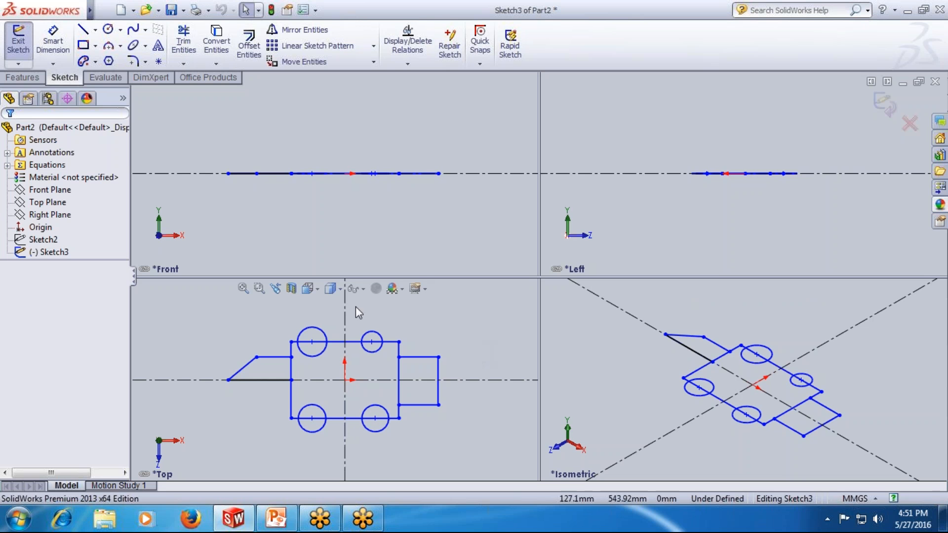
Switch the Top viewport to the Bottom orientation and return to a single viewport
left_click(339, 288)
left_click(316, 294)
left_click(326, 358)
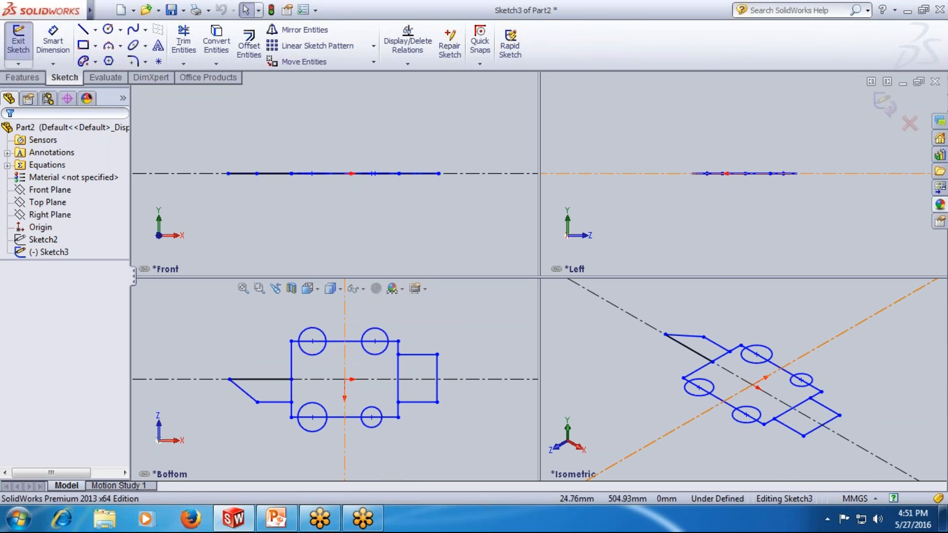
left_click(313, 290)
left_click(311, 380)
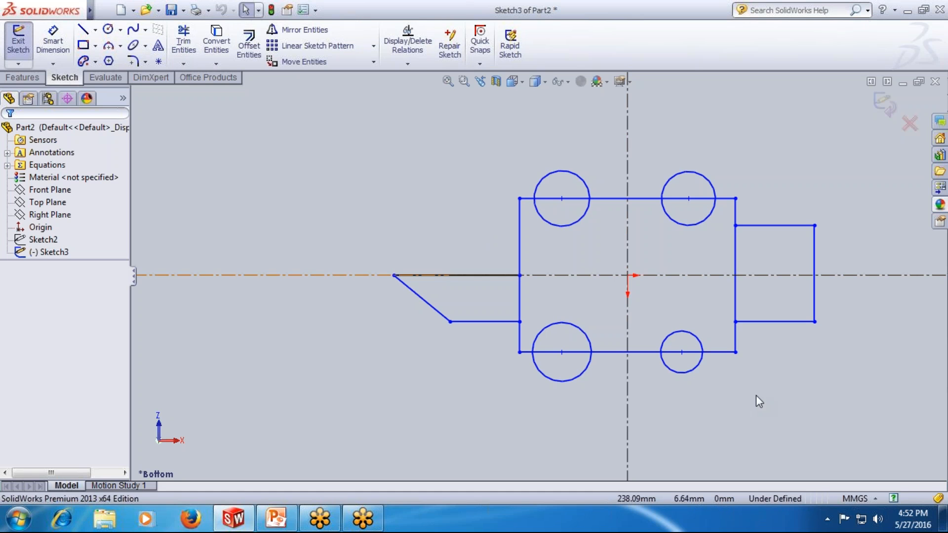
Review the document's unit settings and accept the MMGS (millimeter, gram, second) unit system
left_click(859, 499)
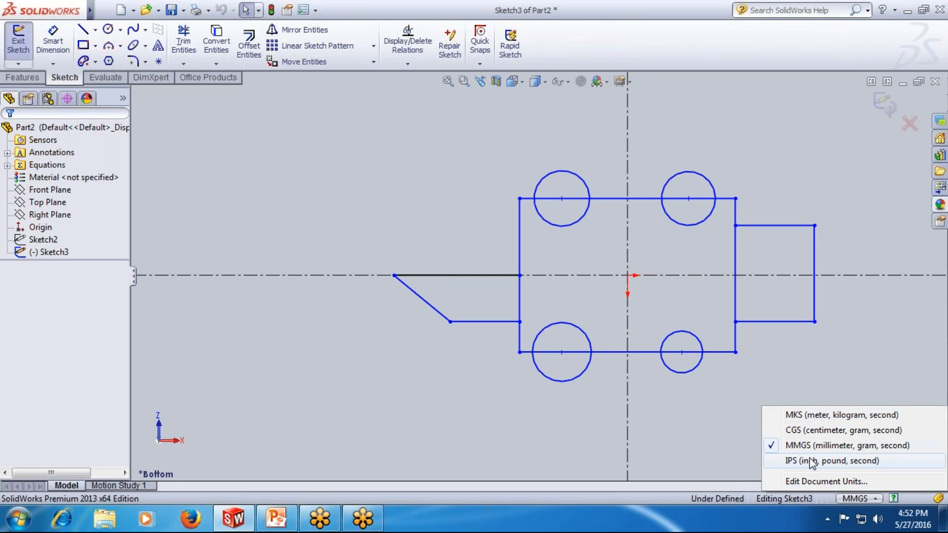
left_click(875, 485)
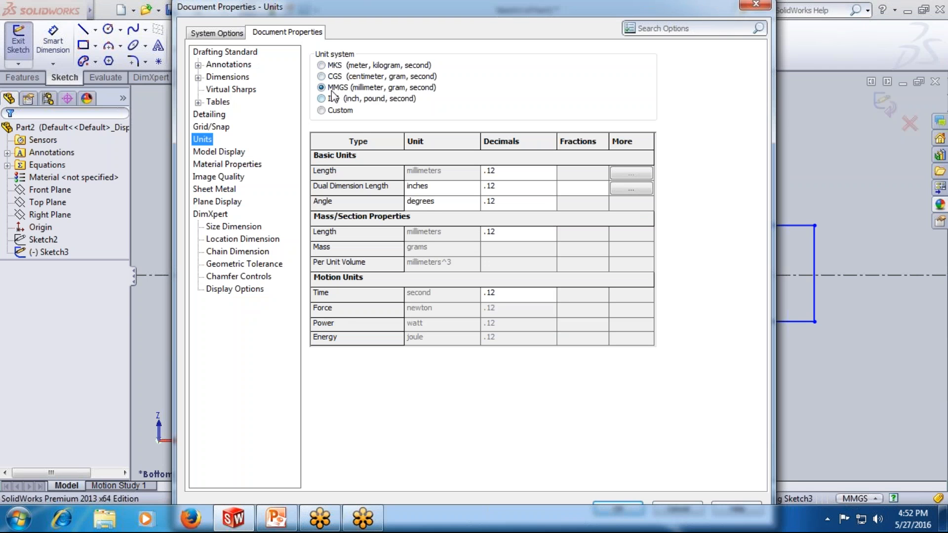
left_click(615, 508)
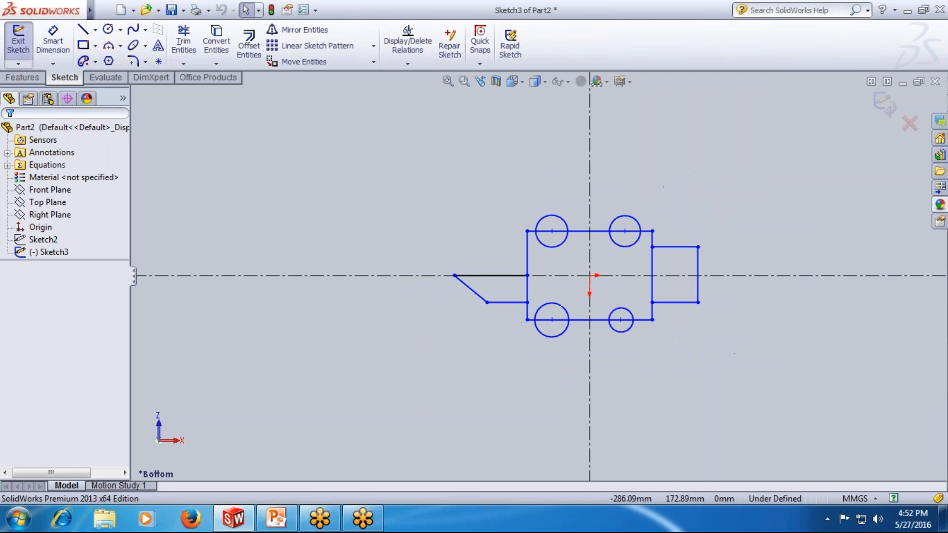
Exit Sketch3, reopen it for editing, and delete all of its lines and circles
left_click(12, 42)
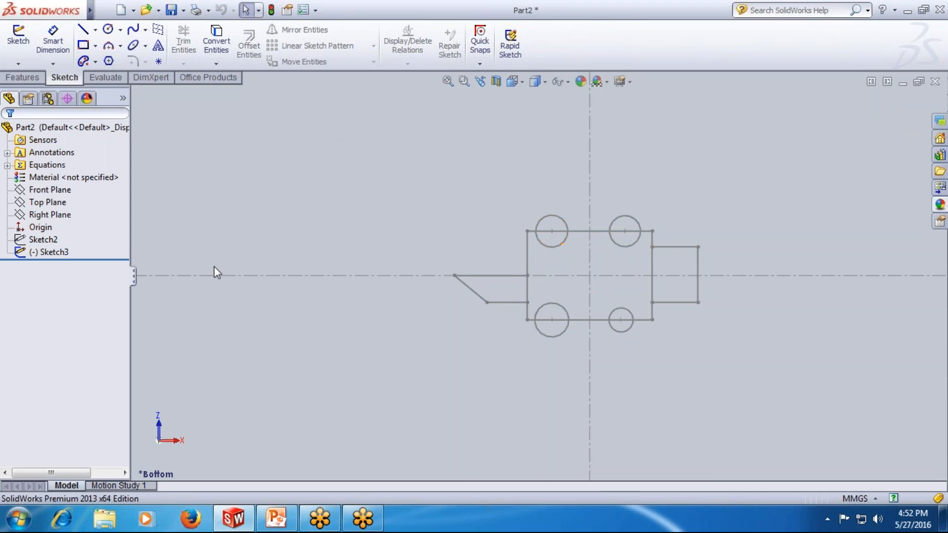
right_click(64, 251)
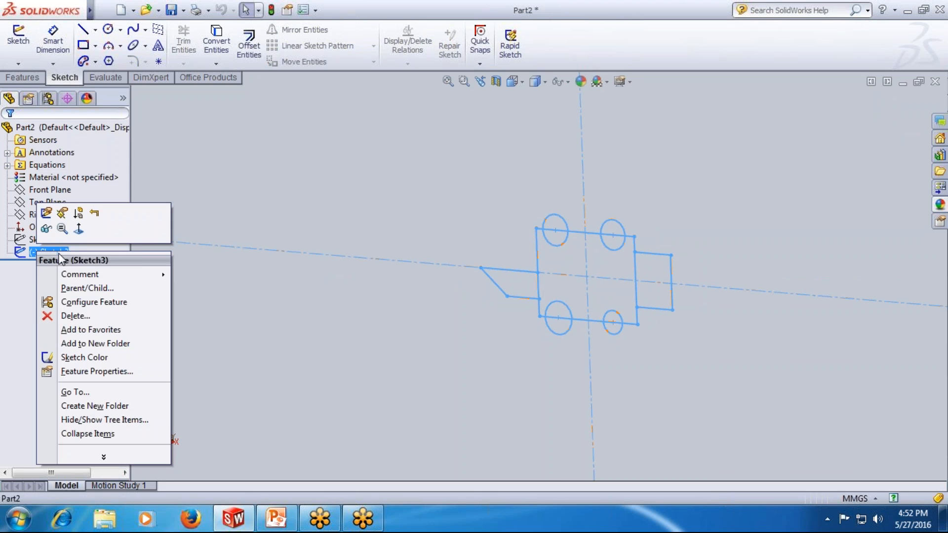
left_click(46, 214)
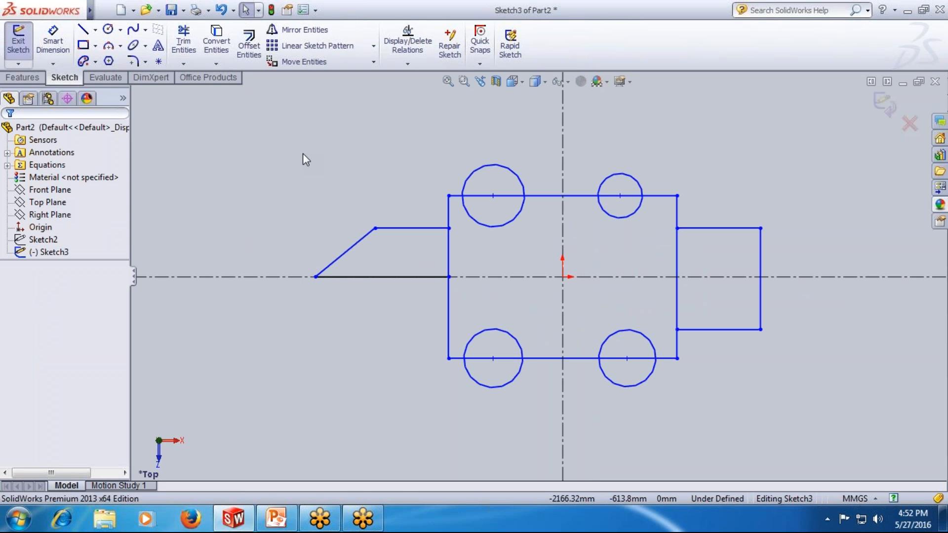
left_click_drag(249, 143, 800, 407)
key("Delete")
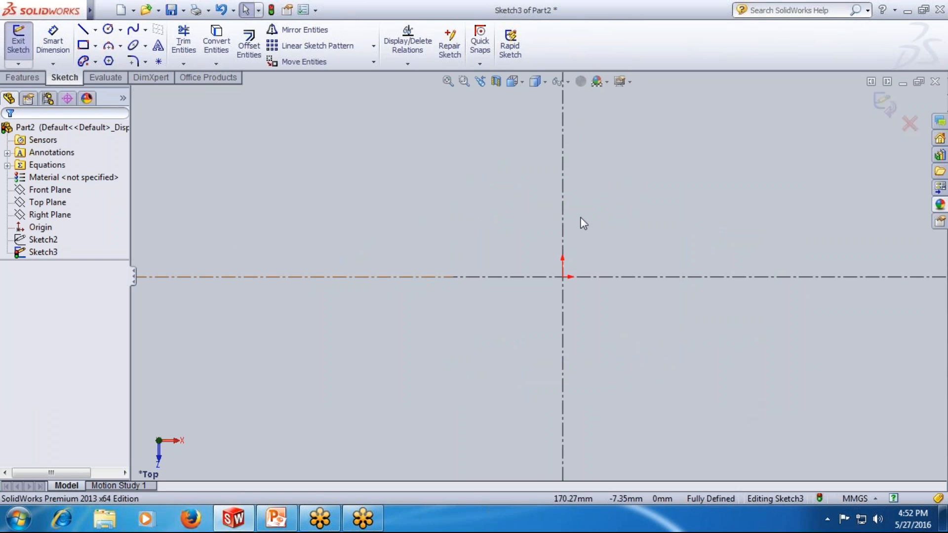
Sketch a corner rectangle around the origin, about 1075 mm wide and 549 mm high
left_click(83, 46)
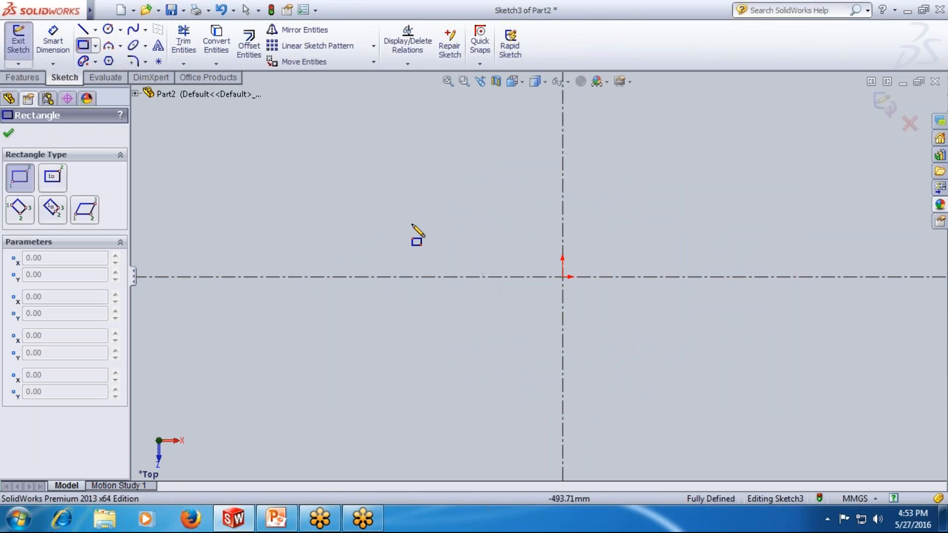
left_click(397, 198)
left_click(723, 365)
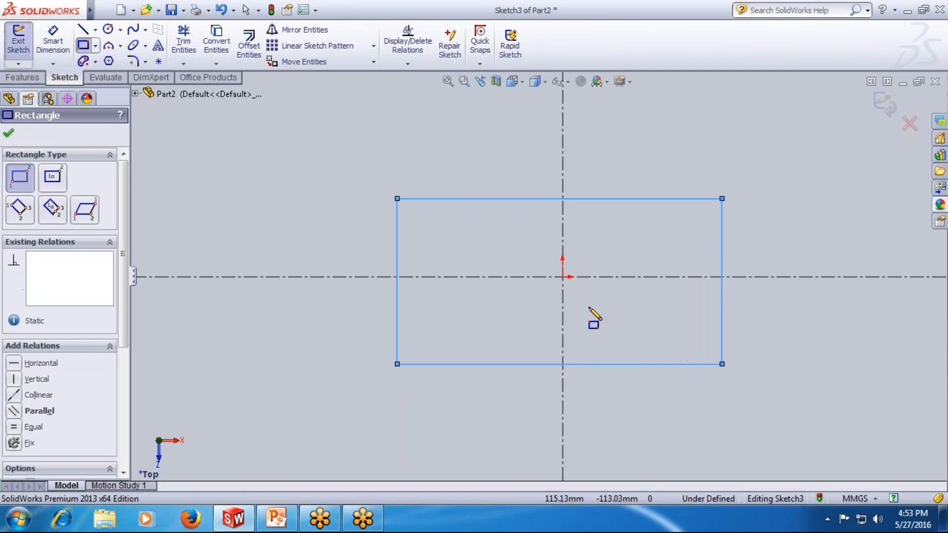
key("Escape")
Dimension the rectangle's top edge with Smart Dimension and set its length to 1000 mm
left_click(52, 42)
left_click(481, 199)
left_click(481, 179)
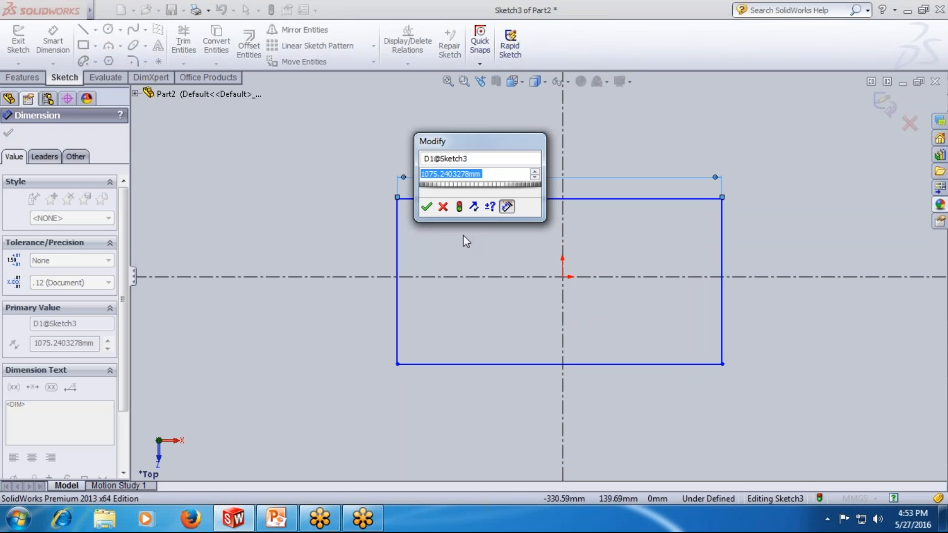
type("1000")
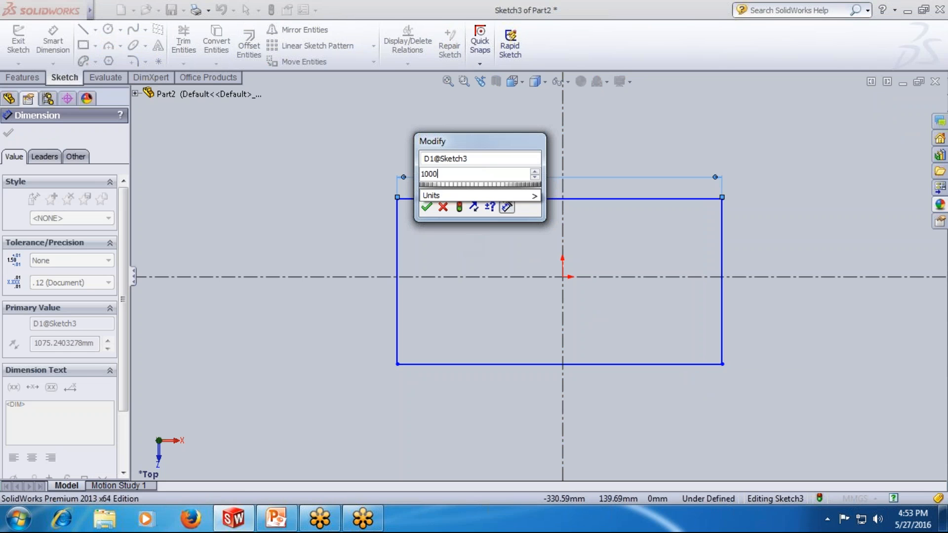
key("Return")
left_click(625, 206)
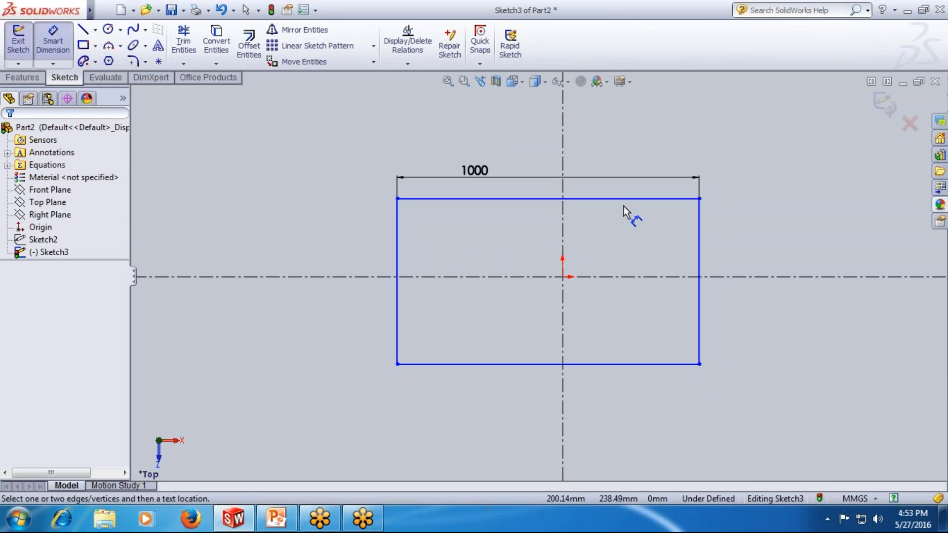
Dimension the rectangle's left edge and drive its height with the equation ="D1@Sketch3"/2, half the width dimension
left_click(397, 219)
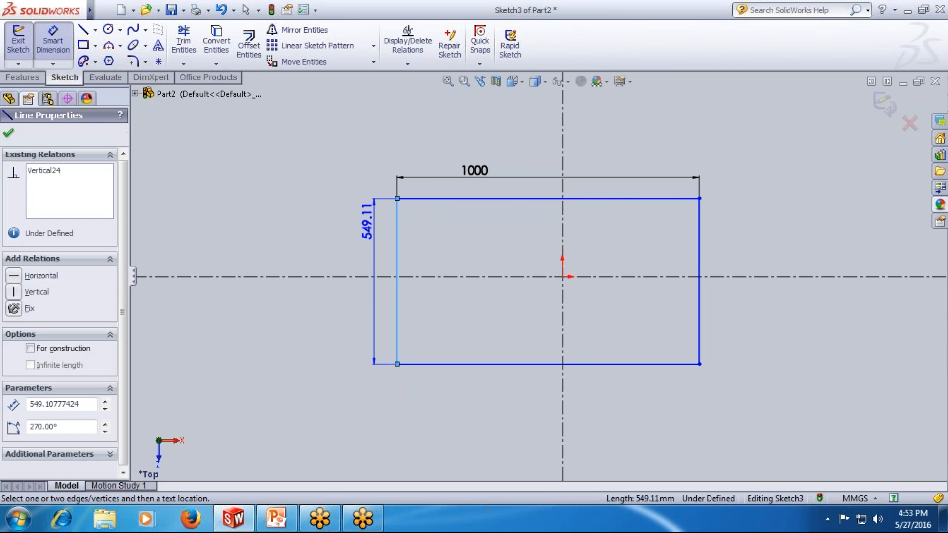
left_click(370, 229)
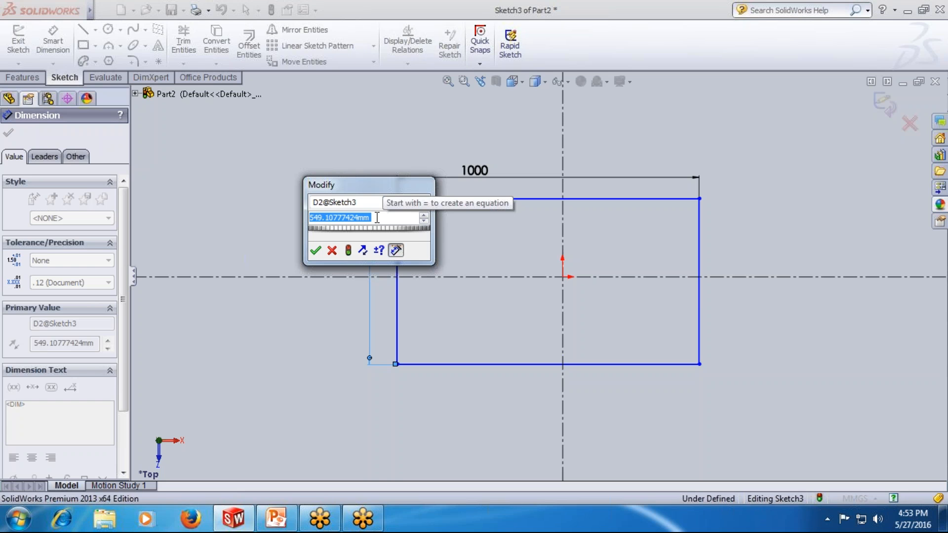
key("BackSpace")
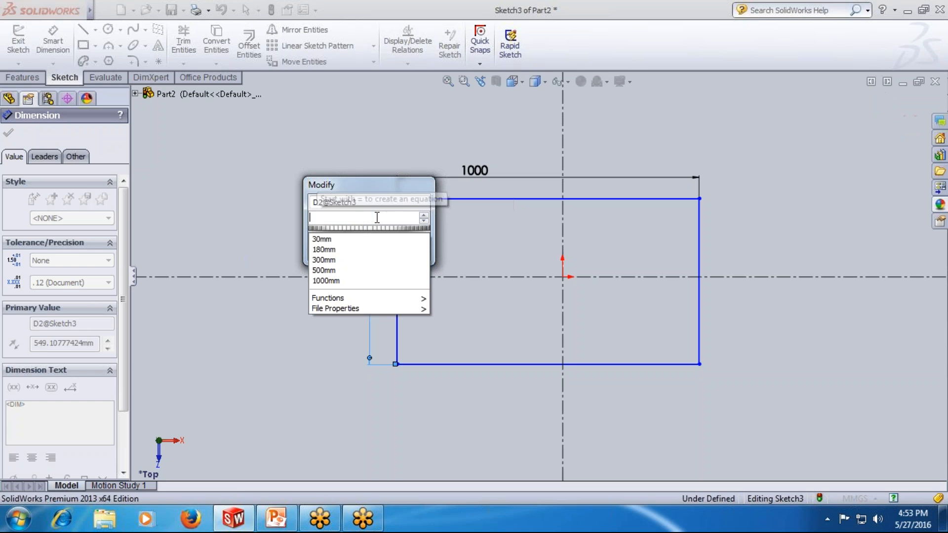
left_click(288, 198)
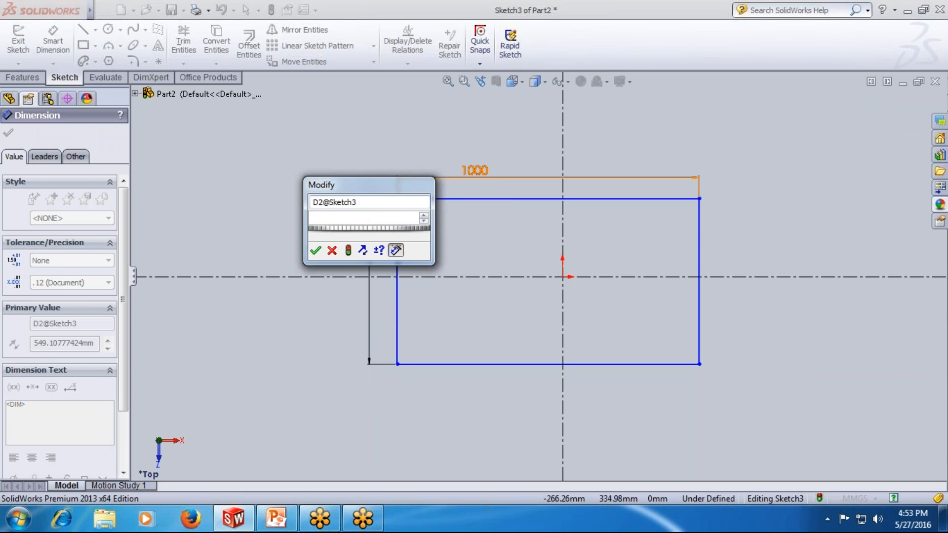
left_click(372, 217)
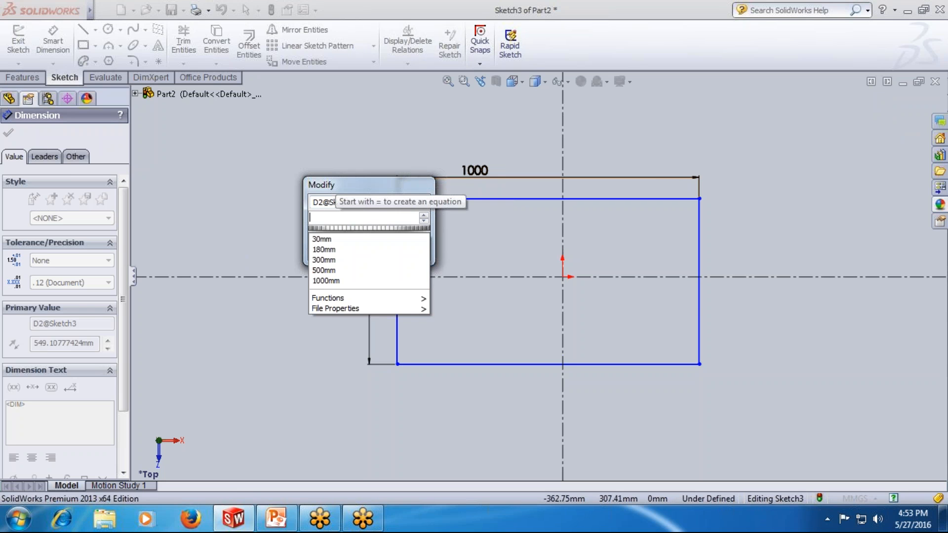
type("=")
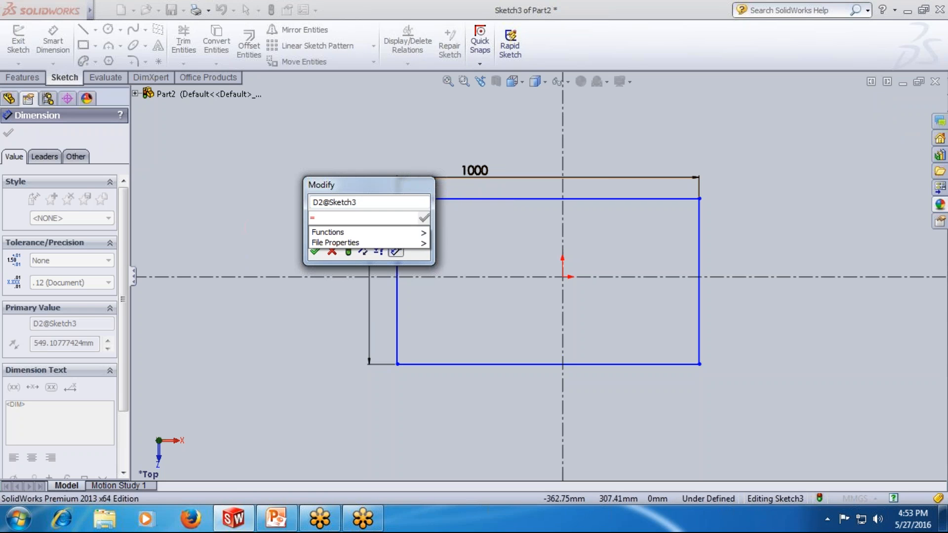
left_click(473, 169)
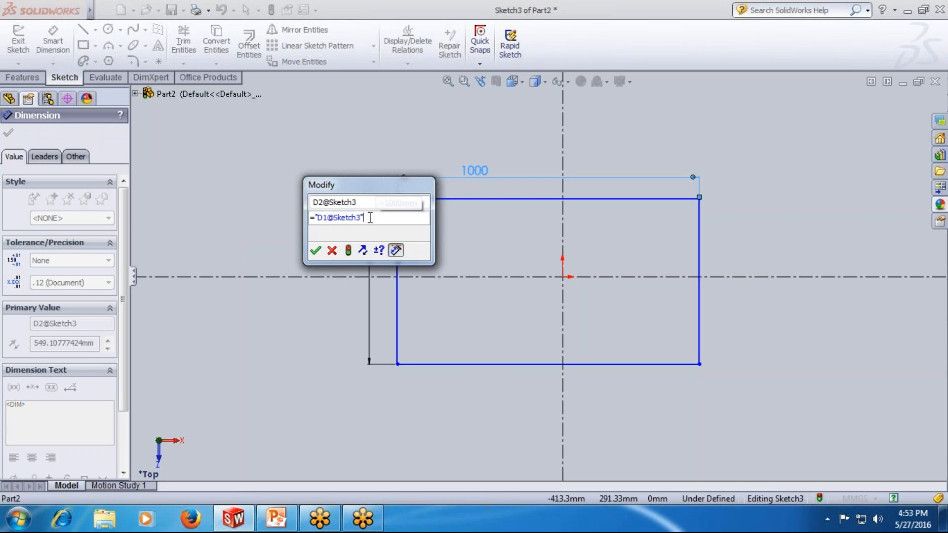
type("/2")
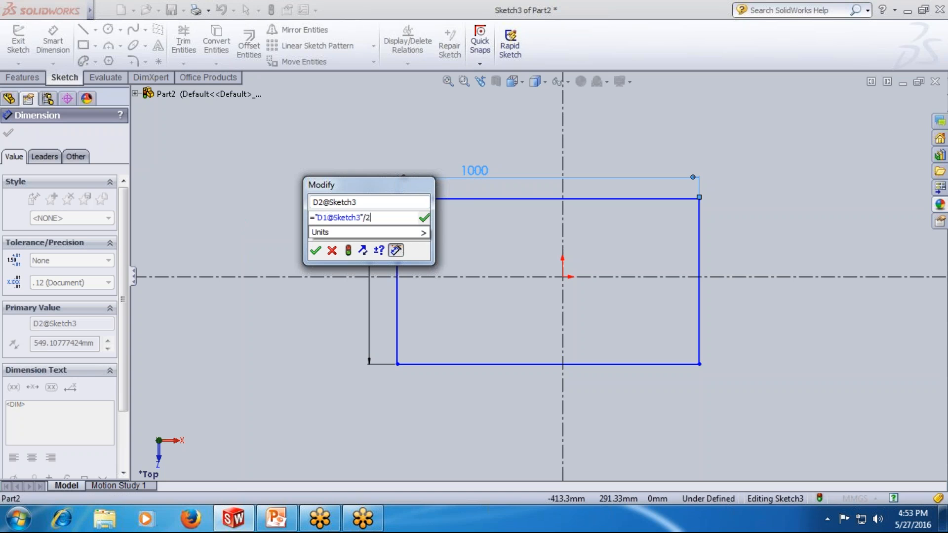
key("Return")
left_click(315, 251)
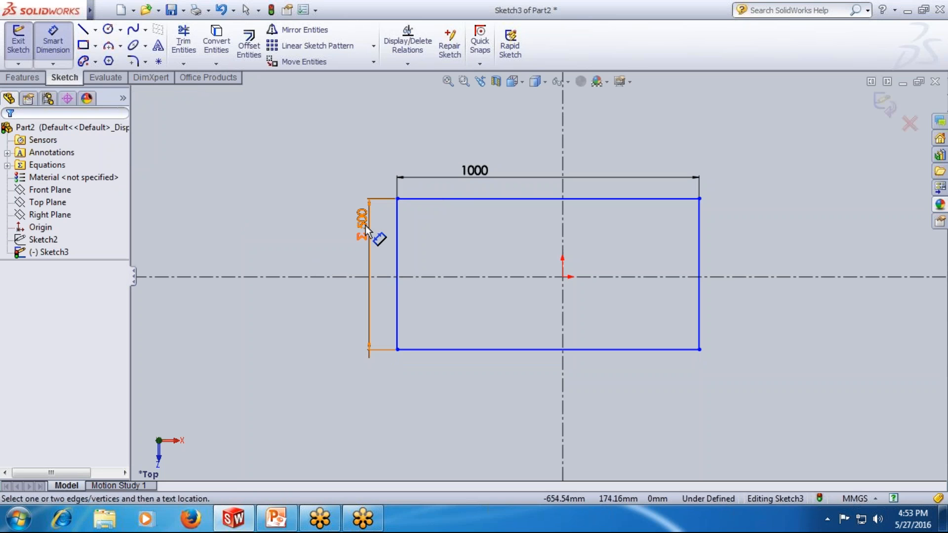
Set the rectangle's width dimension to 1200 mm
double_click(476, 172)
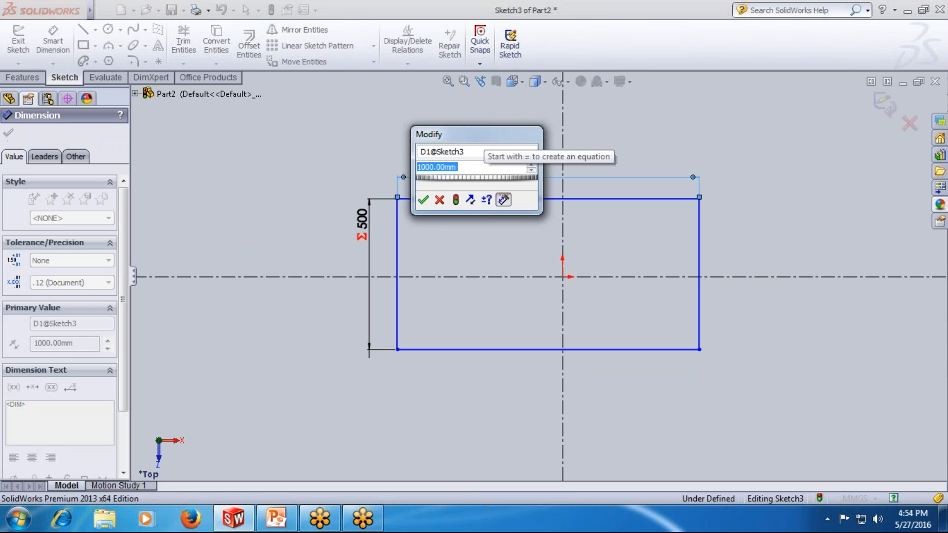
type("1200")
key("Return")
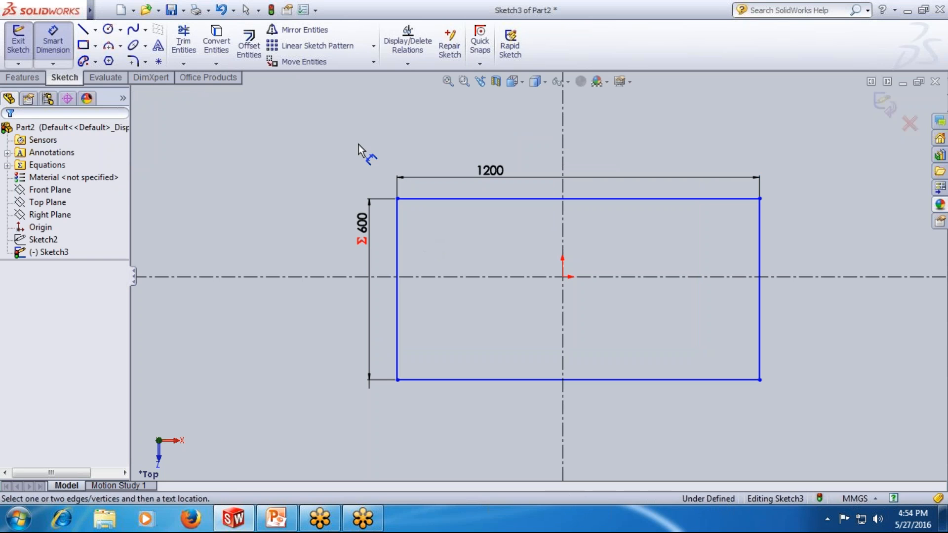
Make the rectangle's left and right edges symmetric about the vertical centerline
key("Escape")
left_click(397, 236)
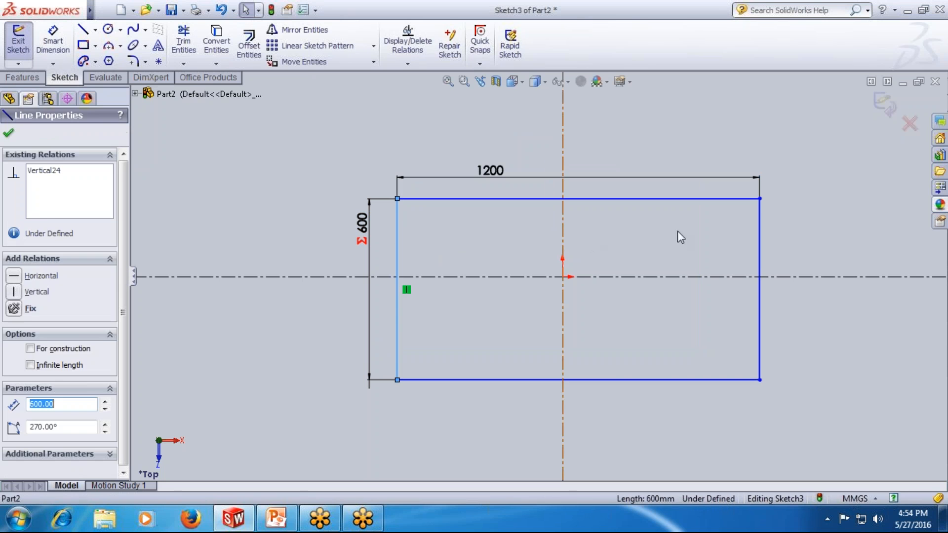
left_click(760, 236, "ctrl")
left_click(563, 225, "ctrl")
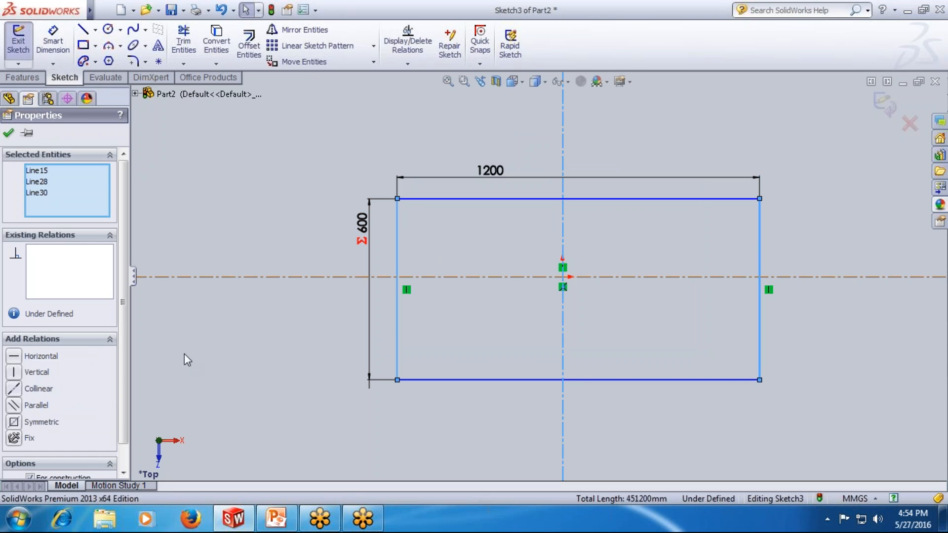
left_click(33, 422)
left_click(9, 132)
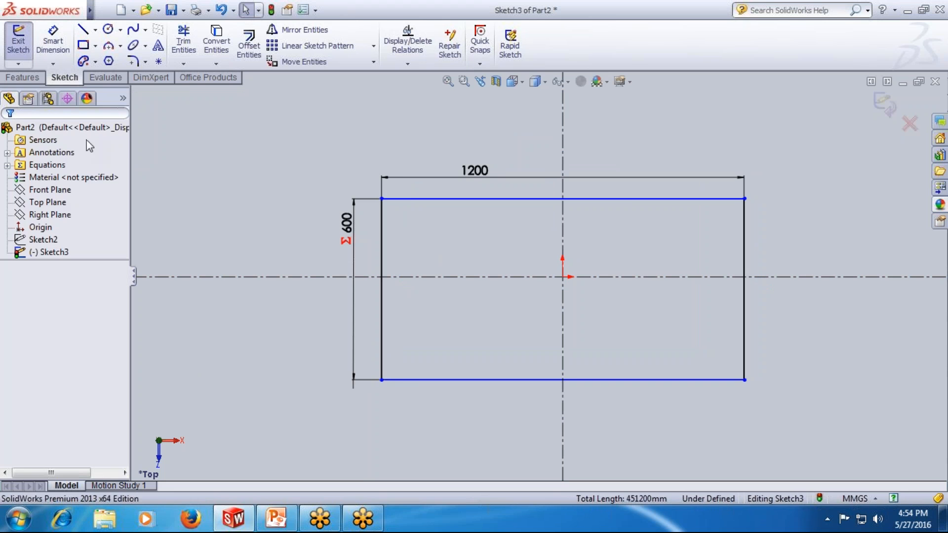
Make the rectangle's top and bottom edges symmetric about the horizontal centerline
left_click(417, 199)
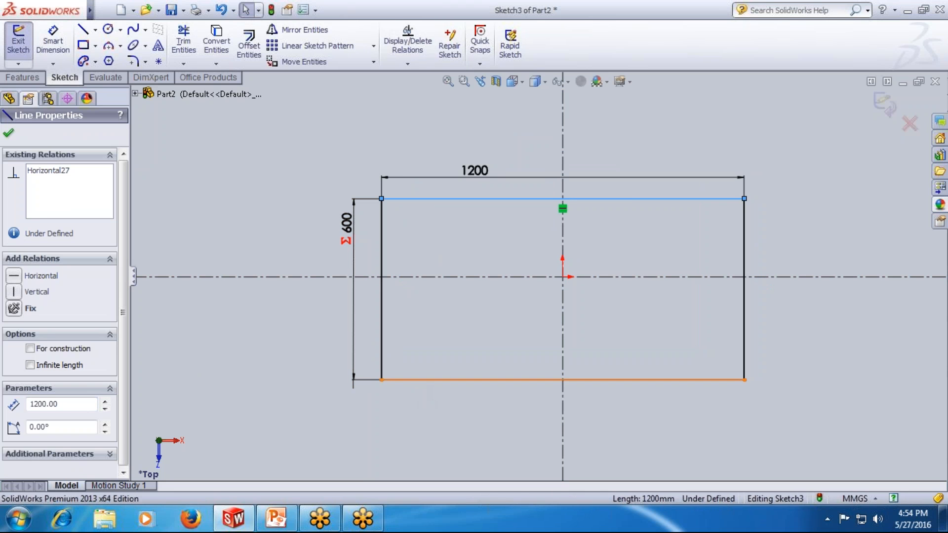
left_click(416, 380, "ctrl")
left_click(407, 277, "ctrl")
left_click(14, 423)
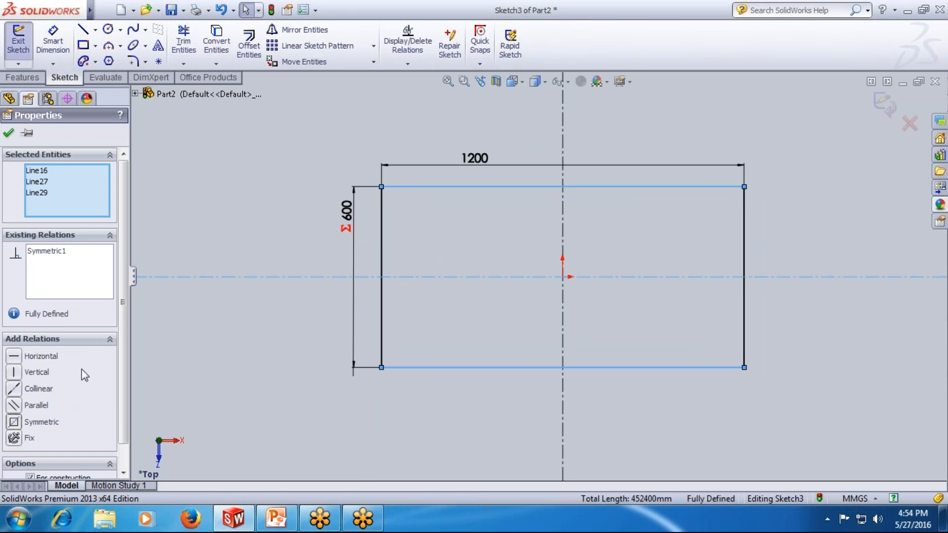
key("Escape")
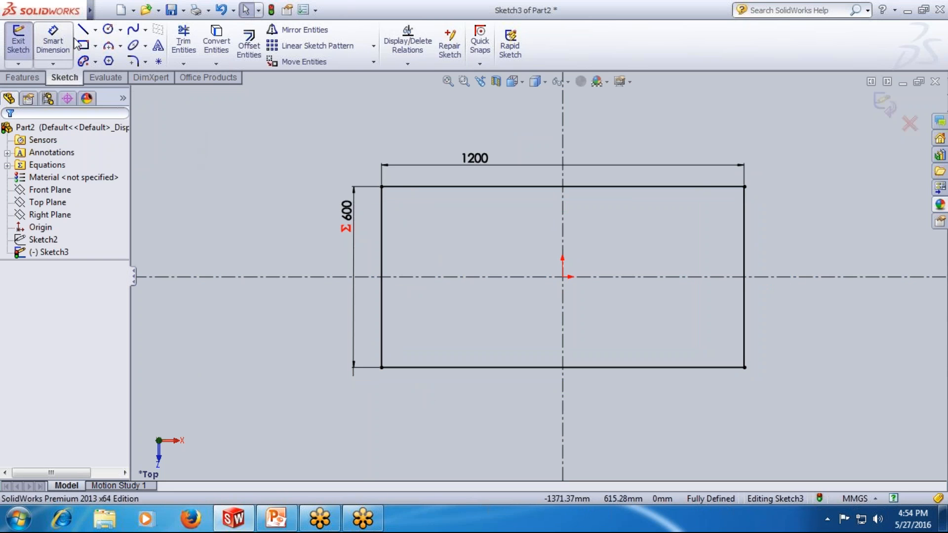
Sketch a circle of about 60 mm radius inside the rectangle's upper-left corner and shift its centre to about X -425, Y 186 mm
left_click(108, 30)
left_click(433, 215)
left_click(445, 202)
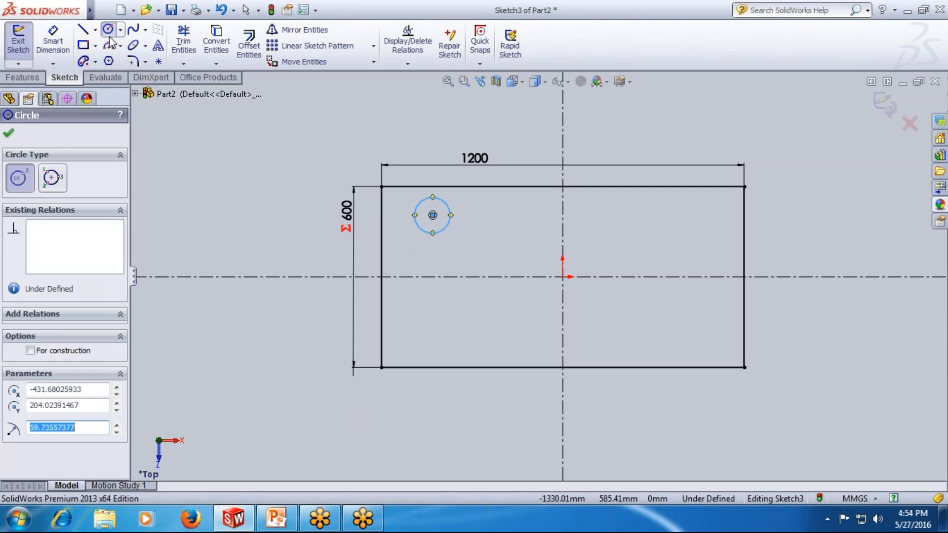
key("Escape")
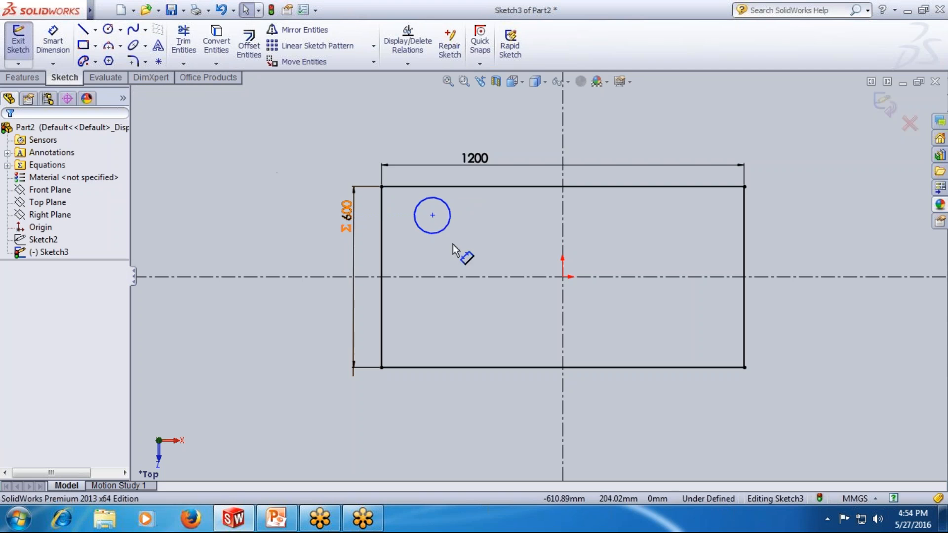
mouse_move(434, 217)
left_mouse_down()
mouse_move(428, 202)
mouse_move(435, 221)
left_mouse_up()
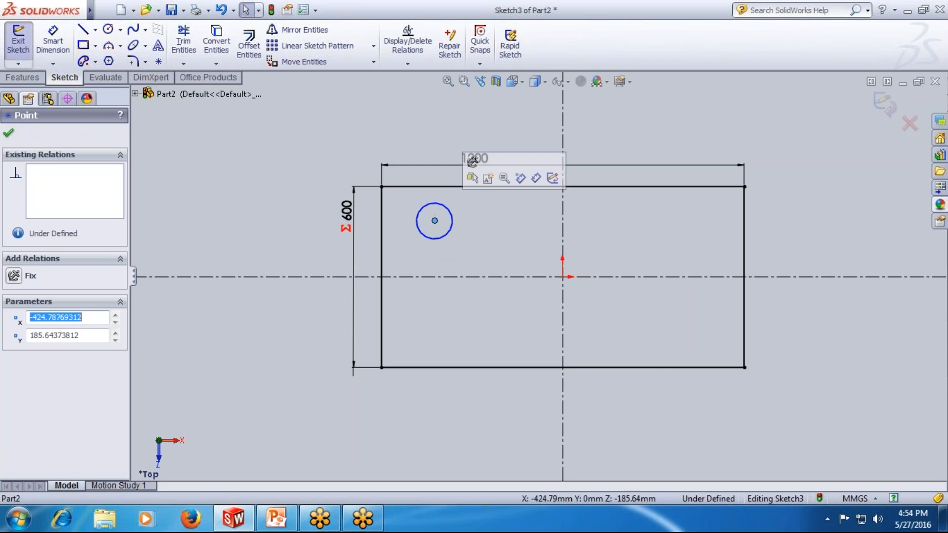
key("Escape")
Dimension the circle with Smart Dimension and set its diameter to 100 mm
left_click(53, 42)
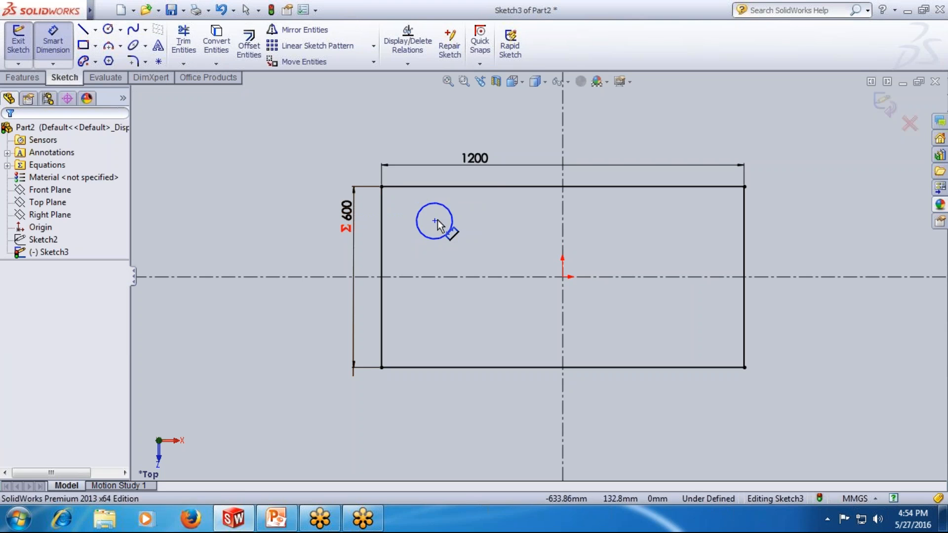
left_click(422, 207)
left_click(366, 163)
type("100")
key("Return")
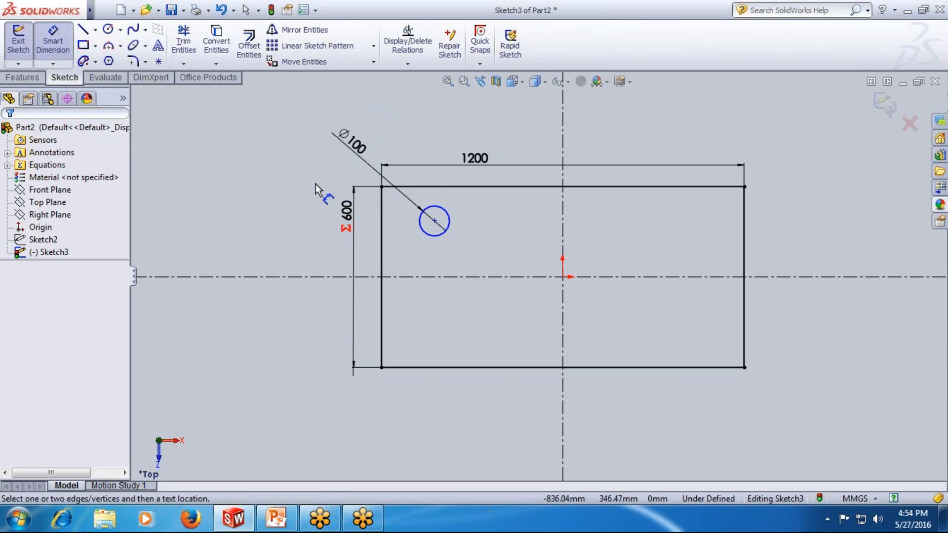
Dimension the horizontal distance from the circle's centre to the vertical centerline and set it to 400 mm
left_click(435, 220)
left_click(564, 229)
left_click(436, 223)
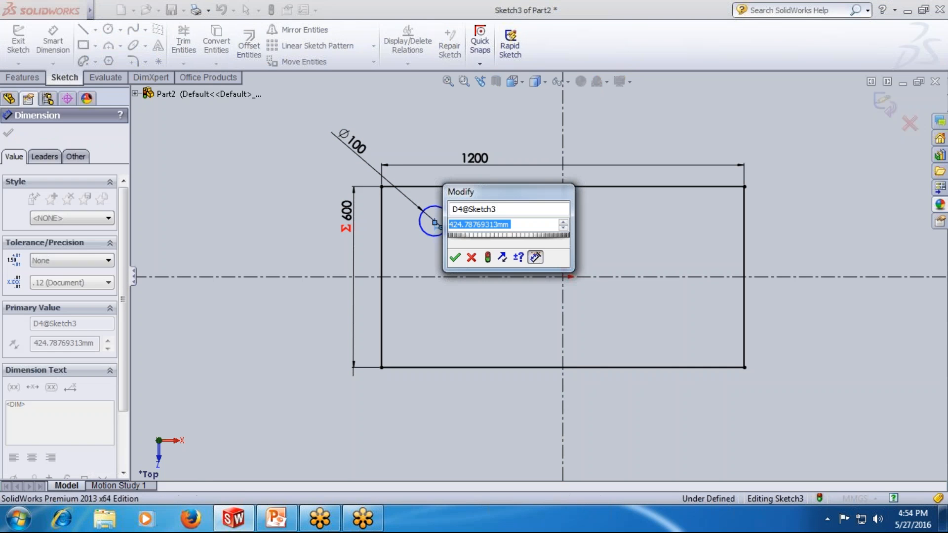
type("400")
key("Return")
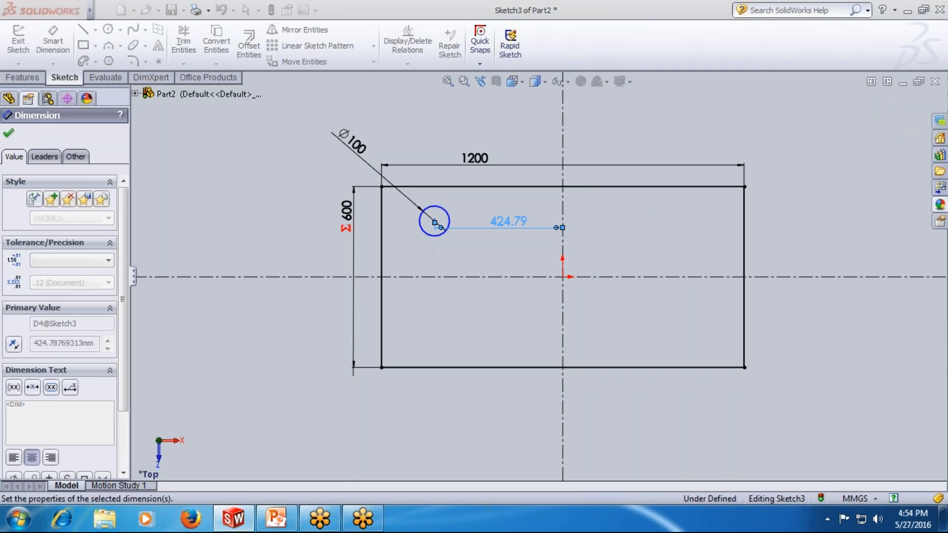
Drive the circle's horizontal distance from the centerline with the equation ="D2@Sketch3"/2.5, based on the rectangle's height dimension
double_click(507, 224)
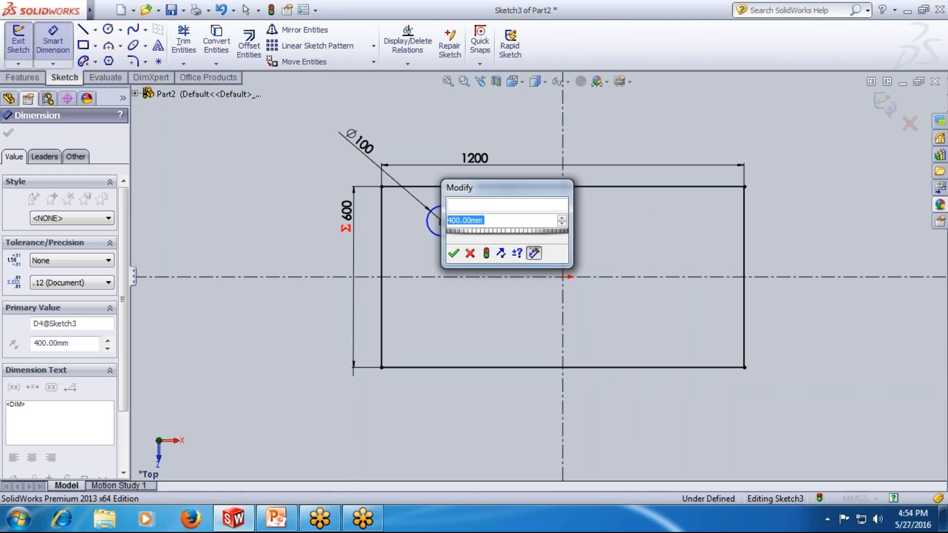
key("BackSpace")
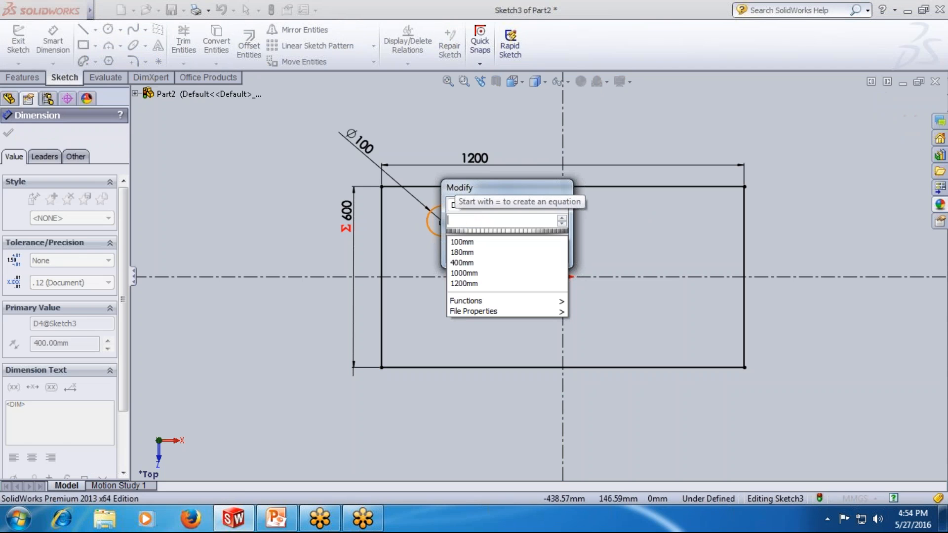
left_click(348, 217)
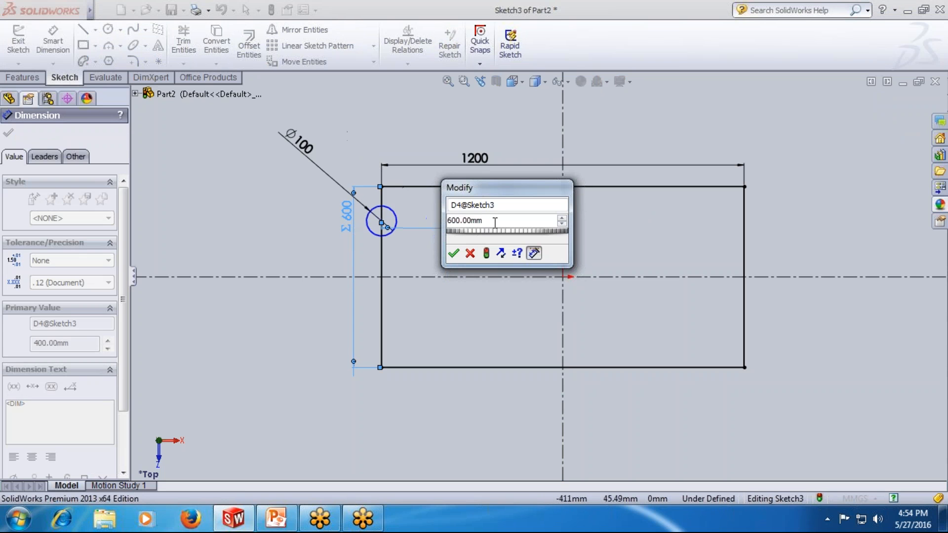
left_click_drag(494, 223, 426, 223)
left_click(349, 220)
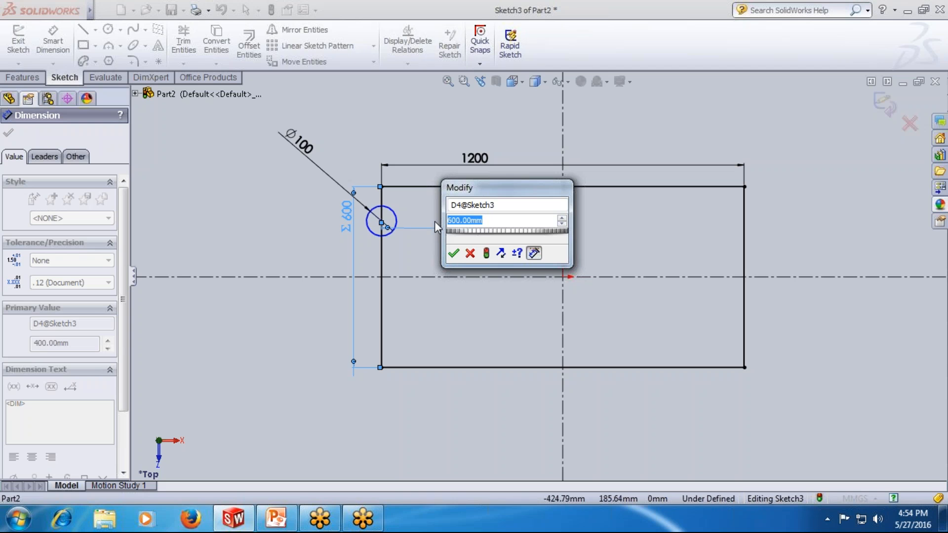
type("=")
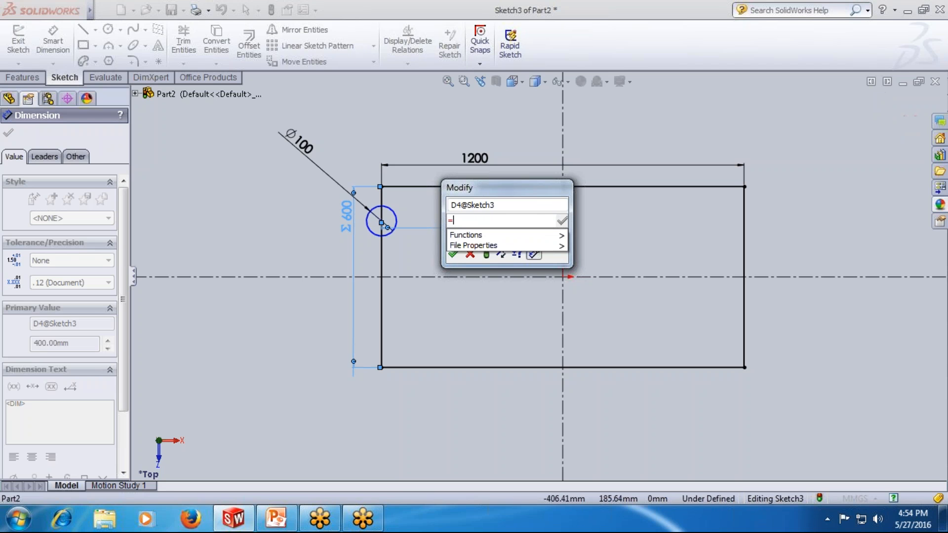
left_click(346, 220)
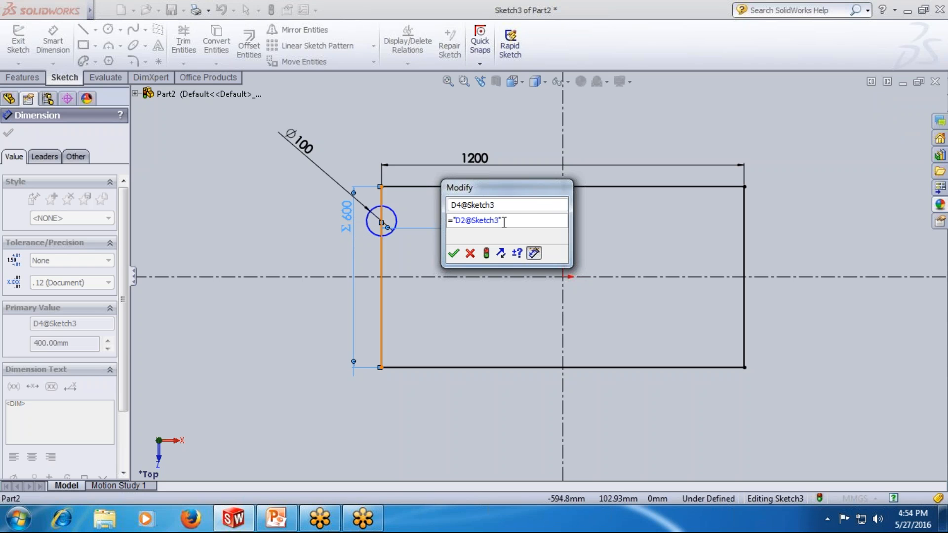
type("/")
mouse_move(511, 247)
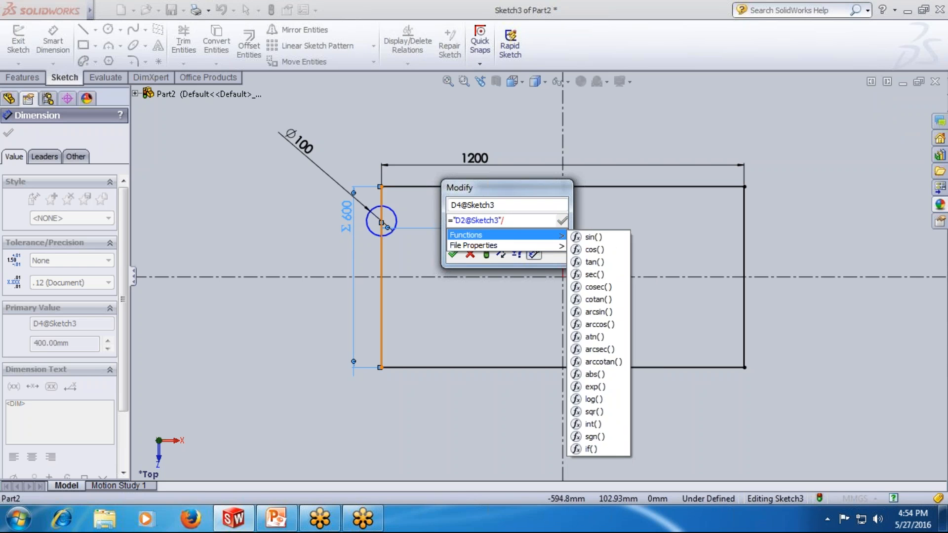
type("2.5")
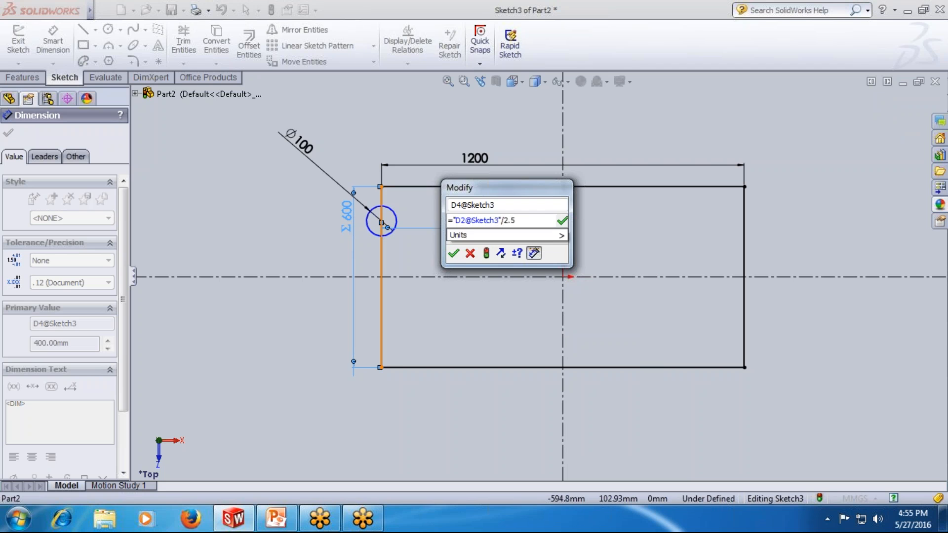
left_click(454, 253)
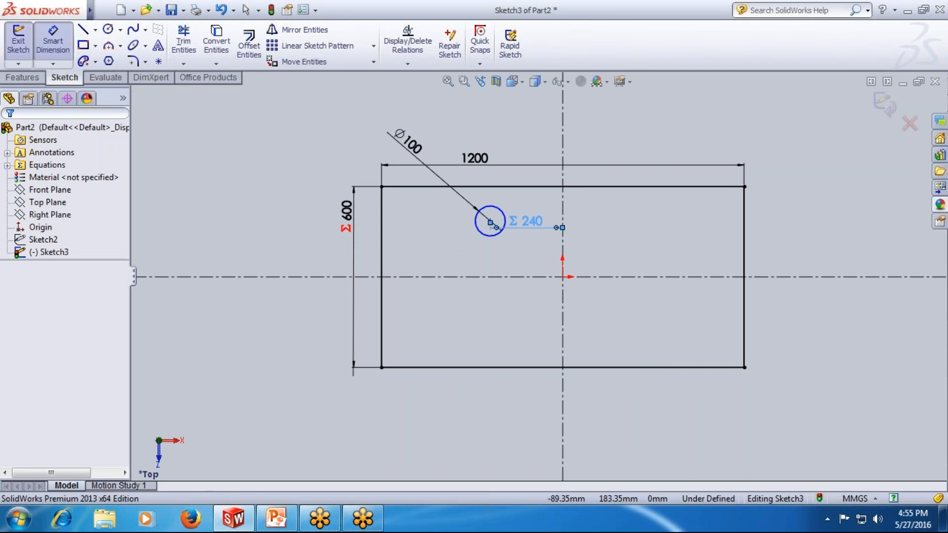
Change the equation of the circle's horizontal distance to ="D2@Sketch3"/1.5
left_click(531, 221)
key("BackSpace")
key("BackSpace")
key("BackSpace")
type("1.5")
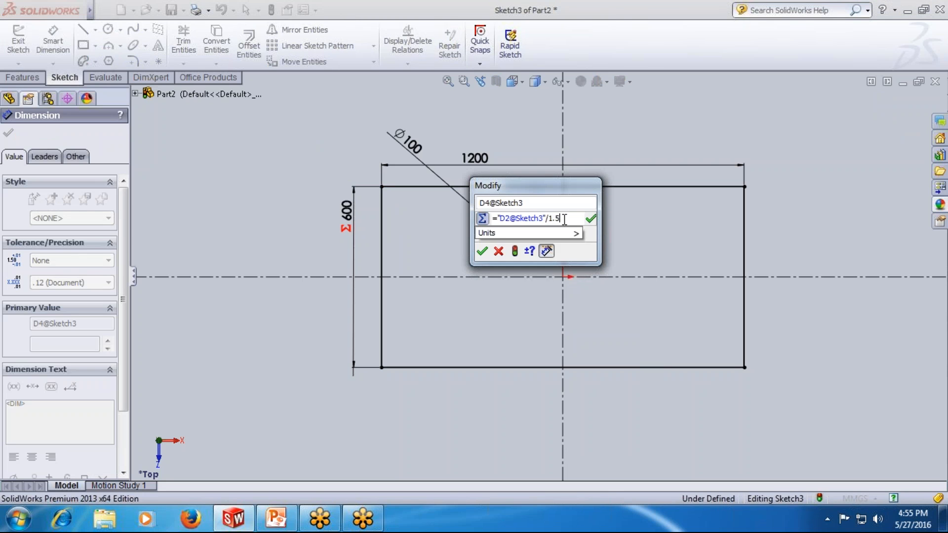
key("Return")
left_click(497, 253)
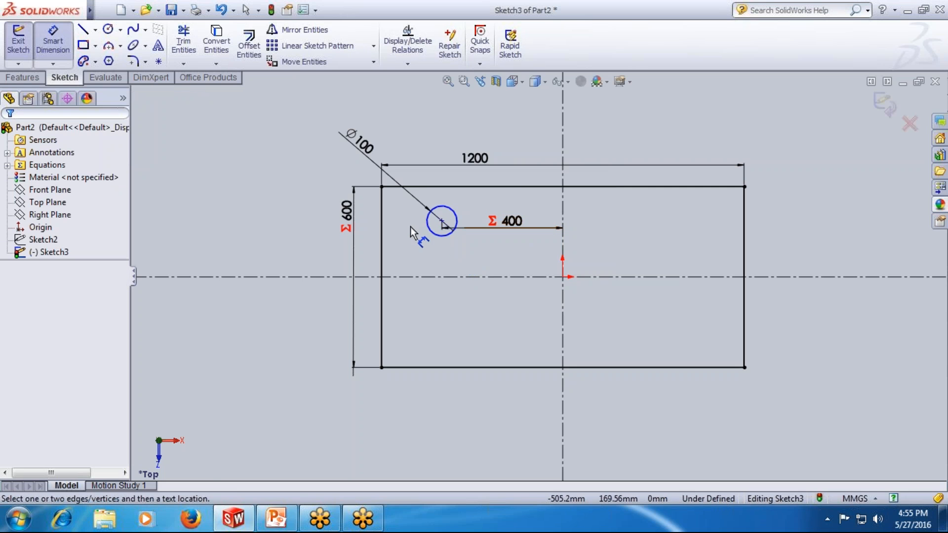
Dimension the circle centre's vertical distance to the horizontal centerline and link it to the horizontal distance with the equation ="D4@Sketch3"
left_click(442, 220)
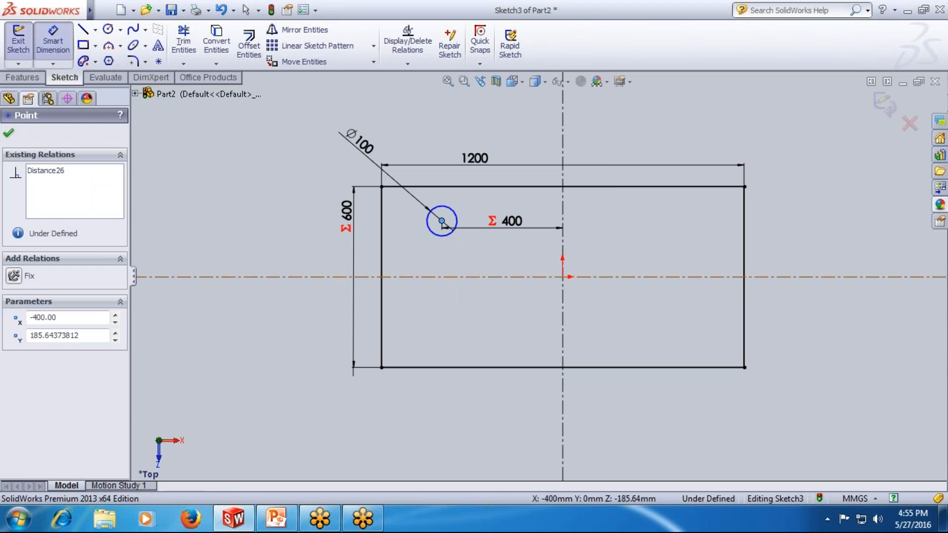
left_click(443, 276)
left_click(429, 259)
key("BackSpace")
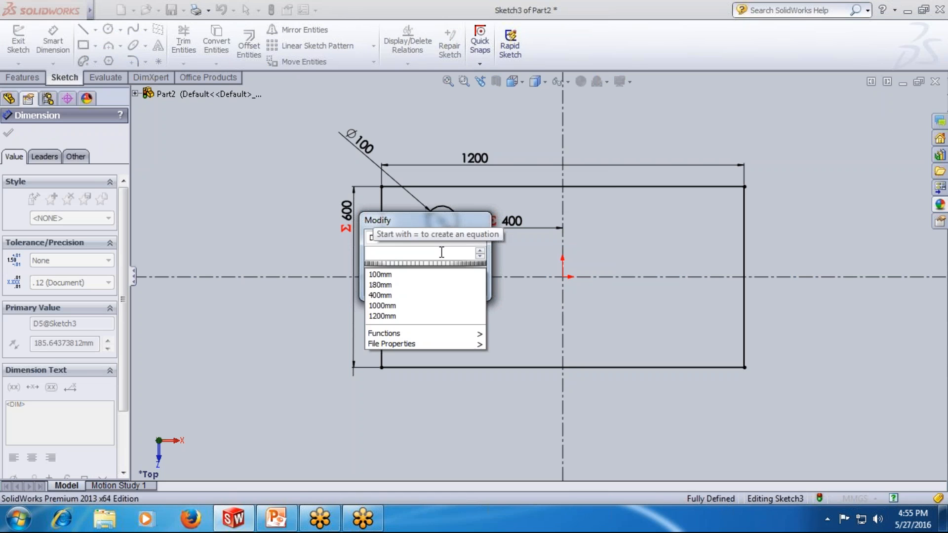
type("=")
left_click(513, 221)
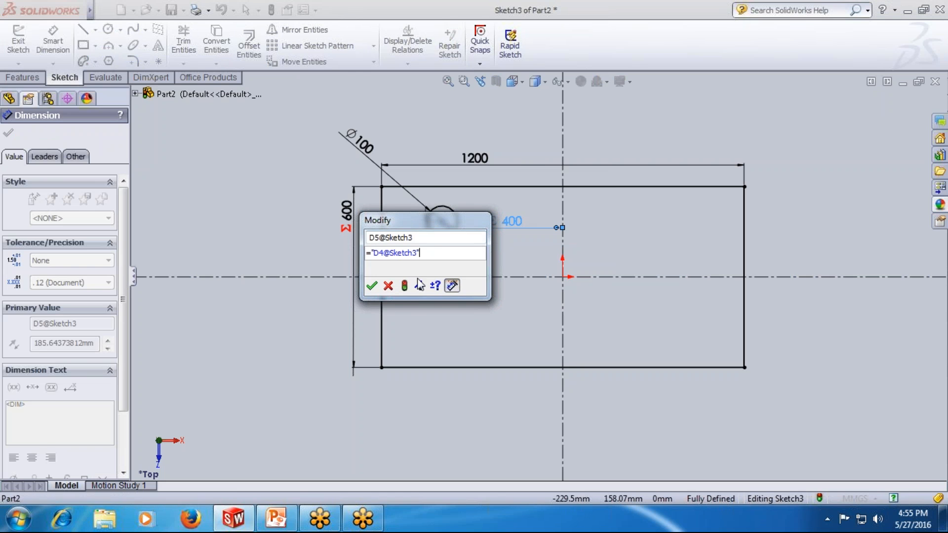
left_click(372, 285)
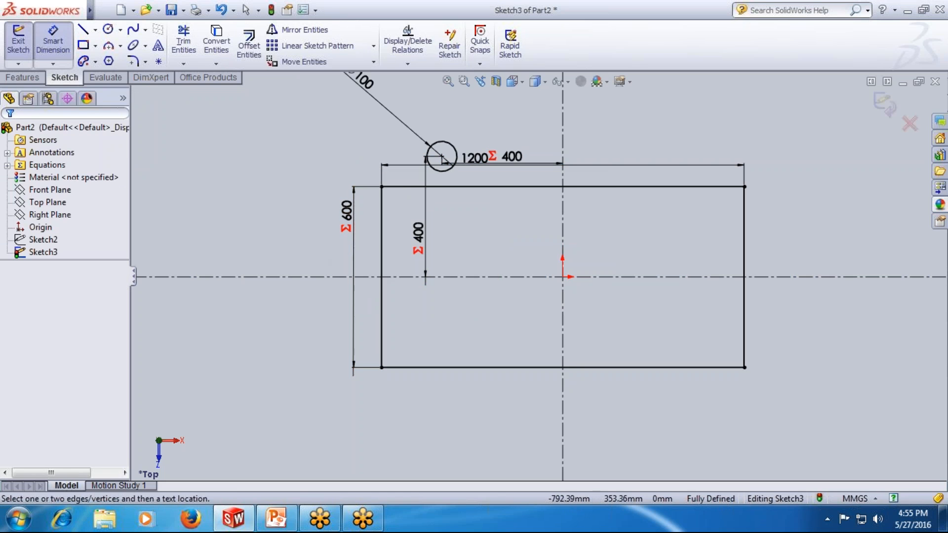
Change the equation of the circle's vertical distance to ="D4@Sketch3"/2 and end dimensioning
left_click(418, 234)
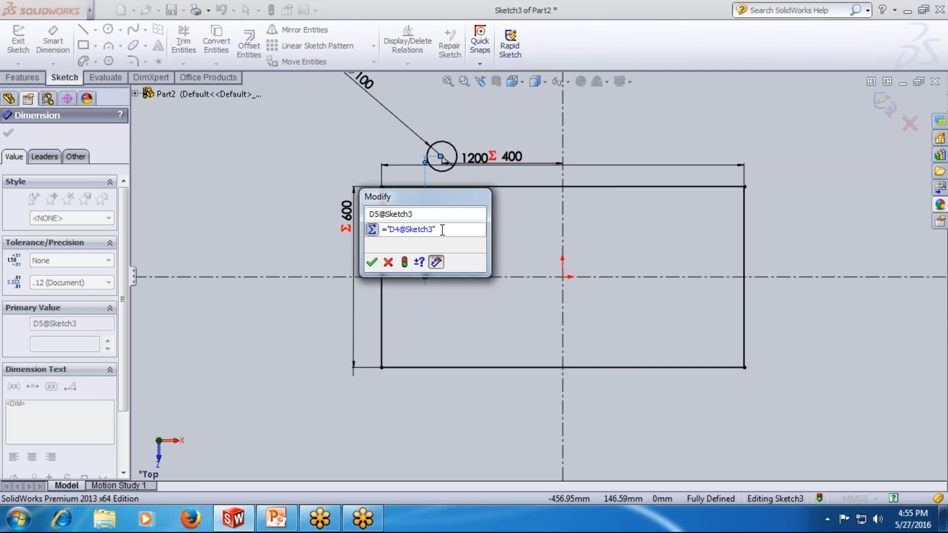
type("/2")
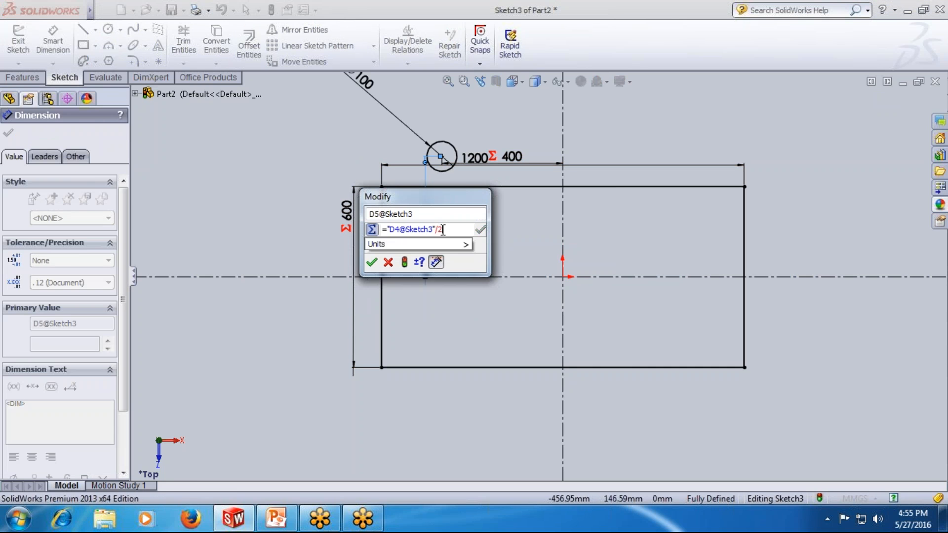
key("Return")
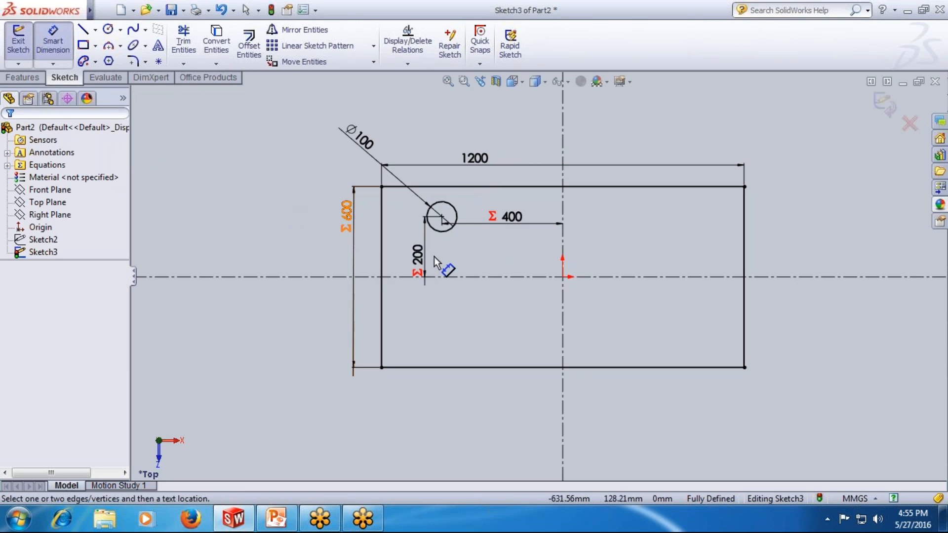
left_click(457, 218)
key("Escape")
key("Escape")
Mirror the 100 mm circle about the vertical centerline, keeping the original as a copy
left_click(457, 218)
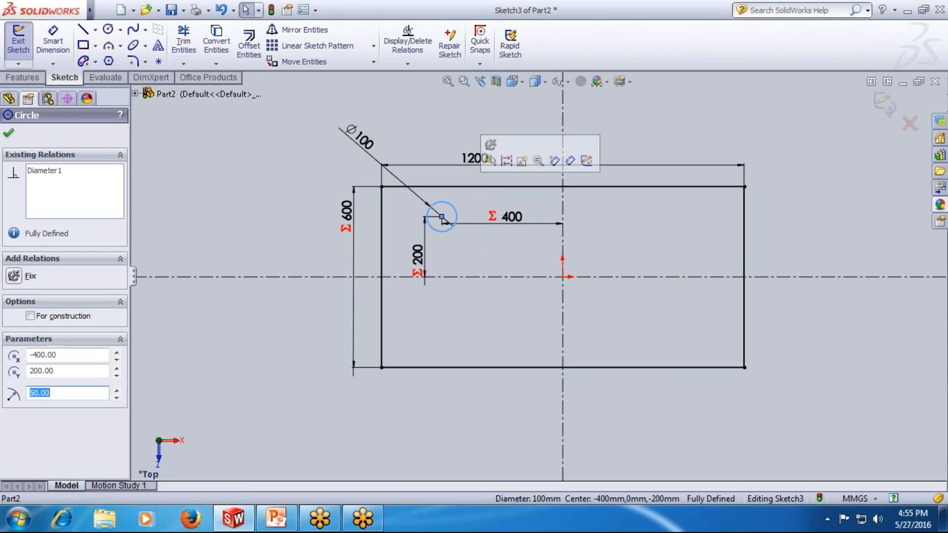
left_click(299, 31)
left_click(69, 311)
left_click(561, 240)
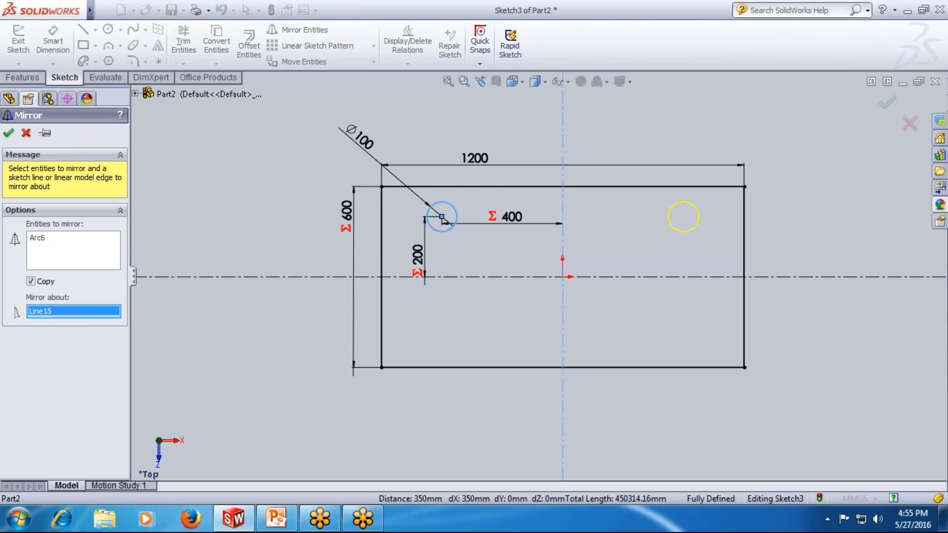
left_click(9, 134)
Mirror the two upper circles about the horizontal centerline, keeping the originals as copies
left_click(455, 221)
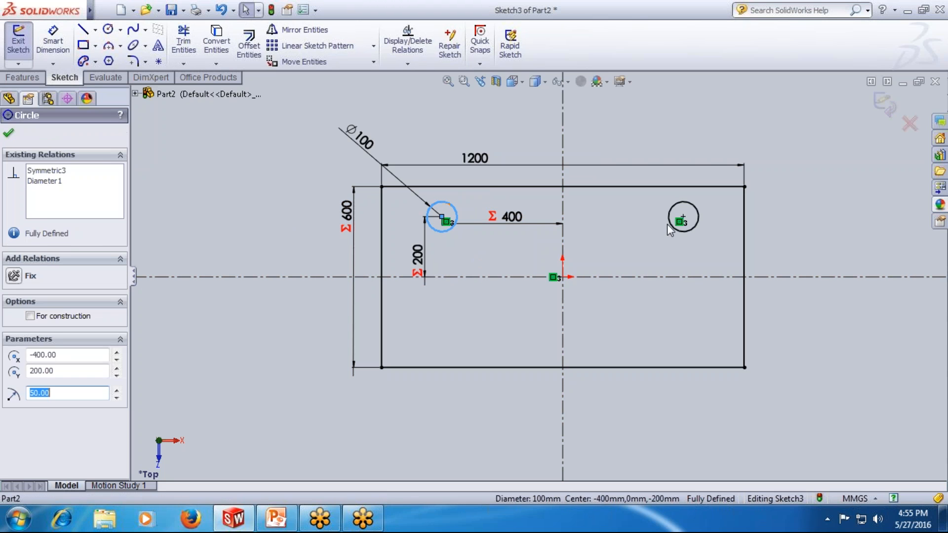
left_click(696, 210, "ctrl")
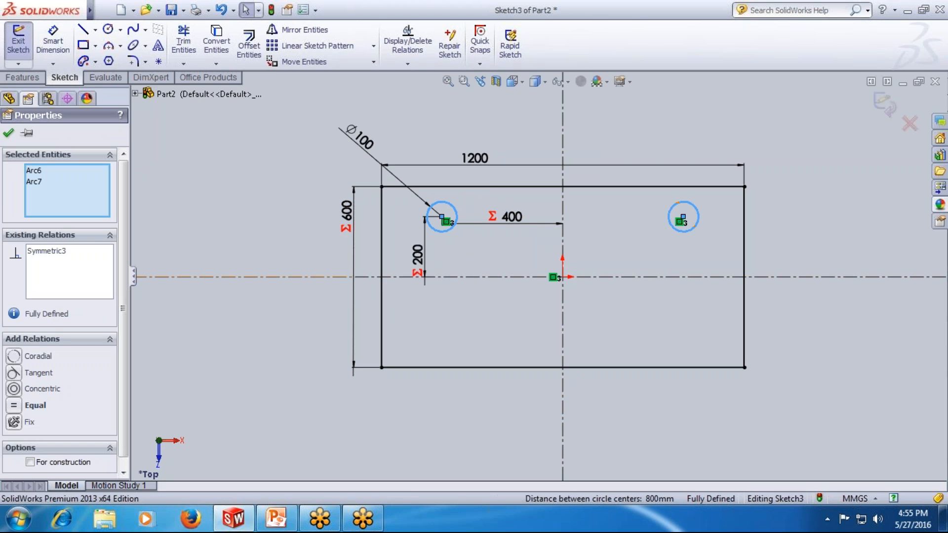
left_click(291, 30)
left_click(97, 312)
left_click(267, 277)
left_click(9, 133)
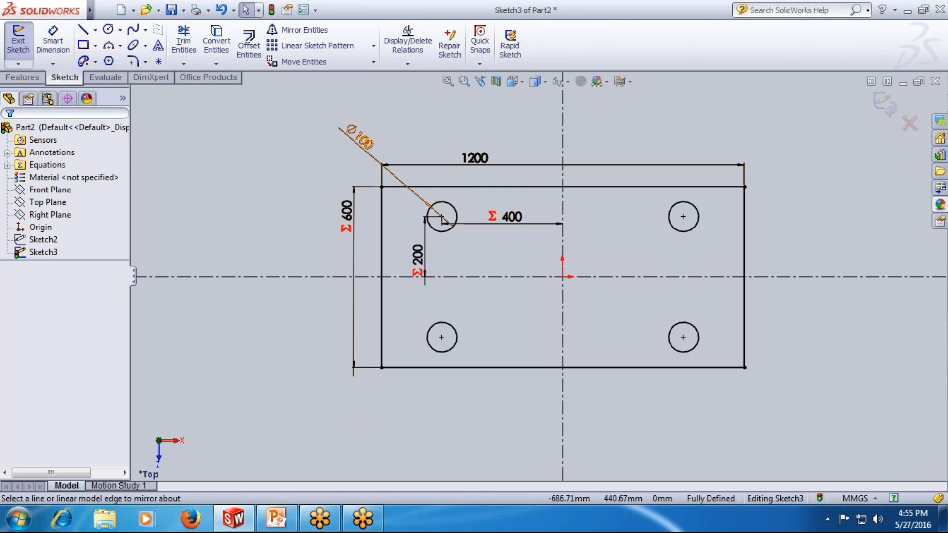
Link the circle's diameter to its horizontal distance with the equation ="D4@Sketch3"/4
double_click(362, 146)
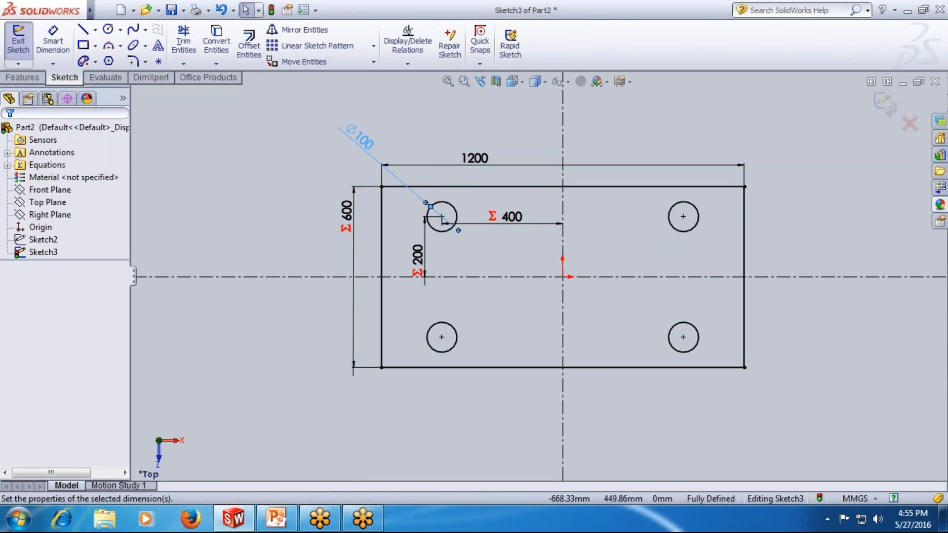
type("=")
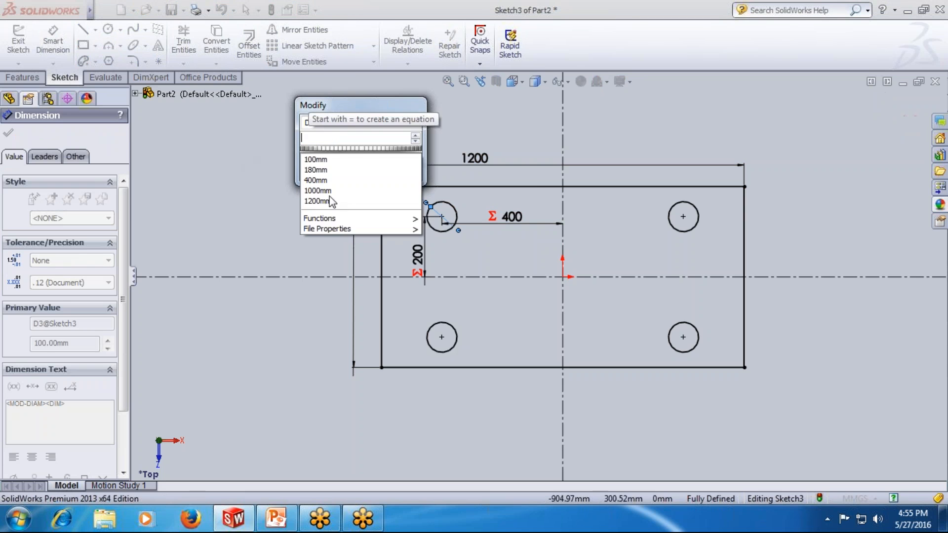
left_click(312, 198)
left_click_drag(316, 114, 227, 117)
left_click(508, 216)
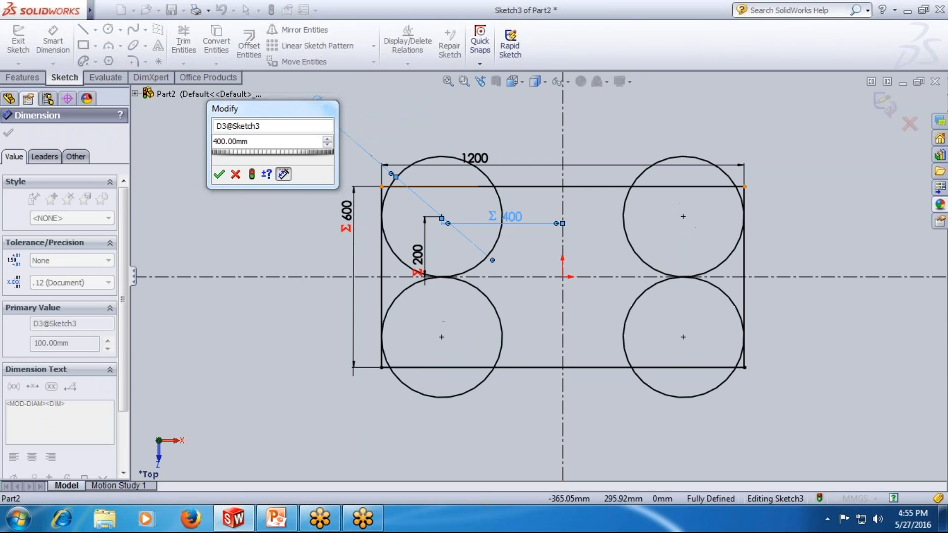
double_click(221, 144)
type("=")
left_click(508, 216)
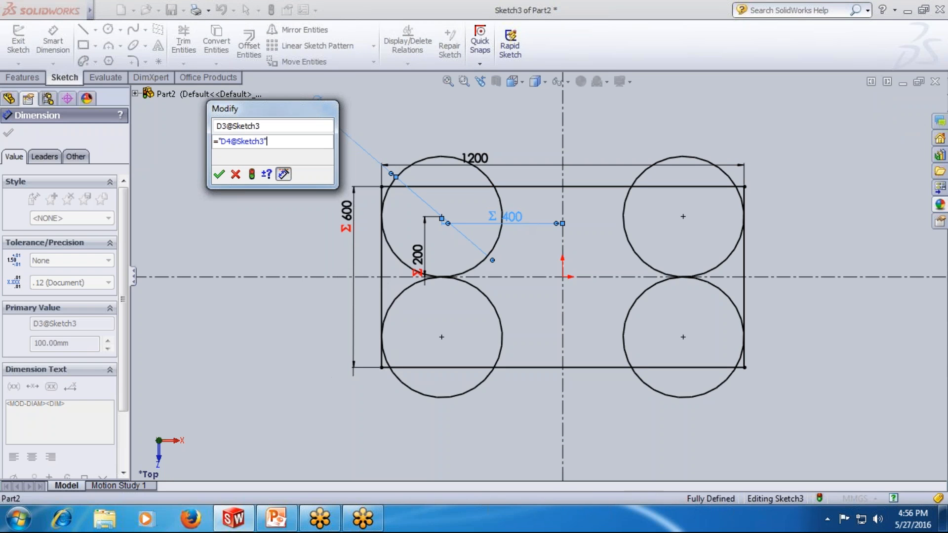
type("/")
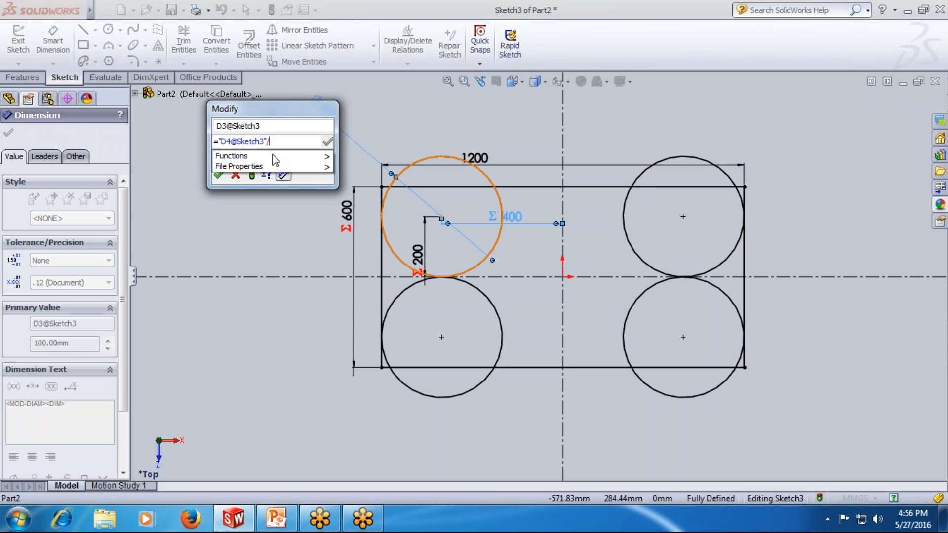
type("4")
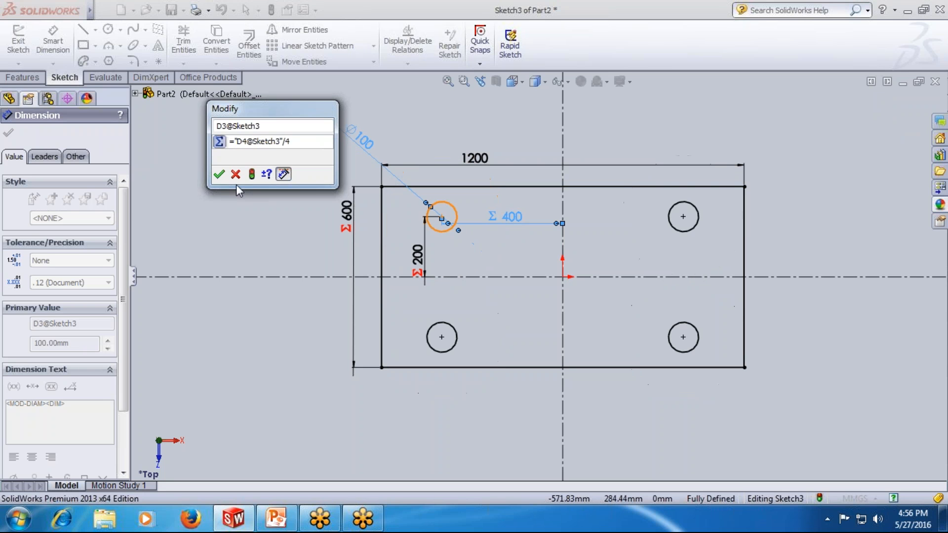
left_click(218, 175)
left_click(215, 177)
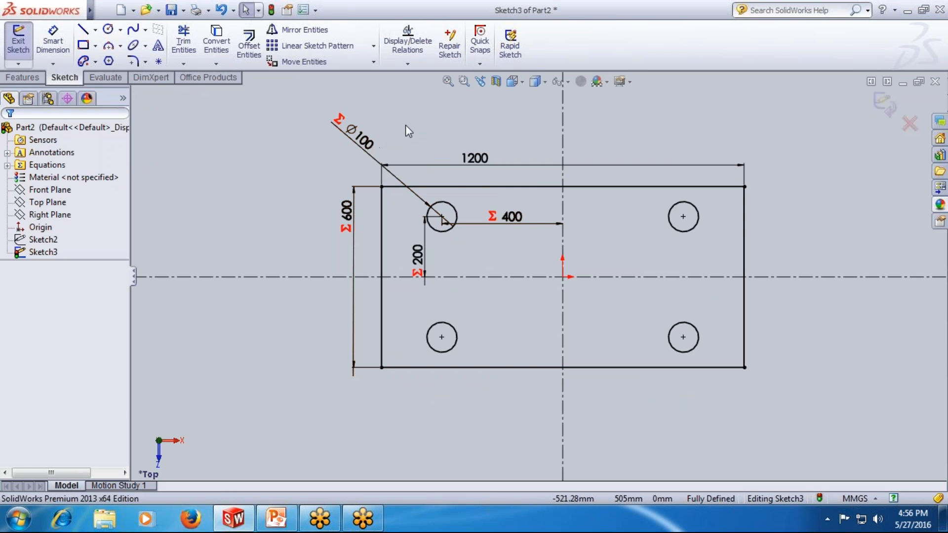
Set the rectangle's width to 150 mm and move the circle's diameter dimension closer to the rectangle
double_click(476, 159)
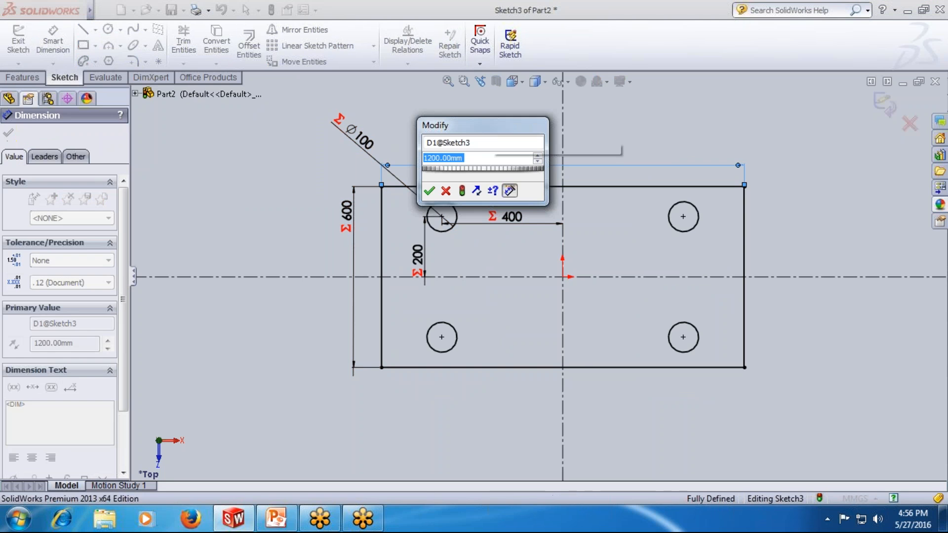
type("15")
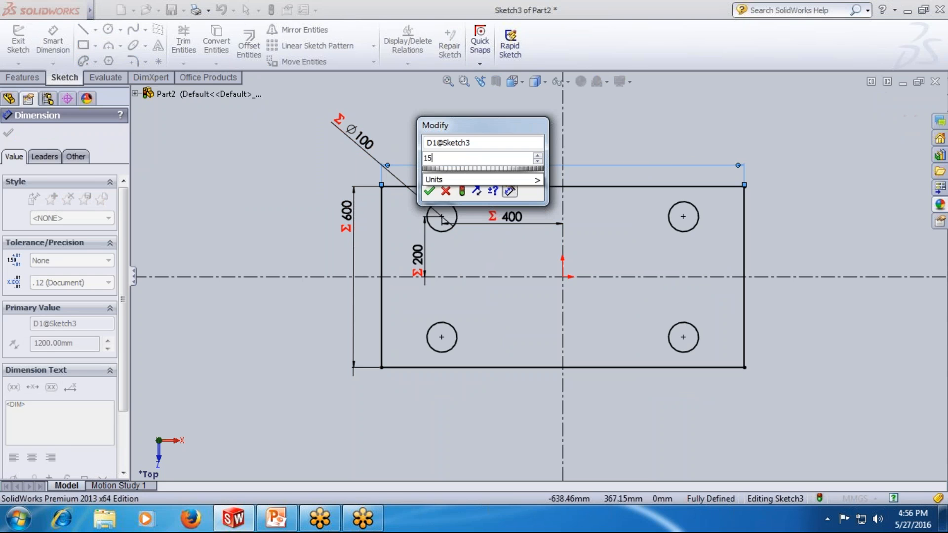
type("0")
key("Return")
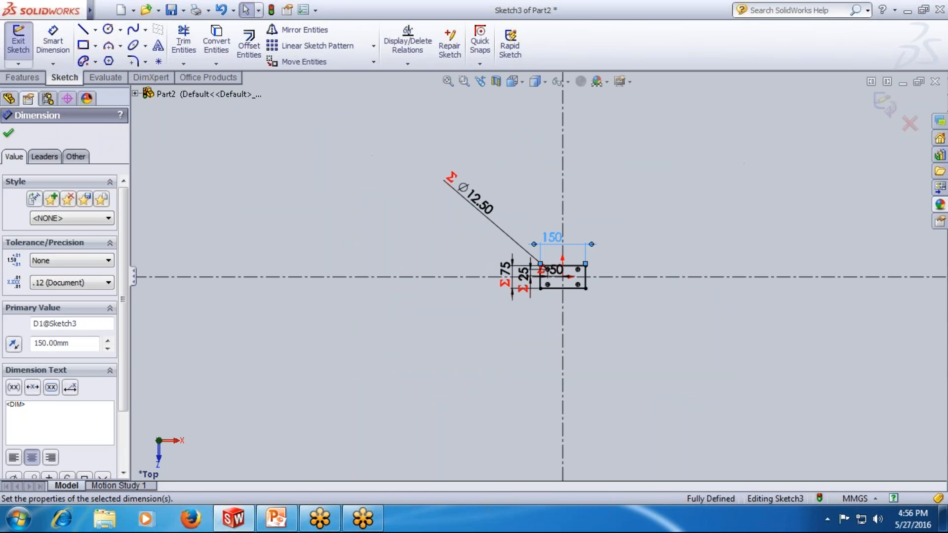
scroll(571, 279, "down", 5)
key("Escape")
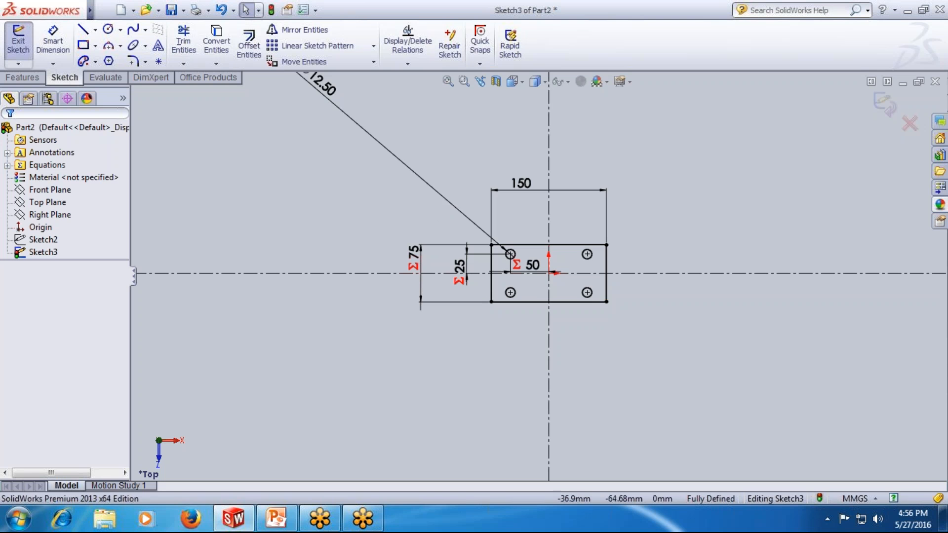
left_click_drag(368, 147, 469, 232)
key("Escape")
Set the rectangle's width to 100 mm to test the equation-driven dimensions
double_click(522, 182)
type("100")
key("Return")
scroll(561, 331, "down", 4)
scroll(506, 191, "down", 1)
key("Escape")
scroll(508, 202, "up", 3)
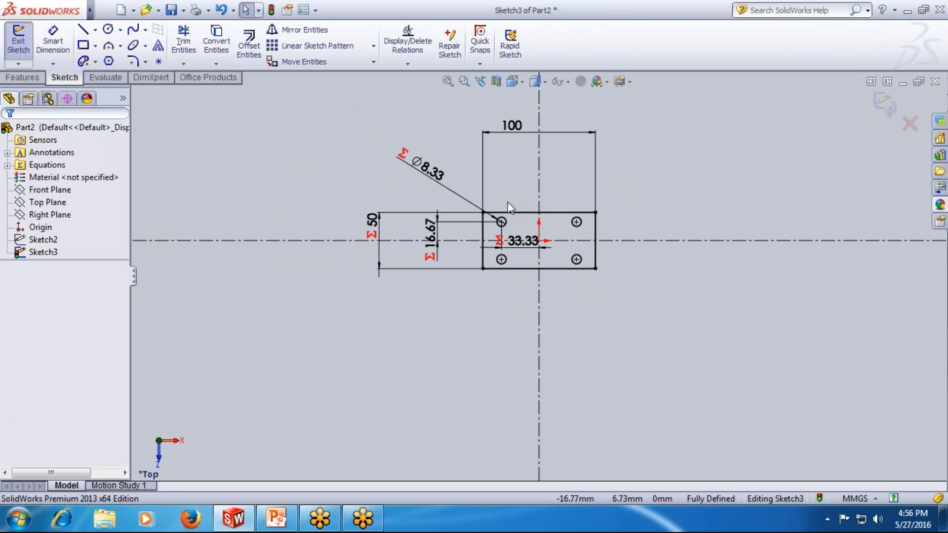
Set the rectangle's width dimension to 500 mm
double_click(506, 131)
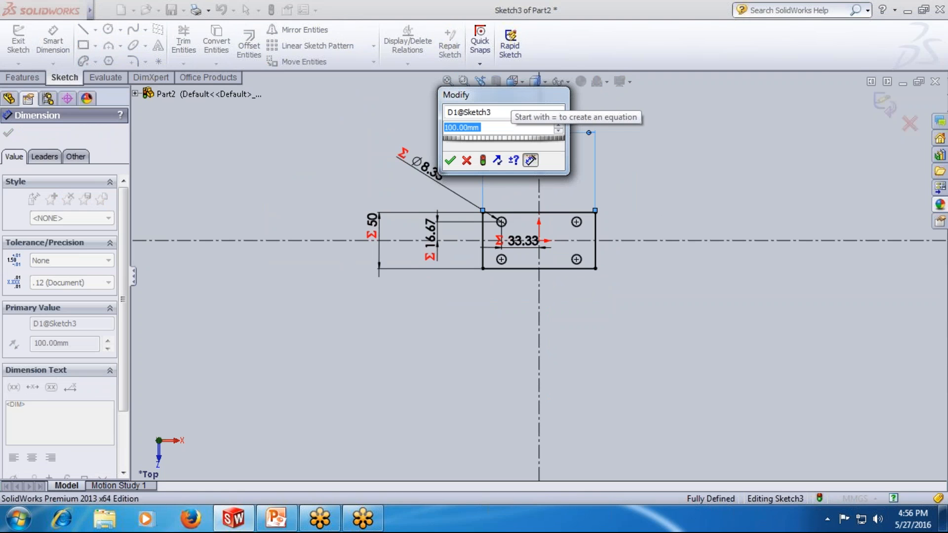
type("500")
key("Return")
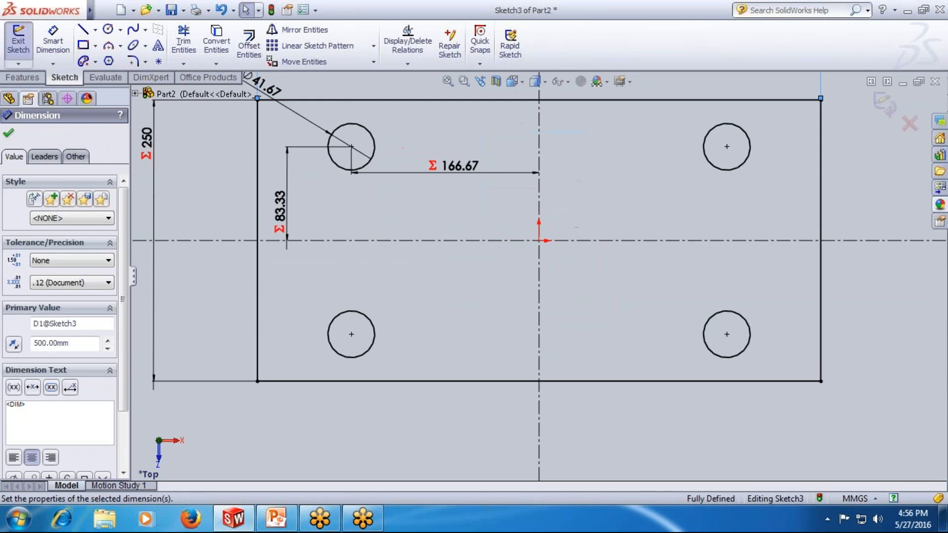
key("Escape")
scroll(539, 278, "up", 2)
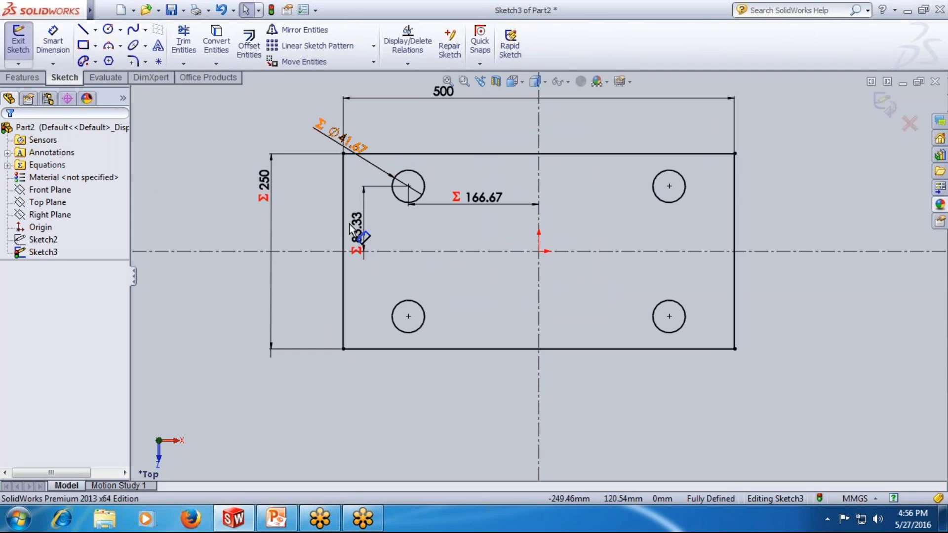
scroll(434, 126, "up", 2)
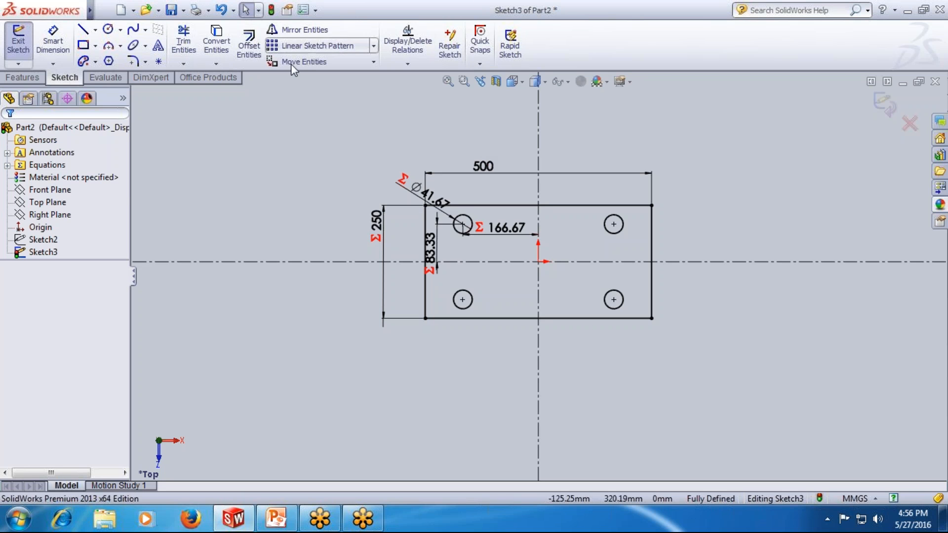
Examine the global variables under Equations and the material, plane and origin entries of the part
left_click(7, 166)
left_click(72, 177)
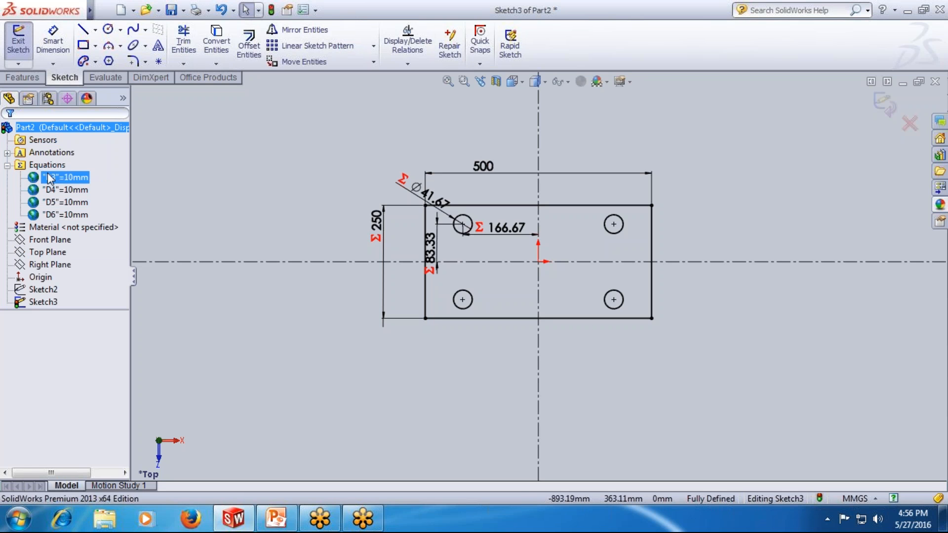
left_click(7, 165)
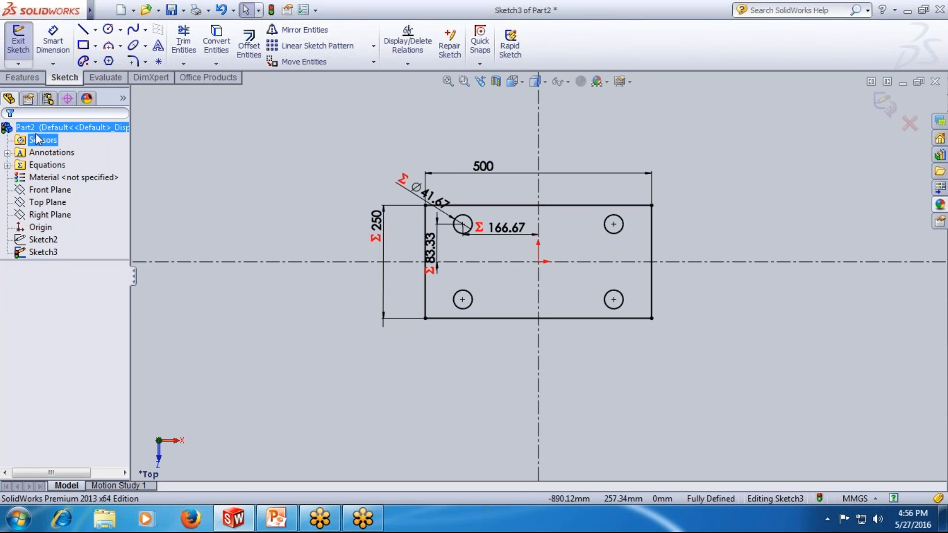
left_click(39, 177)
left_click(39, 216)
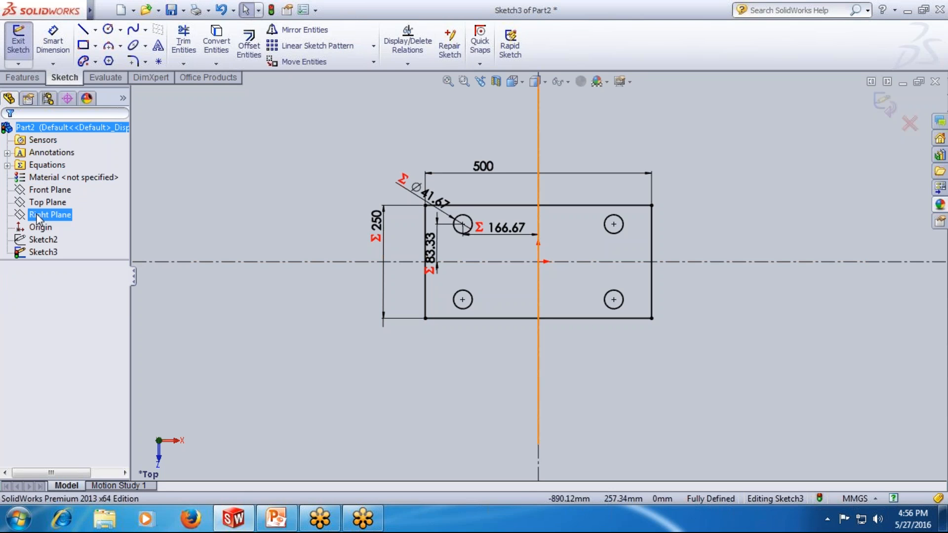
left_click(49, 165)
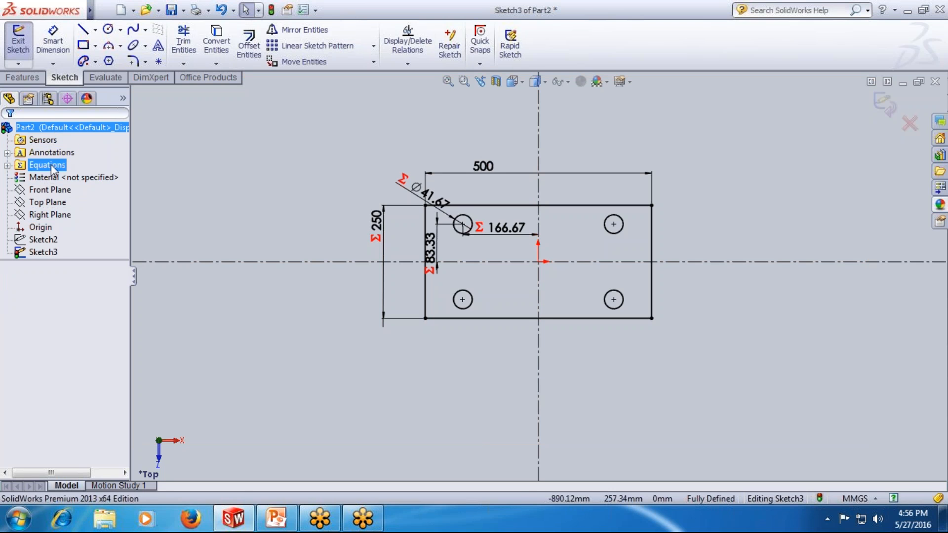
left_click(60, 179)
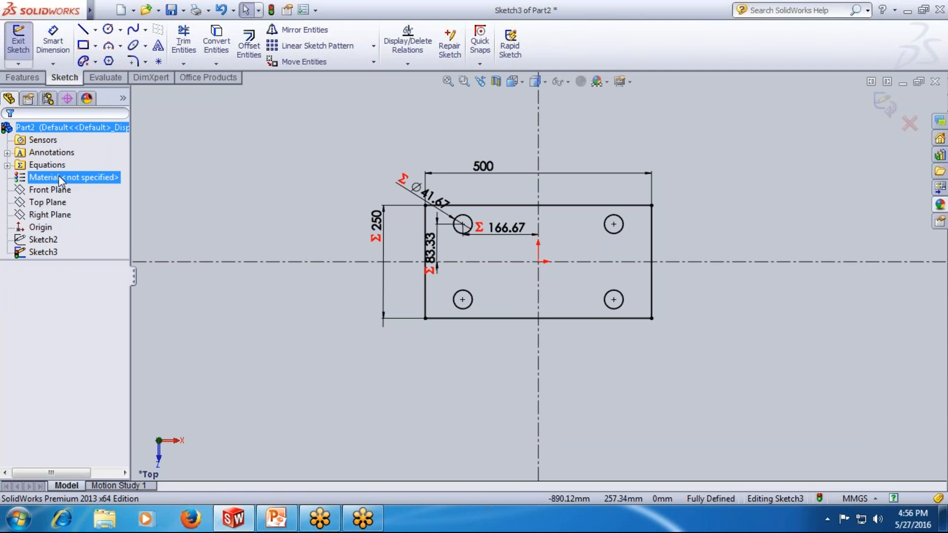
left_click(48, 192)
left_click(40, 229)
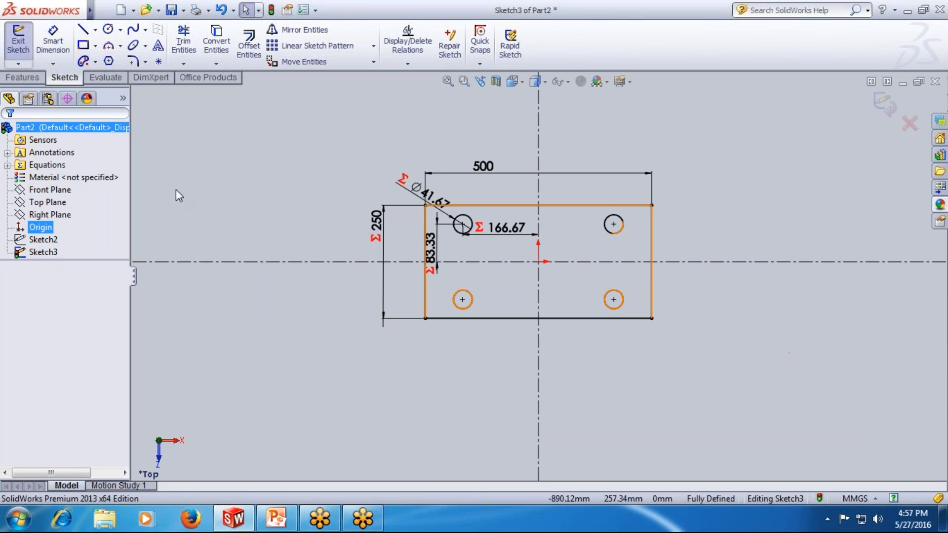
left_click(235, 188)
mouse_move(325, 137)
left_mouse_down()
mouse_move(573, 292)
mouse_move(710, 363)
mouse_move(298, 188)
left_mouse_up()
Finish editing the rectangle sketch and hide Sketch3
left_click(885, 105)
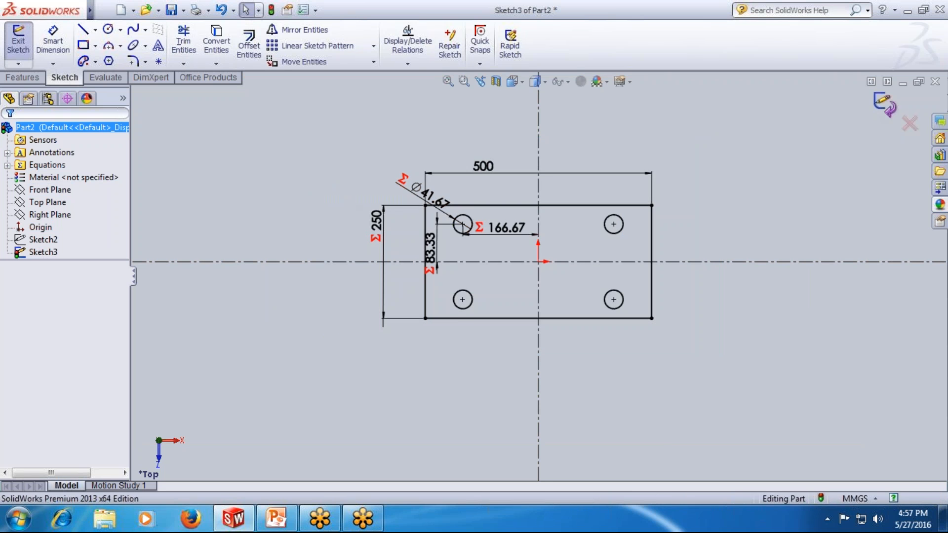
right_click(51, 251)
left_click(56, 227)
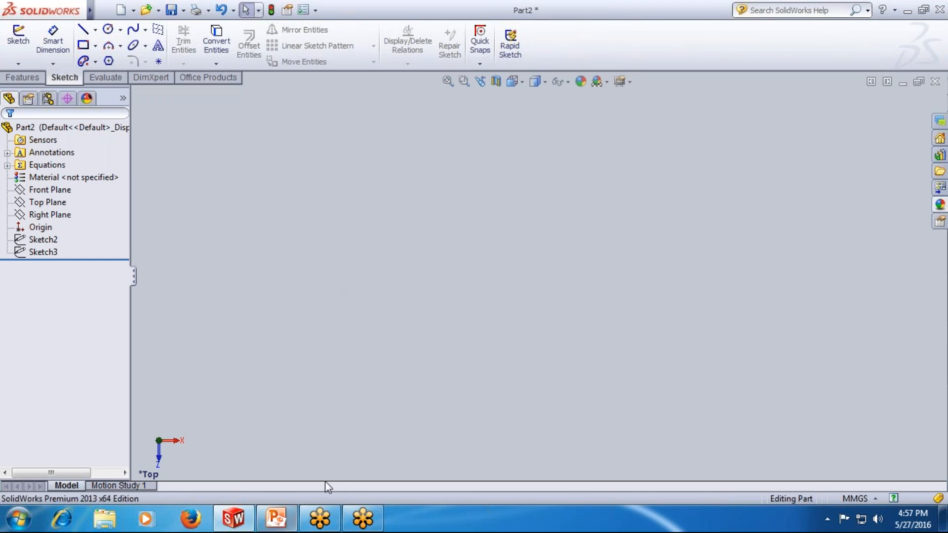
Switch to the desktop and open DAY1_PRACTICE from the day 1-practice folder of the SolidWorks exercise workbook in SolidWorks Online Course
key("super+d")
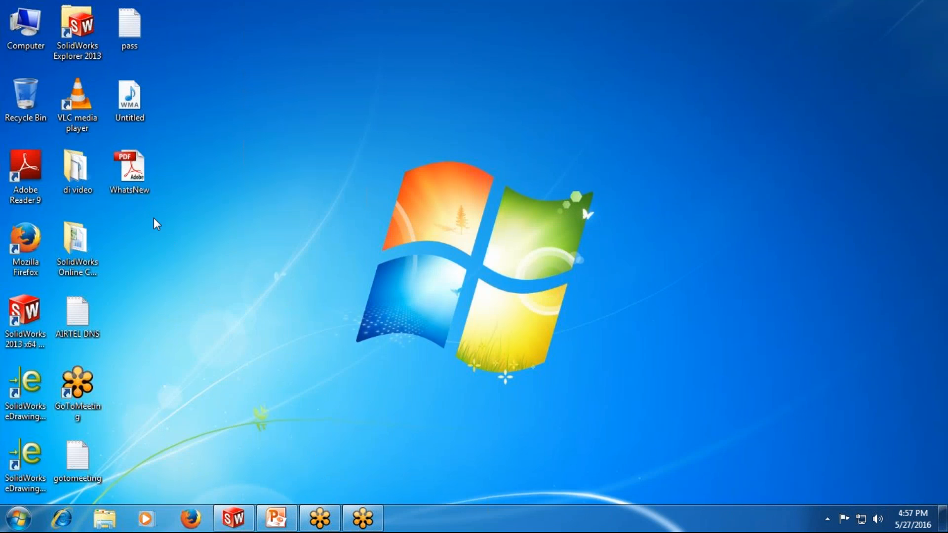
double_click(79, 247)
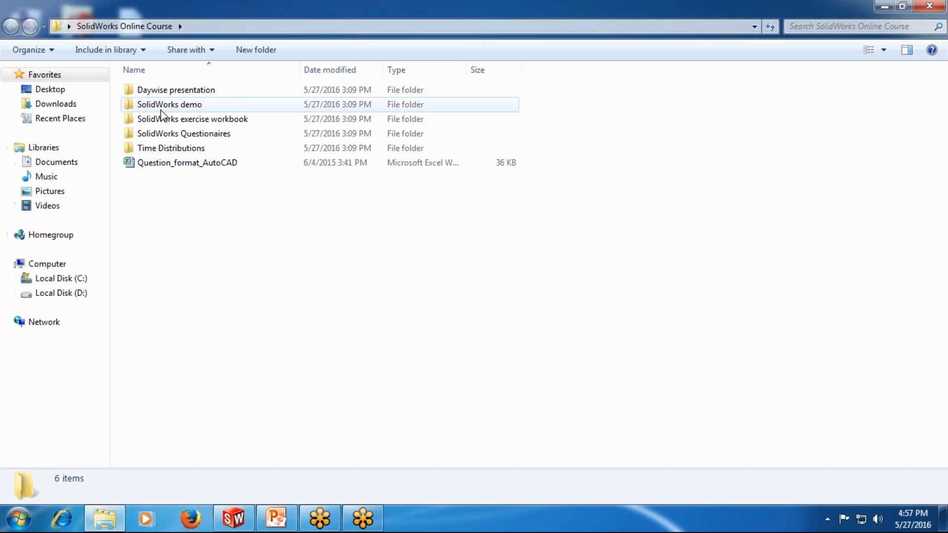
double_click(197, 120)
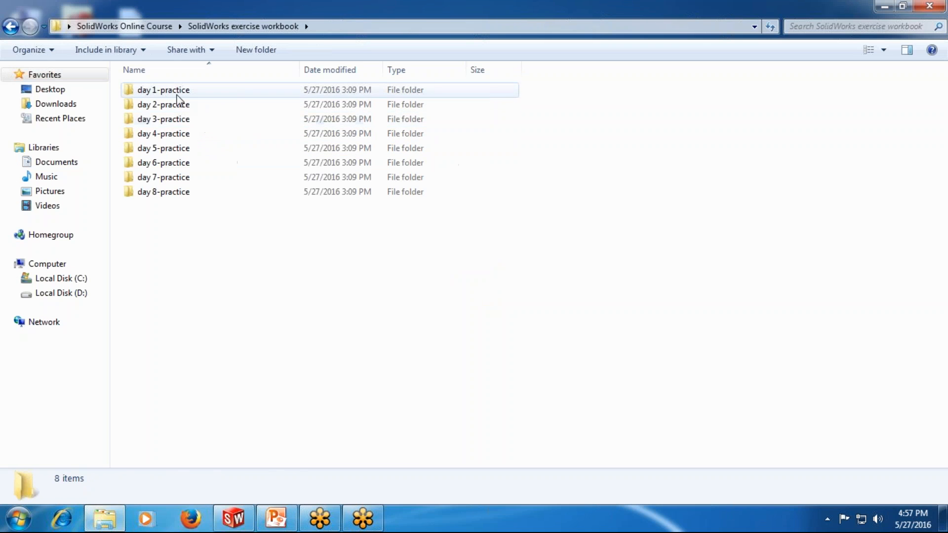
double_click(176, 92)
left_click(176, 92)
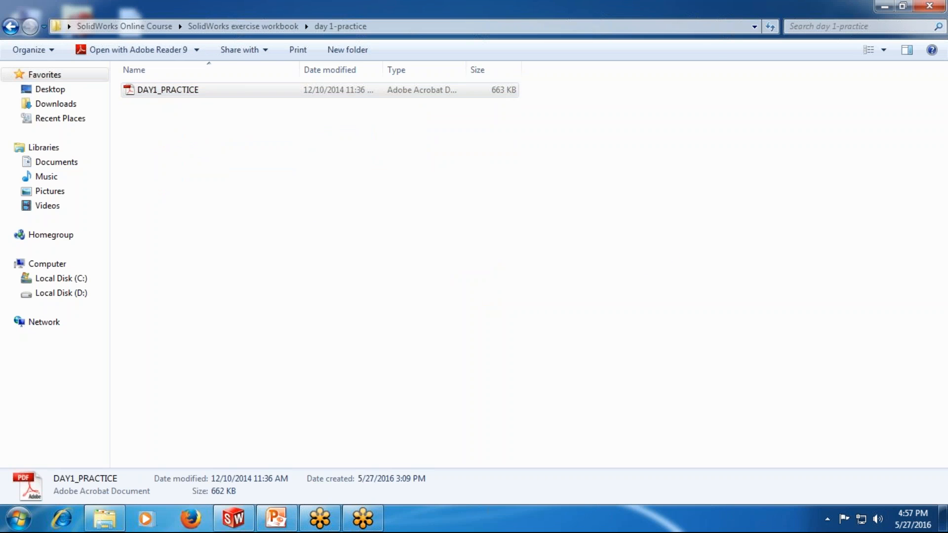
left_click(684, 28)
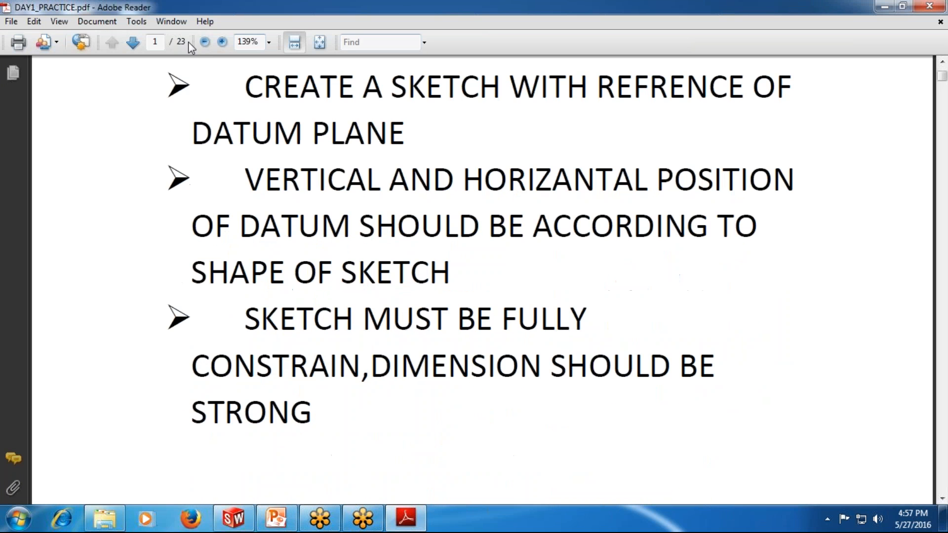
Zoom the practice PDF out to 66.7% and examine the sketching rules on page 1 and the exercise drawings on page 2
left_click(205, 44)
left_click(206, 45)
left_click(205, 44)
left_click(206, 44)
scroll(520, 263, "down", 8)
scroll(520, 256, "up", 1)
scroll(520, 256, "up", 1)
scroll(520, 256, "up", 15)
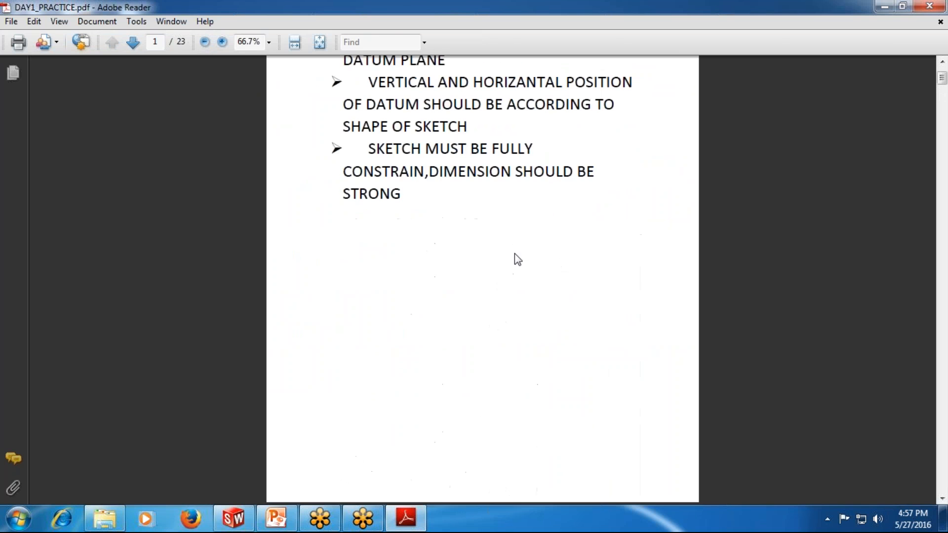
scroll(460, 246, "up", 1)
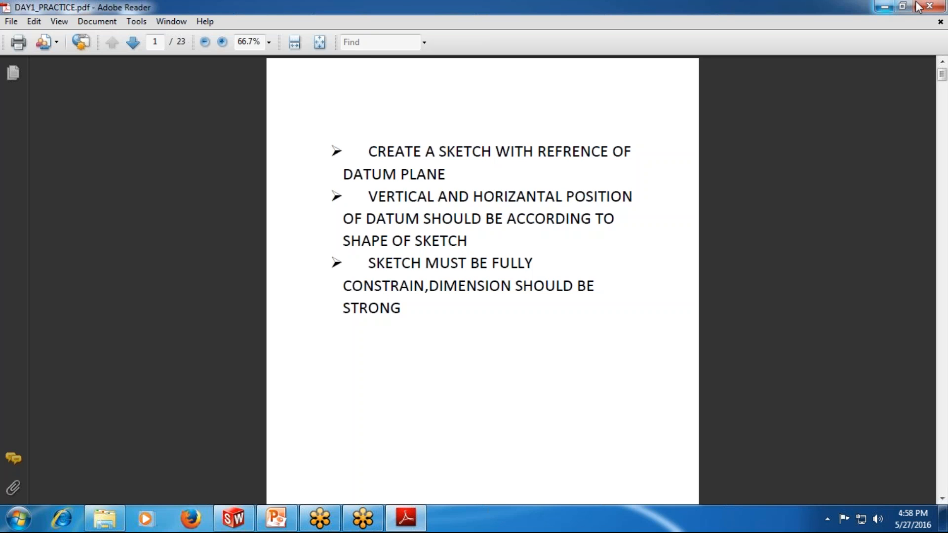
scroll(612, 334, "down", 10)
scroll(596, 324, "down", 4)
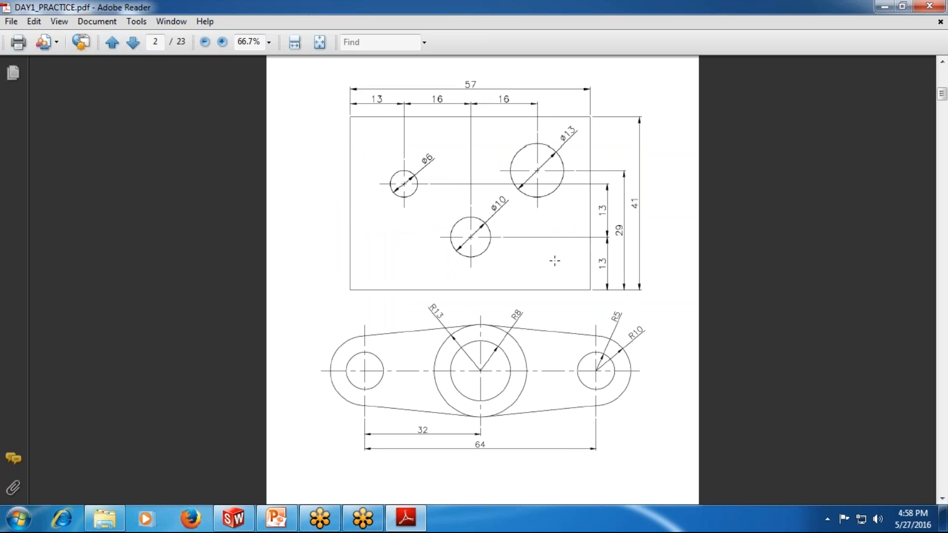
Review the second exercise drawing on page 2, then switch to SolidWorks and start a new sketch on the Top Plane
scroll(554, 261, "down", 9)
scroll(493, 220, "up", 6)
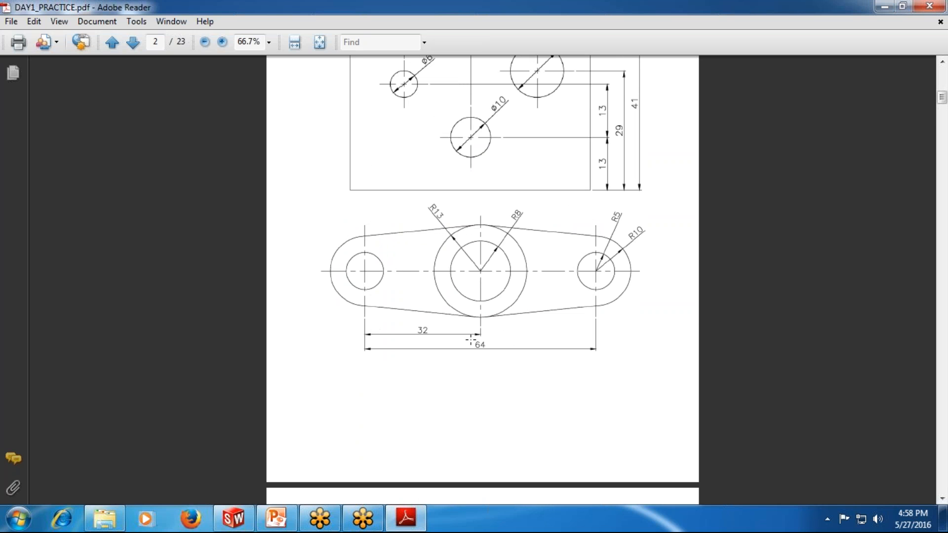
scroll(484, 304, "up", 1)
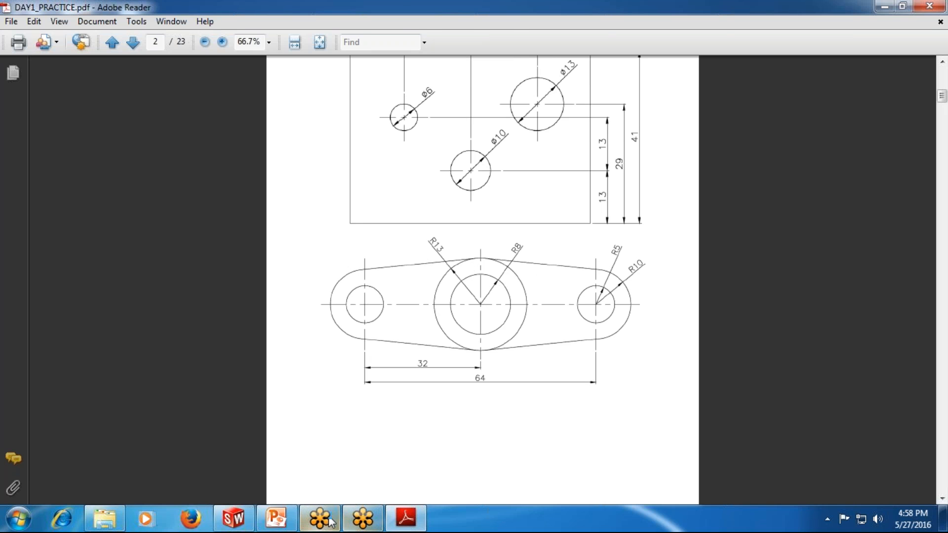
left_click(234, 519)
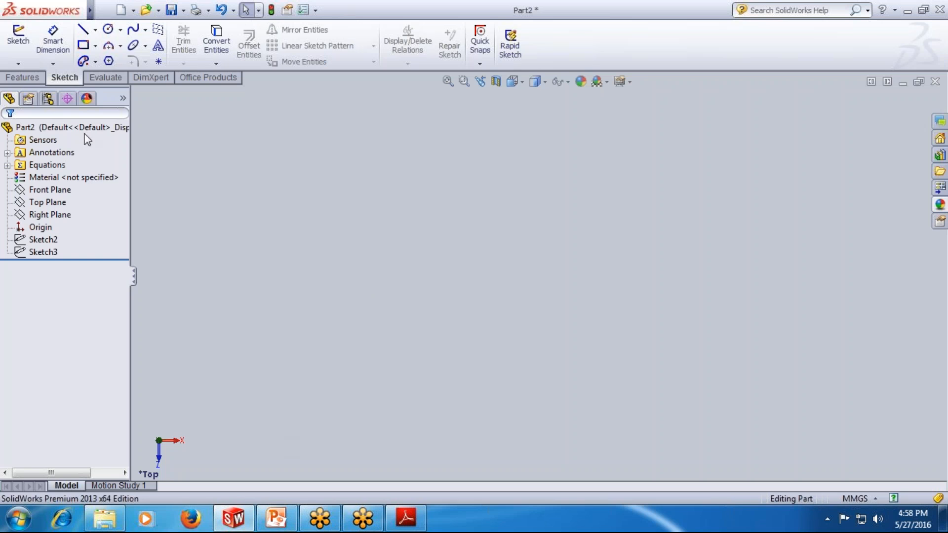
left_click(19, 63)
left_click(30, 76)
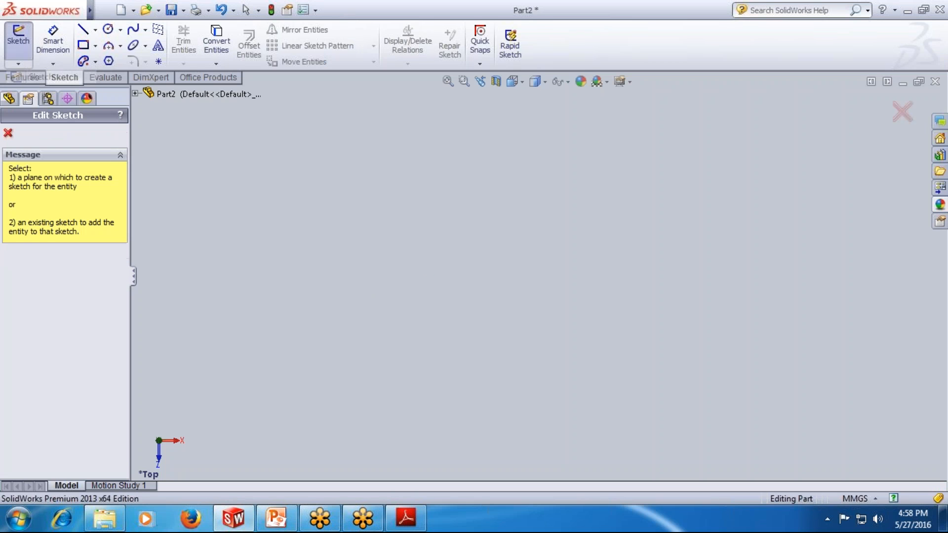
left_click(134, 94)
left_click(178, 169)
Sketch two concentric circles centred on the origin, with radii of about 165 mm and 130 mm
left_click(108, 29)
left_click(539, 262)
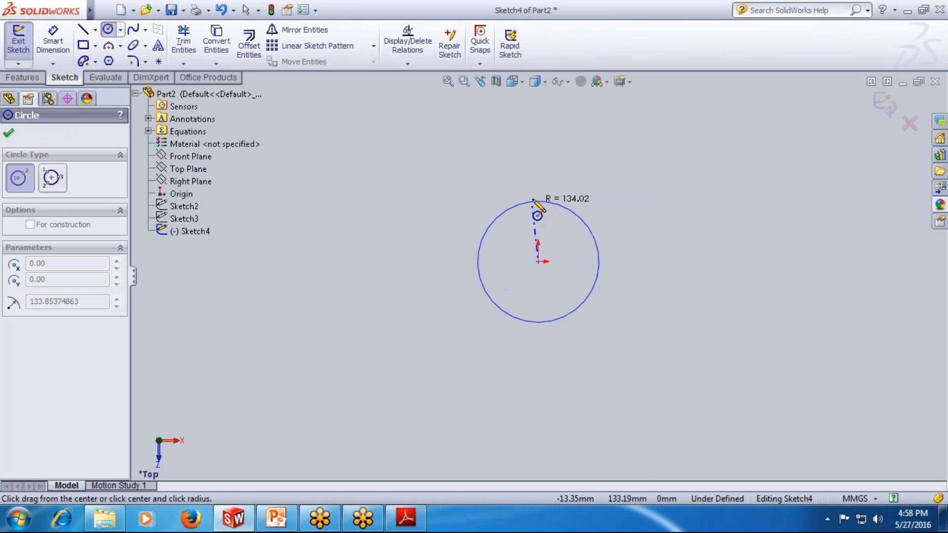
left_click(543, 203)
left_click(406, 518)
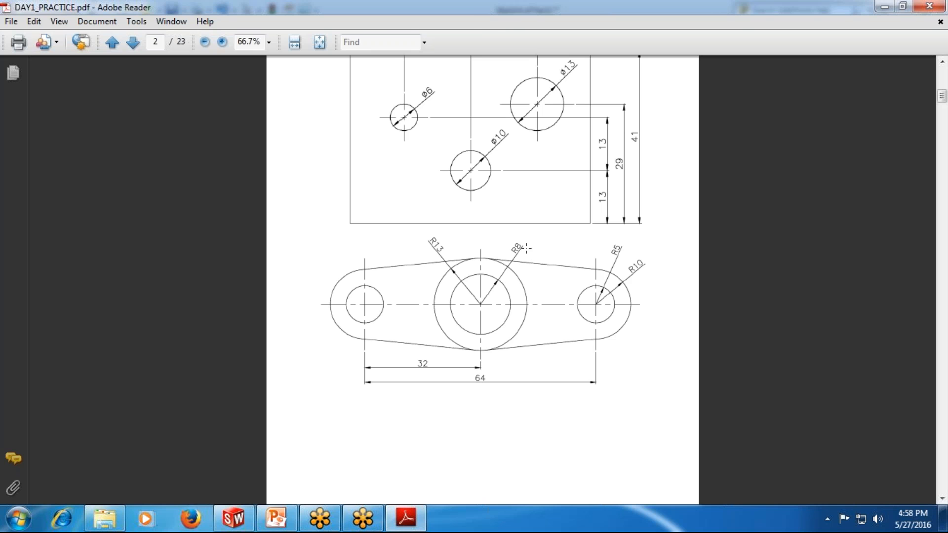
left_click(406, 518)
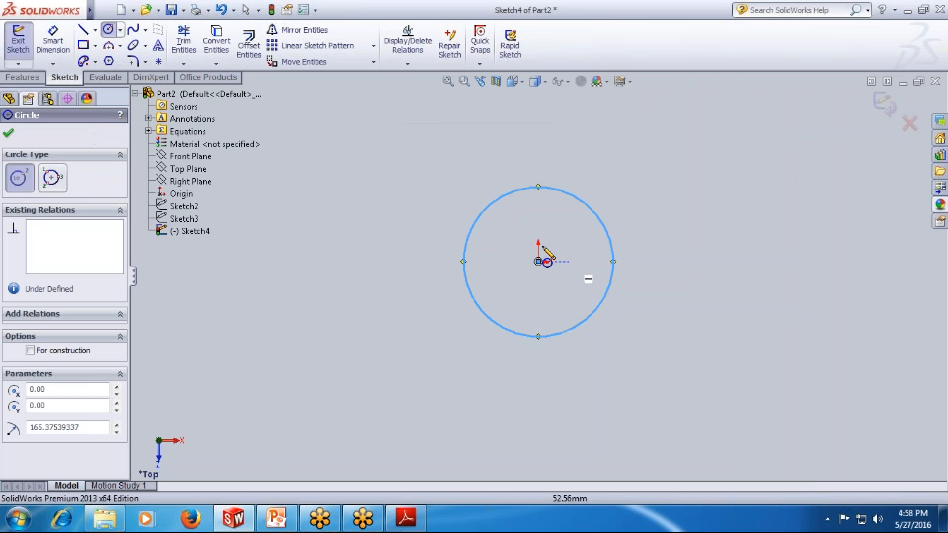
left_click(109, 29)
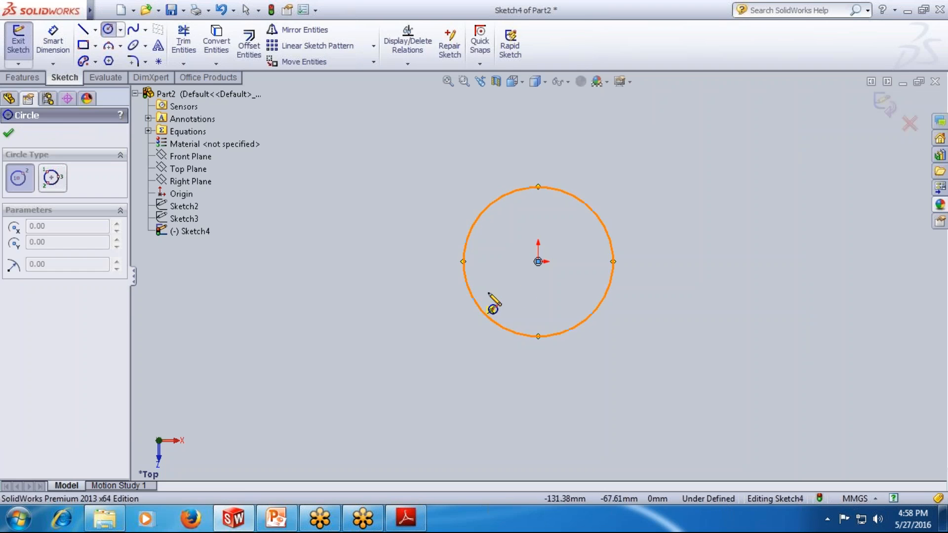
left_click_drag(539, 261, 547, 203)
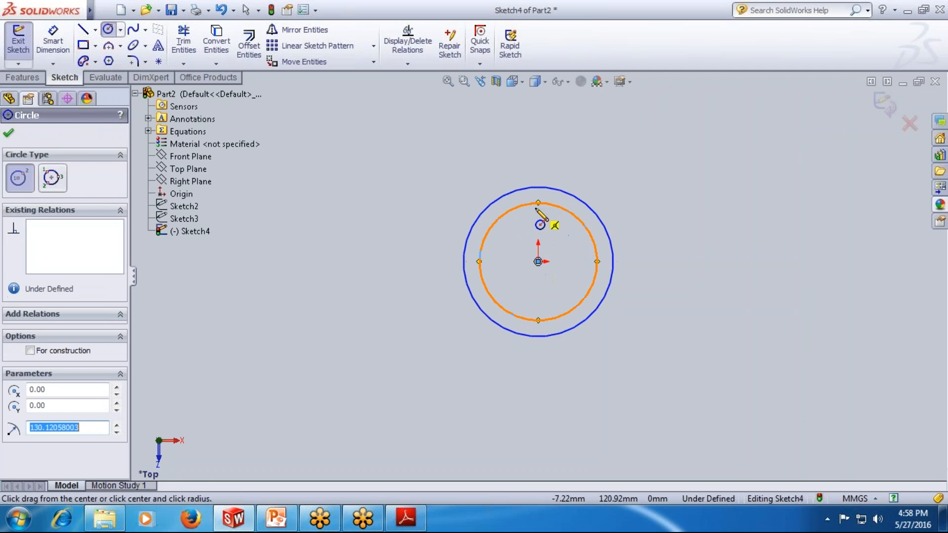
key("Escape")
Dimension the larger origin-centred circle to a diameter of 16 mm
left_click(54, 42)
left_click(496, 196)
left_click(477, 177)
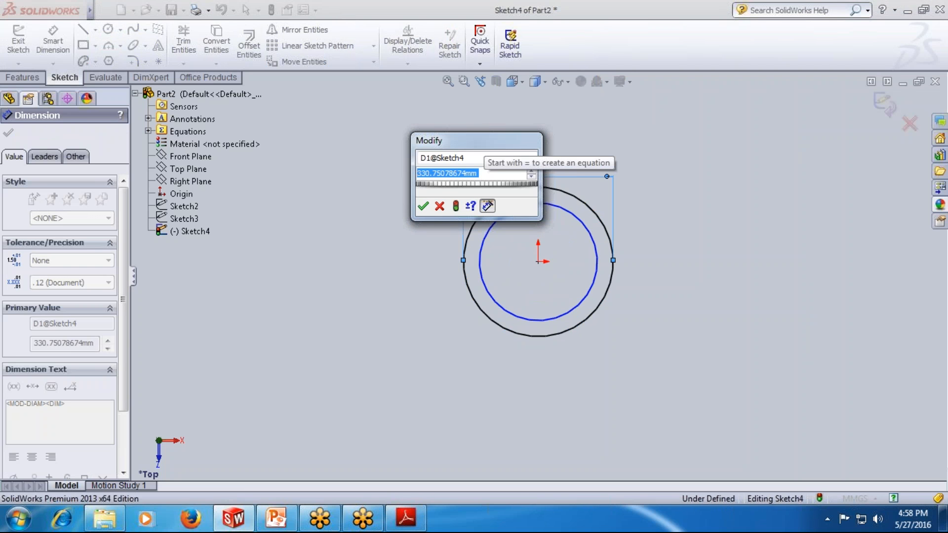
type("16")
key("Return")
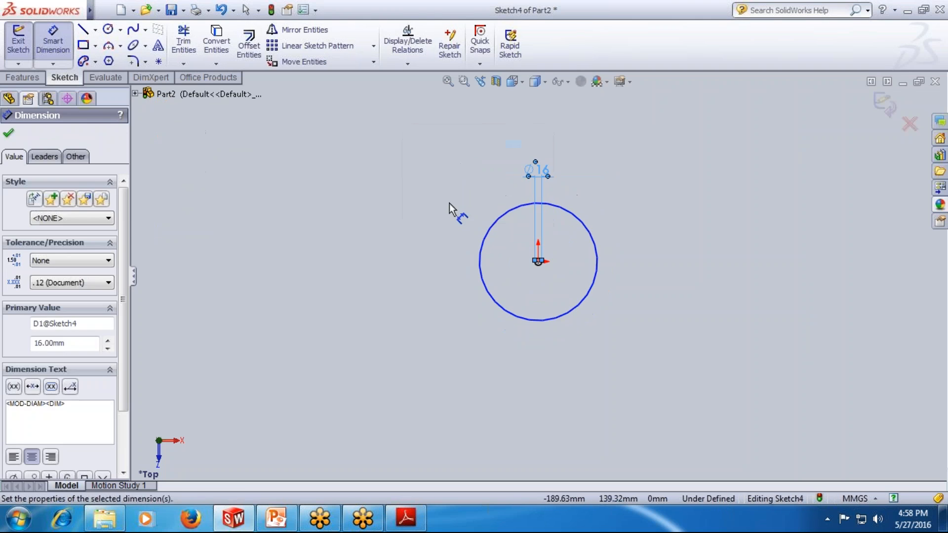
Check the central radii in the practice drawing and dimension the other origin-centred circle to a diameter of 26 mm
left_click(496, 221)
left_click(475, 204)
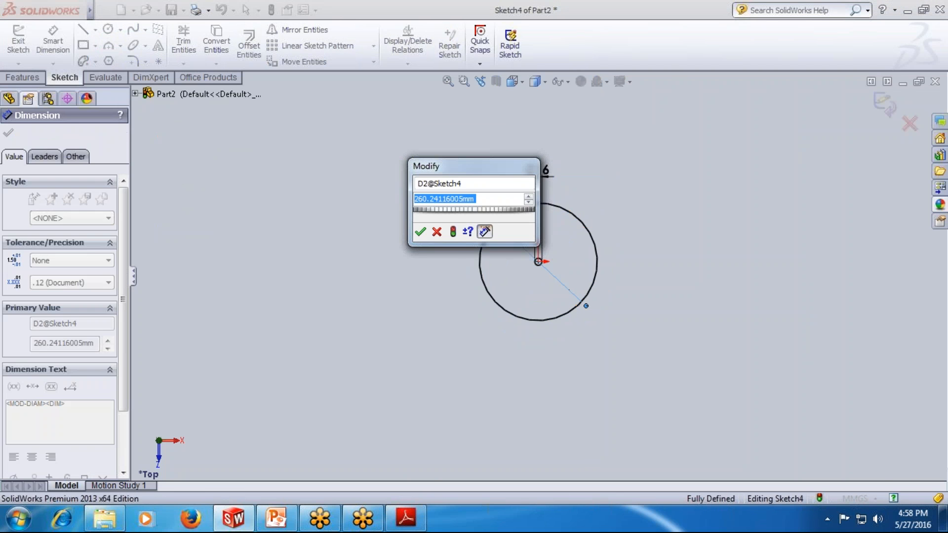
left_click(406, 518)
left_click(406, 518)
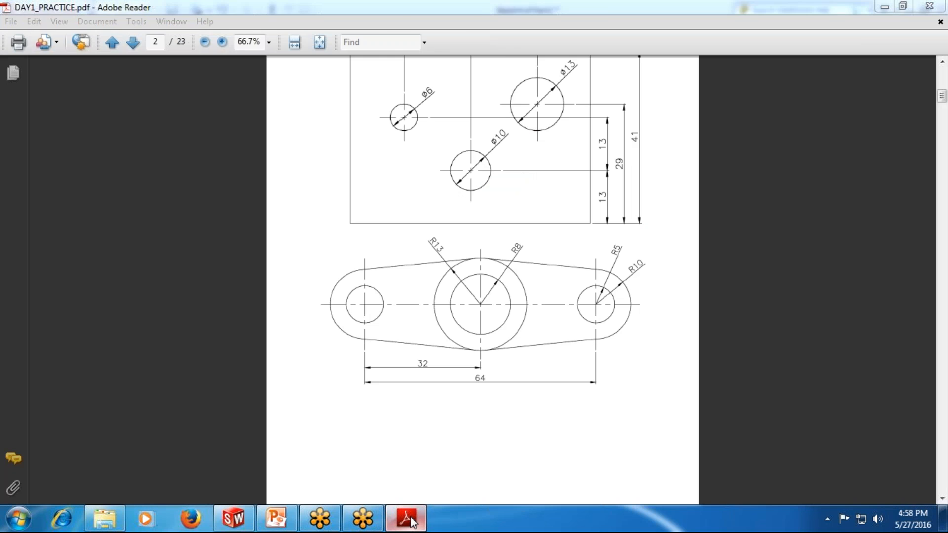
type("26")
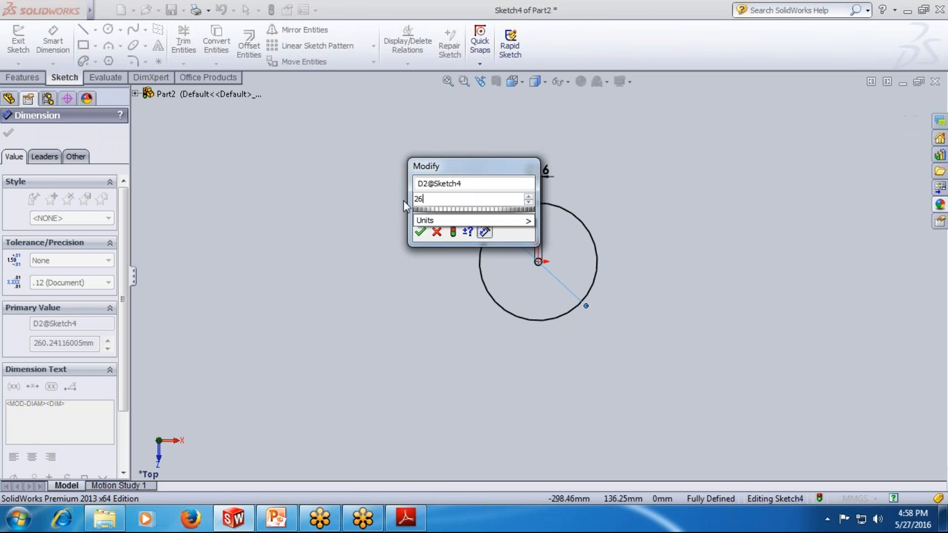
key("Return")
key("Escape")
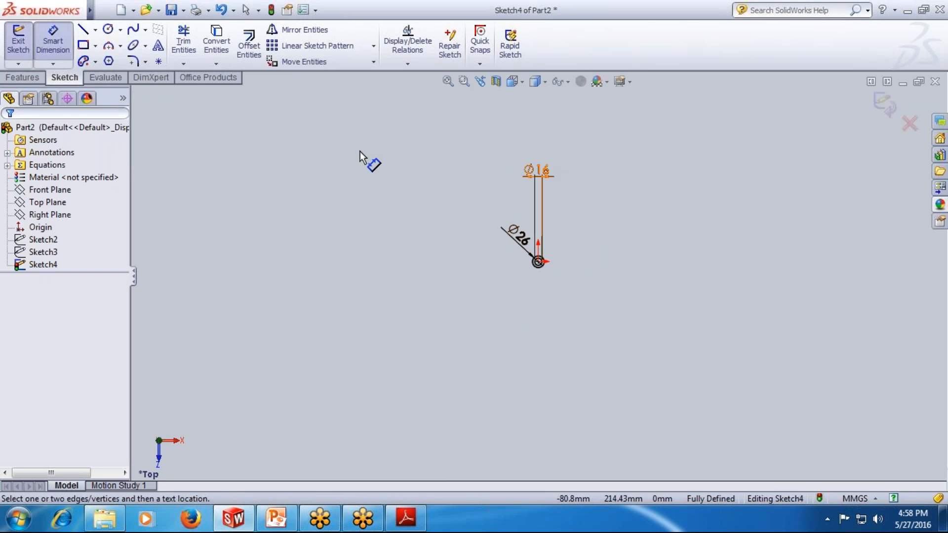
Move the 16 mm diameter dimension closer to the concentric circles at the origin
key("Escape")
left_click_drag(540, 174, 542, 242)
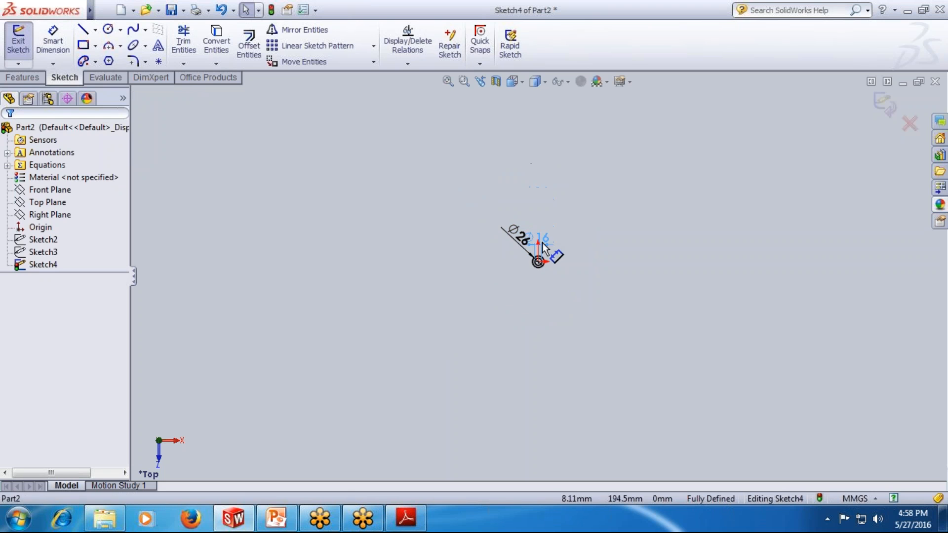
scroll(546, 260, "down", 5)
scroll(531, 277, "down", 5)
scroll(532, 274, "up", 3)
left_click_drag(364, 118, 468, 235)
left_click(610, 225)
scroll(575, 316, "down", 2)
scroll(574, 316, "down", 2)
Following the practice drawing, sketch two concentric circles about 32 mm left of the origin, with radii of about 5 mm and 8 mm
left_click(406, 518)
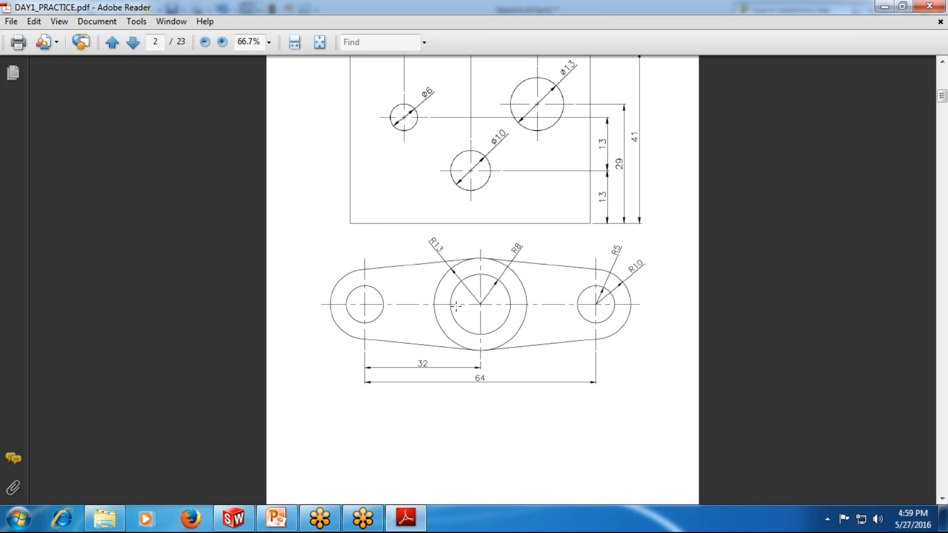
left_click(401, 516)
left_click(107, 29)
left_click(271, 226)
left_click(300, 226)
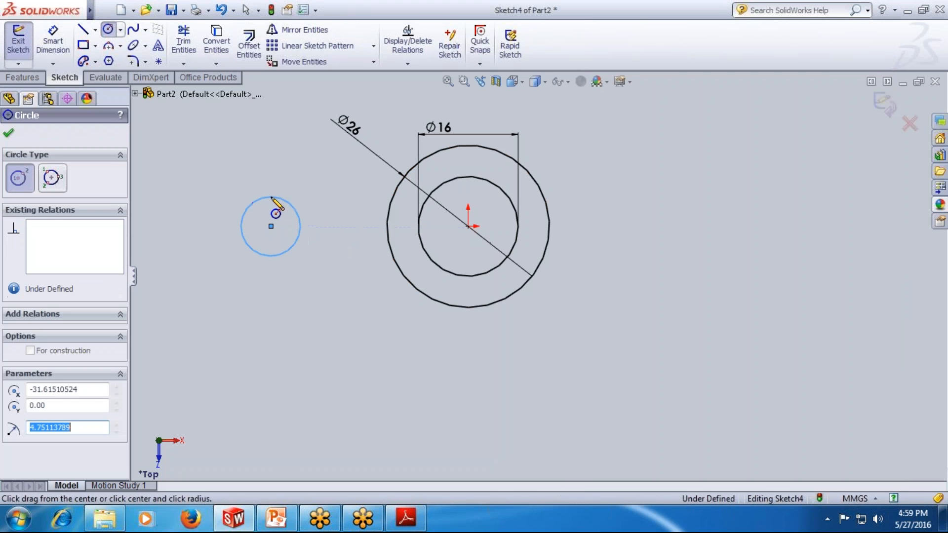
left_click(271, 226)
left_click(259, 177)
Dimension the larger circle of the left pair to a diameter of 10 mm
left_click(54, 41)
left_click(269, 175)
left_click(265, 159)
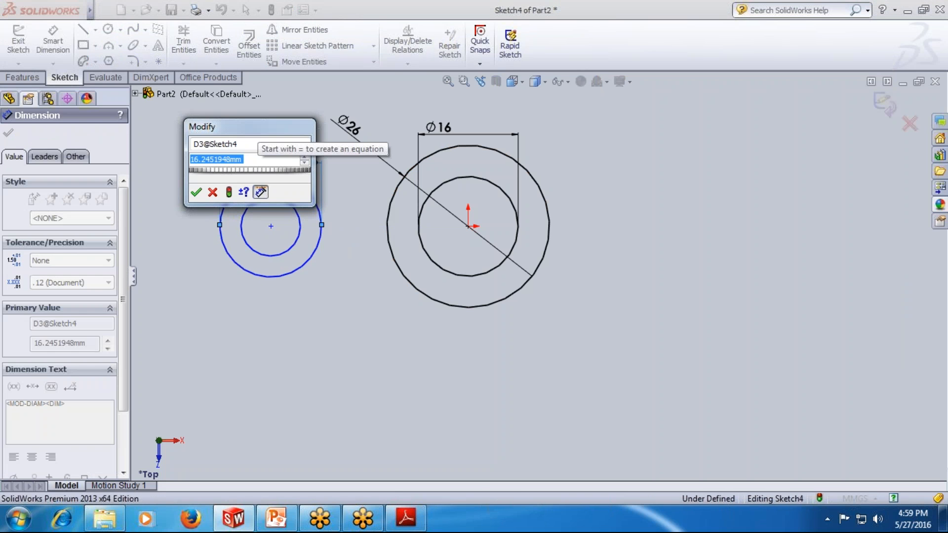
type("10")
key("Return")
key("Escape")
Dimension the other circle of the left pair to a diameter of 20 mm
scroll(192, 187, "down", 3)
left_click(315, 225)
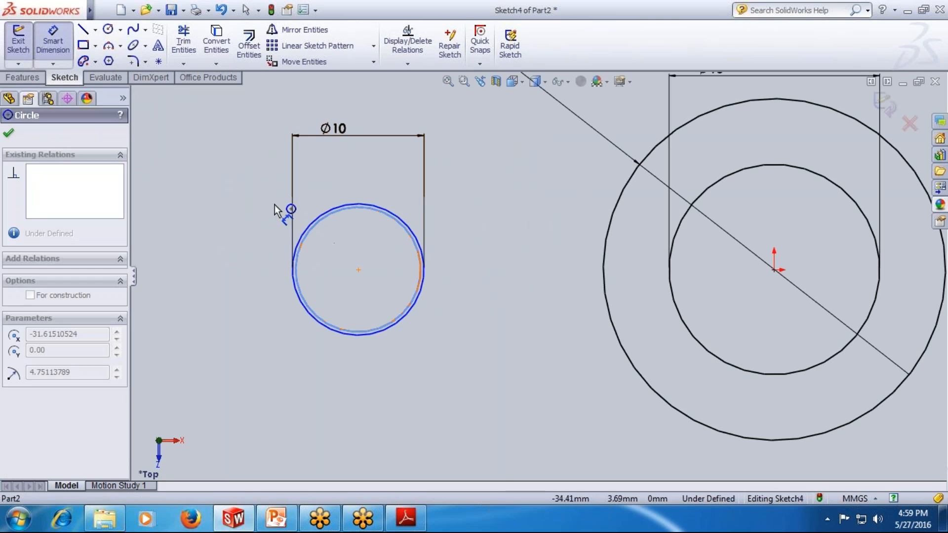
left_click(279, 208)
type("20")
key("Return")
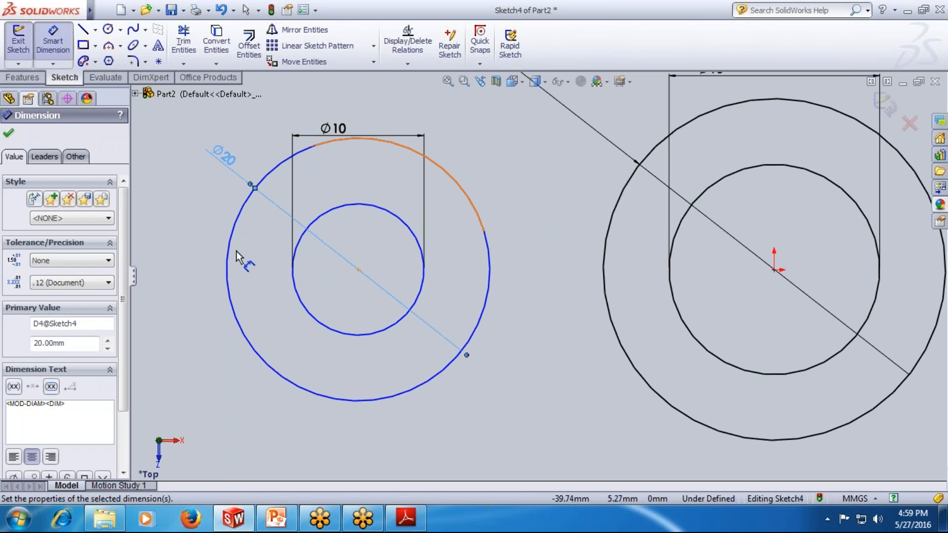
left_click(269, 245)
scroll(275, 245, "up", 2)
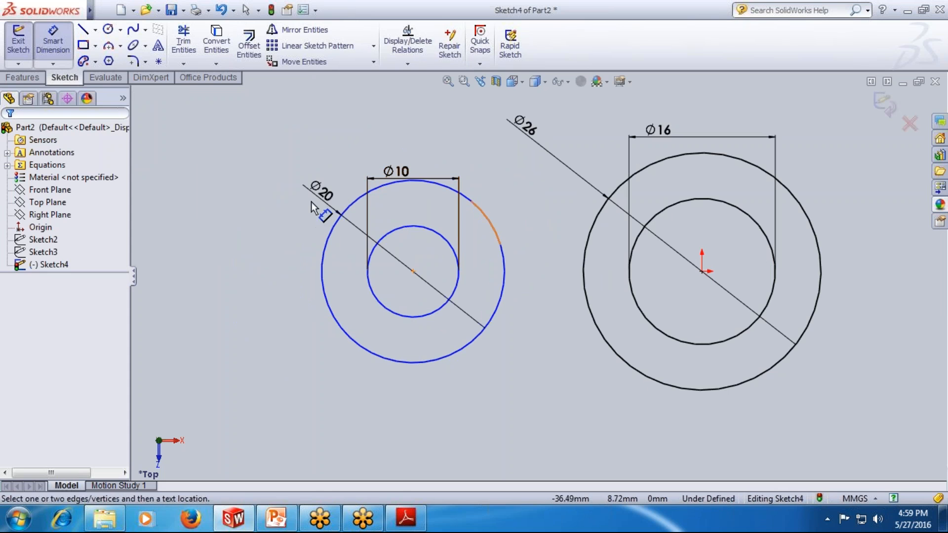
key("Escape")
key("f")
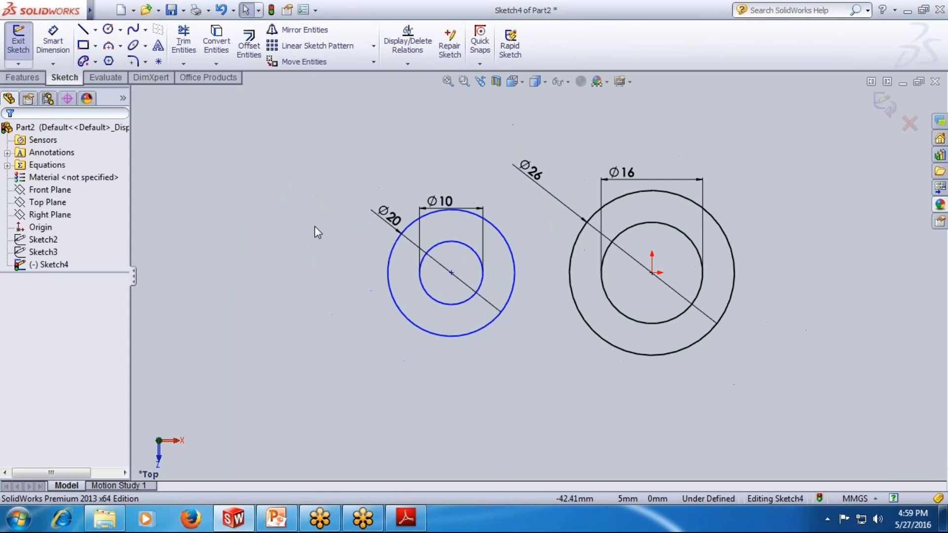
Dimension the distance between the left circles' centre and the origin as 32 mm
left_click(53, 41)
left_click(465, 273)
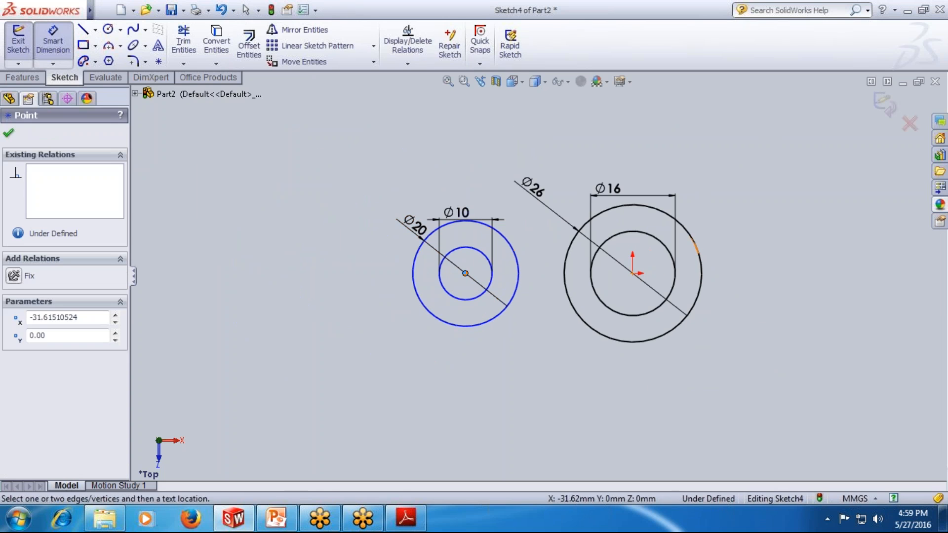
left_click(632, 273)
left_click(553, 340)
type("32")
key("Return")
scroll(702, 264, "down", 1)
key("Escape")
Test the left circles' freedom by moving their centre upward, and undo the move
left_click_drag(411, 278, 409, 205)
left_click(416, 338)
key("ctrl+z")
left_click(417, 386)
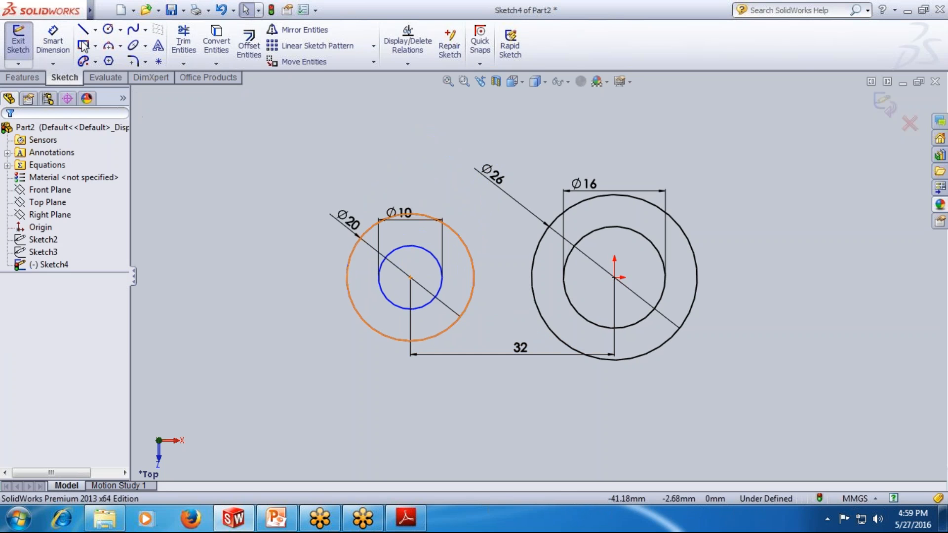
Draw a horizontal, infinite-length centerline through the origin
left_click(95, 30)
left_click(112, 59)
left_click(41, 228)
left_click(45, 313)
left_click(615, 278)
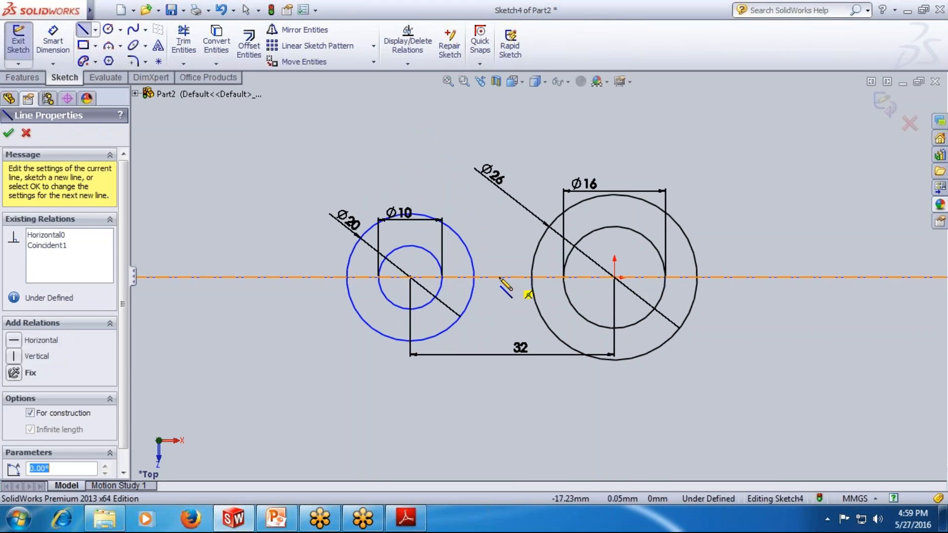
key("Escape")
Try to relate the left circles' centre to the horizontal centerline
left_click_drag(434, 277, 439, 320)
left_click(507, 327)
left_click(410, 277)
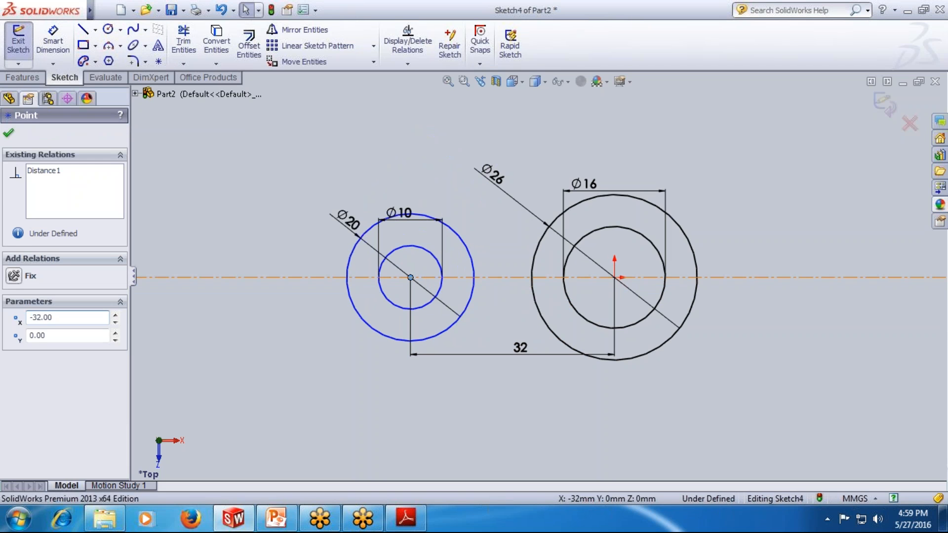
left_click(424, 277)
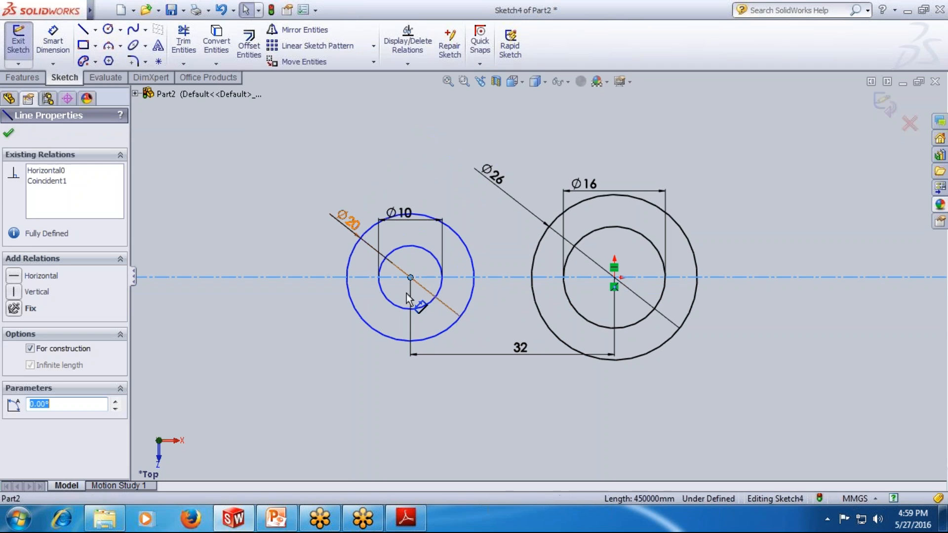
left_click(15, 280)
left_click(7, 134)
Test the left circles' constraints by moving them and their shared centre above the centerline
left_click(401, 247)
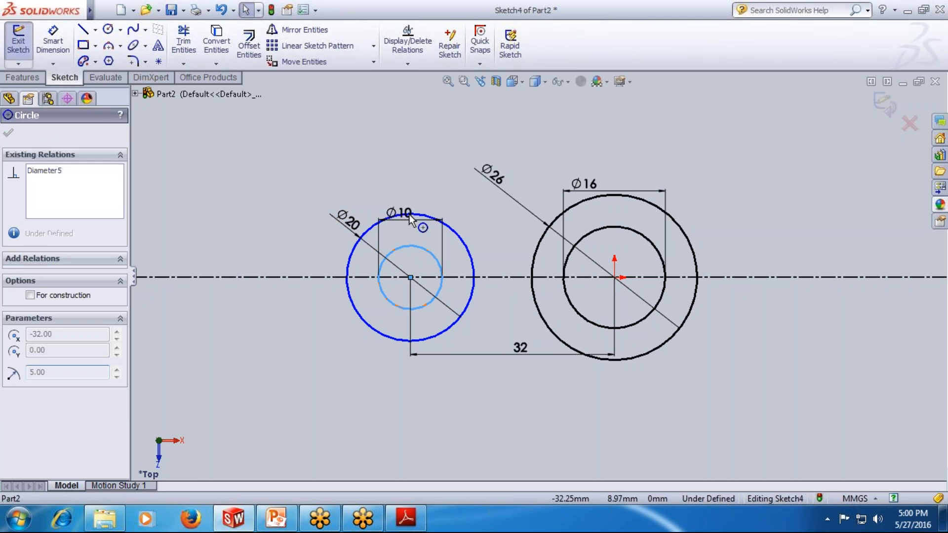
left_click(468, 241)
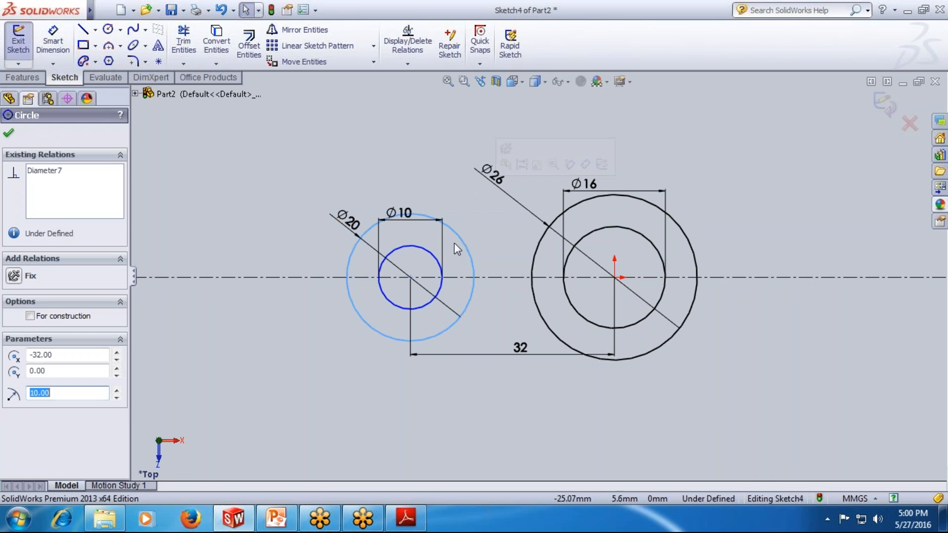
left_click(446, 170)
left_click_drag(456, 238, 459, 217)
mouse_move(410, 277)
left_mouse_down()
mouse_move(360, 269)
mouse_move(416, 228)
left_mouse_up()
left_click(354, 172)
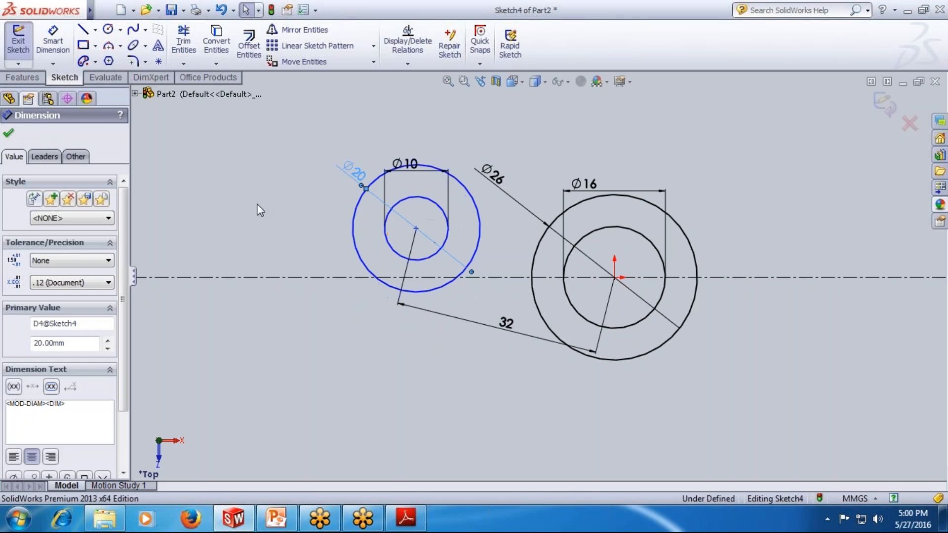
left_click(270, 233)
Add a Coincident relation between the left circles' centre and the horizontal centerline
left_click(53, 40)
key("Escape")
left_click(416, 228)
left_click(422, 277, "ctrl")
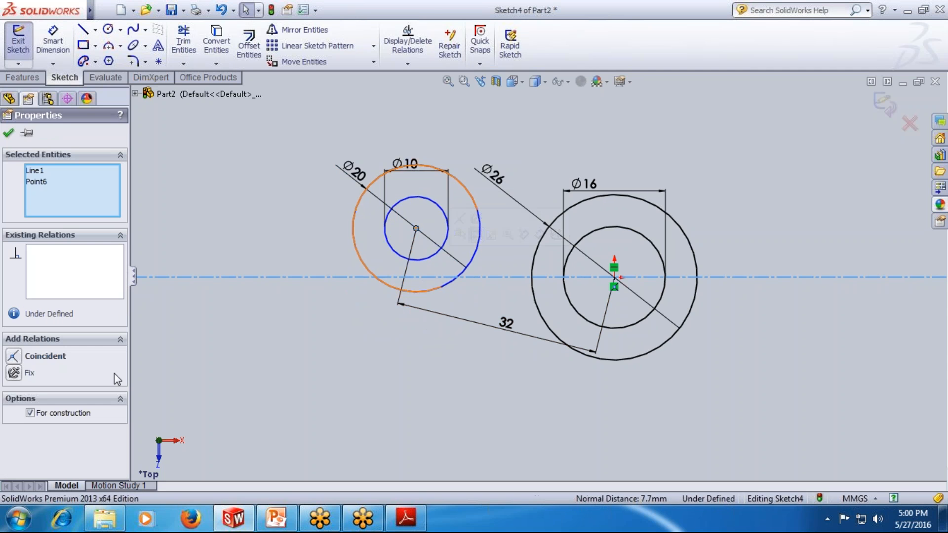
left_click(14, 357)
left_click(7, 132)
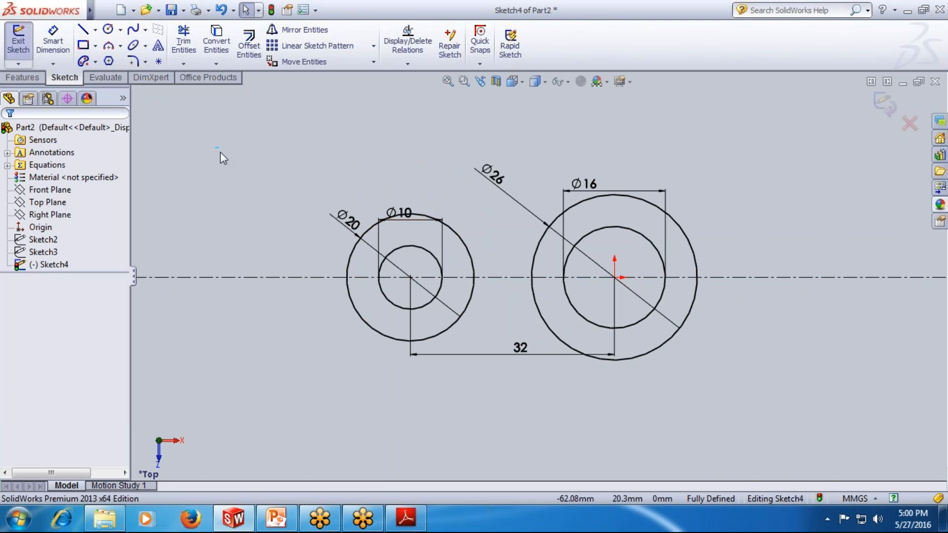
Sketch a slanted line above the centerline that rises from beyond the left circles to beyond the right circles
scroll(536, 277, "up", 1)
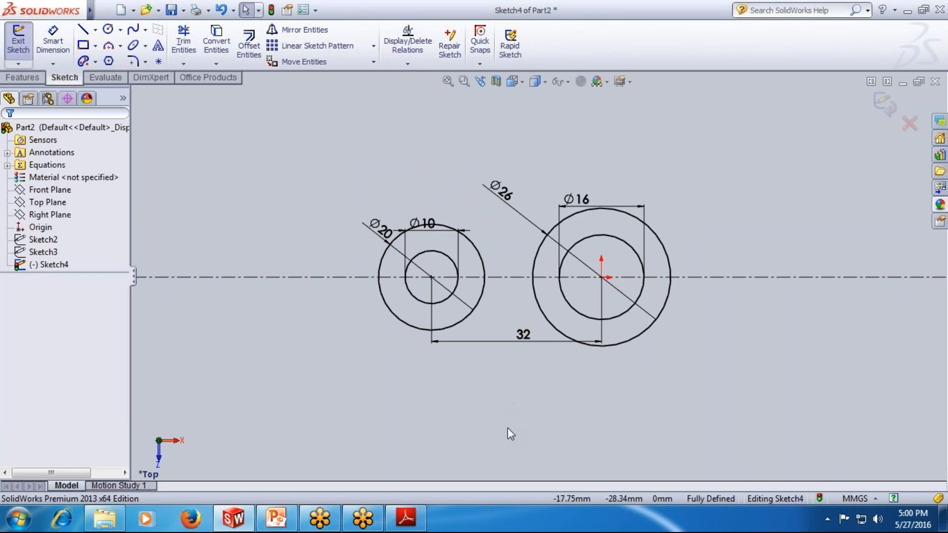
left_click(82, 29)
left_click(339, 237)
left_click(679, 165)
key("Escape")
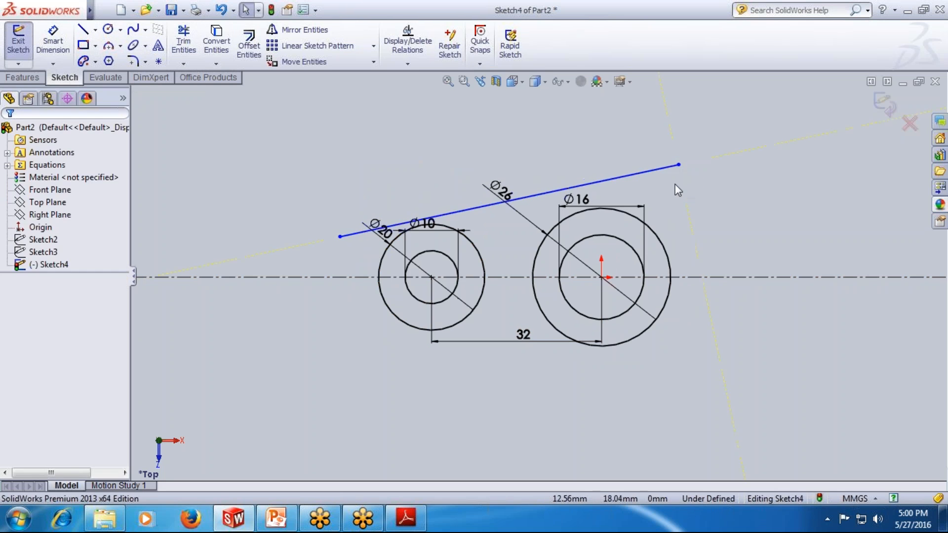
Make the slanted line above the centerline tangent to the outer left circle and the outer right circle
left_click(400, 523)
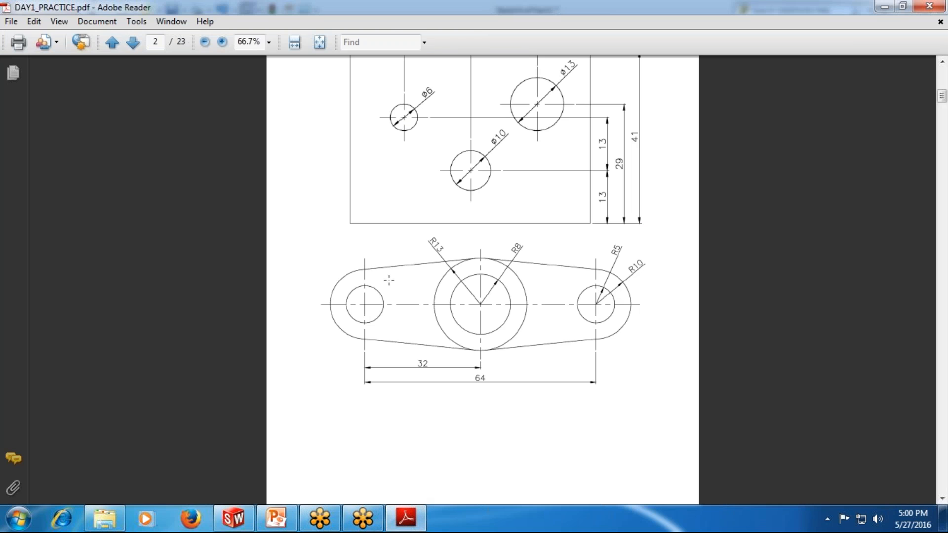
left_click(410, 523)
left_click(425, 215)
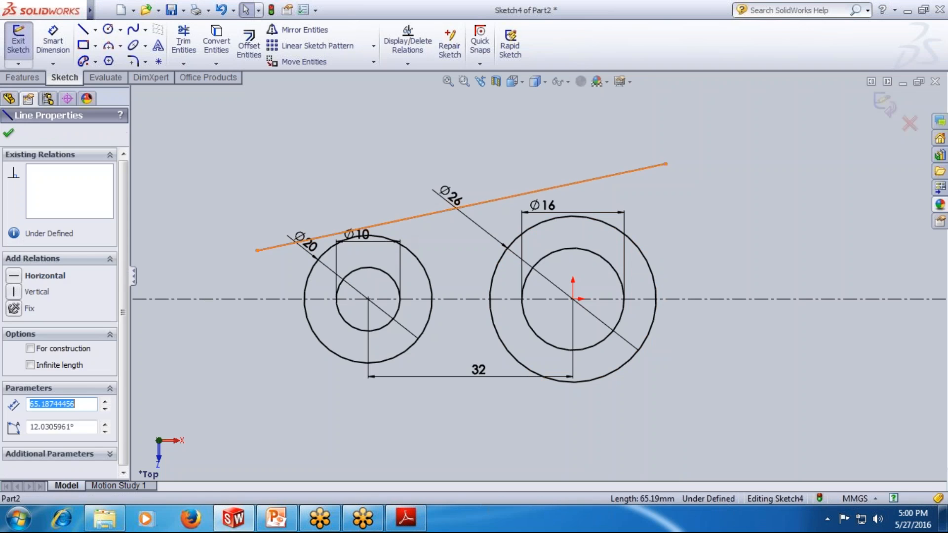
left_click(414, 257, "ctrl")
left_click(14, 356)
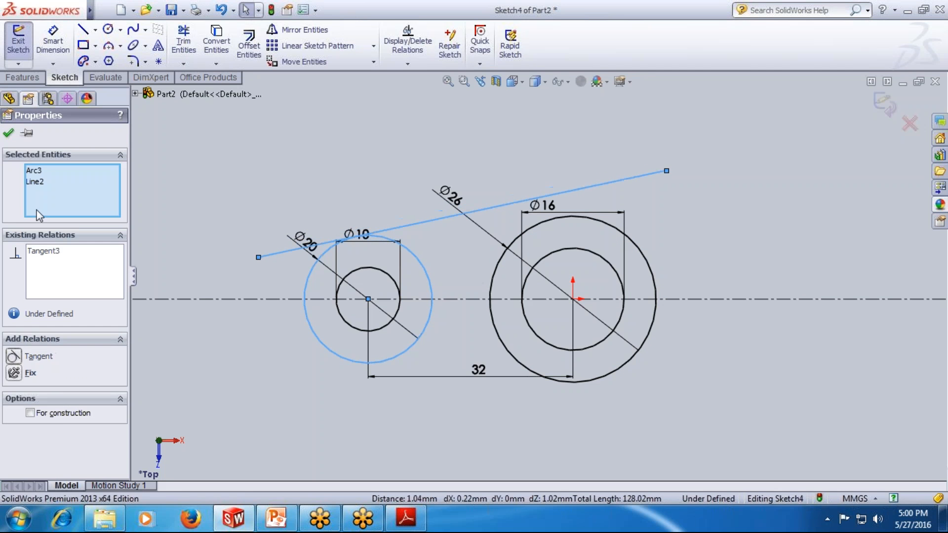
left_click(8, 134)
left_click(523, 201)
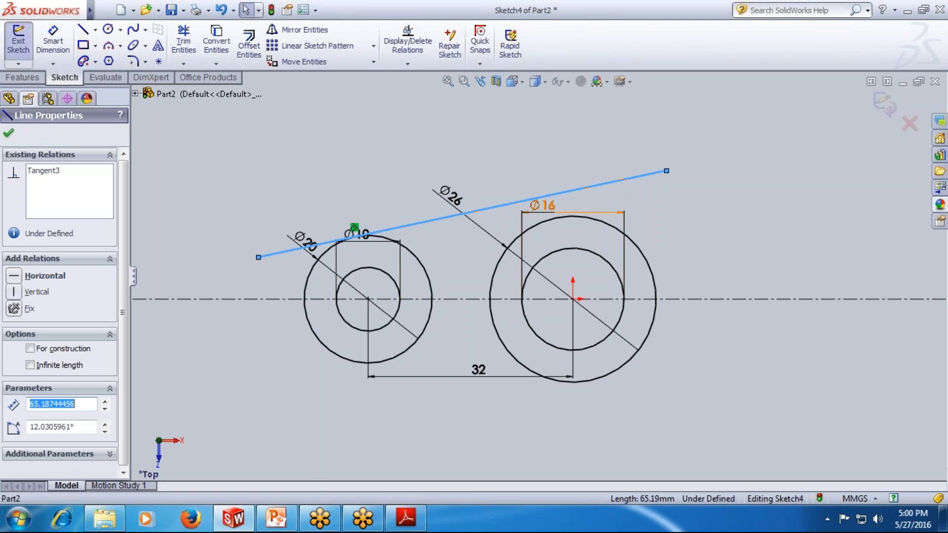
left_click(603, 221, "ctrl")
left_click(13, 356)
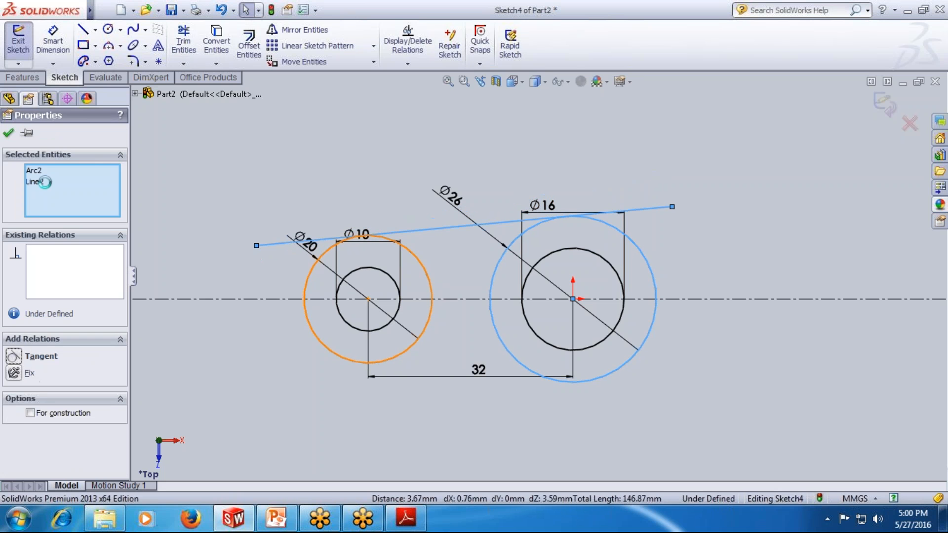
left_click(8, 135)
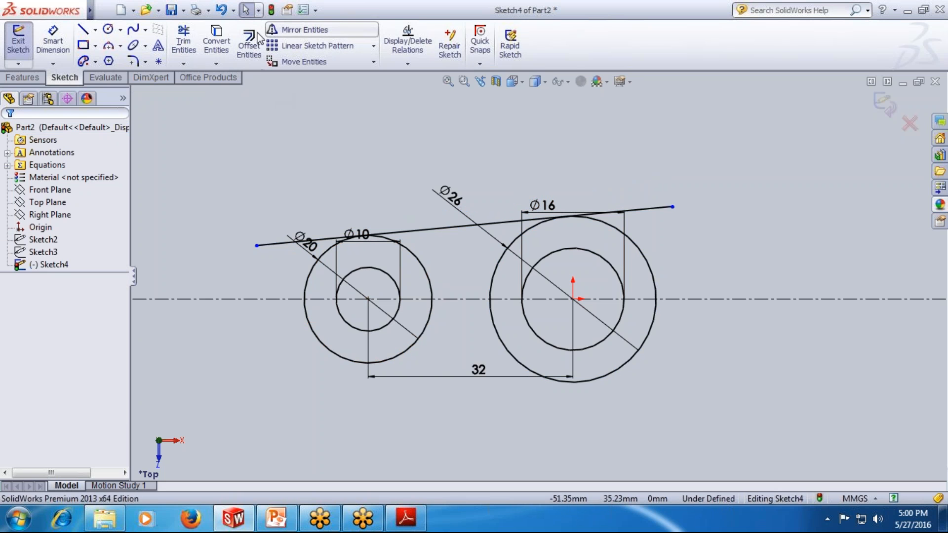
Trim both overhanging ends of the upper tangent line back to the outer circles using Trim to closest
left_click(191, 48)
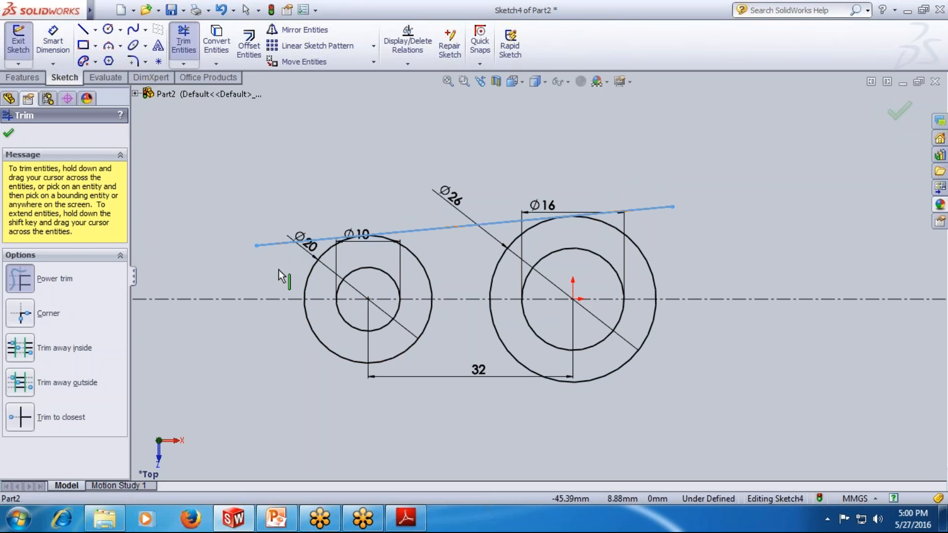
left_click(58, 419)
left_click(321, 239)
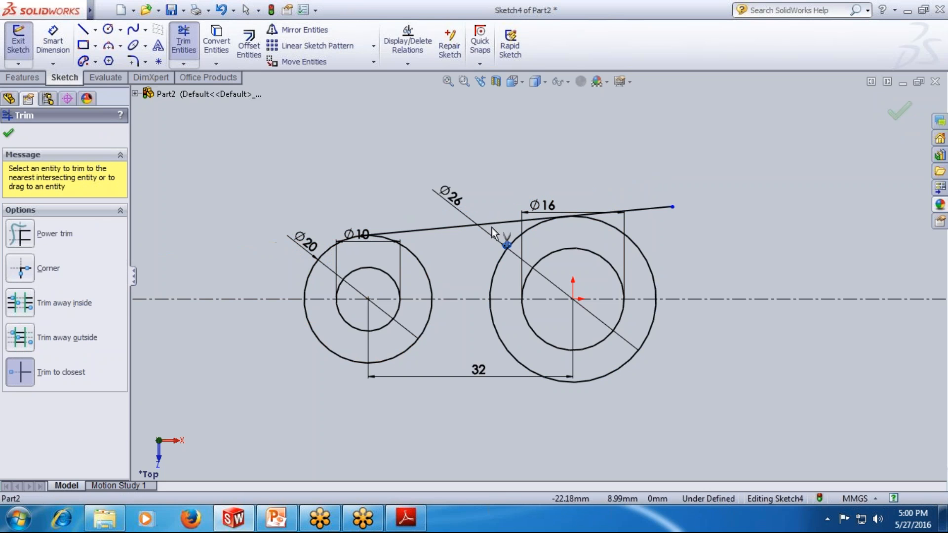
left_click(627, 211)
key("Escape")
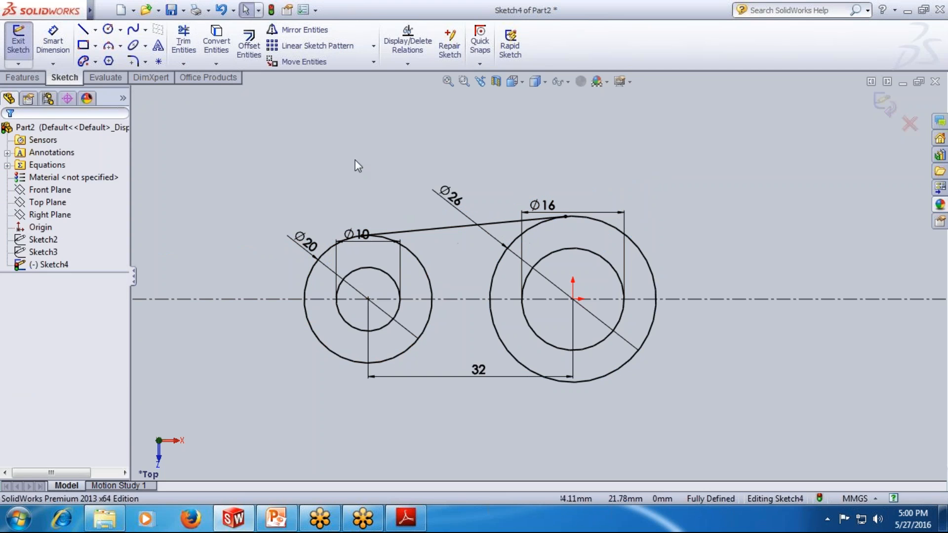
Sketch a slanted line about 60 mm long below the circles, descending from beyond the left circles towards the right
left_click(84, 30)
left_click(273, 350)
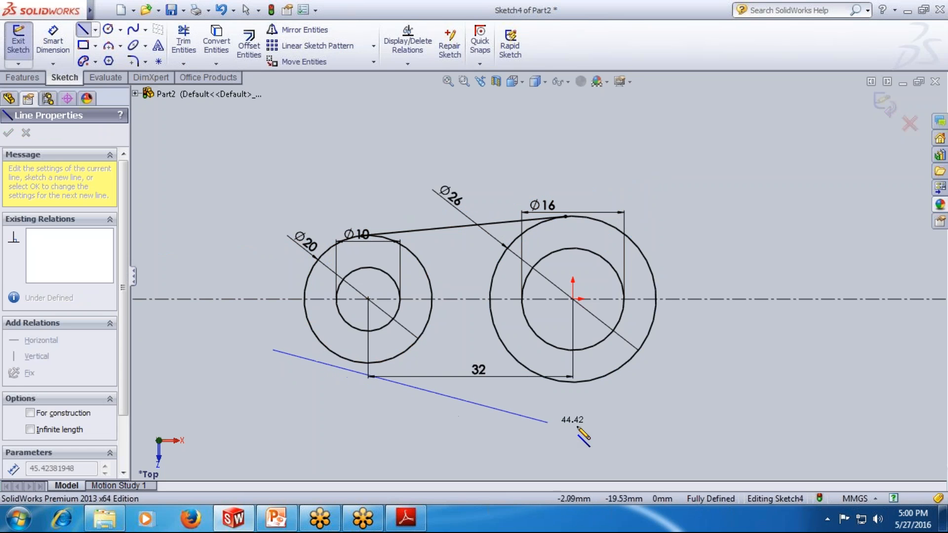
left_click(648, 431)
key("Escape")
key("Escape")
Add Tangent relations between the lower slanted line and the outer left and outer right circles
left_click(422, 333)
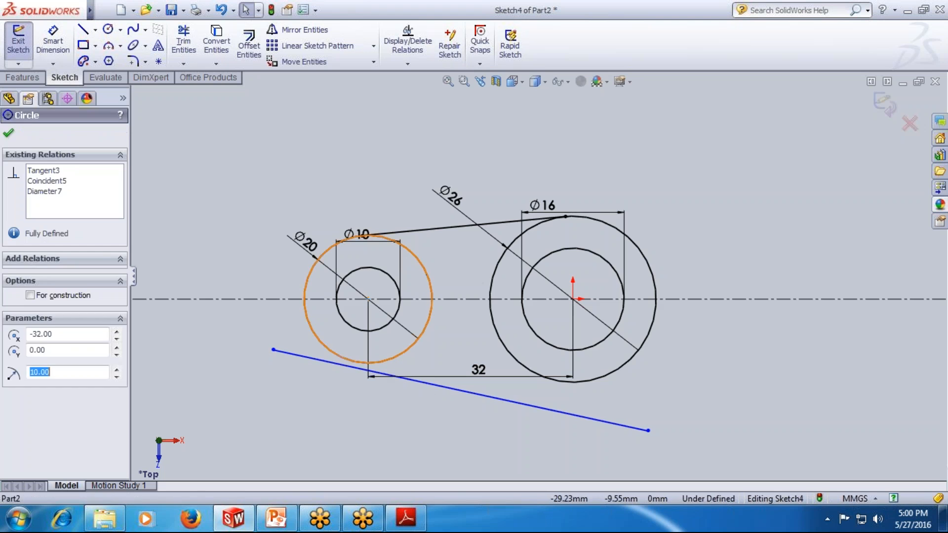
left_click(429, 384, "ctrl")
left_click(14, 358)
left_click(255, 165)
left_click(568, 408)
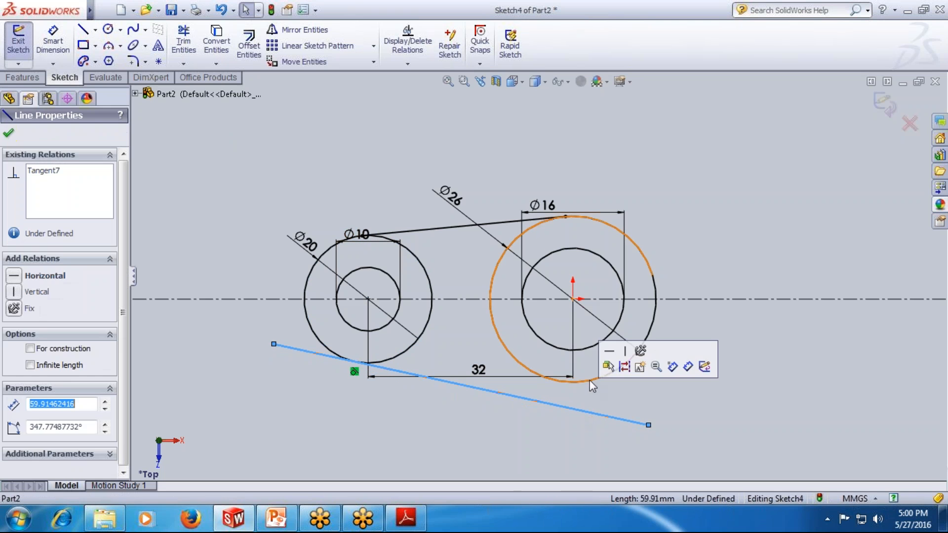
left_click(590, 380, "ctrl")
left_click(13, 358)
left_click(180, 143)
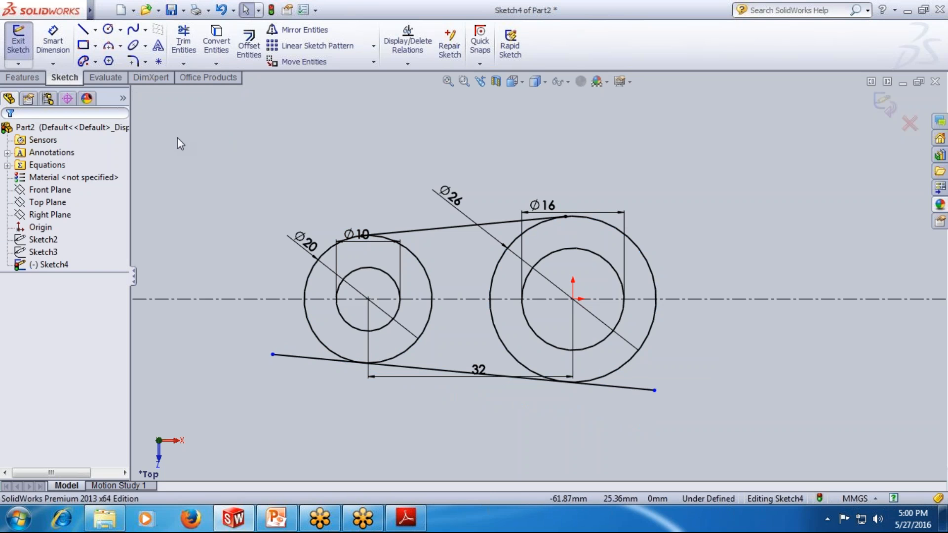
Trim both overhanging ends of the lower tangent line back to the outer circles
left_click(185, 43)
left_click(302, 358)
left_click(605, 386)
key("Escape")
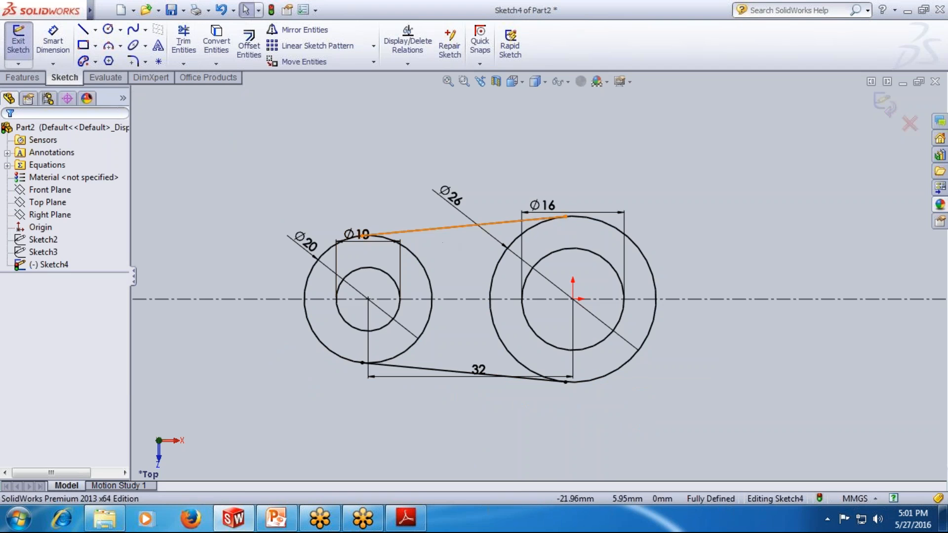
Draw a vertical, infinite-length construction centerline through the origin
scroll(434, 263, "up", 1)
left_click(95, 29)
left_click(118, 59)
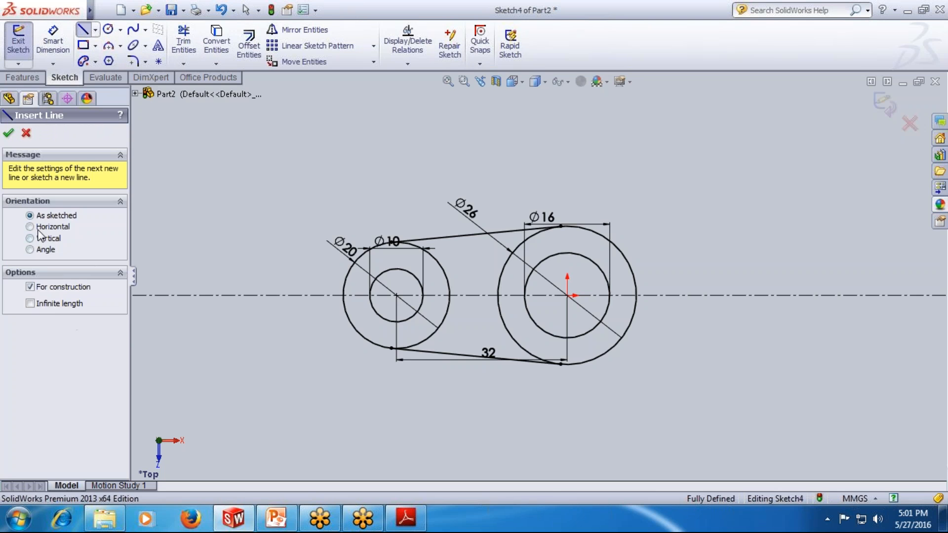
left_click(40, 236)
left_click(52, 312)
left_click(566, 295)
key("Escape")
left_click_drag(567, 203, 627, 191)
key("Escape")
Mirror the two left circles and both tangent lines about the vertical centerline, keeping the originals
left_click(441, 267)
left_click(378, 277, "ctrl")
left_click(452, 236, "ctrl")
left_click(444, 352, "ctrl")
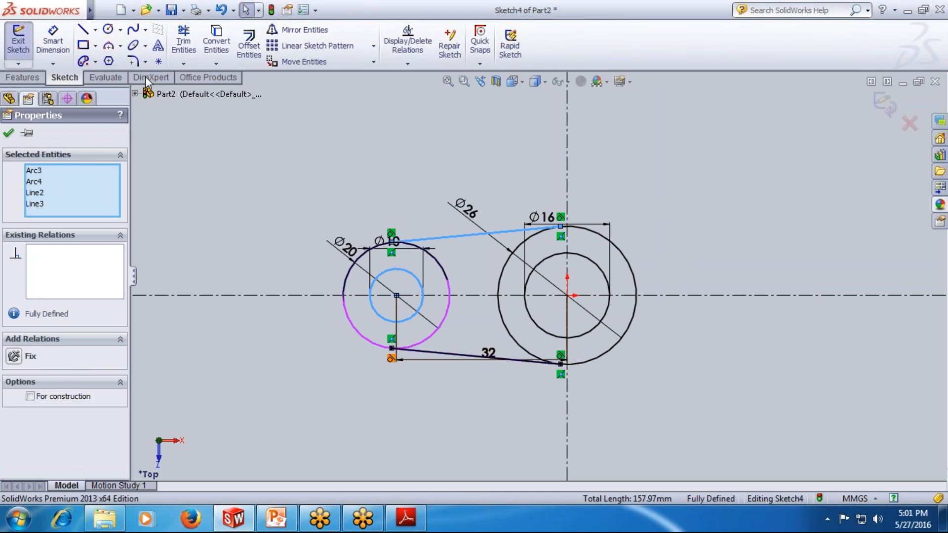
left_click(299, 29)
left_click(65, 312)
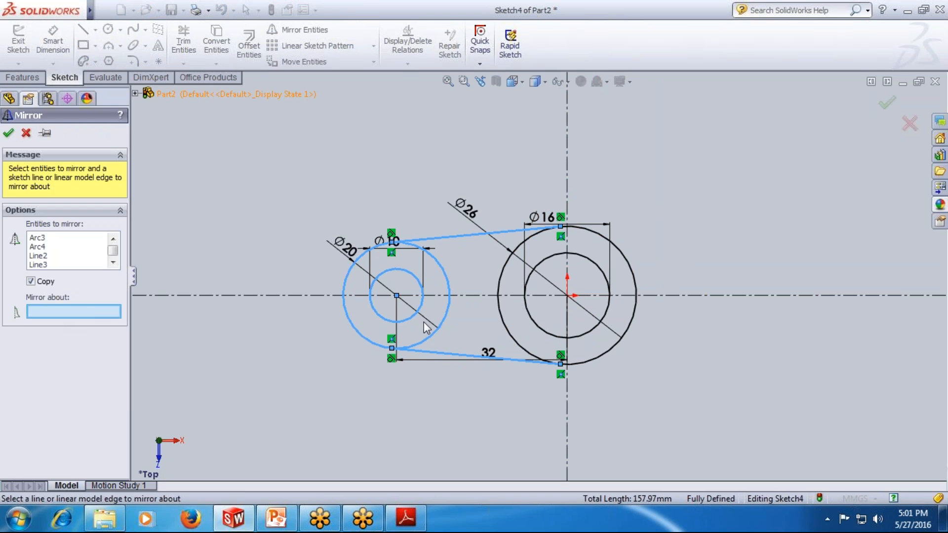
left_click(567, 198)
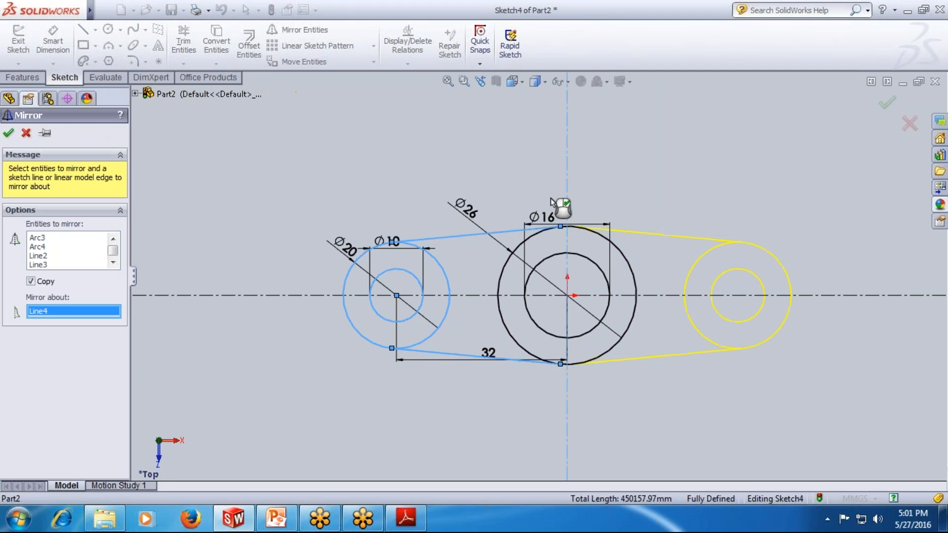
left_click(8, 133)
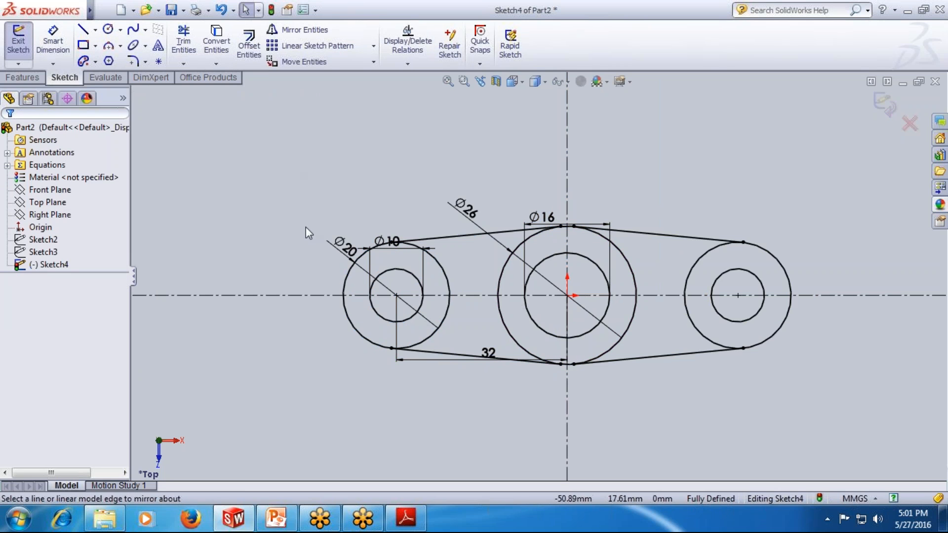
Trim away the inward-facing arcs of the outer end circles so both link ends are open towards the middle
left_click(183, 42)
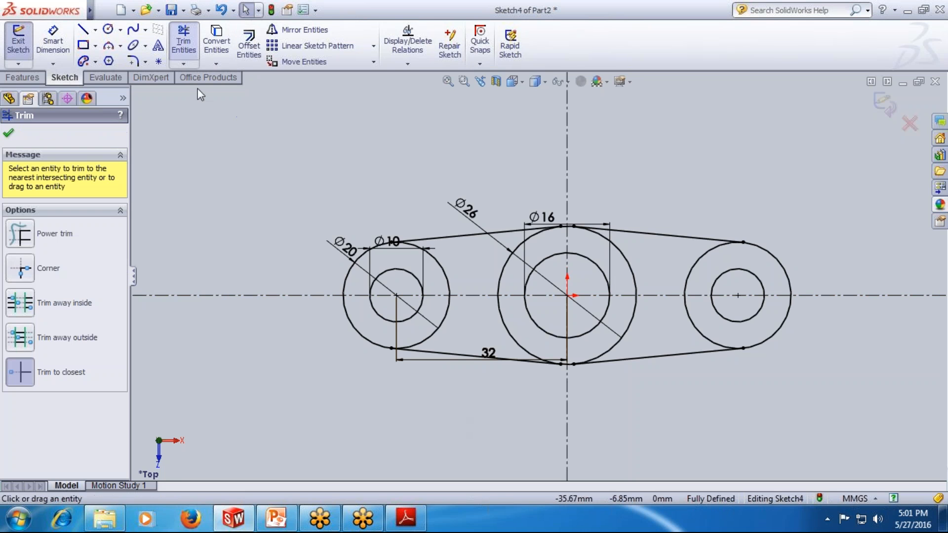
left_click(443, 273)
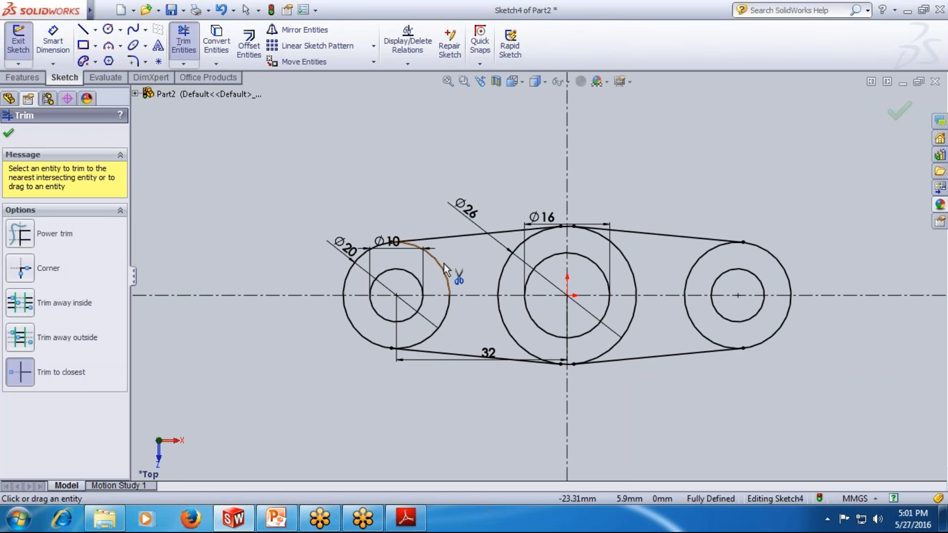
left_click(444, 319)
left_click(689, 273)
key("Escape")
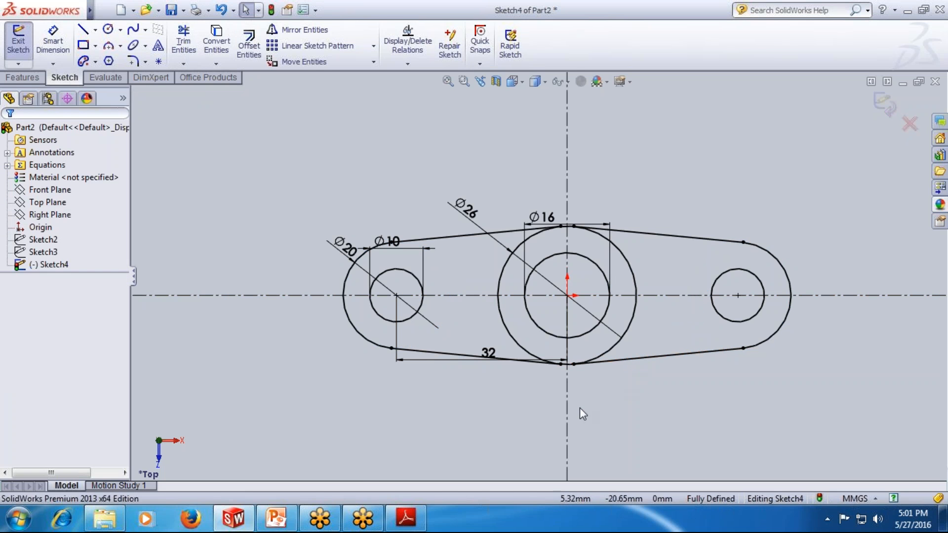
Compare the finished link profile with its drawing in the practice PDF and browse the following drawings up to page 7
left_click(406, 519)
left_click(407, 523)
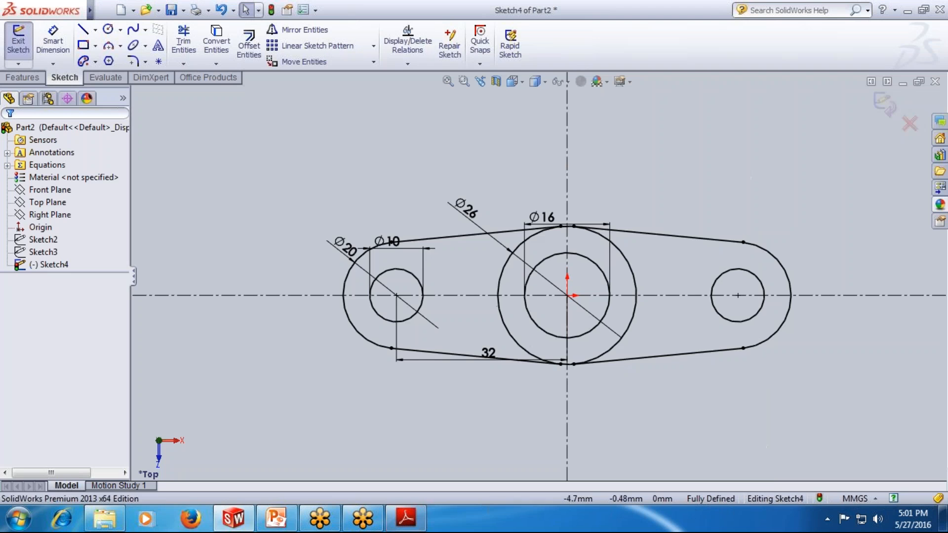
scroll(668, 407, "down", 1)
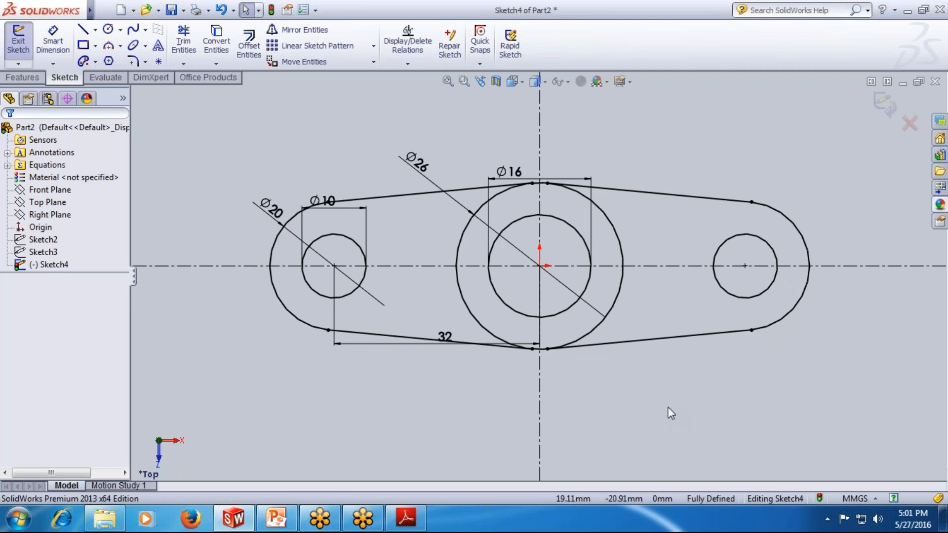
left_click(409, 522)
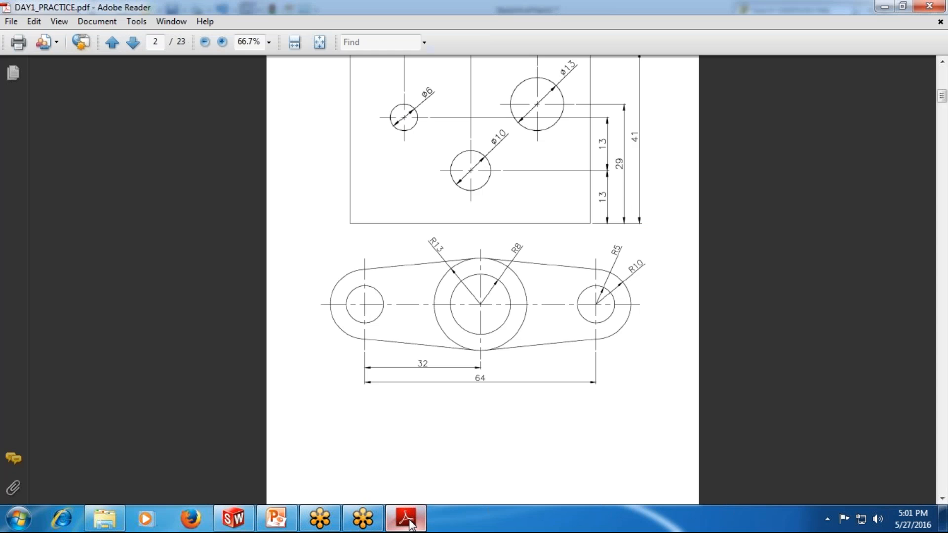
scroll(458, 403, "down", 20)
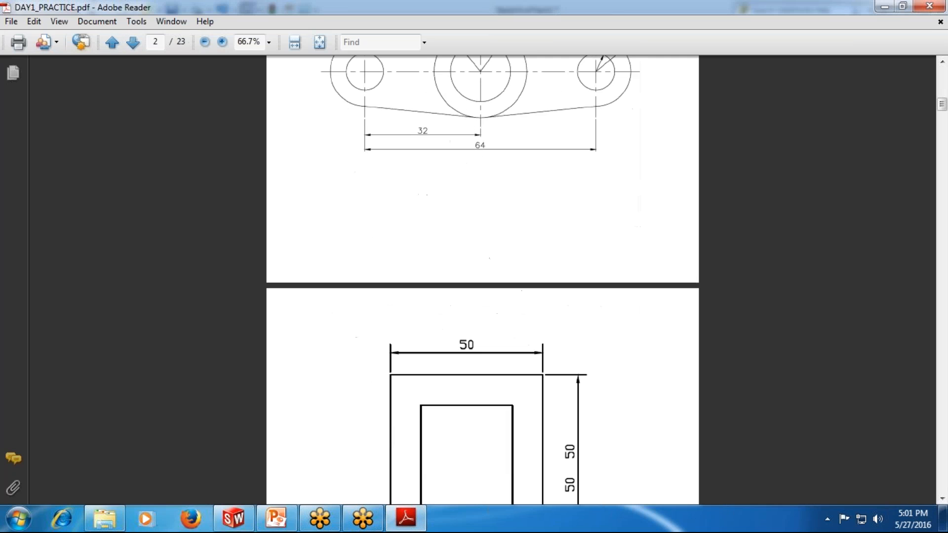
scroll(457, 403, "down", 15)
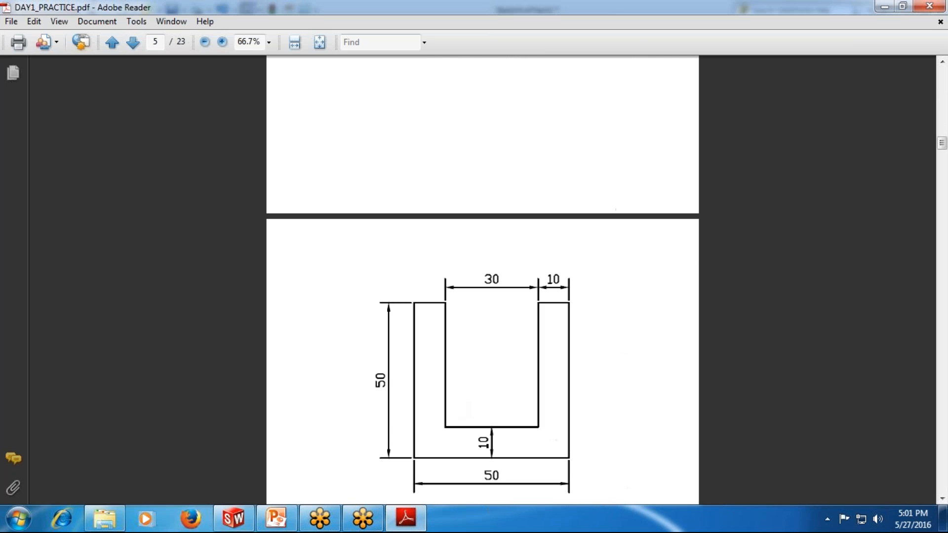
scroll(461, 381, "down", 8)
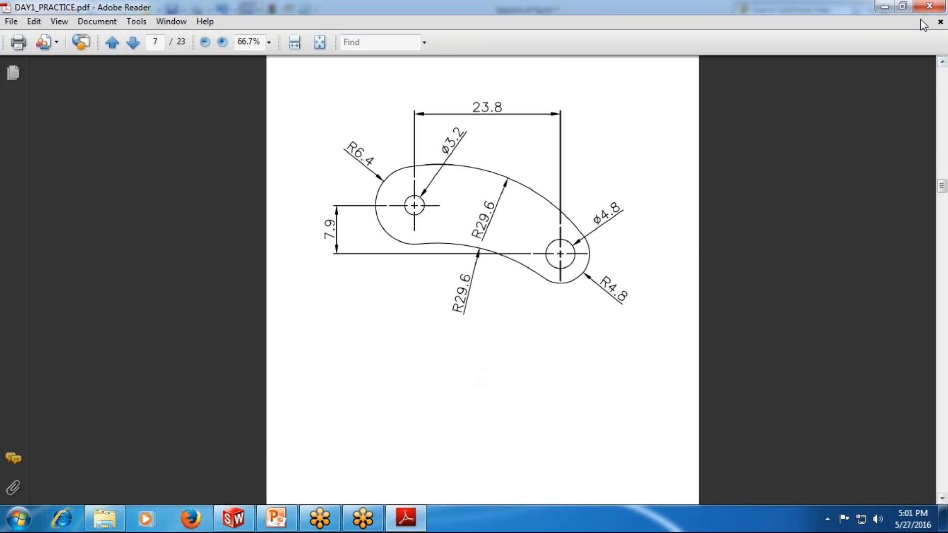
Close the practice PDF and minimize the remaining windows to reveal the desktop
left_click(929, 6)
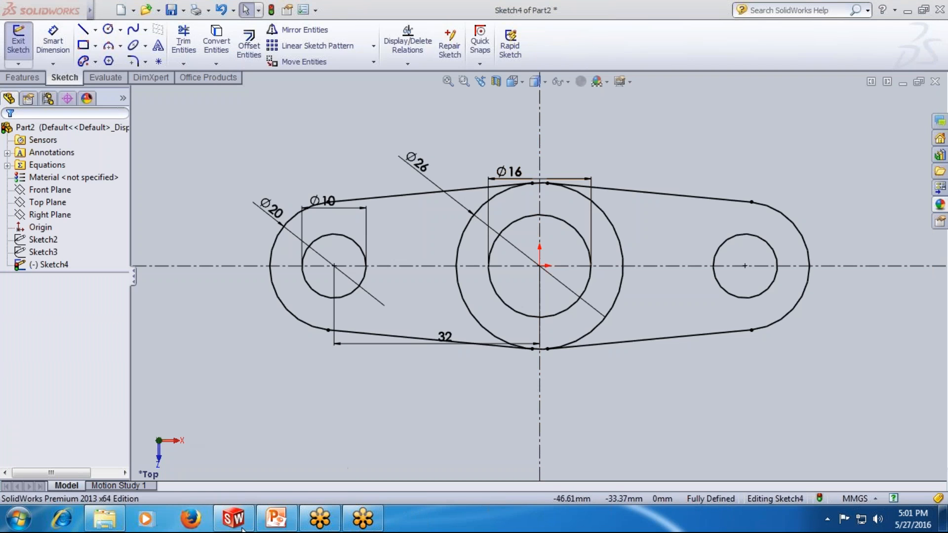
left_click(909, 12)
left_click(880, 7)
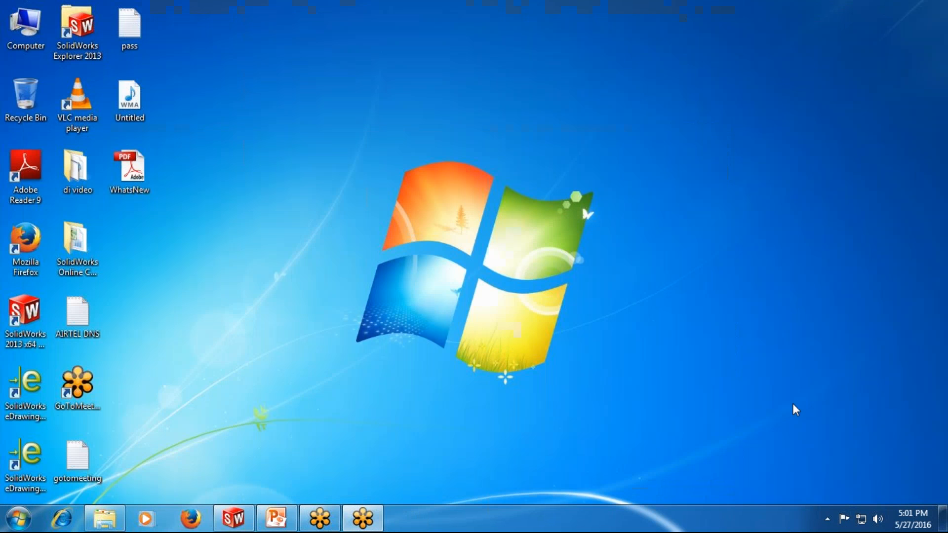